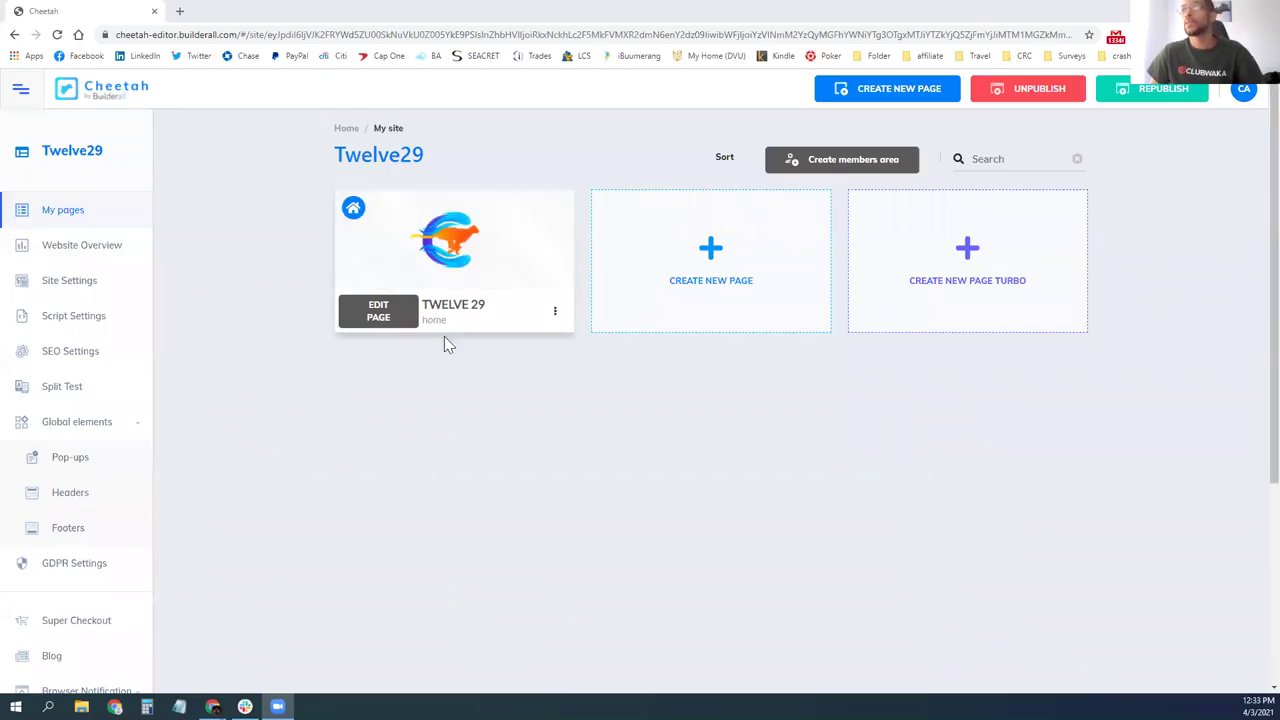
- Open the Twelve 29 home page for editing and check the entries of the footer's Catalog menu
click(393, 318)
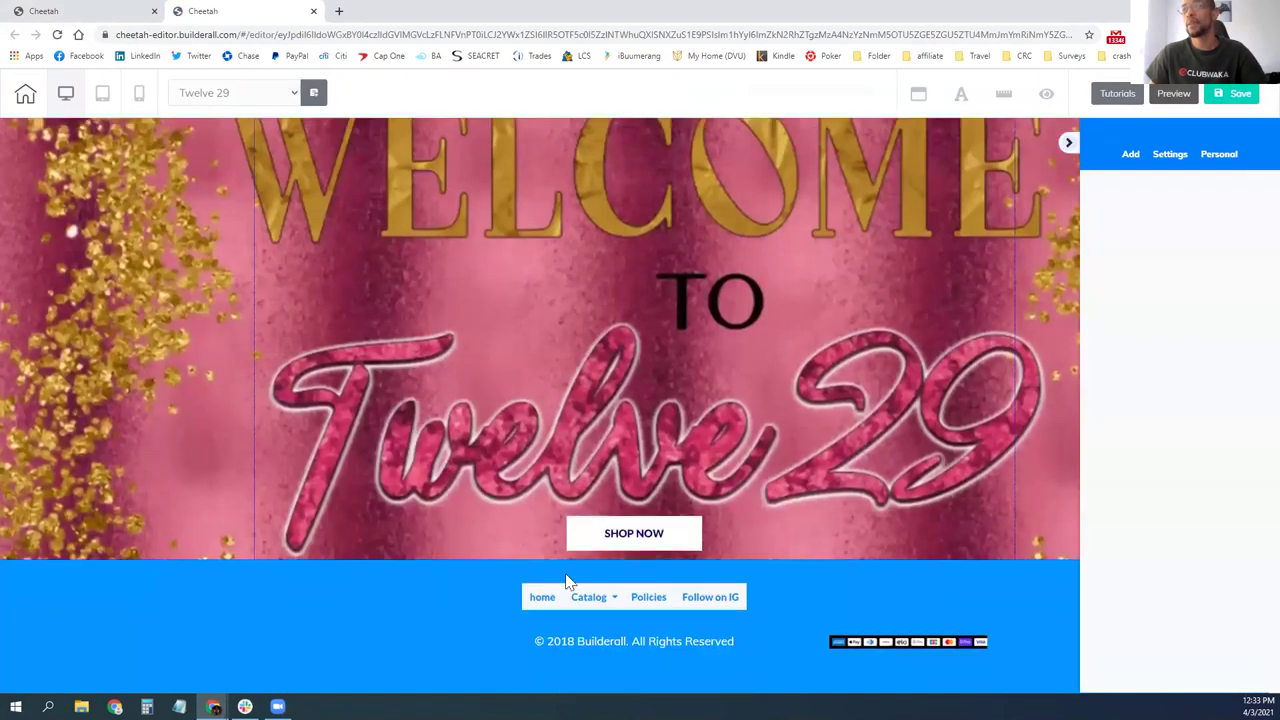
click(604, 606)
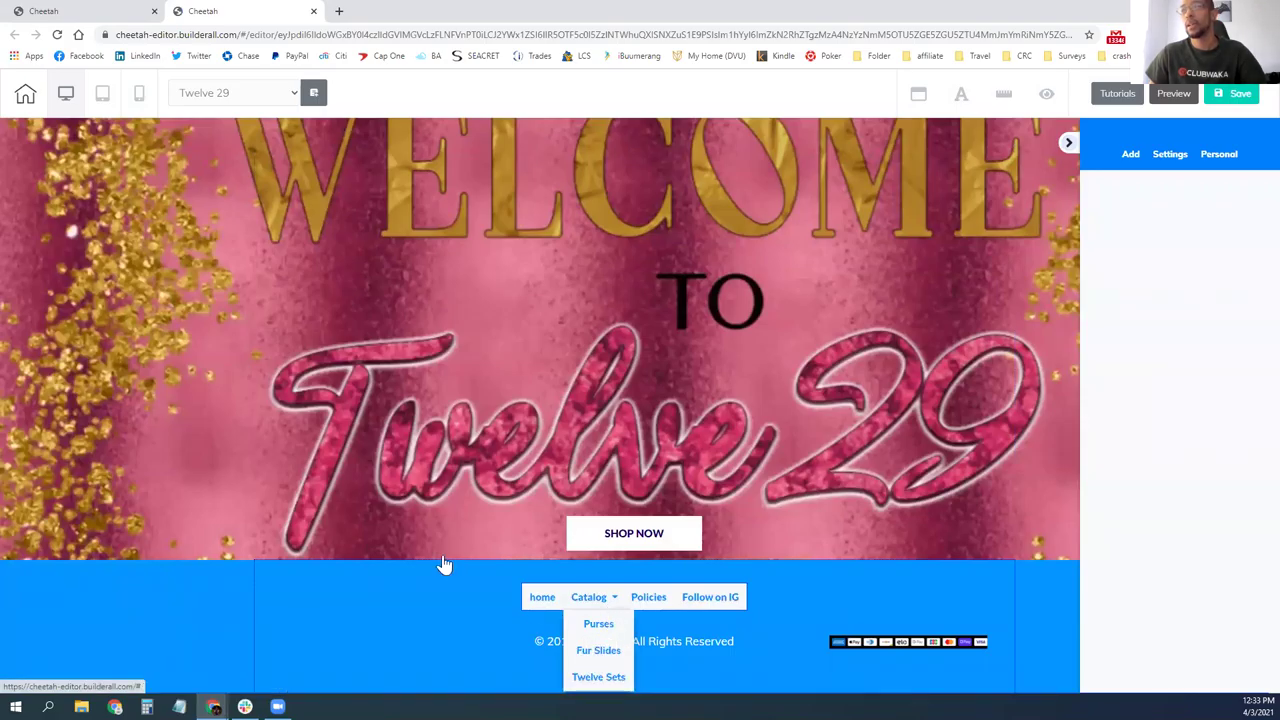
scroll(390, 385, up, 2)
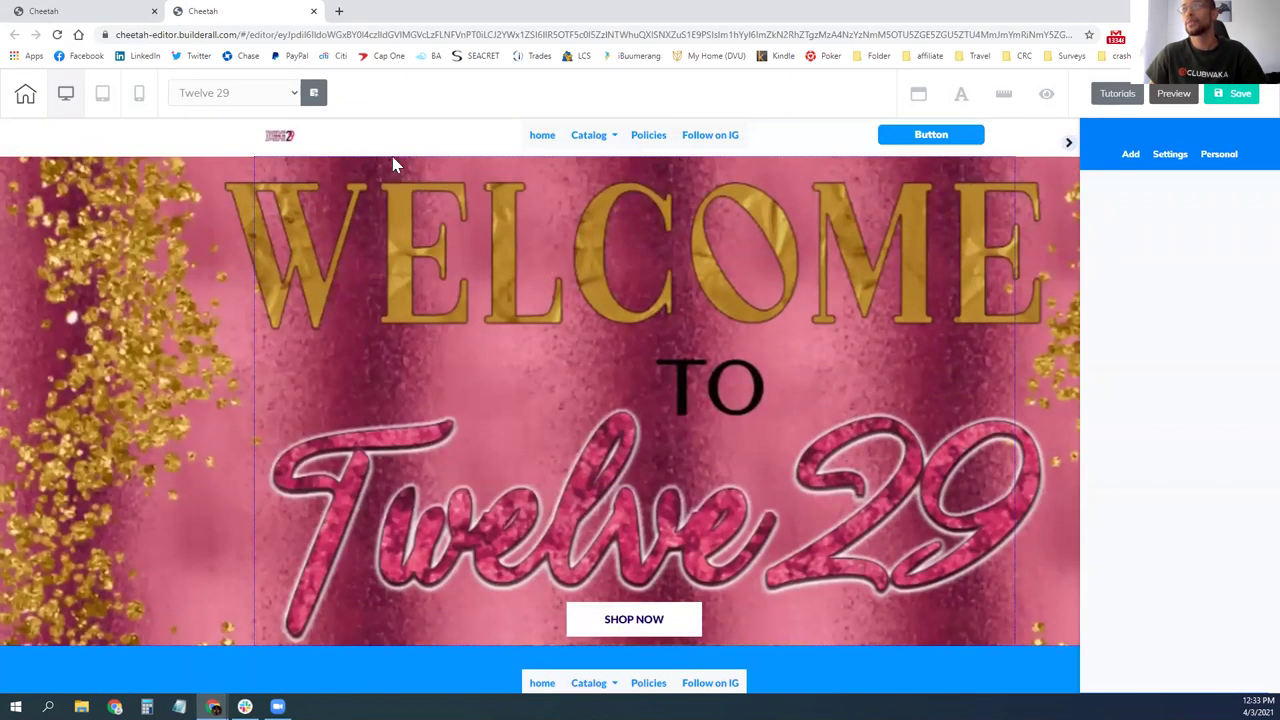
- Start a new page named "Purses" with the title "purses" and the description "Twelve 29 purses"
click(315, 96)
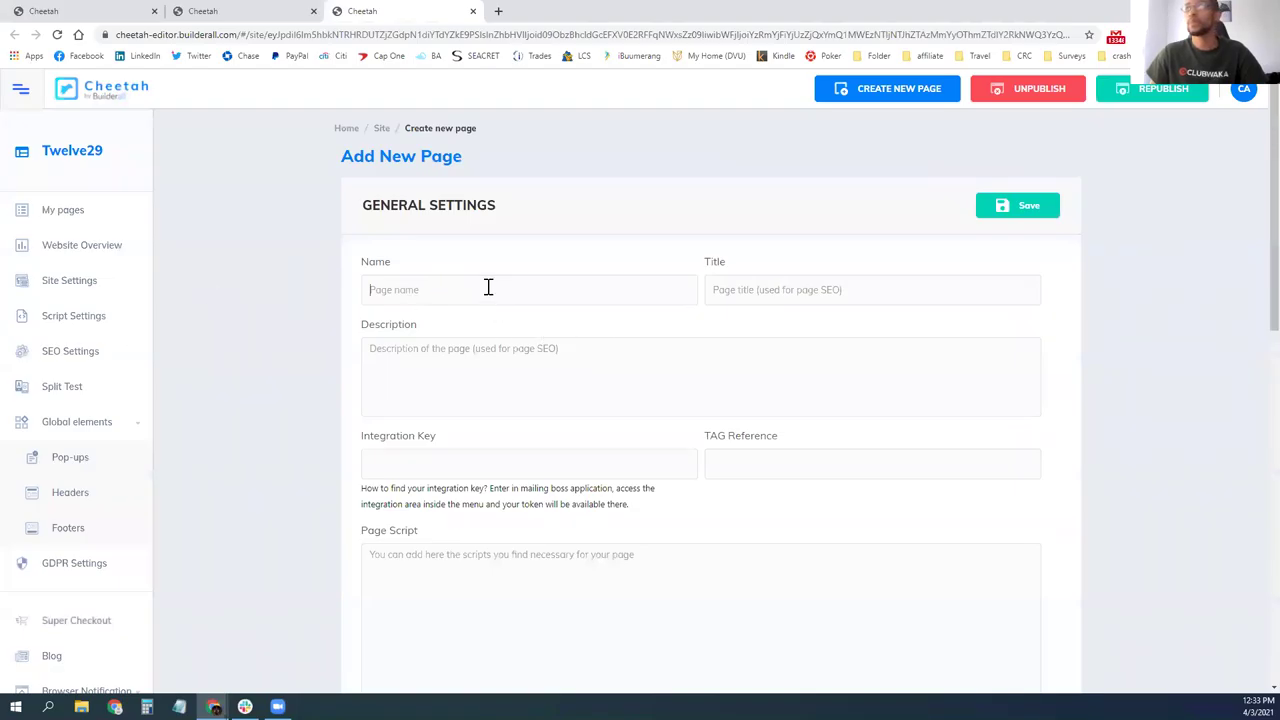
click(488, 286)
text(Pr)
key(BackSpace)
text(urs)
key(Tab)
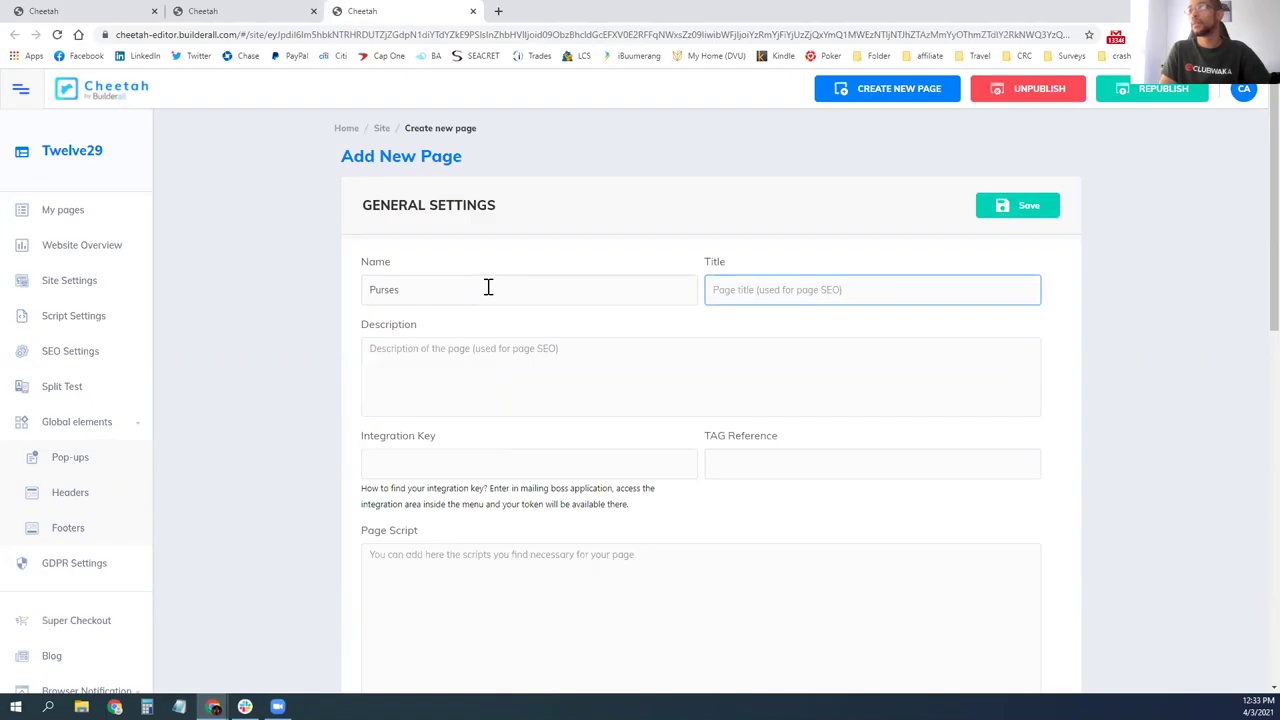
text(purses)
key(Tab)
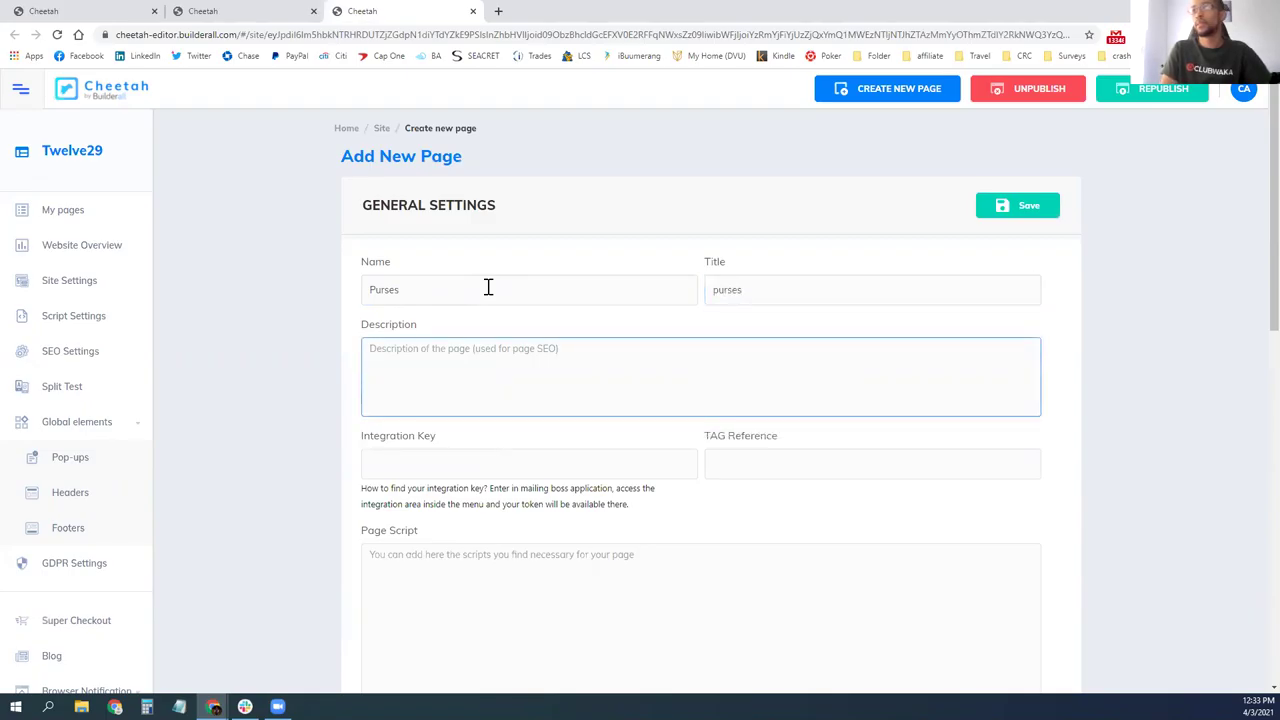
text(Twelve 29 purses)
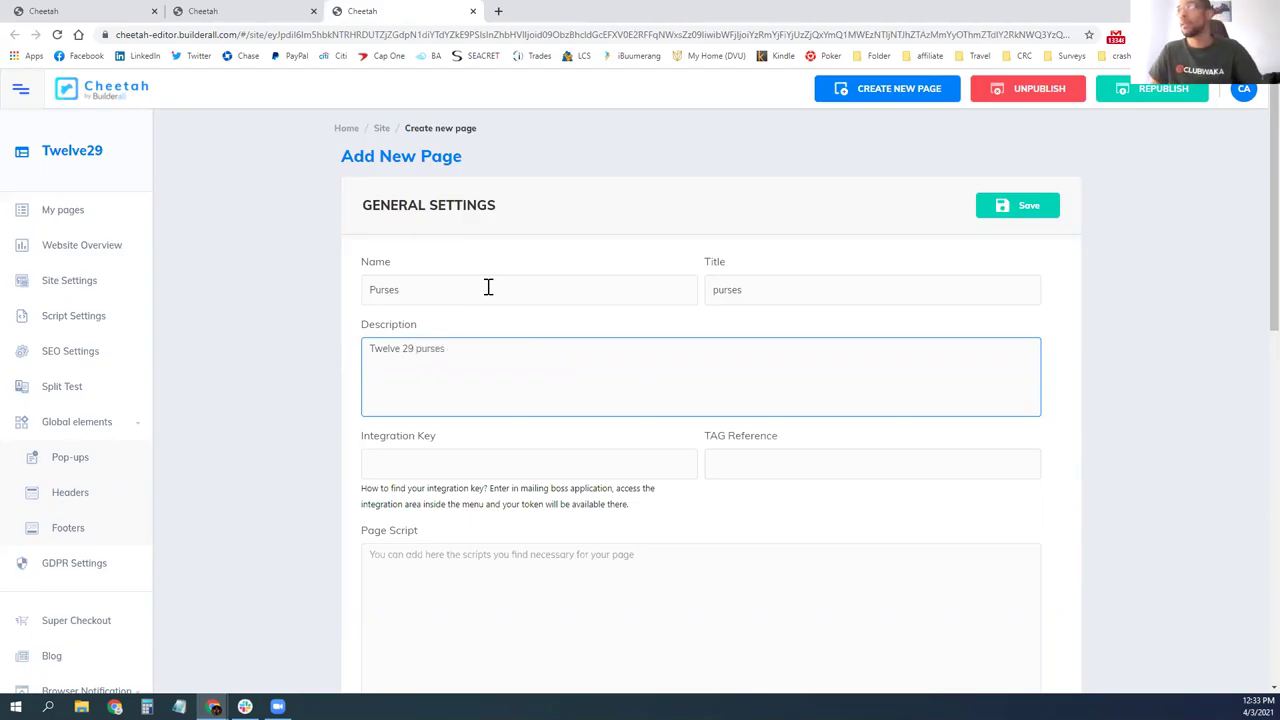
- Set the Twelve 29 logo as the page share image and save the new Purses page
scroll(543, 331, down, 10)
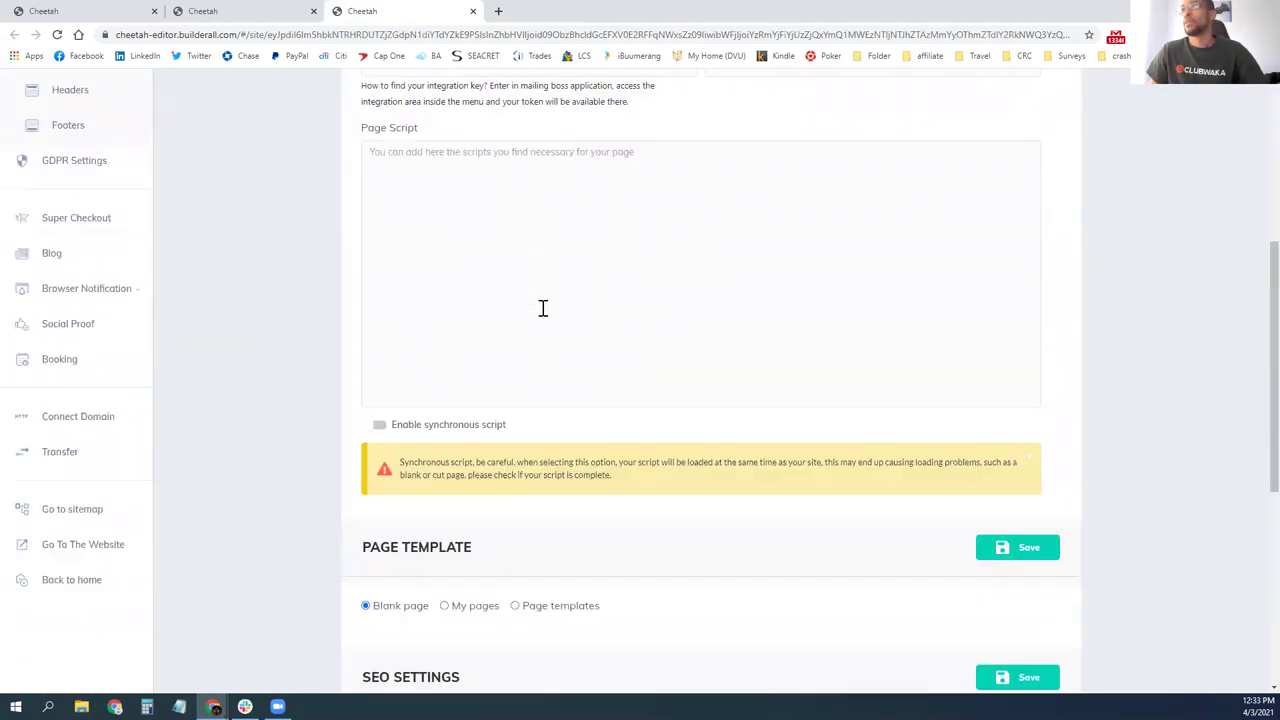
click(634, 398)
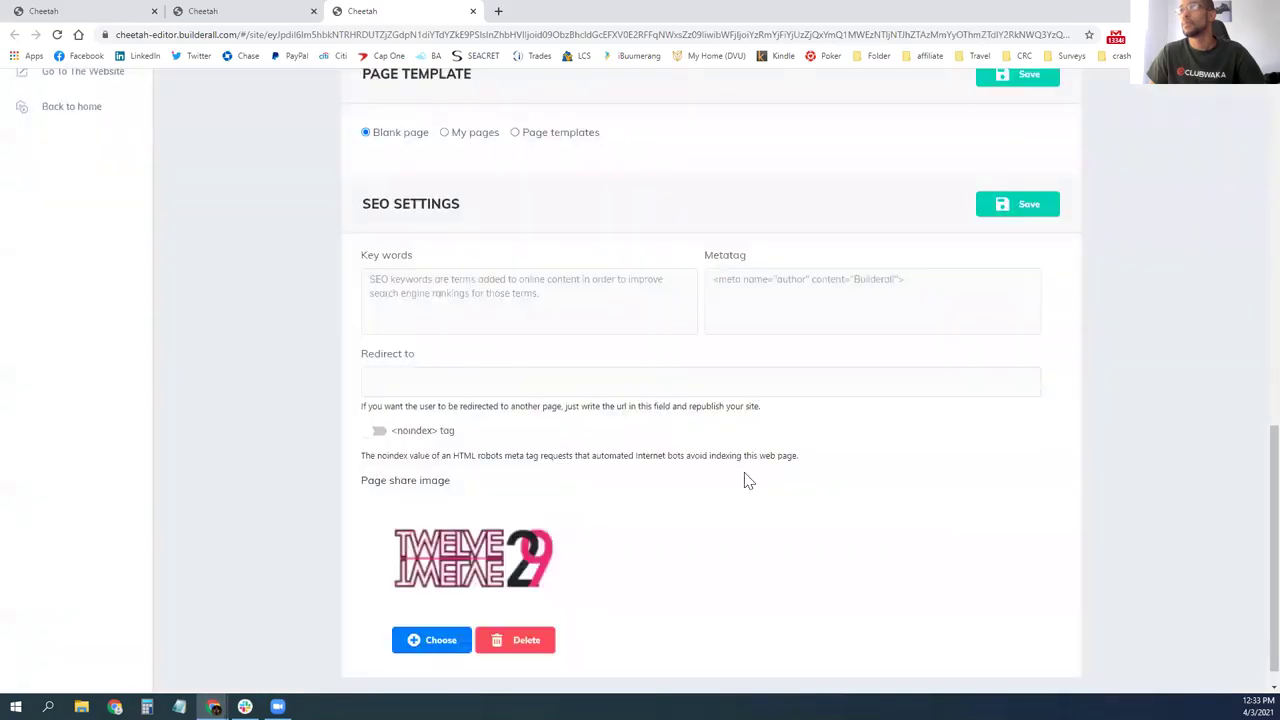
scroll(805, 495, up, 10)
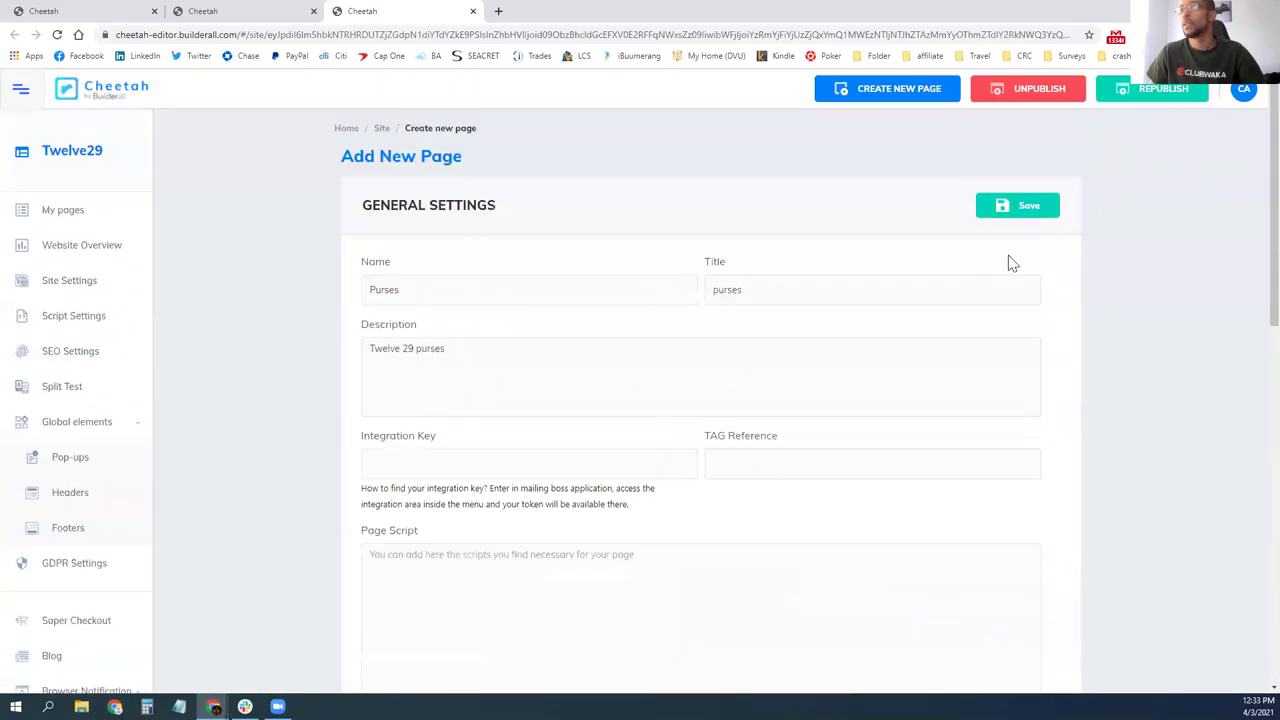
click(1025, 208)
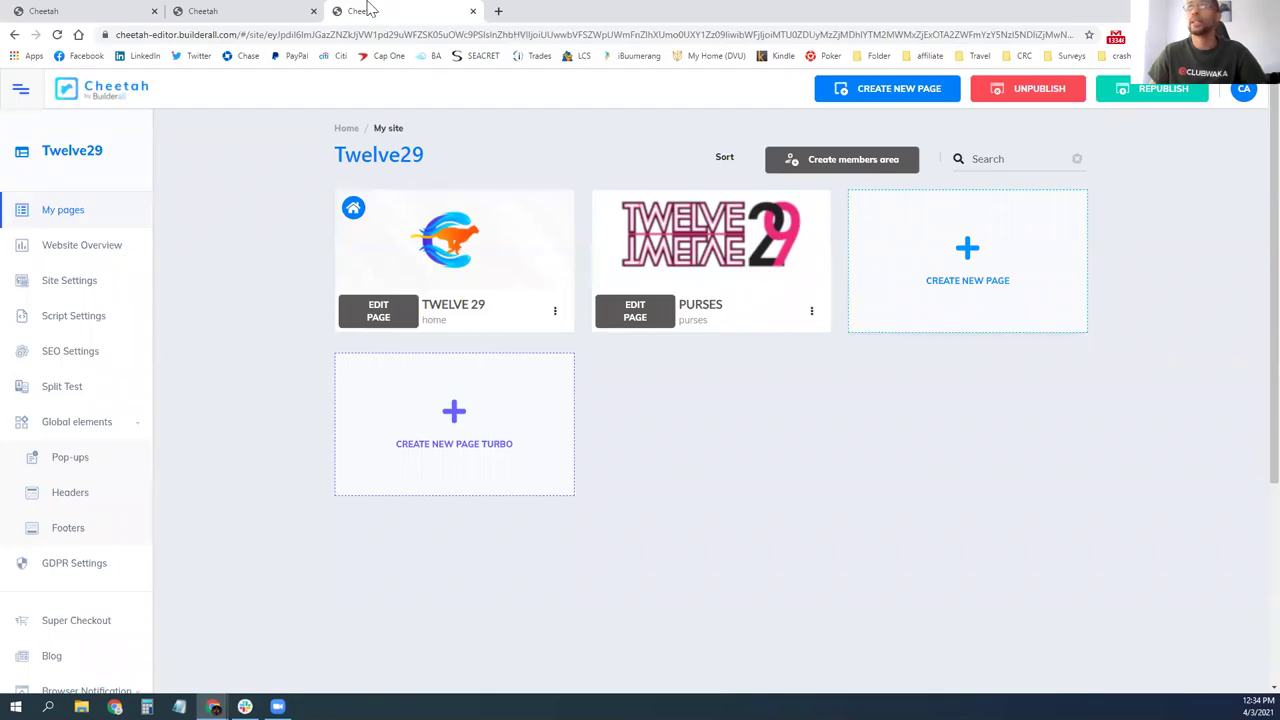
- Return to the Twelve 29 home page editor and check the Catalog submenu for the remaining category names
click(243, 12)
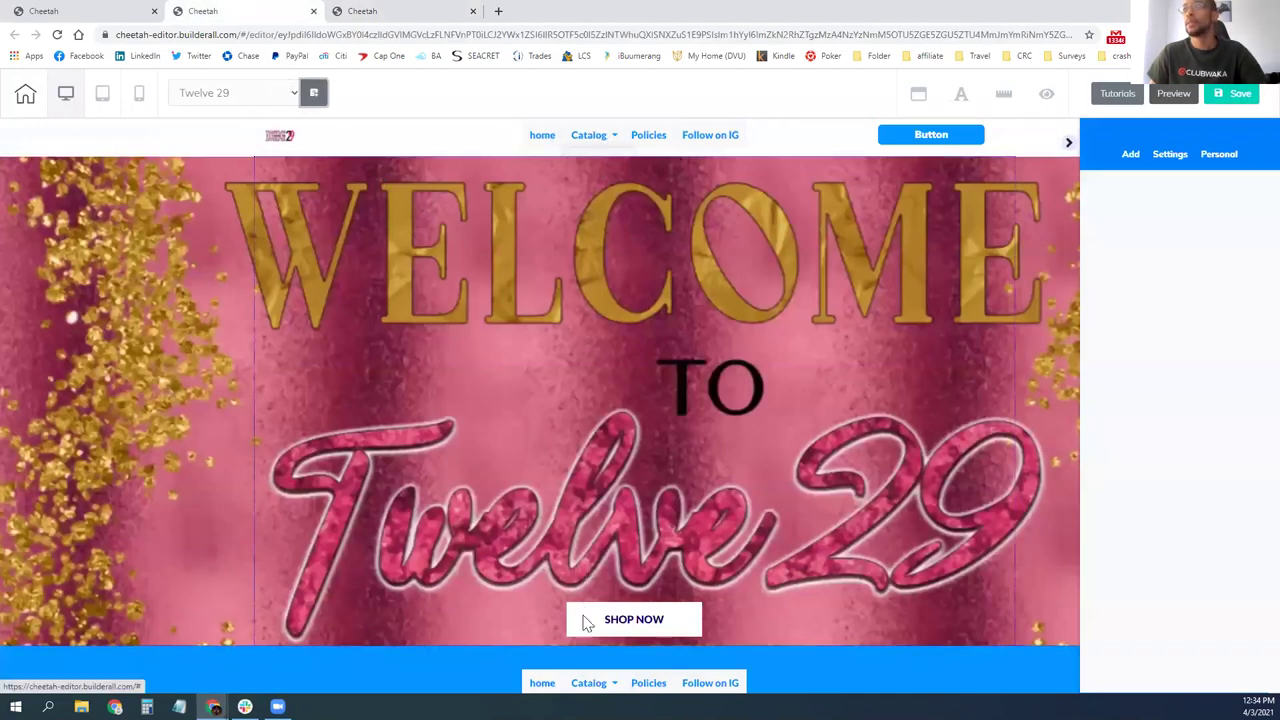
mouse_move(609, 683)
scroll(609, 683, down, 1)
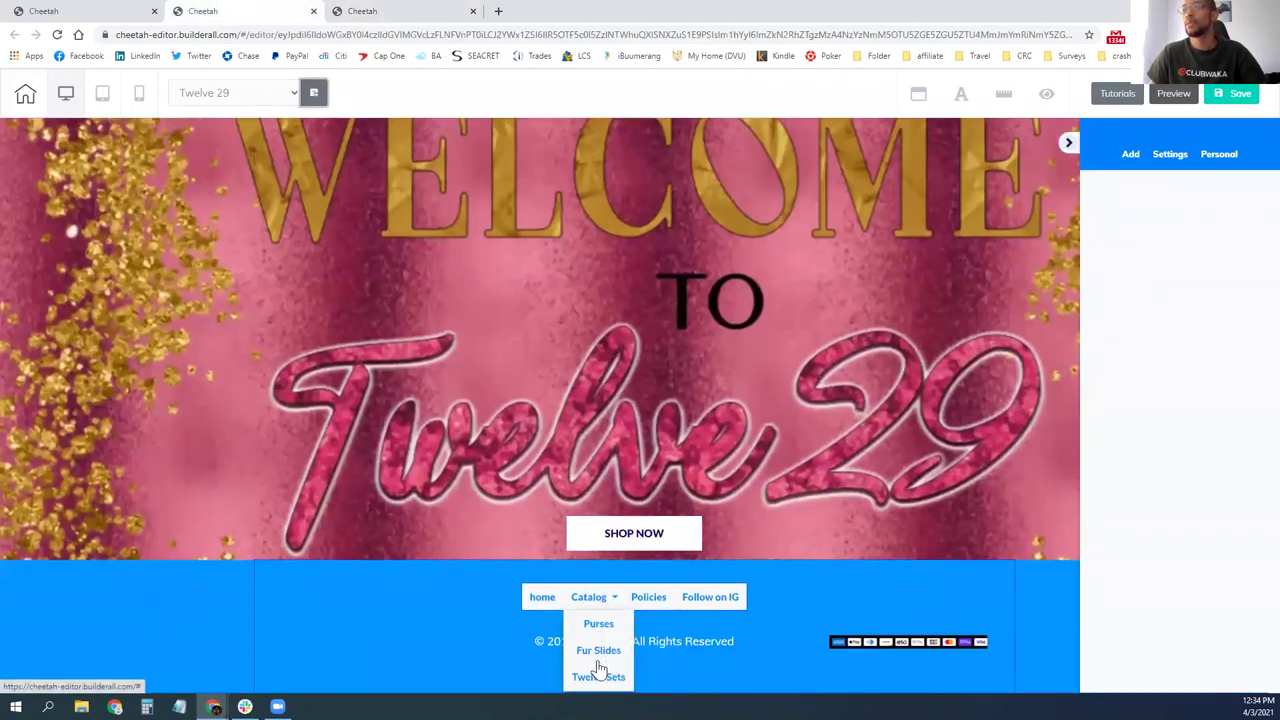
- Start another new page from the site's page list with the name and title "Fur Slides"
click(362, 11)
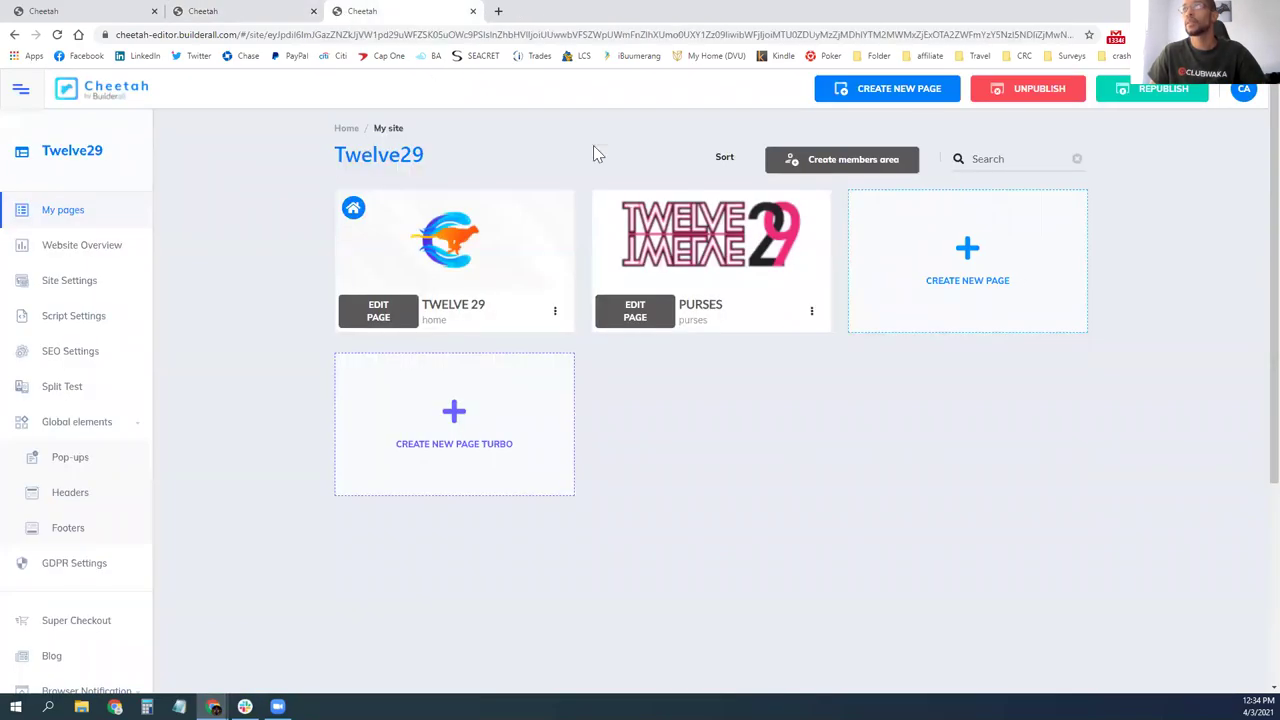
click(944, 236)
click(503, 291)
text(Fu)
text(n)
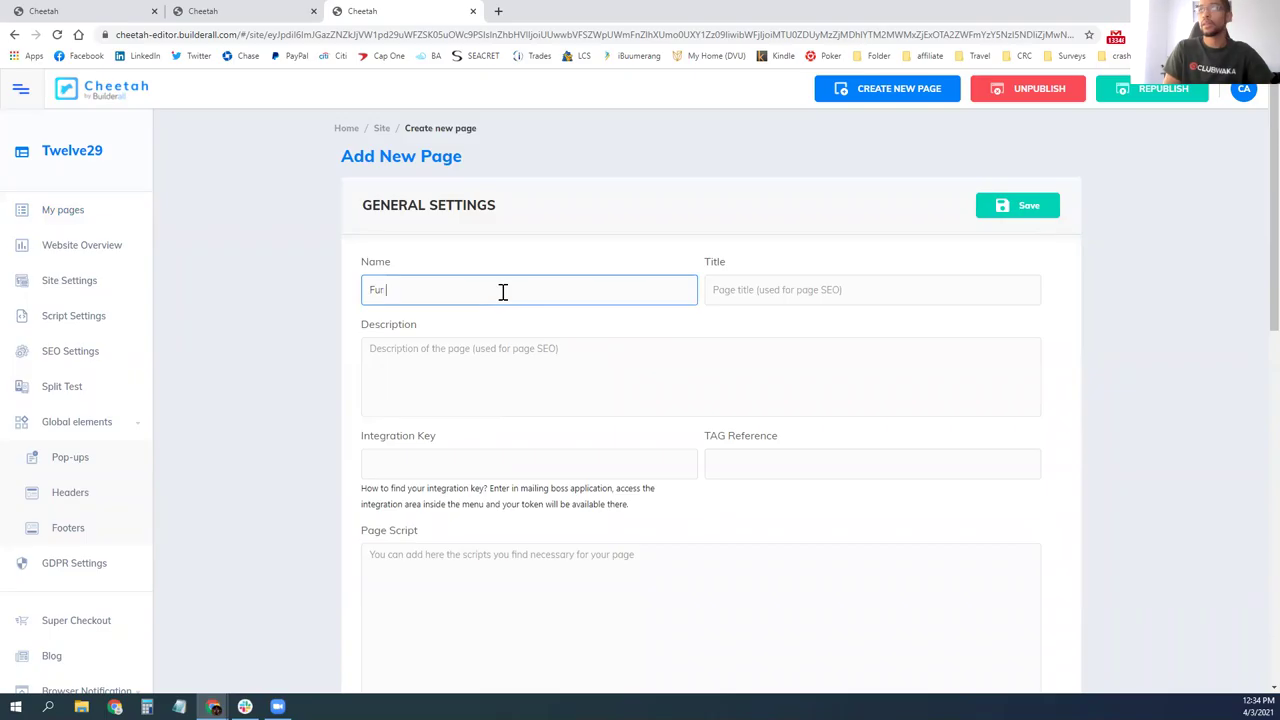
text( Slides)
key(Tab)
text(Fu)
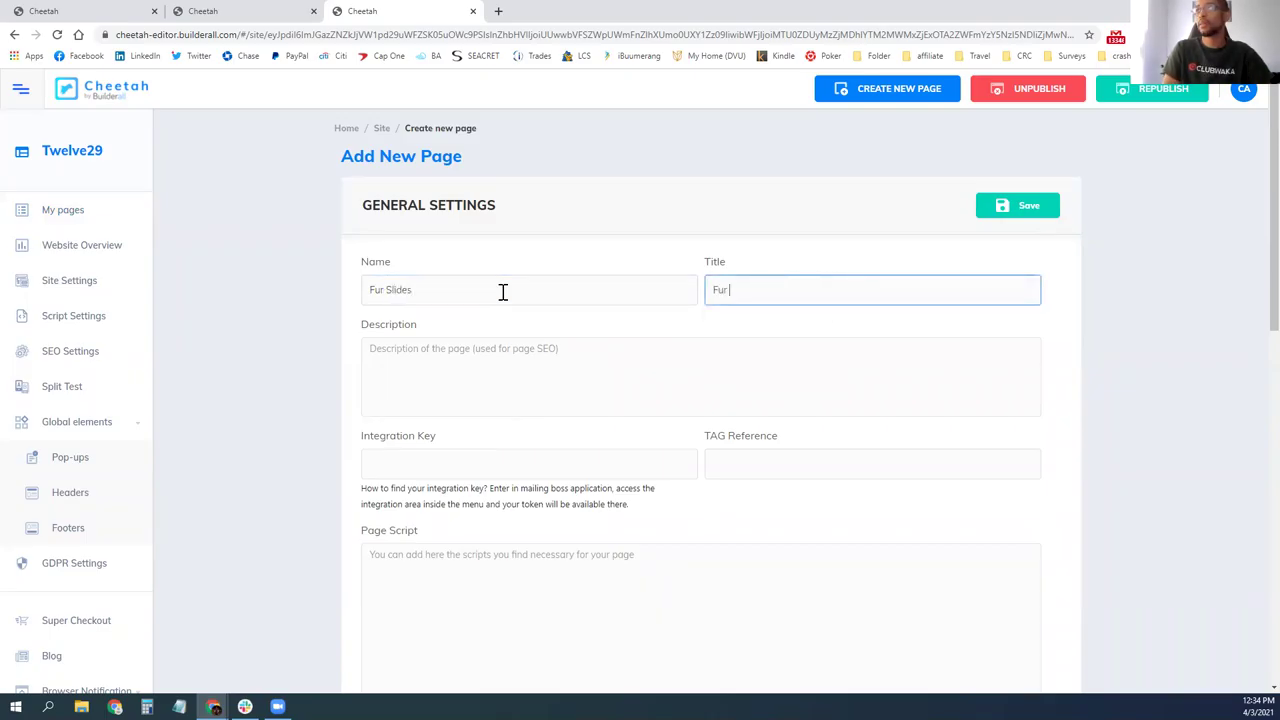
key(Tab)
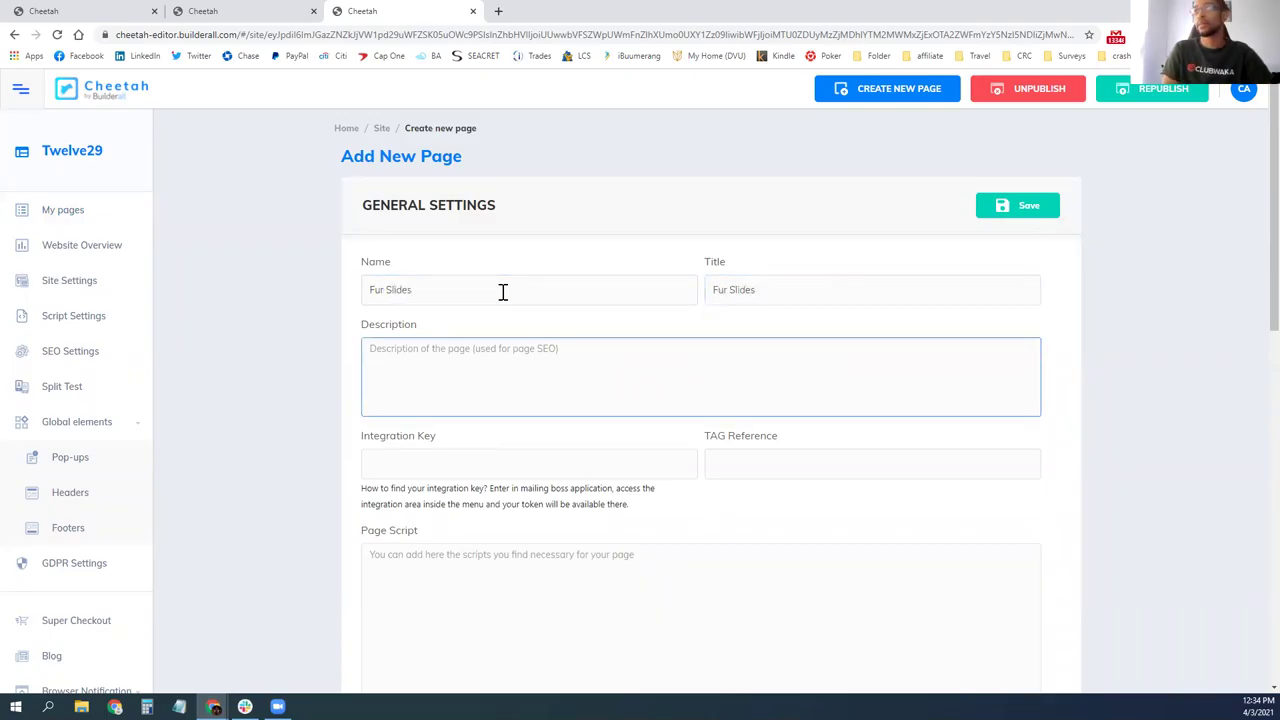
- Enter "Twelve 29 Fur Slides" as the description of the new page
text(Twelve 2)
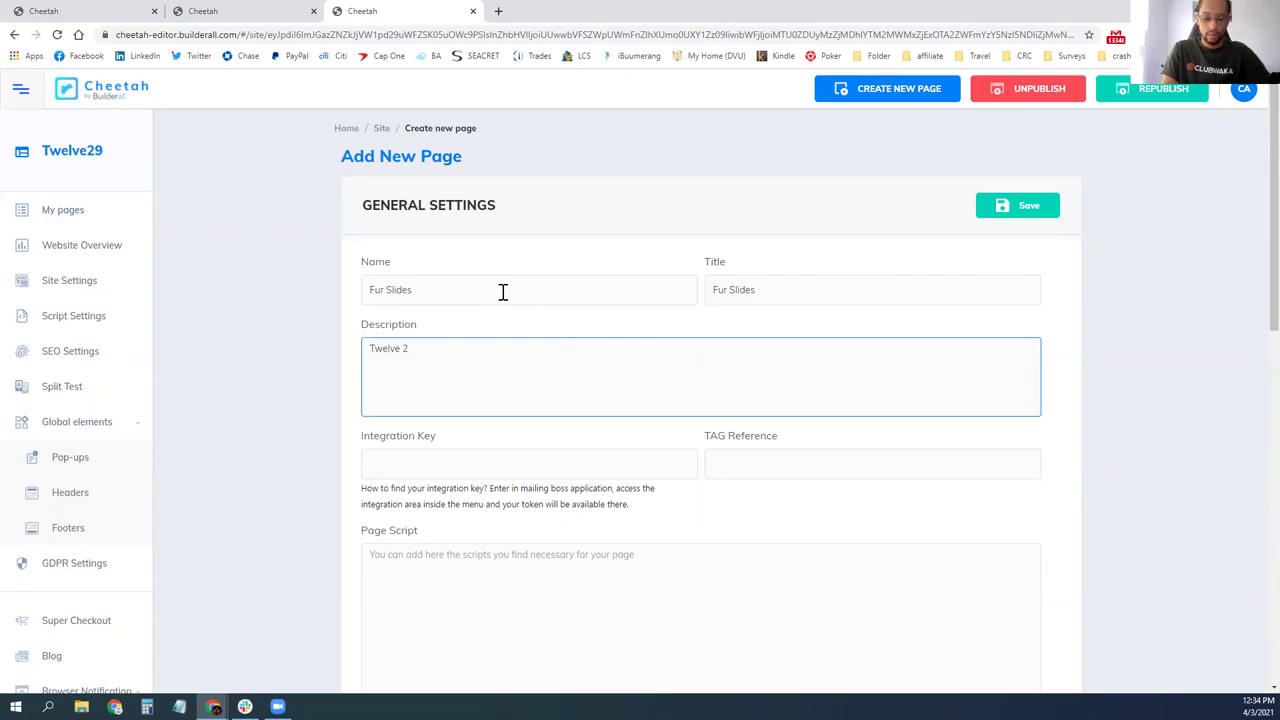
key(ctrl+a)
key(Right)
key(ctrl+a)
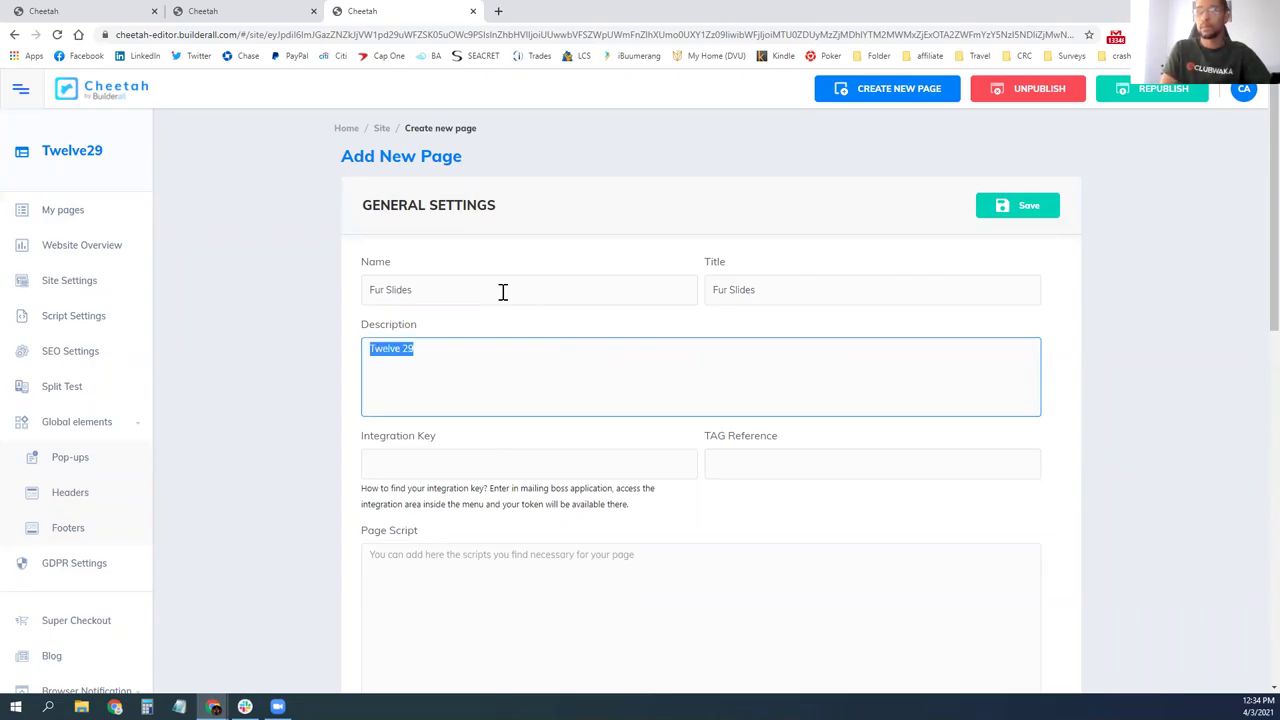
key(BackSpace)
key(ctrl+z)
key(BackSpace)
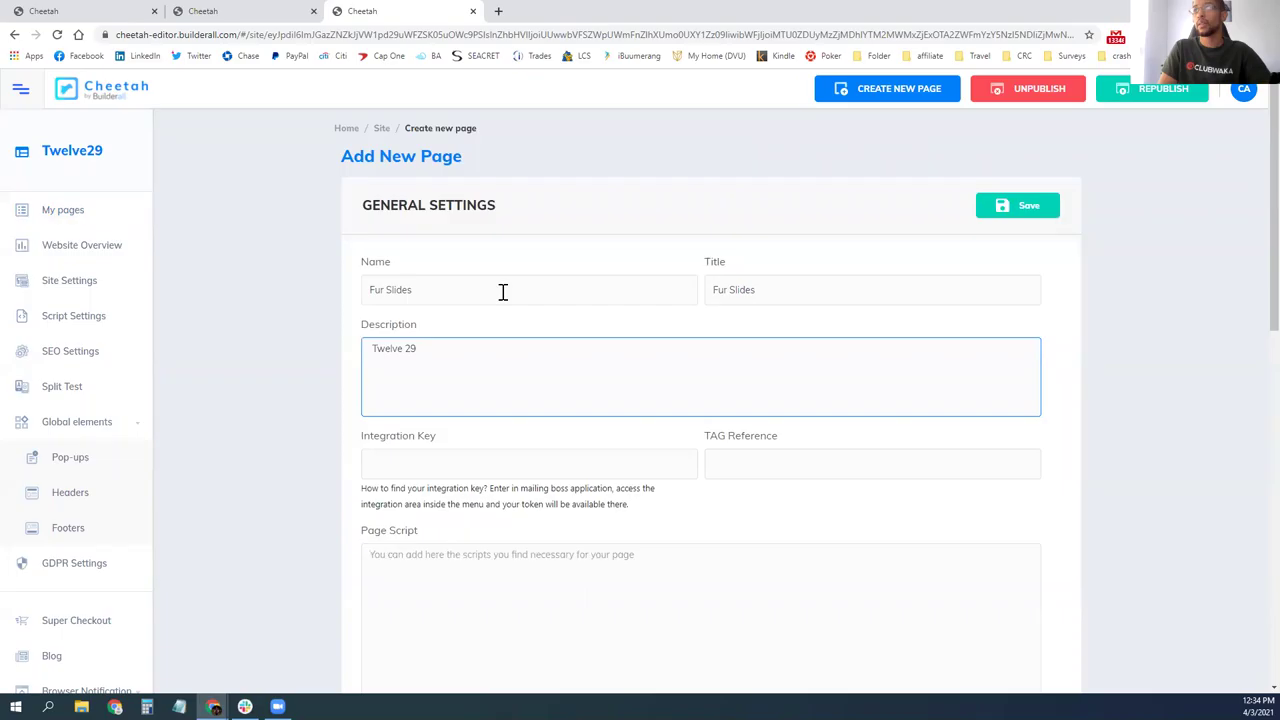
text(Twelve 29 Fur Slides)
- Upload the "bro fur slides" image from the Downloads folder for use as the page share image
scroll(503, 292, down, 10)
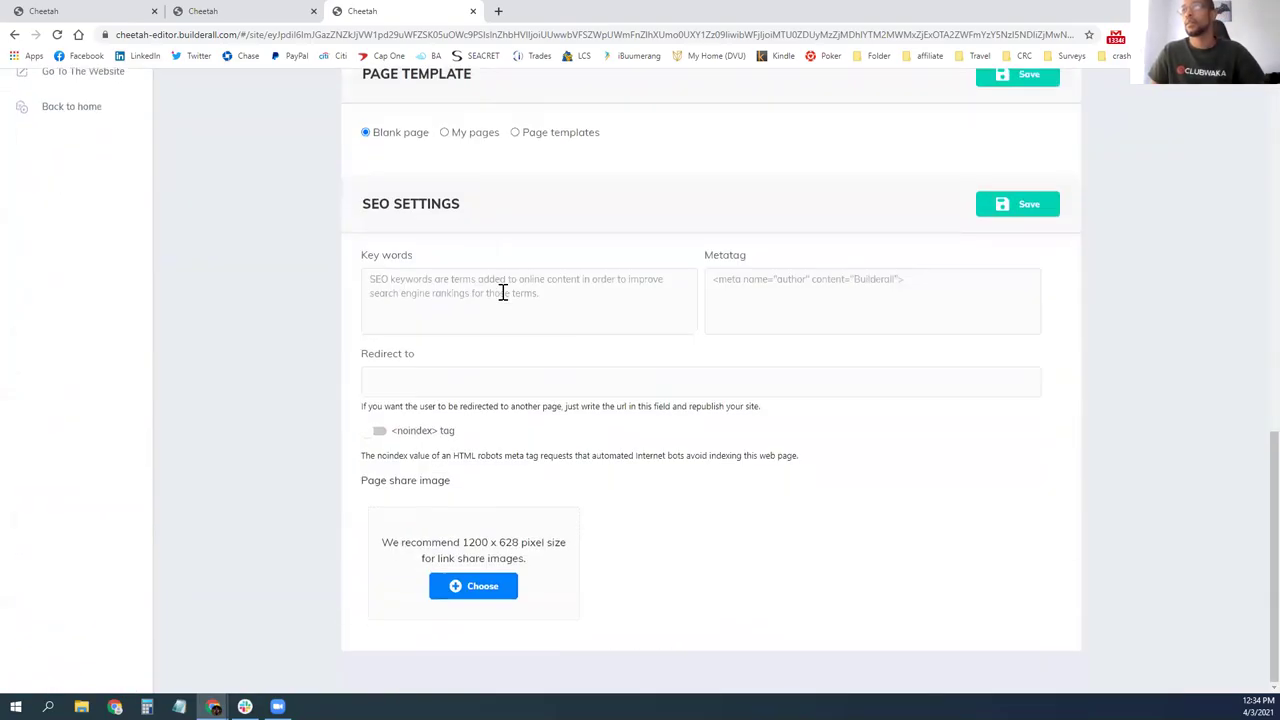
scroll(594, 358, up, 5)
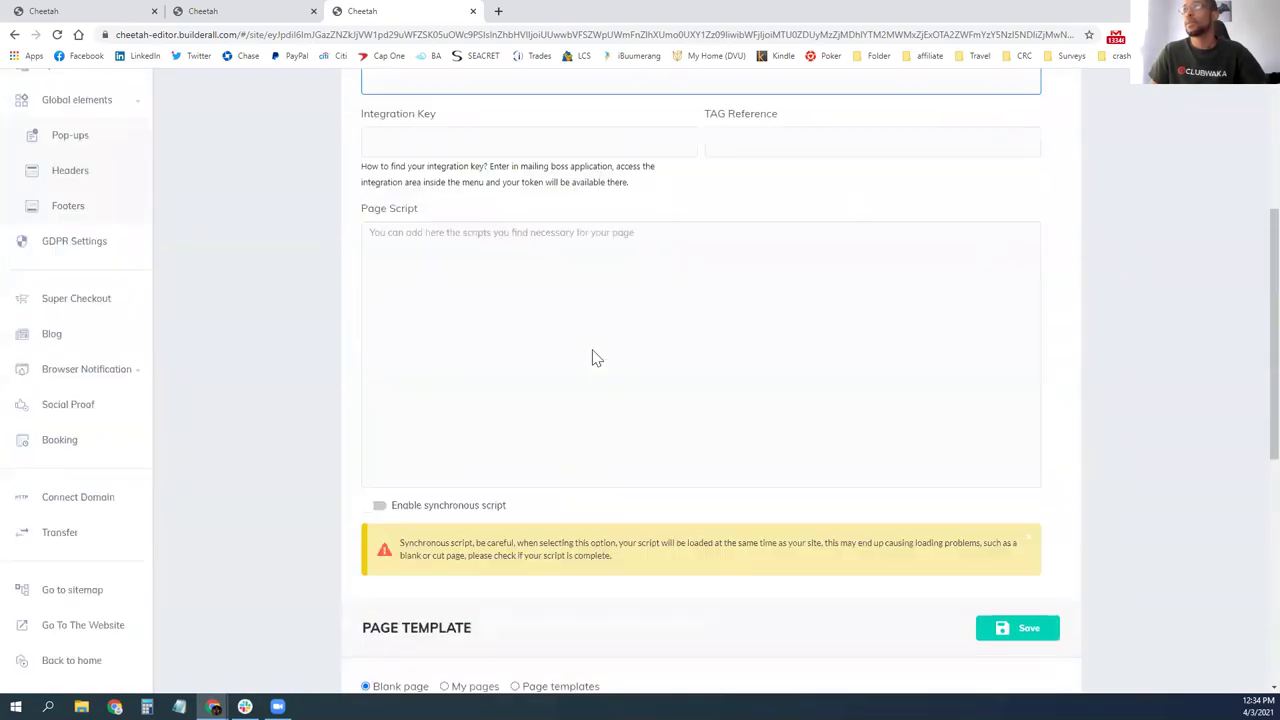
scroll(594, 358, up, 3)
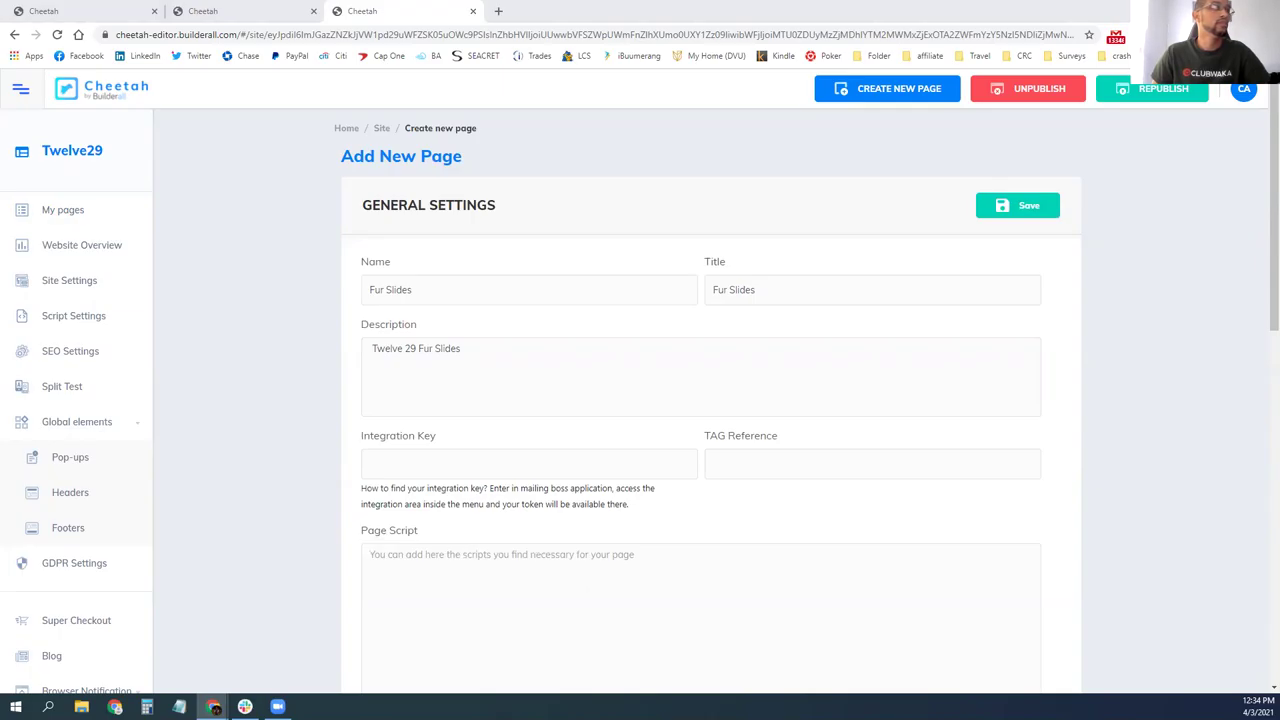
scroll(312, 457, down, 5)
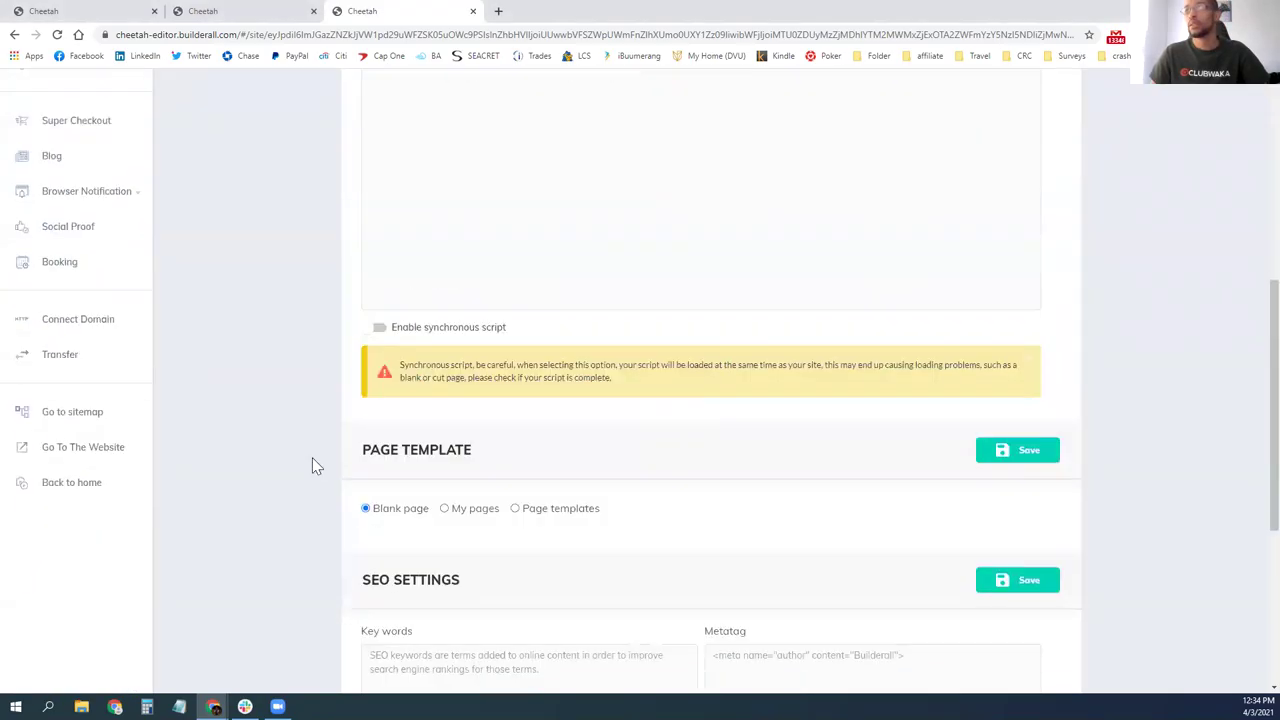
scroll(413, 625, down, 3)
click(449, 580)
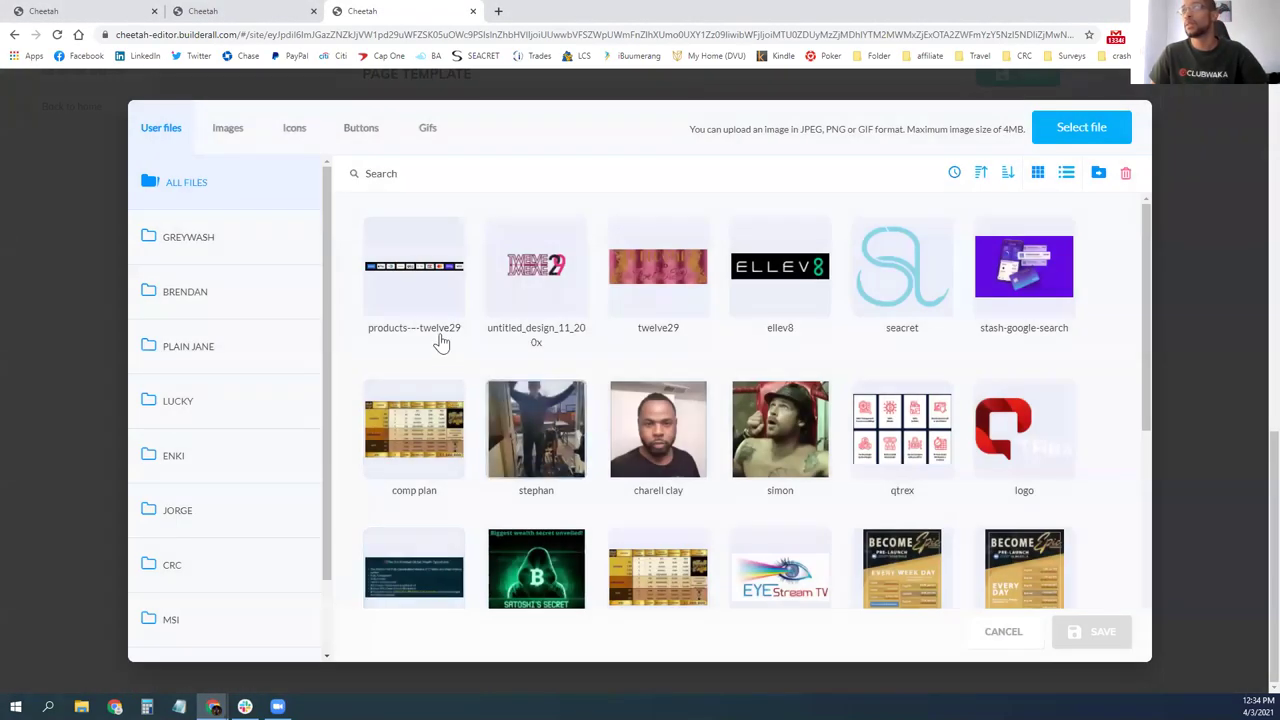
click(1081, 127)
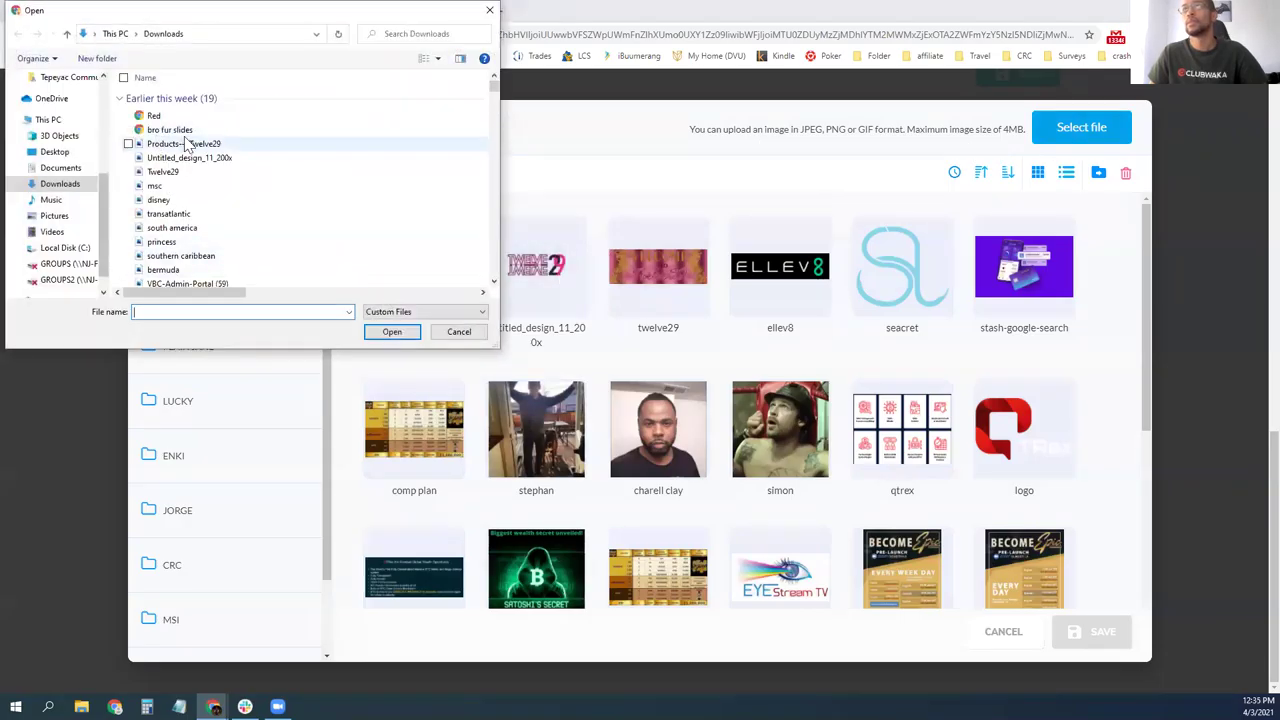
click(330, 130)
click(391, 331)
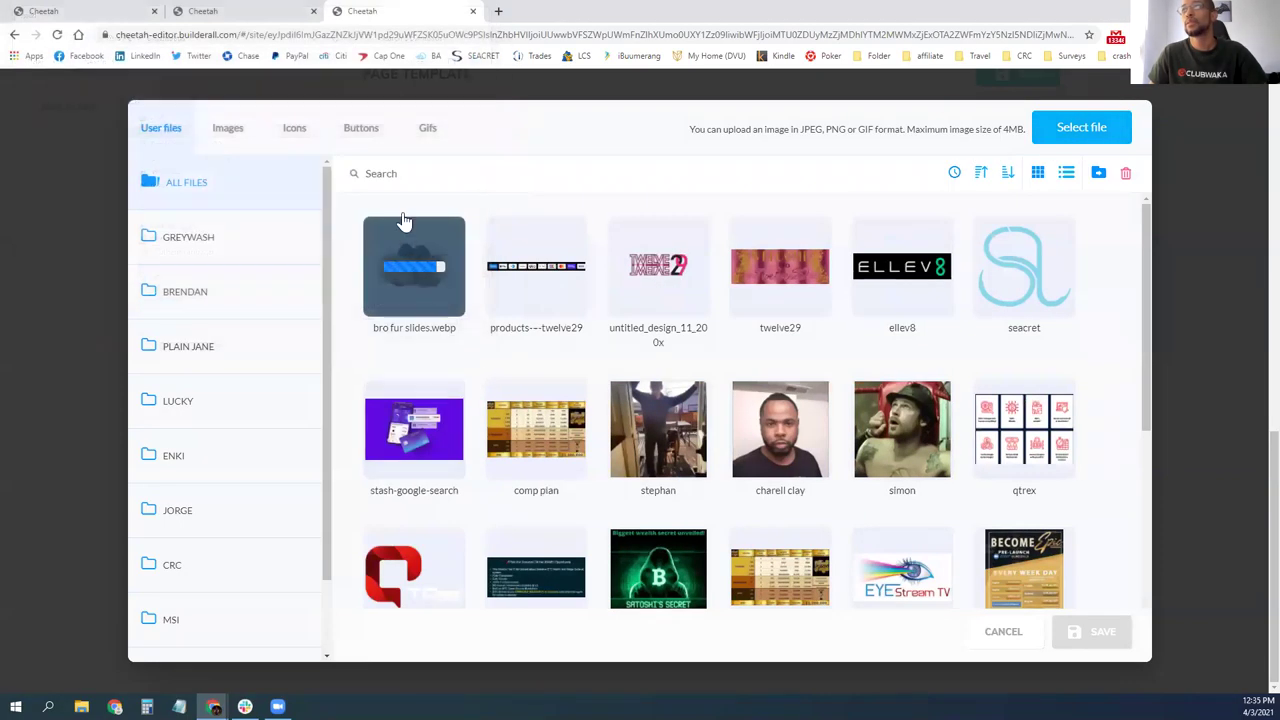
- Set the uploaded "bro fur slides" image as the share image and save the Fur Slides page
click(430, 243)
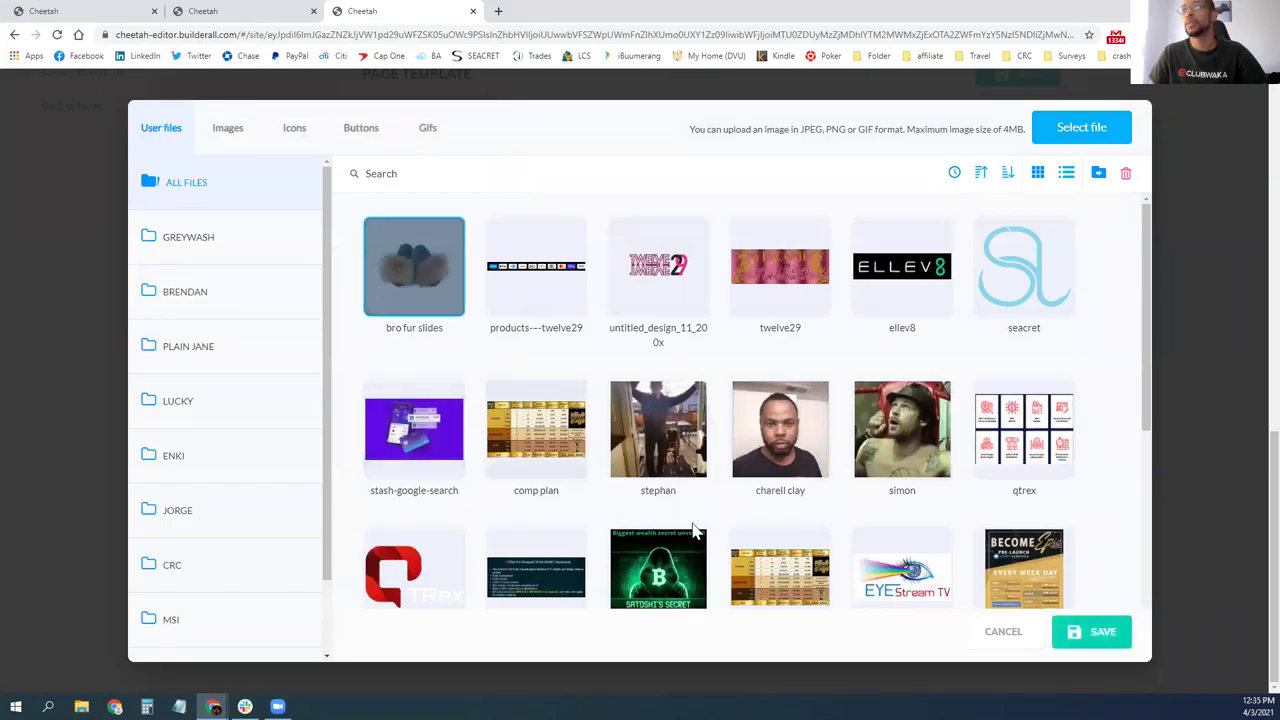
click(1067, 629)
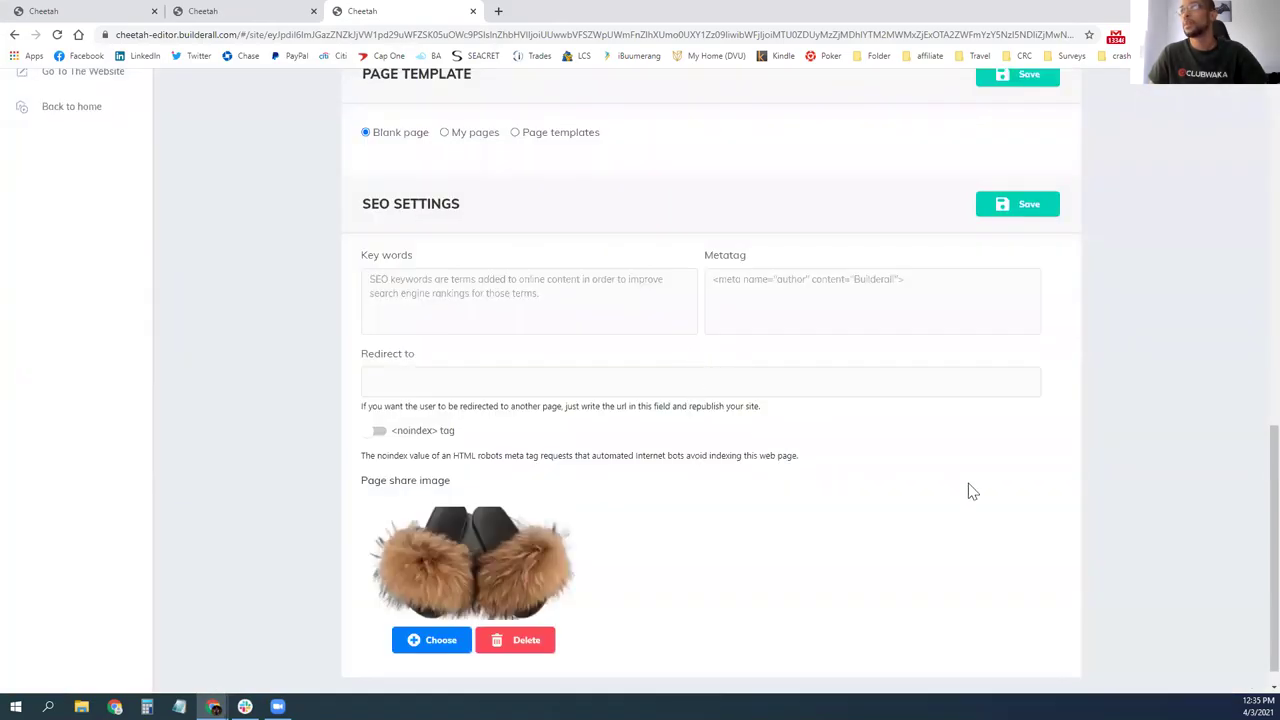
scroll(951, 274, up, 10)
click(1017, 207)
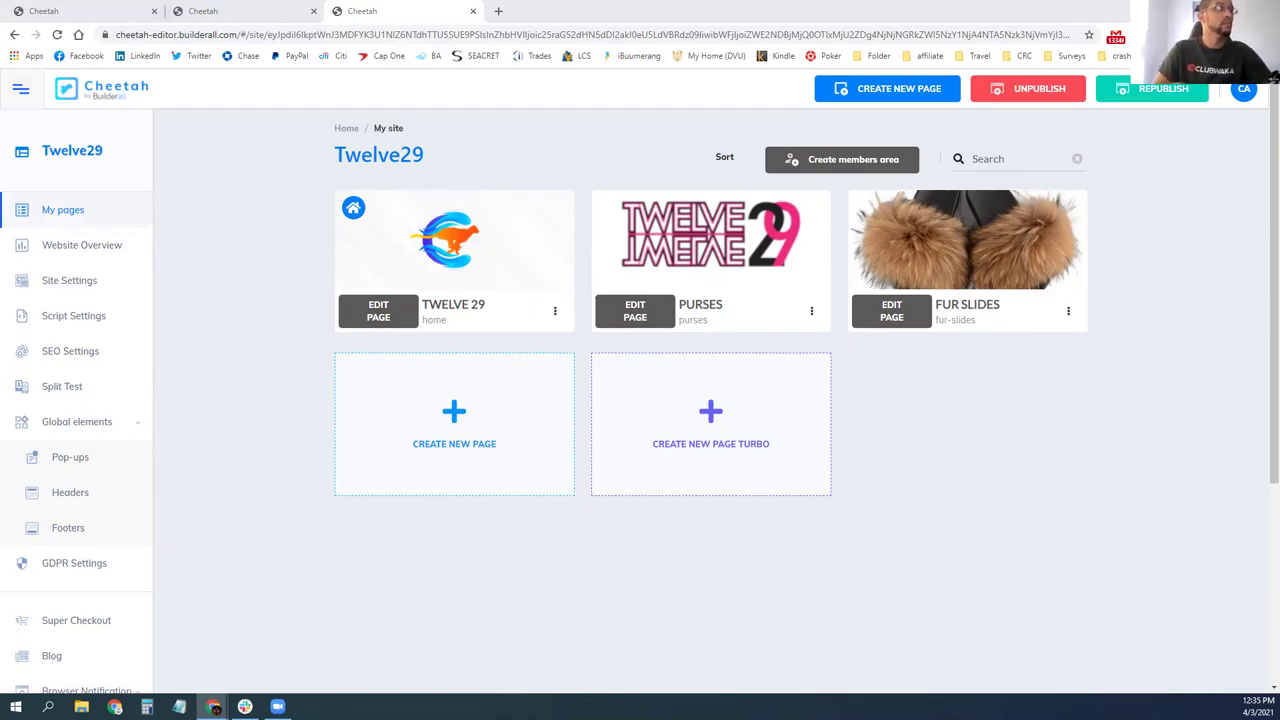
- Open the Purses page in the editor in a separate tab, and open its page settings from the page list
click(662, 318)
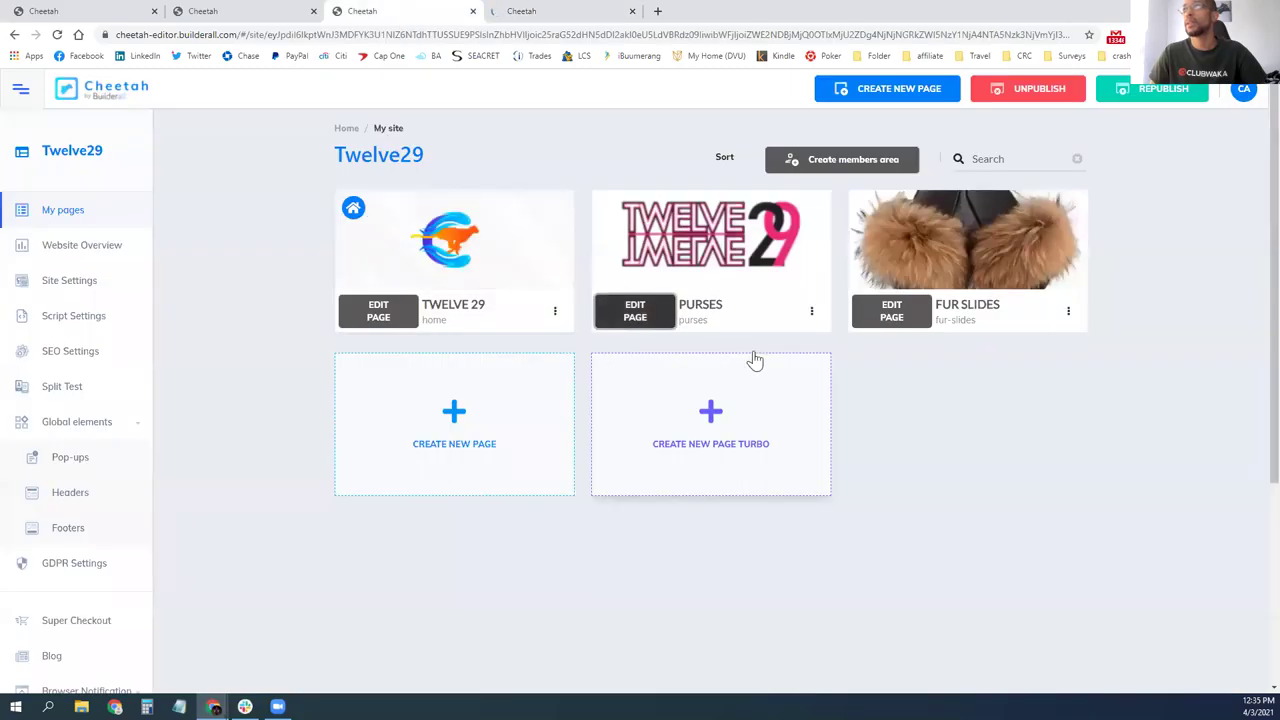
click(815, 312)
click(780, 347)
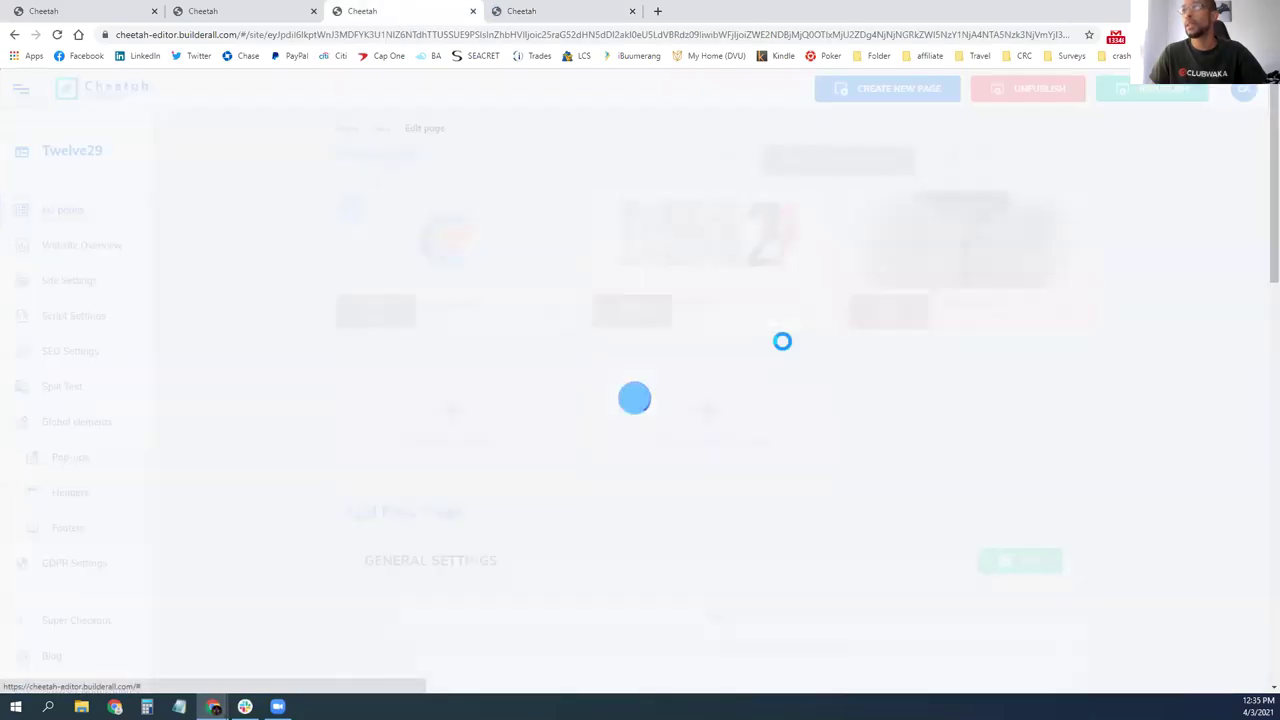
- Upload the "purses" image from the Downloads folder for use as the Purses page share image
scroll(591, 417, down, 12)
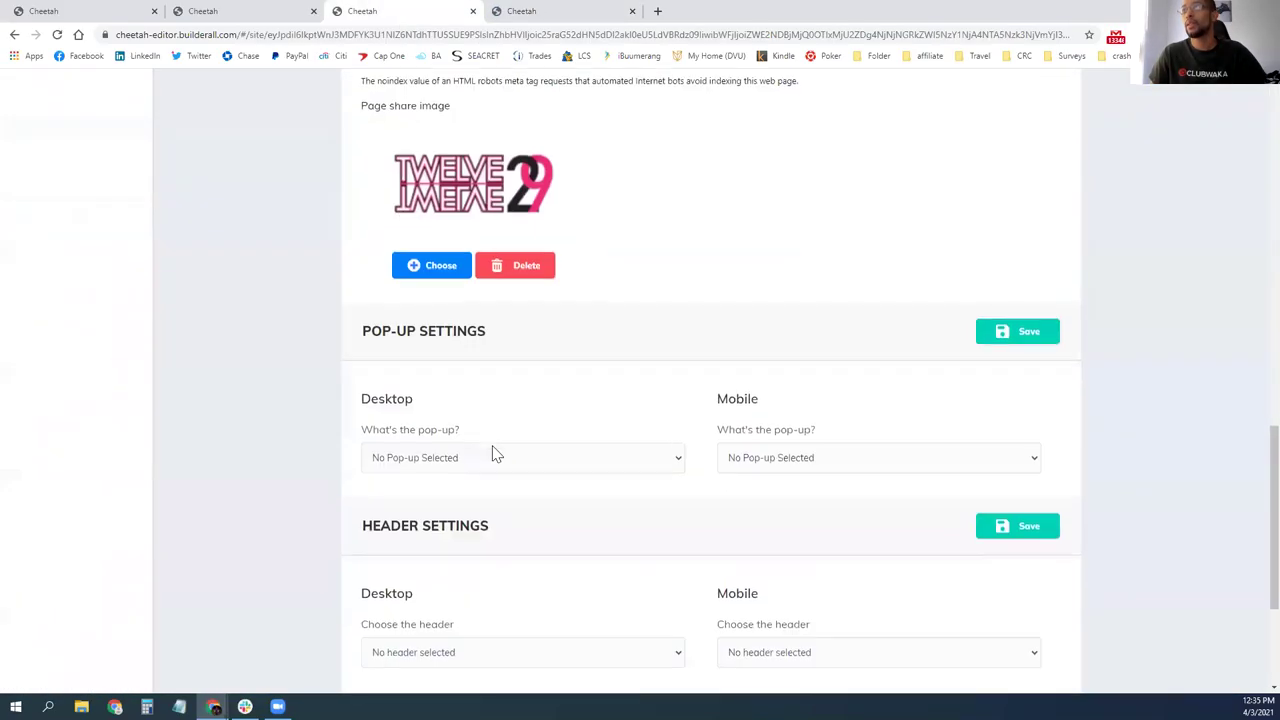
scroll(483, 449, up, 4)
click(440, 402)
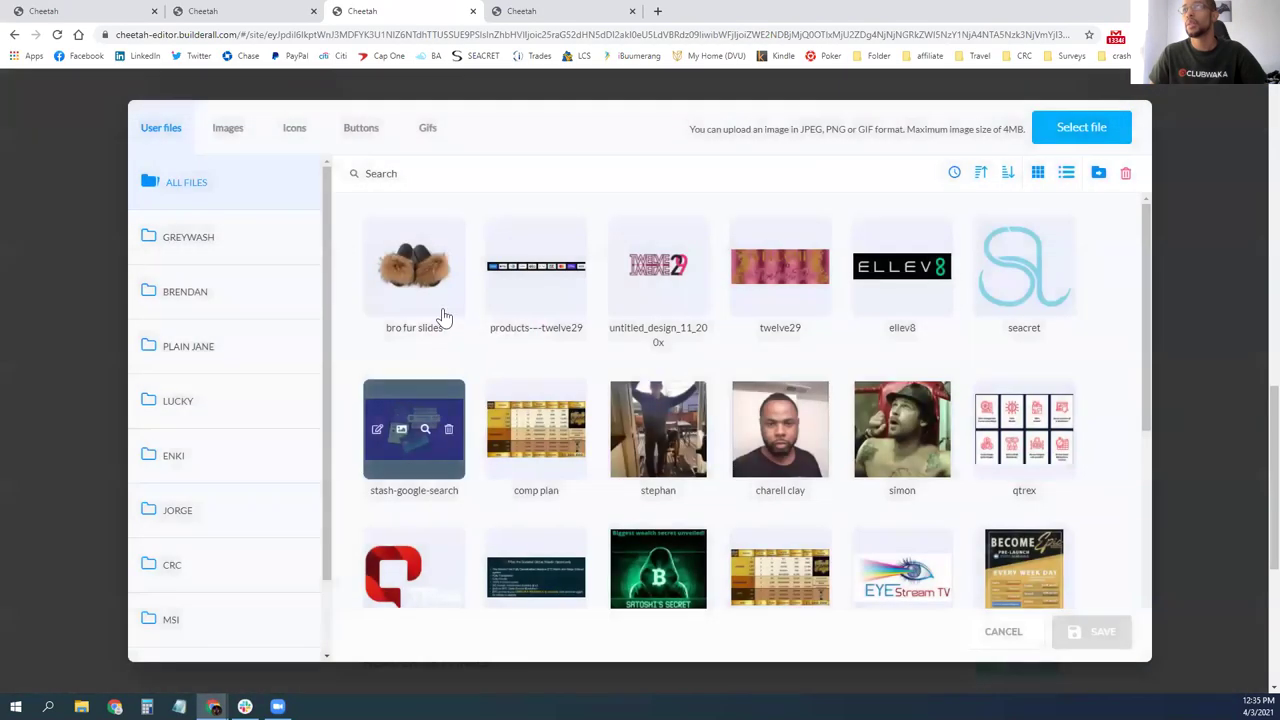
click(1048, 130)
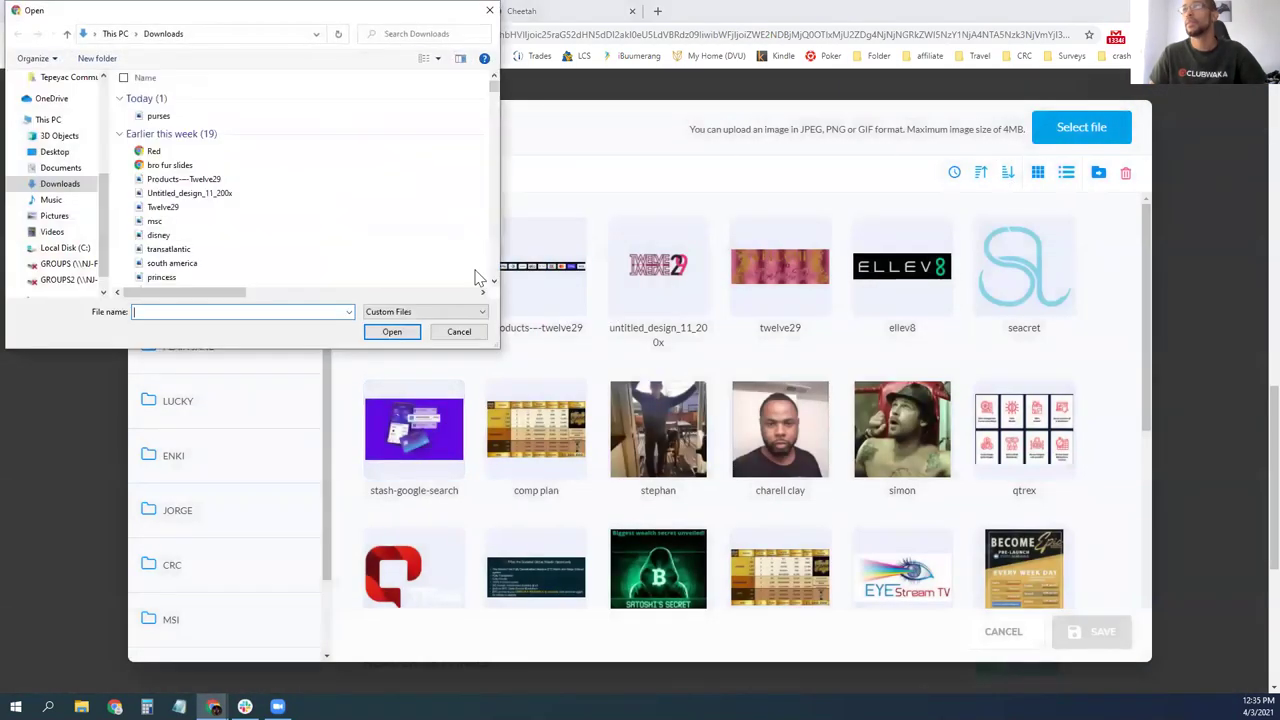
click(183, 122)
click(392, 331)
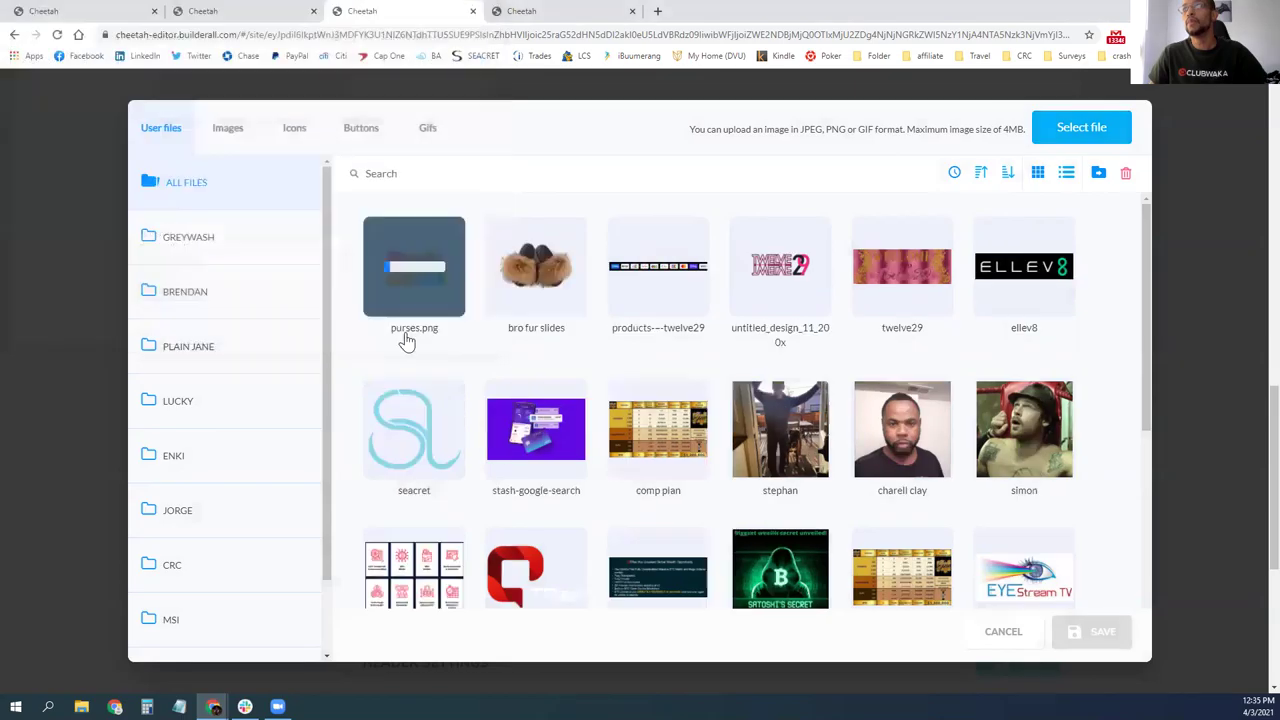
- Set the uploaded "purses" image as the page share image and save the Purses page settings
click(443, 233)
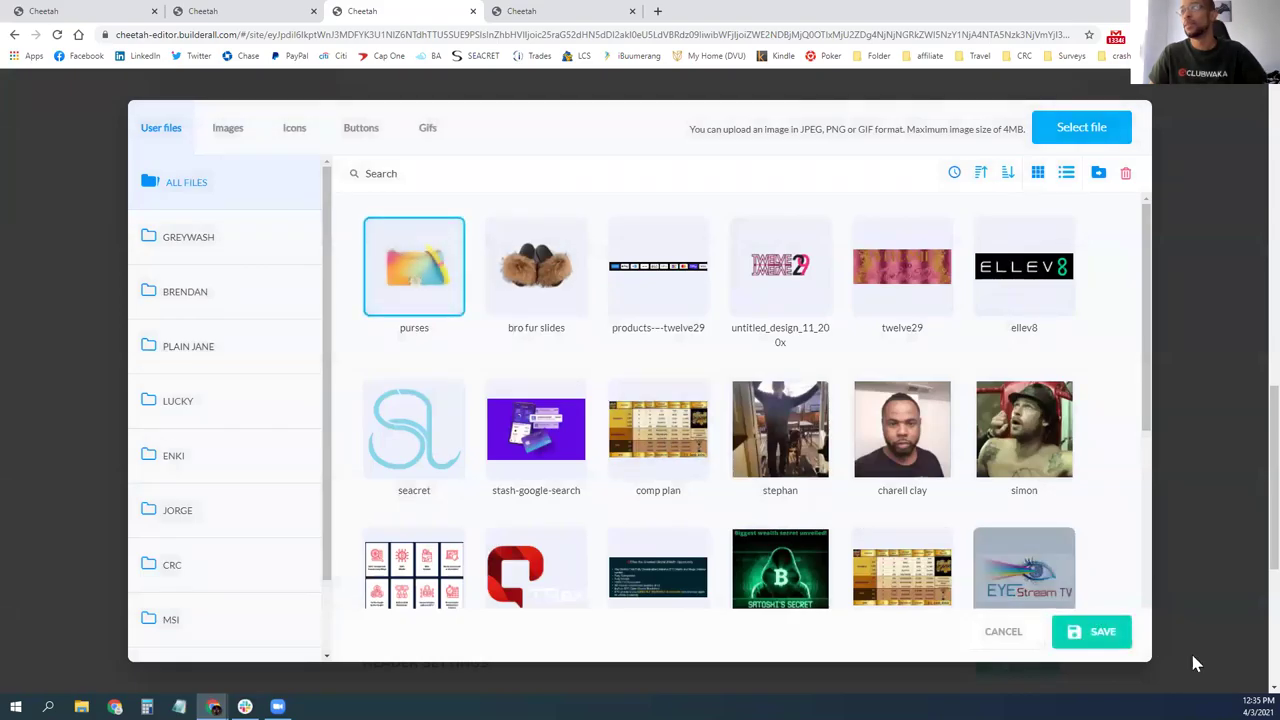
click(1103, 636)
scroll(718, 374, up, 15)
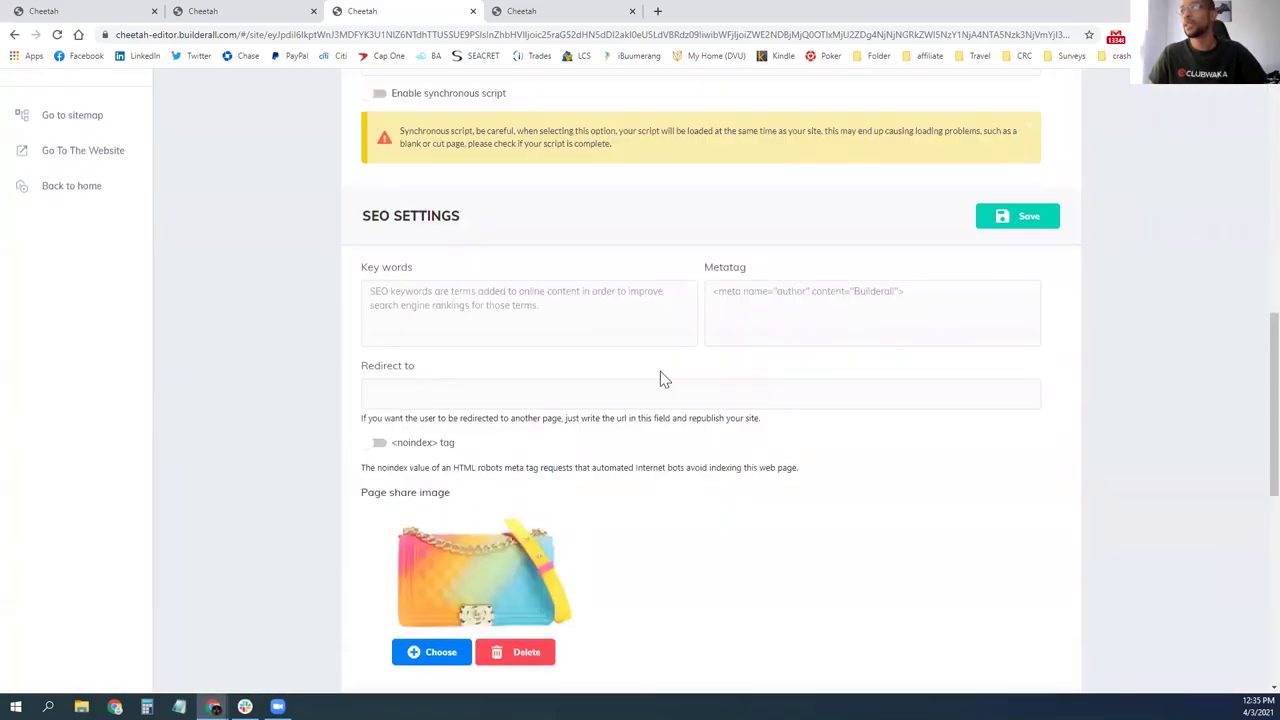
click(1000, 141)
- Return to the Purses page in the editor and open the list of panel categories that can be added
click(598, 11)
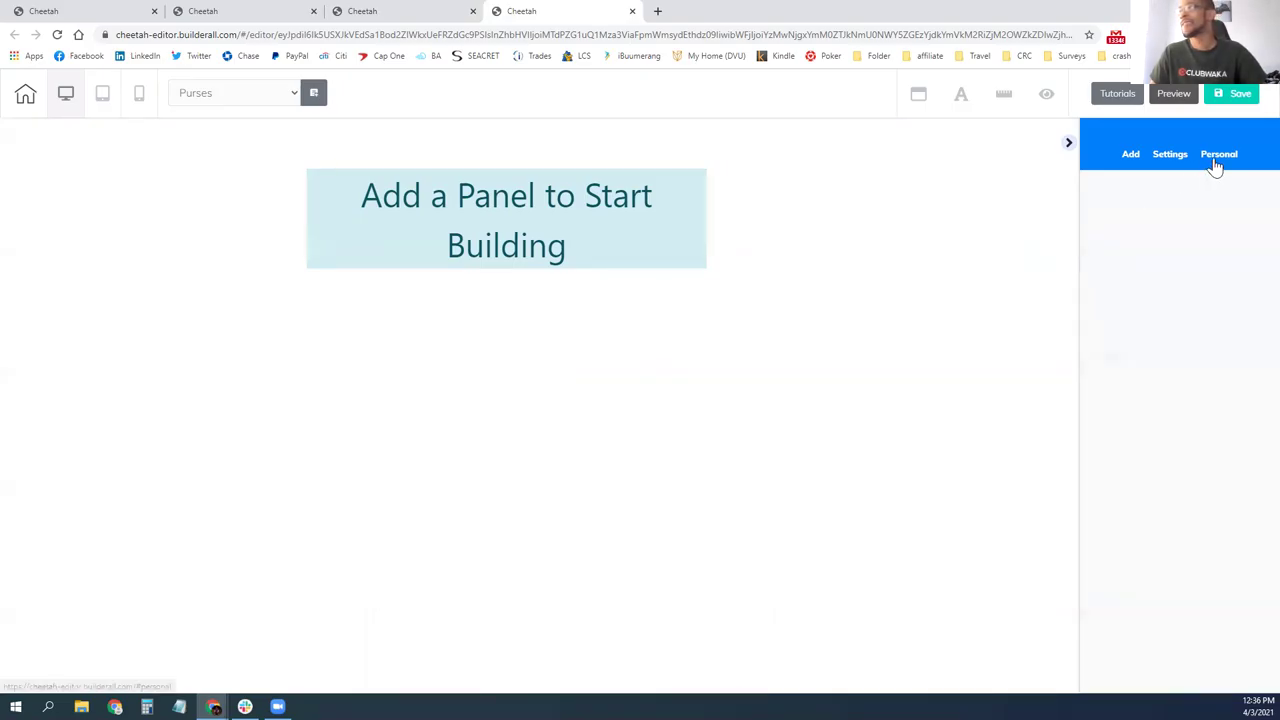
click(1124, 160)
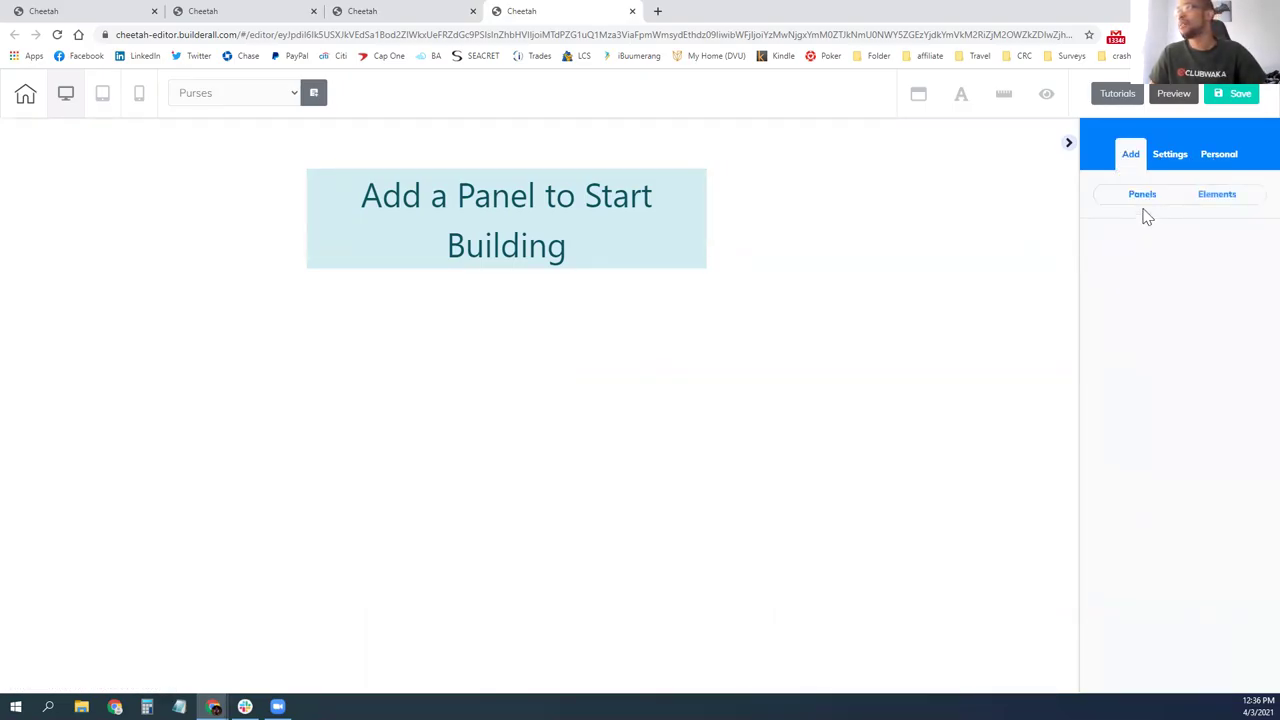
click(1142, 200)
scroll(1148, 385, down, 1)
scroll(1148, 380, down, 1)
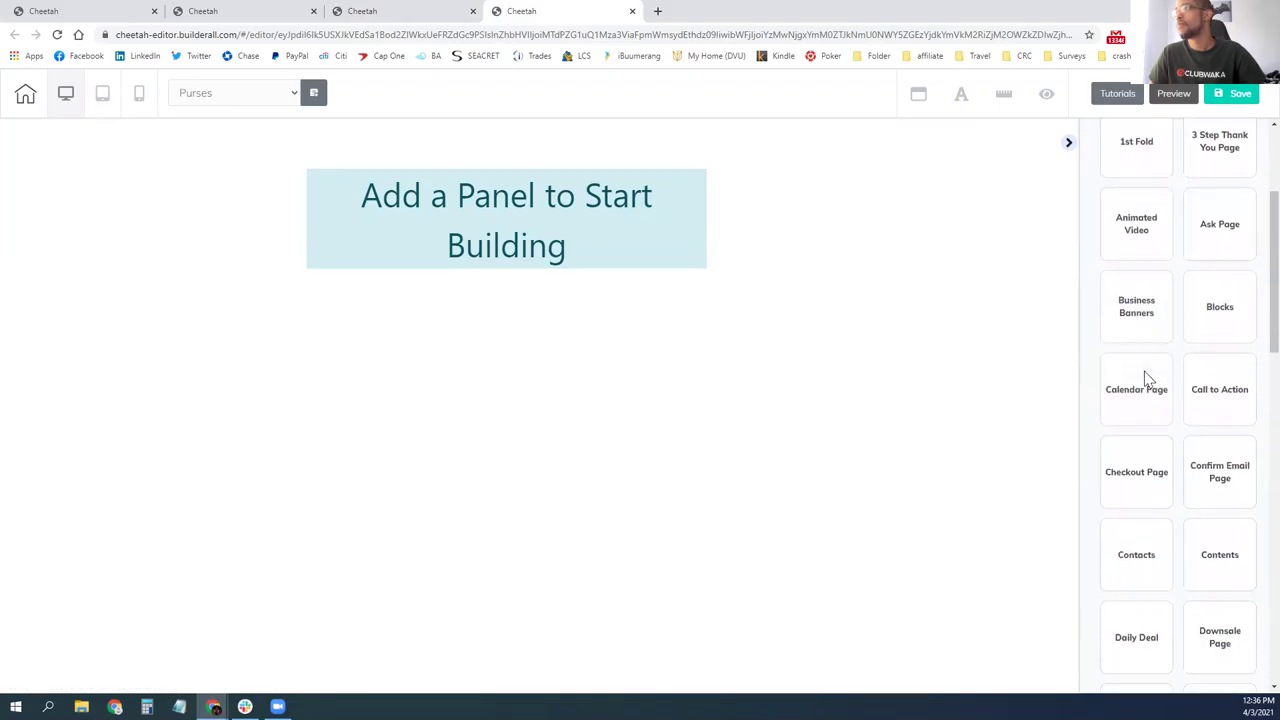
- Examine the Business Banners and Call to Action panel templates for one that suits the Purses page
click(1143, 312)
scroll(1148, 388, down, 1)
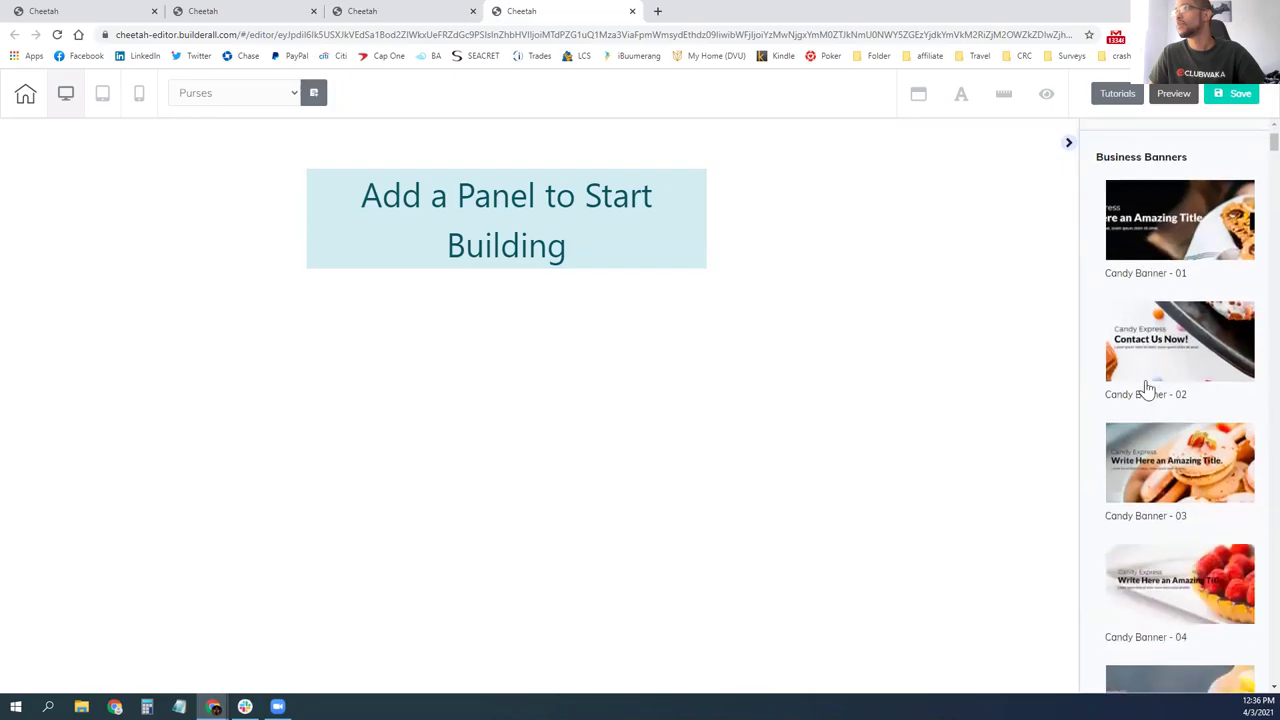
scroll(1148, 388, down, 1)
scroll(1148, 388, up, 2)
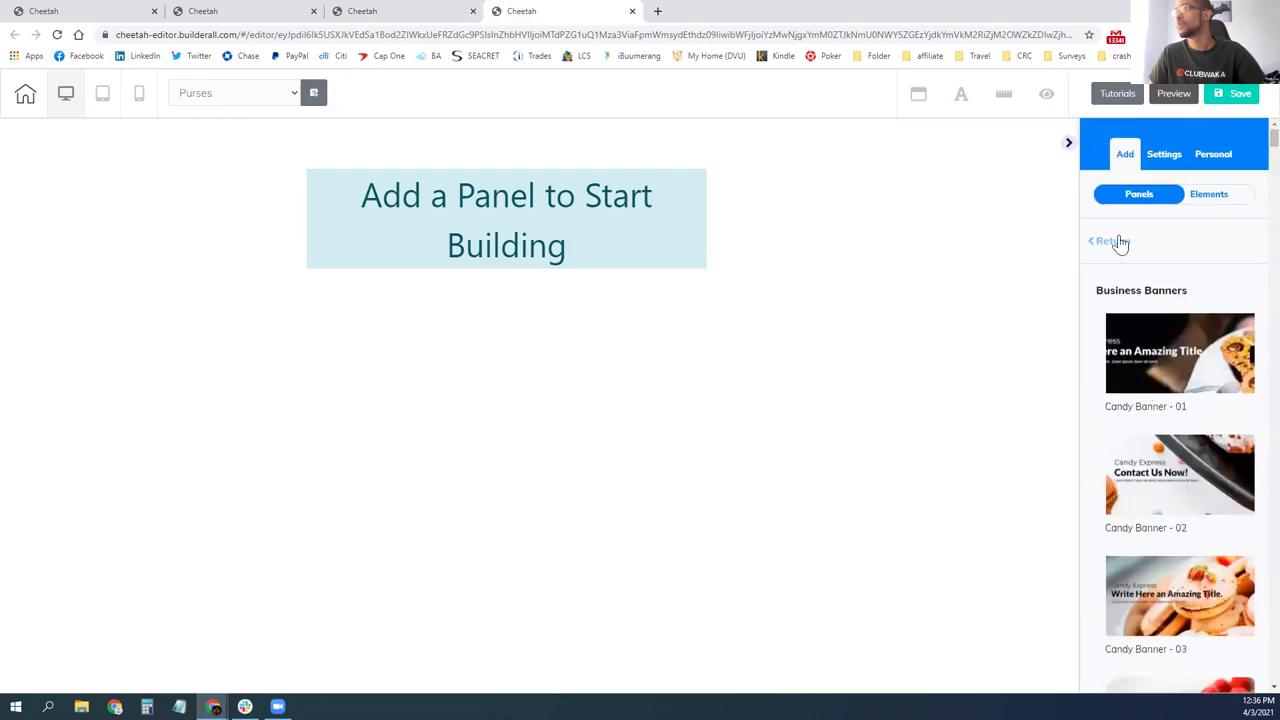
scroll(1135, 340, down, 15)
scroll(1133, 342, down, 15)
scroll(1123, 348, down, 15)
scroll(1125, 346, up, 15)
scroll(1133, 342, up, 20)
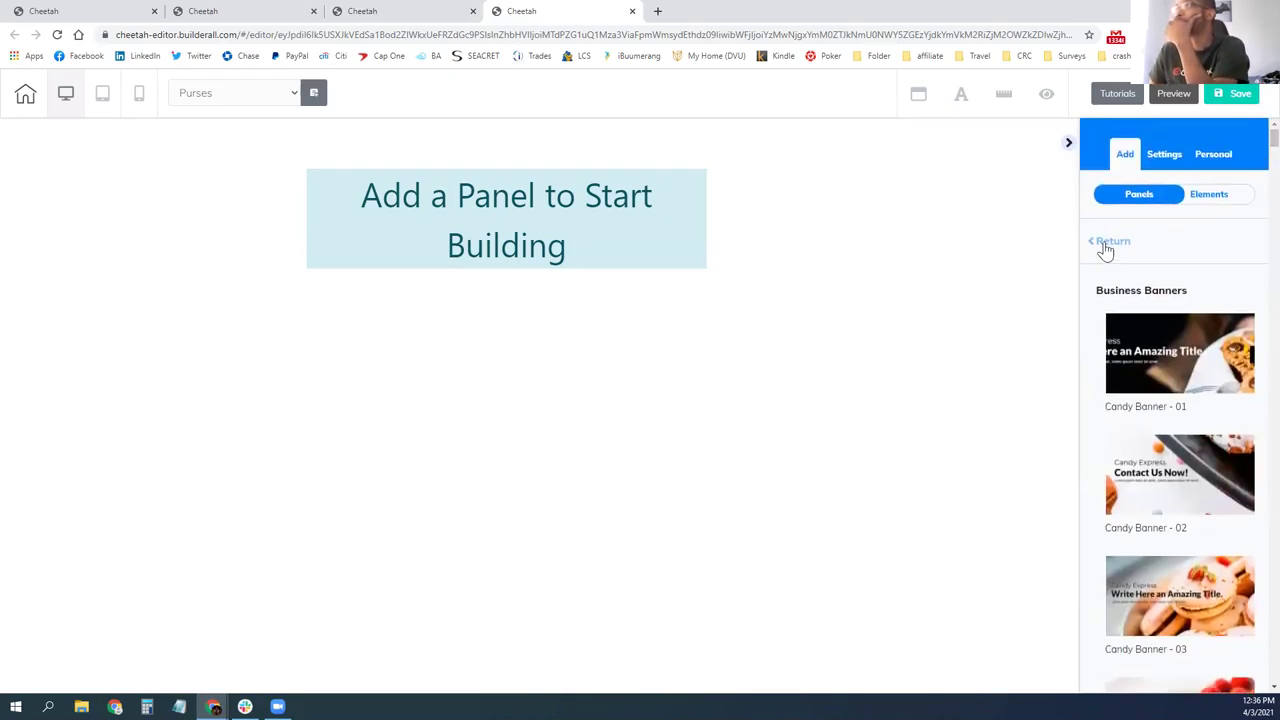
click(1106, 244)
scroll(1125, 360, down, 2)
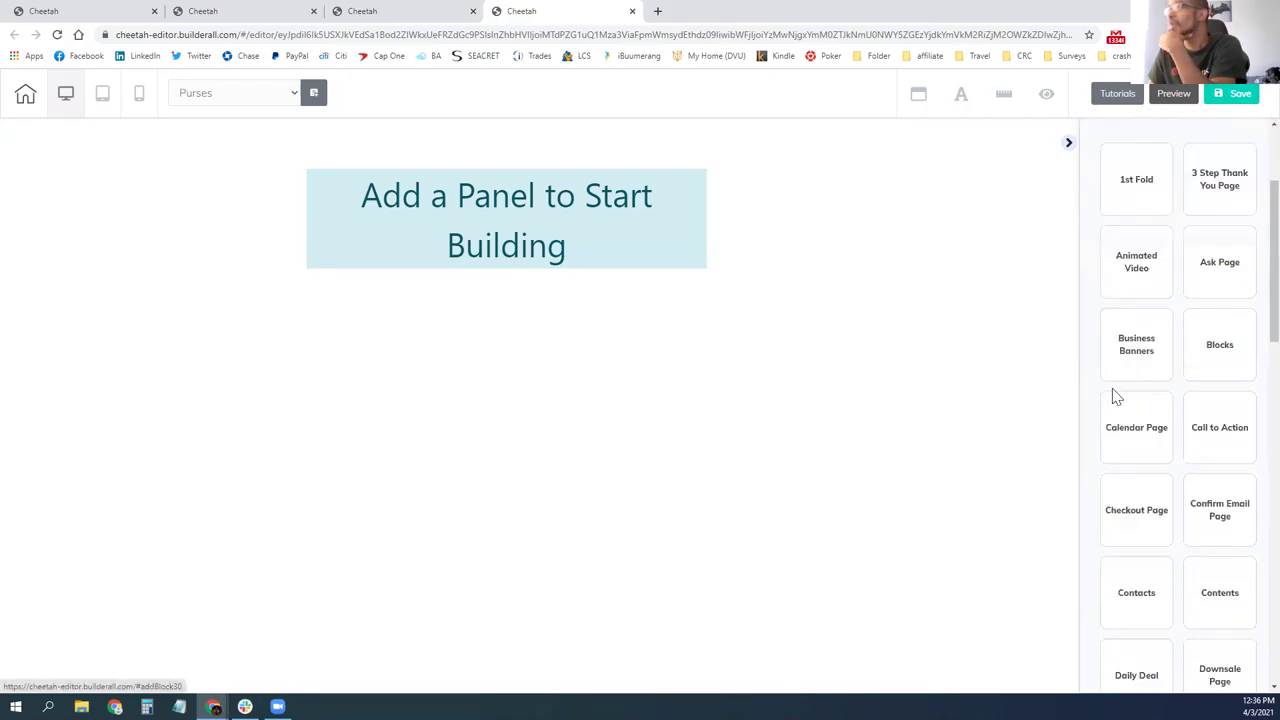
scroll(1132, 395, down, 1)
click(1207, 381)
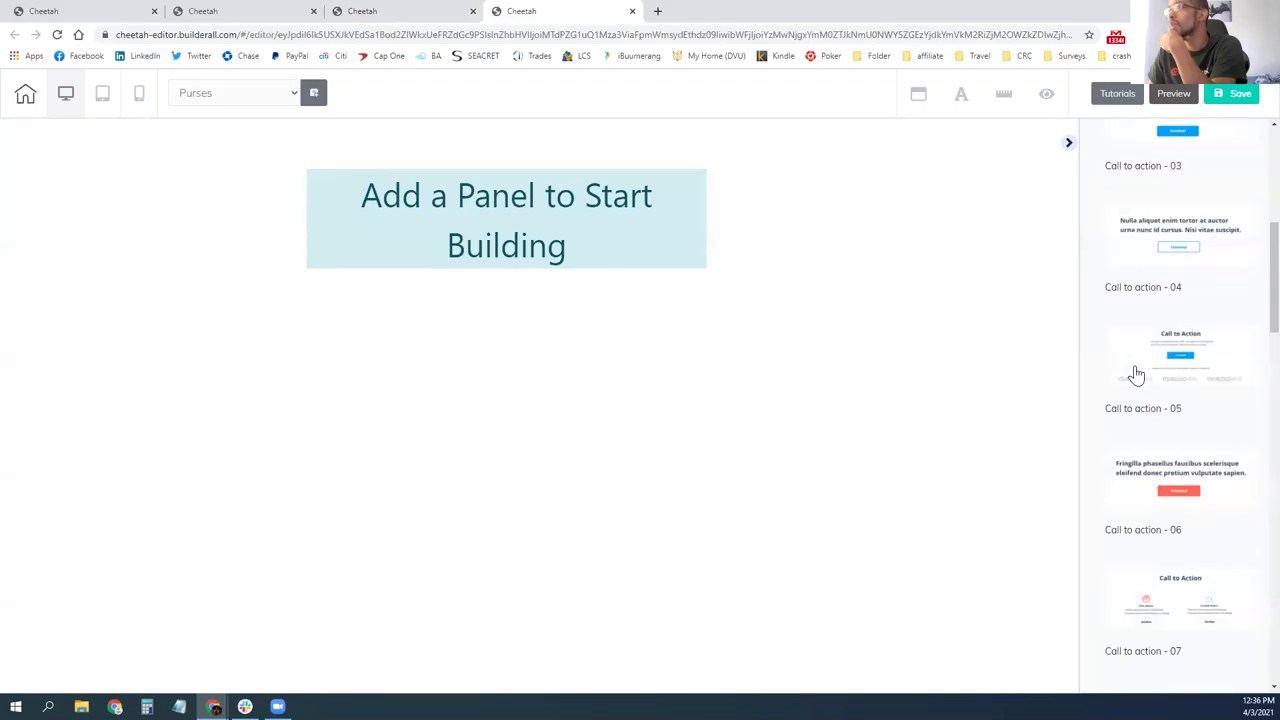
scroll(1133, 374, up, 5)
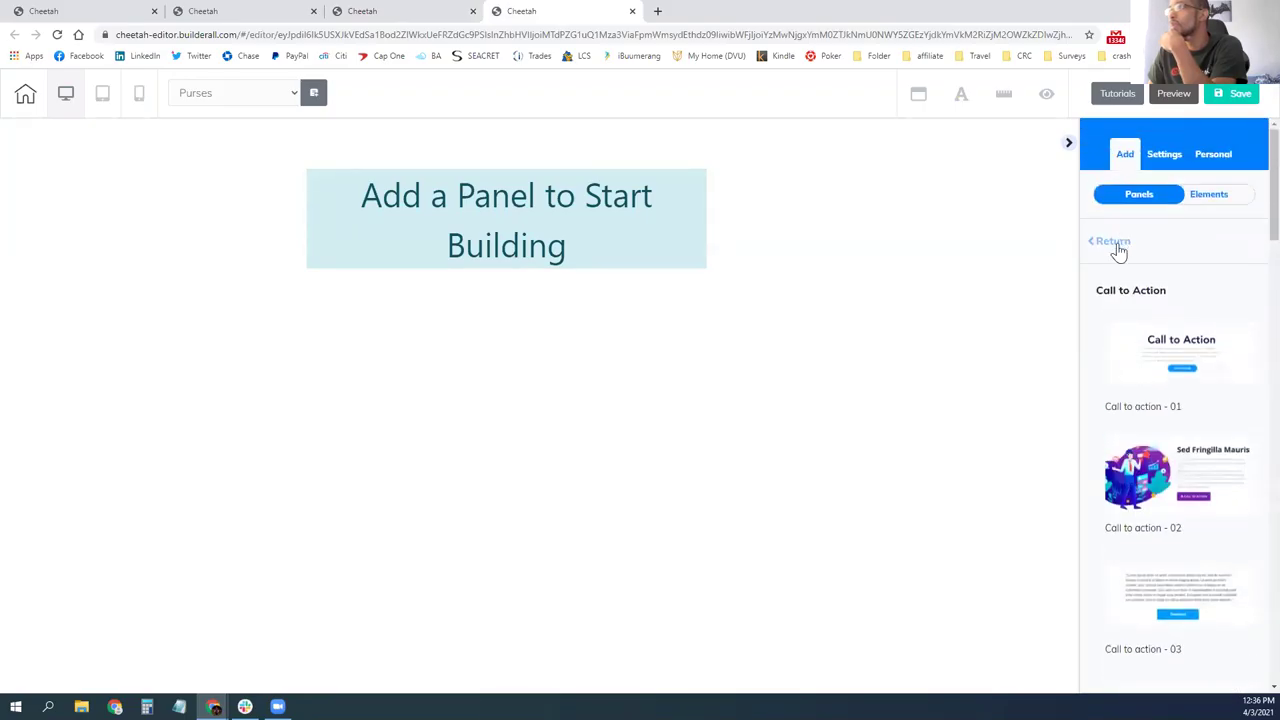
- Add the red and orange template from the Checkout Page panels to the empty Purses page
click(1119, 252)
scroll(1135, 410, down, 4)
click(1130, 330)
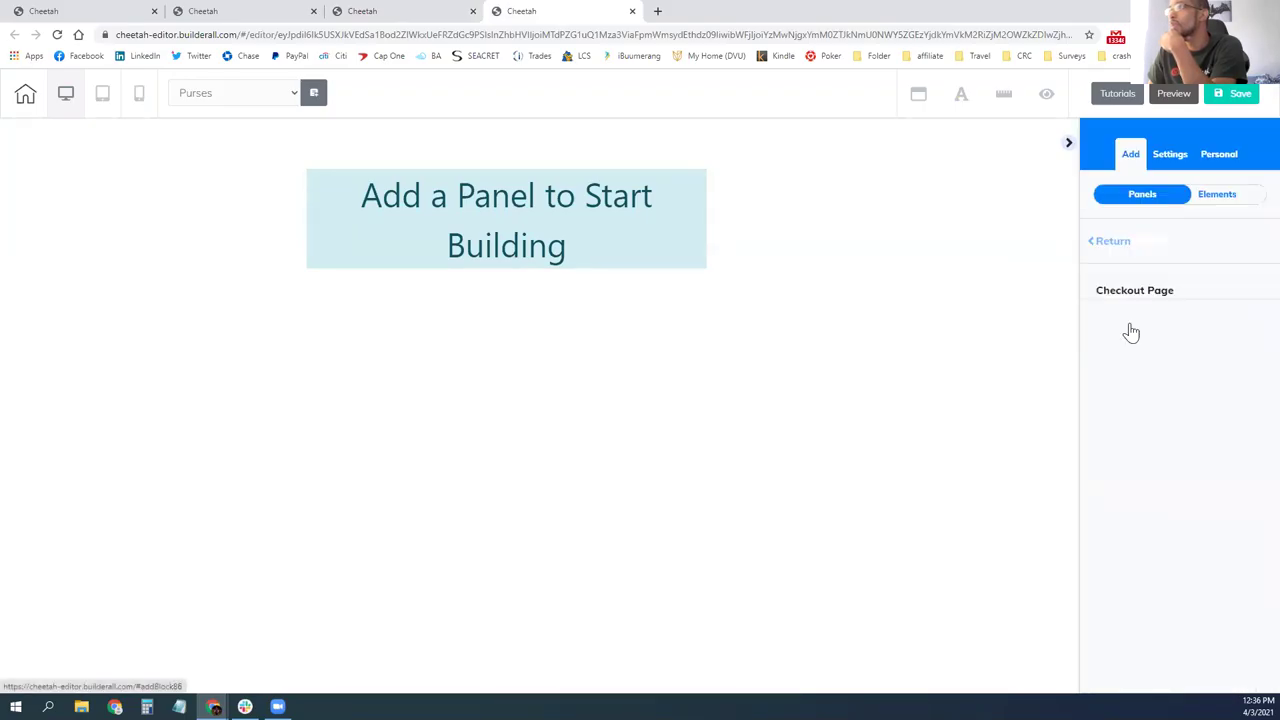
scroll(1166, 372, down, 1)
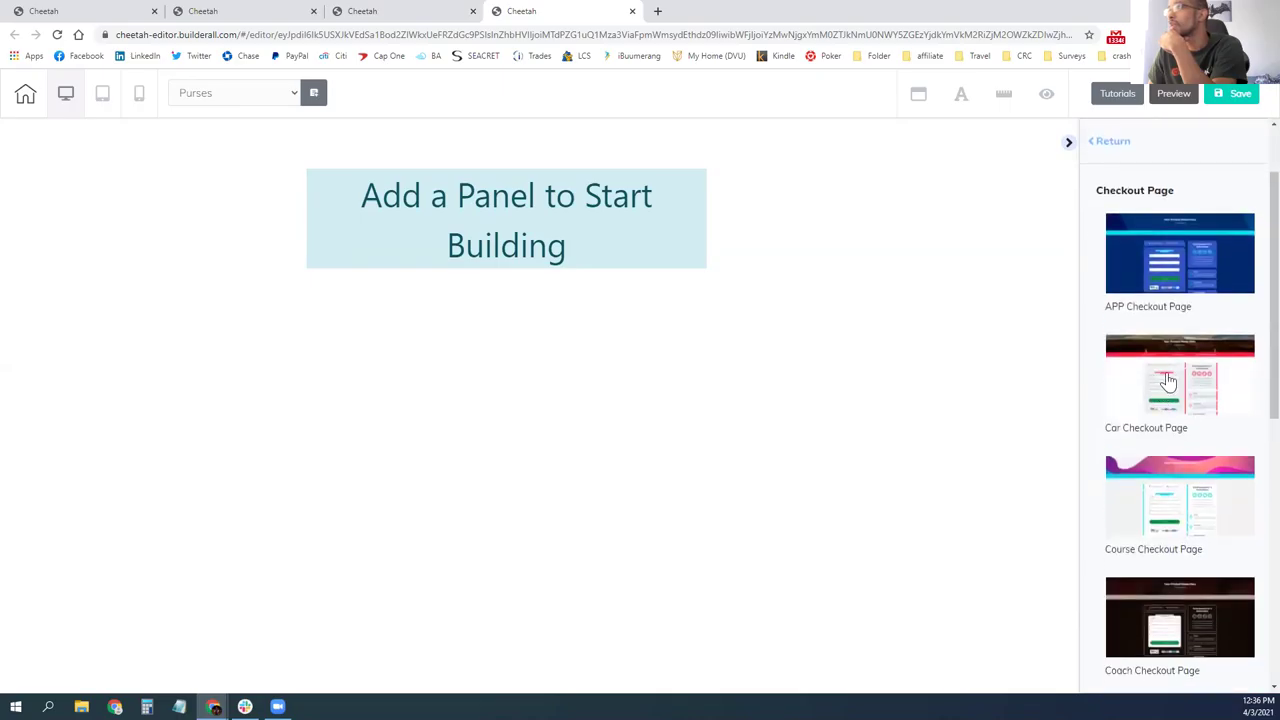
scroll(1175, 375, down, 4)
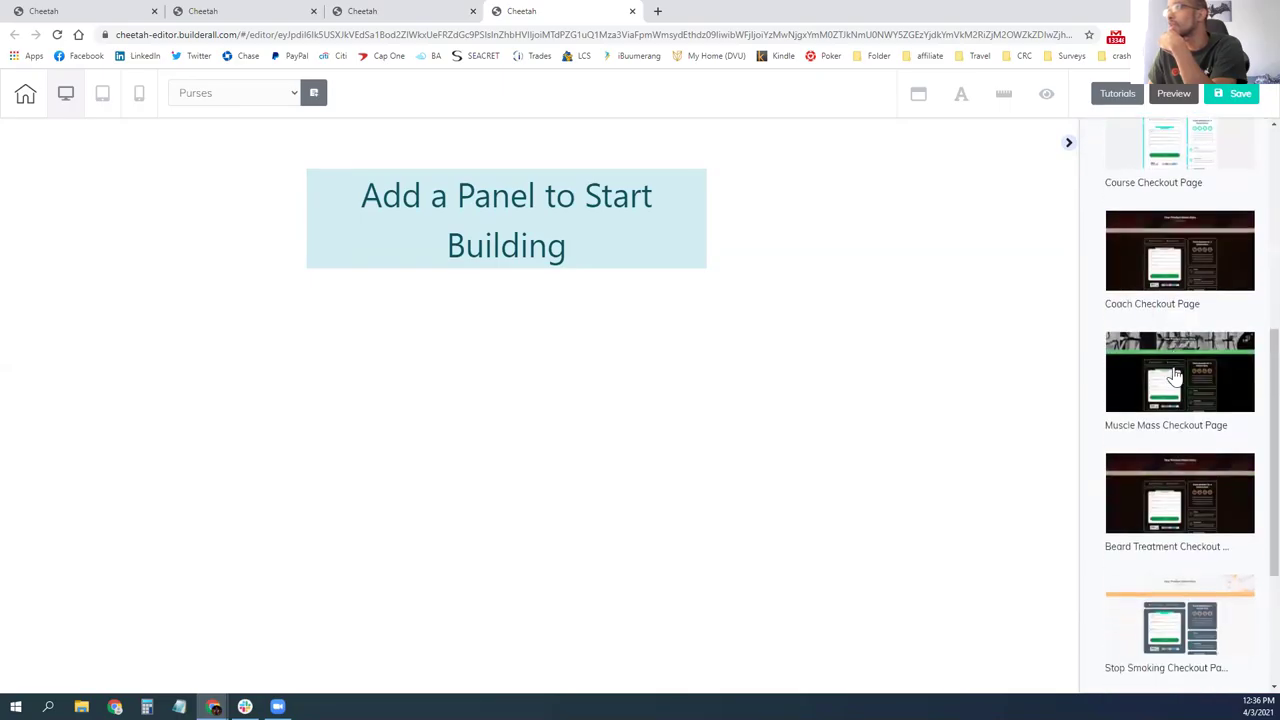
scroll(1175, 375, down, 1)
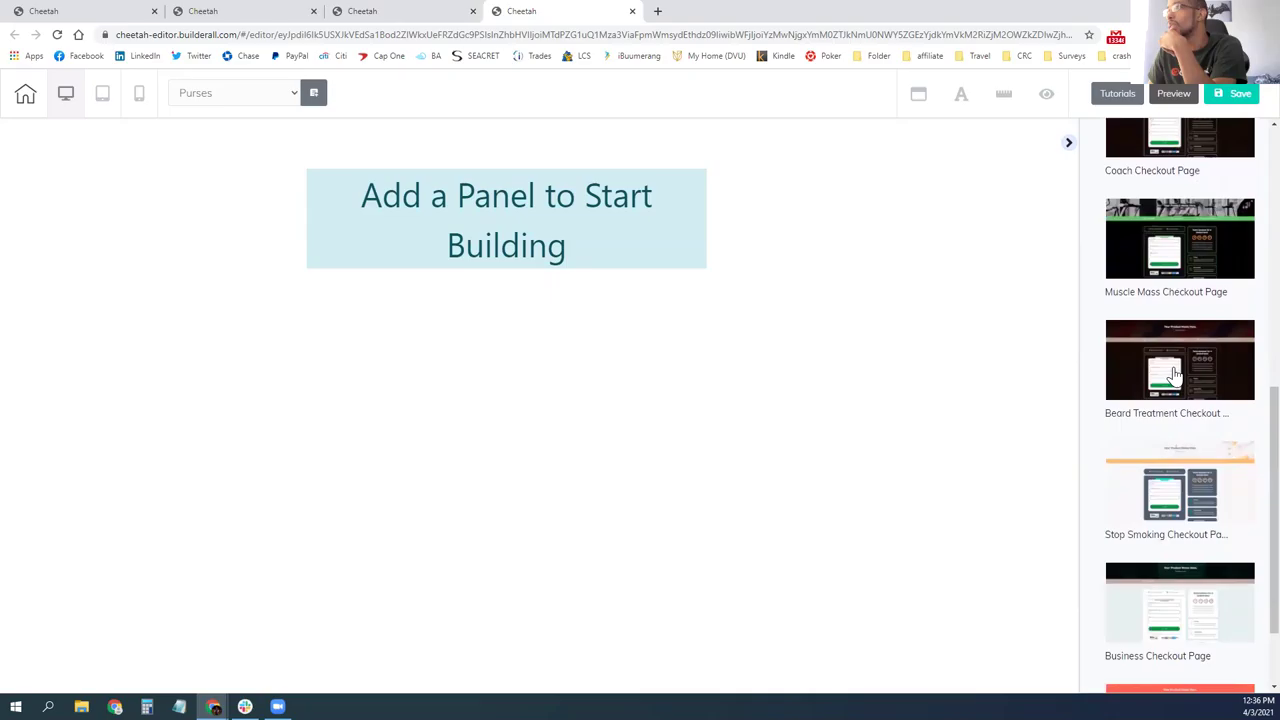
scroll(1175, 375, down, 1)
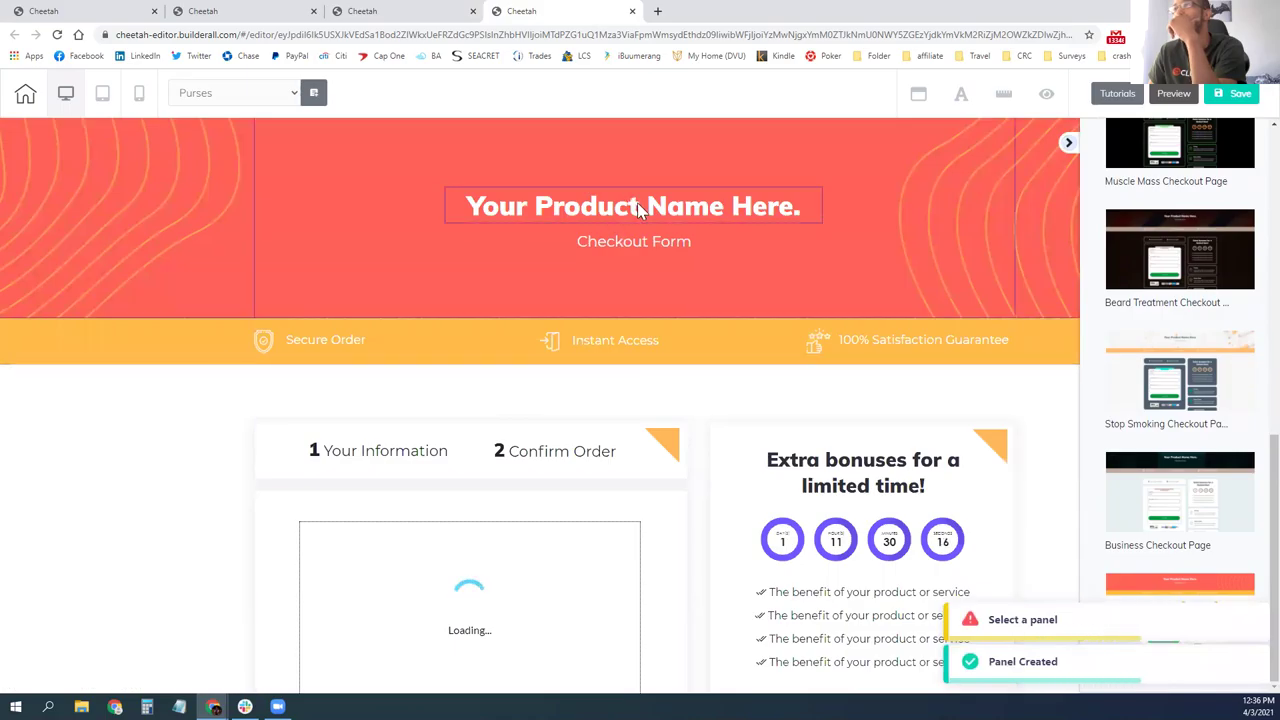
- Replace the product name heading in the red banner with "Purses"
click(637, 204)
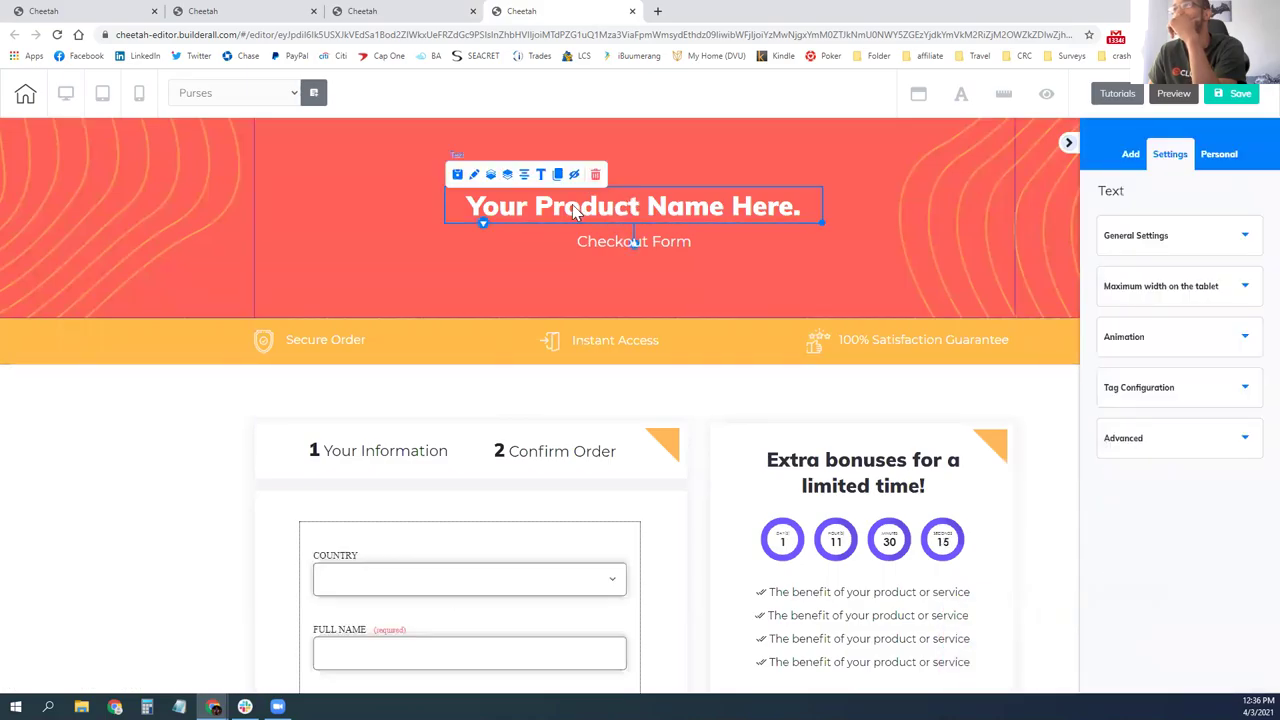
double_click(652, 210)
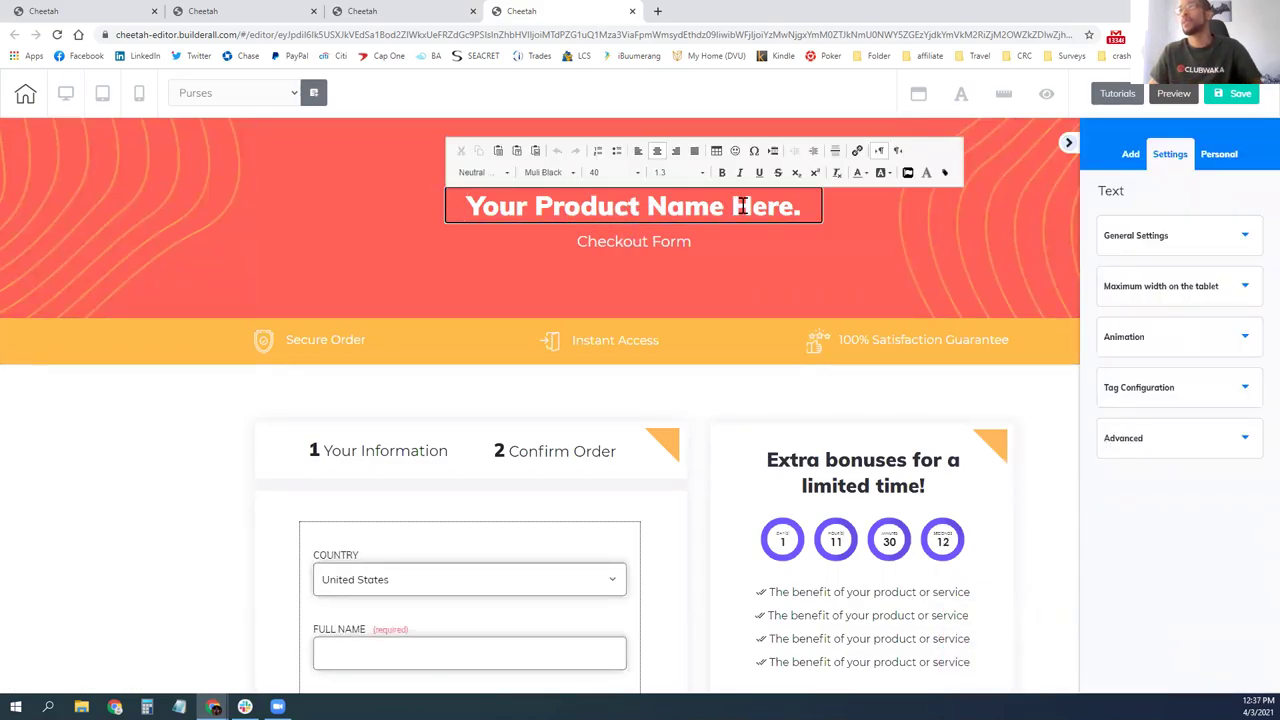
drag(802, 207, 448, 260)
text(Purse)
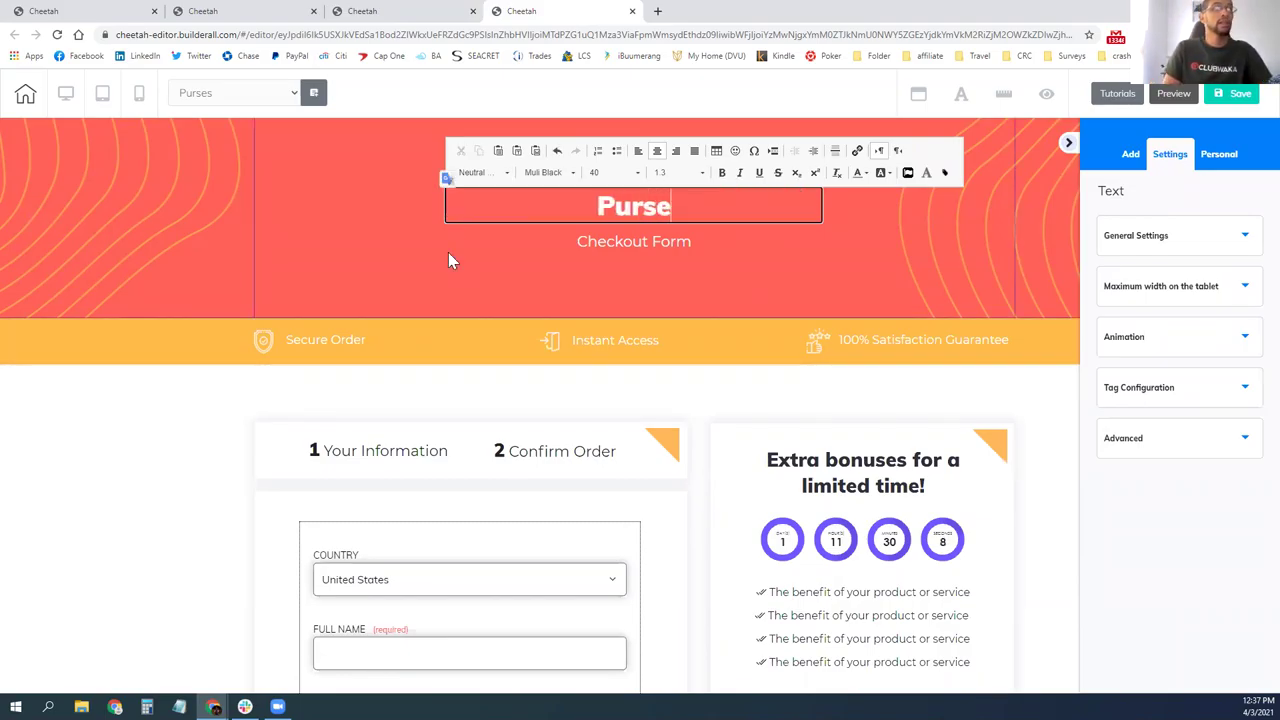
text(s)
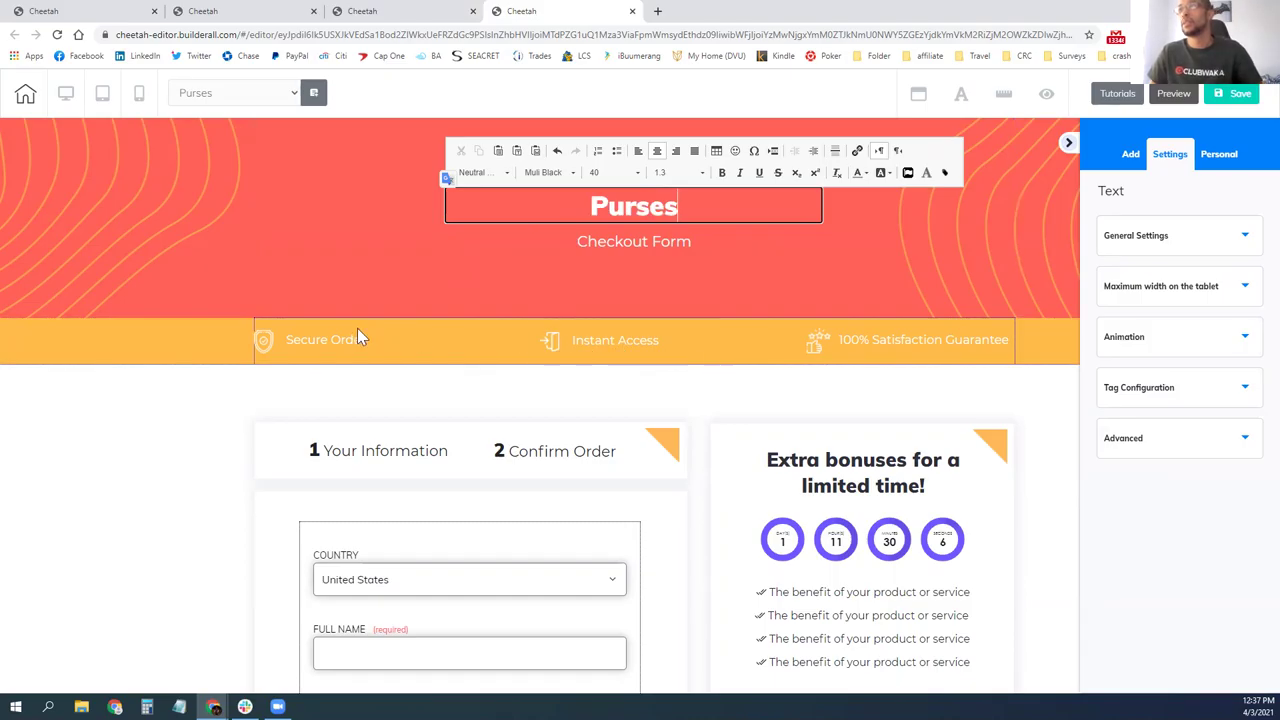
click(240, 495)
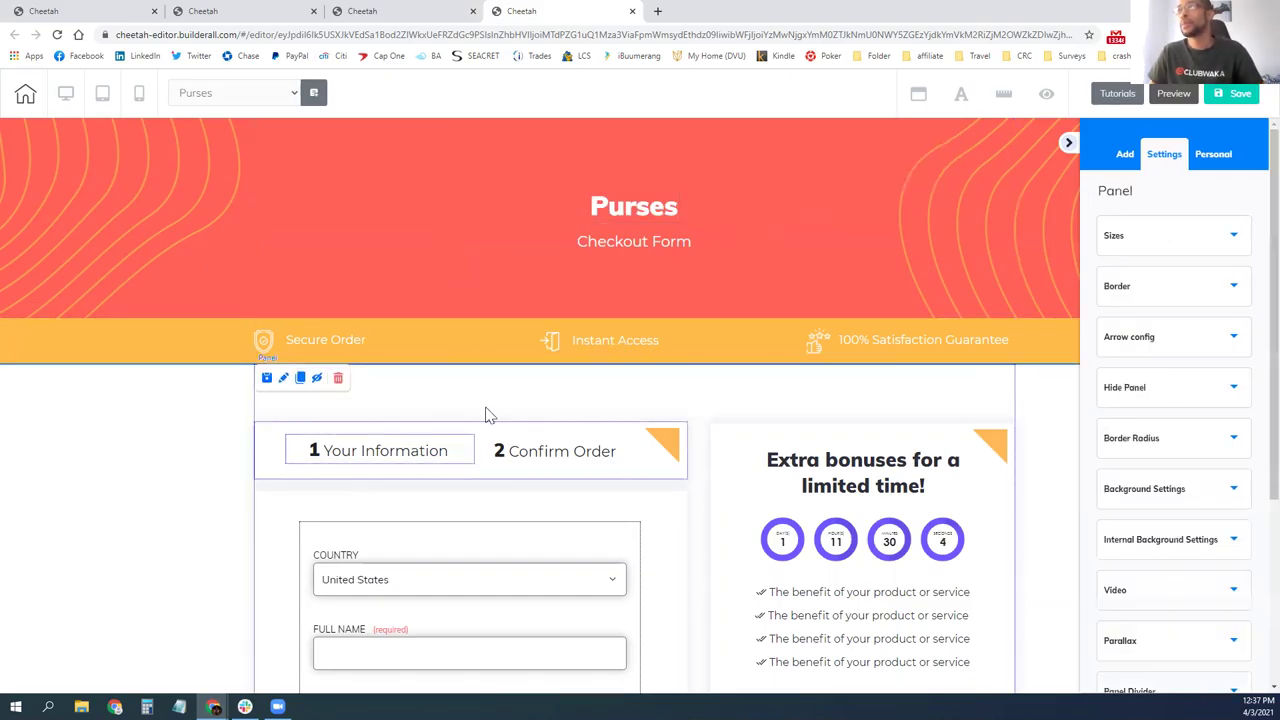
- Replace the "Instant Access" text in the orange strip with "Pickup"
click(615, 352)
click(703, 350)
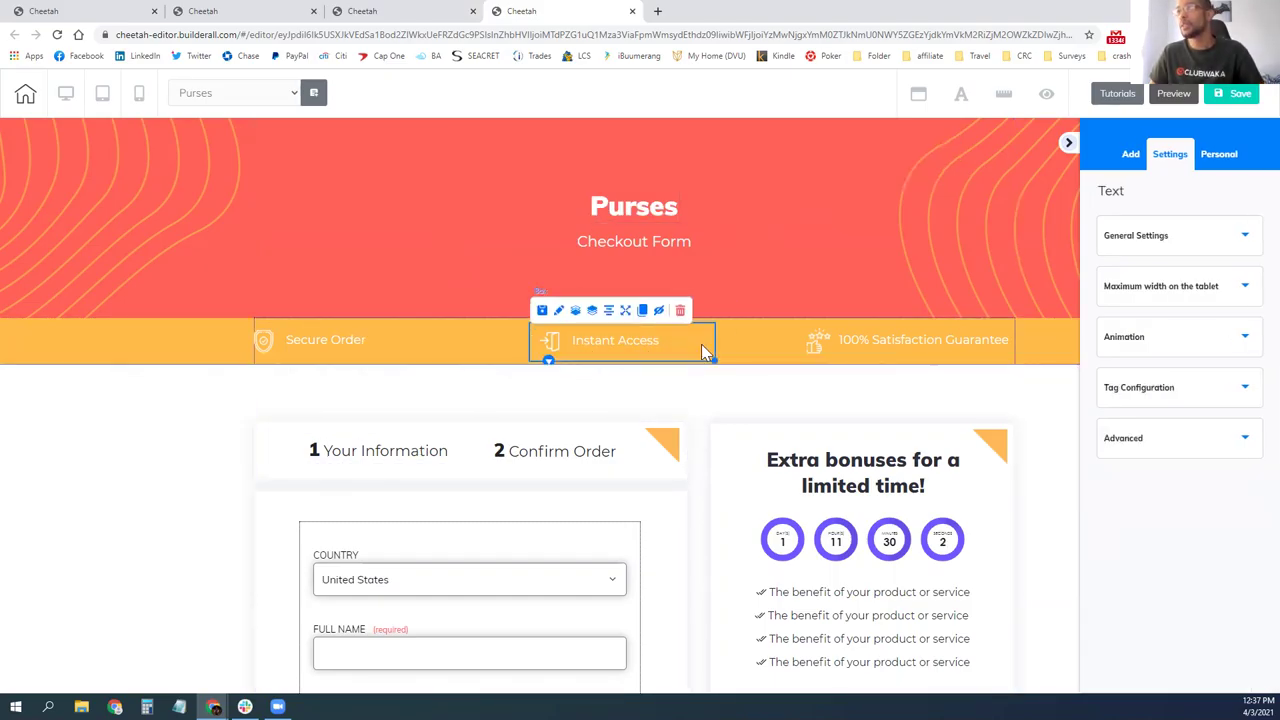
double_click(604, 347)
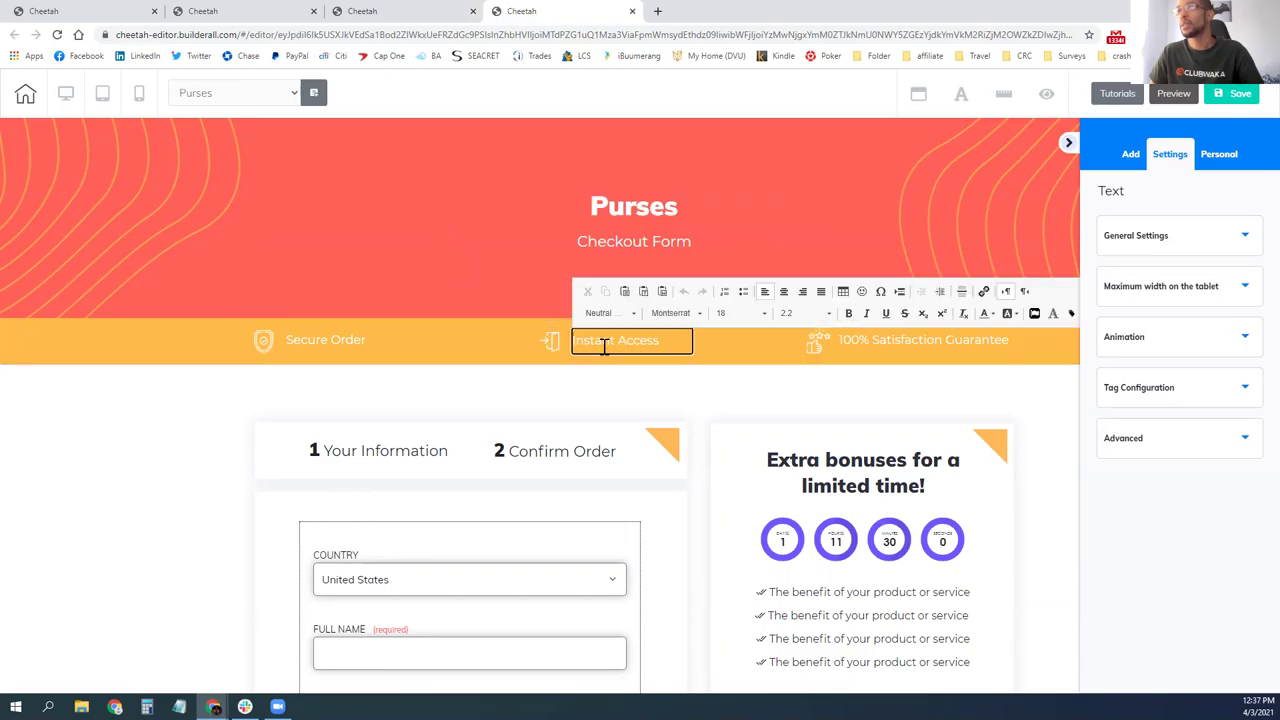
drag(662, 342, 569, 346)
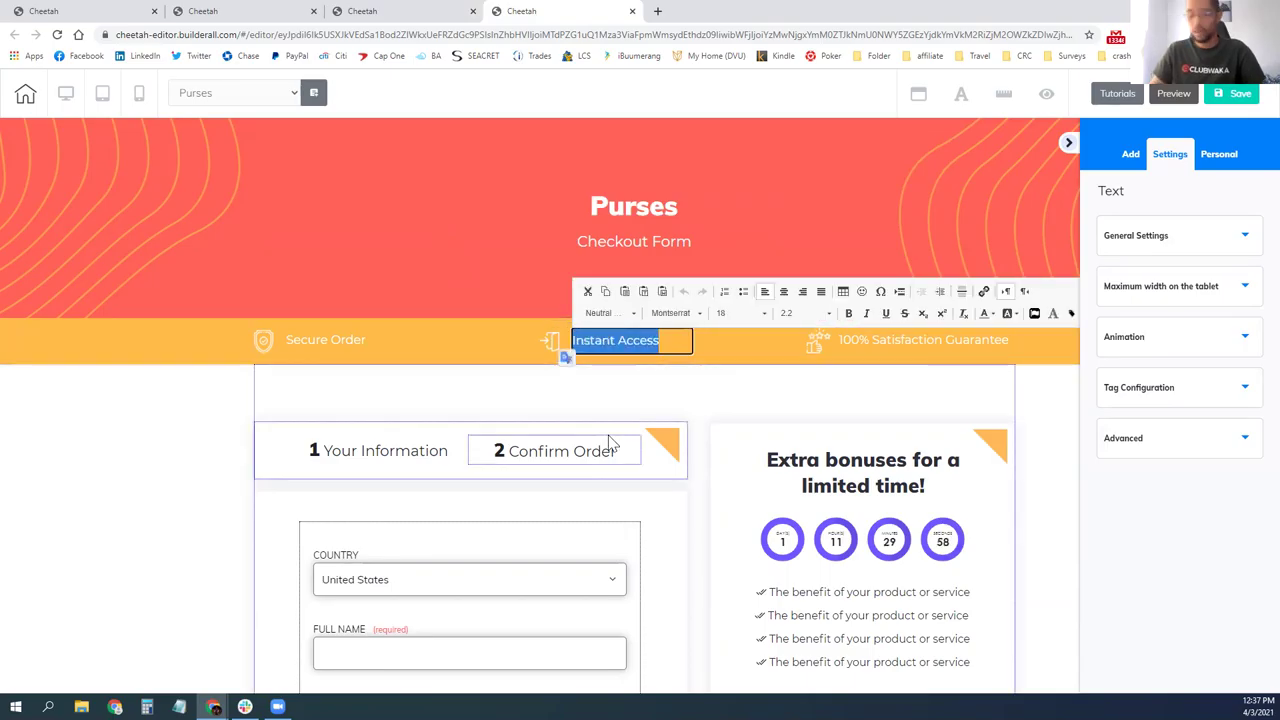
text(Pickup)
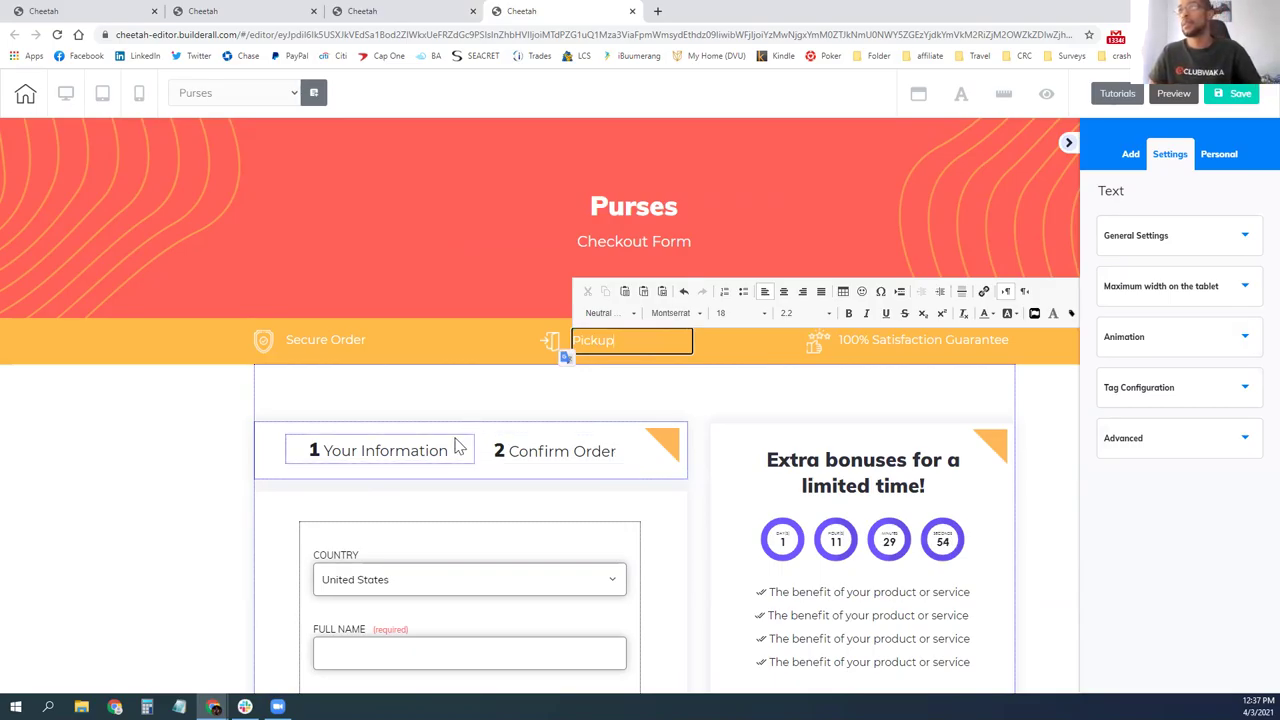
click(398, 412)
- Delete the "Delivered by Email" box from the column beside the checkout form
scroll(430, 440, down, 2)
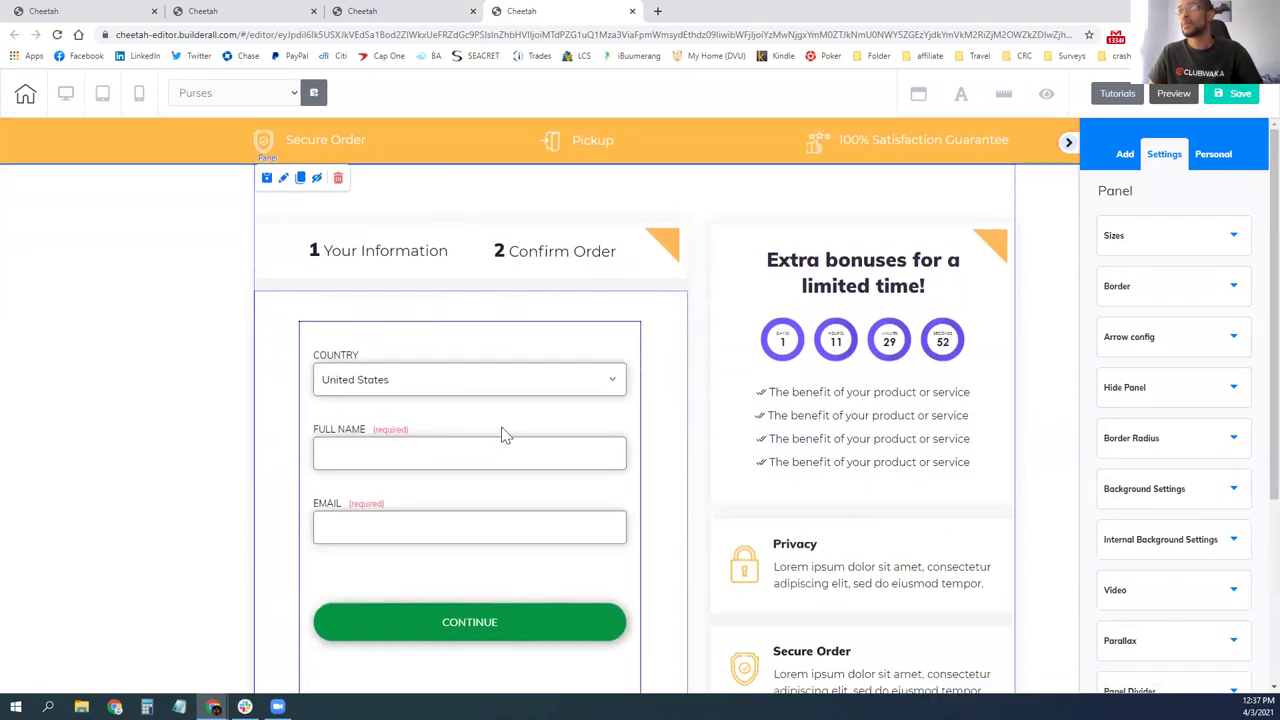
click(770, 290)
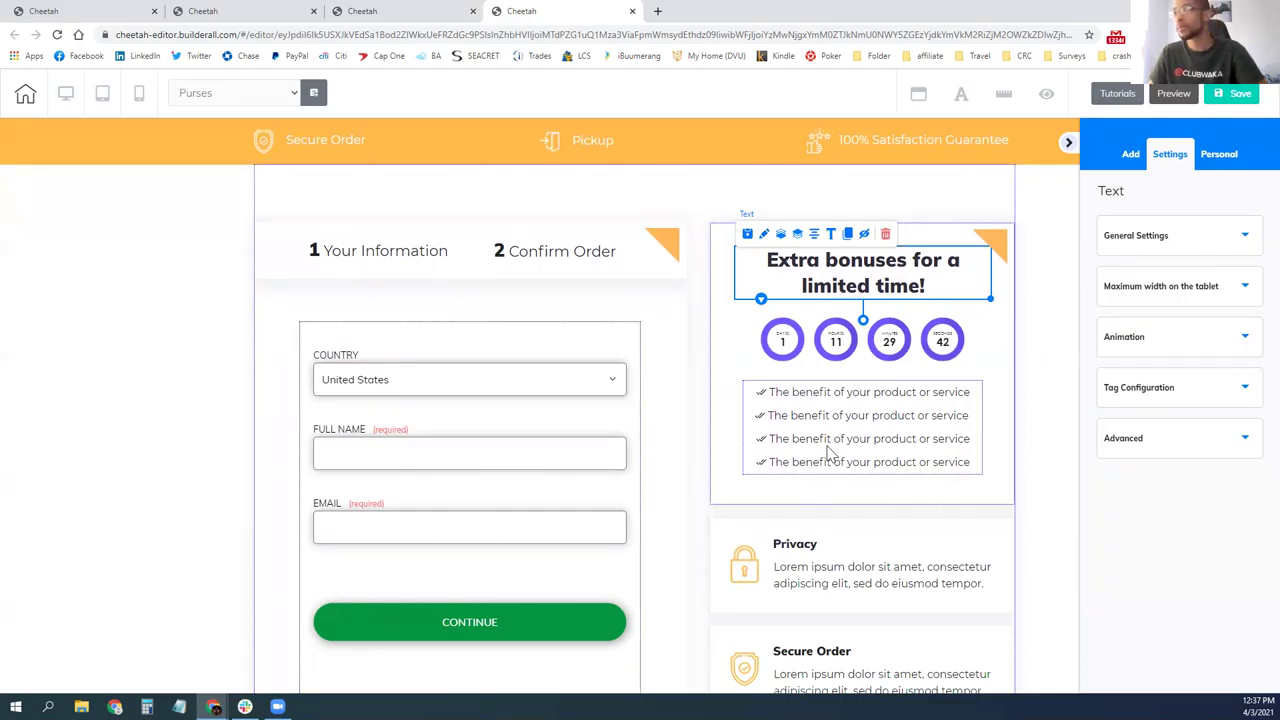
scroll(830, 450, down, 2)
scroll(806, 518, down, 2)
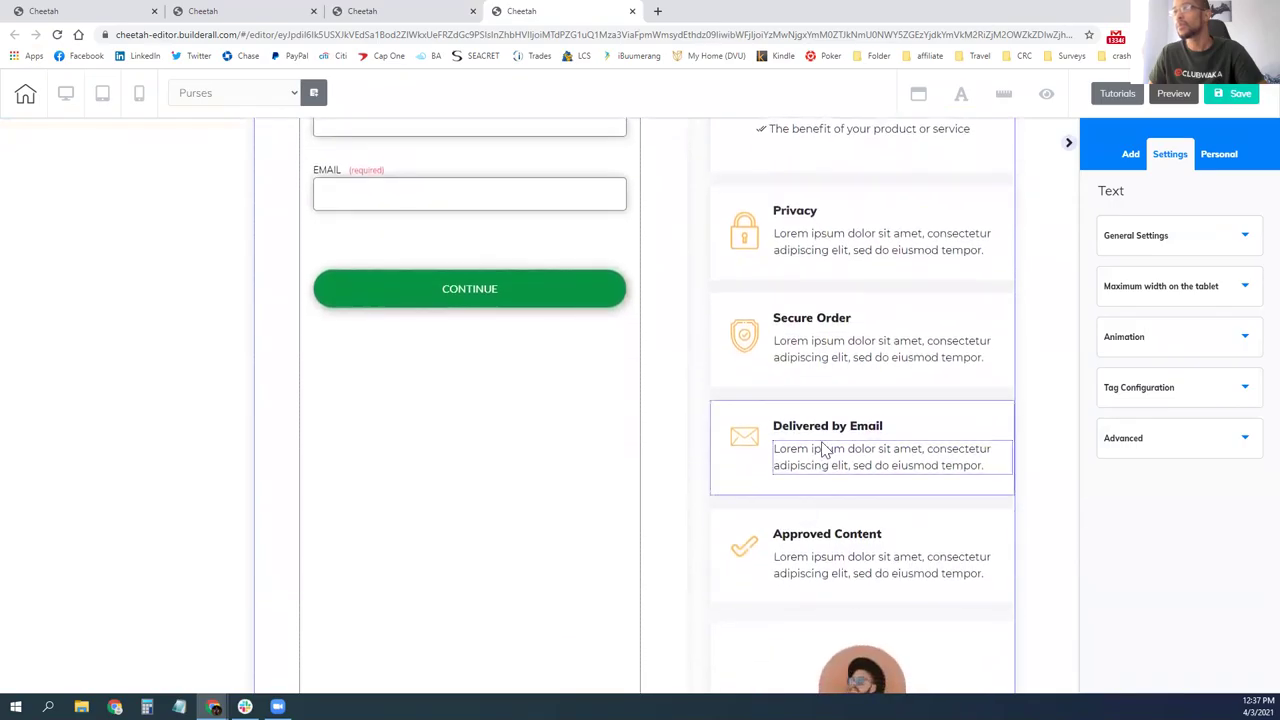
click(930, 418)
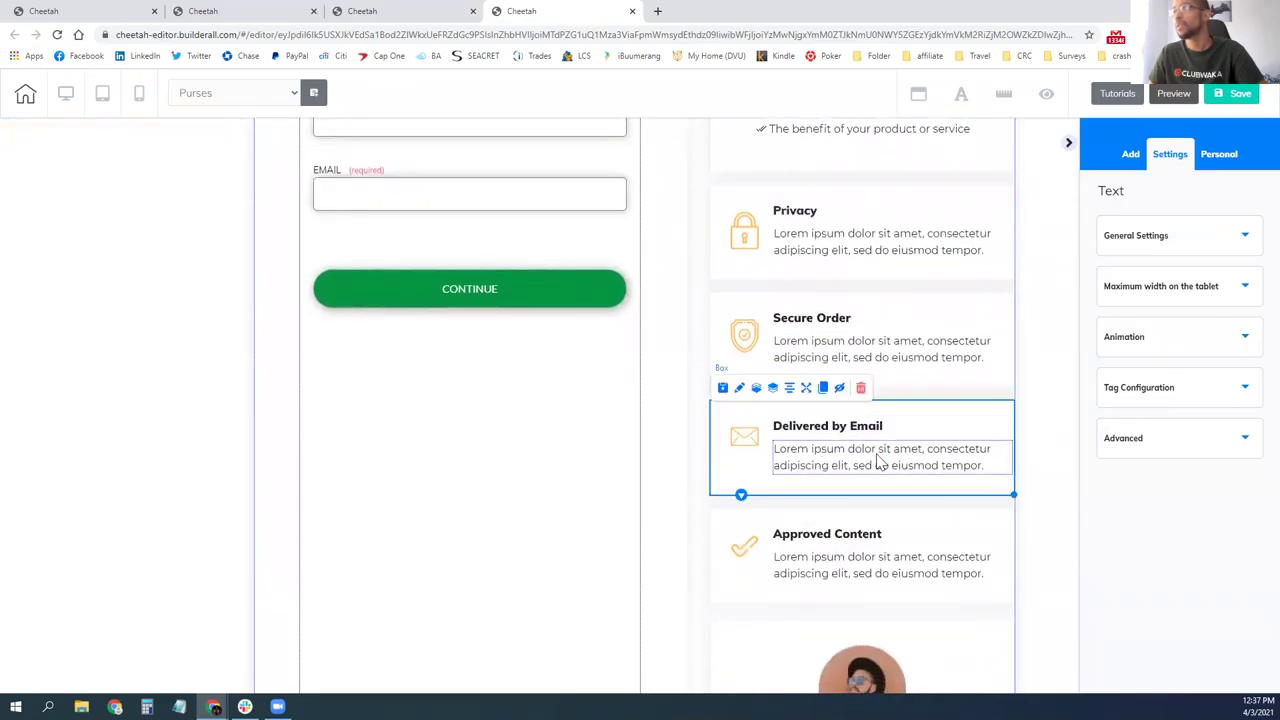
key(Delete)
click(723, 423)
- Replace the placeholder description under "Secure Order" with "Pick up address emailed after order completed"
click(846, 357)
click(846, 357)
drag(990, 357, 778, 341)
text(Pick)
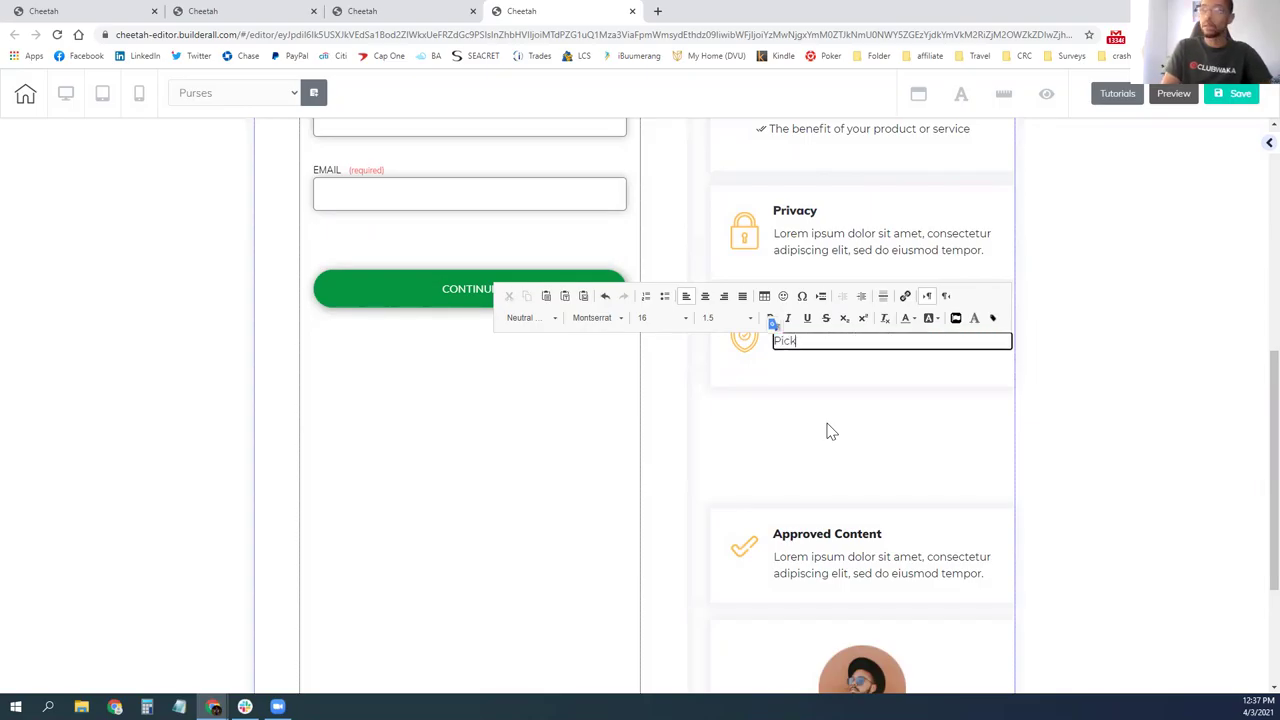
text( up address emailed aft)
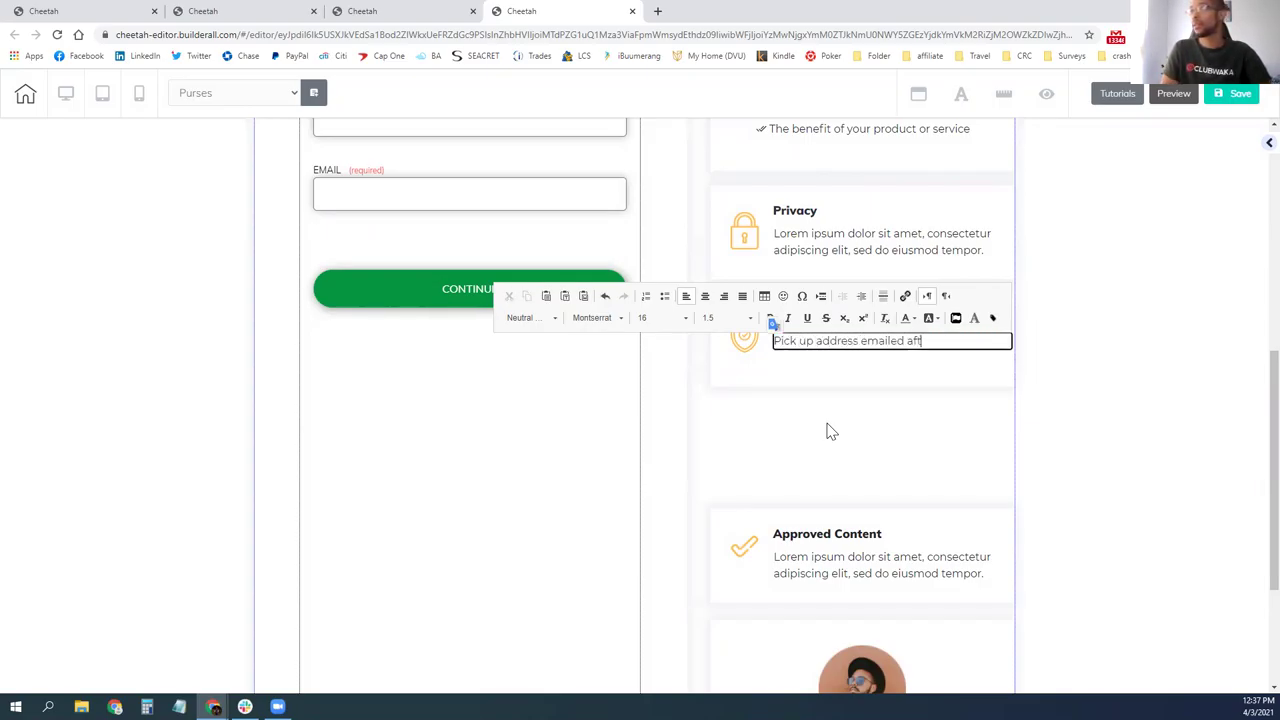
text(er order complete)
key(BackSpace)
text(ed)
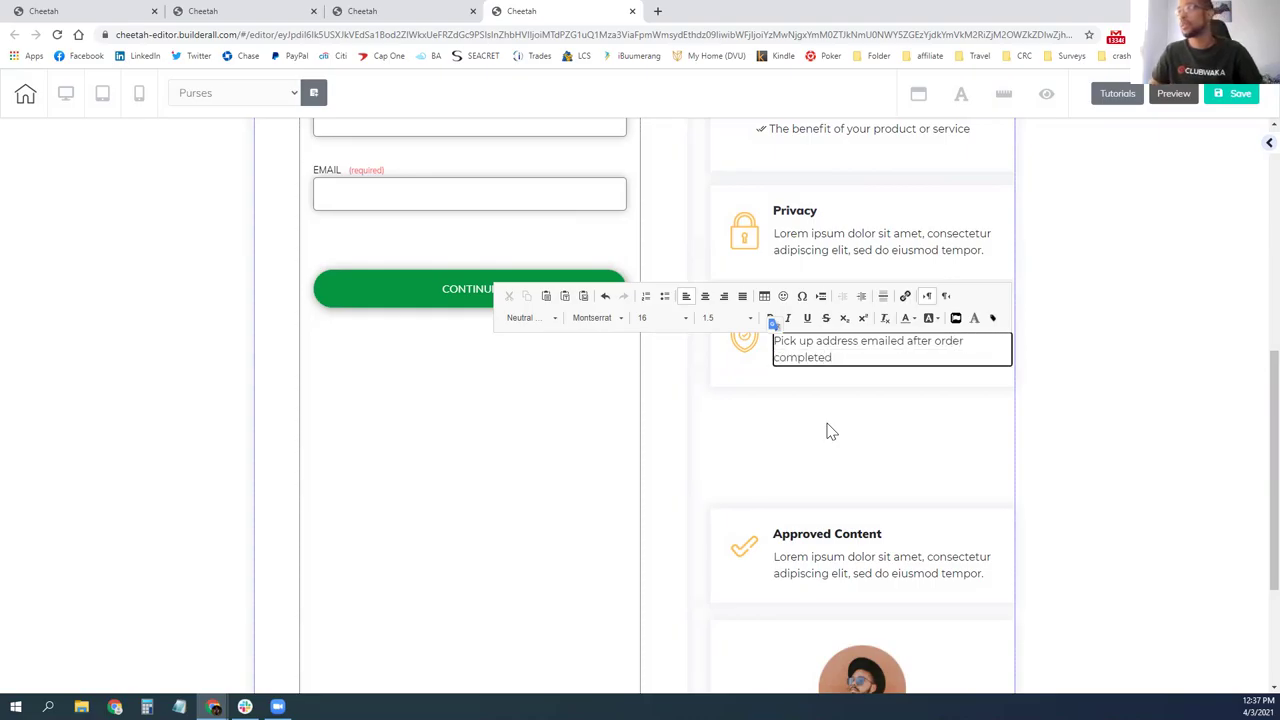
click(826, 431)
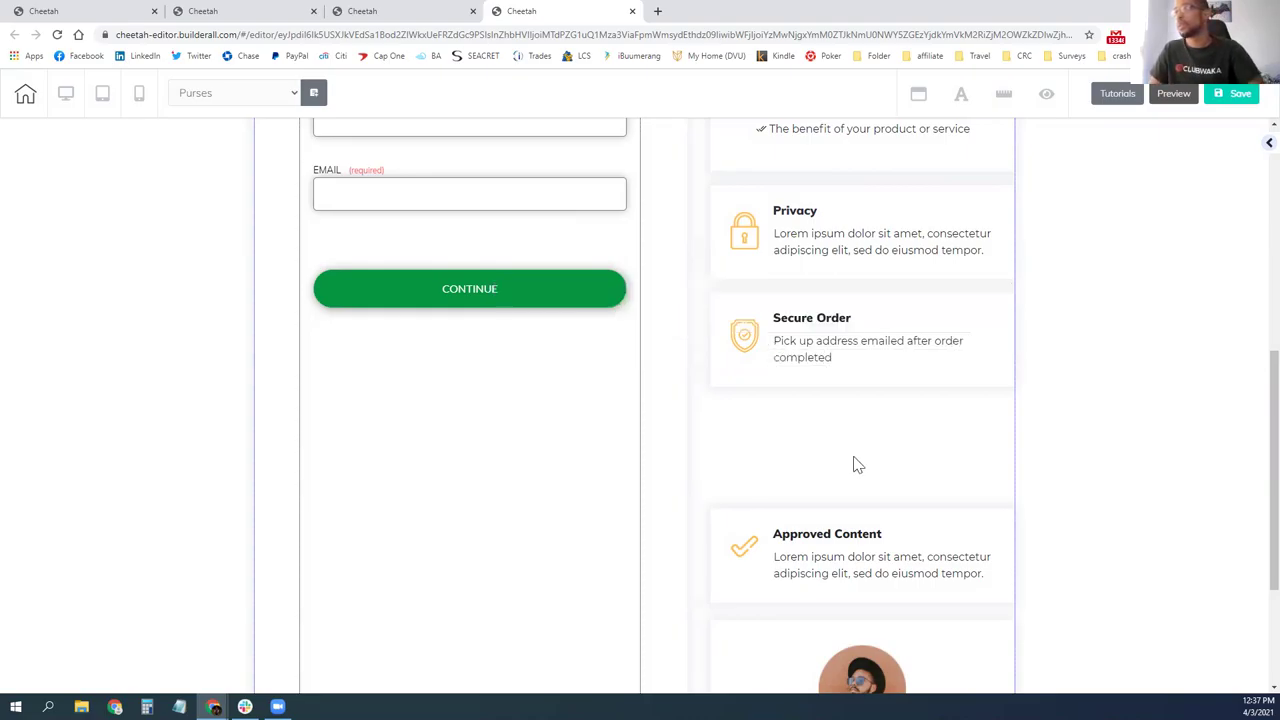
- Delete the "Approved Content" box and the customer testimonial box from the column beside the checkout form
click(924, 526)
key(Delete)
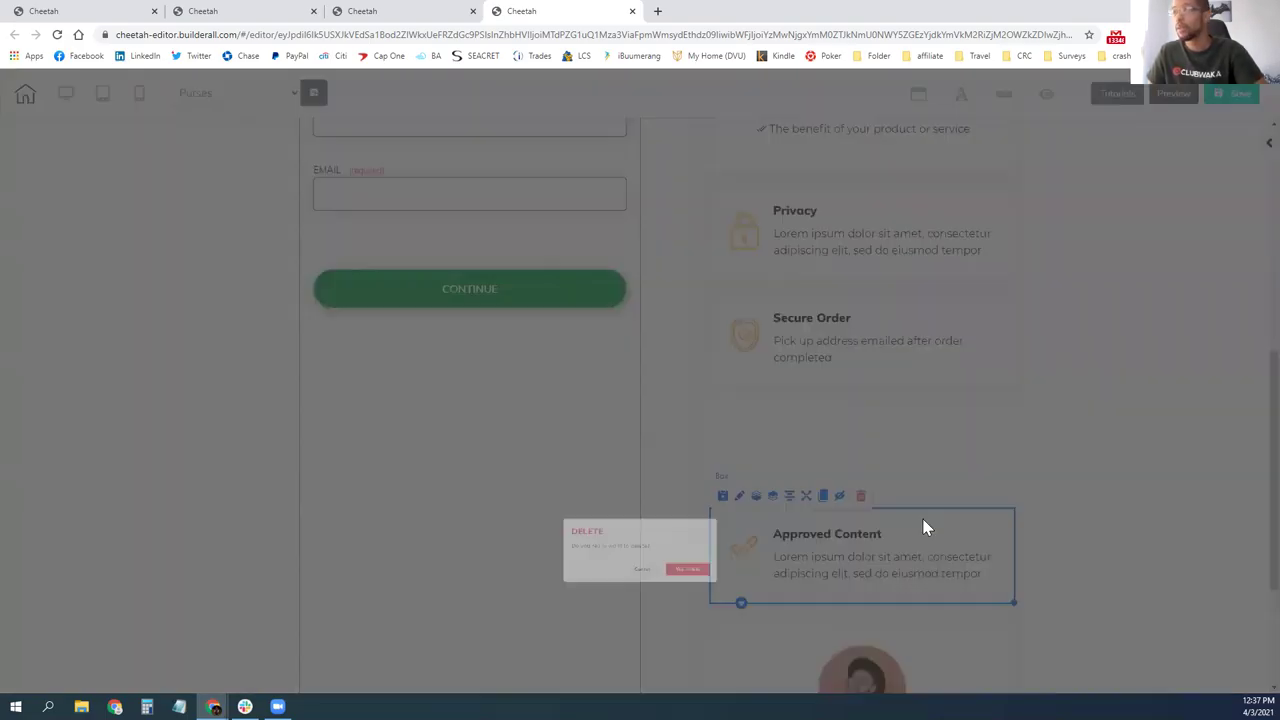
click(774, 426)
scroll(863, 459, down, 2)
click(955, 449)
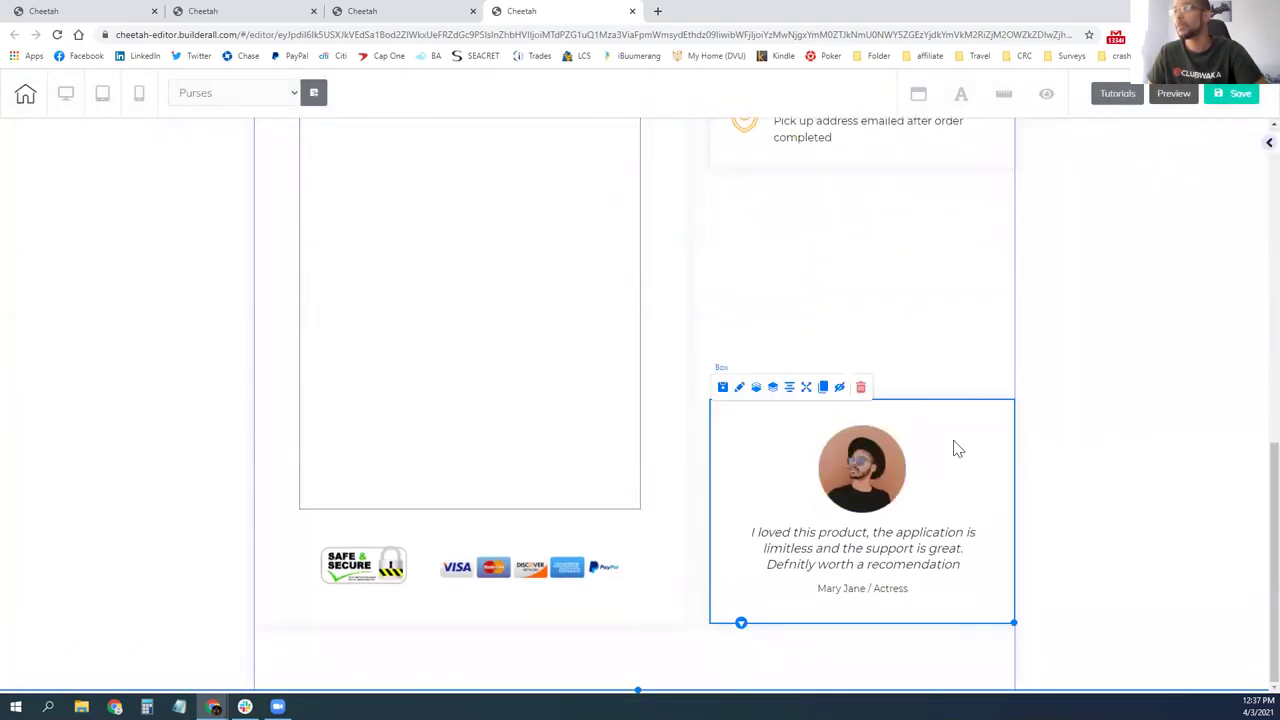
click(864, 394)
click(740, 428)
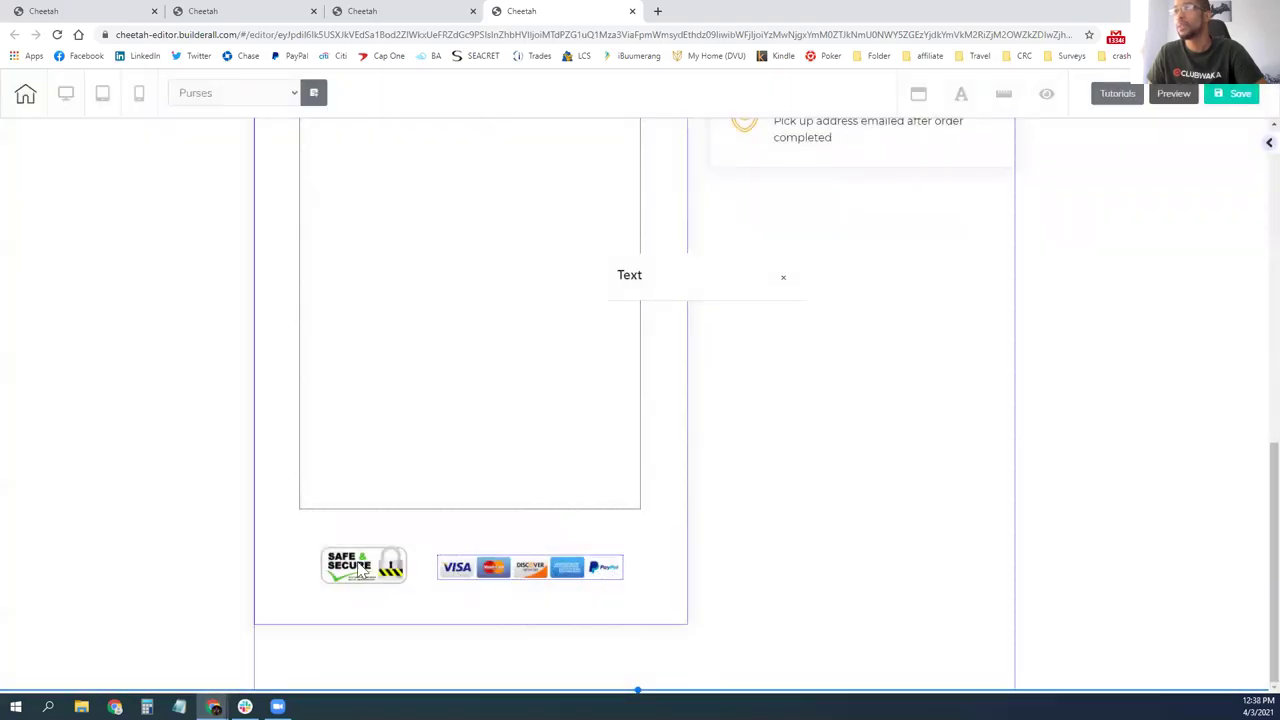
- Shorten the checkout form's iframe so that it ends a little below the Continue button
scroll(794, 557, up, 4)
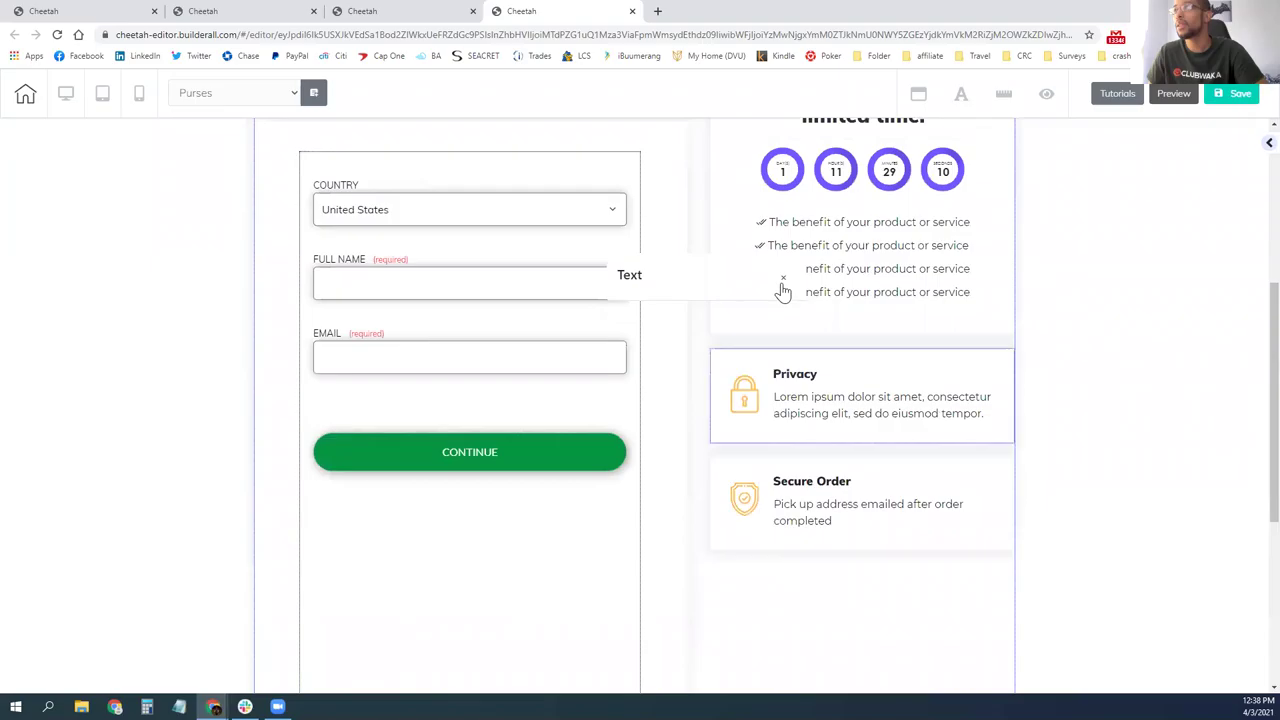
scroll(506, 364, up, 2)
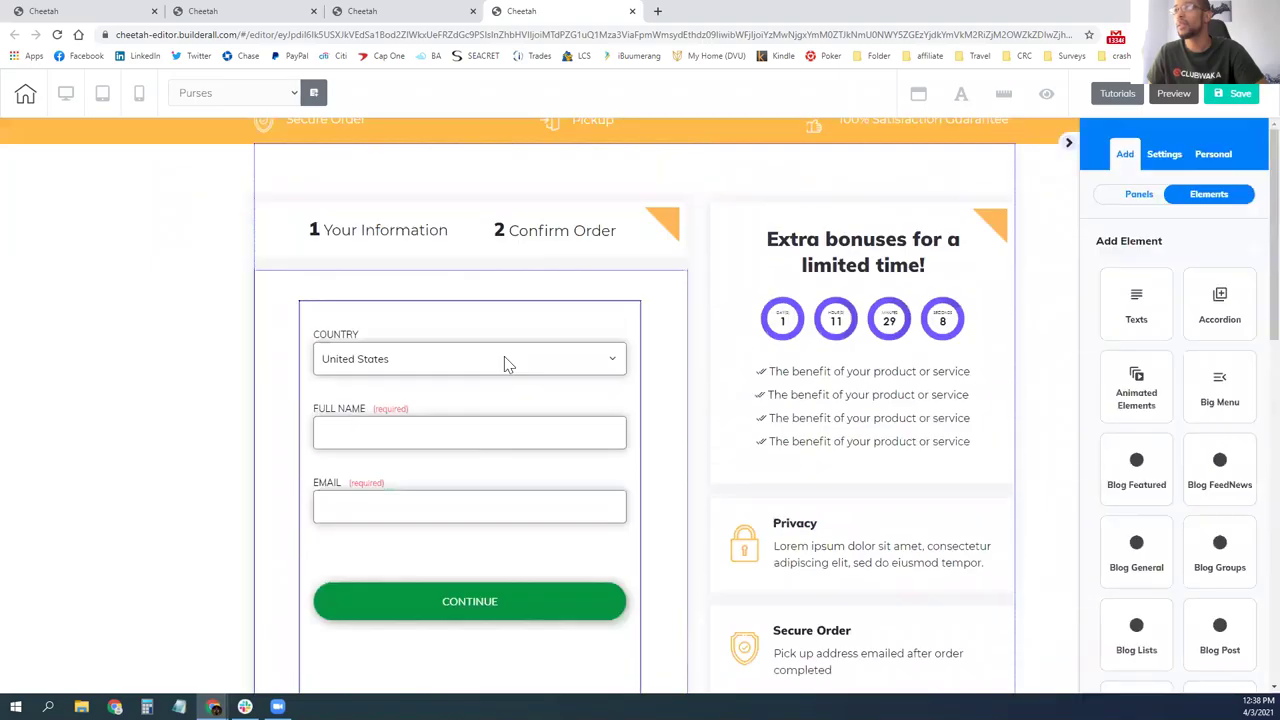
scroll(506, 364, up, 1)
scroll(450, 498, down, 2)
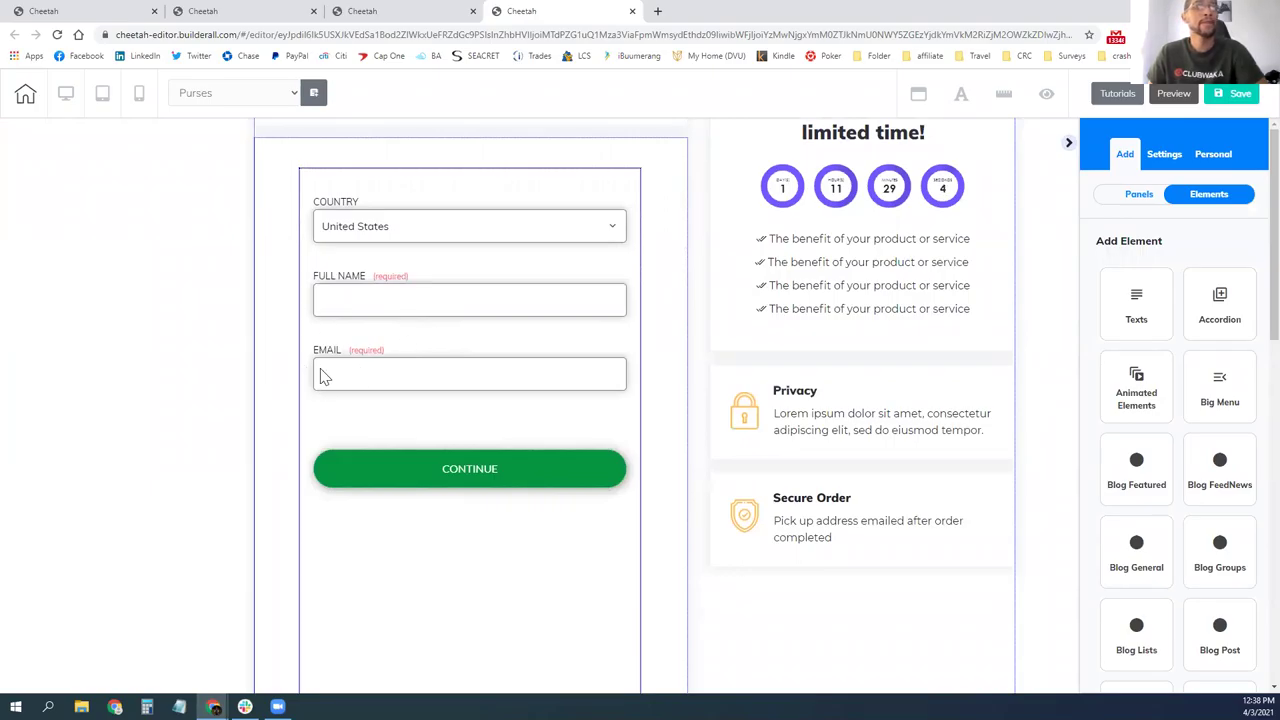
scroll(440, 465, down, 4)
scroll(457, 486, up, 3)
scroll(473, 589, down, 3)
click(464, 522)
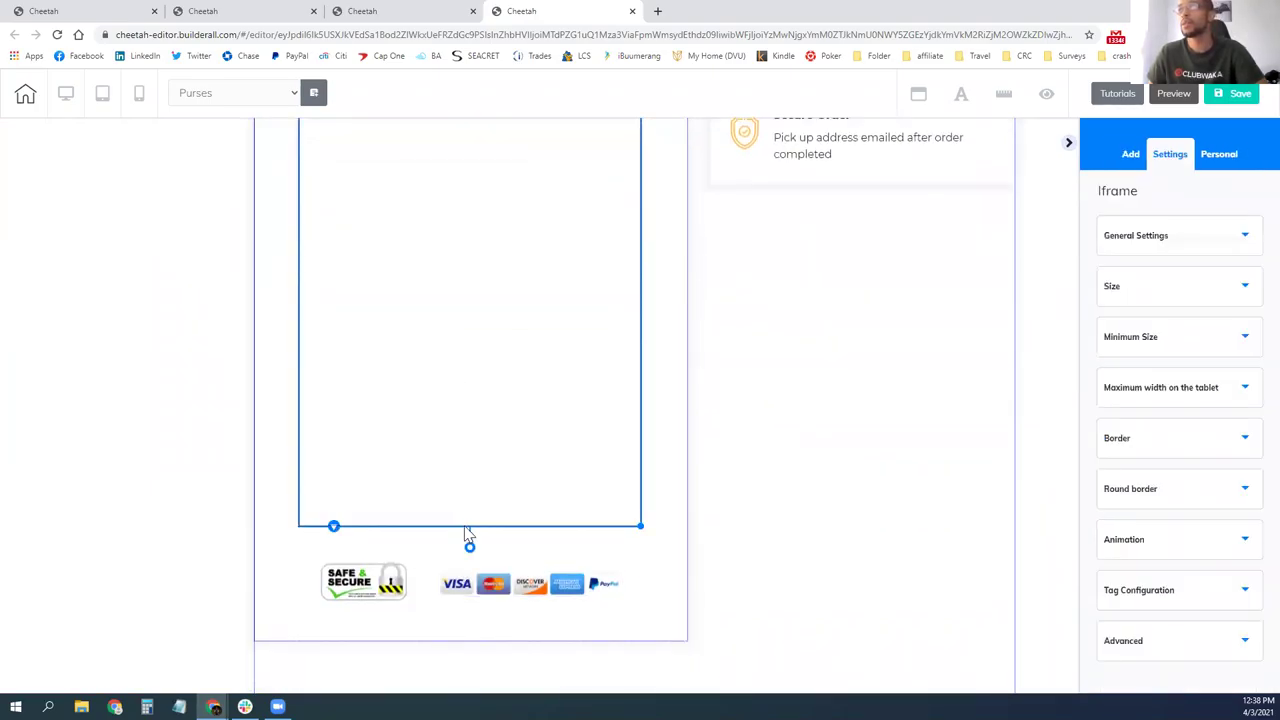
drag(645, 530, 646, 251)
scroll(610, 358, up, 3)
scroll(600, 386, up, 3)
scroll(600, 389, down, 5)
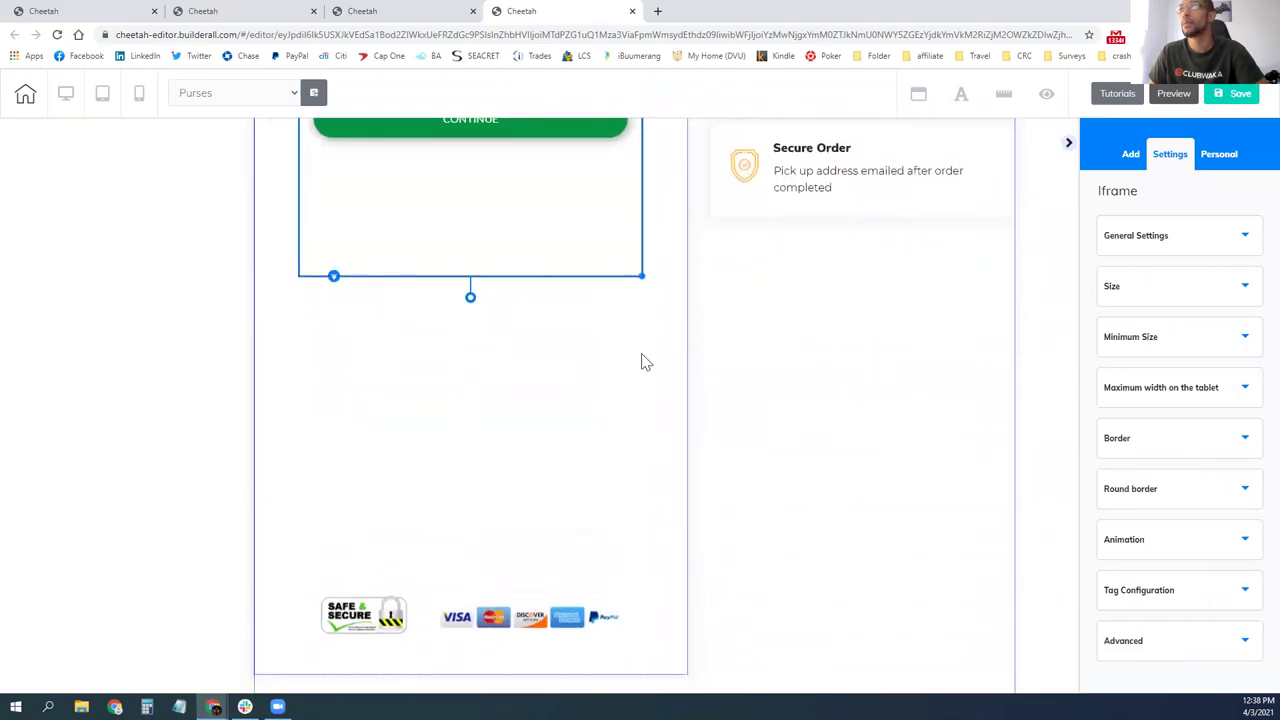
drag(641, 277, 647, 303)
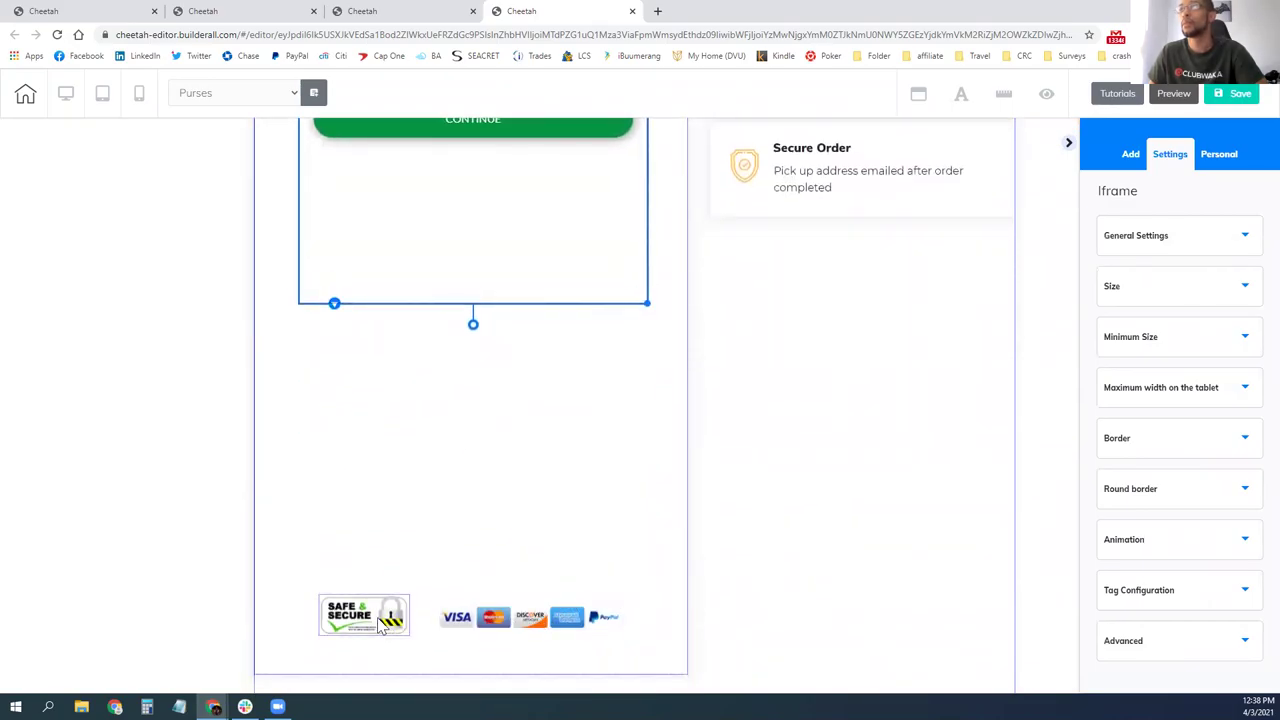
- Move the Safe & Secure badge and payment logos up beneath the form, and shorten the surrounding box to fit
drag(385, 605, 375, 374)
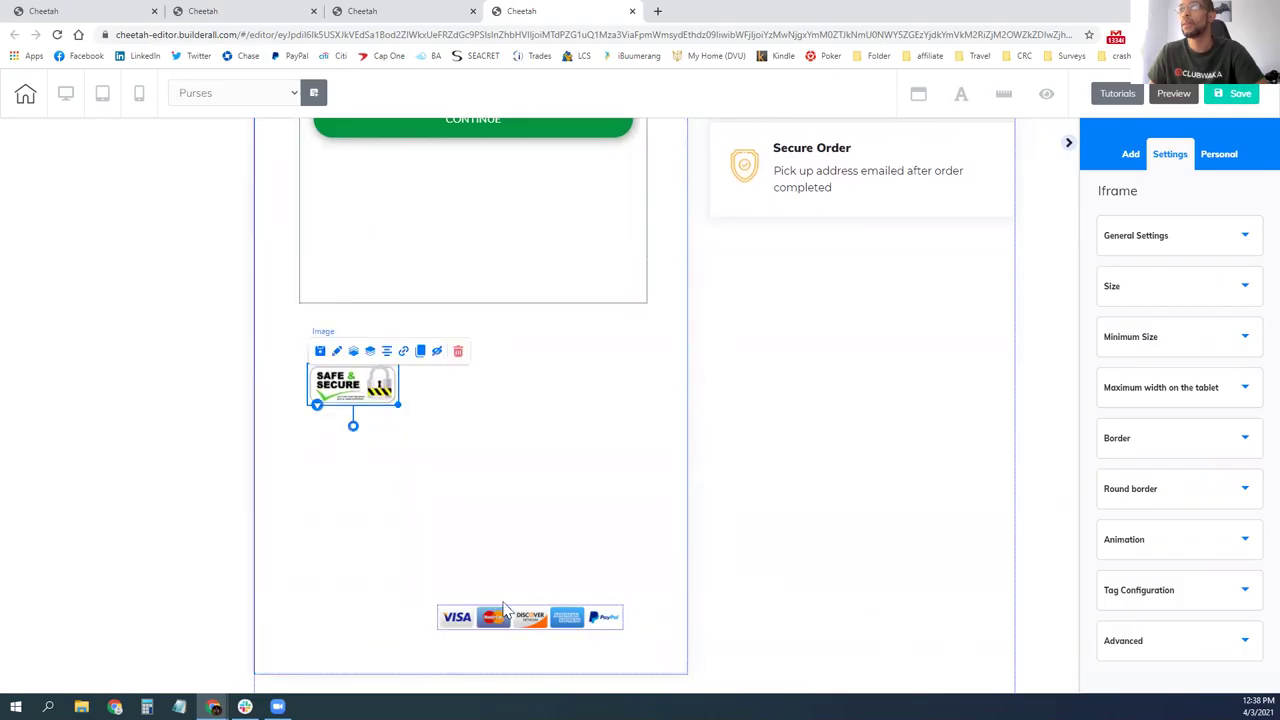
drag(505, 612, 503, 380)
click(477, 514)
drag(685, 674, 682, 520)
- Replace the placeholder description under "Privacy" with "All information is encrypted and secured!"
scroll(779, 528, up, 5)
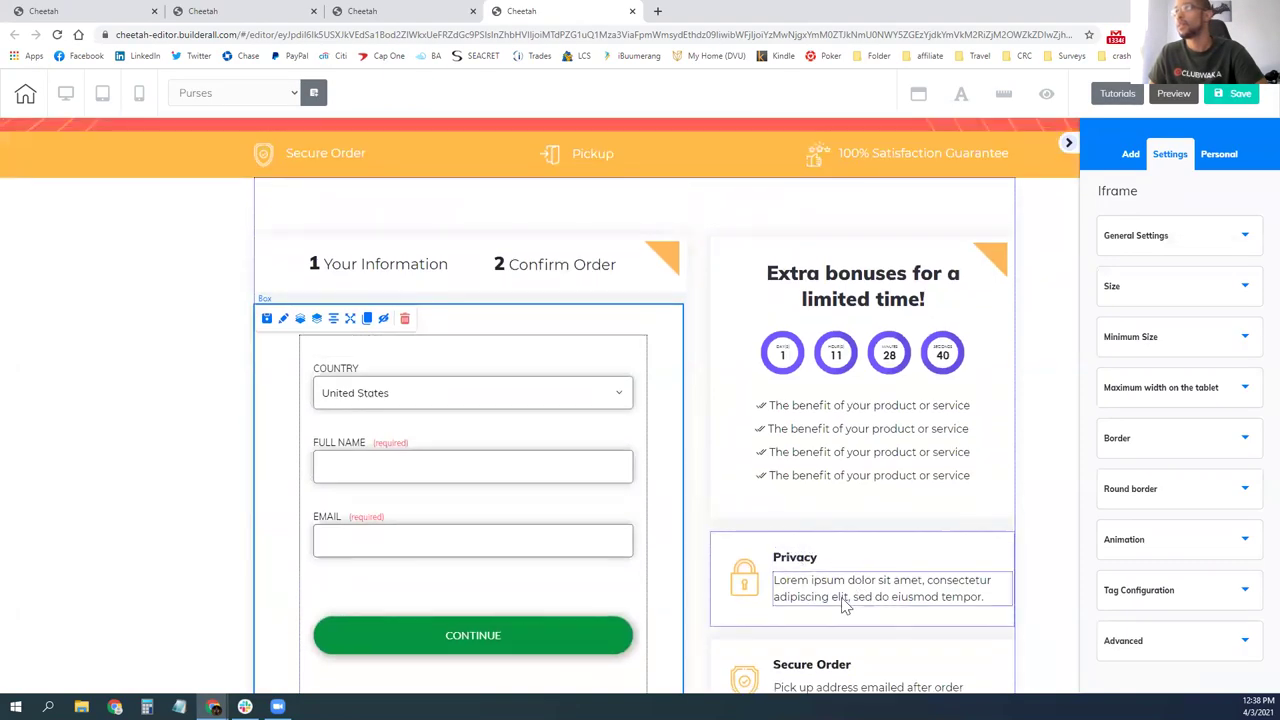
click(838, 597)
click(838, 597)
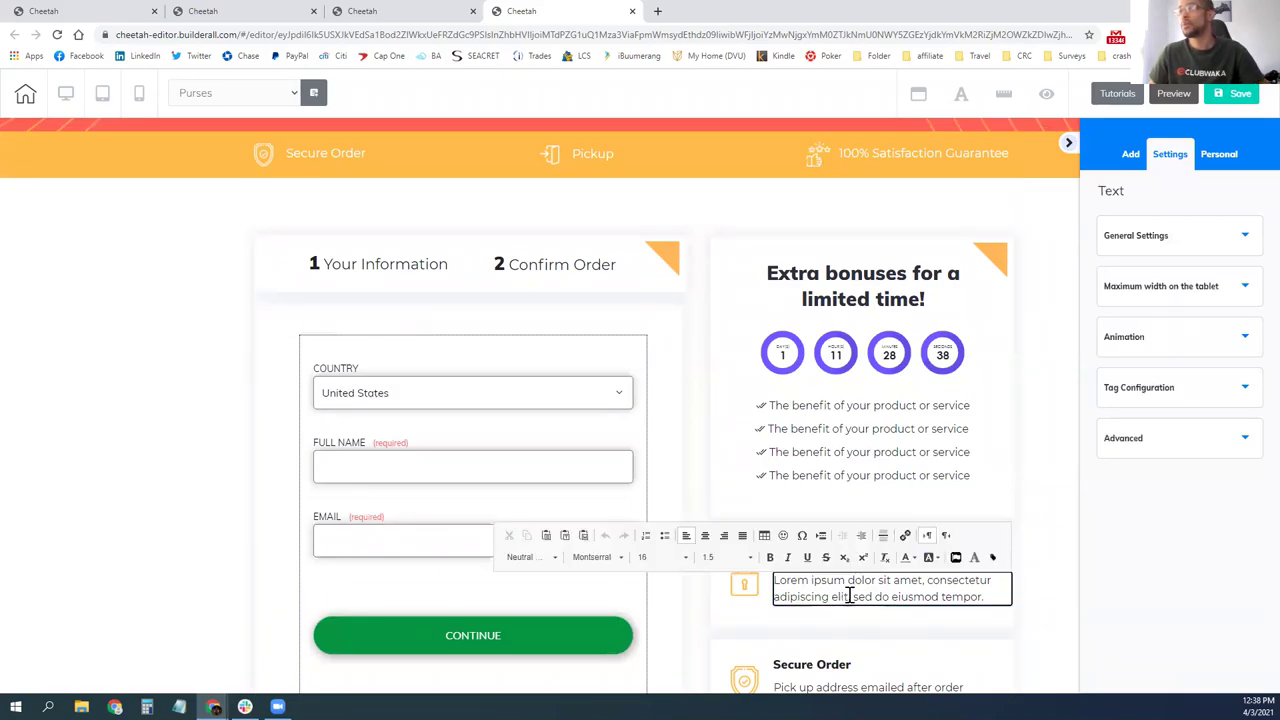
drag(984, 597, 775, 580)
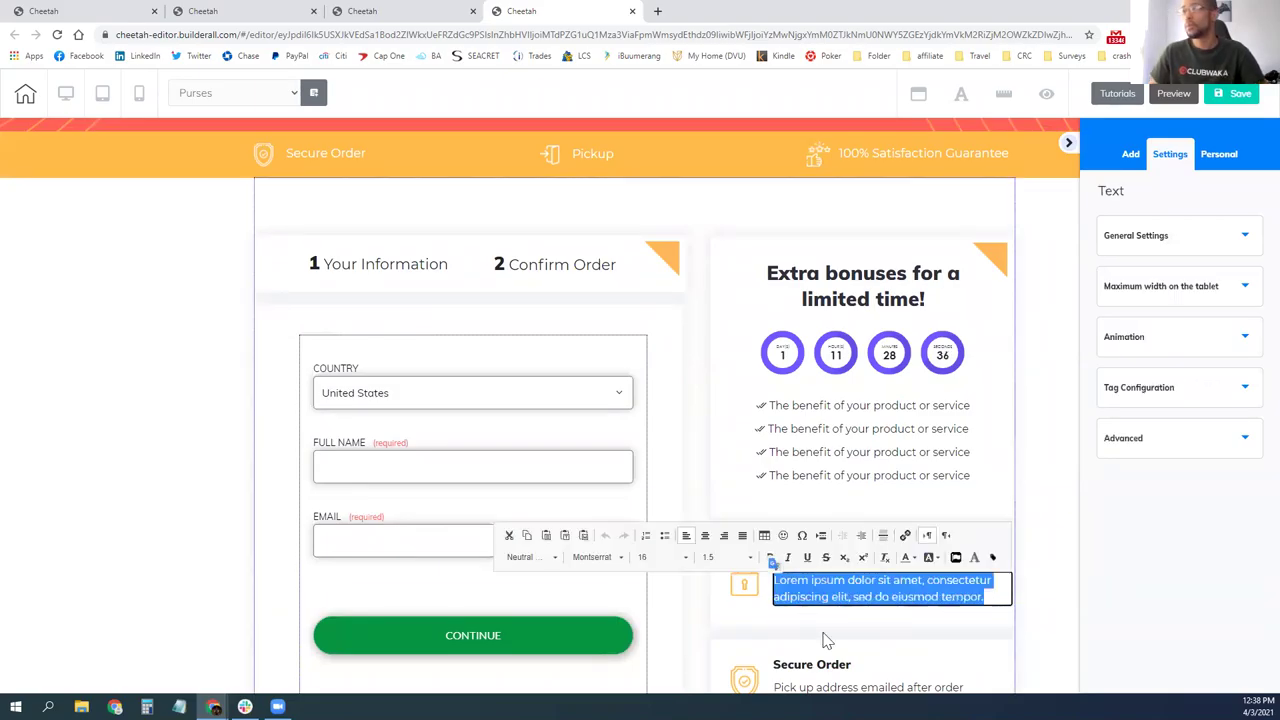
text(A)
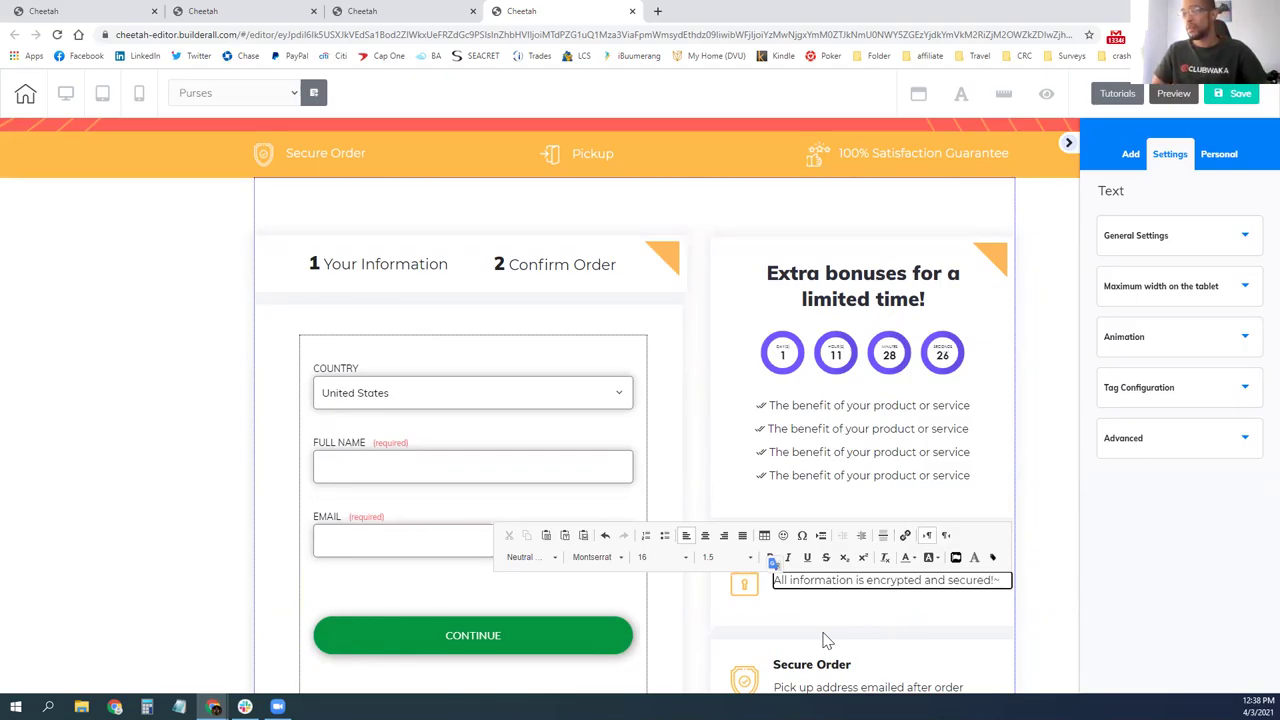
click(805, 620)
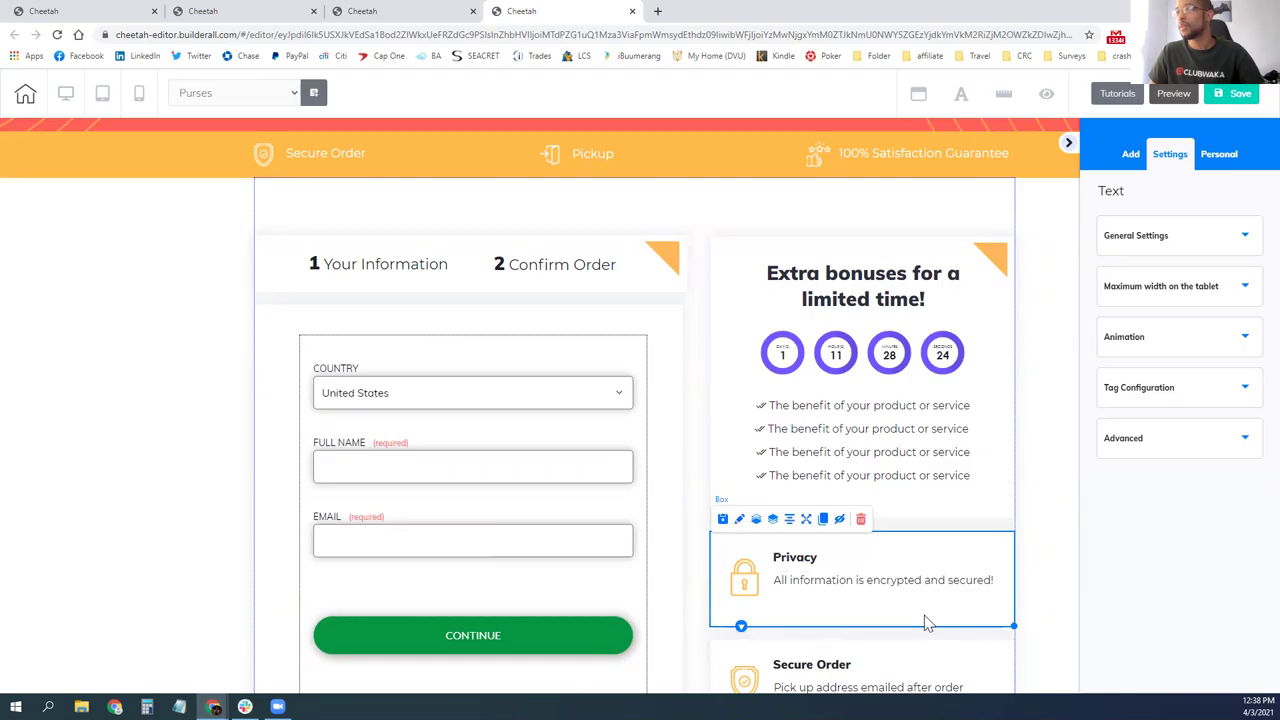
click(828, 560)
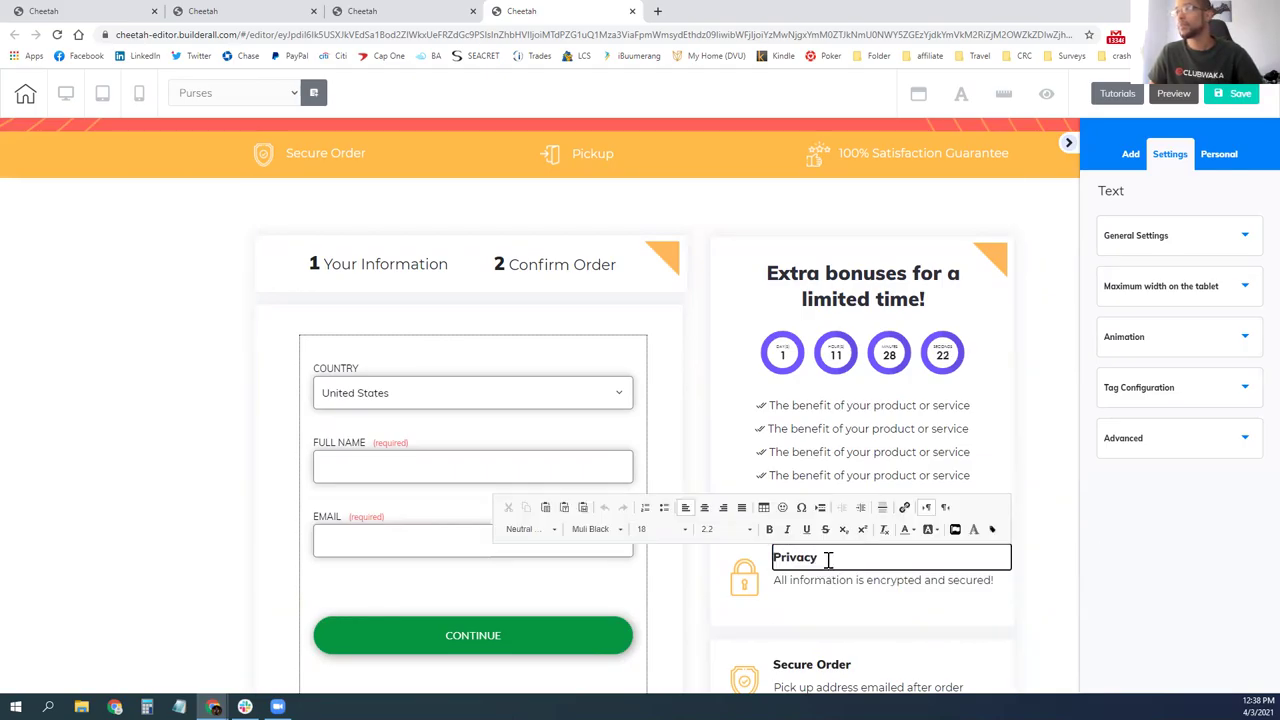
double_click(805, 560)
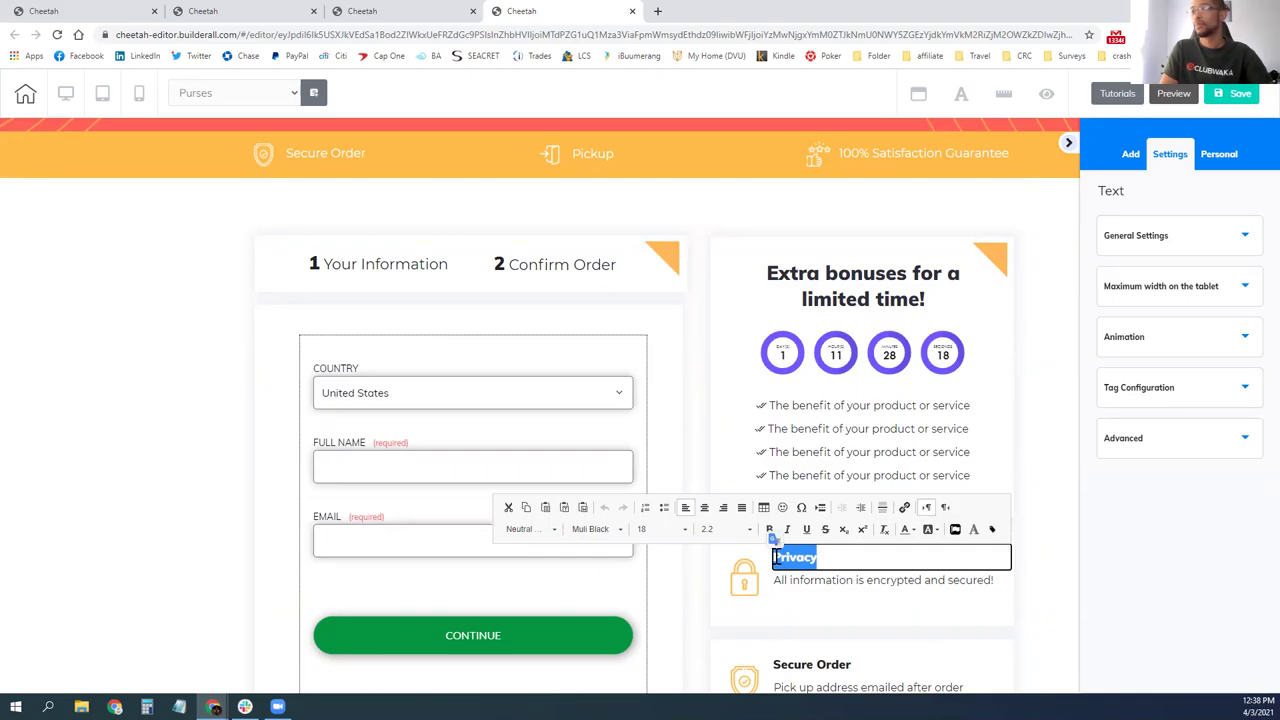
click(834, 614)
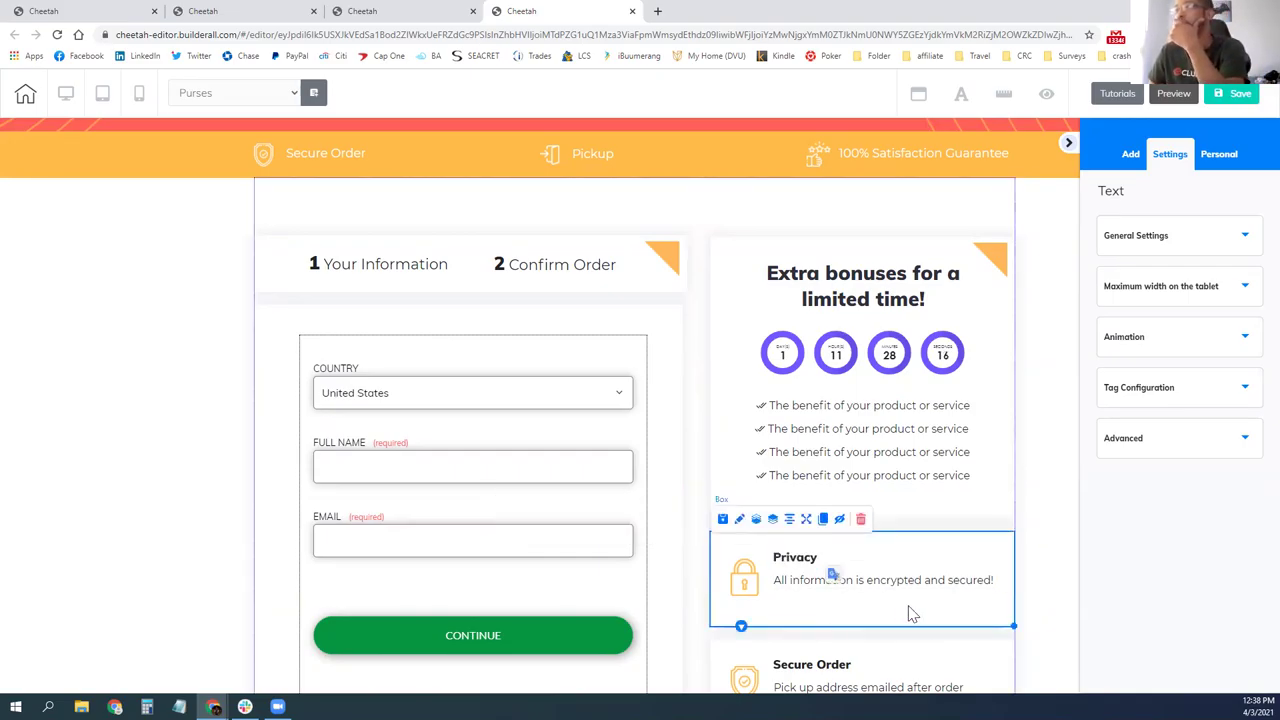
- Delete the countdown timer from the "Extra bonuses for a limited time!" box
scroll(880, 608, down, 2)
scroll(860, 577, up, 2)
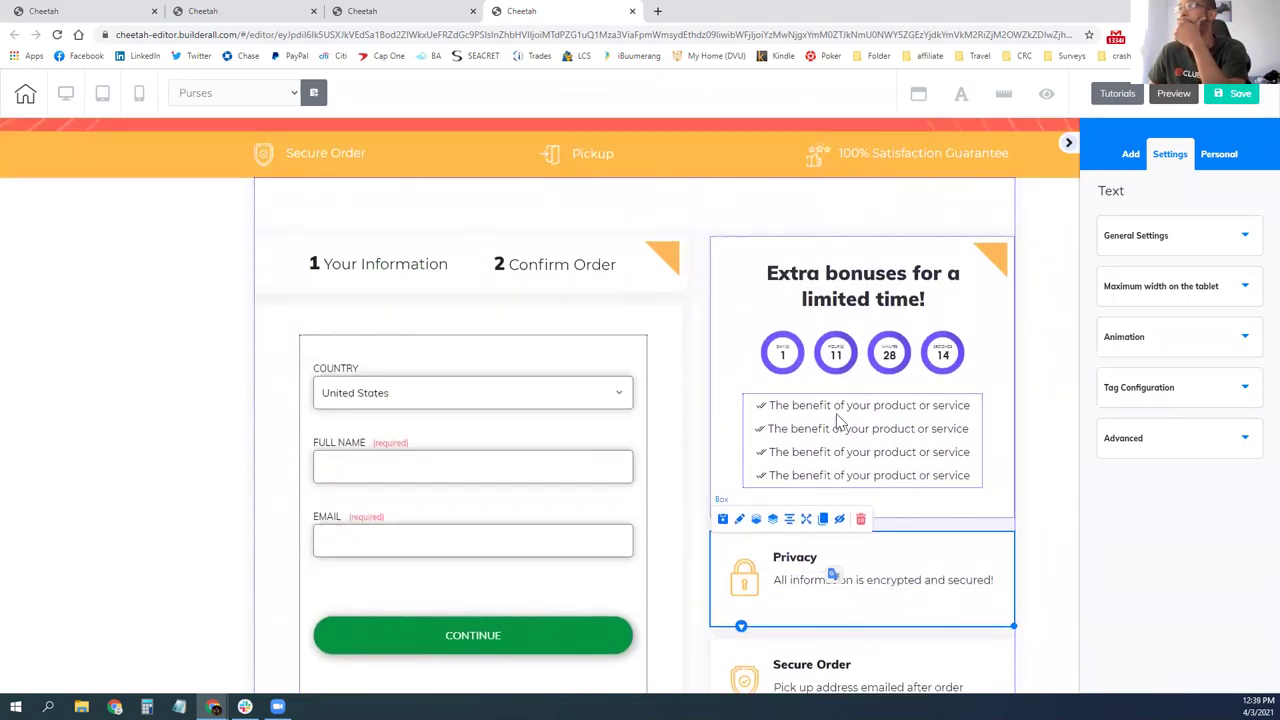
click(818, 372)
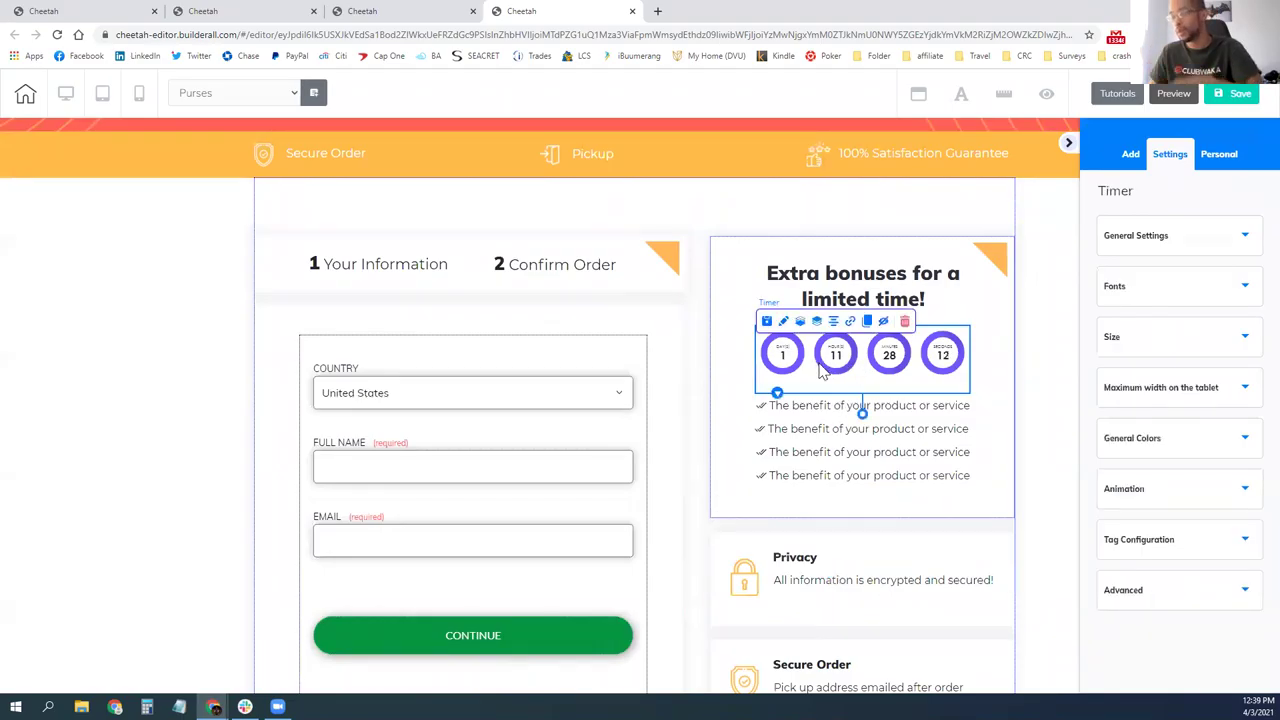
click(904, 321)
click(743, 420)
- Move the product benefits list up toward the bonus heading and shorten the box around it
mouse_move(838, 443)
mouse_down()
mouse_move(832, 404)
mouse_move(838, 418)
mouse_up()
click(878, 490)
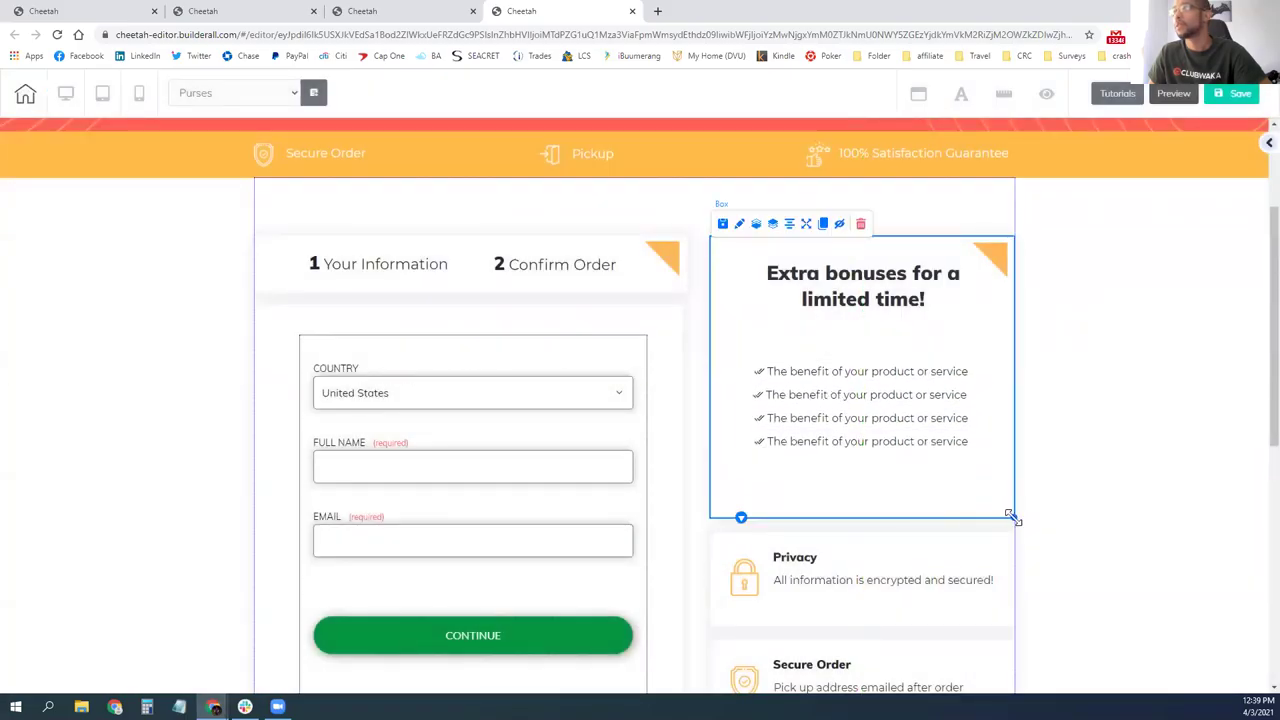
drag(1010, 515, 1010, 487)
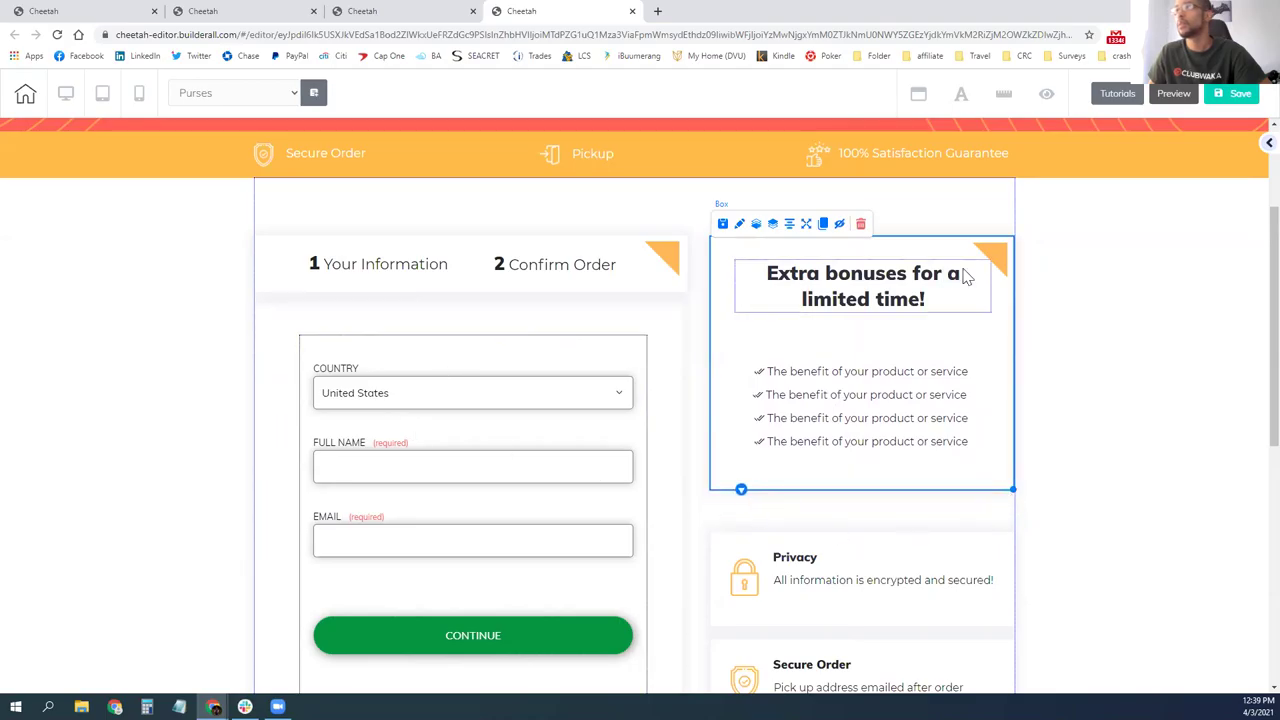
click(888, 300)
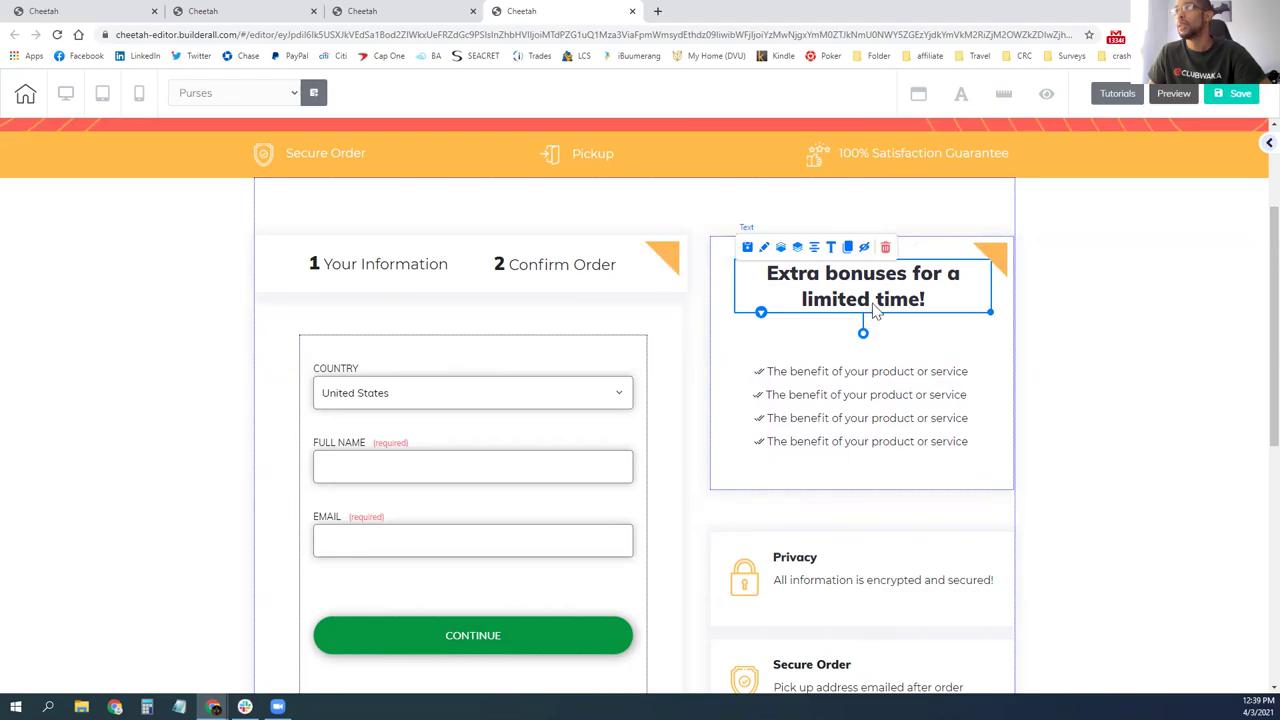
double_click(855, 300)
drag(934, 299, 767, 275)
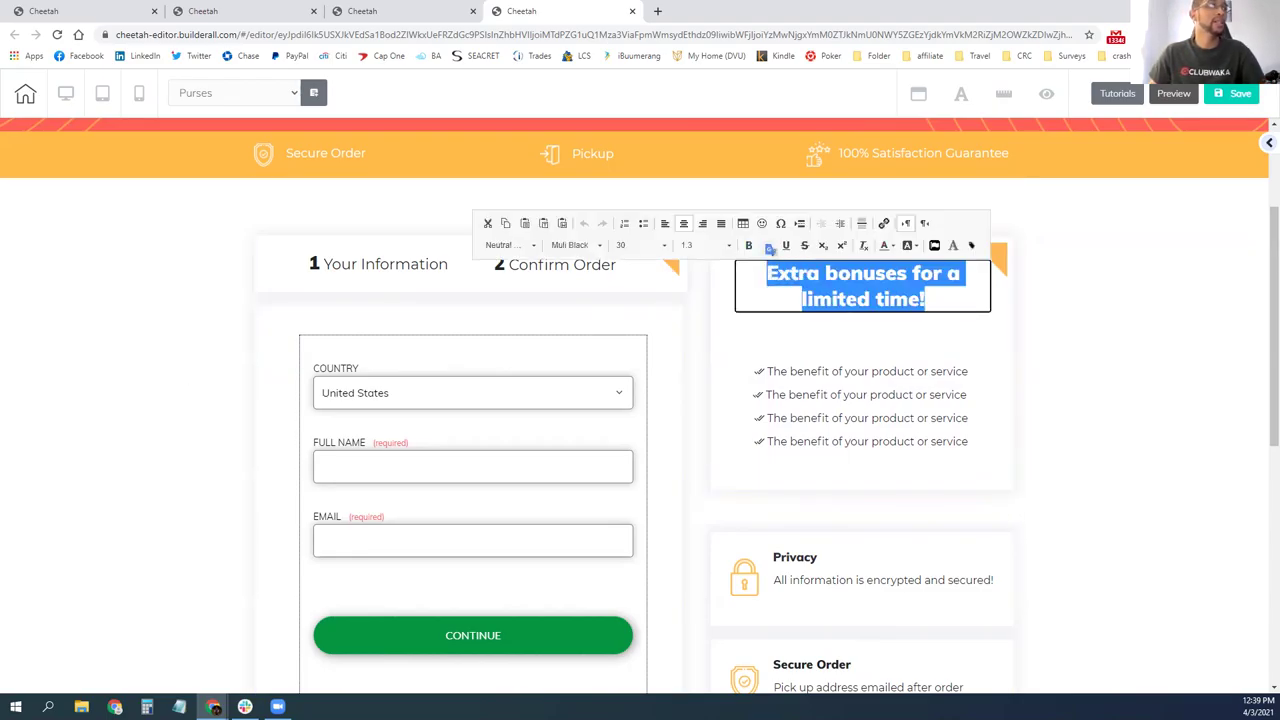
key(Escape)
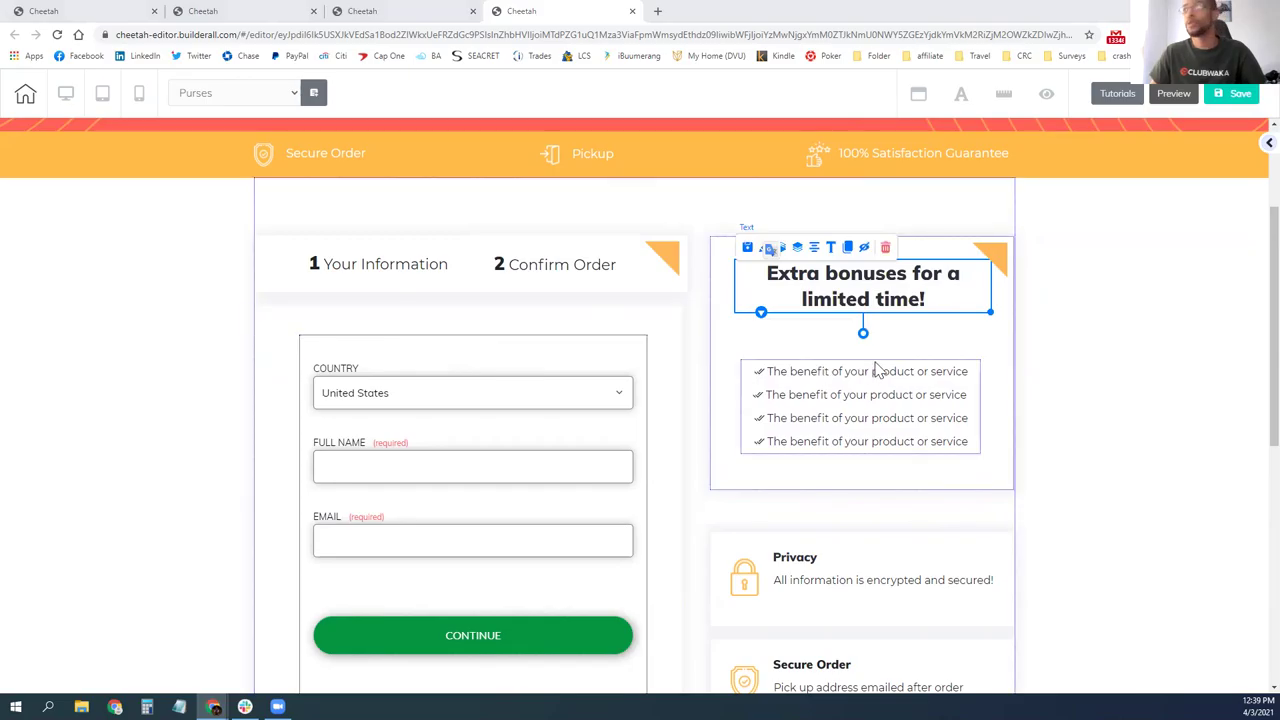
- Replace the "Extra bonuses for a limited time!" heading with "Free shipping on orders over $"
double_click(905, 299)
drag(928, 300, 766, 274)
text(Free shi)
key(BackSpace)
text(ippe)
text(ing on ord)
text(ers over )
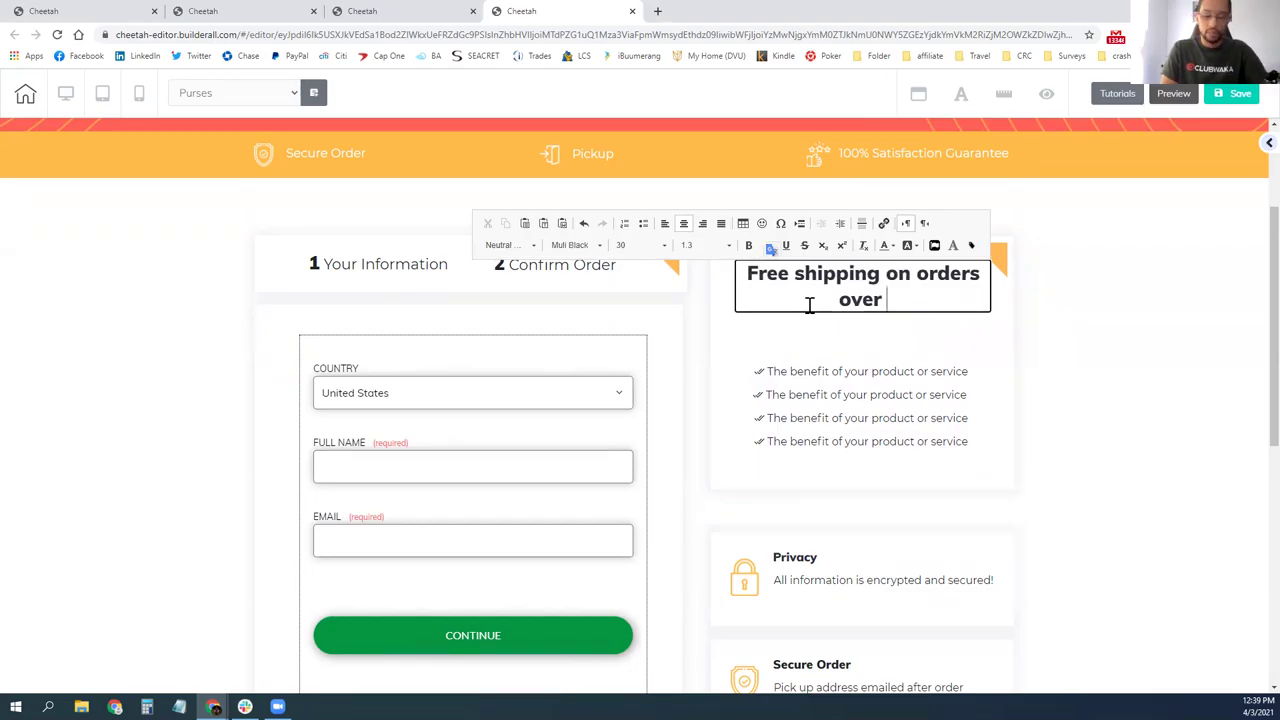
text($)
click(818, 380)
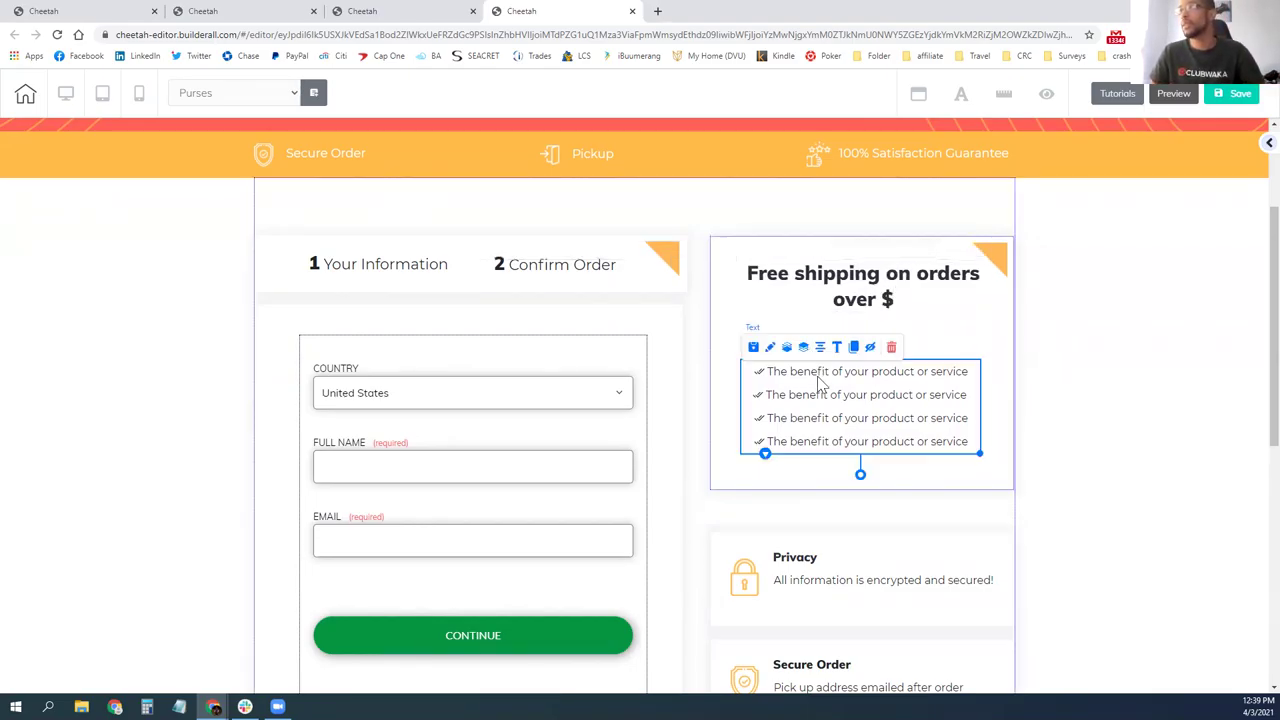
click(852, 400)
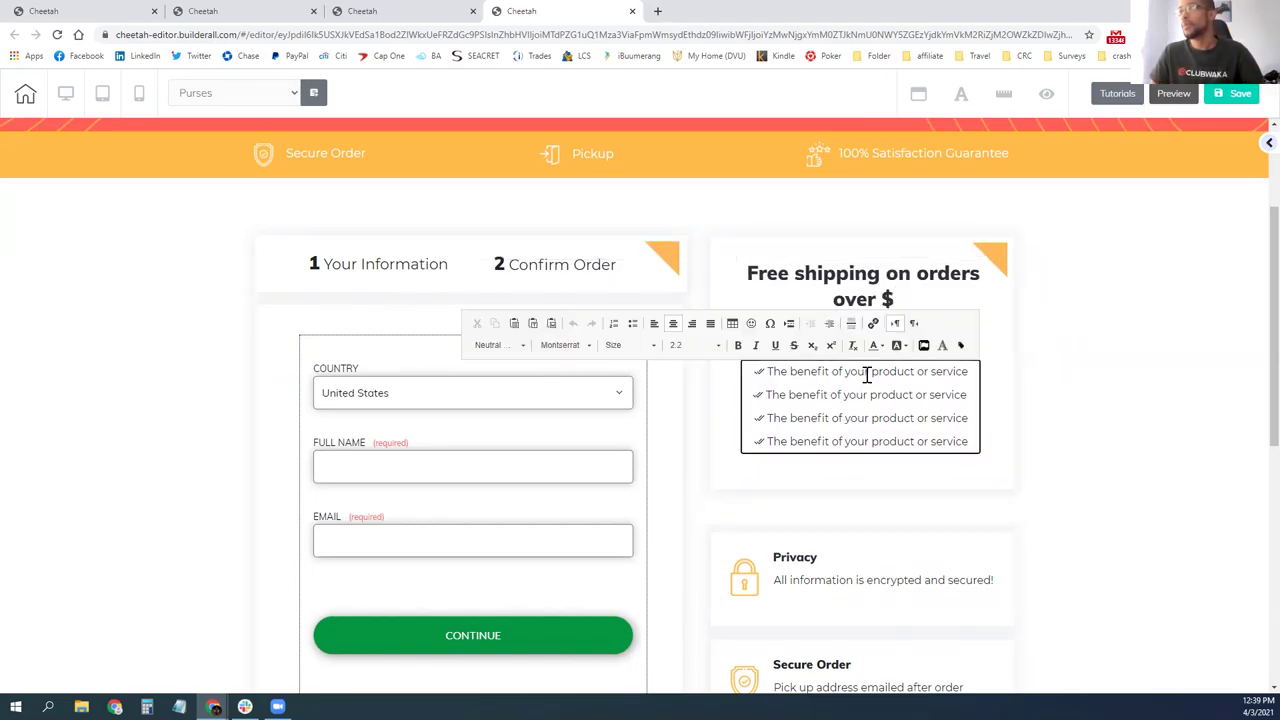
- Examine the general settings and embed code of the checkout form iframe under "Your Information"
scroll(425, 490, down, 1)
click(417, 371)
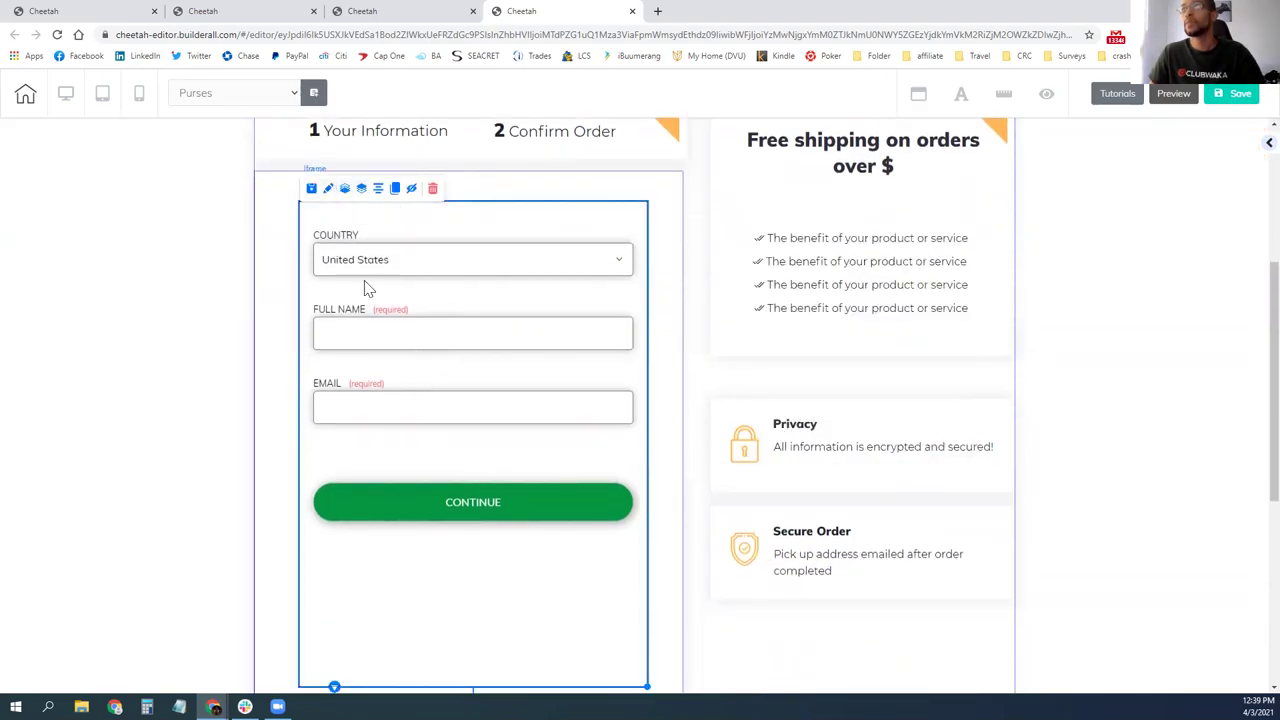
click(328, 188)
scroll(688, 380, down, 3)
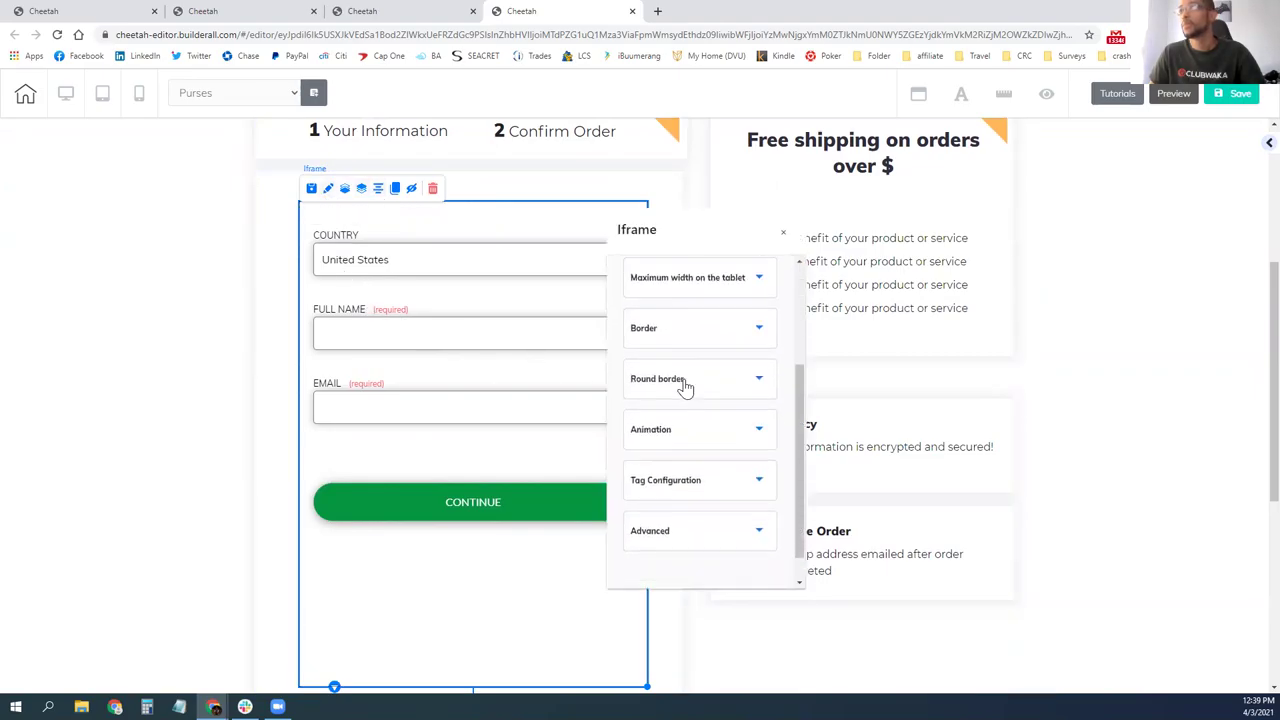
scroll(687, 440, up, 4)
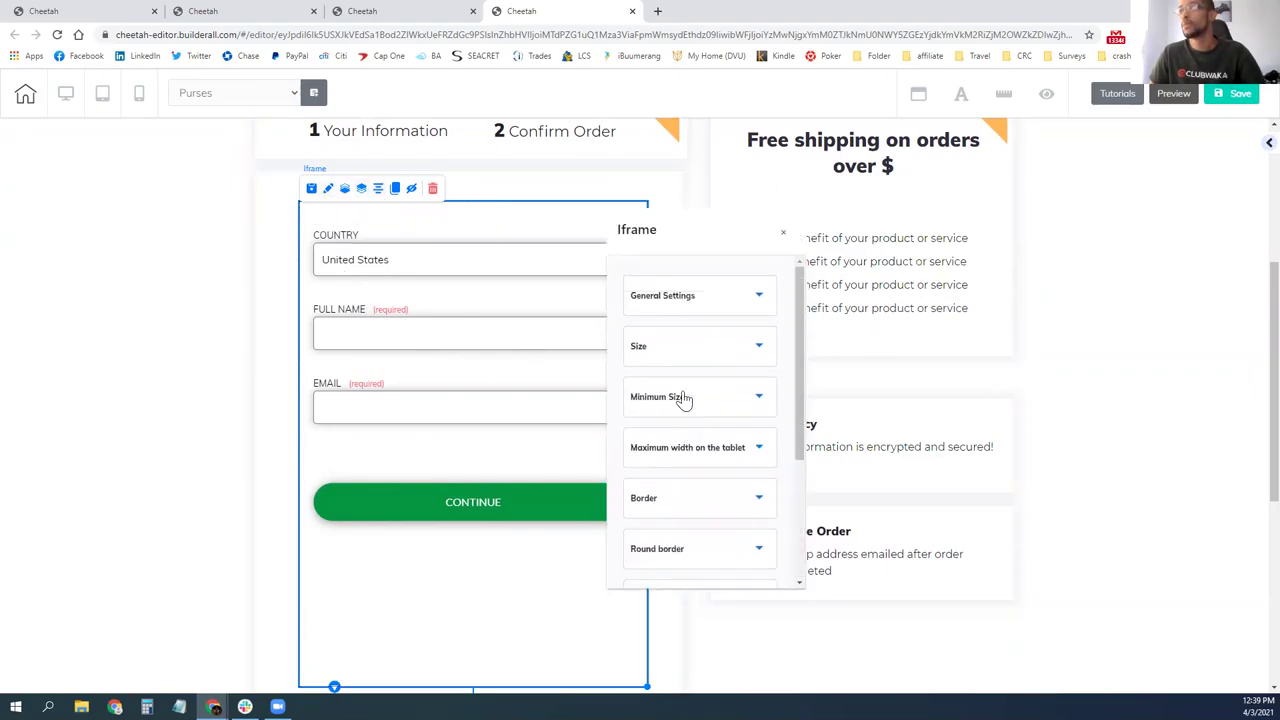
click(680, 358)
click(676, 313)
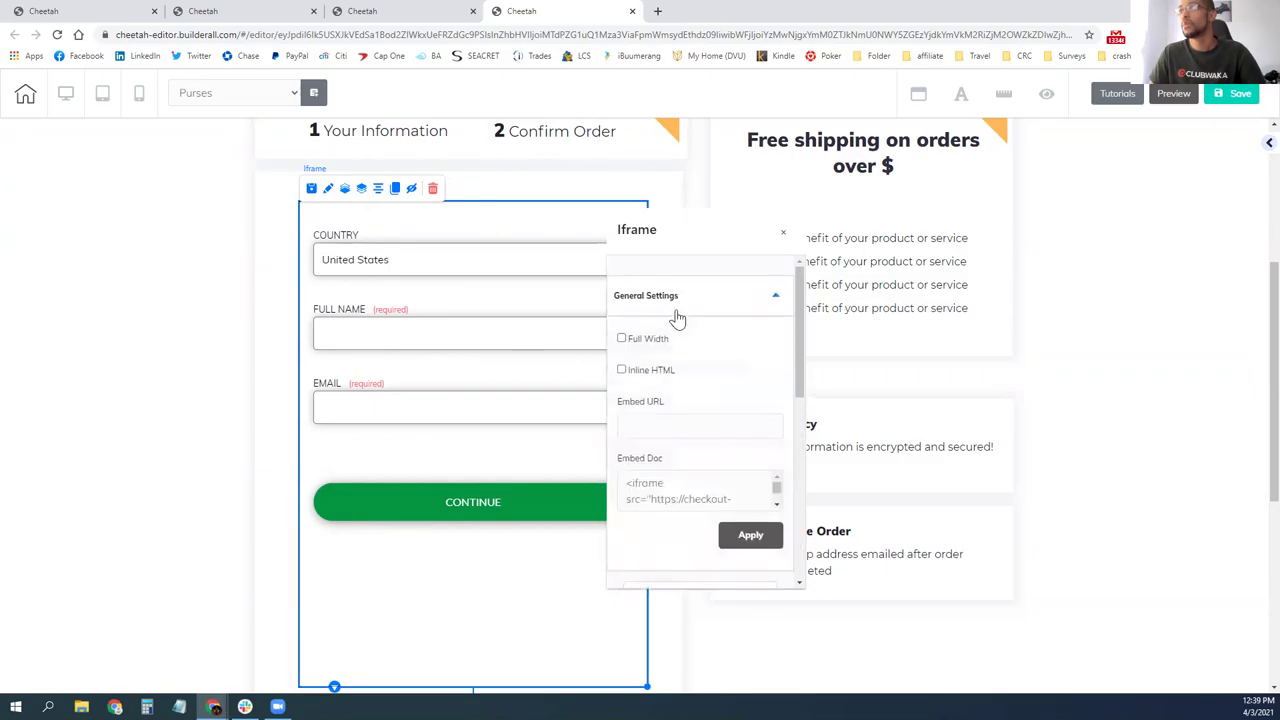
scroll(678, 360, down, 1)
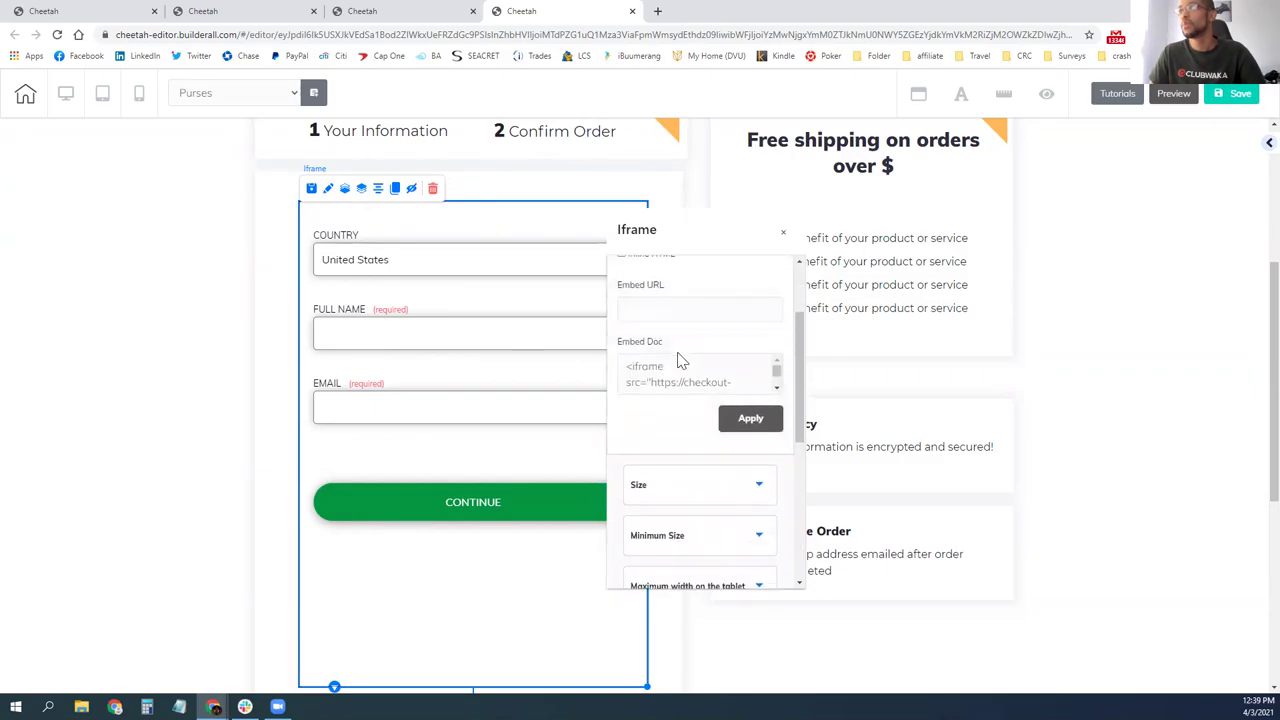
click(777, 389)
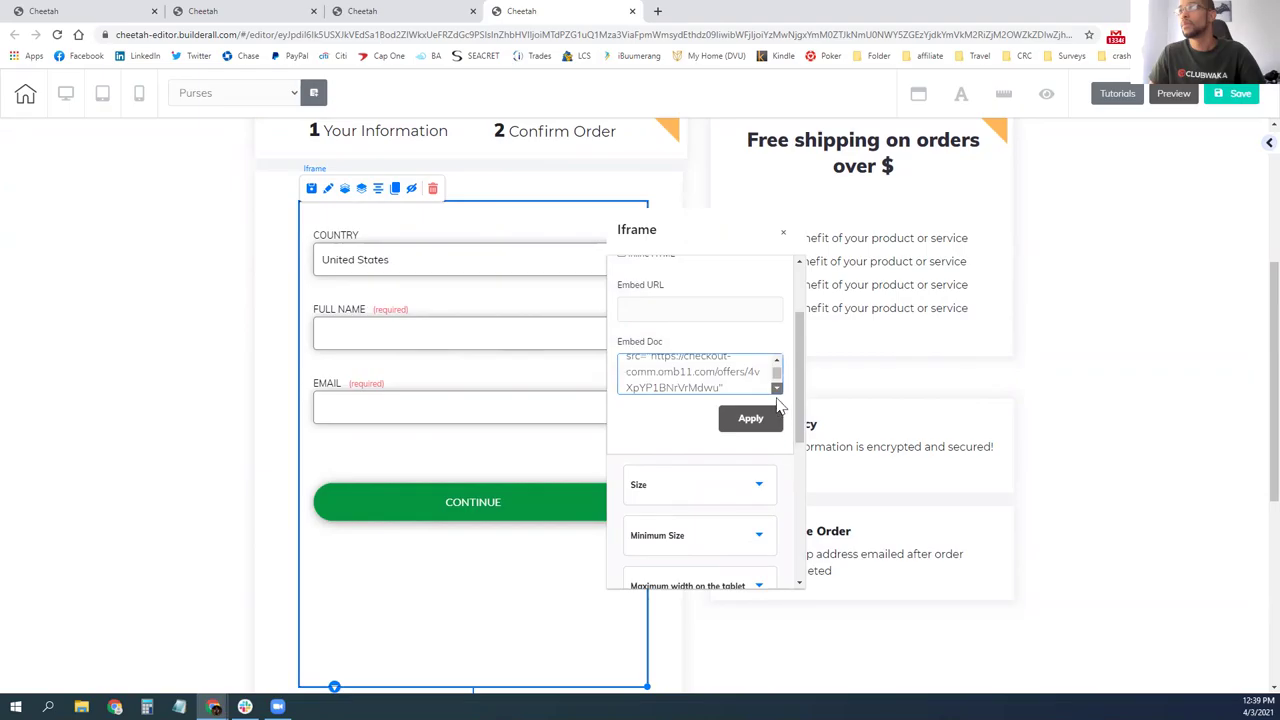
scroll(776, 375, up, 3)
click(514, 195)
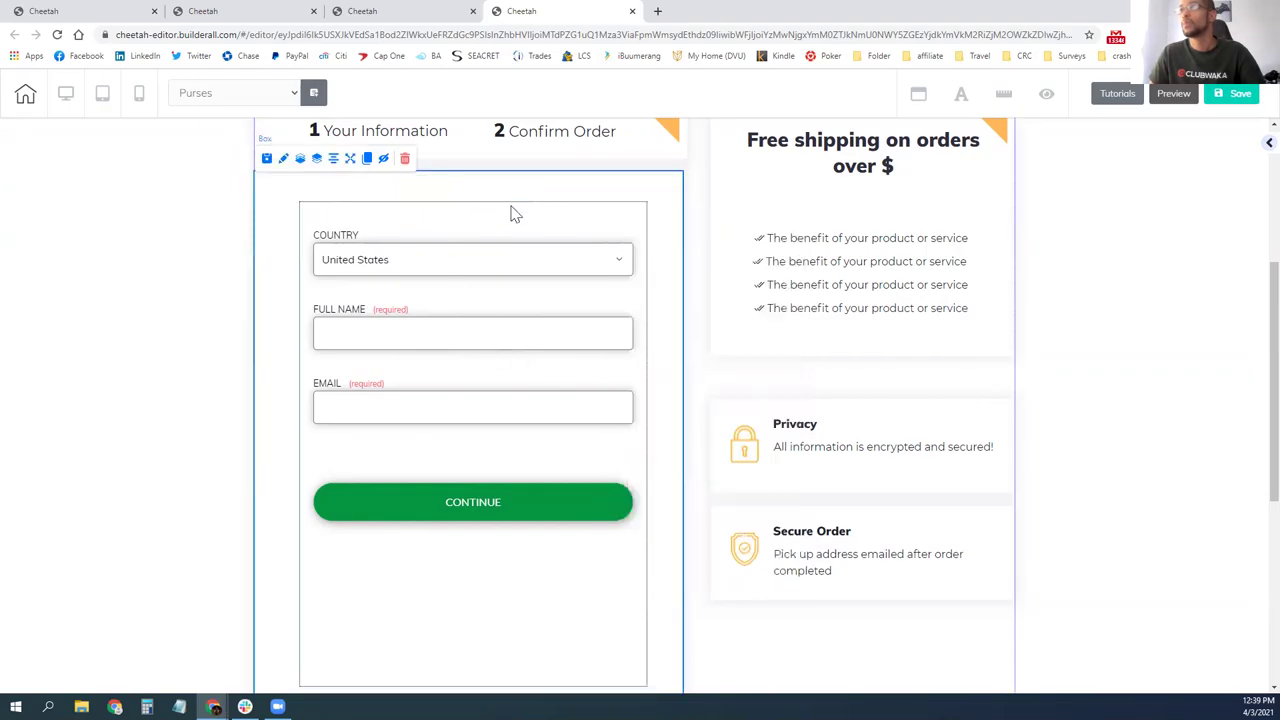
click(483, 279)
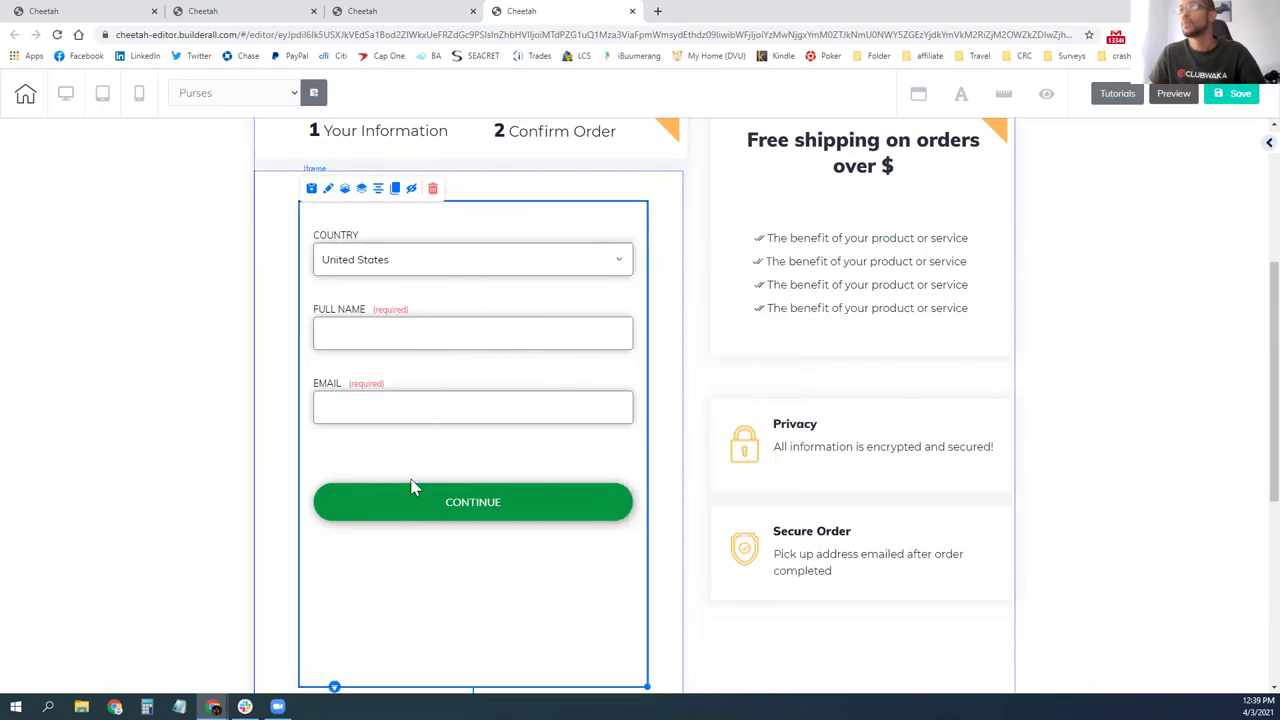
scroll(415, 470, down, 4)
scroll(425, 450, up, 7)
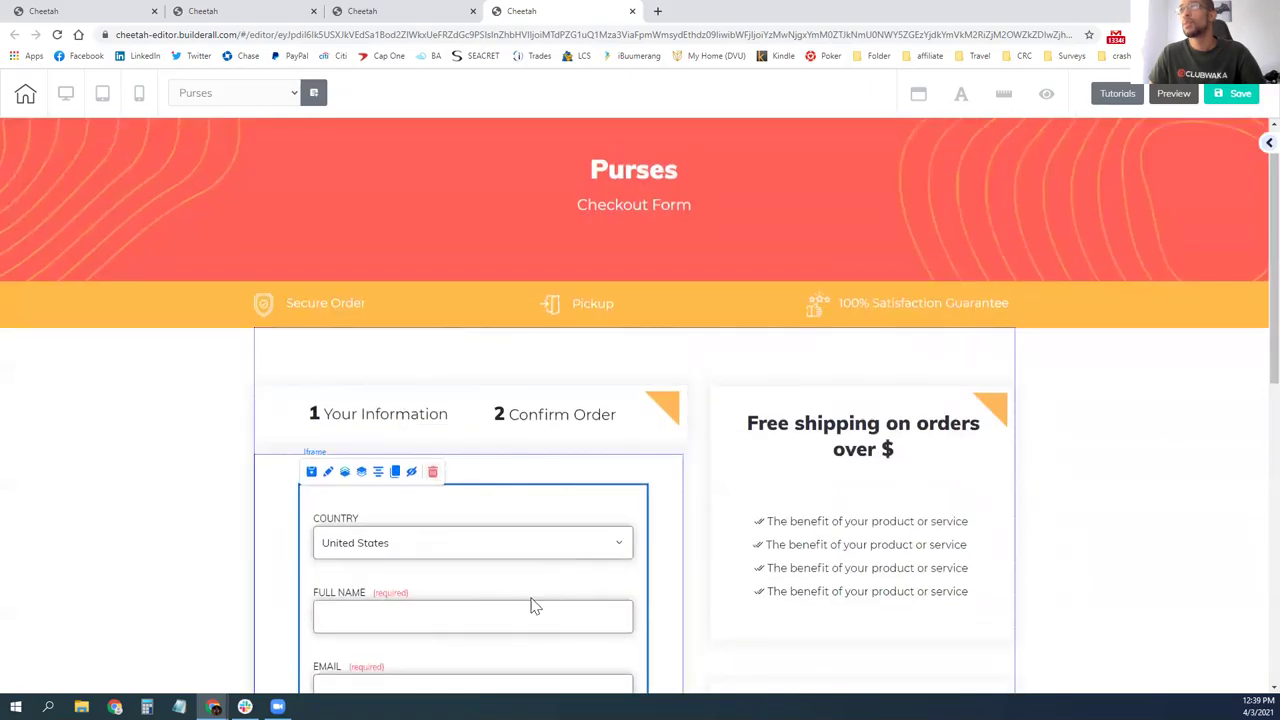
- Switch to Supercheckout from the Twelve29 site dashboard and show the product links for Red Fur Slides
click(409, 11)
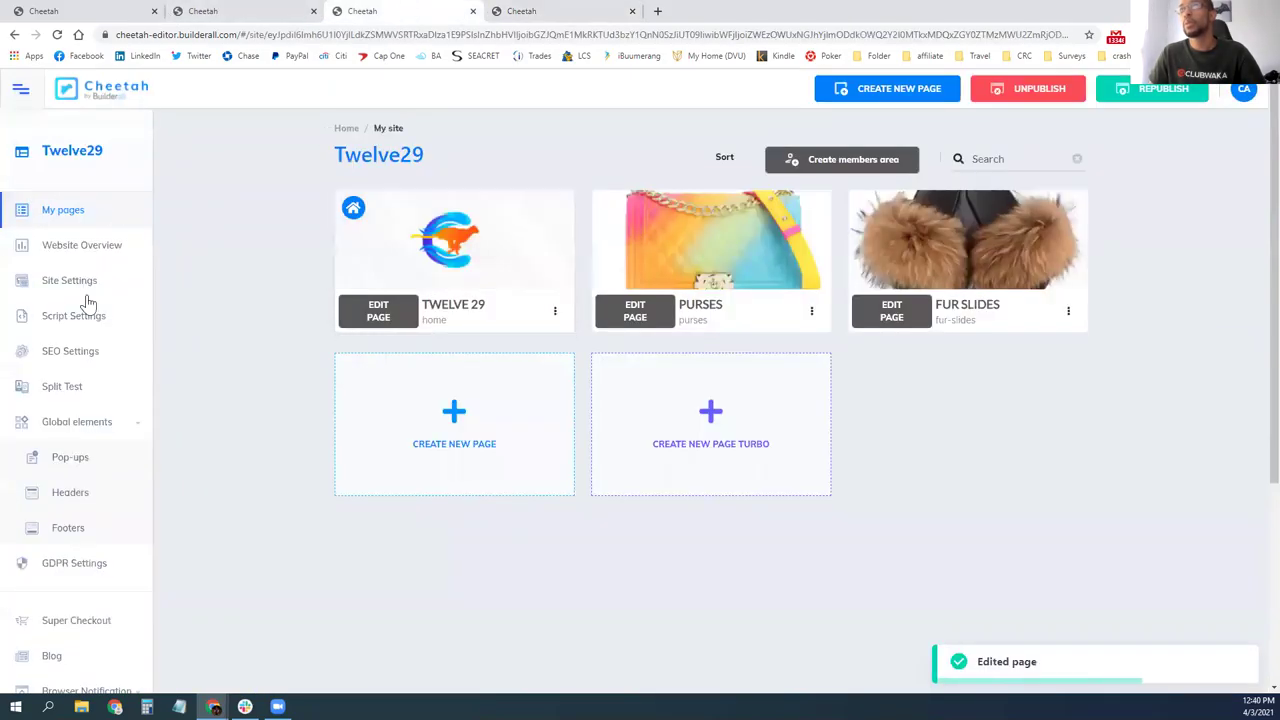
click(578, 14)
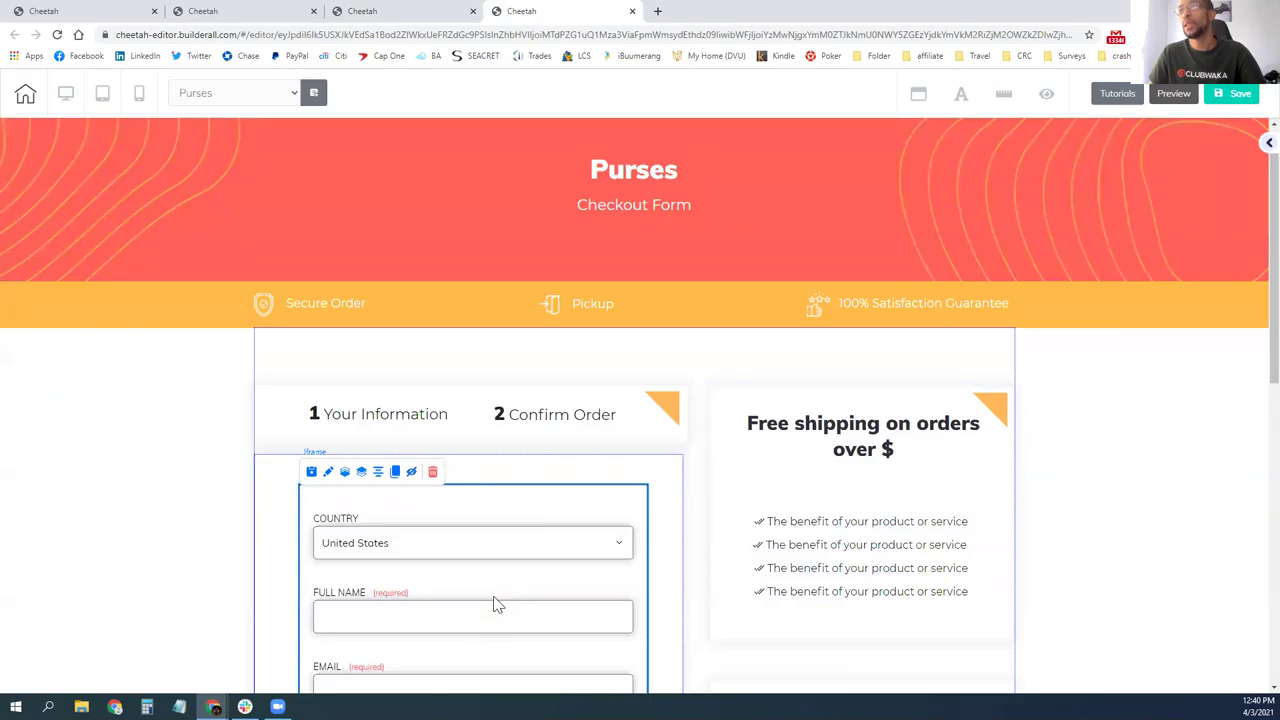
click(271, 11)
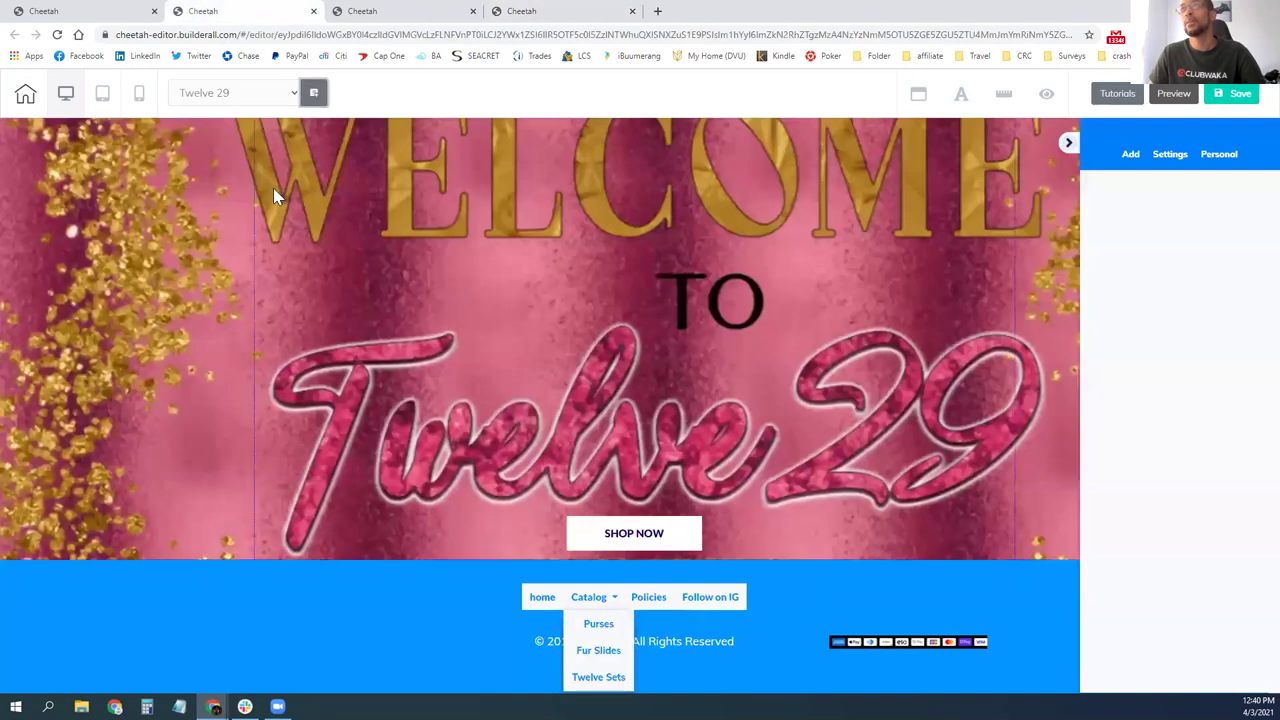
click(86, 11)
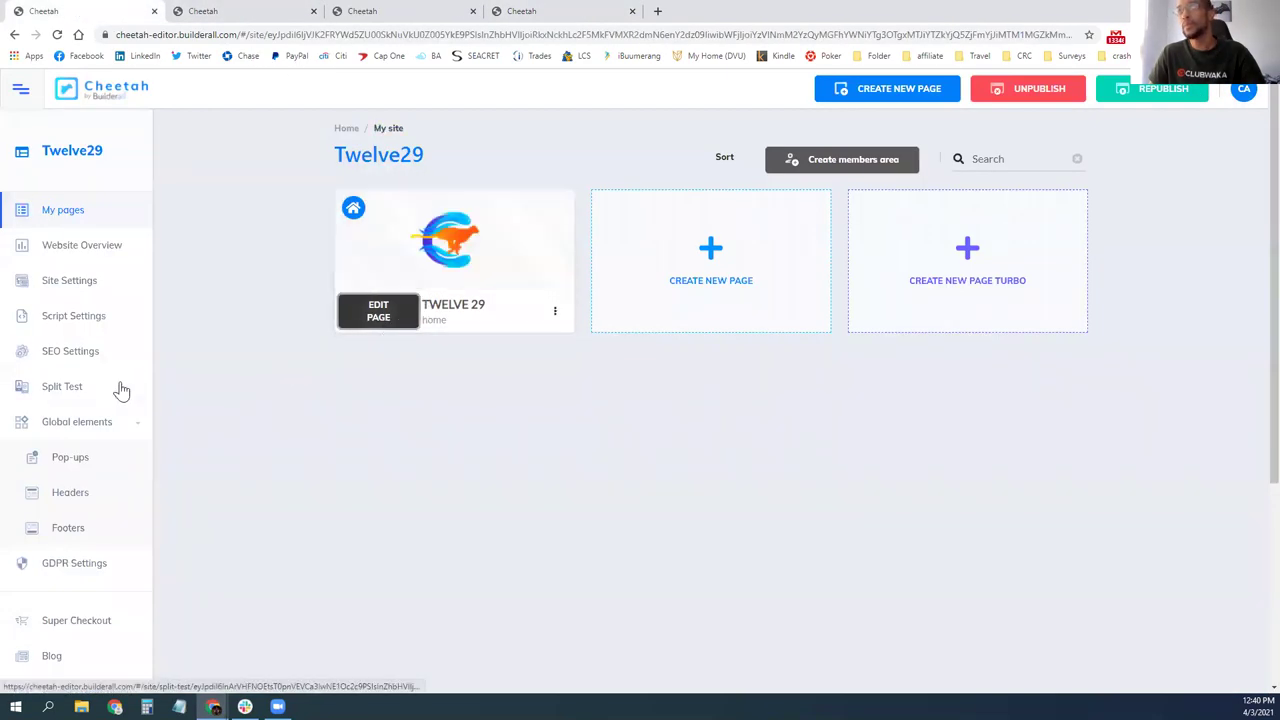
scroll(100, 500, down, 3)
click(81, 382)
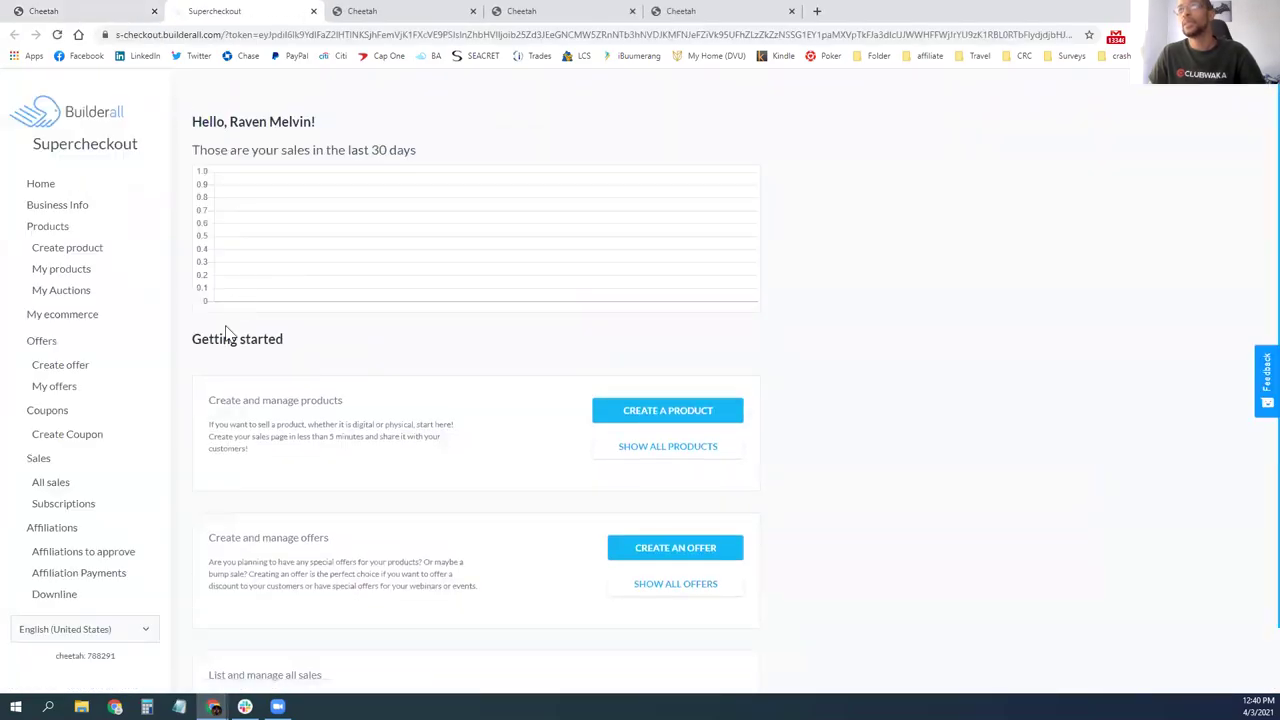
click(80, 272)
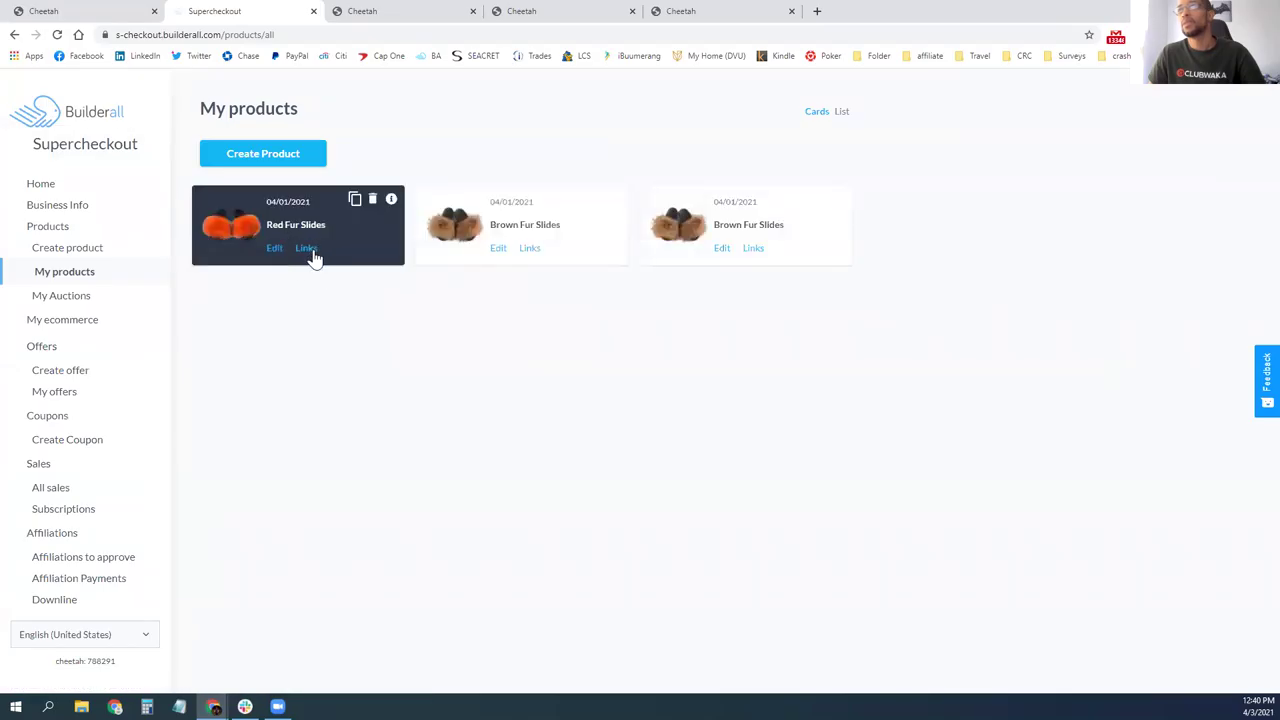
click(310, 252)
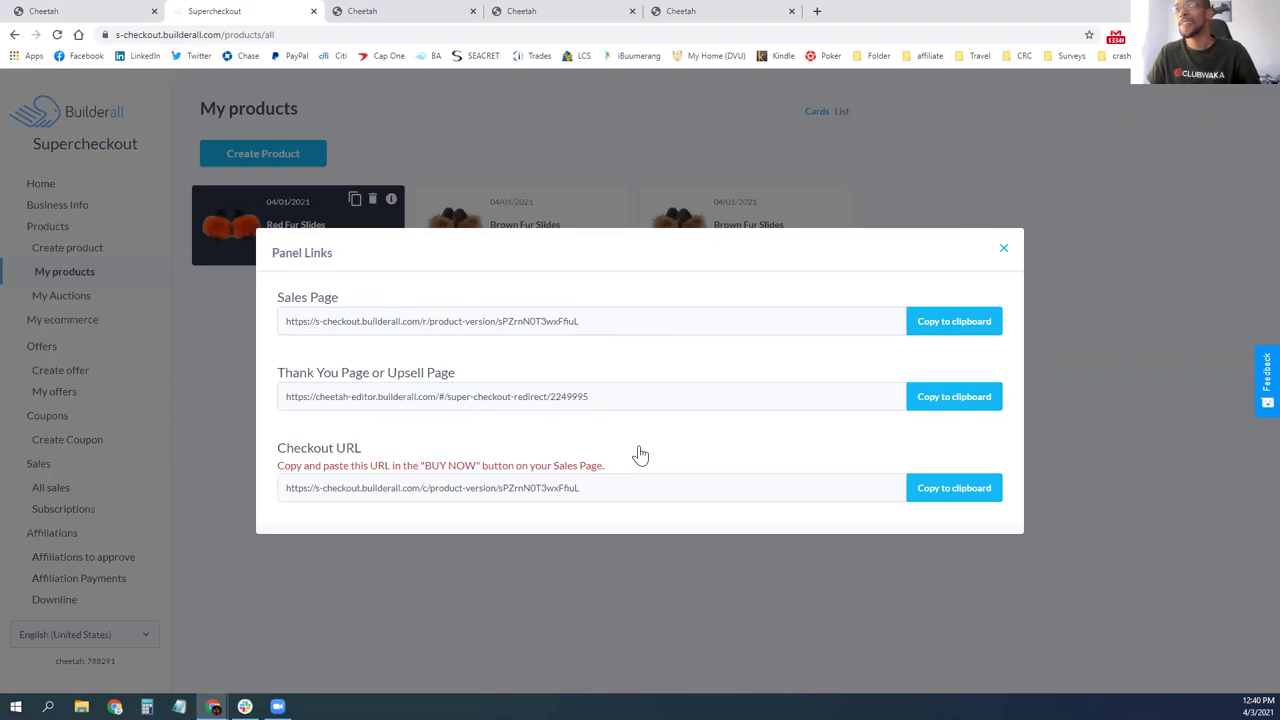
- Preview the copied Red Fur Slides link in a separate browser tab and close that tab
click(760, 11)
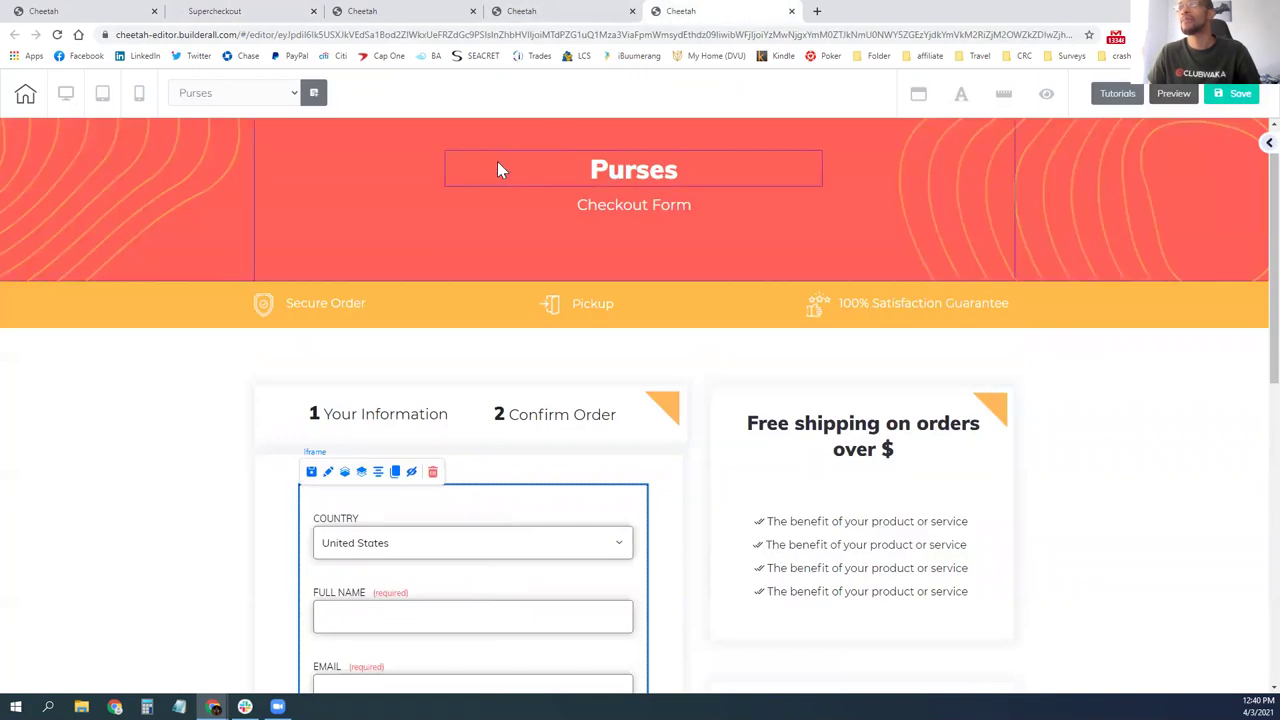
click(815, 11)
key(ctrl+v)
key(Return)
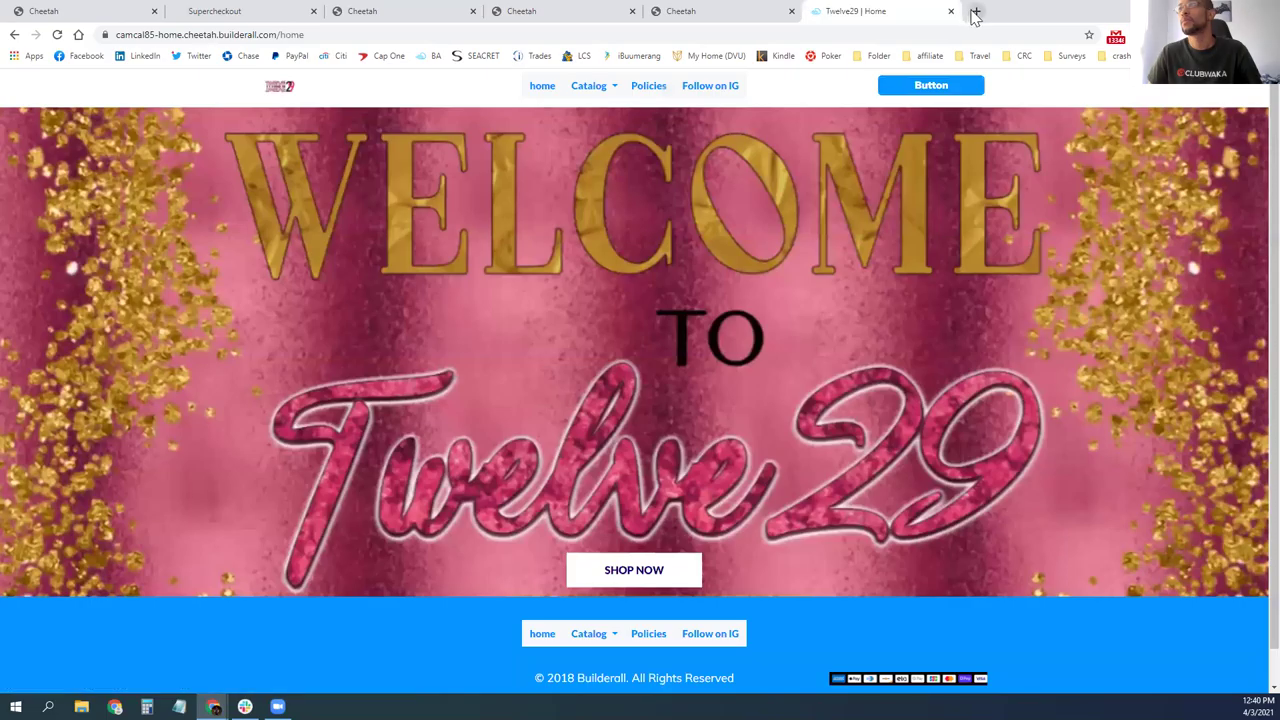
click(950, 11)
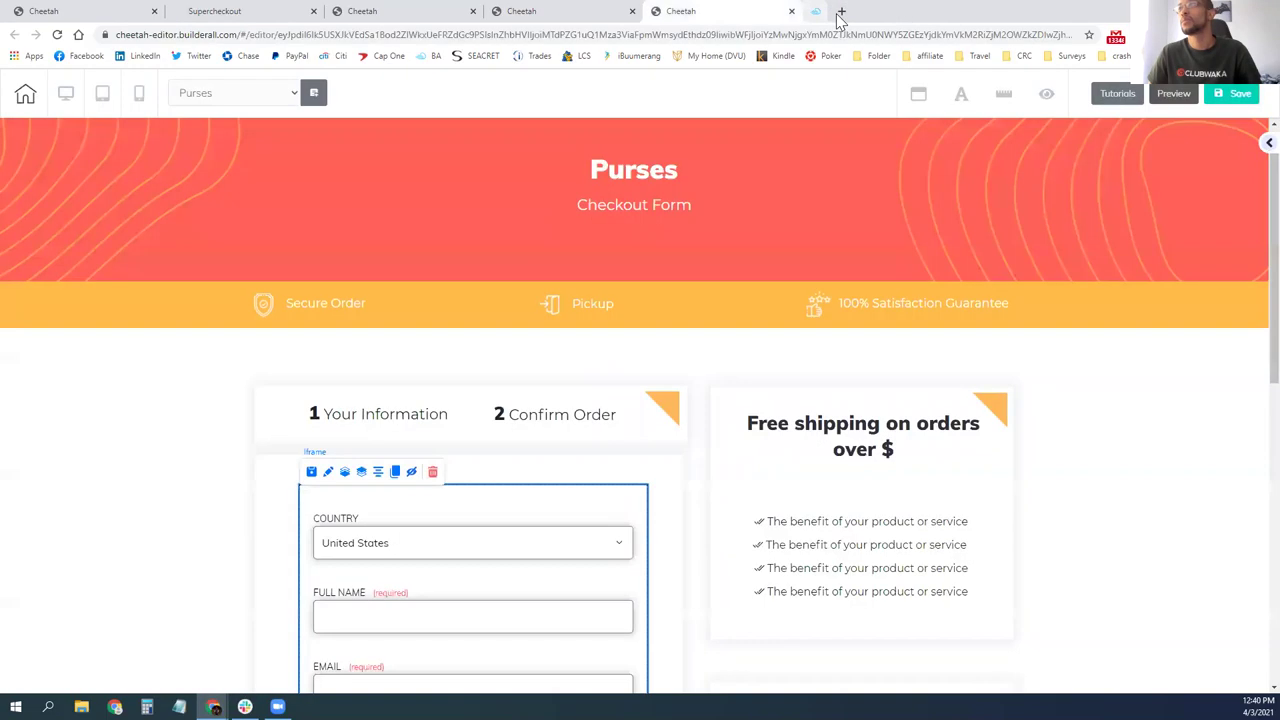
- Clear the embedded code from the Embed Doc setting of the Purses page's checkout form iframe
click(328, 473)
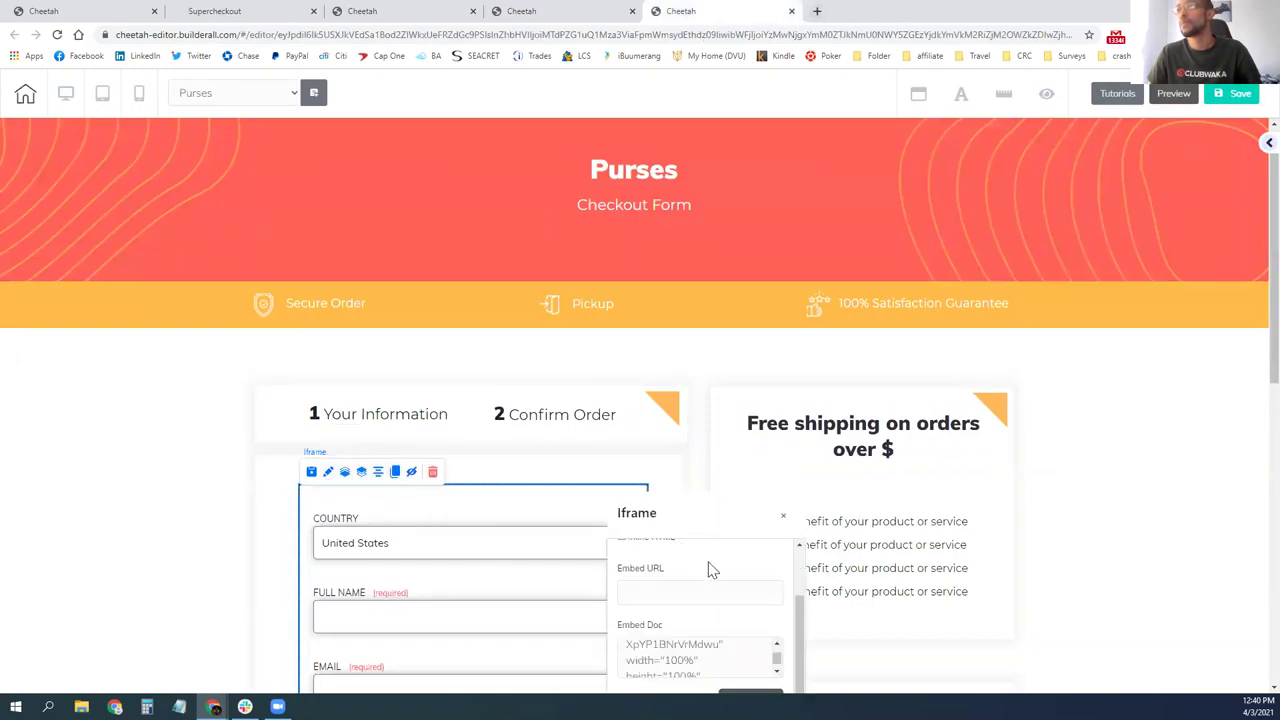
scroll(696, 590, up, 3)
scroll(698, 590, down, 2)
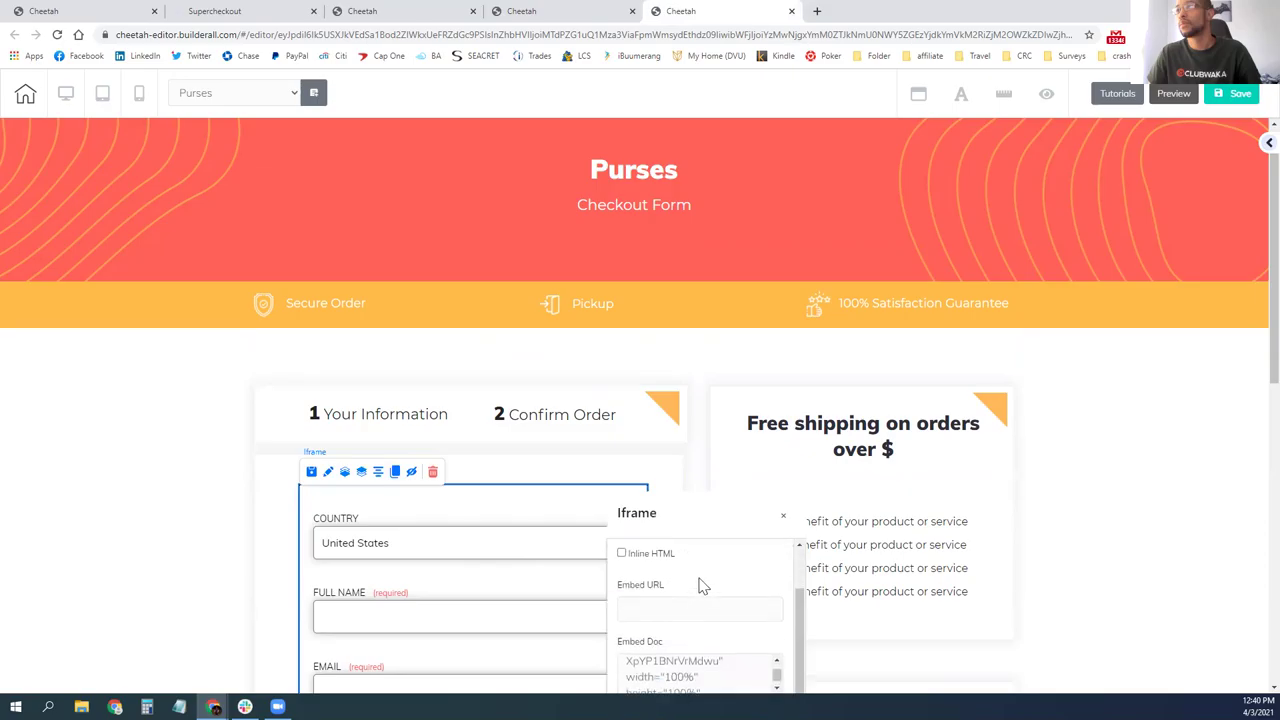
scroll(677, 611, down, 1)
click(678, 638)
key(ctrl+a)
key(Delete)
- Apply the copied Red Fur Slides sales page link as the iframe's Embed URL and check the embedded page
click(686, 576)
key(ctrl+v)
scroll(694, 626, down, 1)
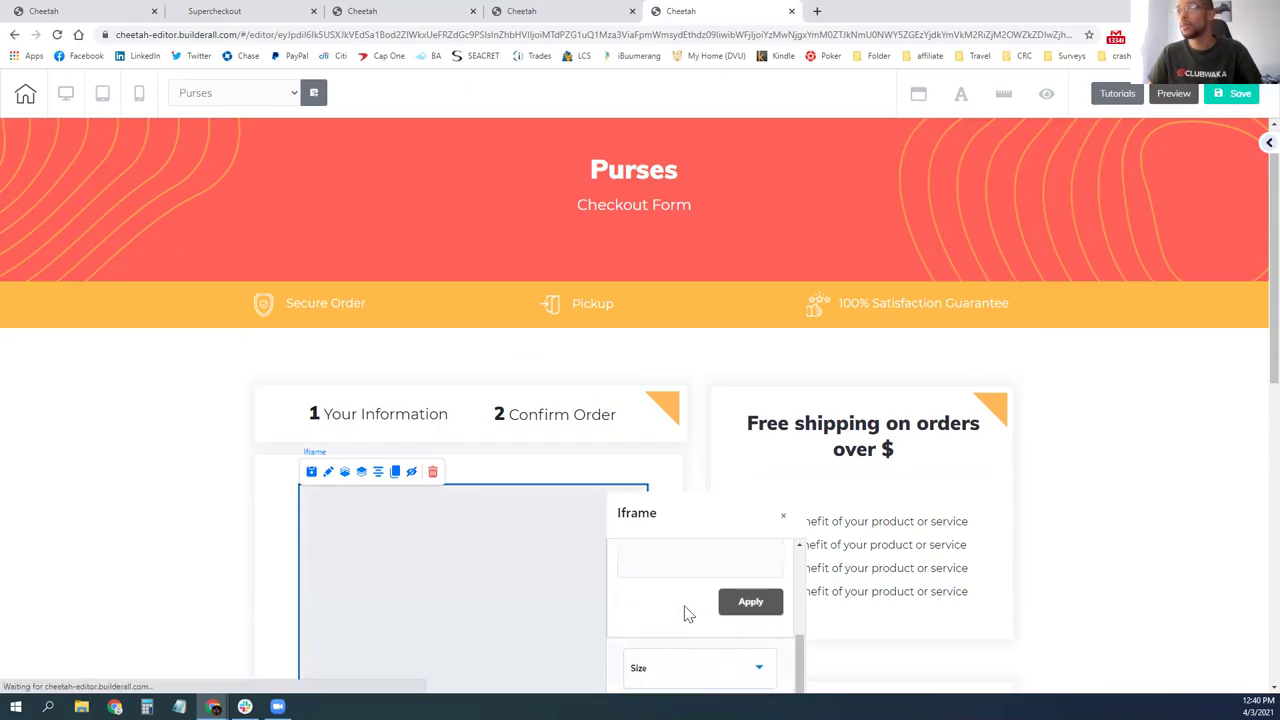
click(737, 612)
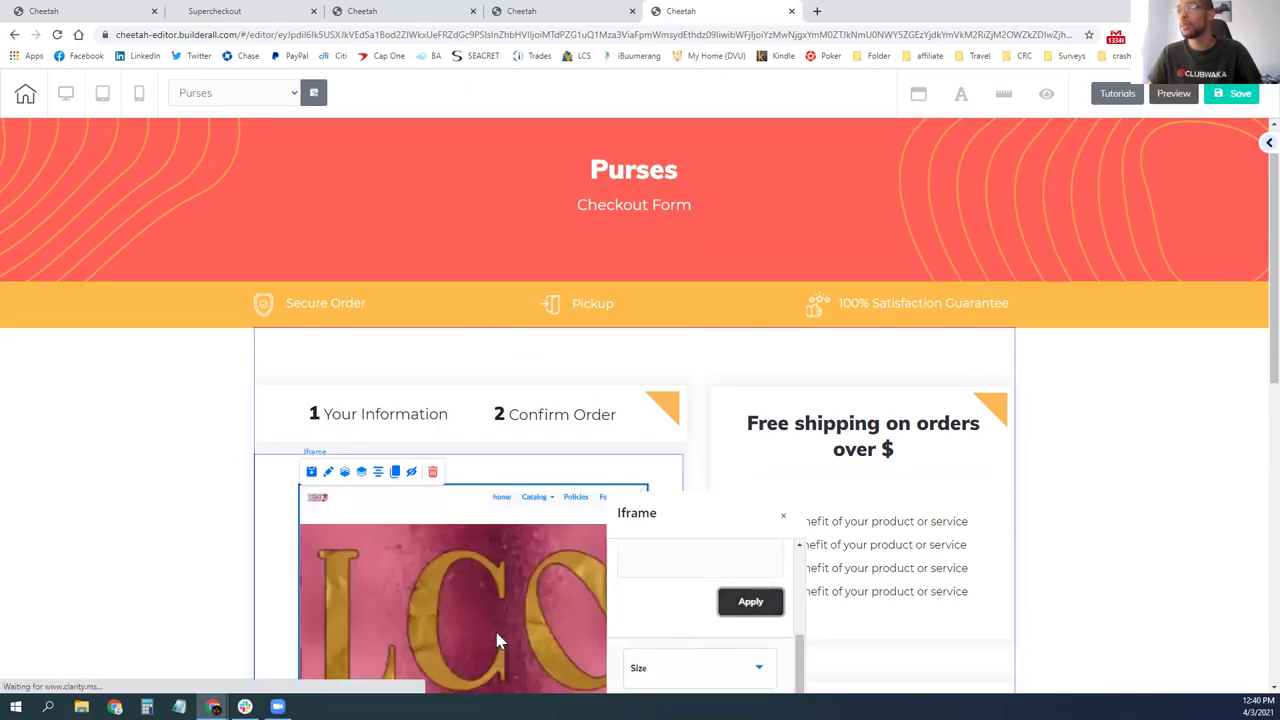
scroll(474, 636, down, 4)
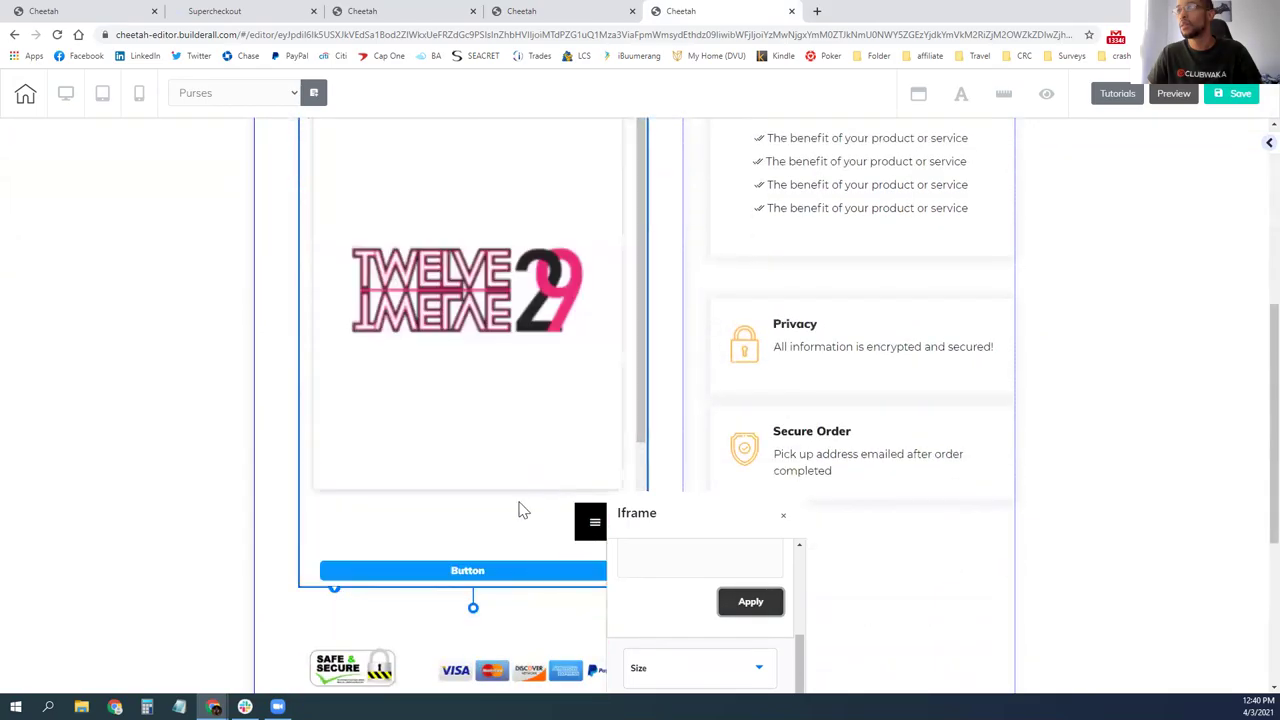
click(487, 463)
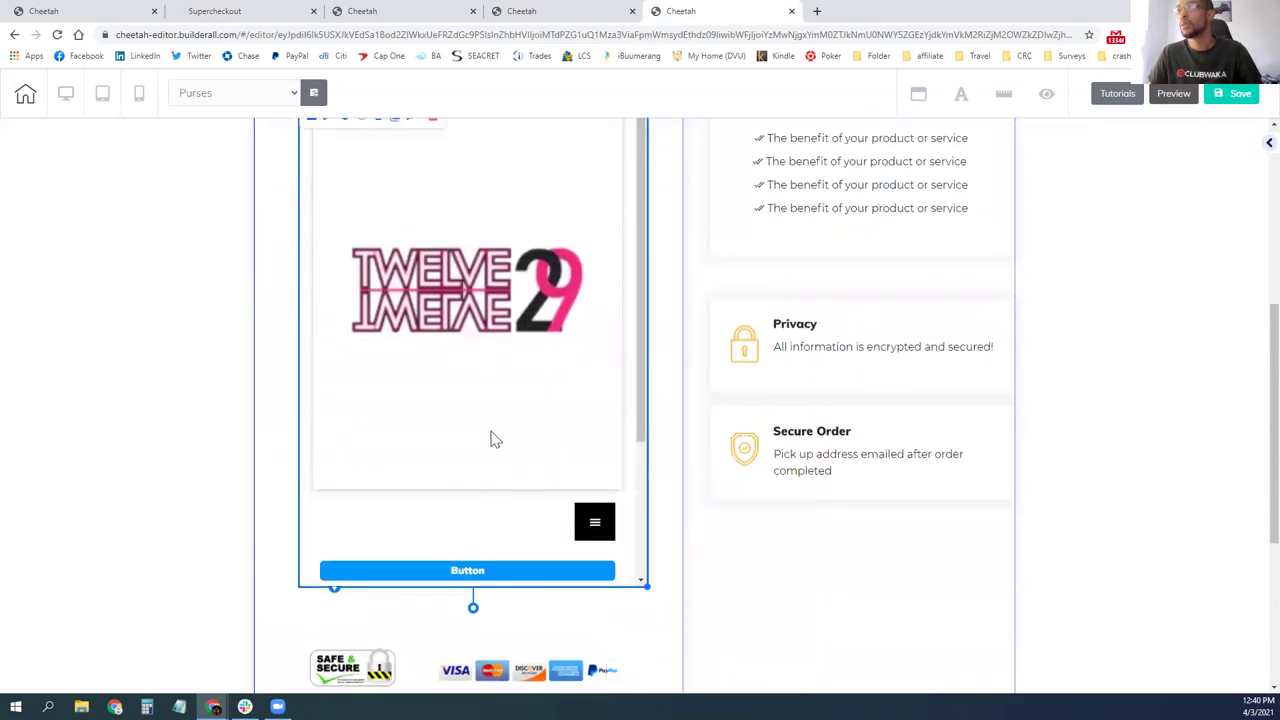
scroll(471, 520, up, 2)
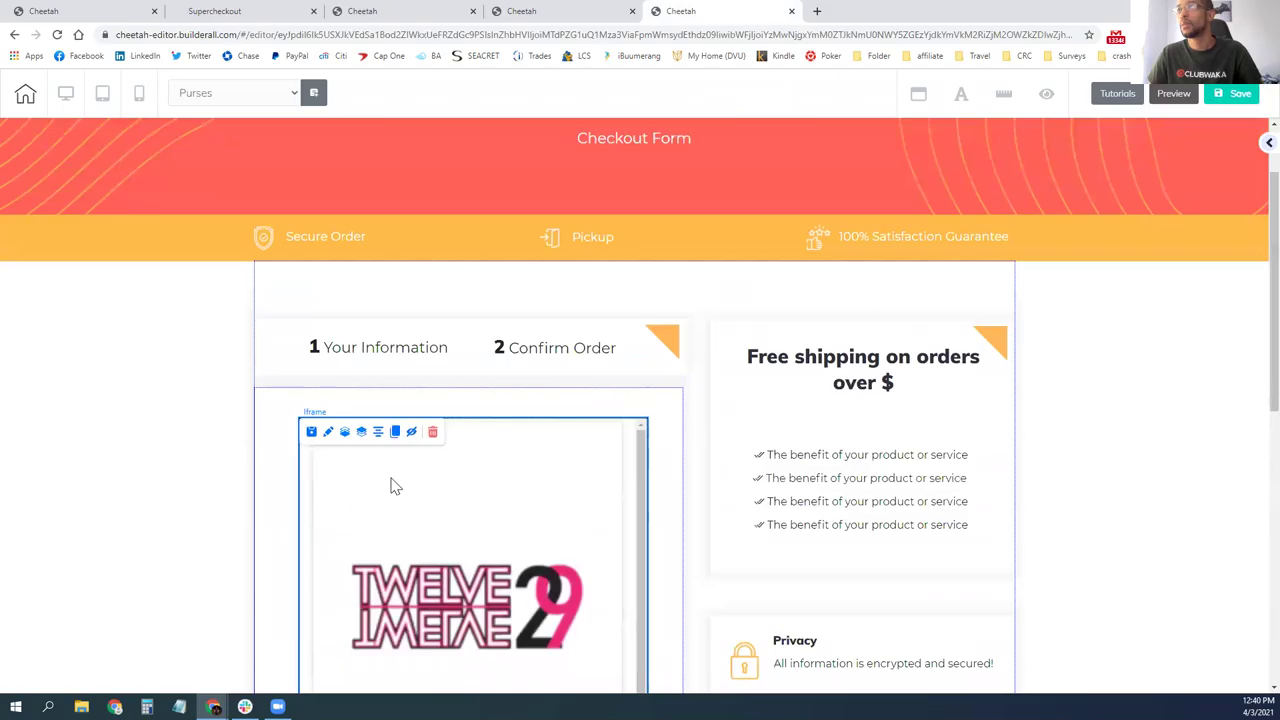
scroll(568, 578, down, 1)
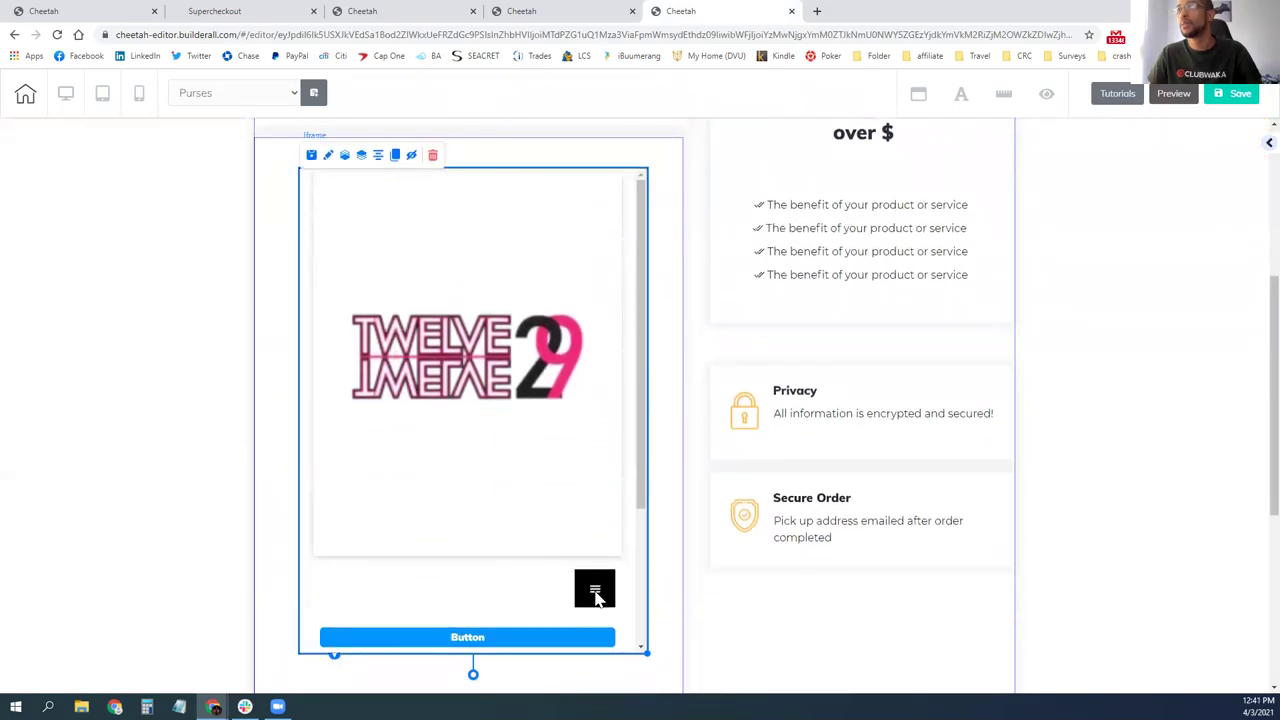
- Switch back to Supercheckout and copy the Checkout URL of Red Fur Slides
click(330, 165)
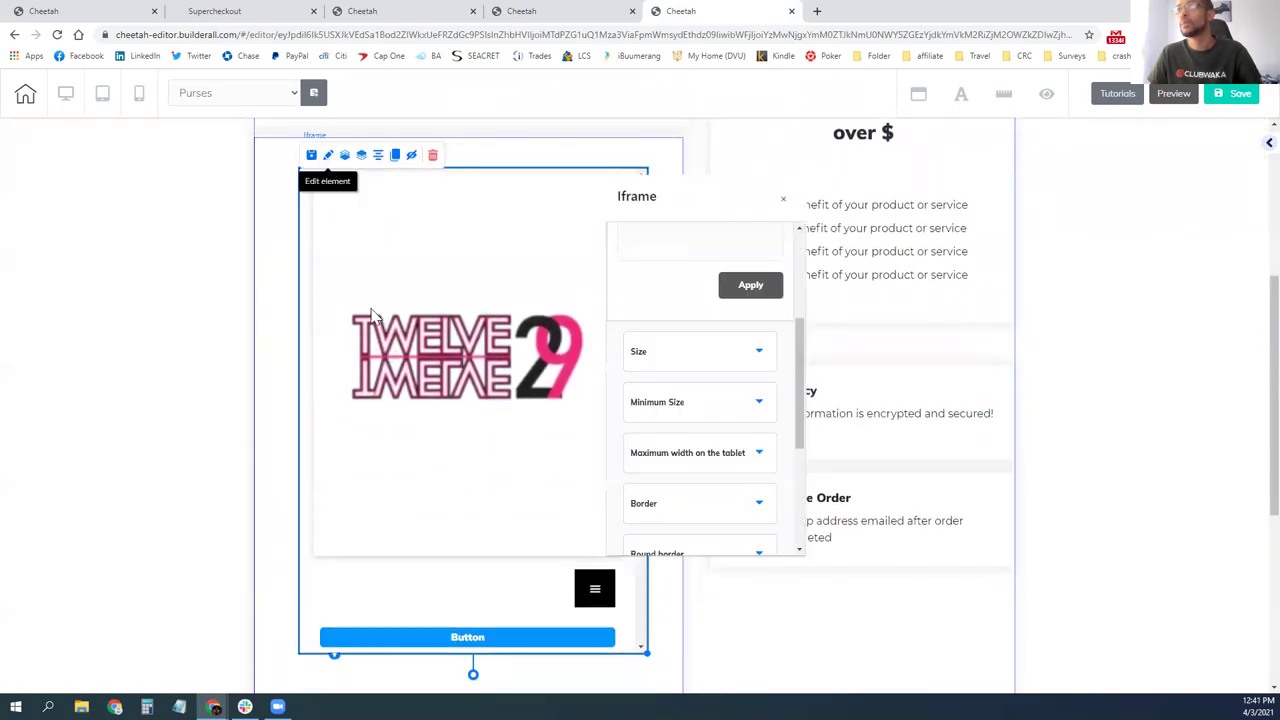
scroll(664, 384, up, 2)
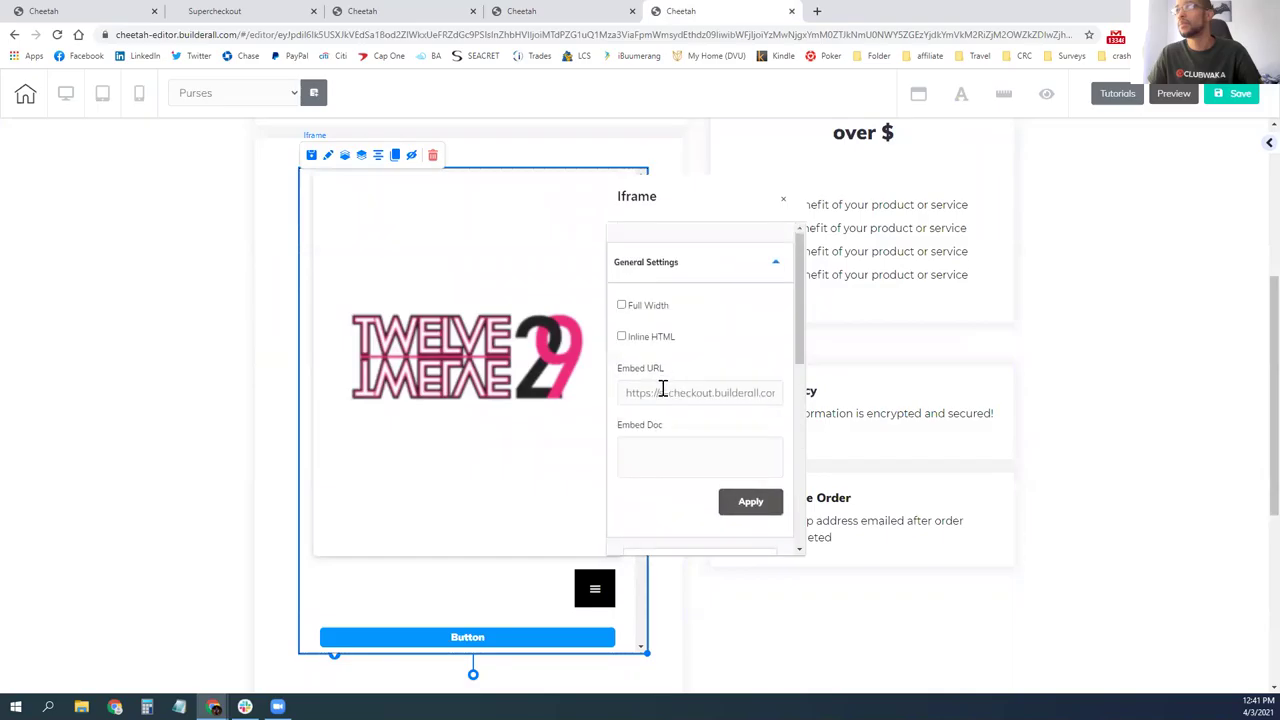
click(550, 12)
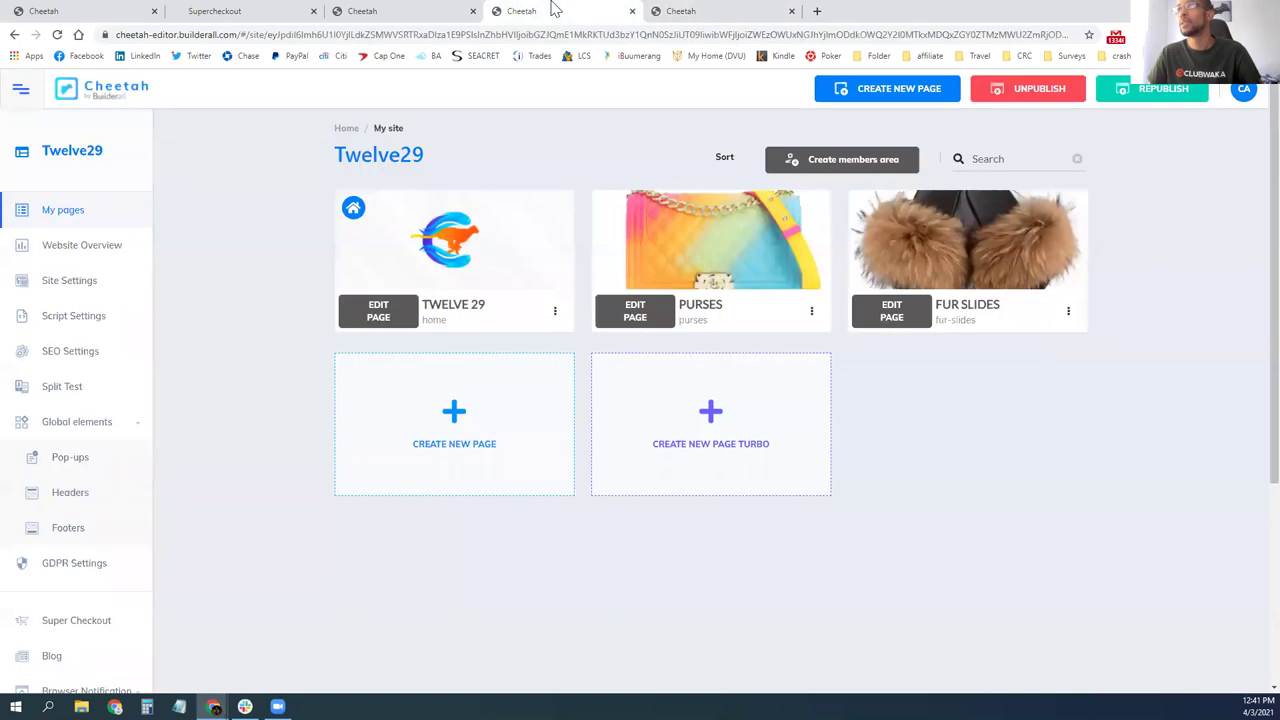
click(380, 12)
click(277, 13)
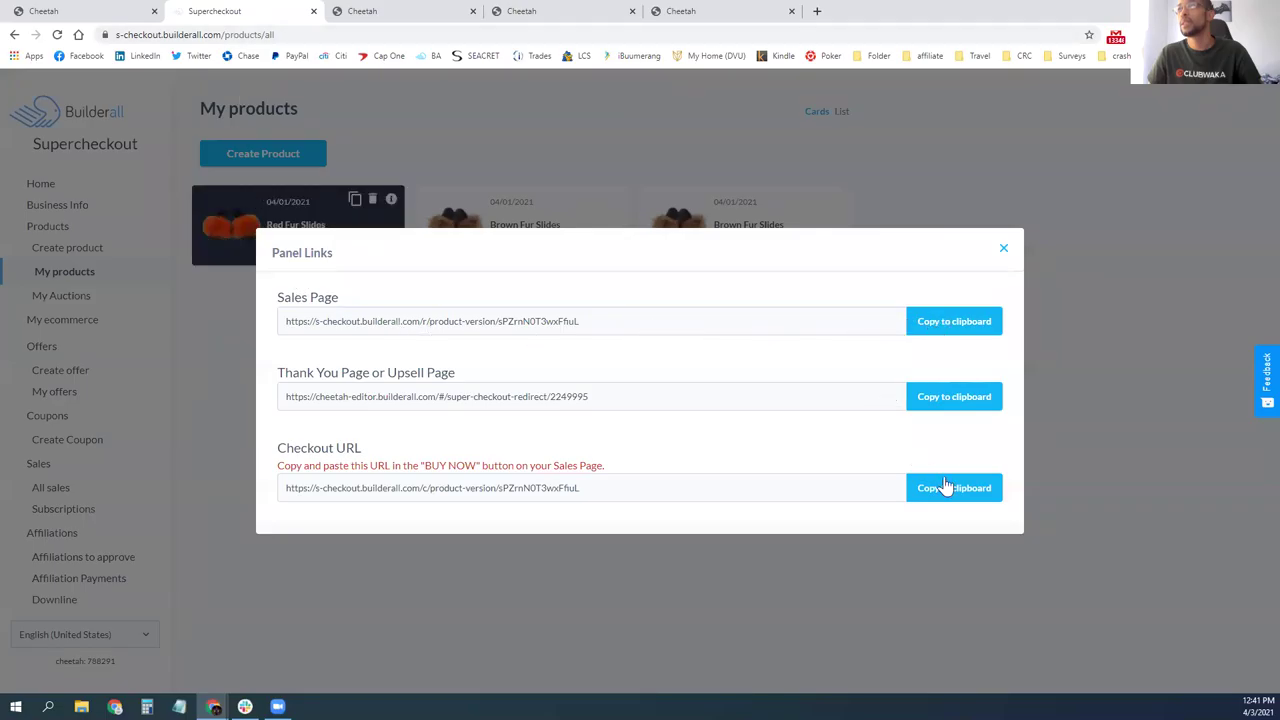
- Replace the Embed URL of the Purses page's iframe with the copied Checkout URL and apply it
click(700, 12)
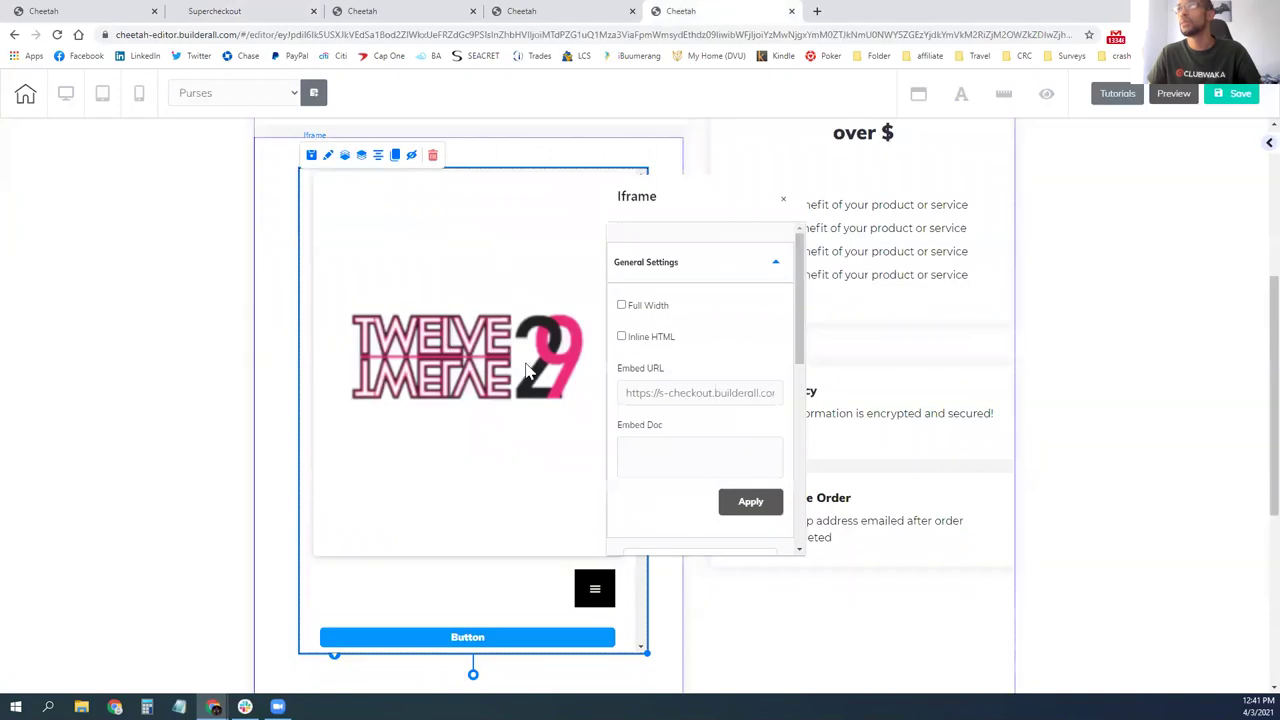
click(686, 393)
key(ctrl+v)
key(Tab)
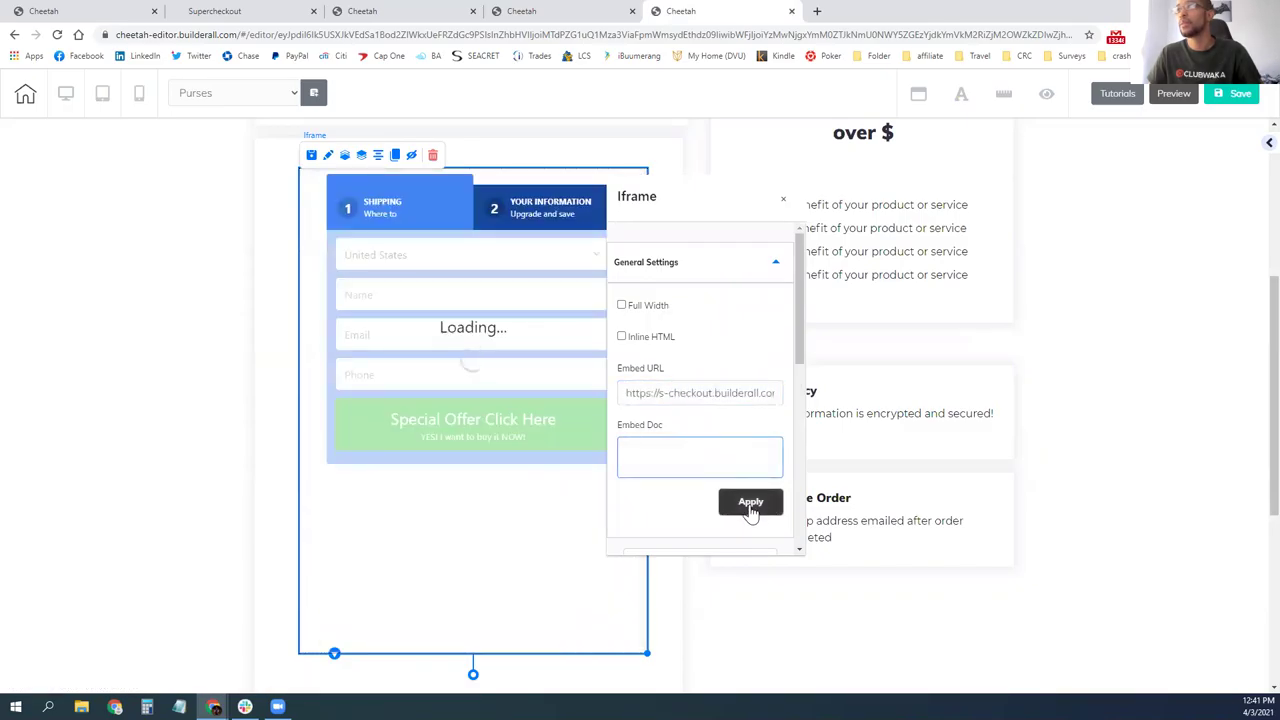
scroll(720, 440, down, 5)
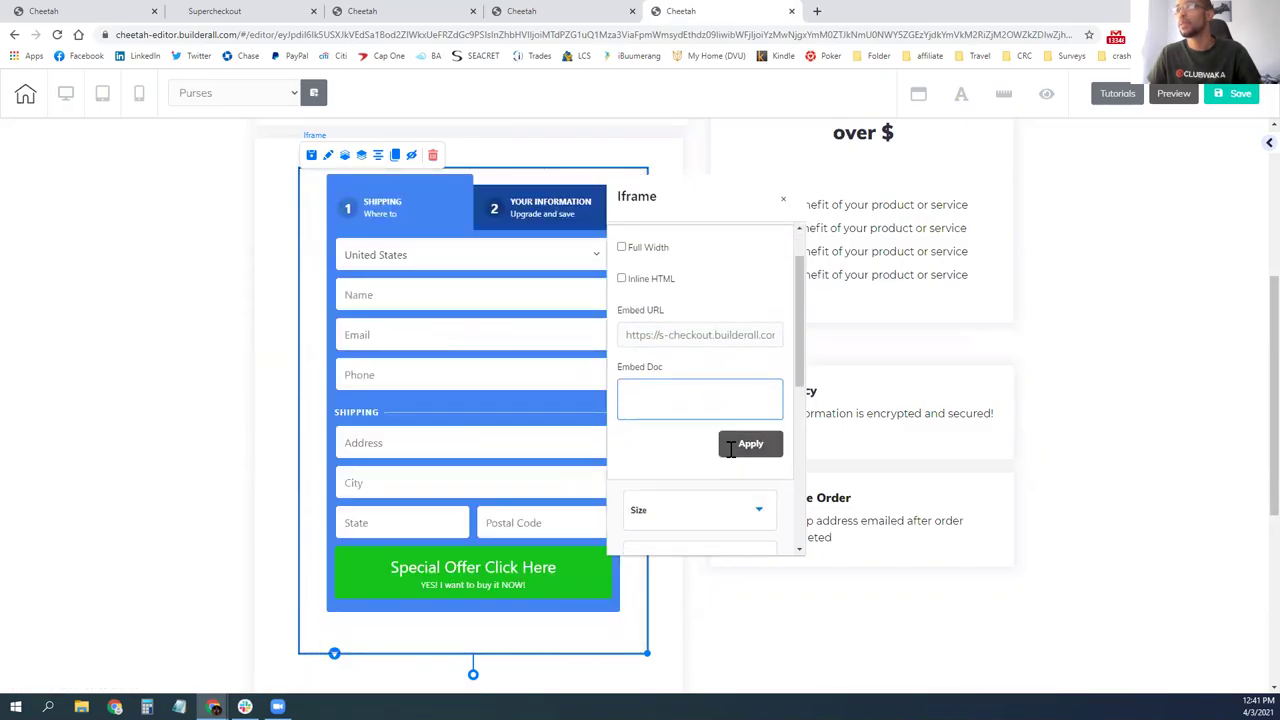
scroll(695, 355, up, 5)
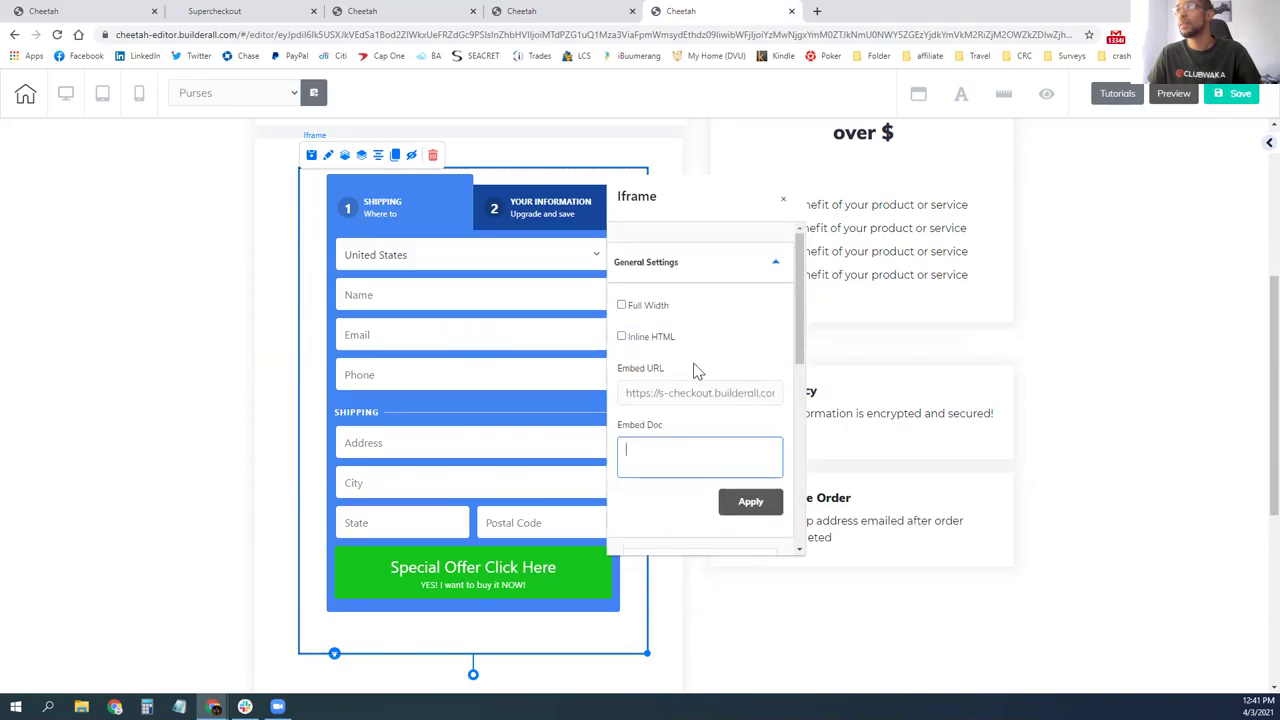
- Apply the iframe's embed settings, close them, and look over the embedded checkout form on the Purses page
click(764, 502)
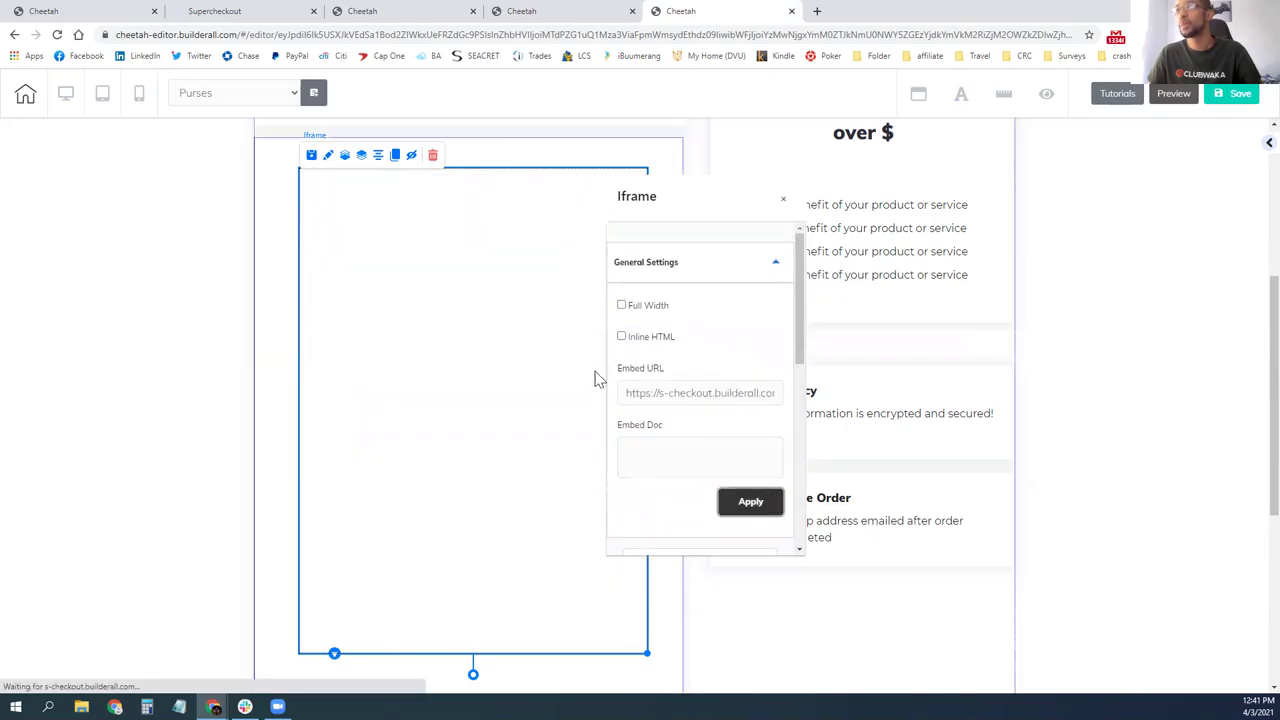
click(783, 203)
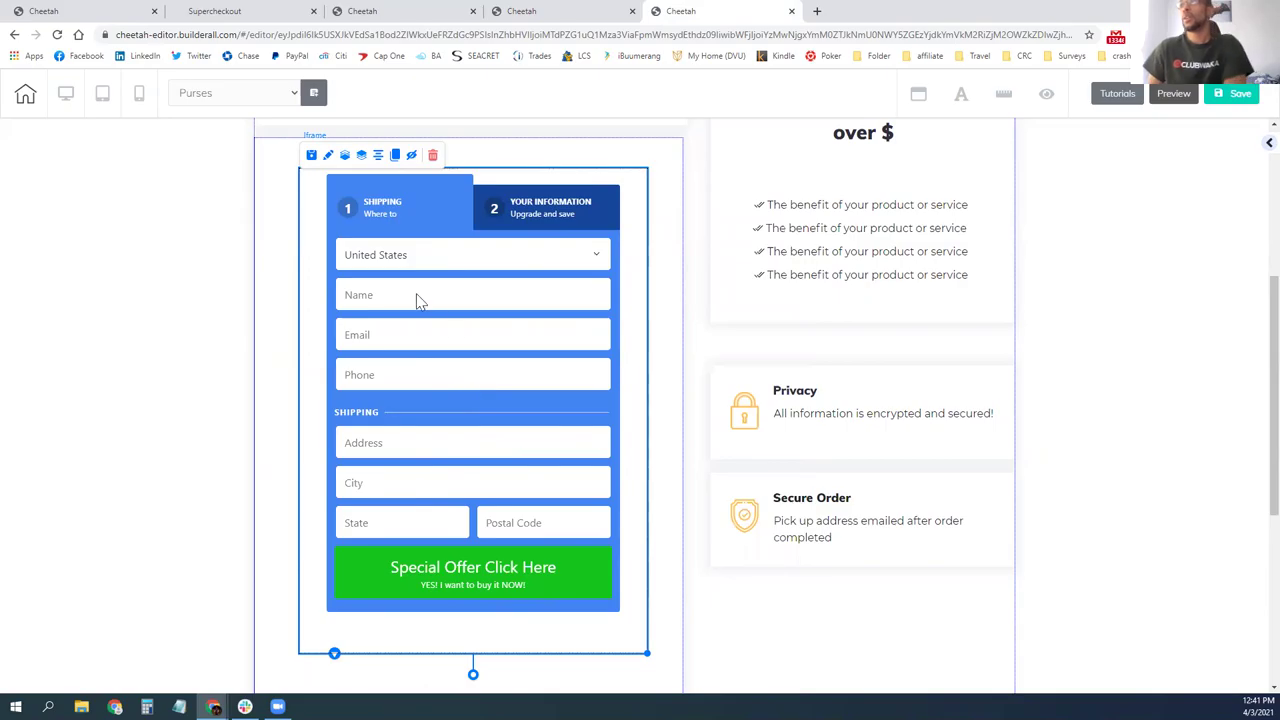
scroll(449, 430, down, 3)
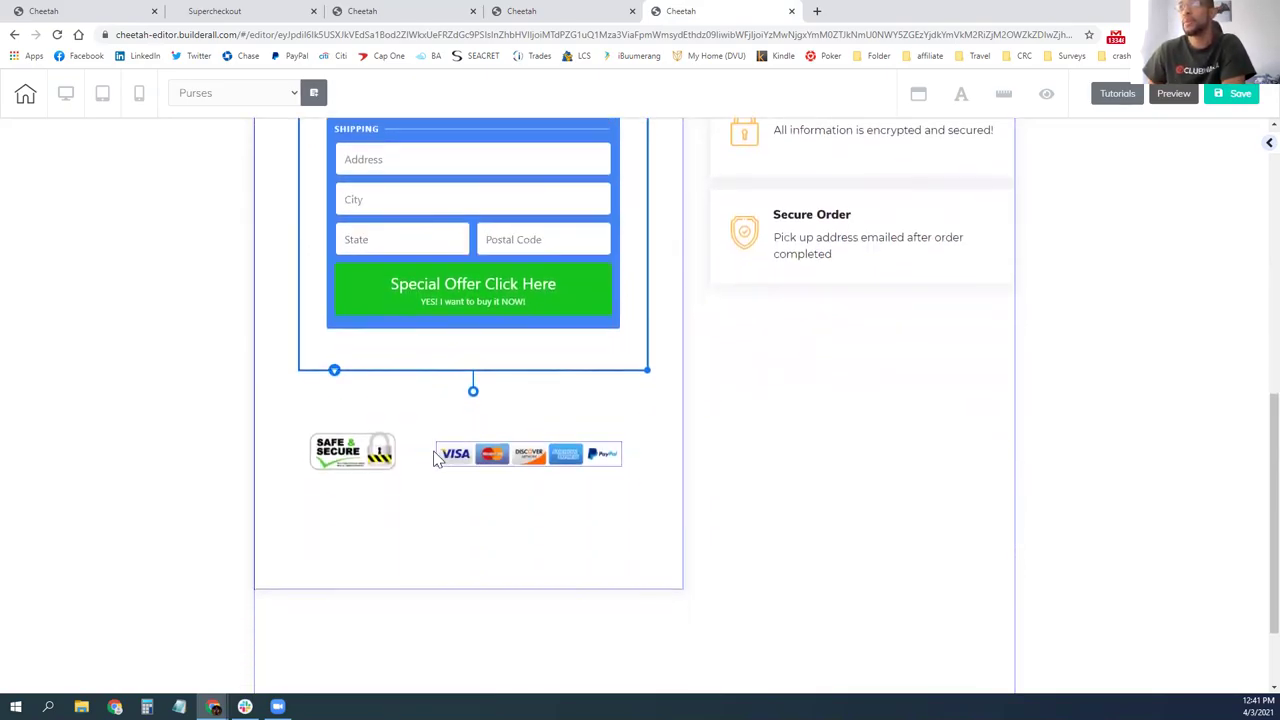
scroll(434, 460, up, 6)
scroll(460, 462, up, 1)
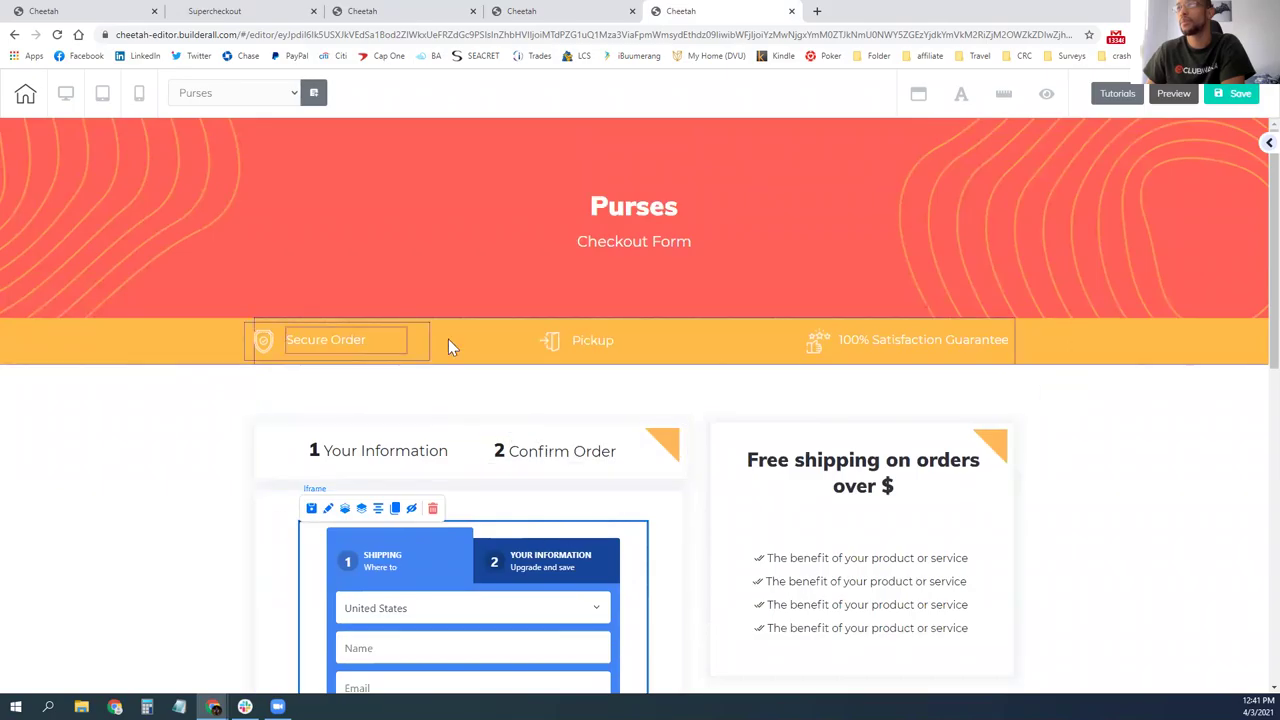
scroll(540, 578, down, 2)
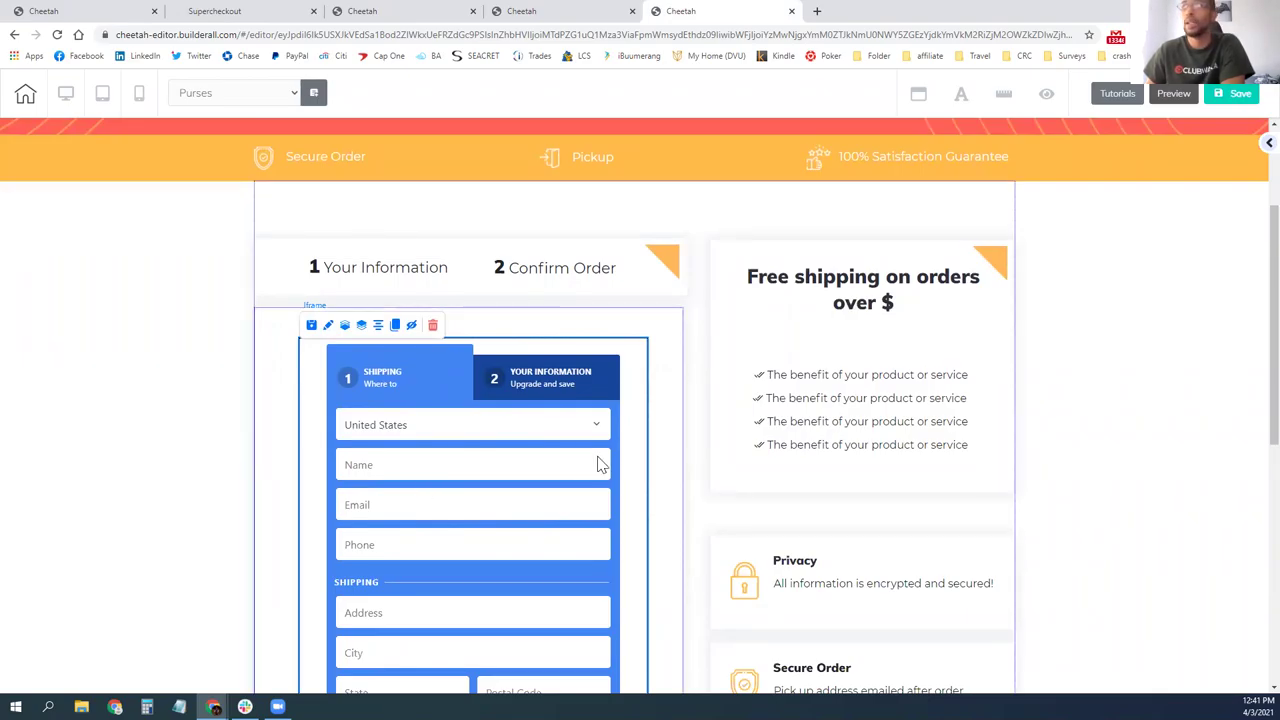
scroll(506, 554, down, 2)
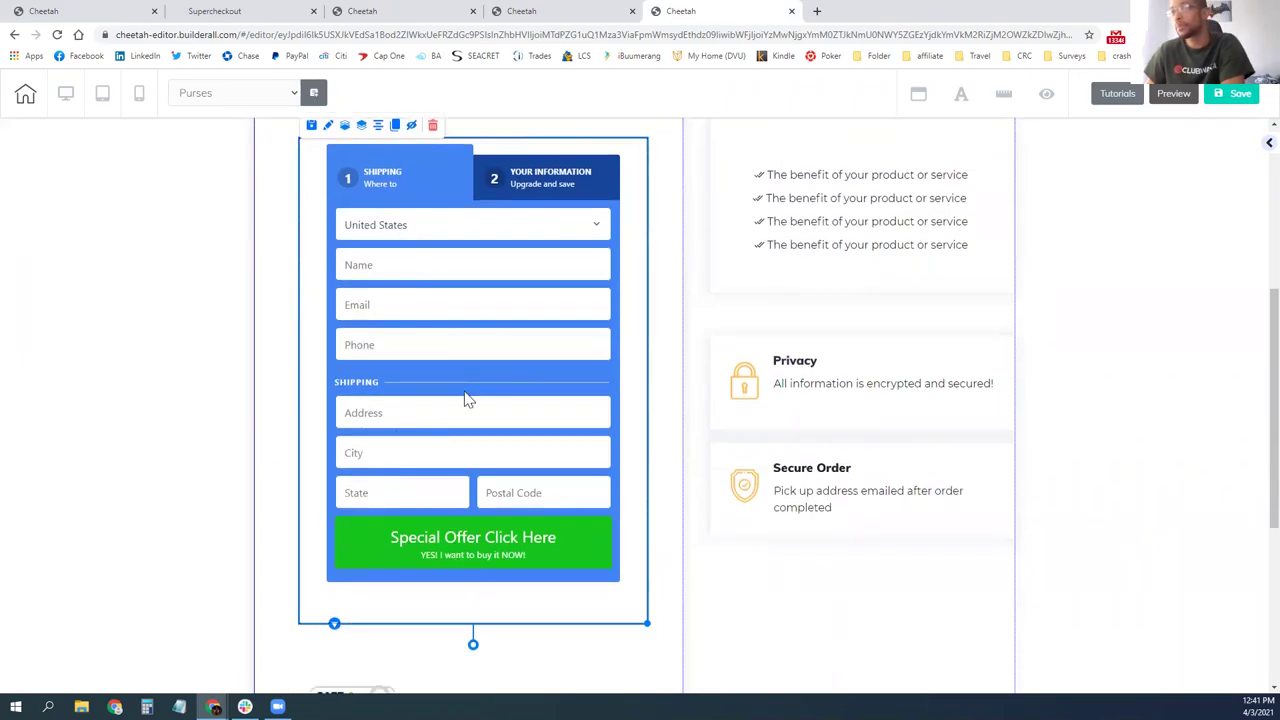
scroll(408, 407, up, 3)
scroll(458, 503, down, 3)
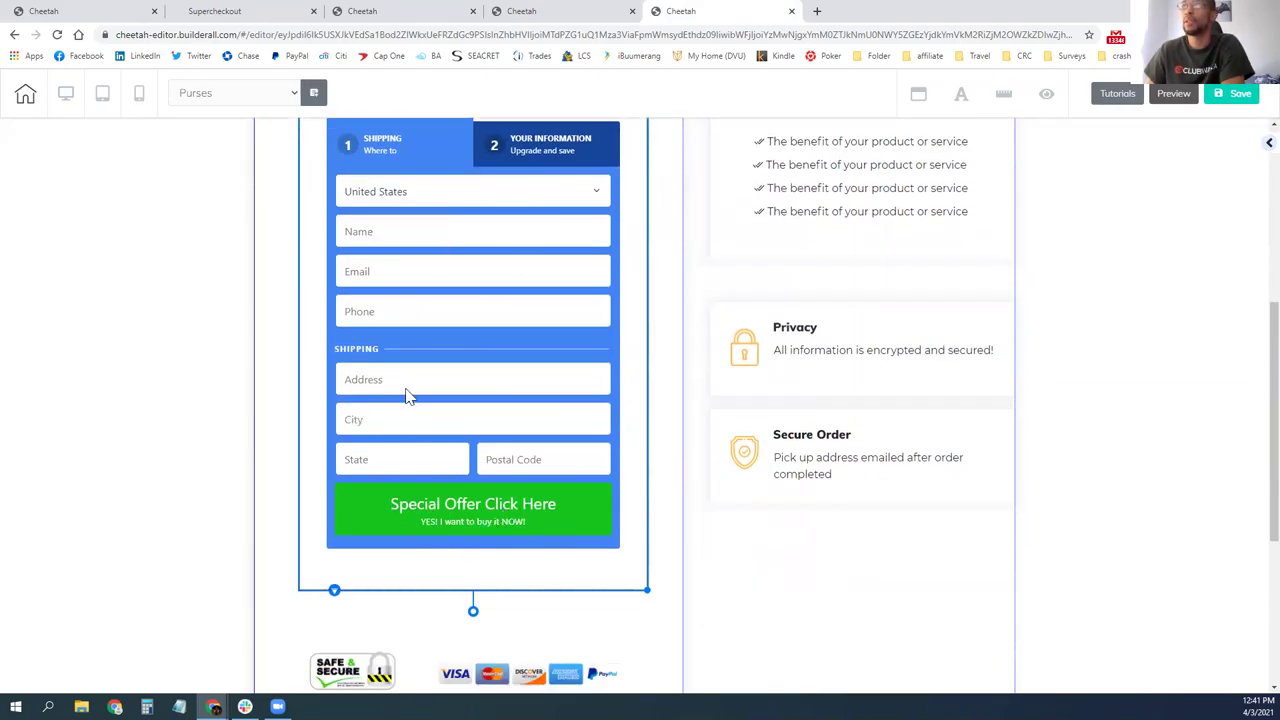
- Copy the Red Fur Slides Thank You Page link from Supercheckout, check it in a new browser tab, and close the tab and the links
click(362, 11)
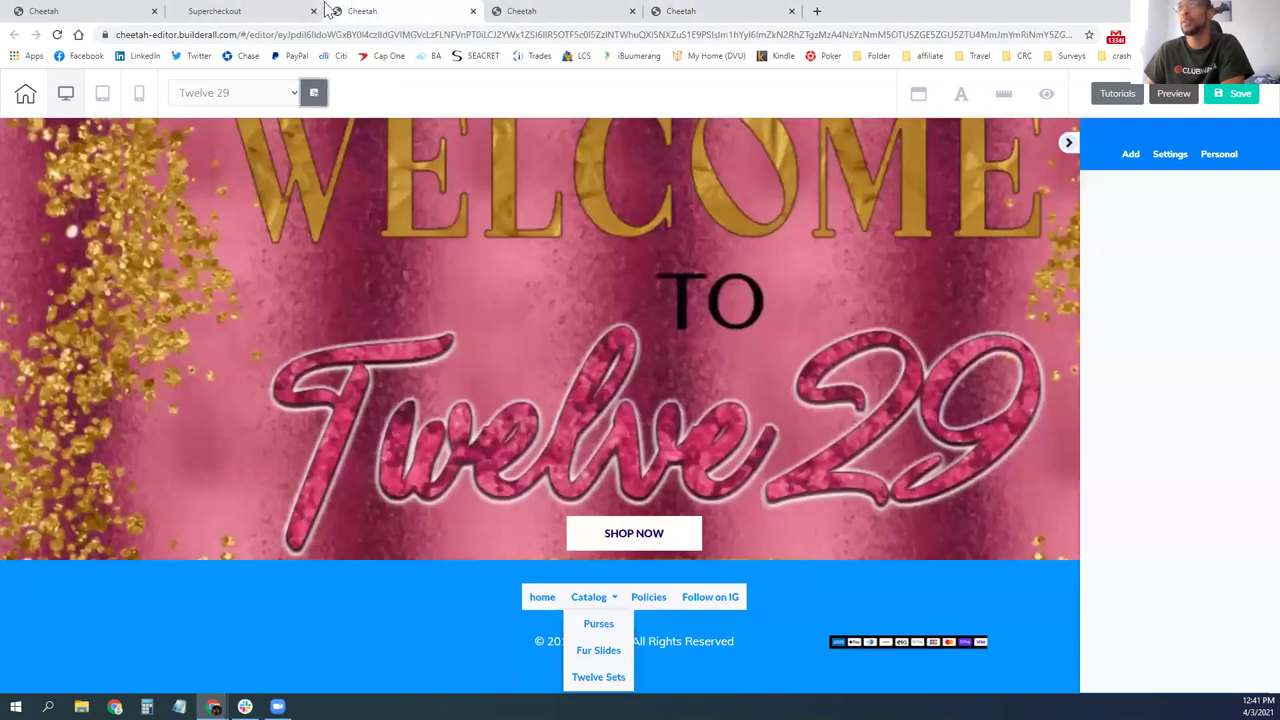
click(248, 14)
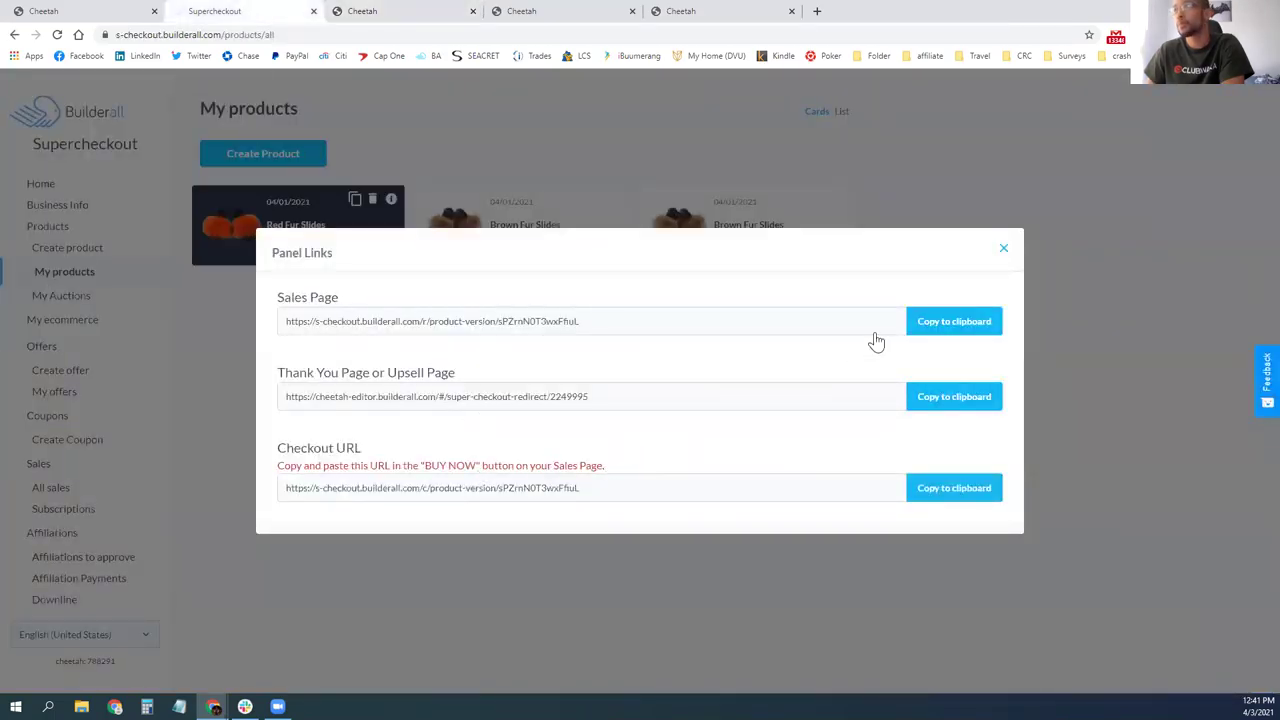
click(948, 400)
click(817, 11)
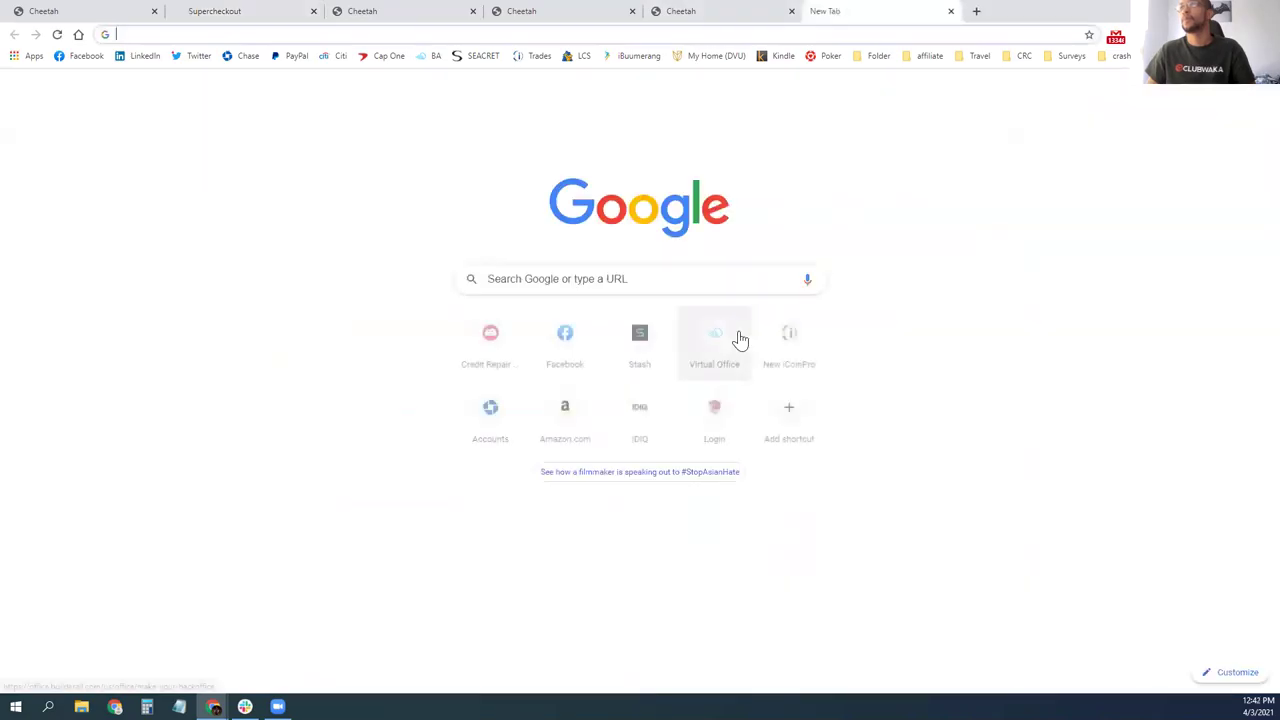
text(https://cheetah-editor.builderall.com/#/super-checkout-redirect/2249995)
key(Return)
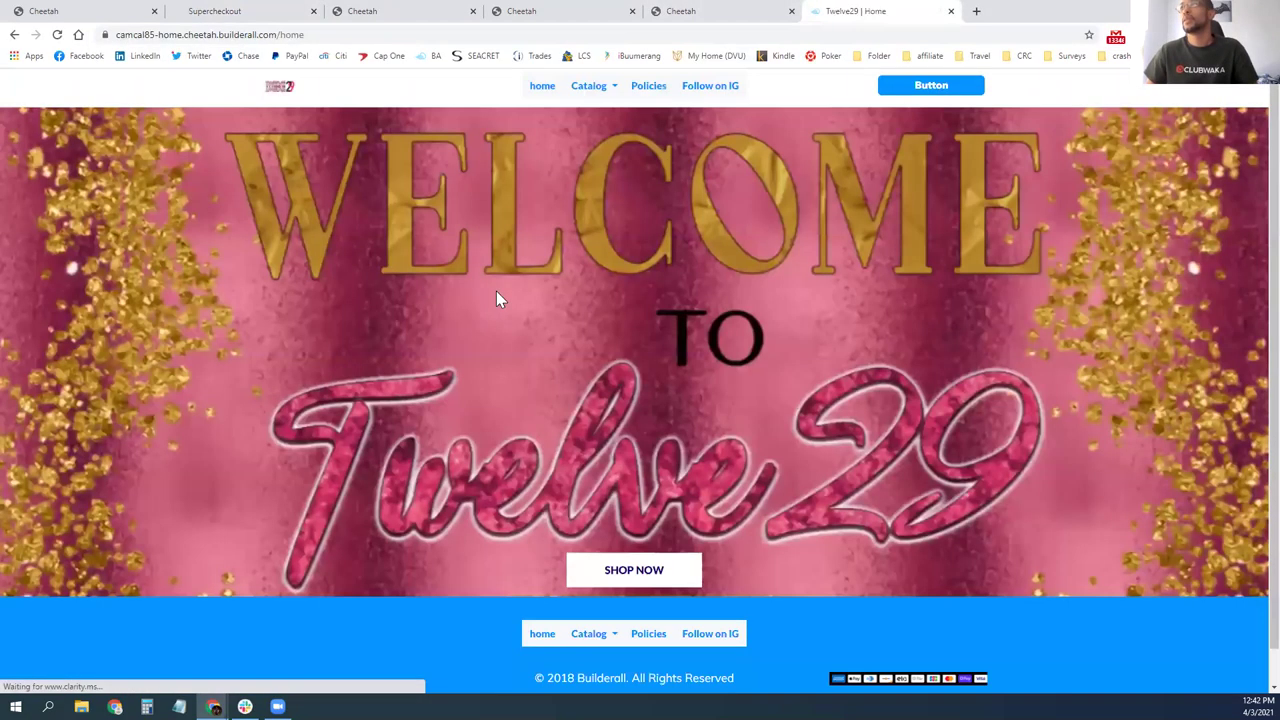
scroll(541, 404, down, 1)
scroll(478, 476, up, 1)
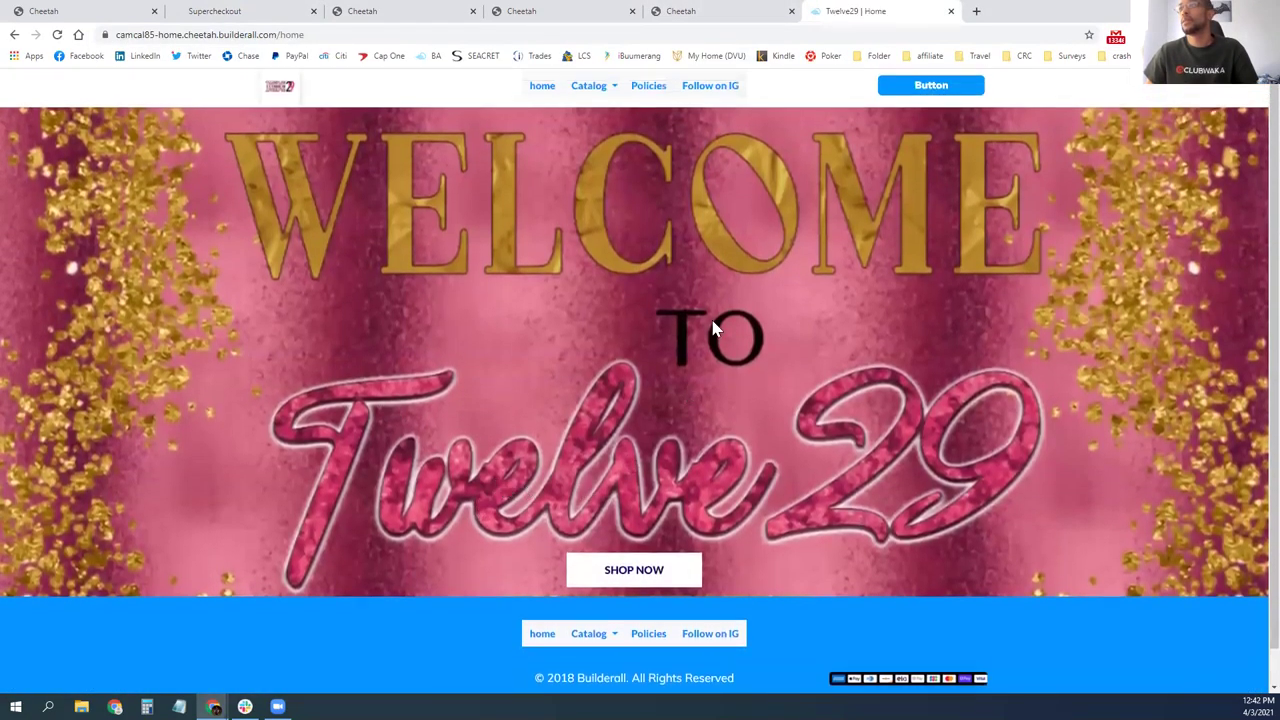
click(950, 12)
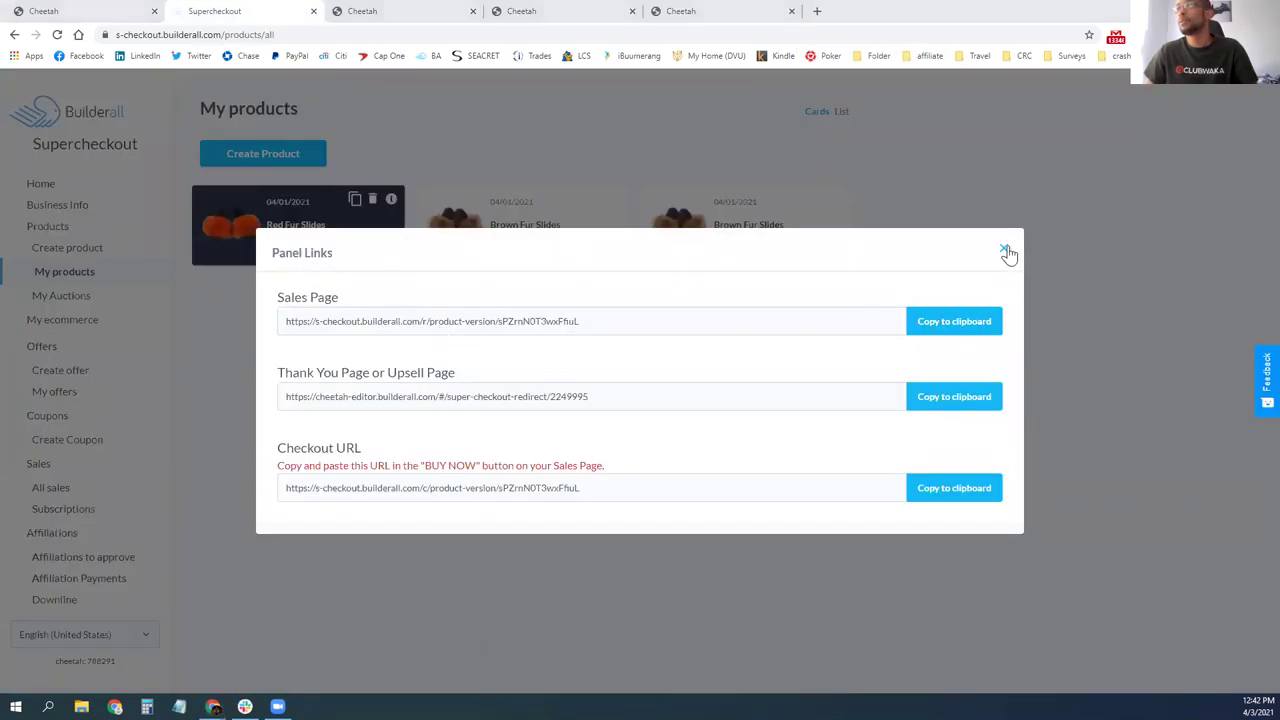
click(1003, 252)
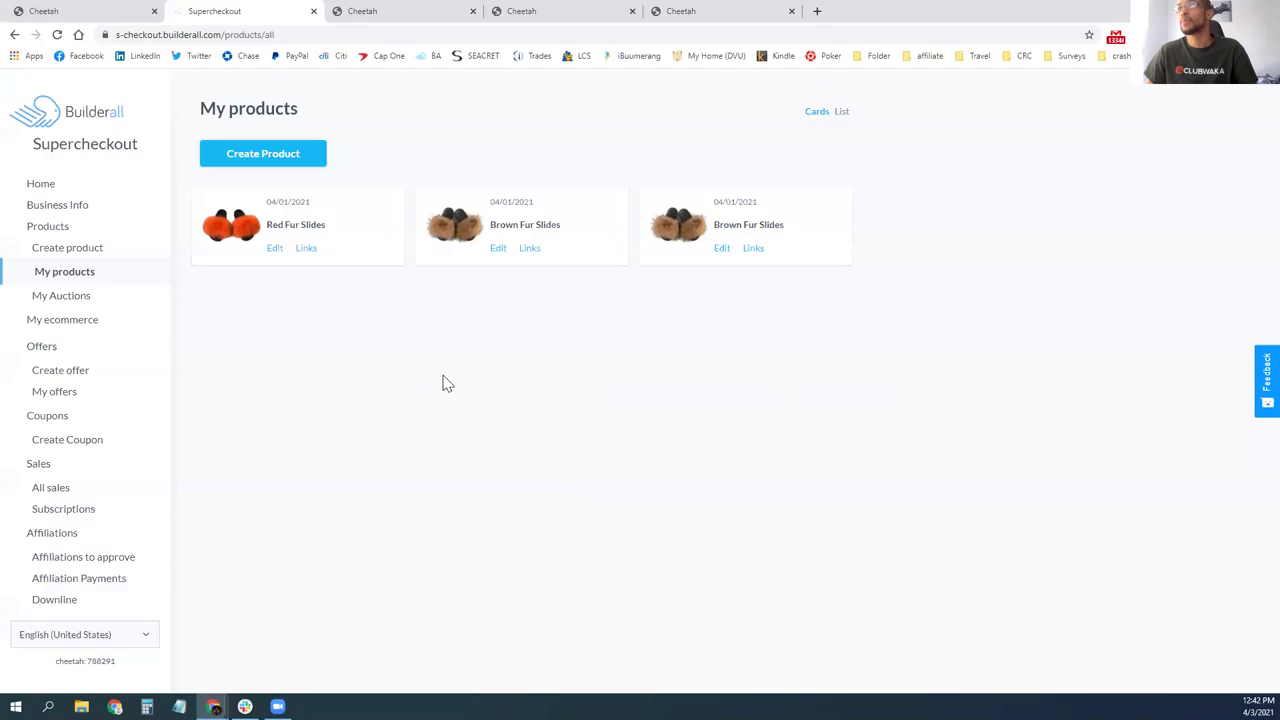
- Return to the editor tab with the Purses checkout page and look over its header and embedded form
click(380, 10)
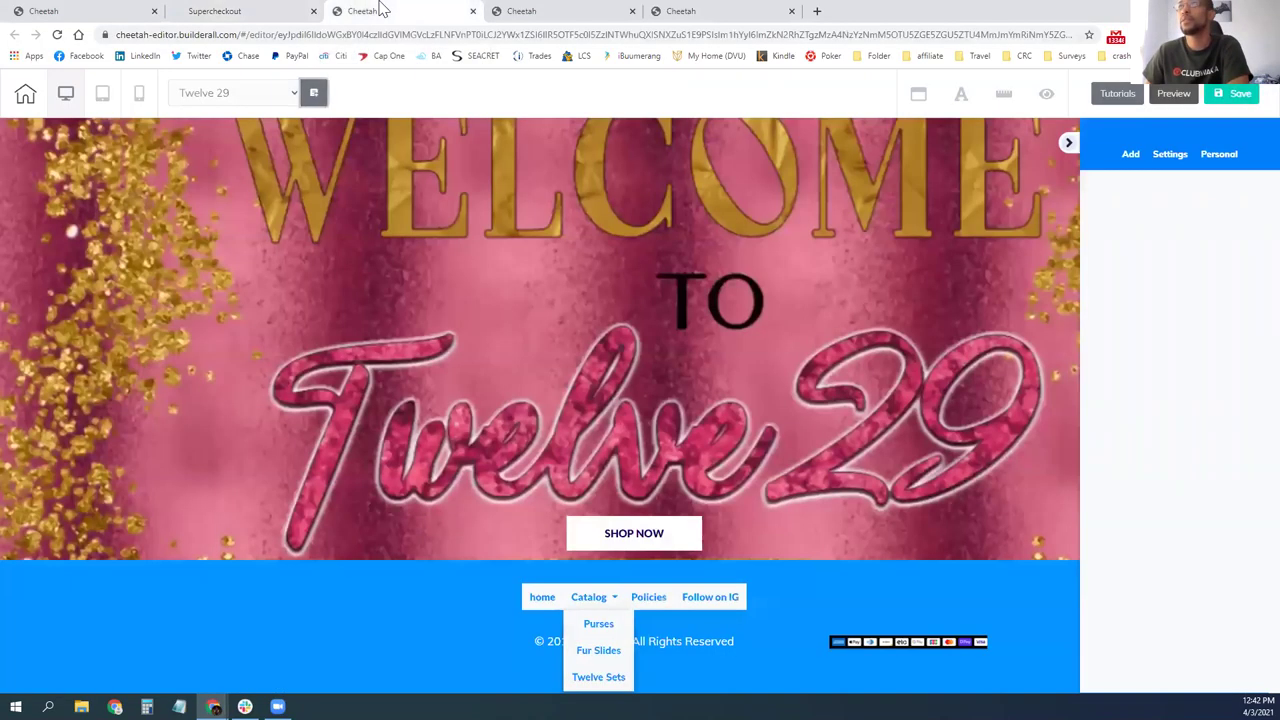
click(521, 10)
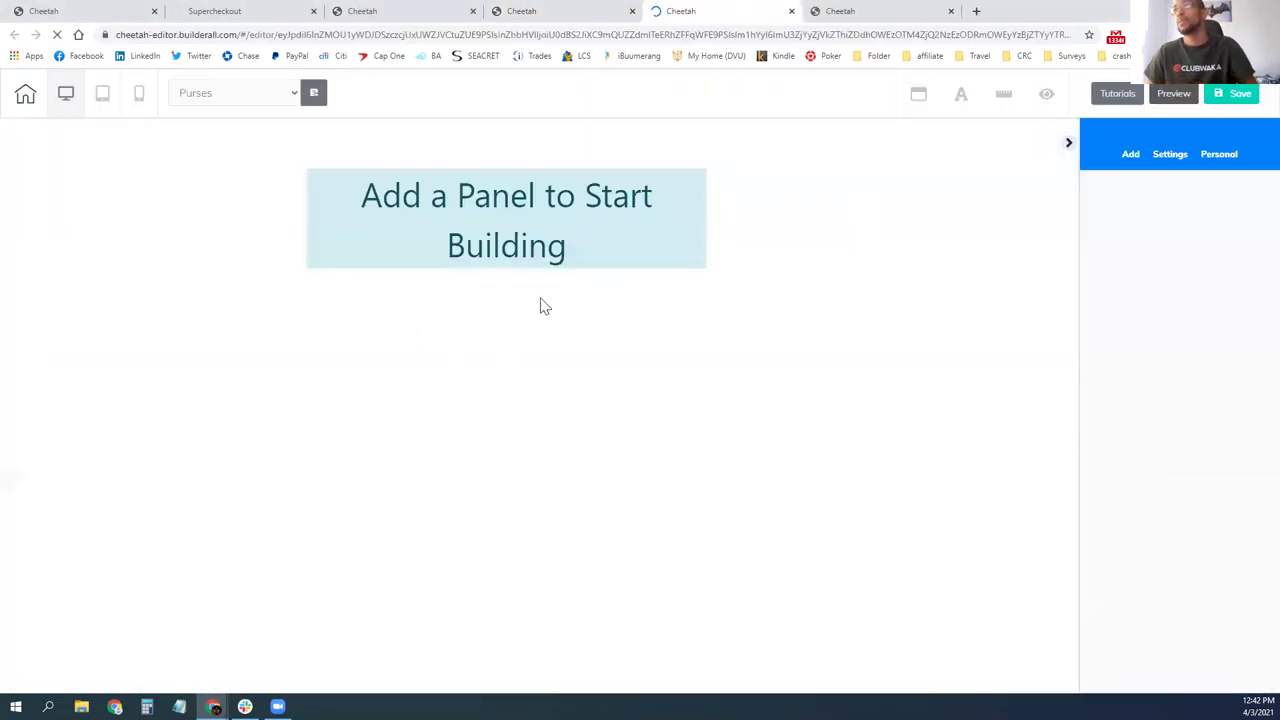
click(848, 14)
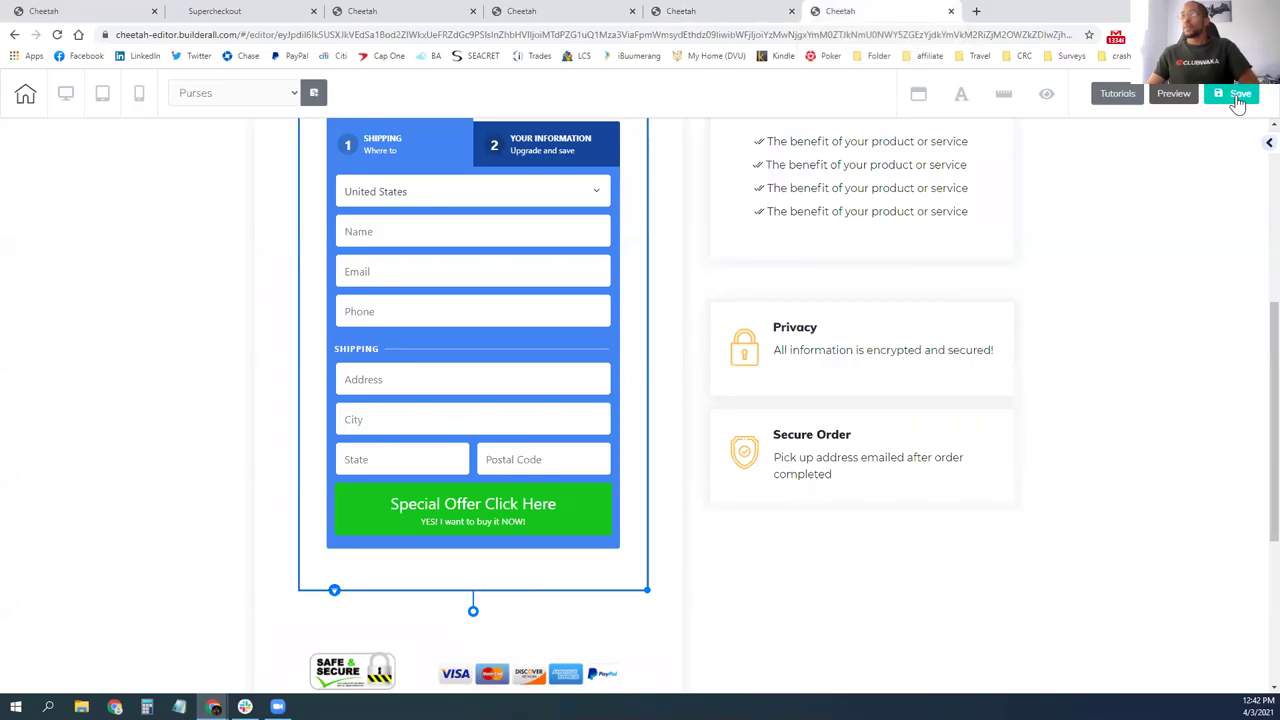
click(292, 94)
click(294, 97)
scroll(214, 291, up, 5)
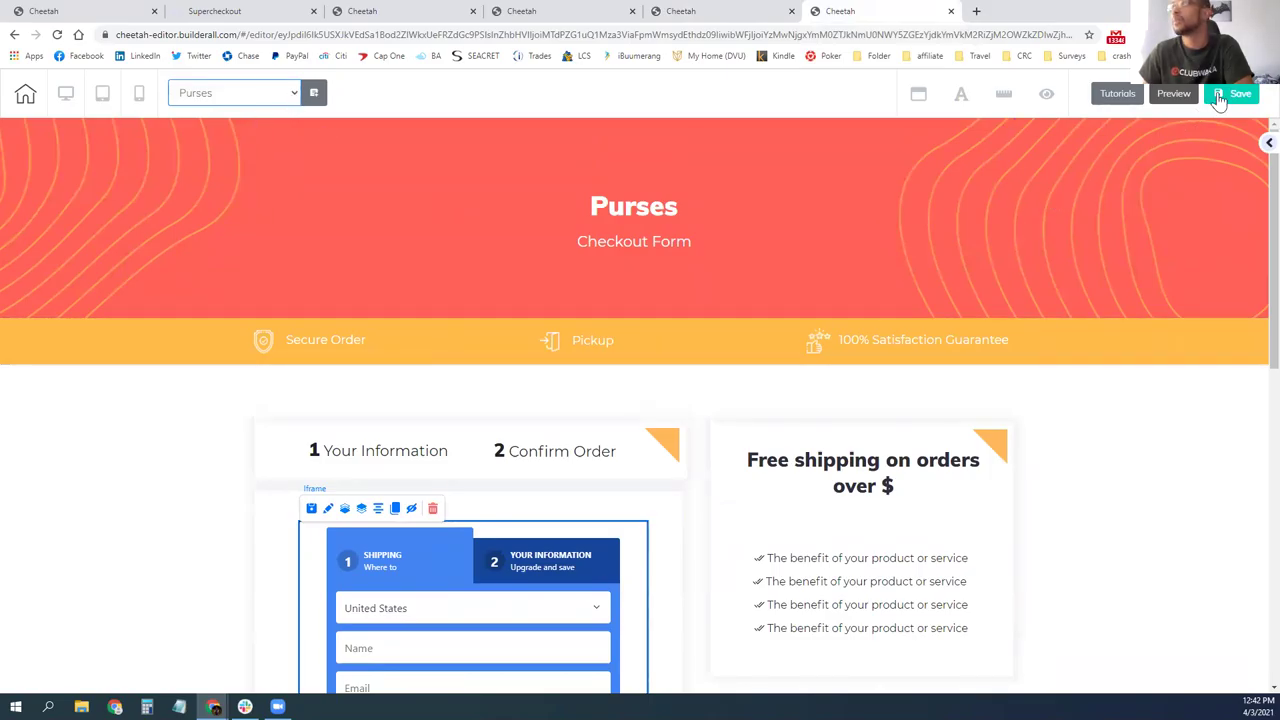
scroll(677, 397, down, 4)
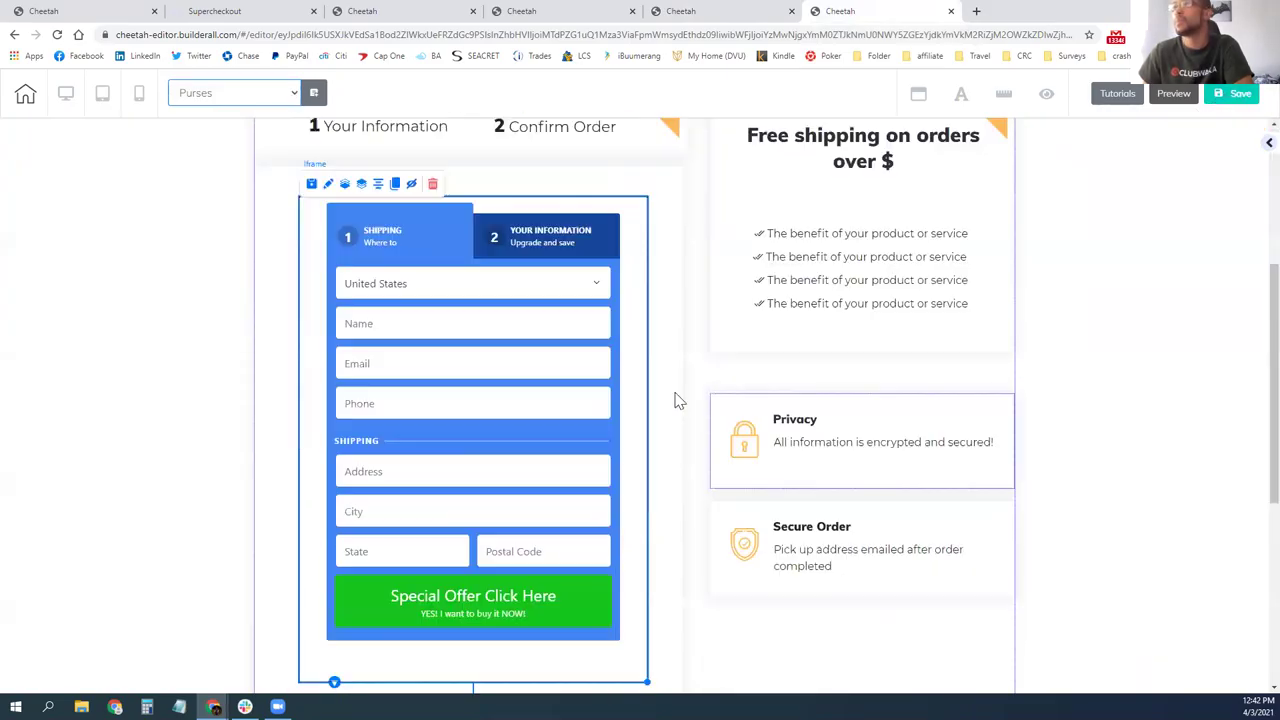
- Switch to Supercheckout and copy the Checkout URL from the Red Fur Slides product links
click(225, 11)
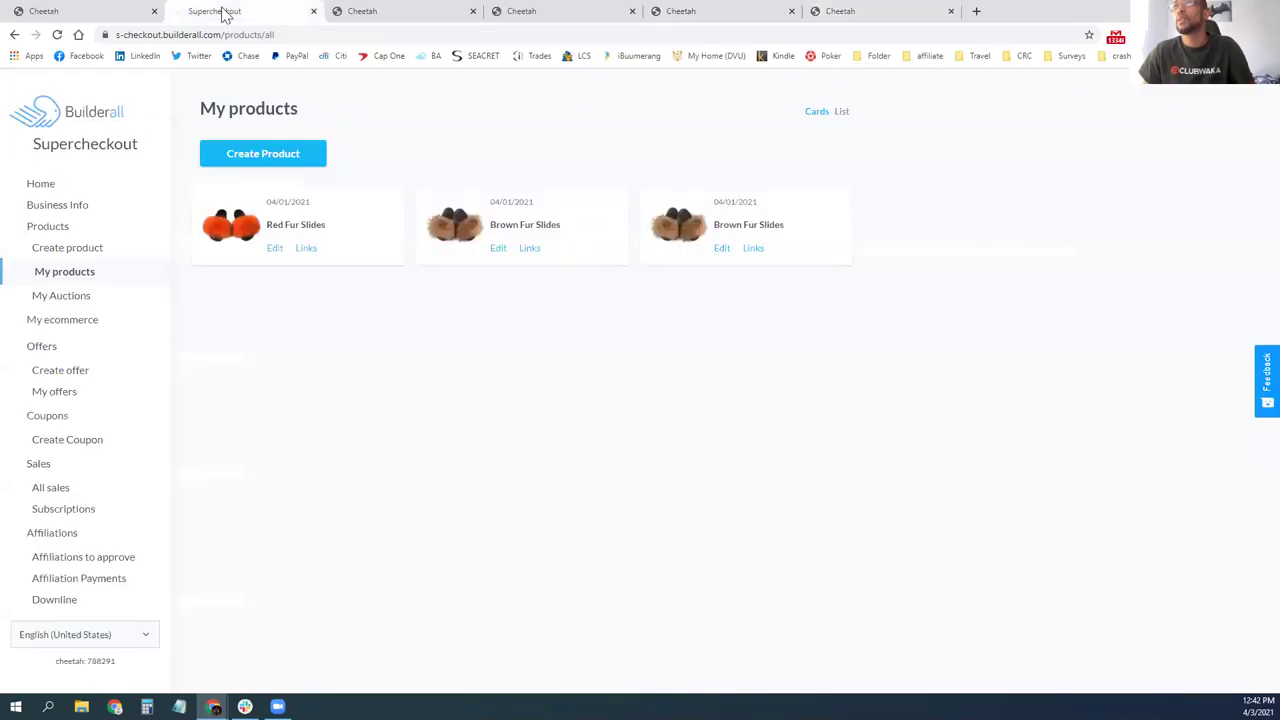
click(306, 250)
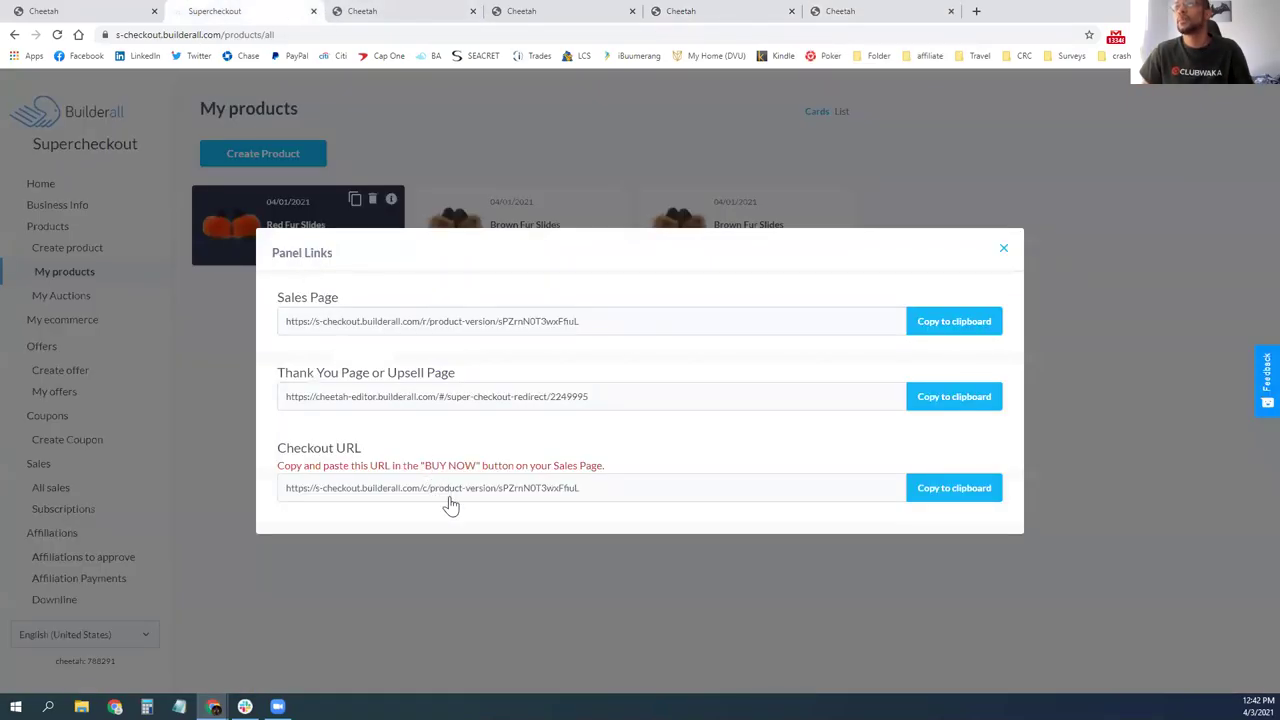
click(985, 488)
- Switch the editor tab holding the blank Purses page to the Fur Slides page without saving
click(740, 11)
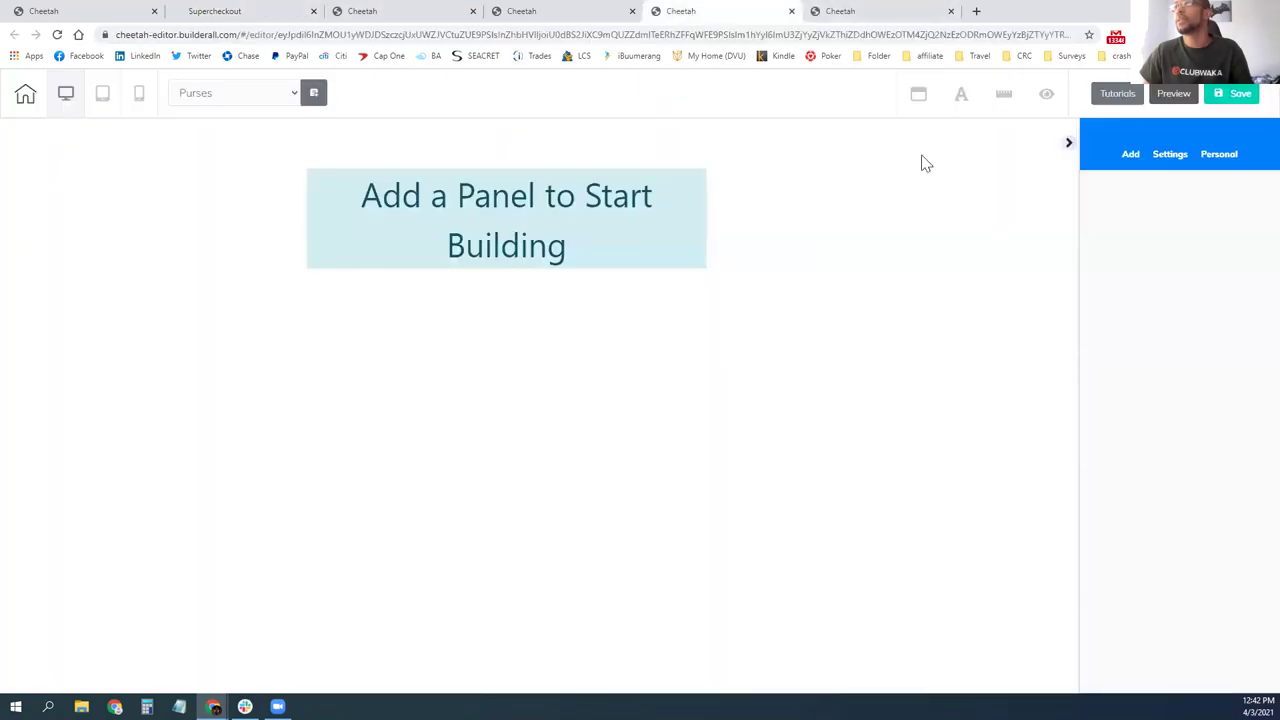
click(294, 93)
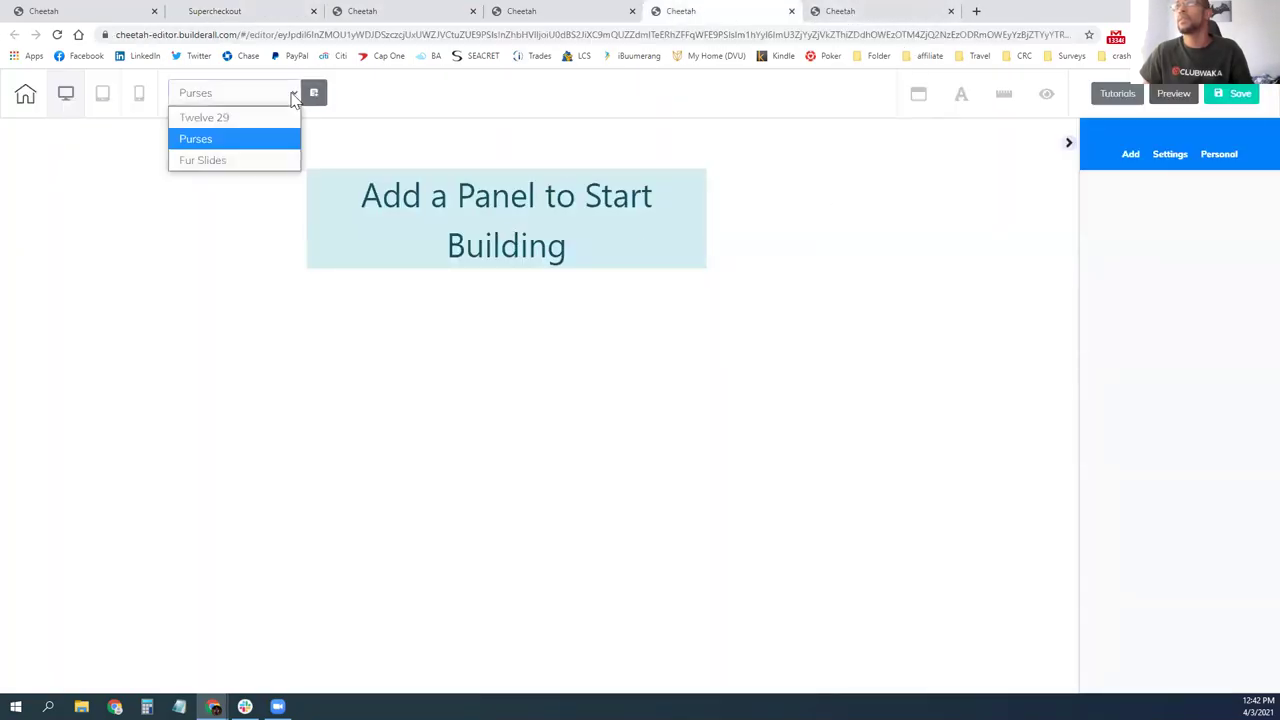
click(248, 163)
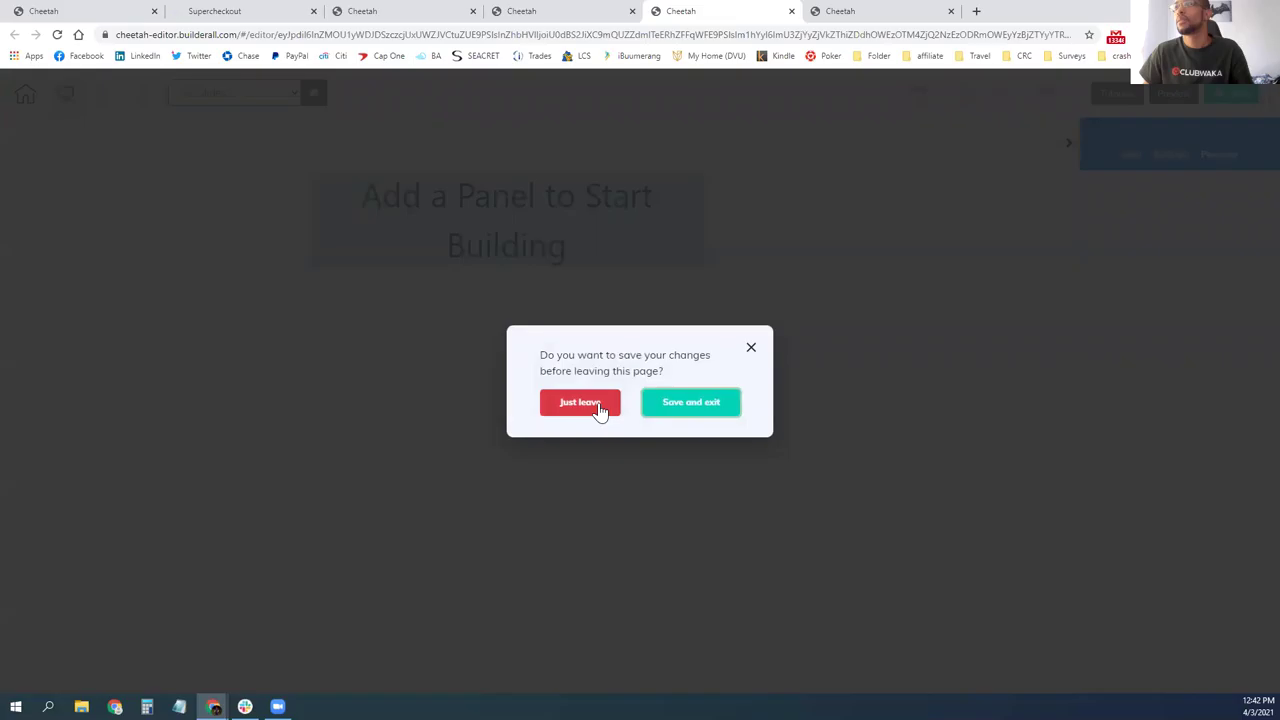
click(600, 403)
- Return to the editor tab with the Purses checkout page and save it without publishing the site
click(850, 11)
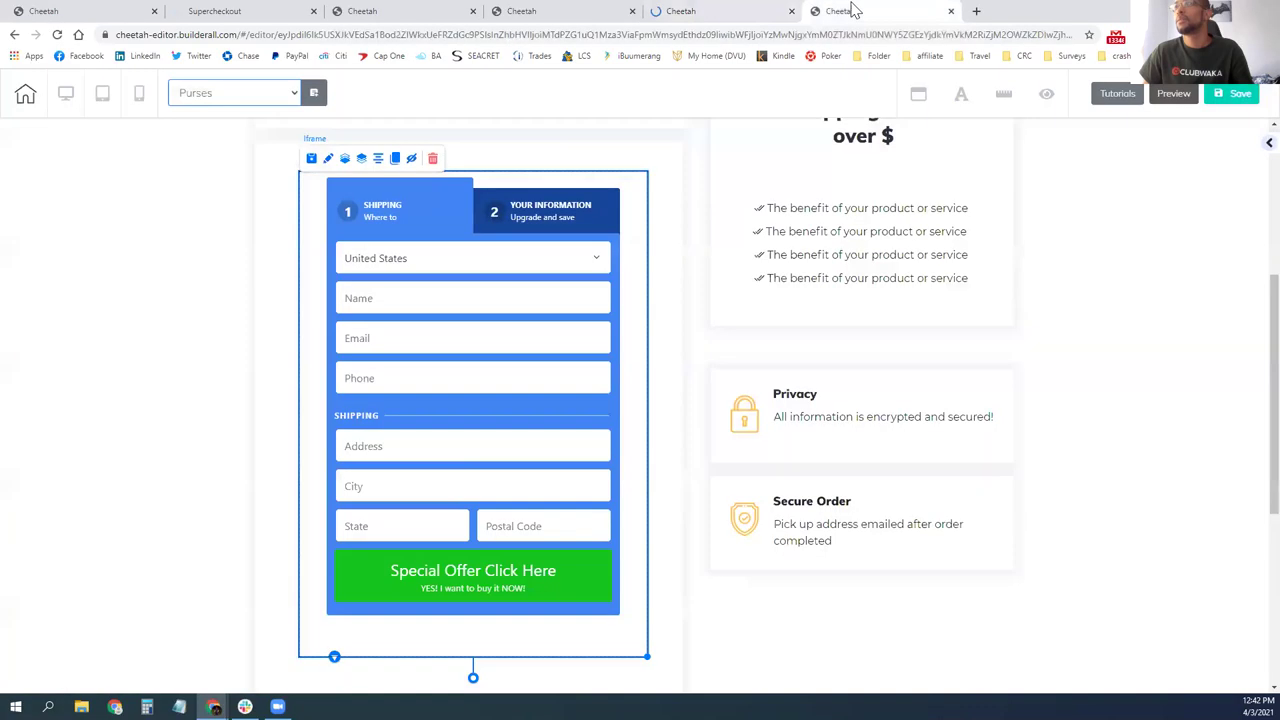
click(1243, 96)
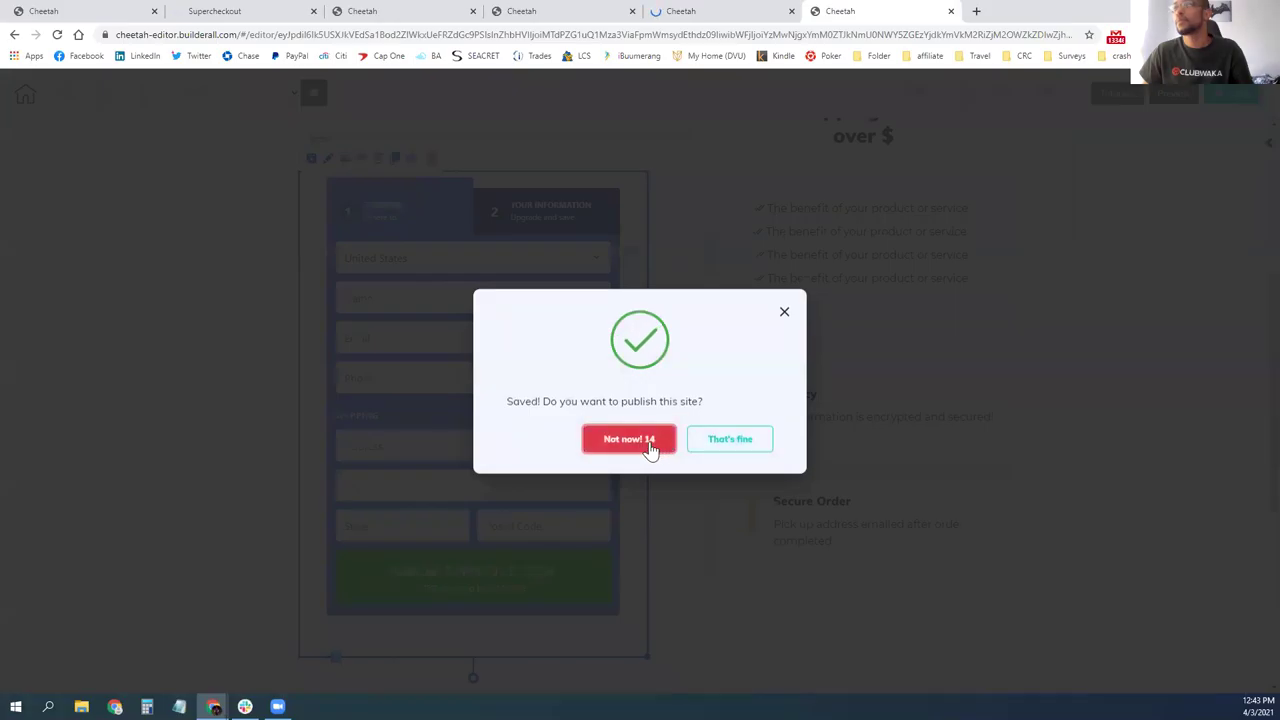
click(651, 450)
- Switch from the Purses page to the Fur Slides page, saving the changes on exit
click(276, 95)
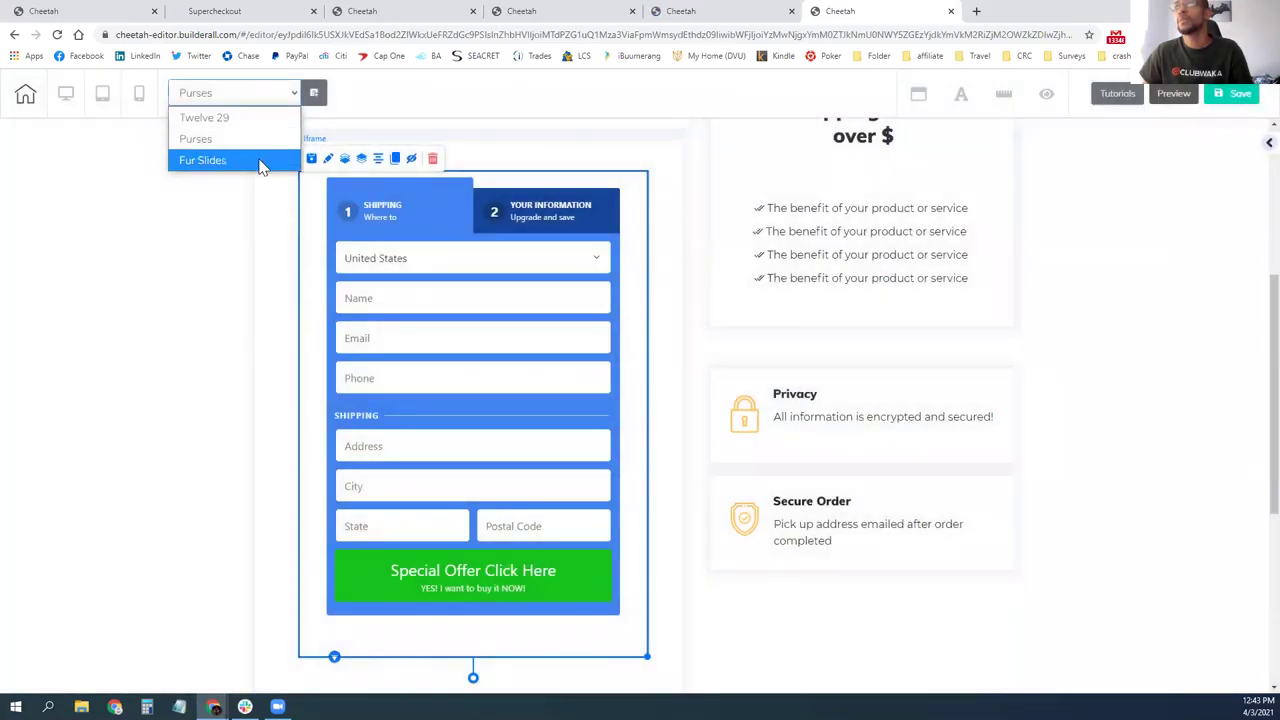
click(203, 160)
click(709, 411)
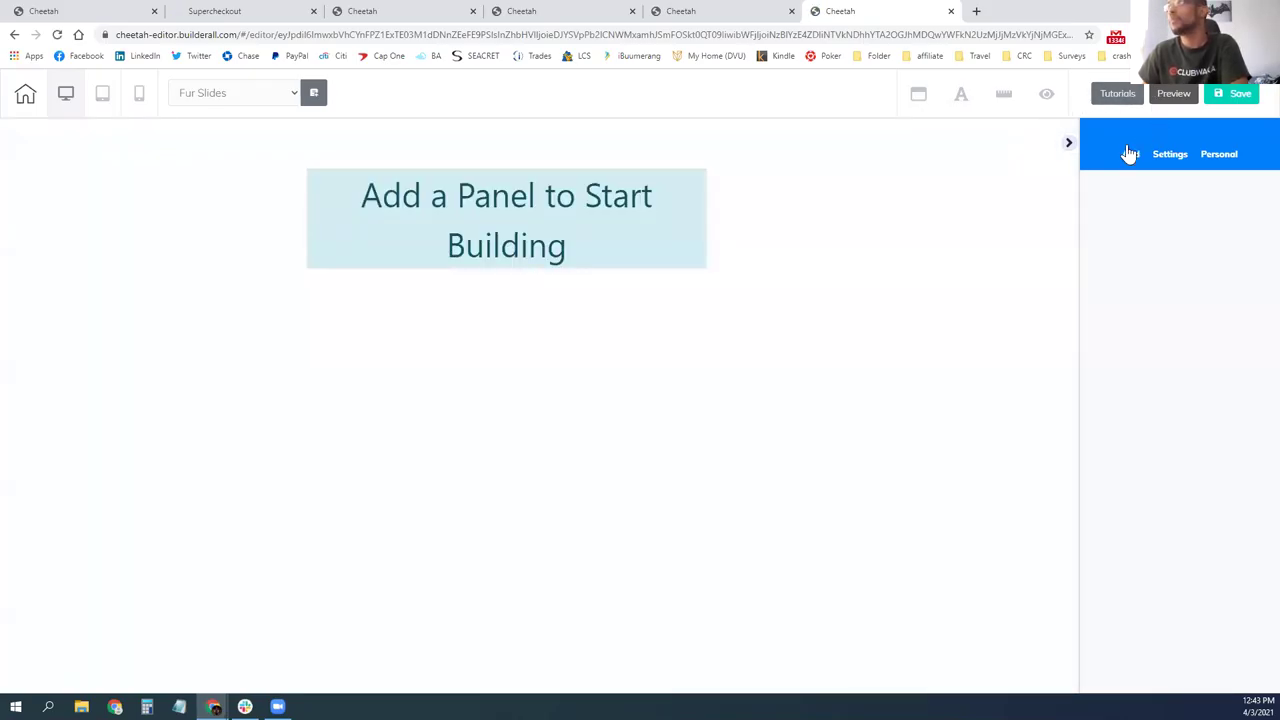
- Add the Agency Checkout Page panel template to the blank Fur Slides page and look over the inserted layout
click(1129, 152)
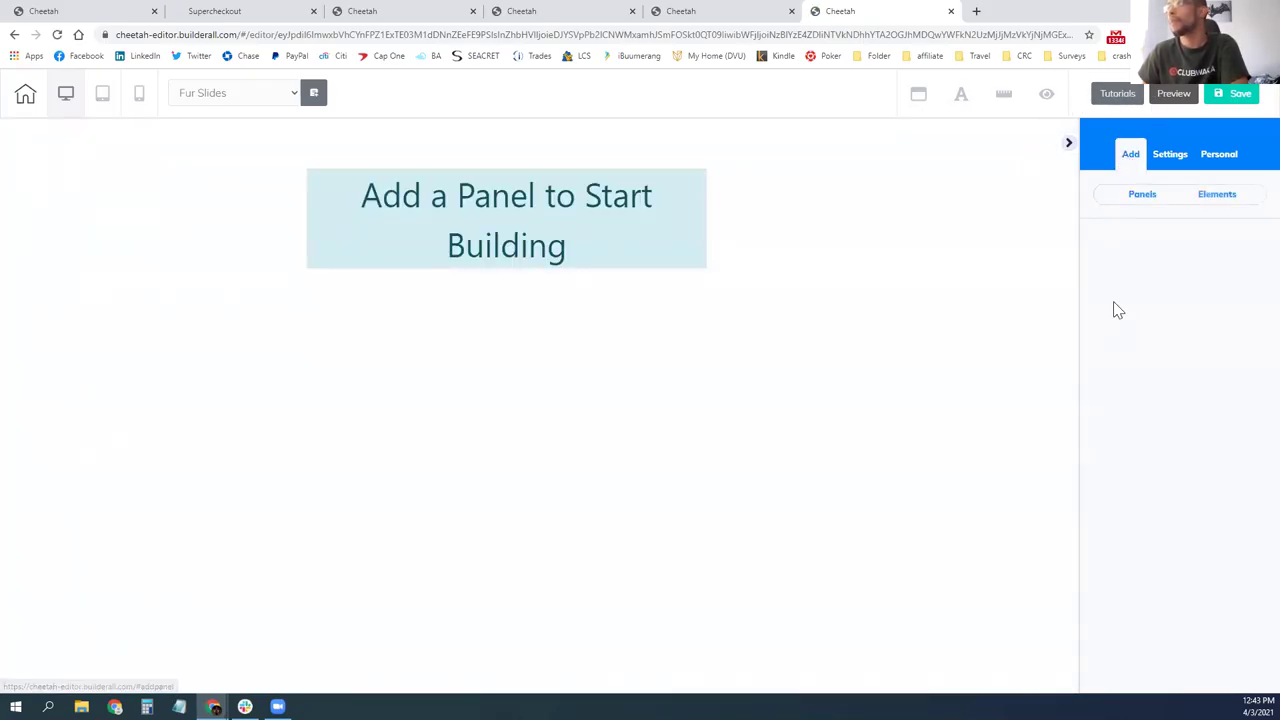
click(1128, 202)
scroll(1141, 515, down, 3)
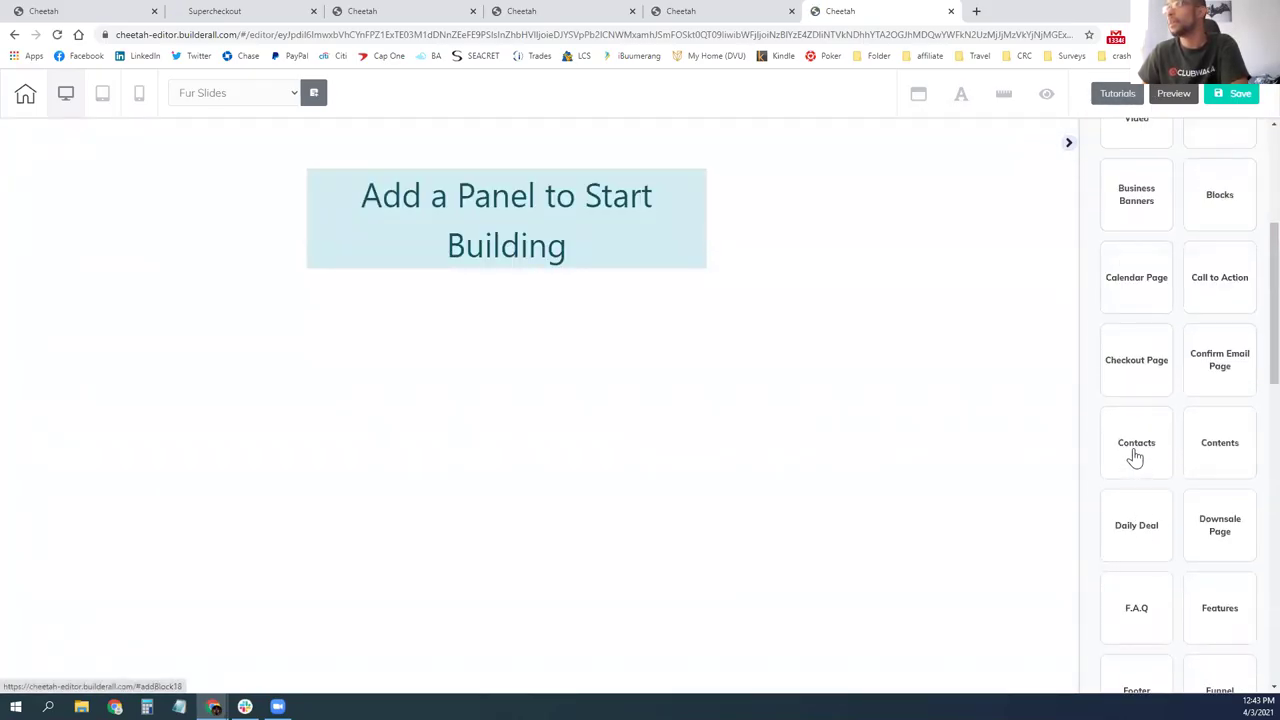
click(1129, 372)
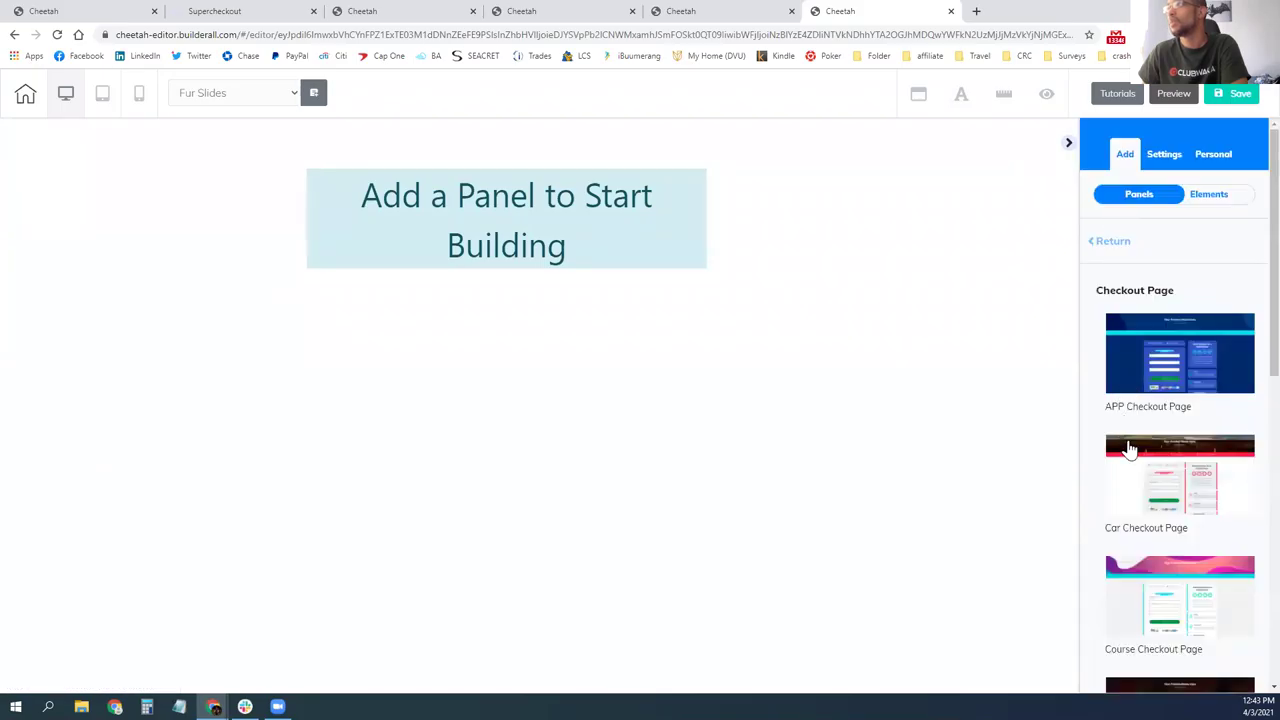
scroll(1183, 408, down, 8)
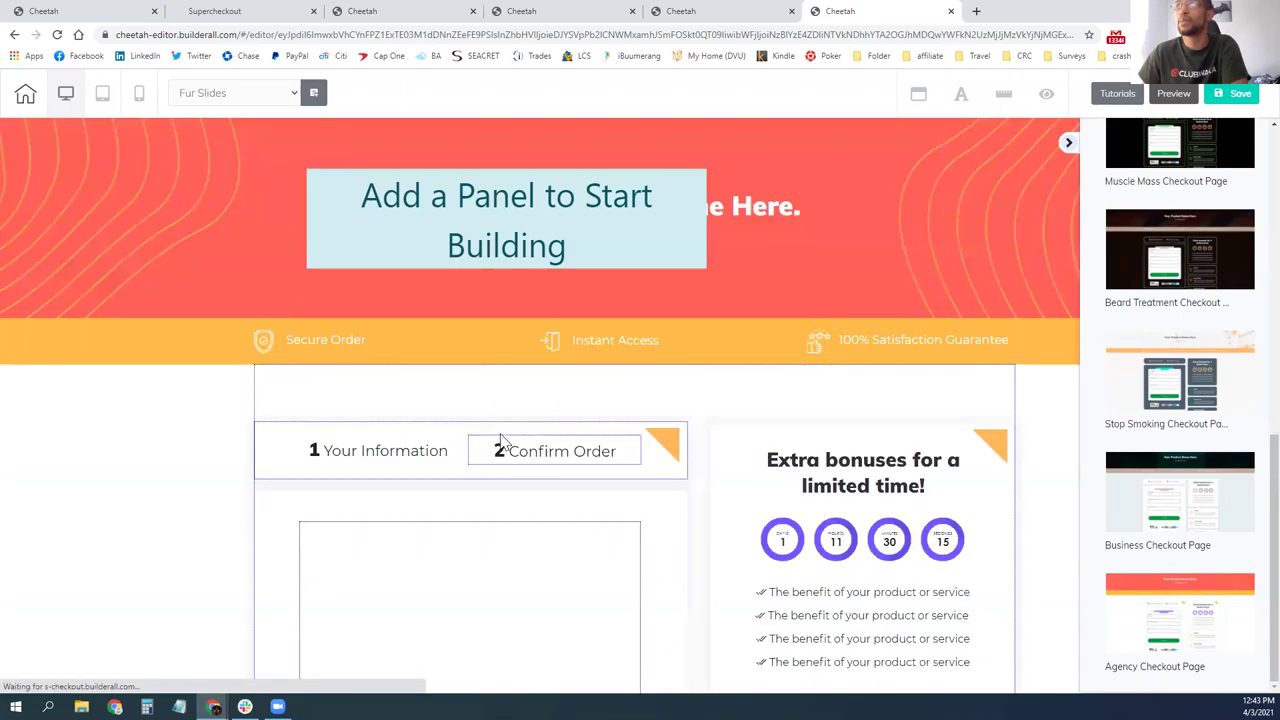
scroll(517, 491, down, 4)
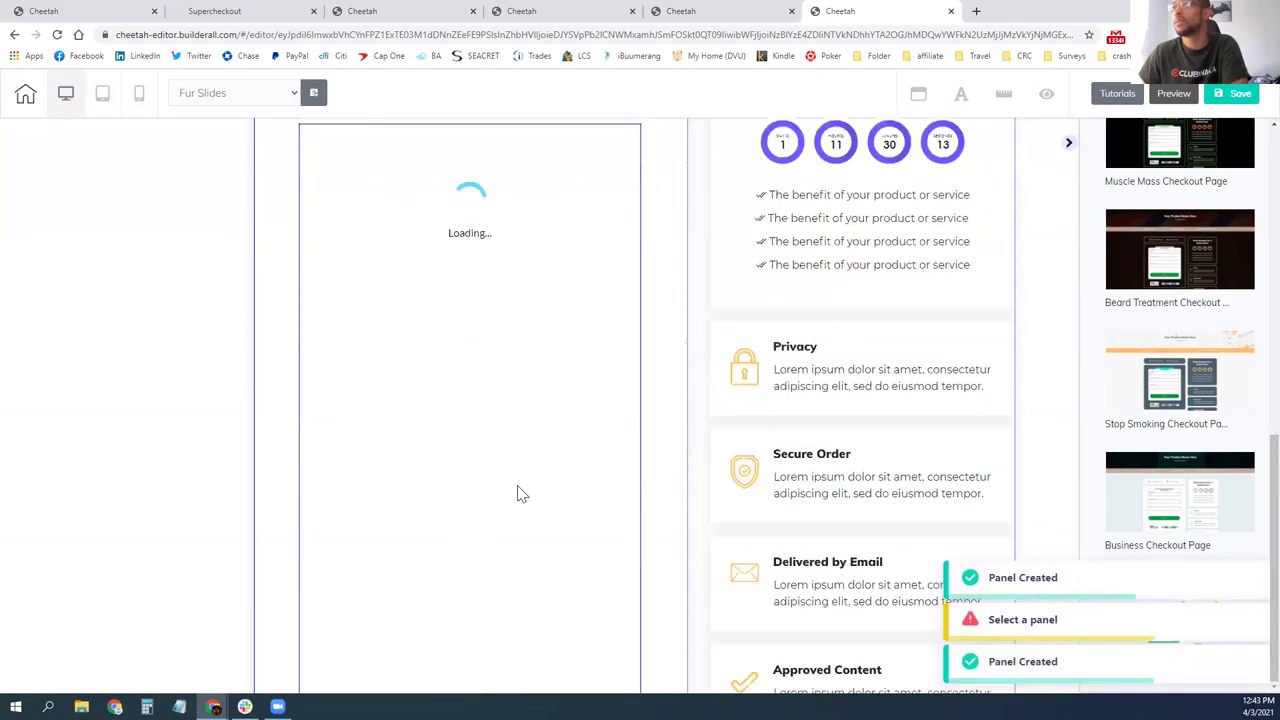
- Delete the duplicate red product-name header panel from the Fur Slides page
scroll(517, 491, up, 5)
click(537, 300)
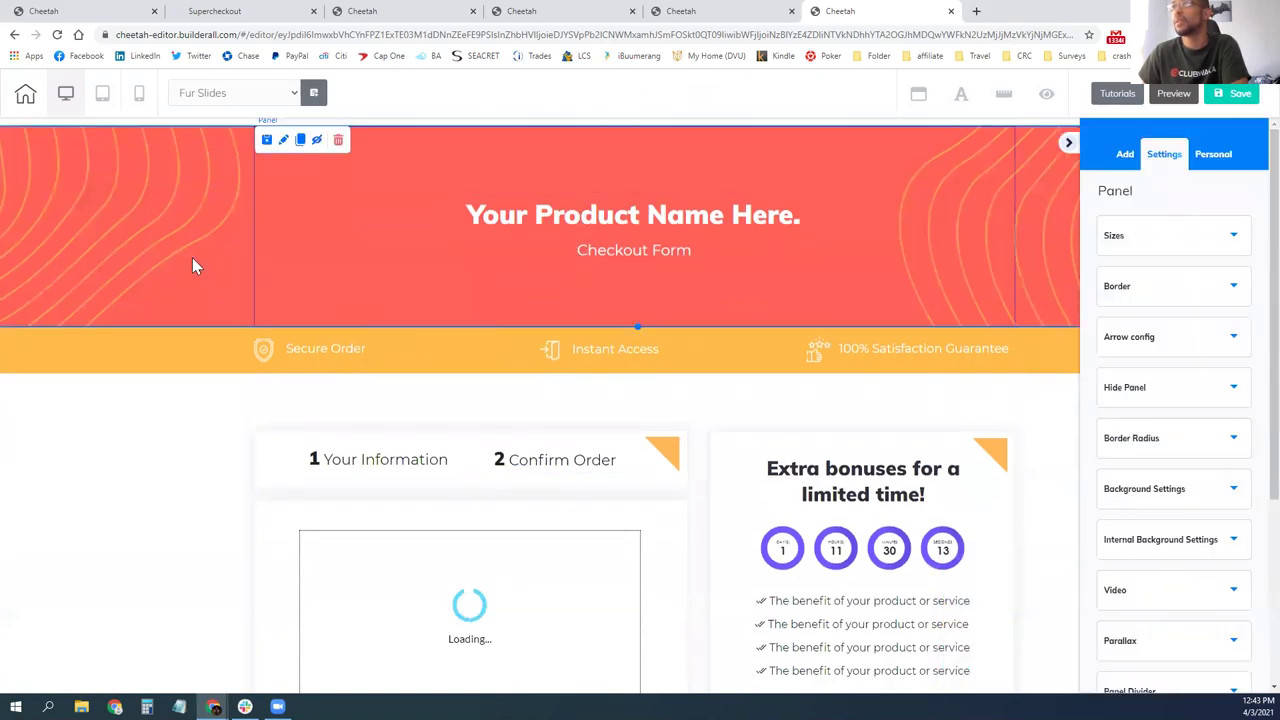
click(338, 140)
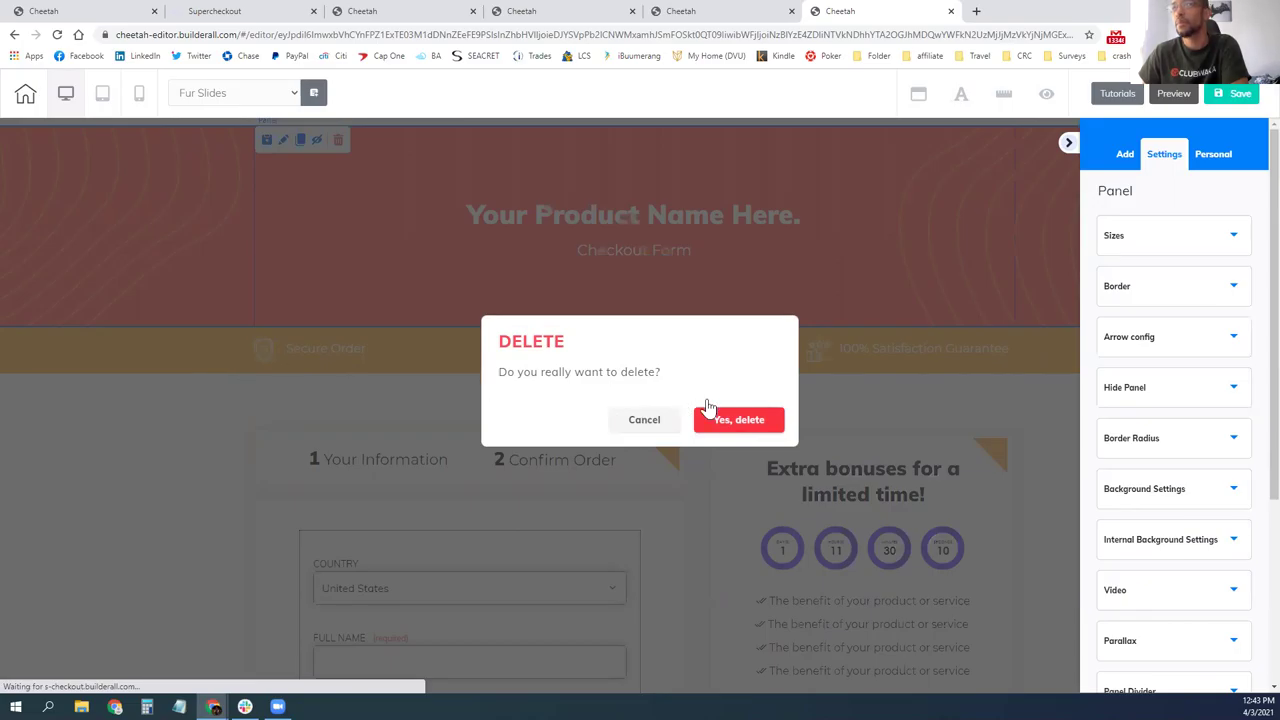
click(735, 421)
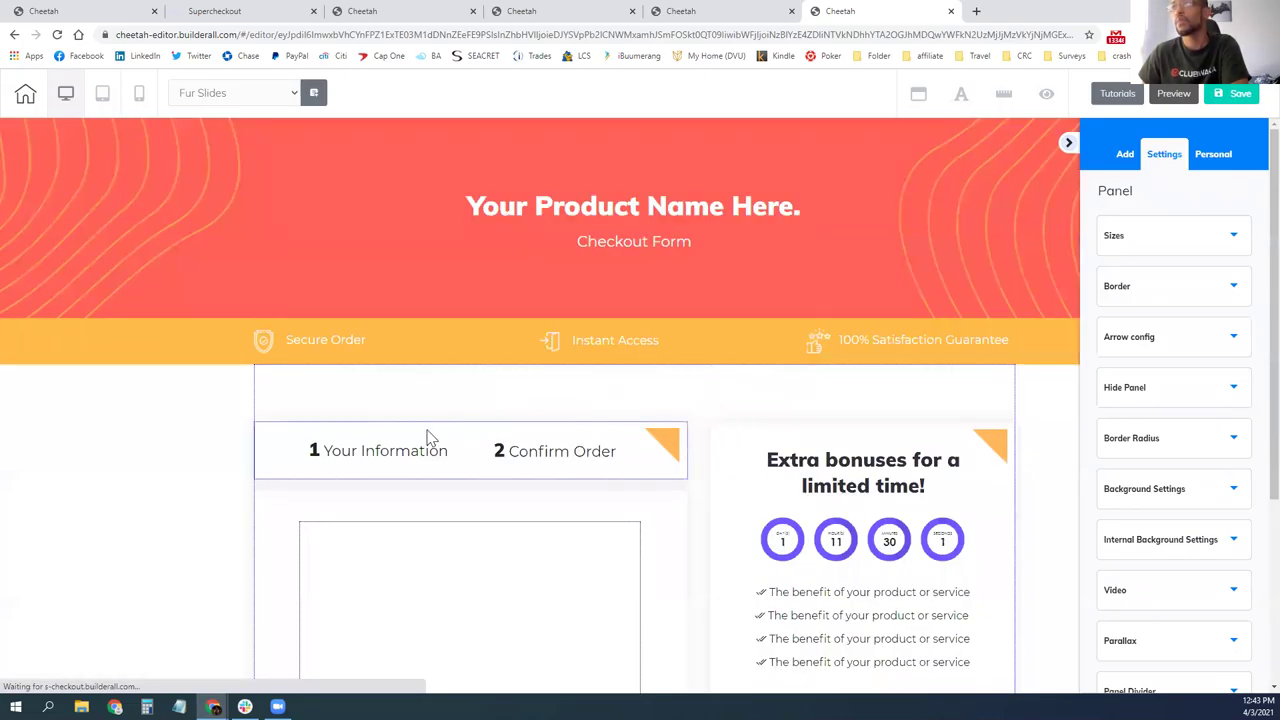
- Select the checkout form iframe in the first checkout panel and clear its Embed Doc code
scroll(430, 434, down, 4)
scroll(449, 431, down, 5)
scroll(449, 431, up, 4)
click(445, 253)
scroll(423, 295, up, 2)
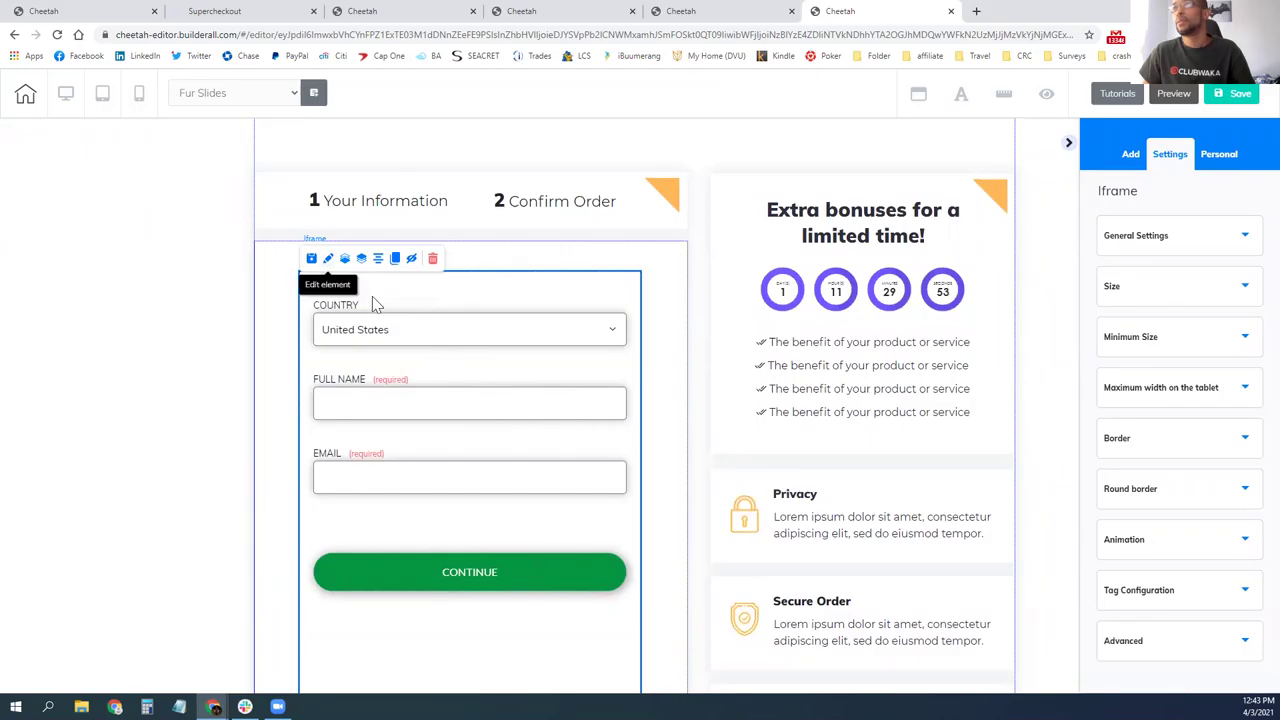
click(1203, 237)
click(1170, 430)
key(ctrl+a)
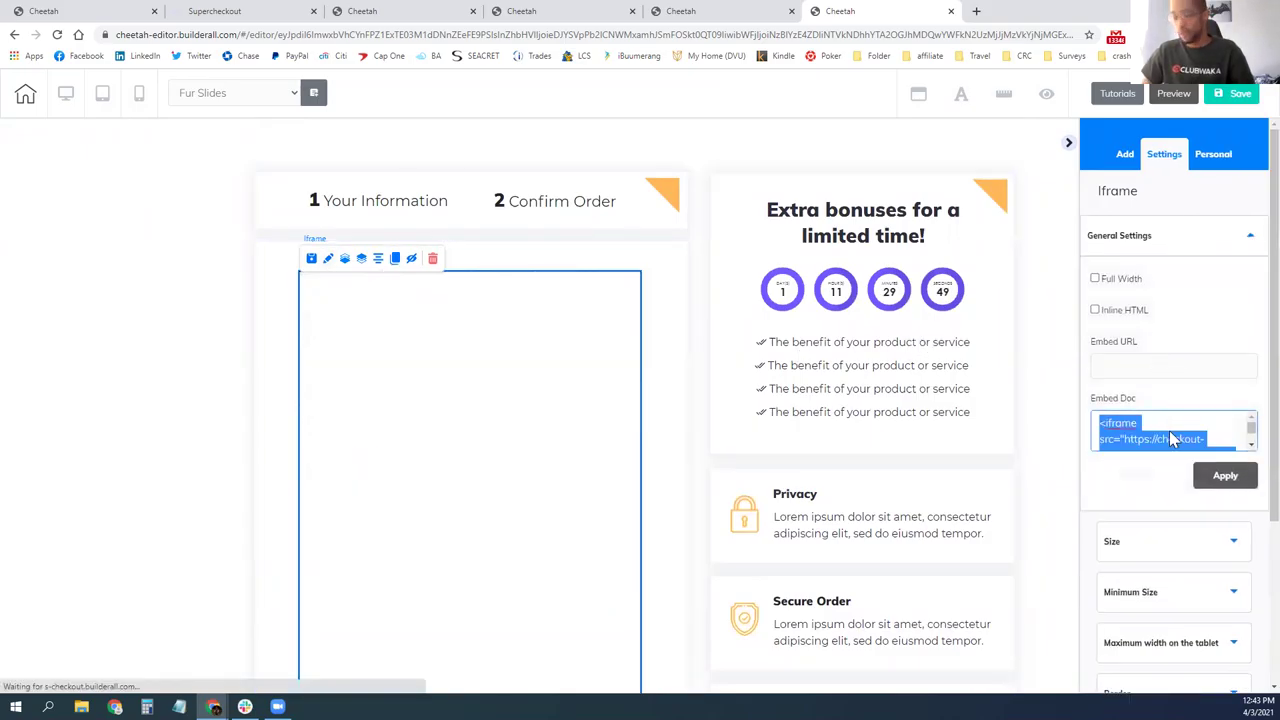
key(BackSpace)
- Paste the copied Supercheckout link as the iframe's Embed URL and apply it
click(1151, 367)
key(ctrl+v)
key(Tab)
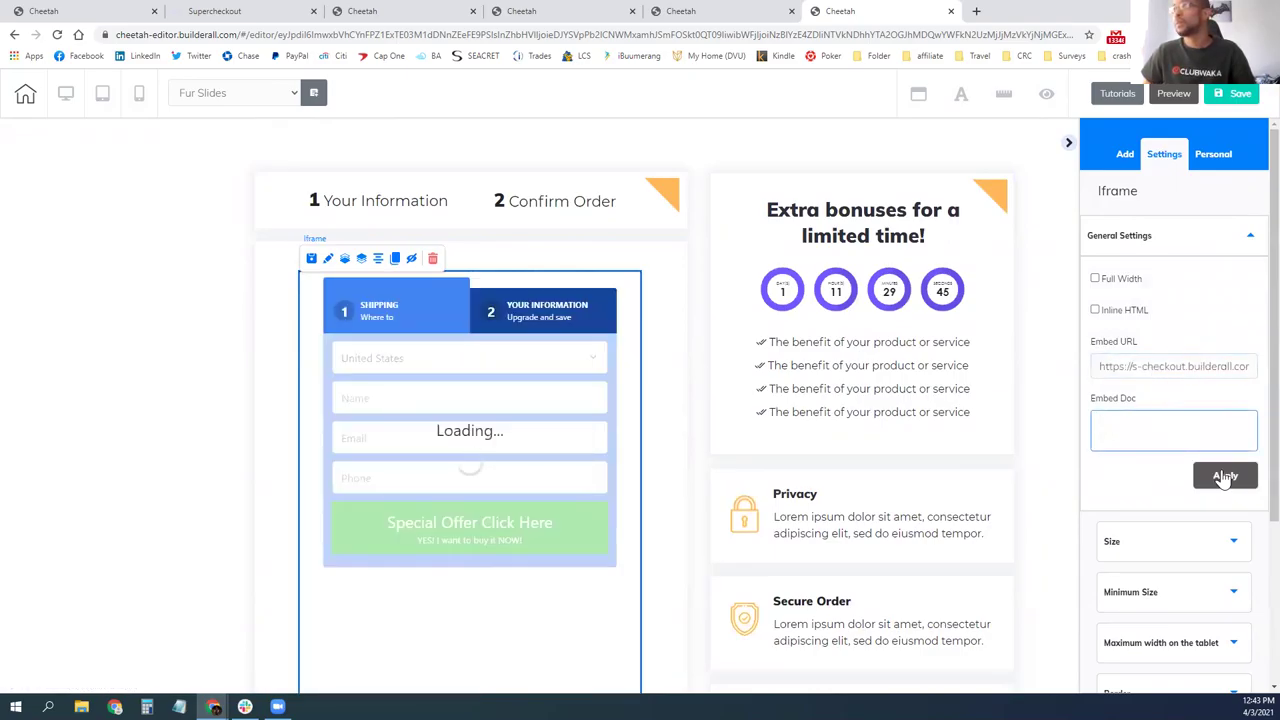
click(1227, 475)
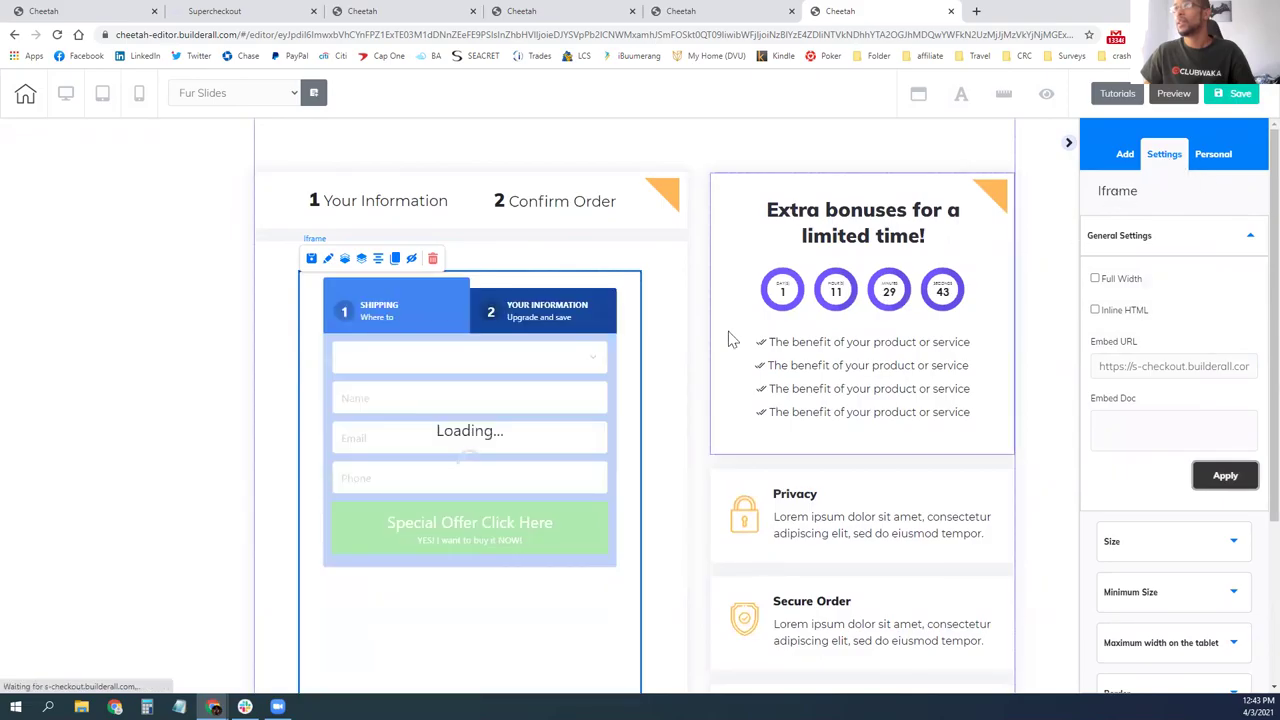
- Shorten the checkout iframe to end just below the order form and move the Safe & Secure and payment card badges up beneath it
scroll(410, 362, down, 2)
scroll(410, 362, down, 6)
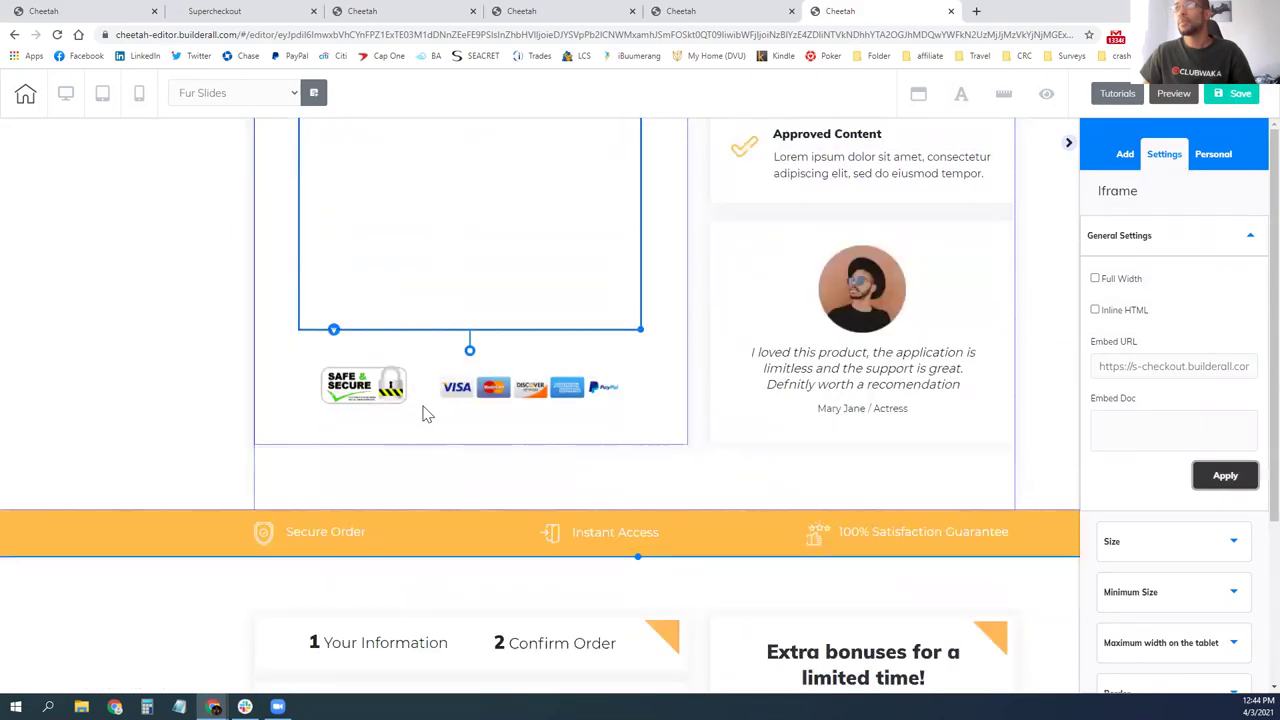
scroll(431, 417, up, 2)
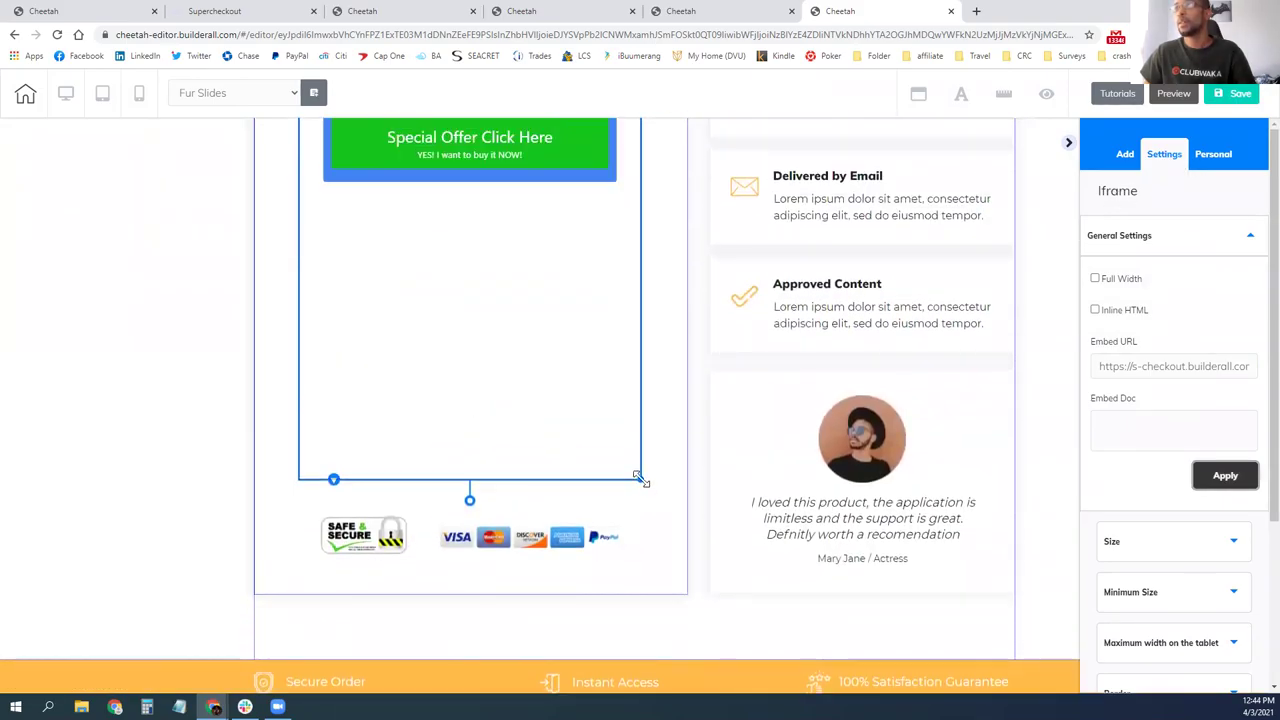
drag(639, 479, 627, 210)
drag(400, 537, 381, 287)
drag(525, 537, 523, 283)
click(756, 479)
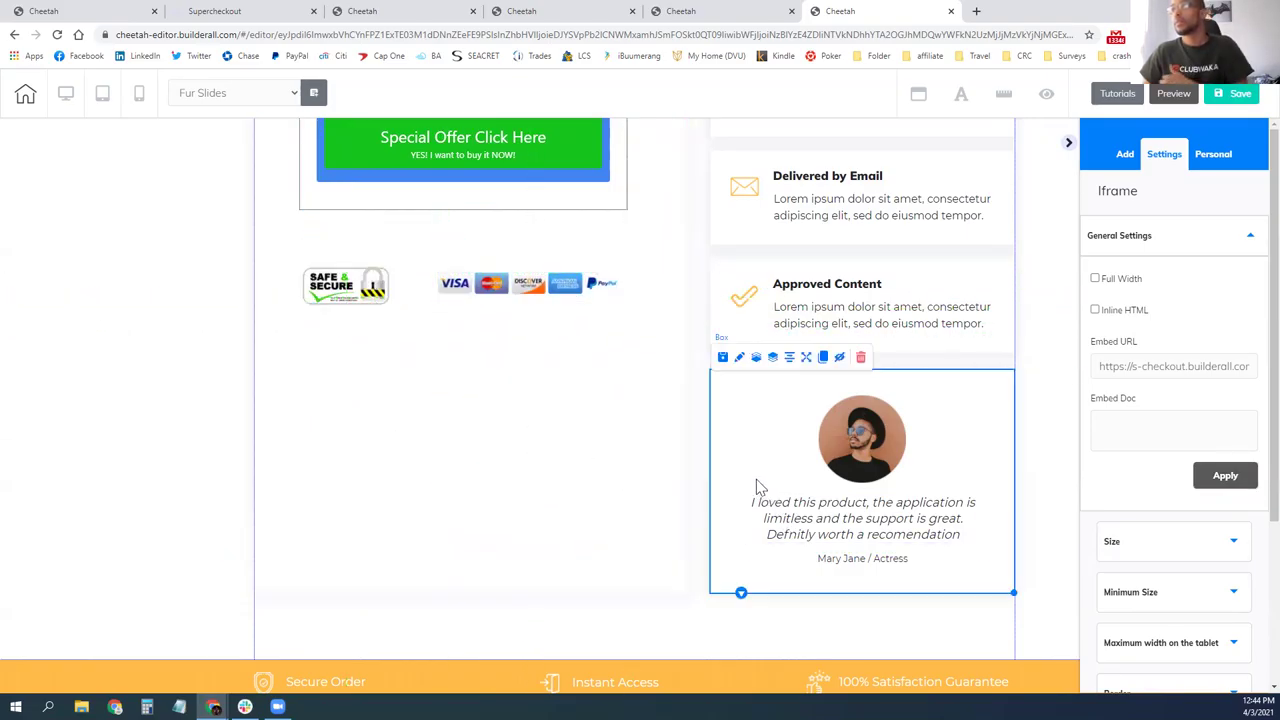
- Delete the countdown timer under the "Extra bonuses for a limited time!" heading
scroll(756, 487, up, 10)
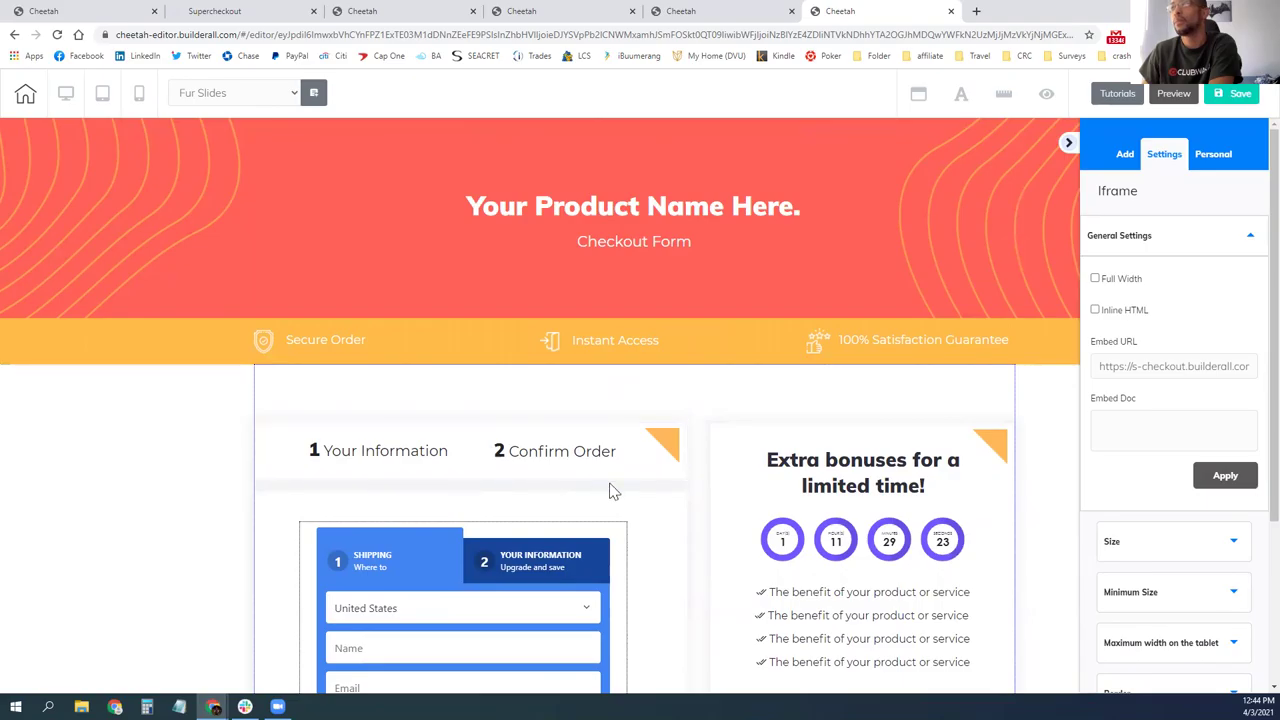
click(801, 556)
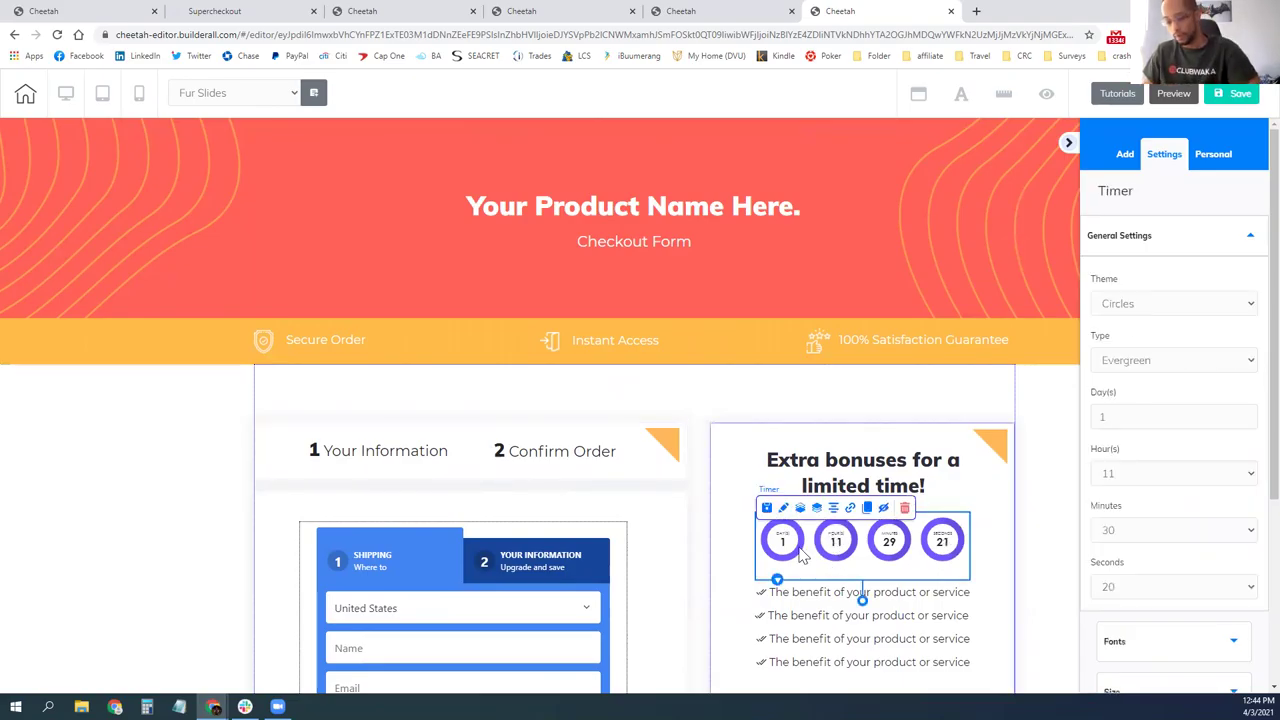
click(904, 508)
click(738, 424)
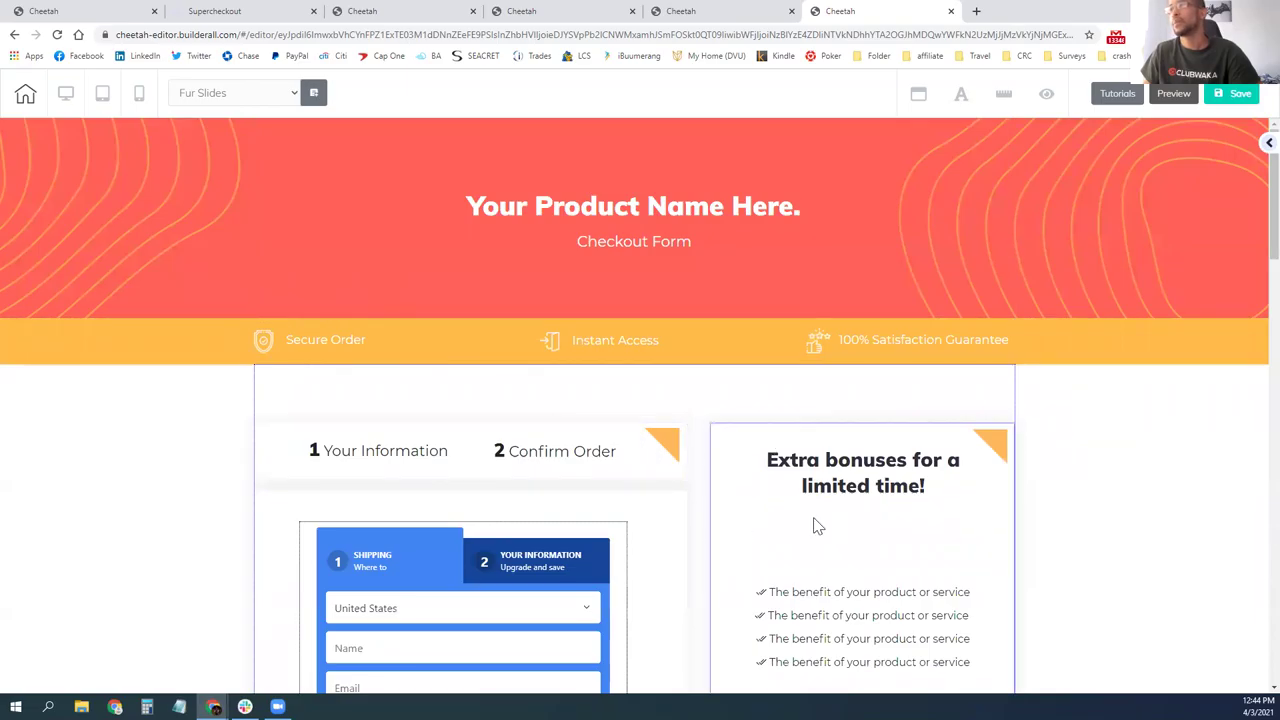
- Delete the Approved Content box from the column beside the checkout form
scroll(805, 525, down, 7)
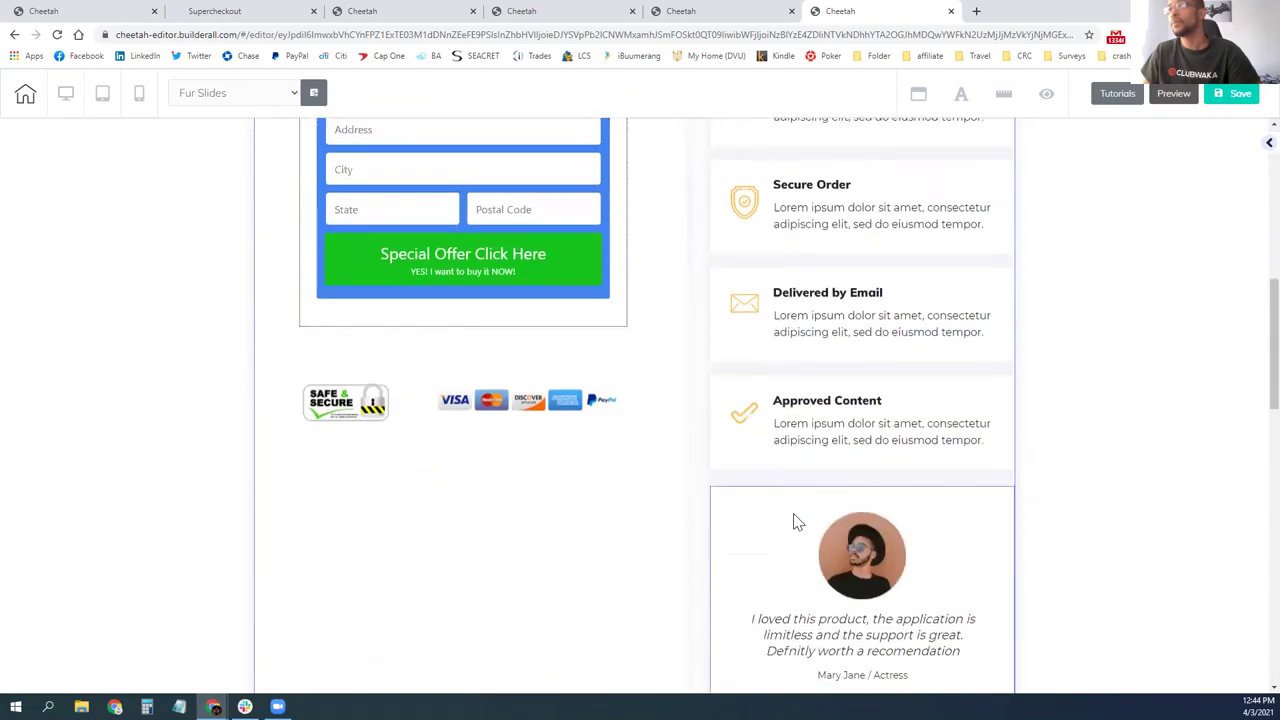
scroll(797, 521, up, 2)
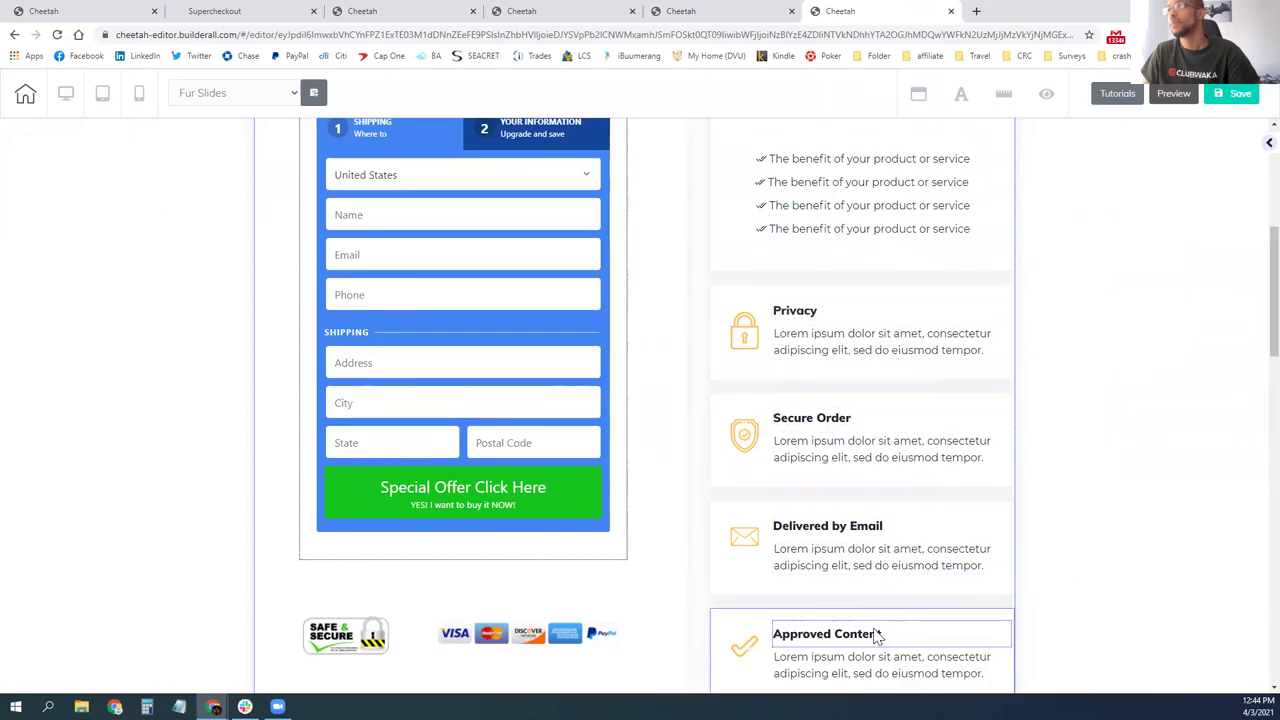
scroll(880, 600, down, 2)
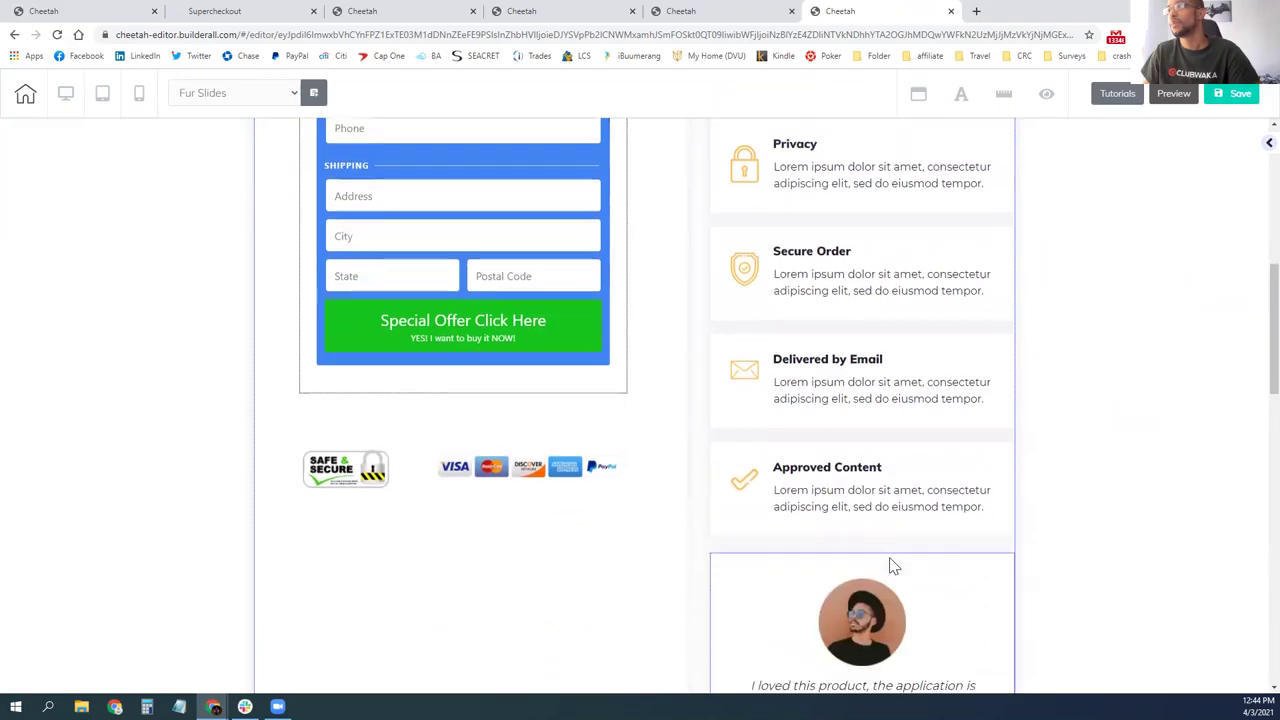
click(924, 466)
click(964, 450)
key(Delete)
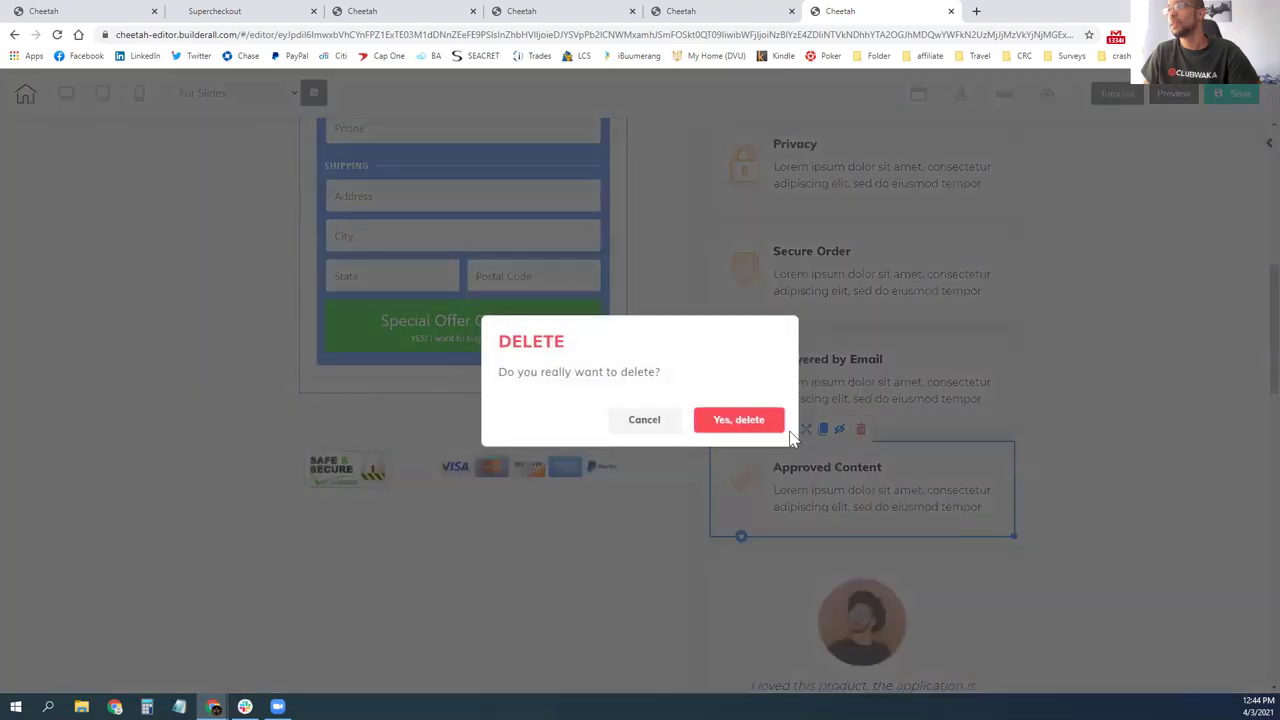
key(Return)
- Delete the customer testimonial box and close the leftover Timer pop-up
click(861, 539)
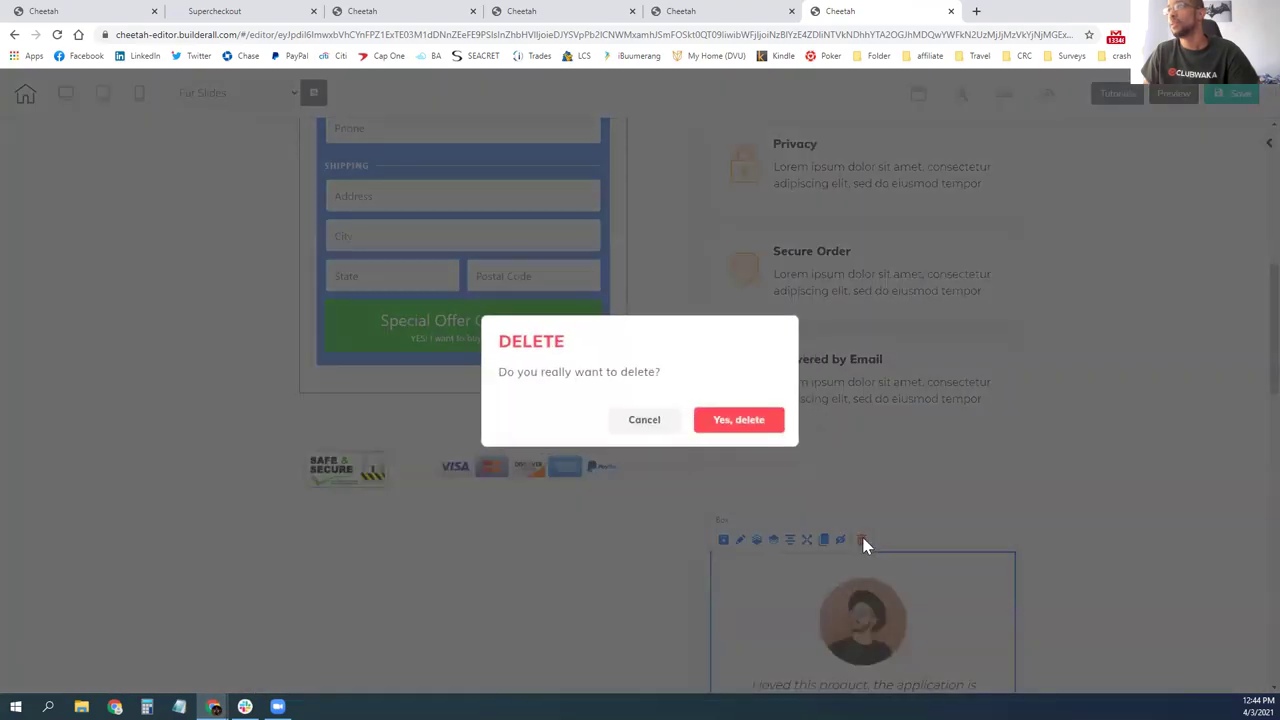
click(775, 430)
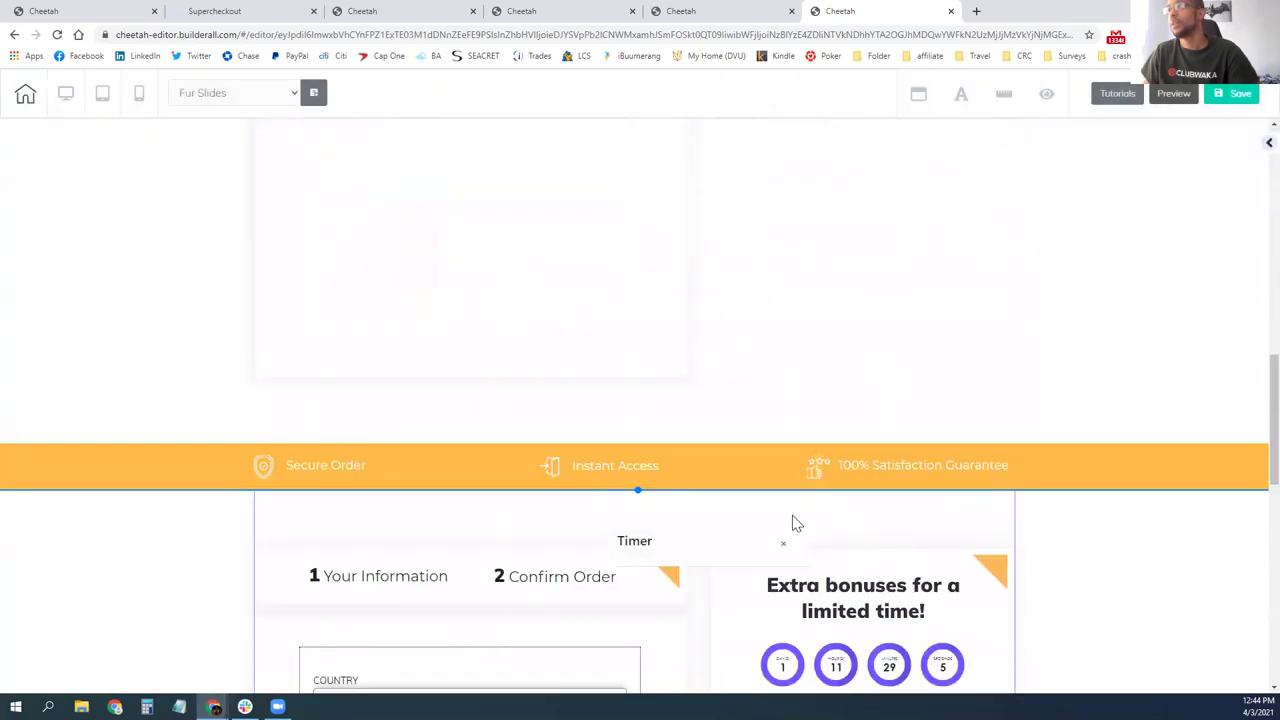
click(783, 545)
- Delete the duplicate orange guarantee bar panel between the two checkout sections
scroll(150, 400, down, 4)
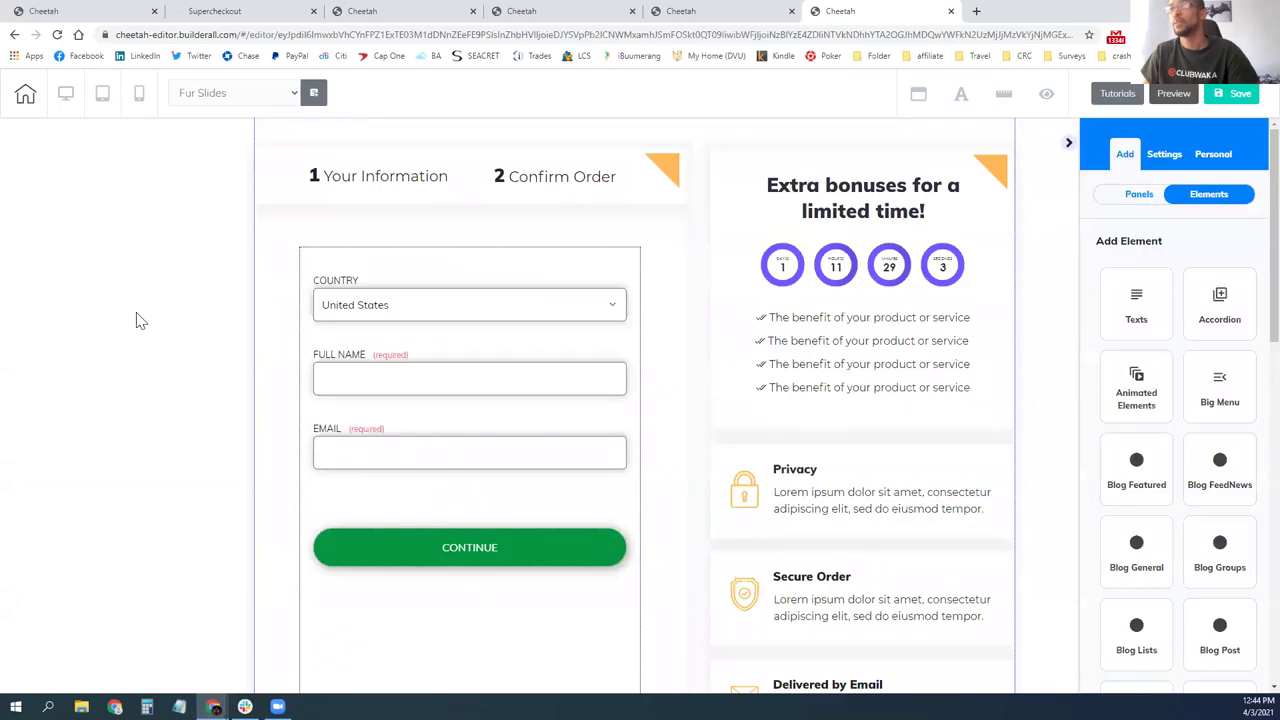
click(140, 322)
scroll(150, 360, up, 3)
click(163, 410)
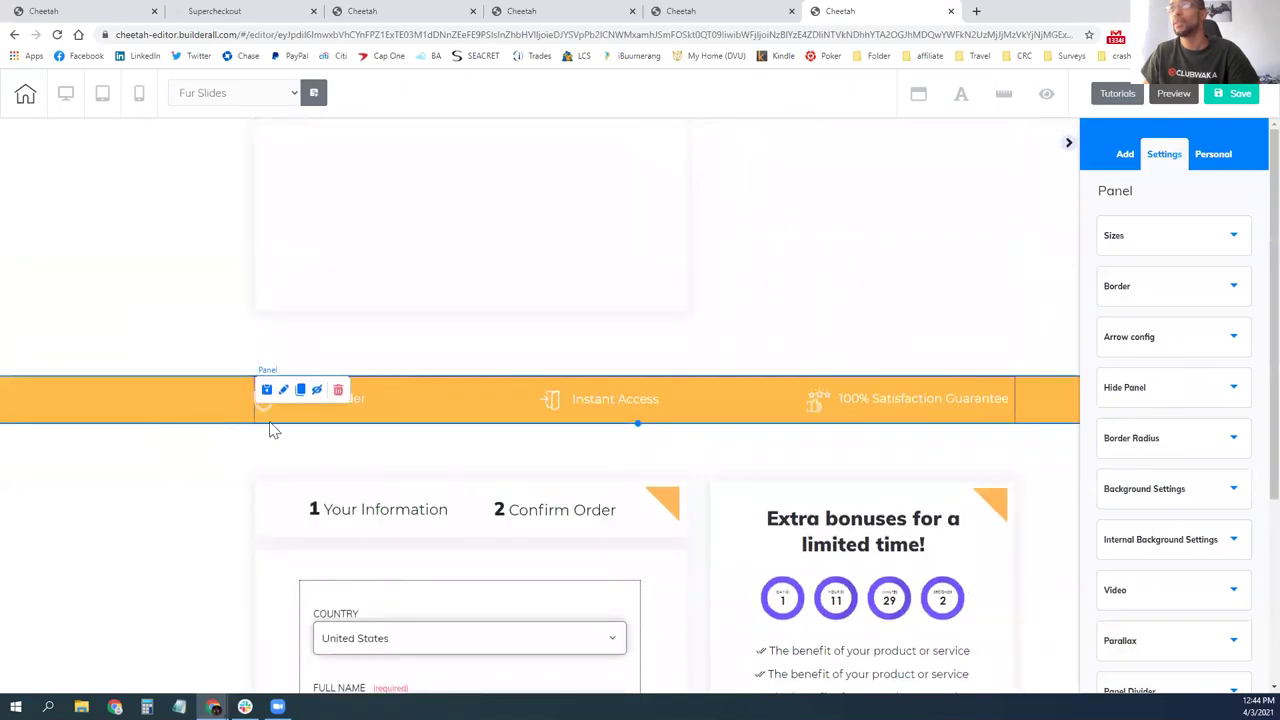
click(338, 391)
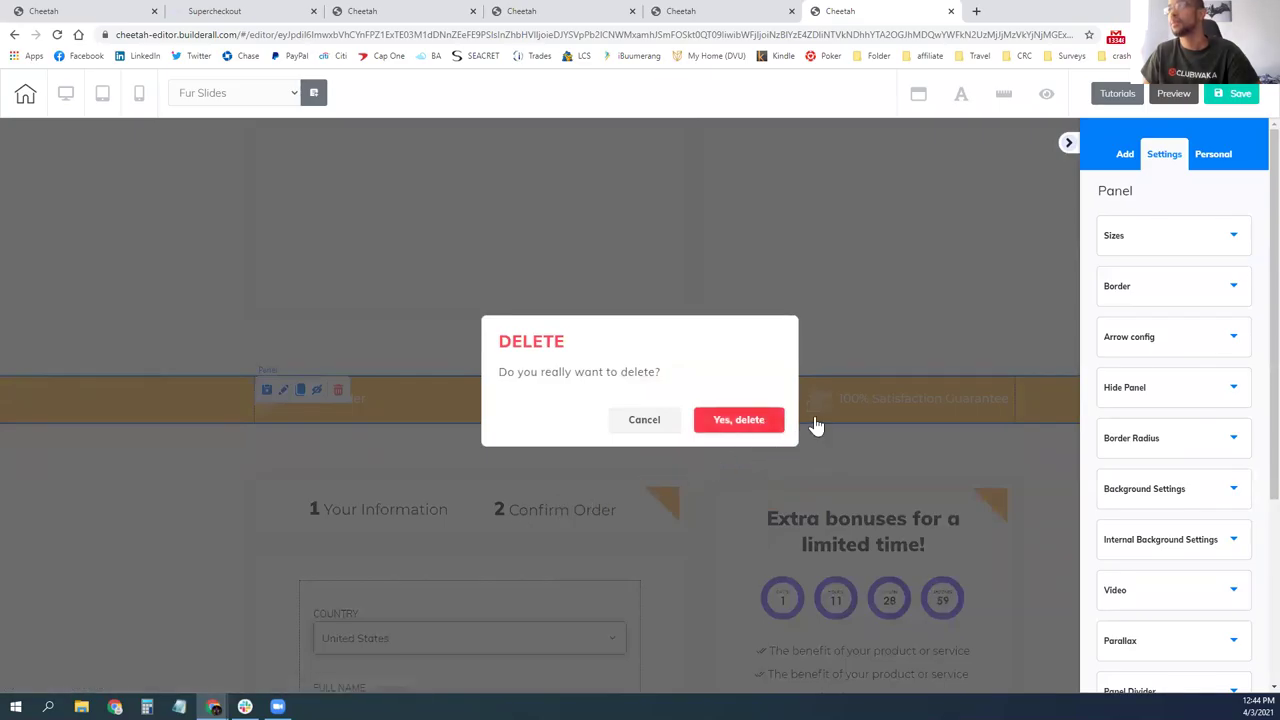
click(491, 413)
- Delete the duplicate checkout panel with the default Country, Full Name and Email form
scroll(470, 405, down, 5)
scroll(465, 399, up, 2)
scroll(475, 395, down, 4)
scroll(430, 400, up, 9)
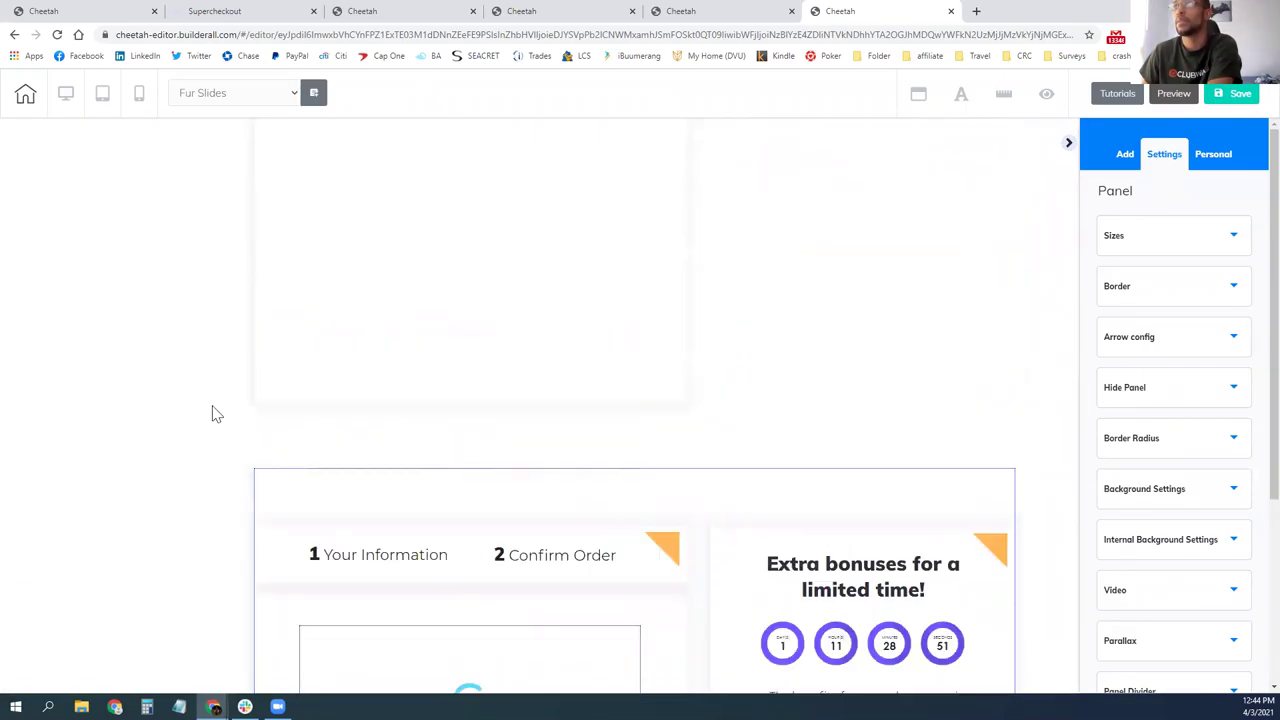
scroll(212, 410, down, 5)
scroll(215, 400, up, 5)
scroll(160, 230, down, 7)
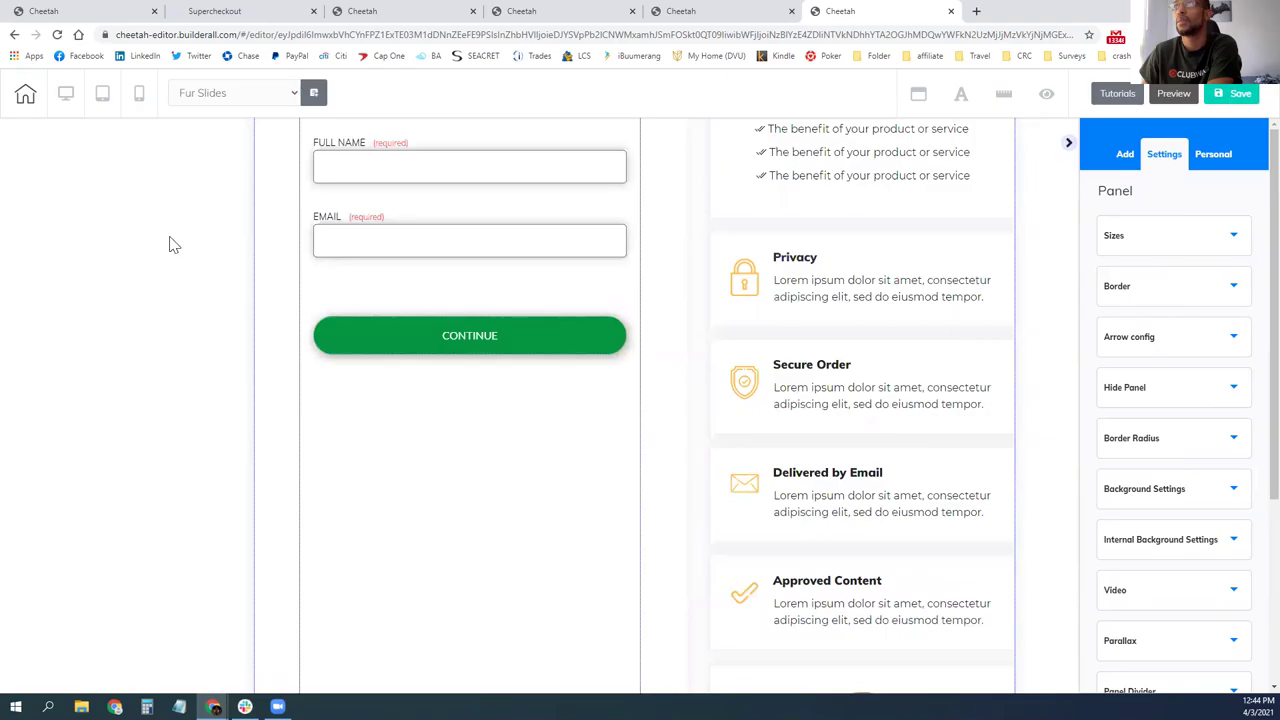
scroll(172, 245, up, 3)
click(338, 210)
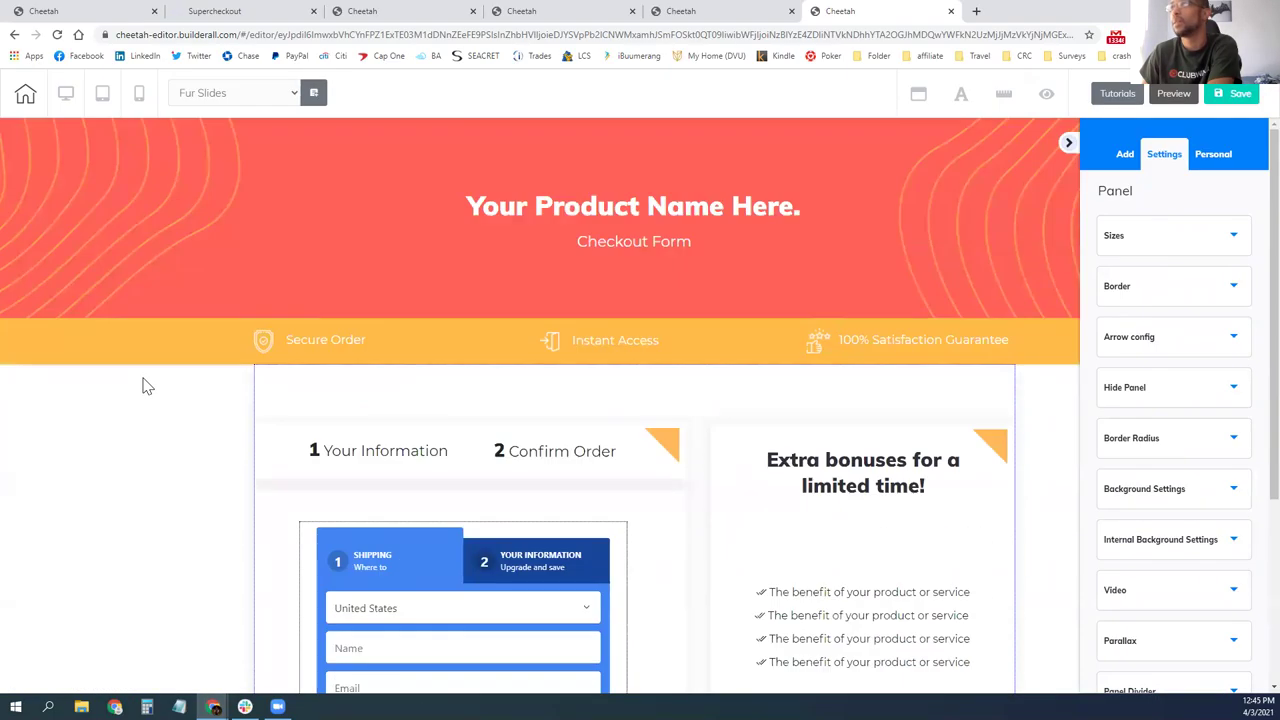
- Close the extra editor tab with the blank Fur Slides page and look over the remaining checkout page
click(710, 14)
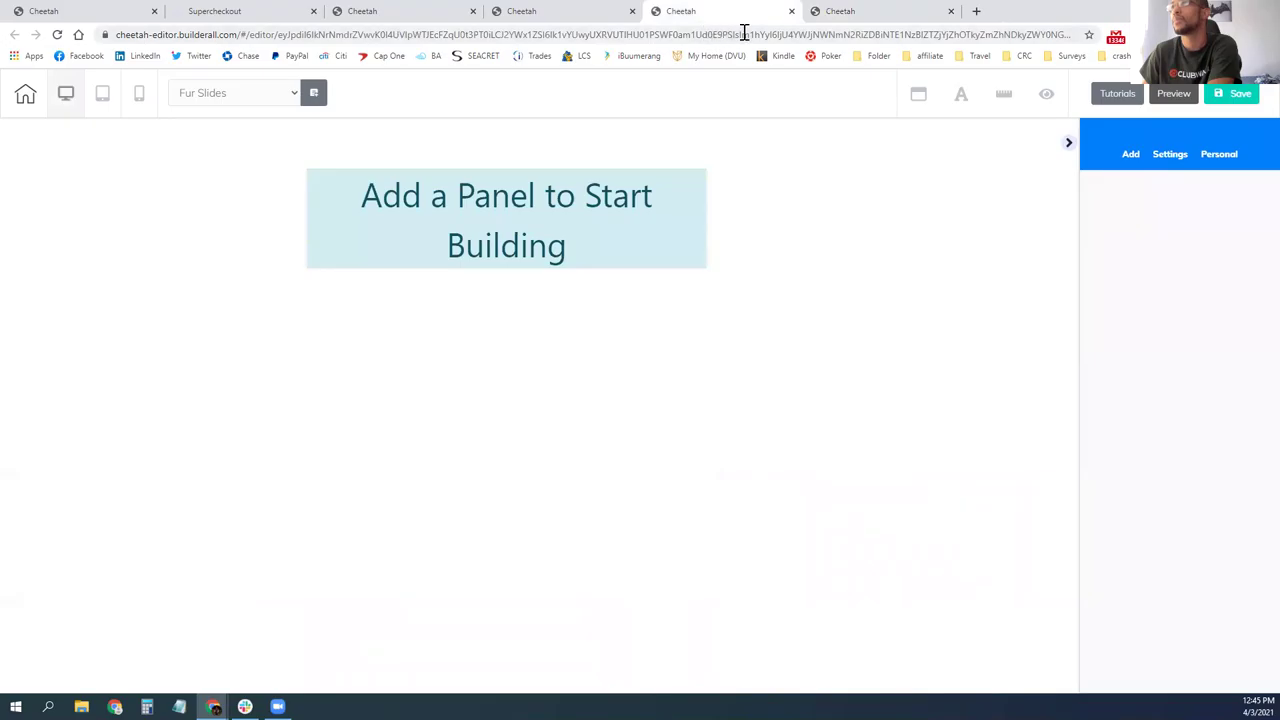
click(789, 12)
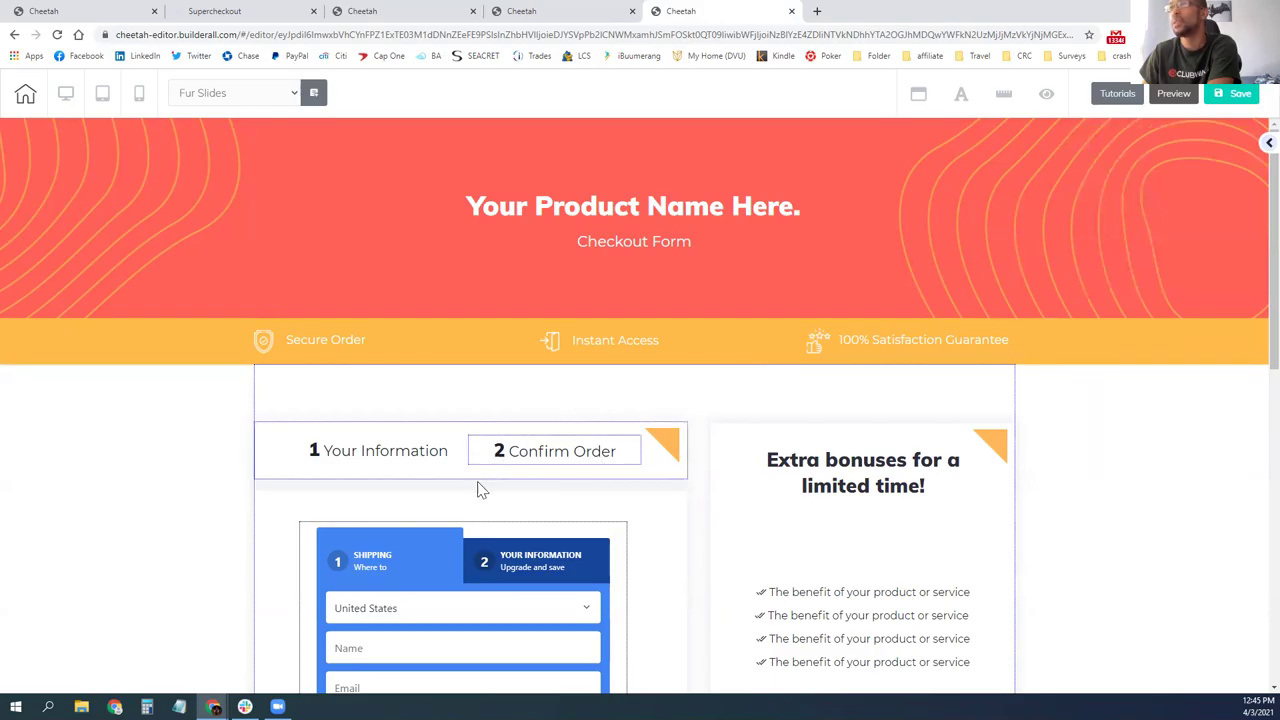
scroll(840, 507, down, 2)
scroll(781, 515, down, 6)
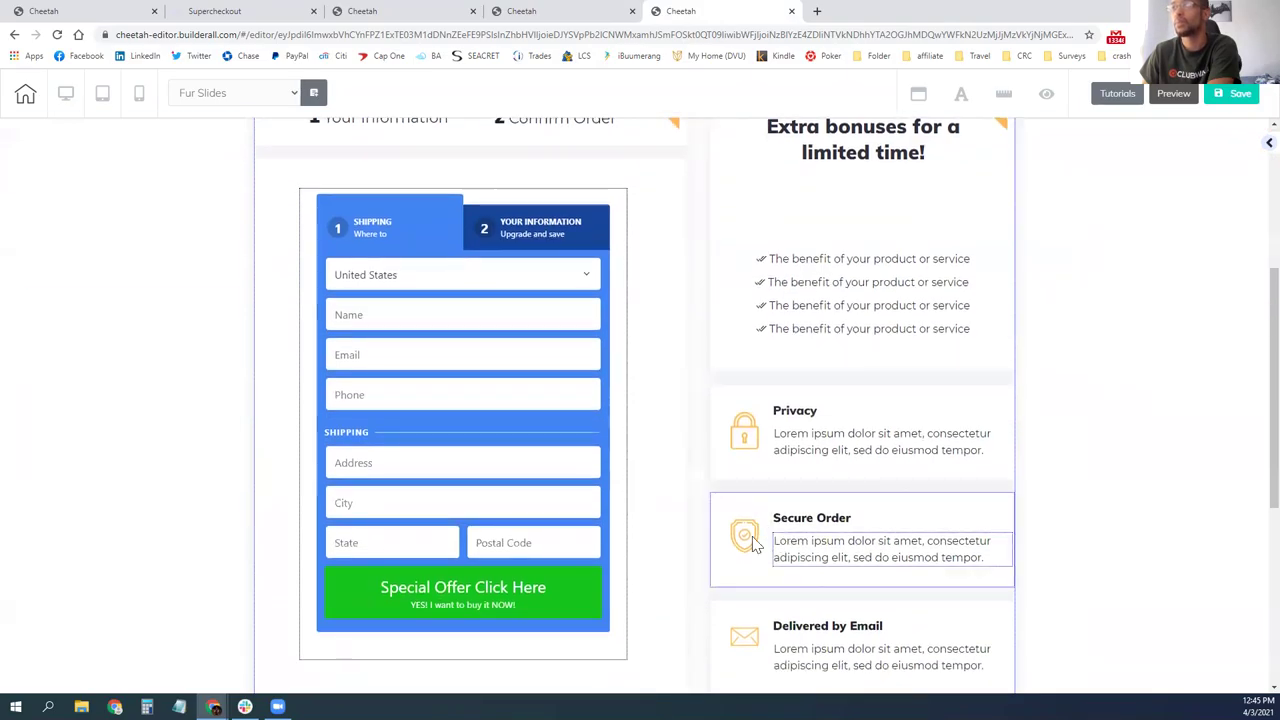
- Check the Catalog submenu entries on the Twelve 29 home page in its editor tab
click(510, 11)
click(433, 11)
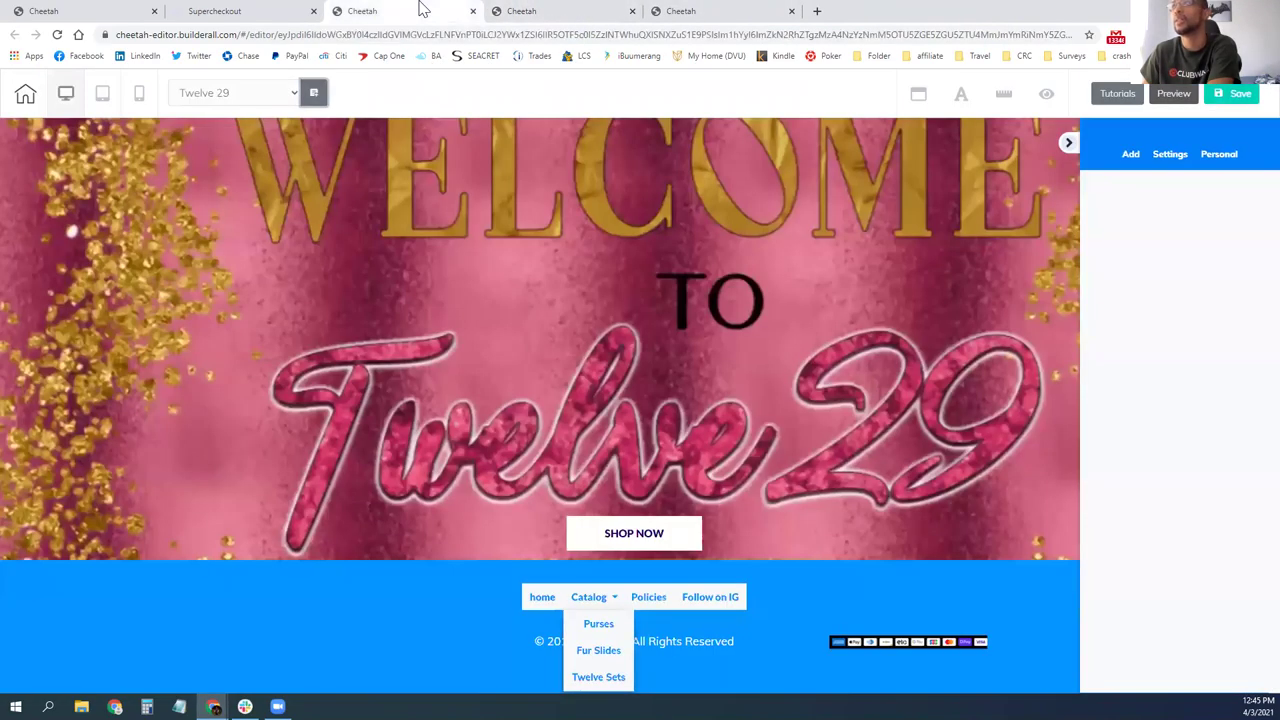
click(512, 11)
click(447, 17)
mouse_move(600, 600)
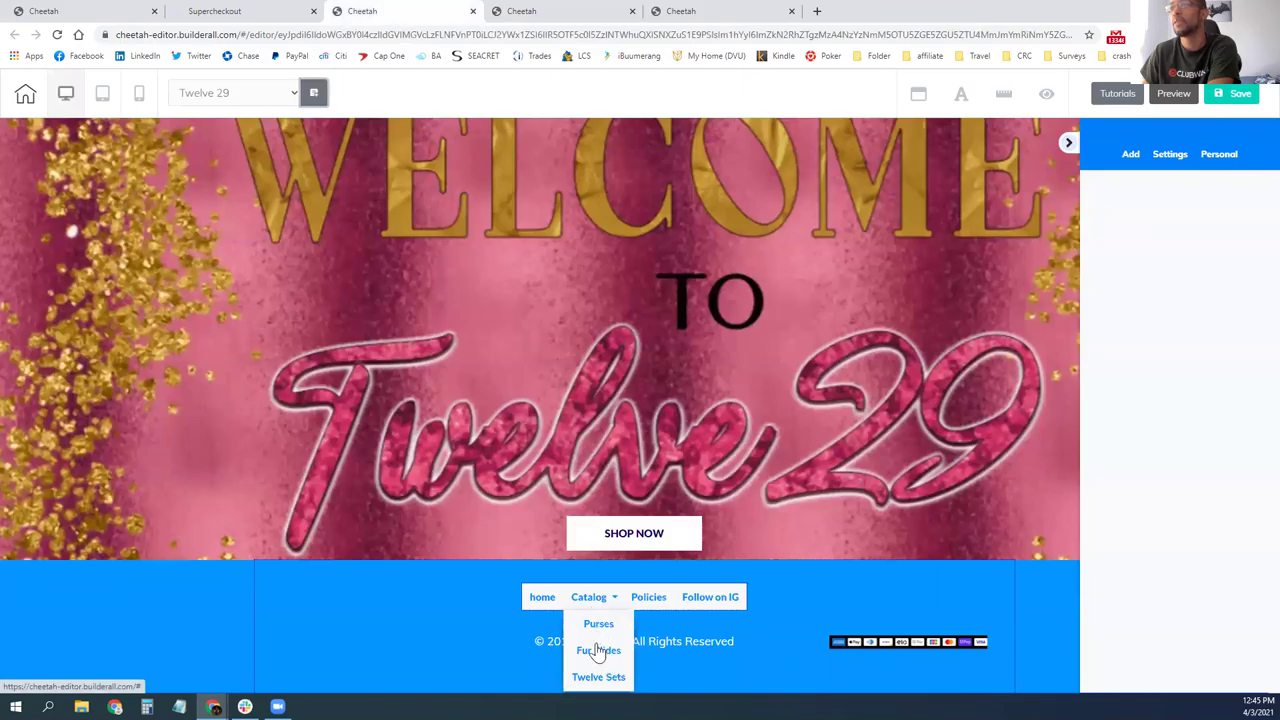
- View the Purses page's general settings from the Twelve29 page list and return to the overview of all websites
click(527, 11)
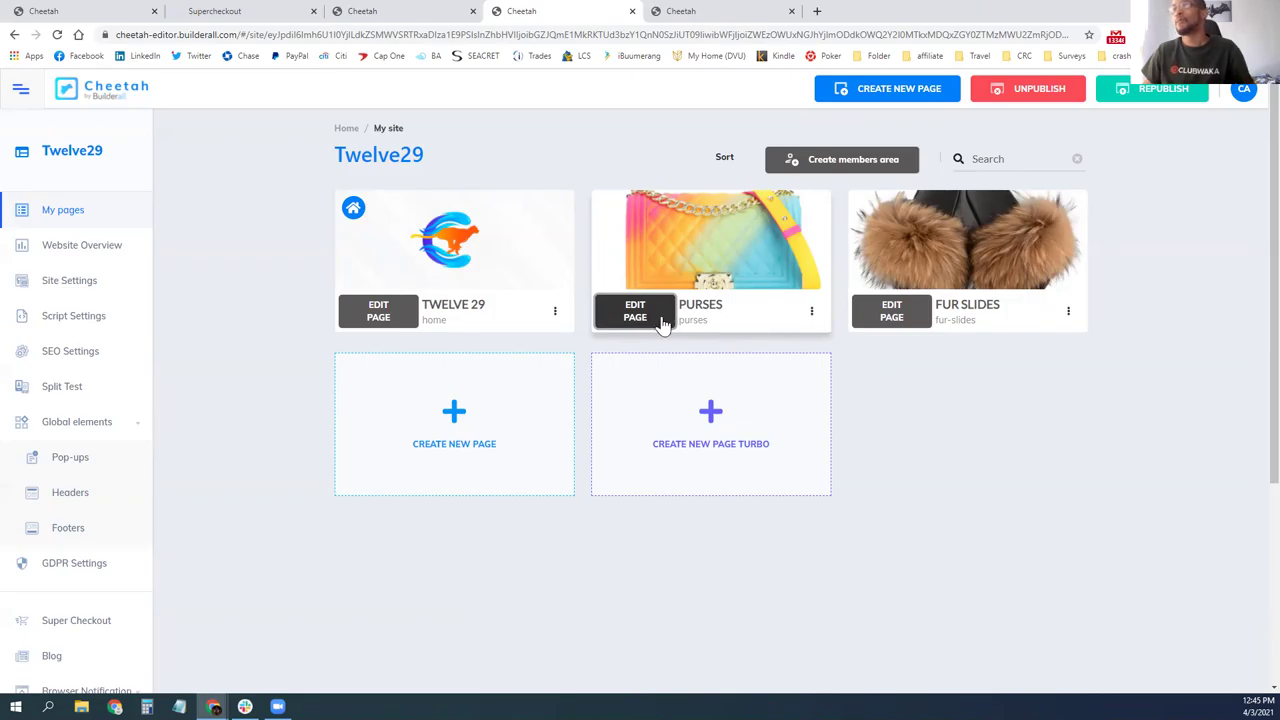
click(811, 314)
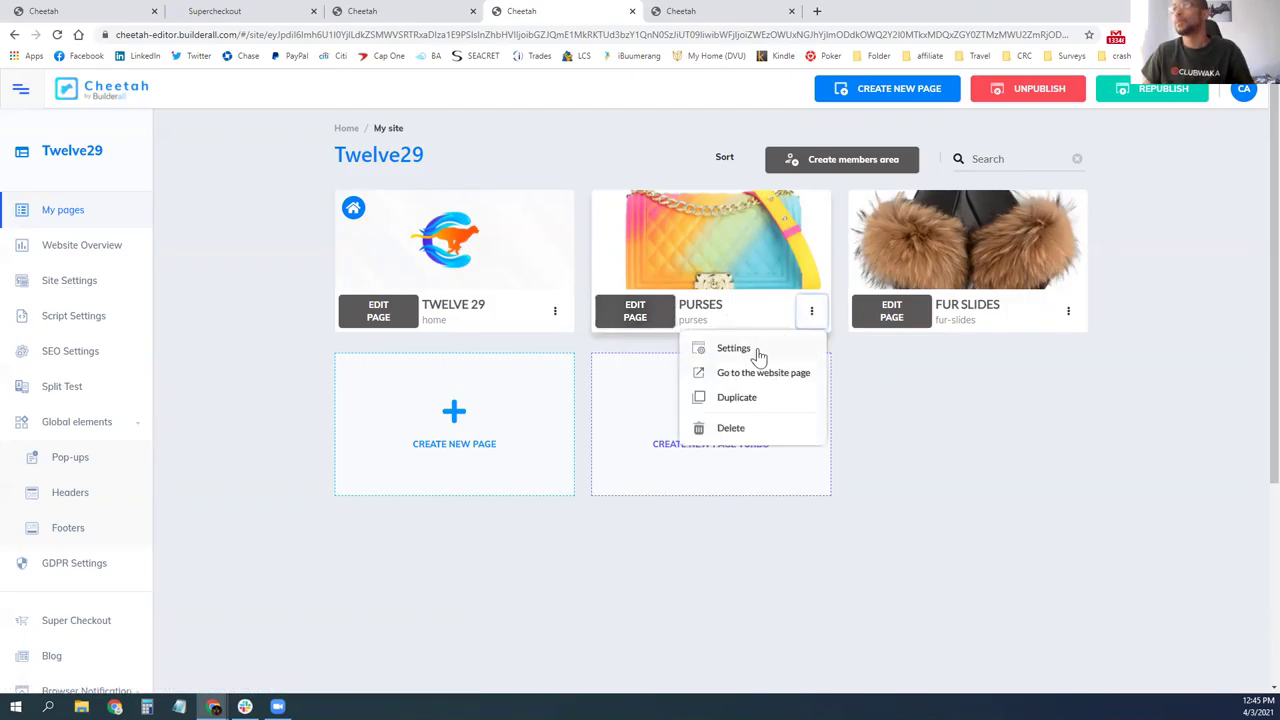
click(700, 348)
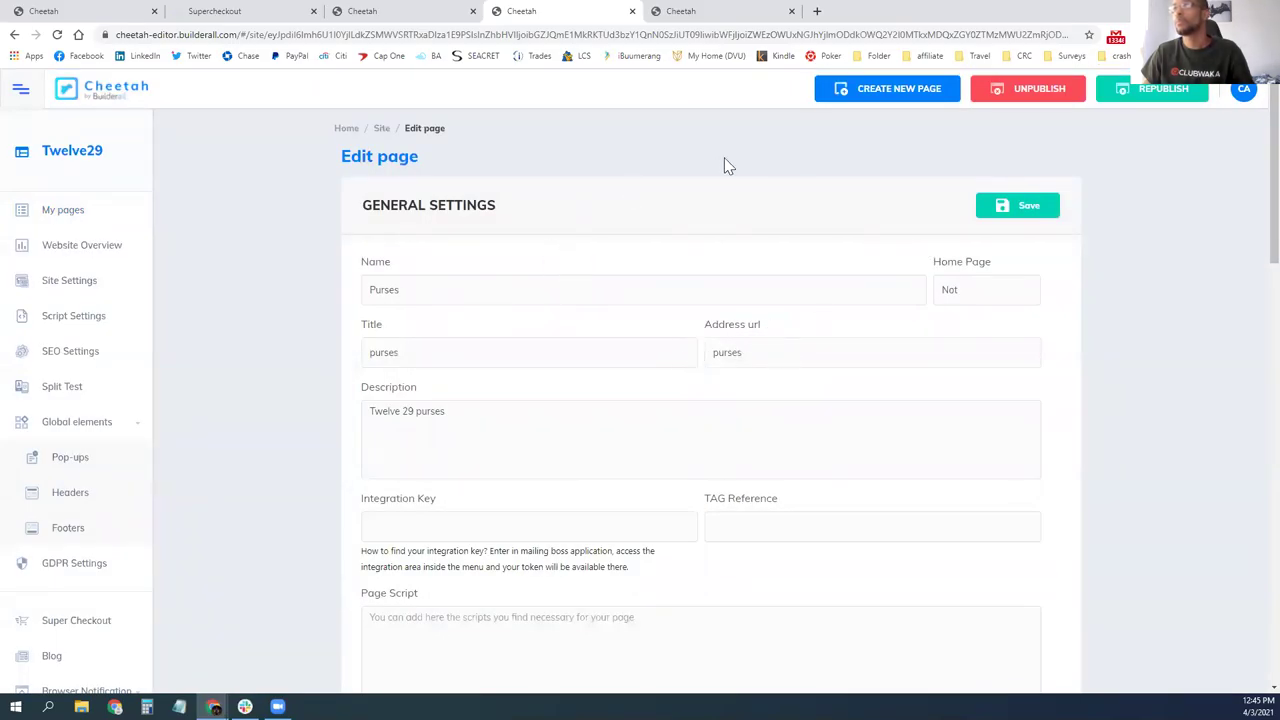
click(382, 129)
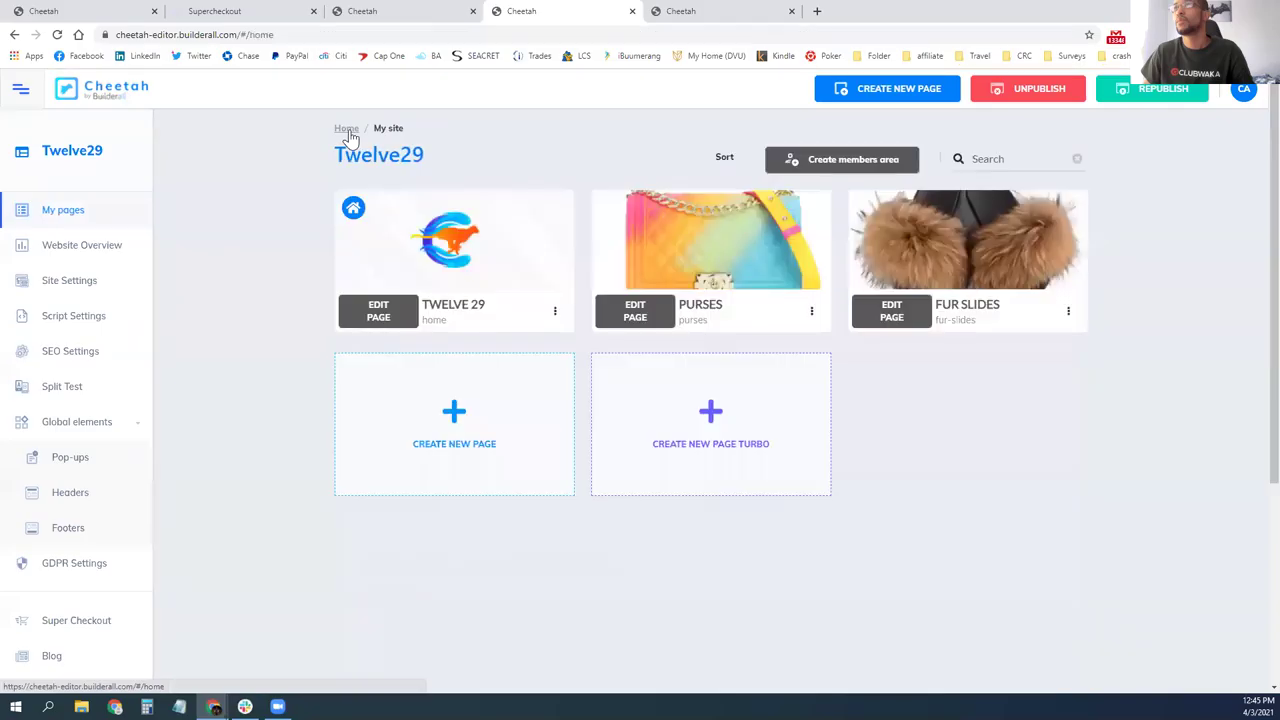
click(348, 128)
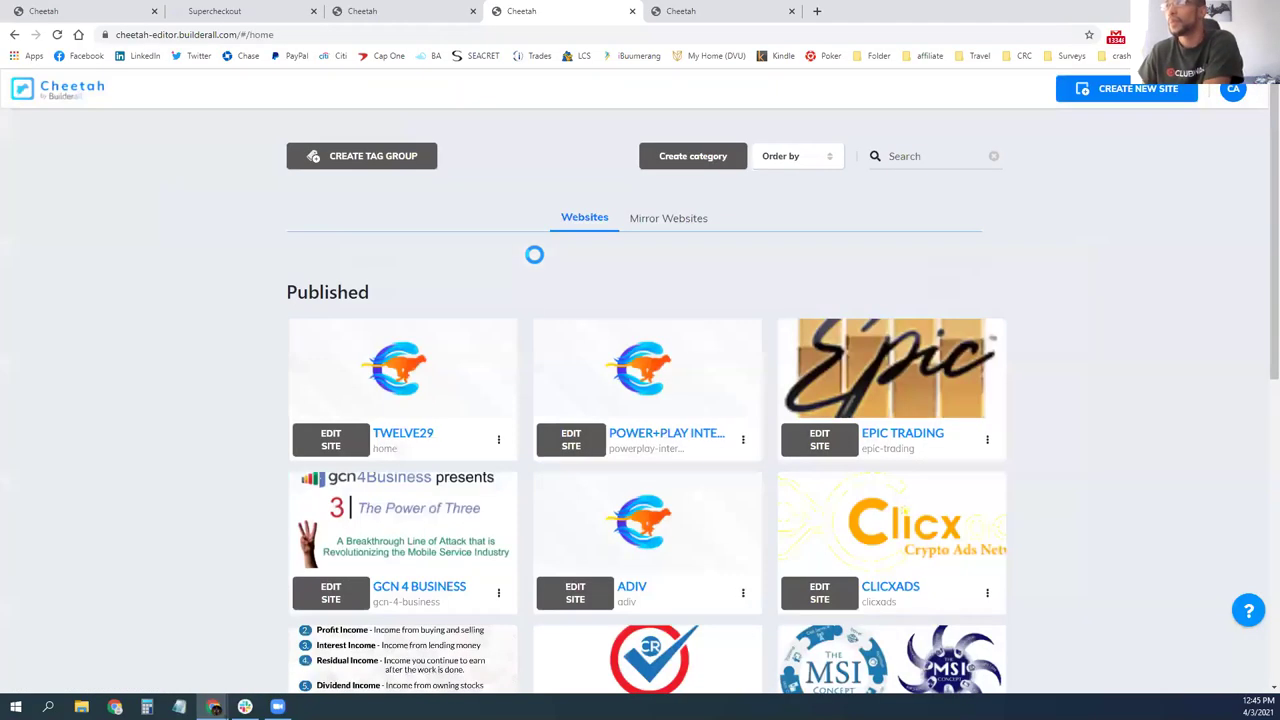
- In the Twelve 29 home page's footer menu, link the Purses entry of the Catalog submenu to the Purses page
click(430, 11)
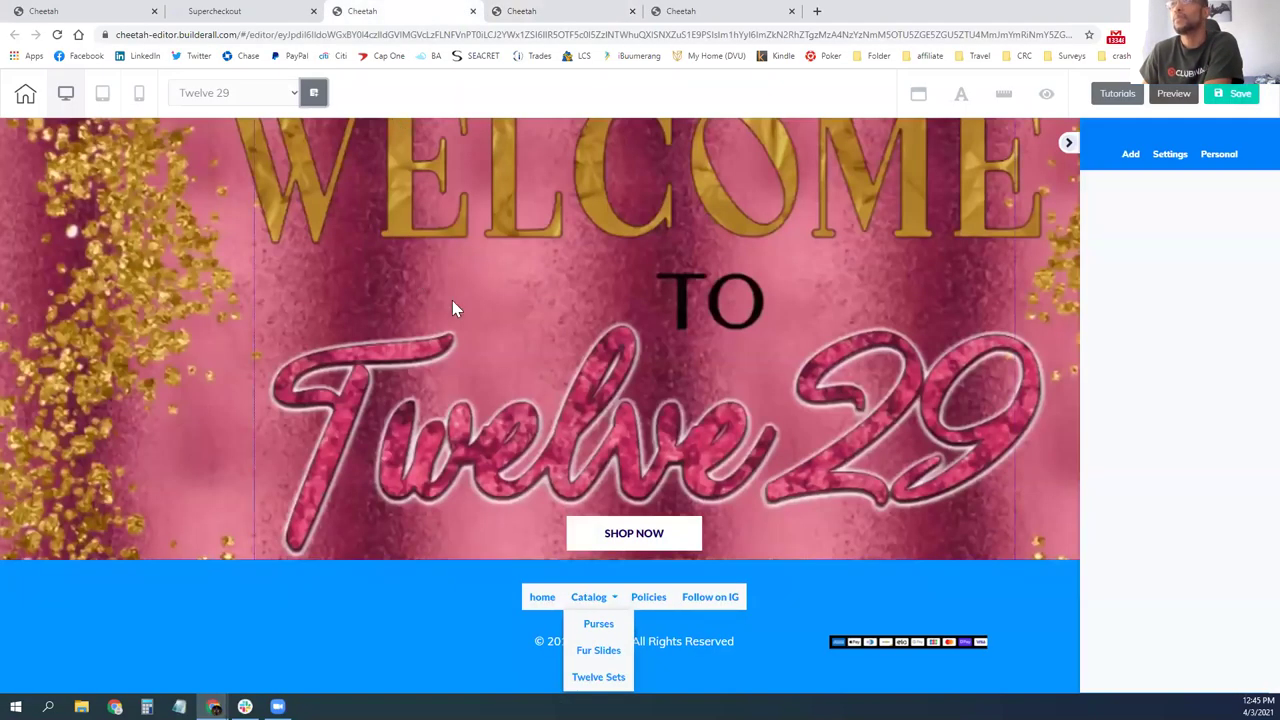
click(569, 605)
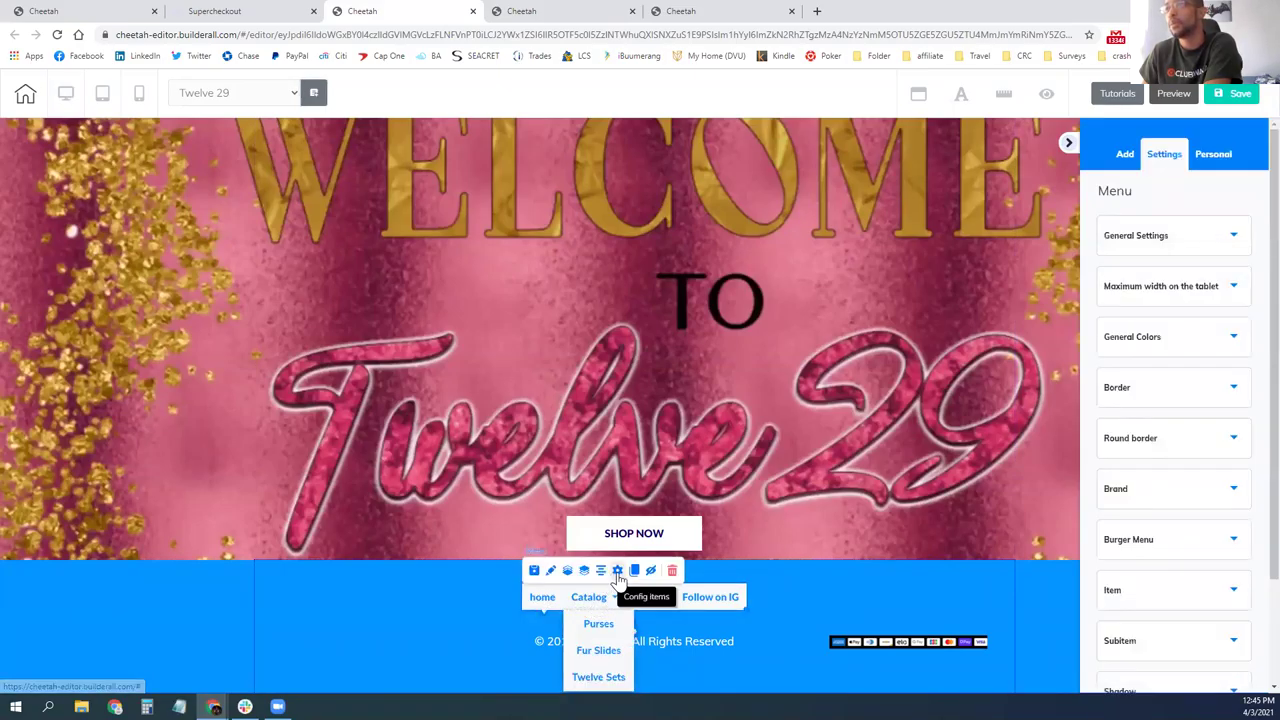
click(618, 572)
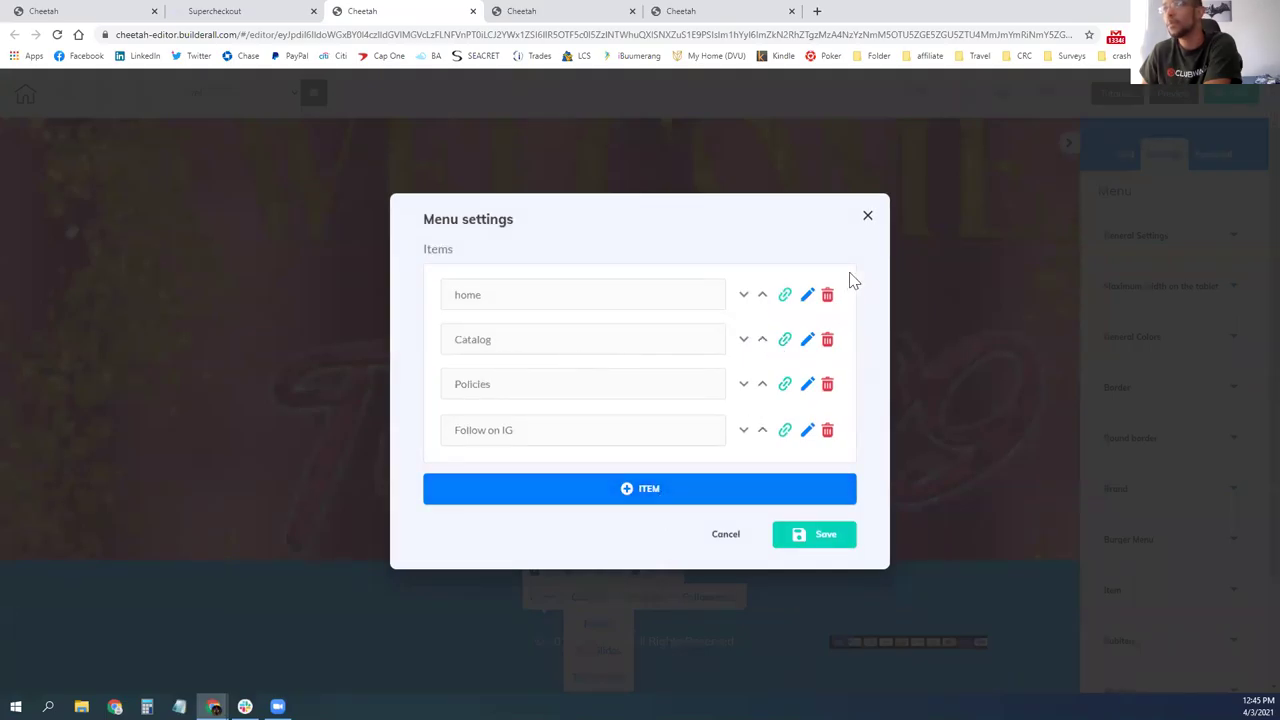
click(867, 217)
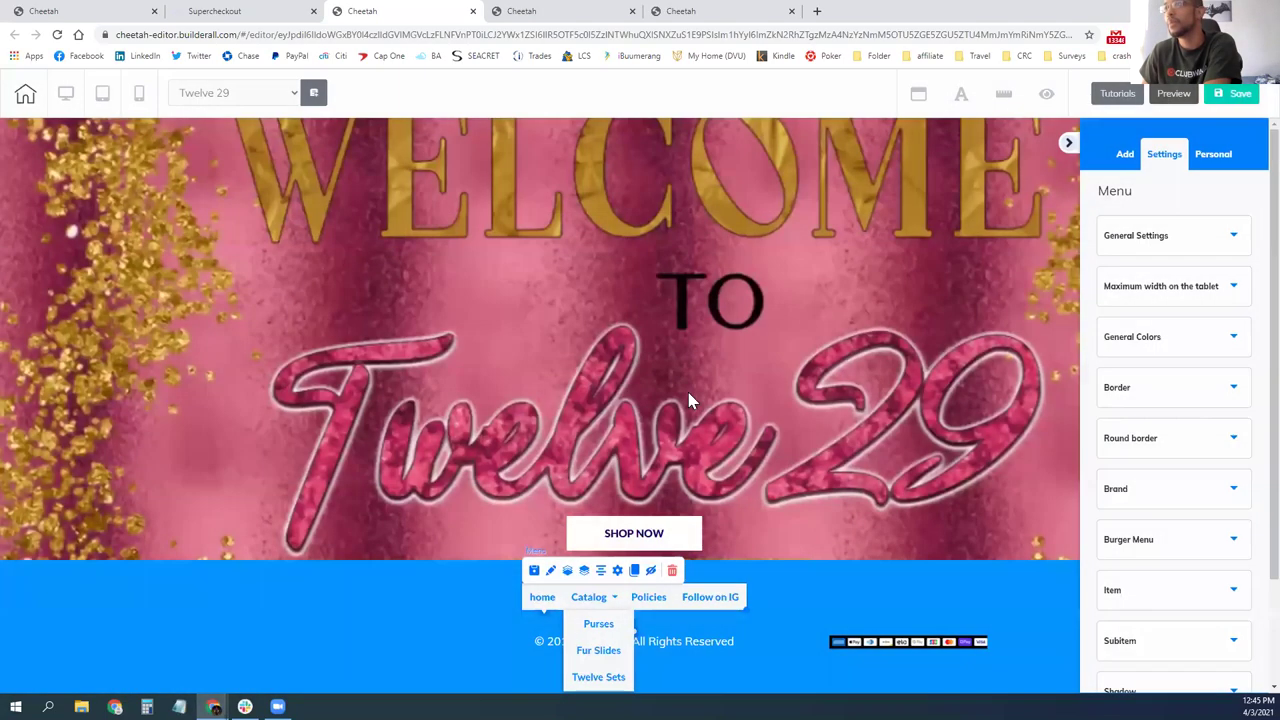
click(550, 570)
click(807, 340)
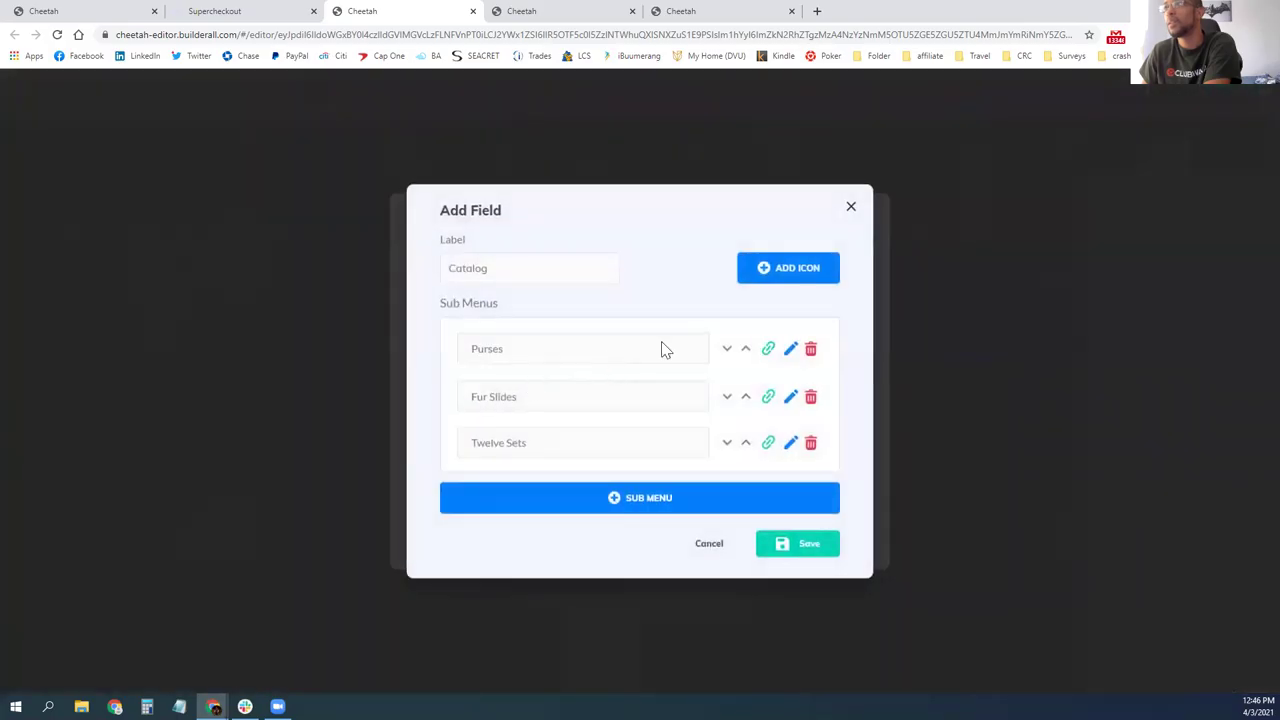
click(769, 350)
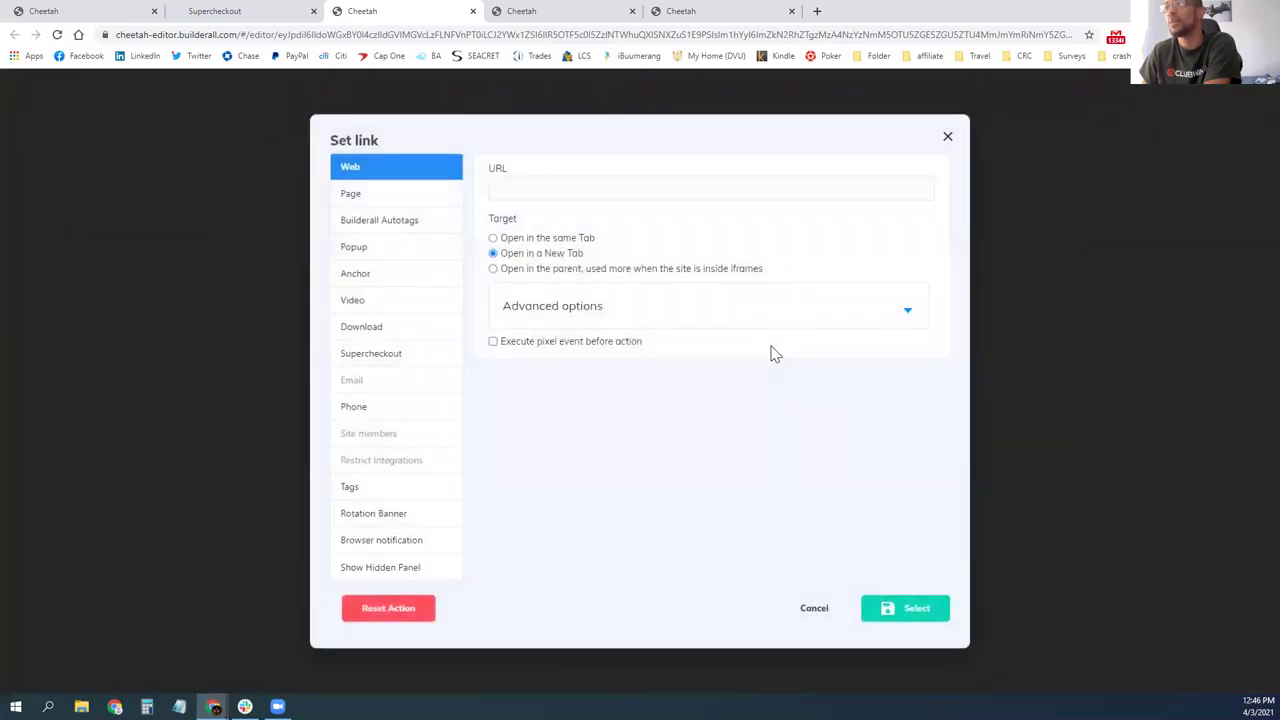
click(369, 200)
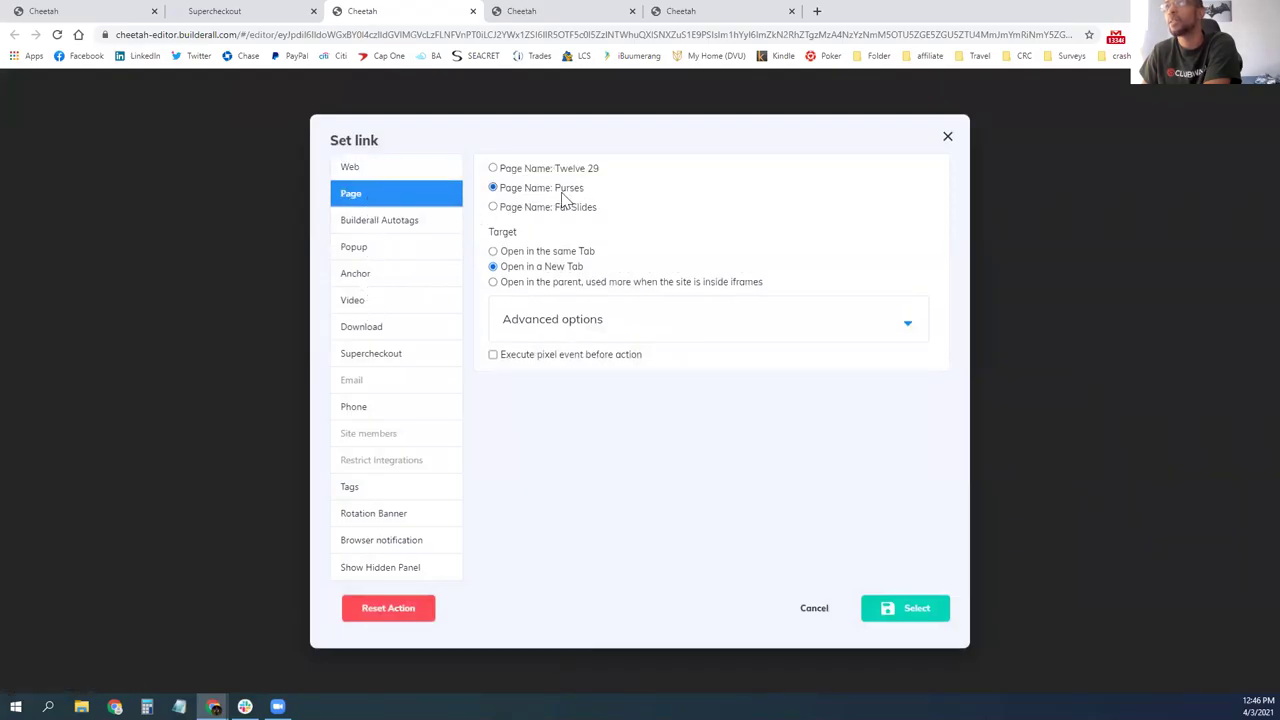
click(921, 617)
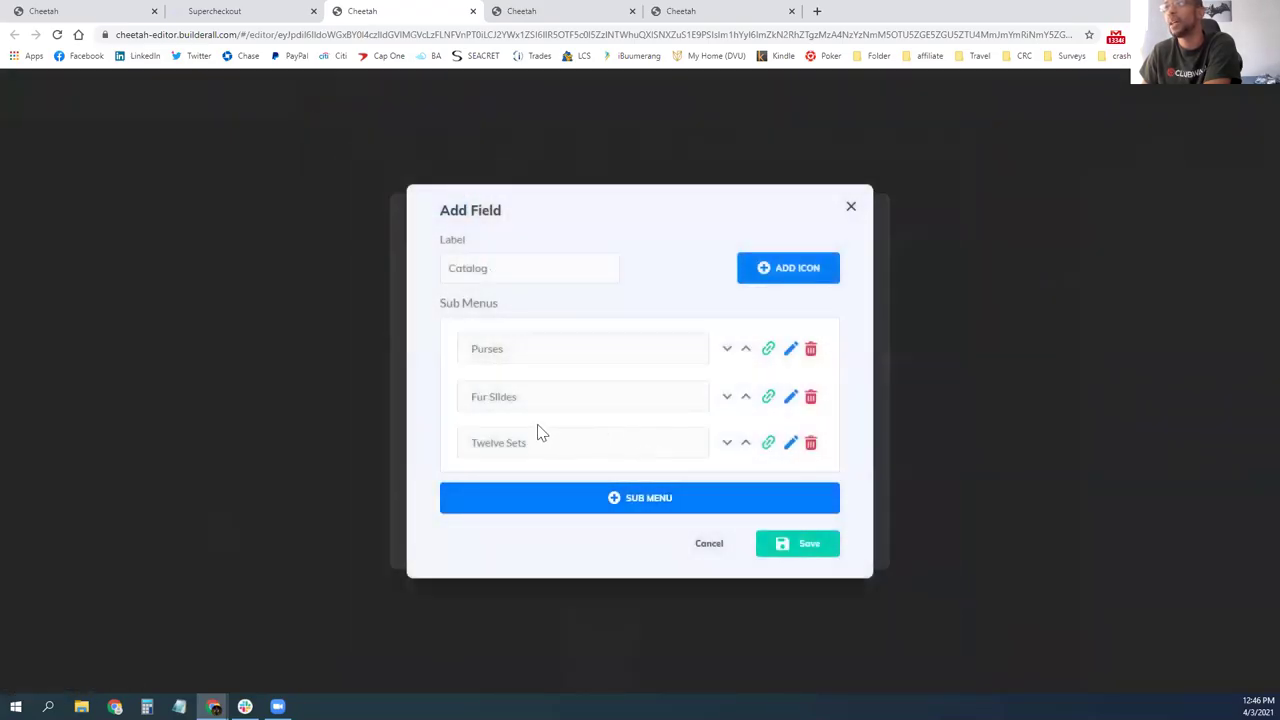
- Link the footer menu's Fur Slides submenu entry to the Fur Slides page and save the menu settings
click(790, 399)
click(704, 433)
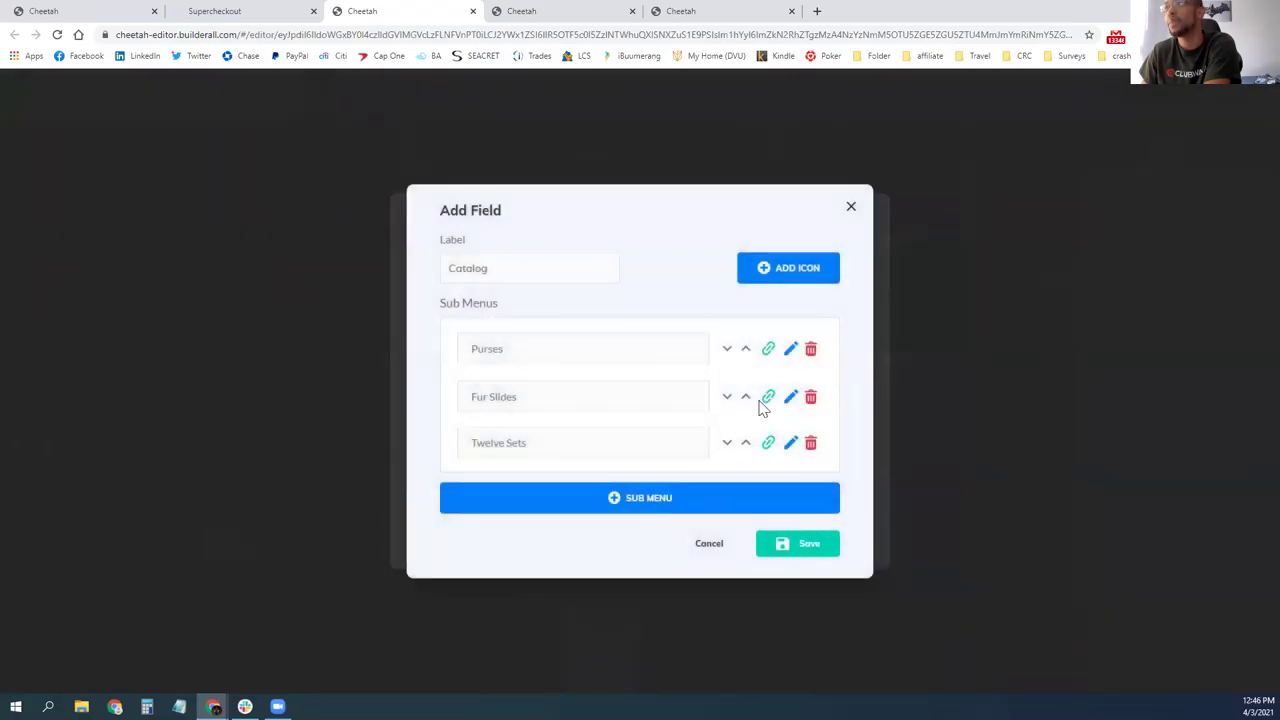
click(765, 397)
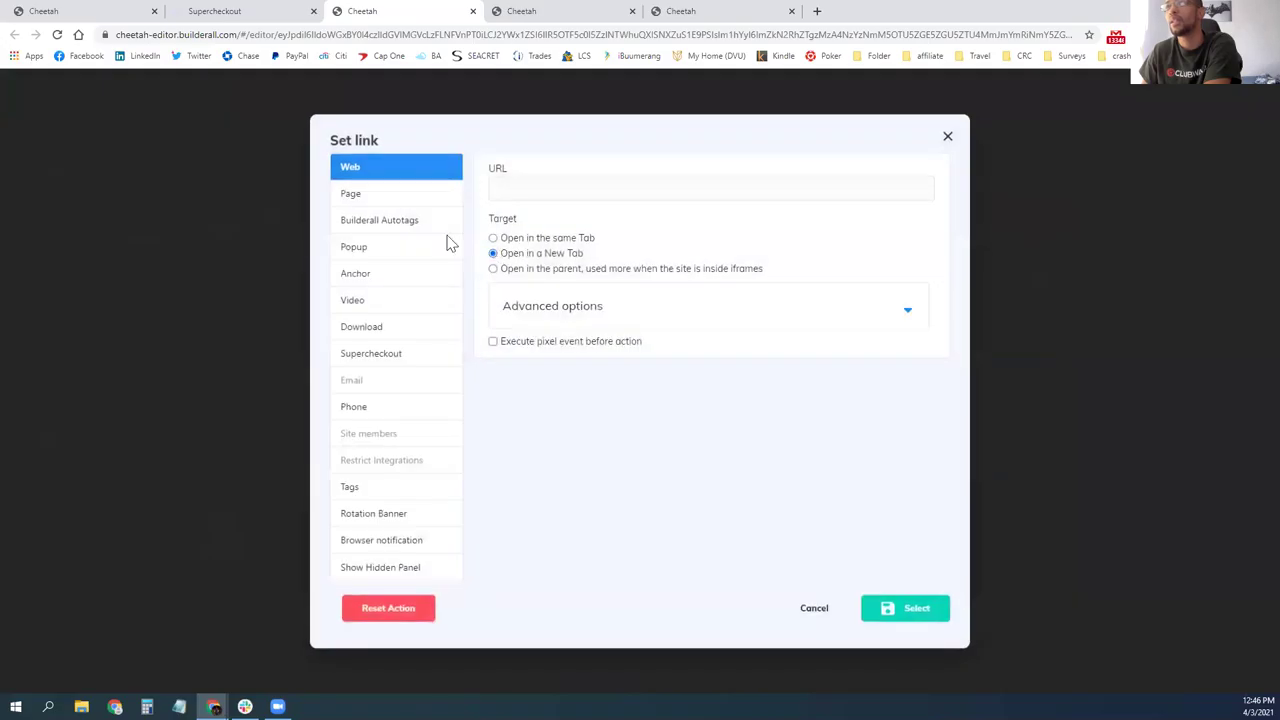
click(362, 198)
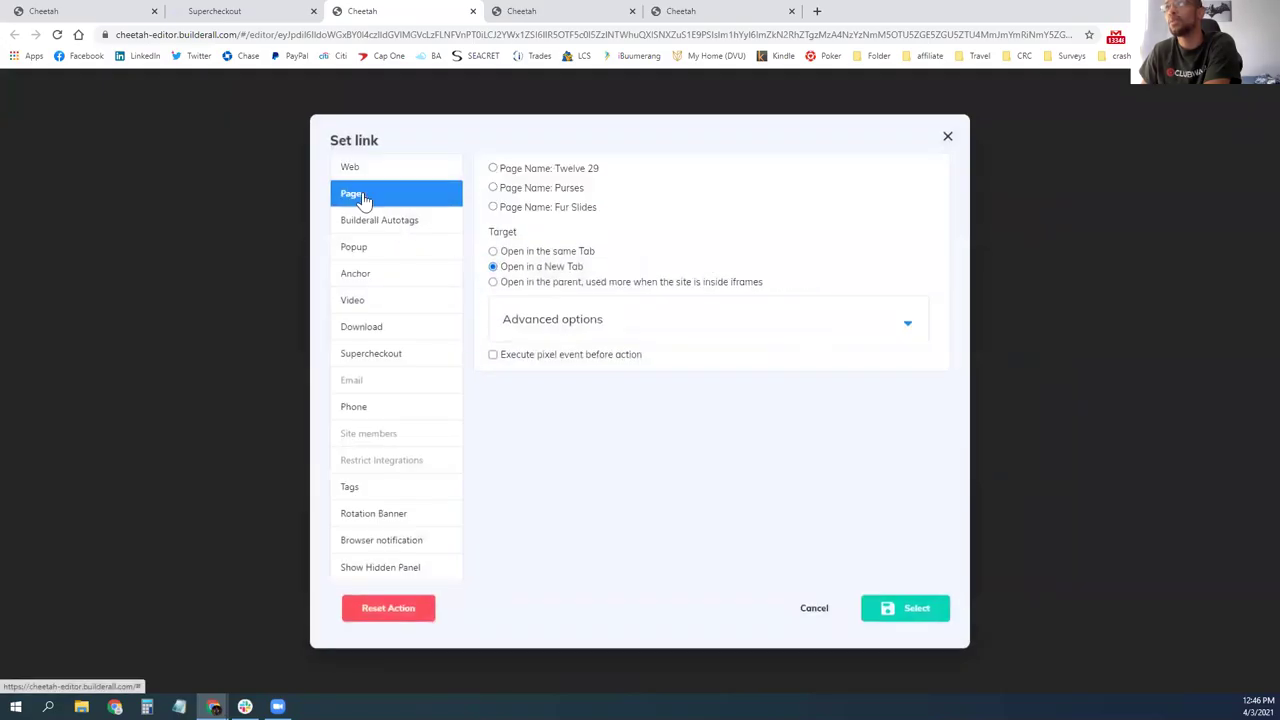
click(548, 212)
click(890, 612)
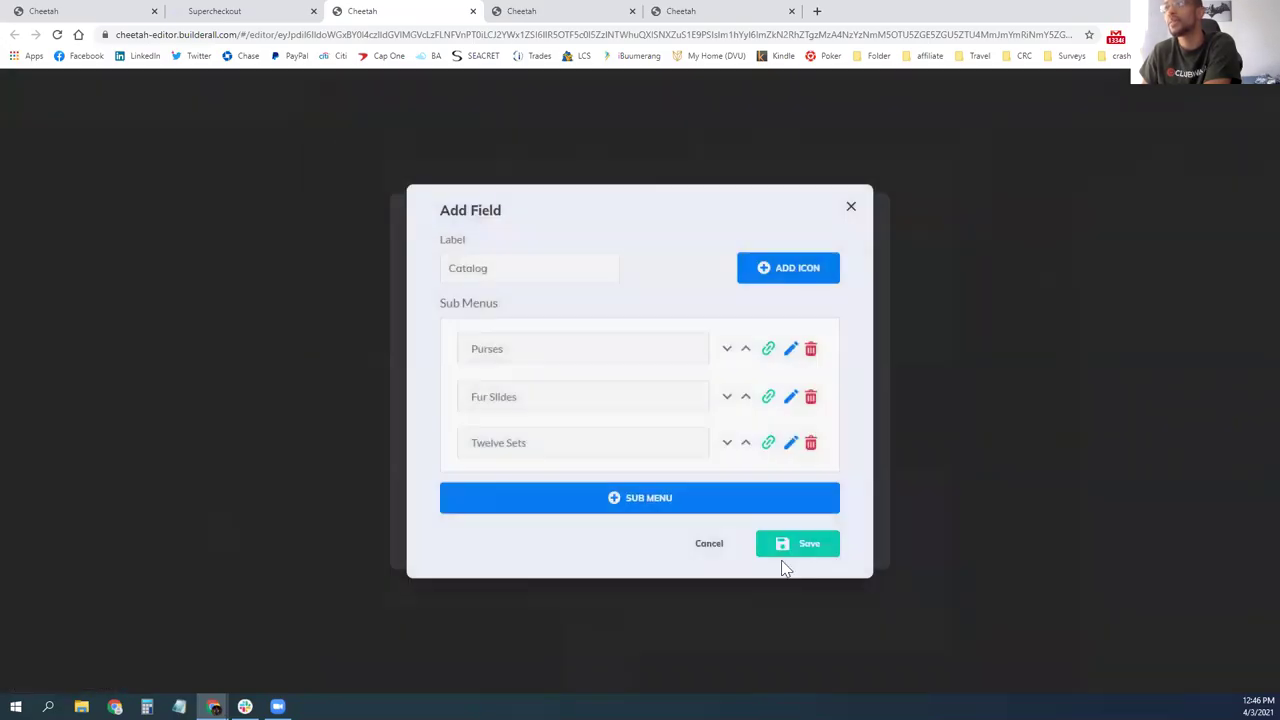
click(807, 548)
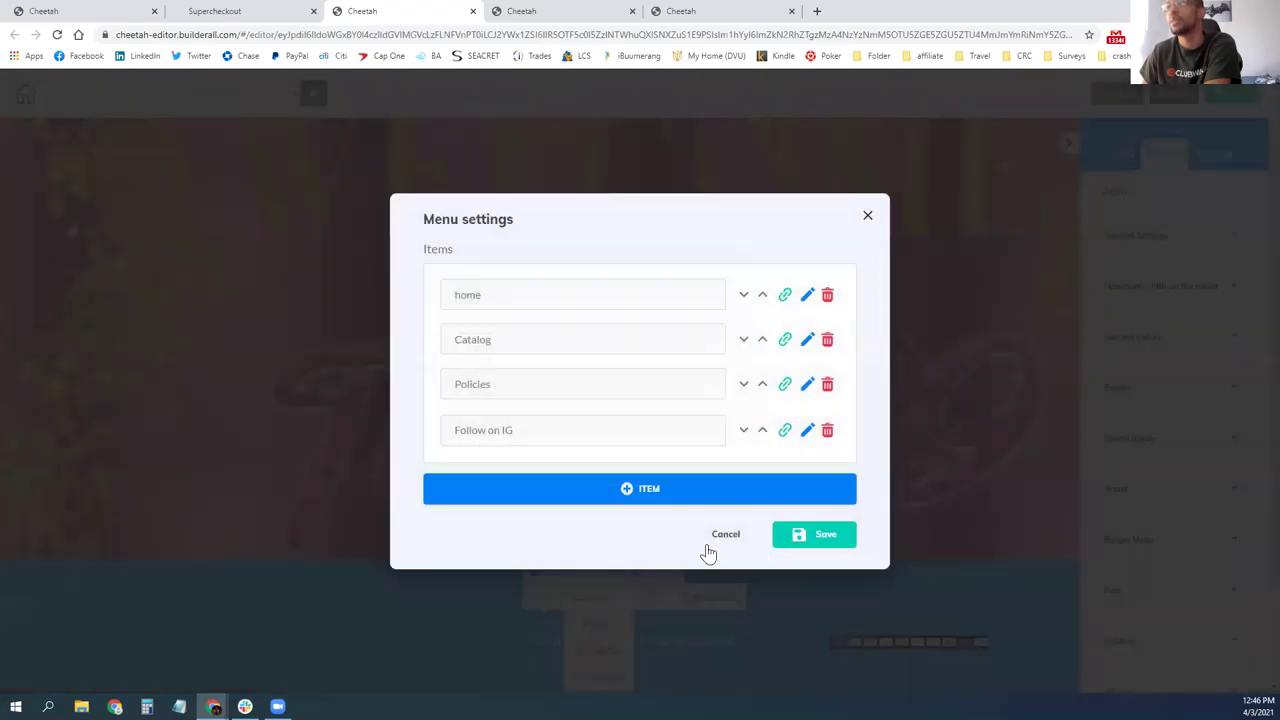
click(813, 538)
- In the header menu's Catalog submenu, link the Purses entry to the Purses page
scroll(540, 437, up, 1)
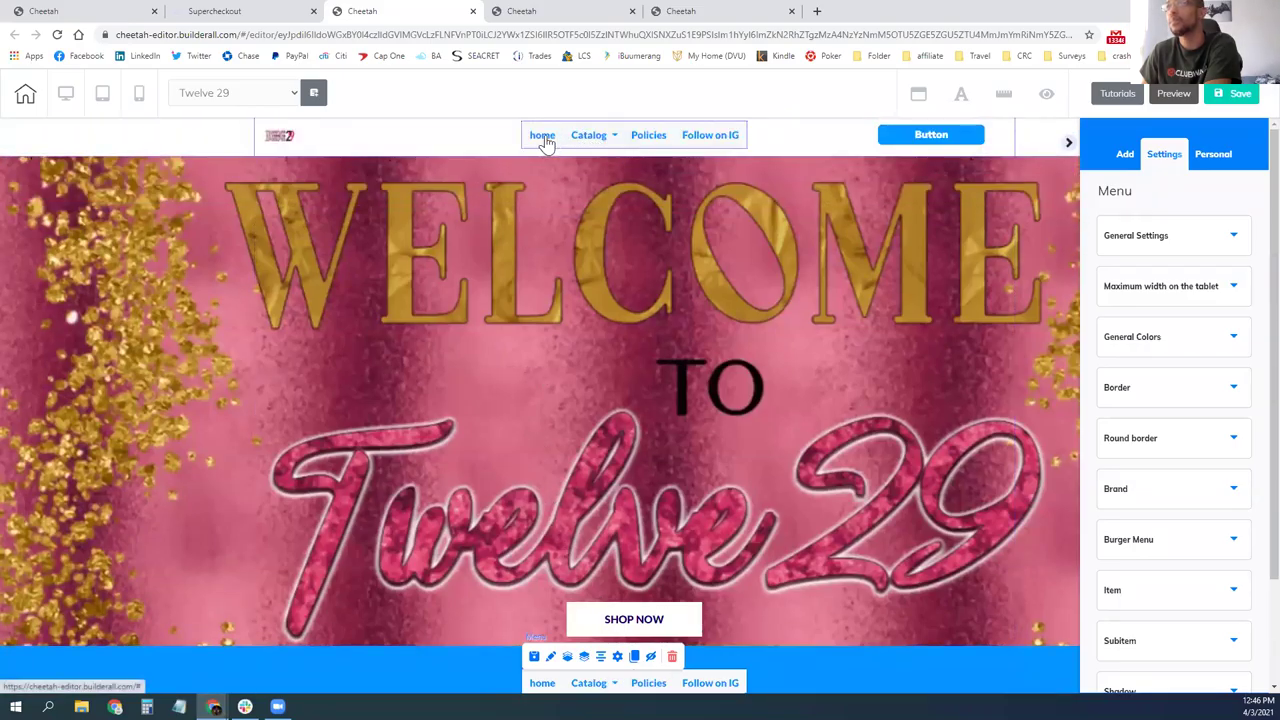
click(545, 142)
click(600, 138)
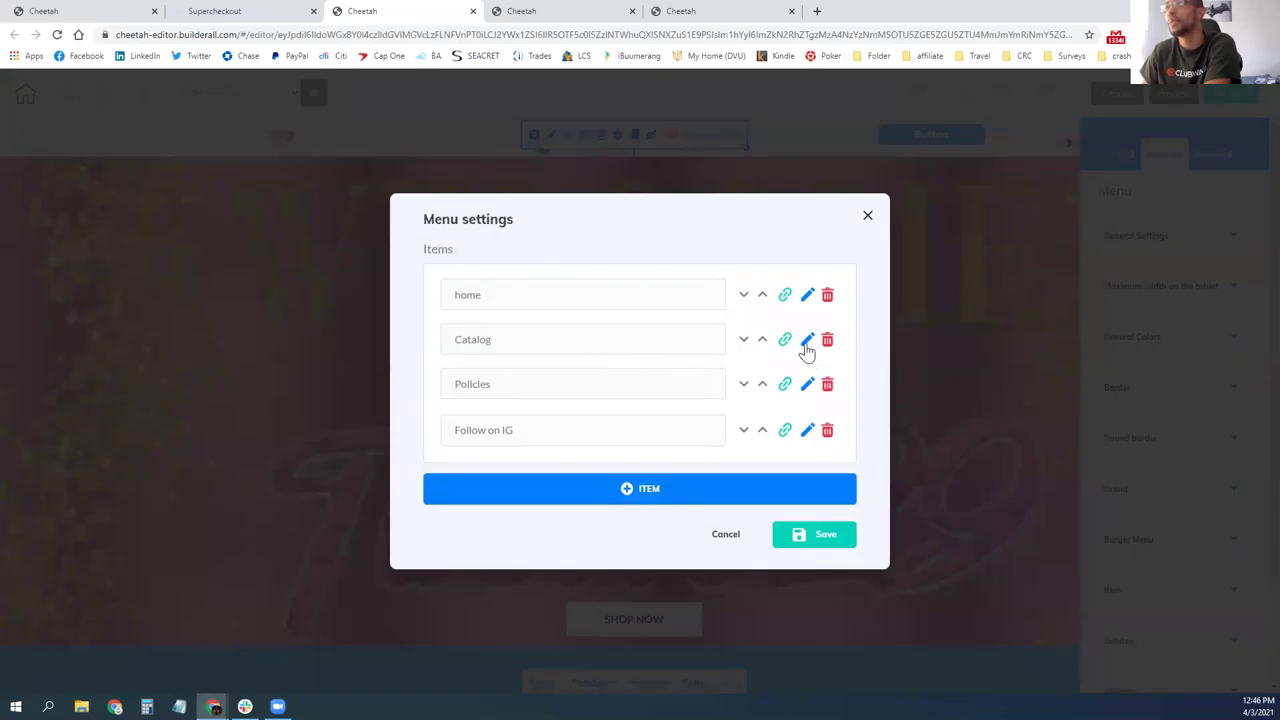
click(807, 341)
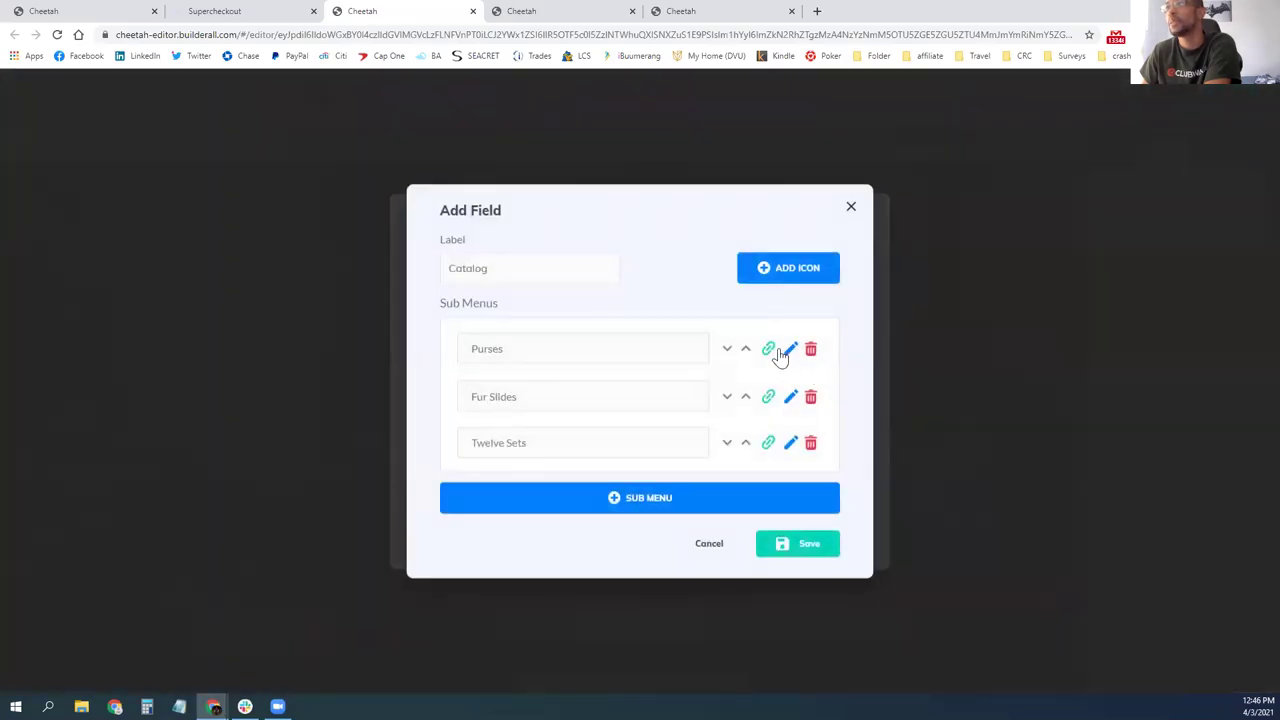
click(768, 349)
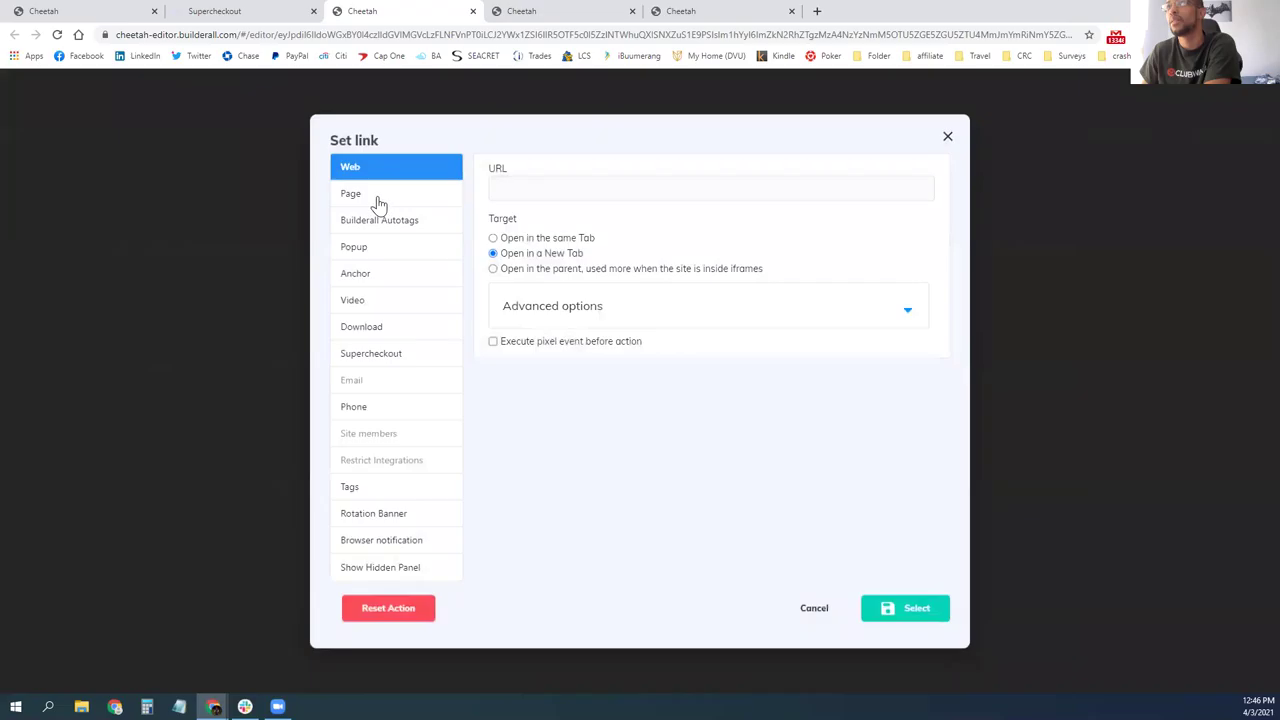
click(380, 197)
click(906, 614)
- Link the header menu's Fur Slides submenu entry to the Fur Slides page and save the menu settings
click(767, 396)
click(408, 203)
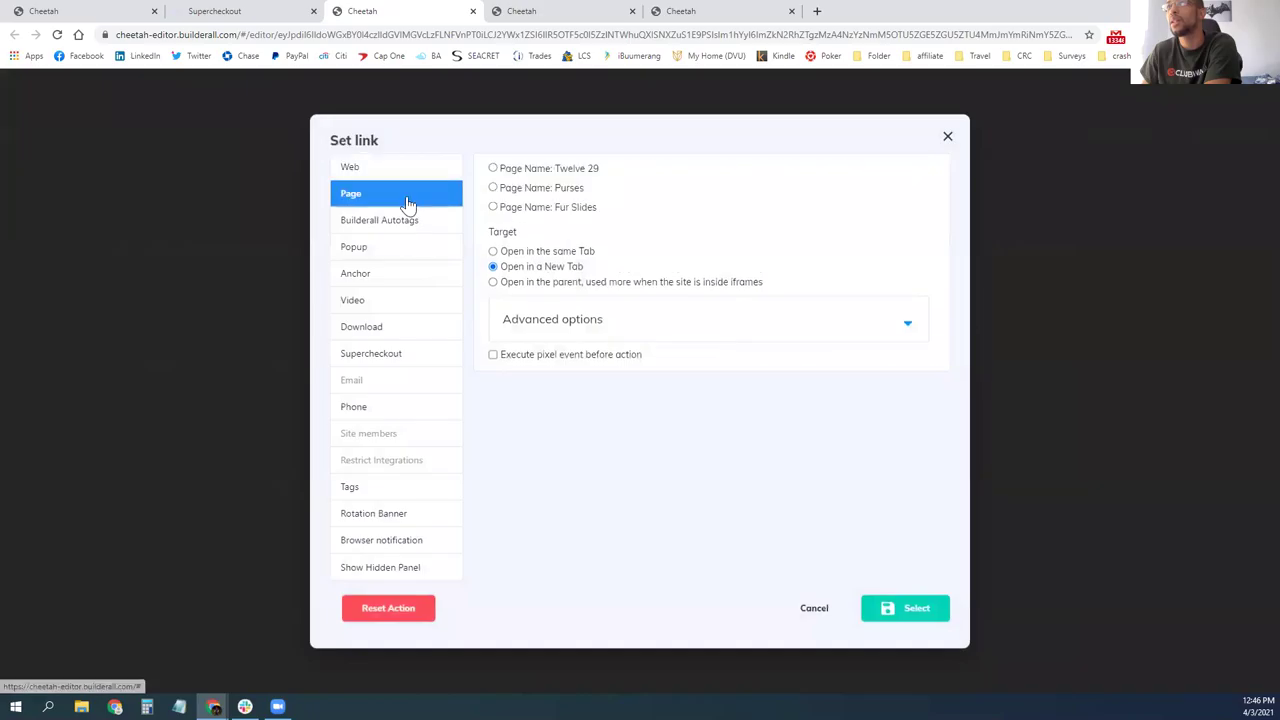
click(557, 208)
click(888, 609)
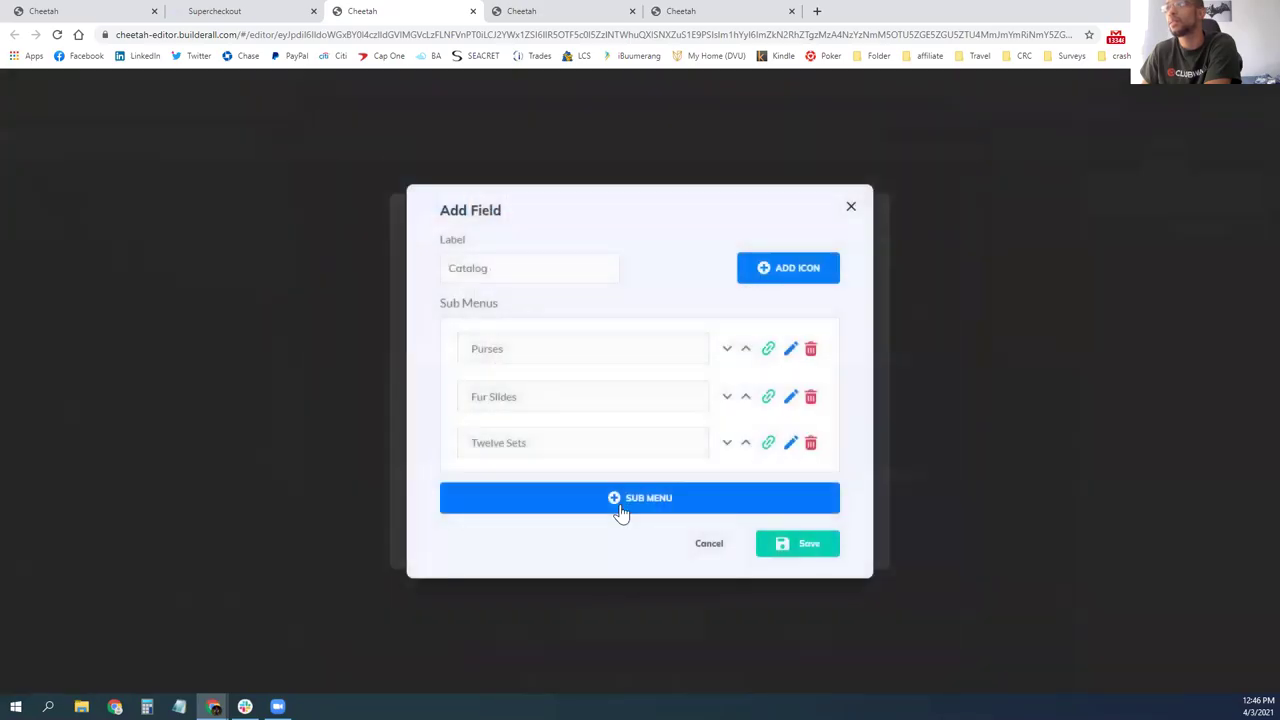
click(789, 547)
click(791, 546)
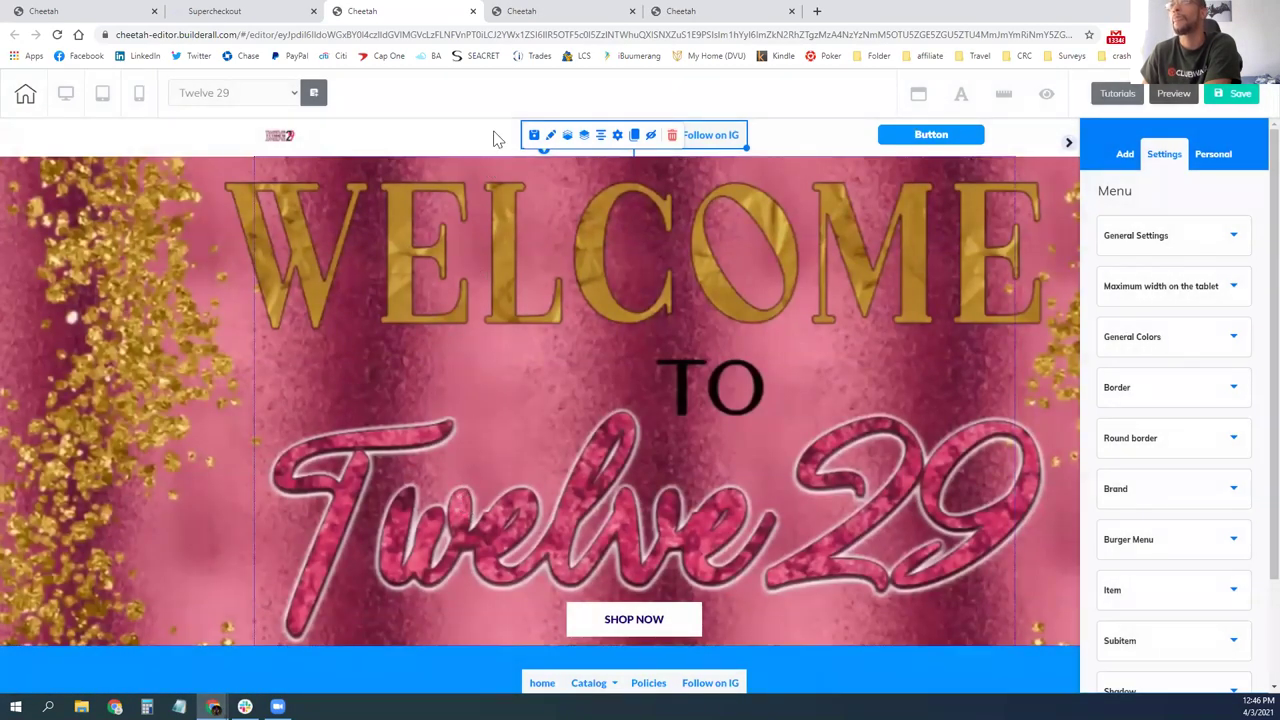
- On the Fur Slides checkout page, replace the product name heading in the banner with "Red Fur Slides"
click(702, 14)
scroll(551, 312, up, 10)
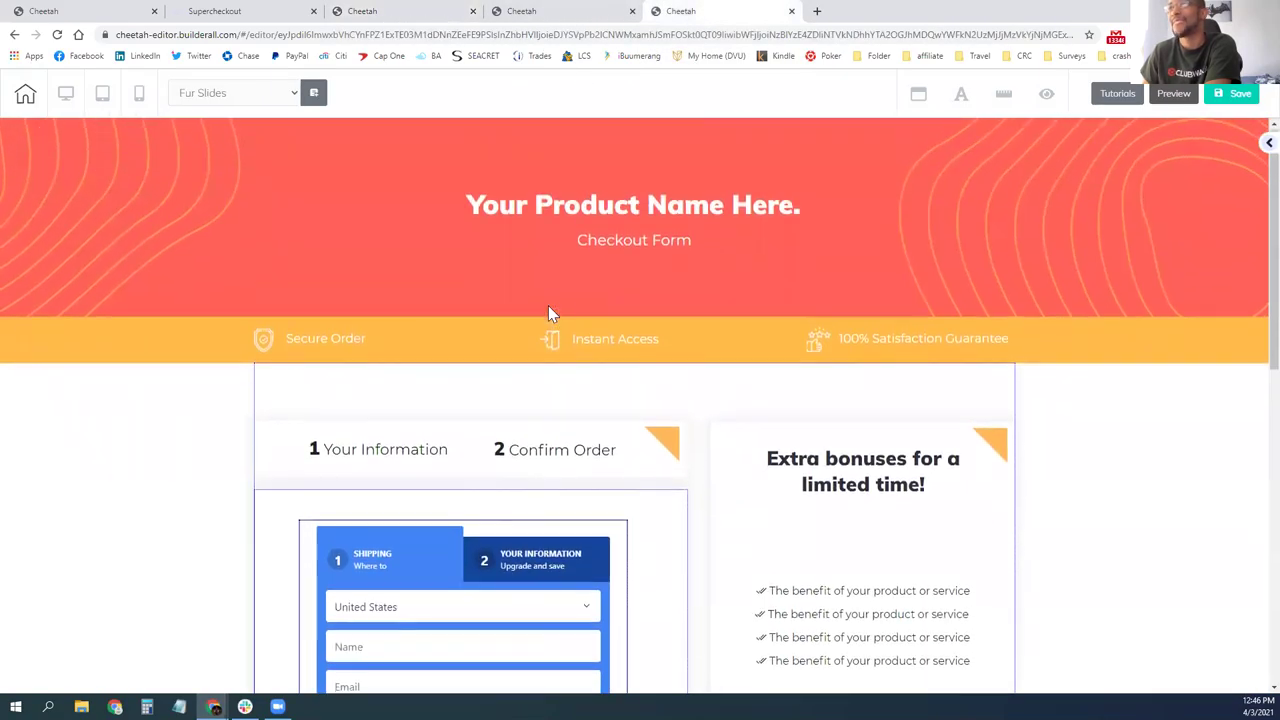
click(575, 219)
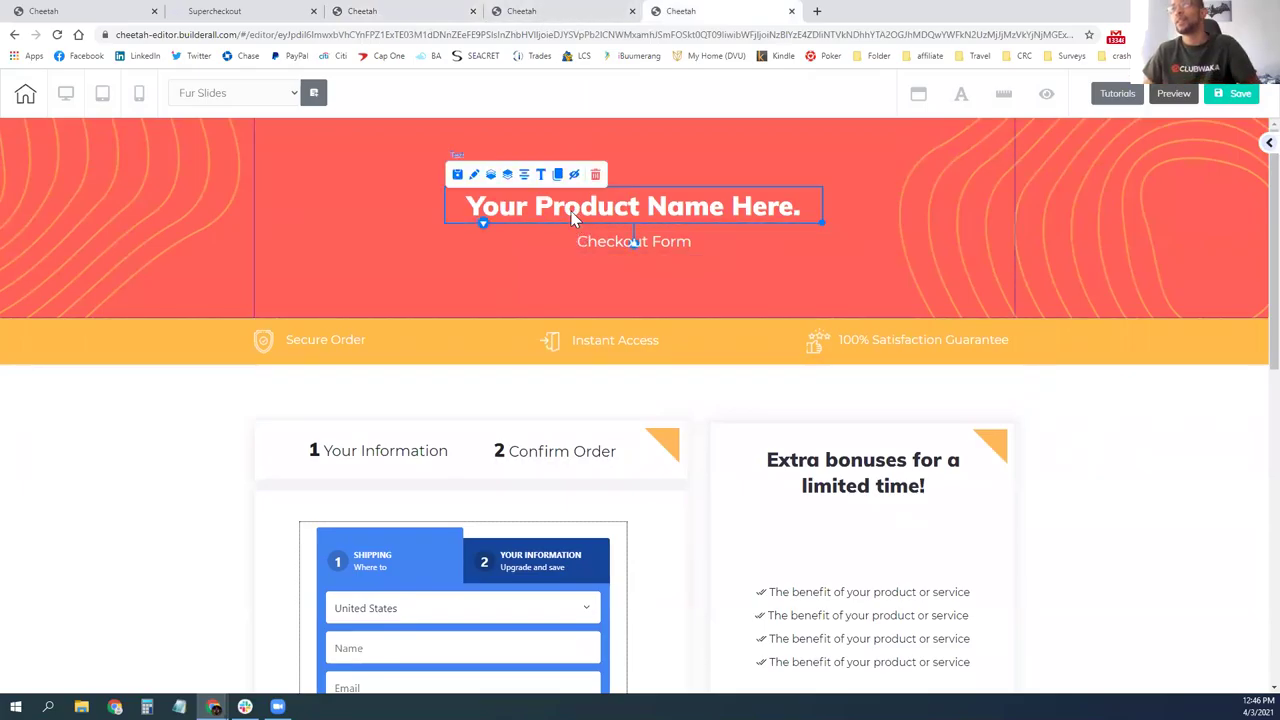
double_click(627, 218)
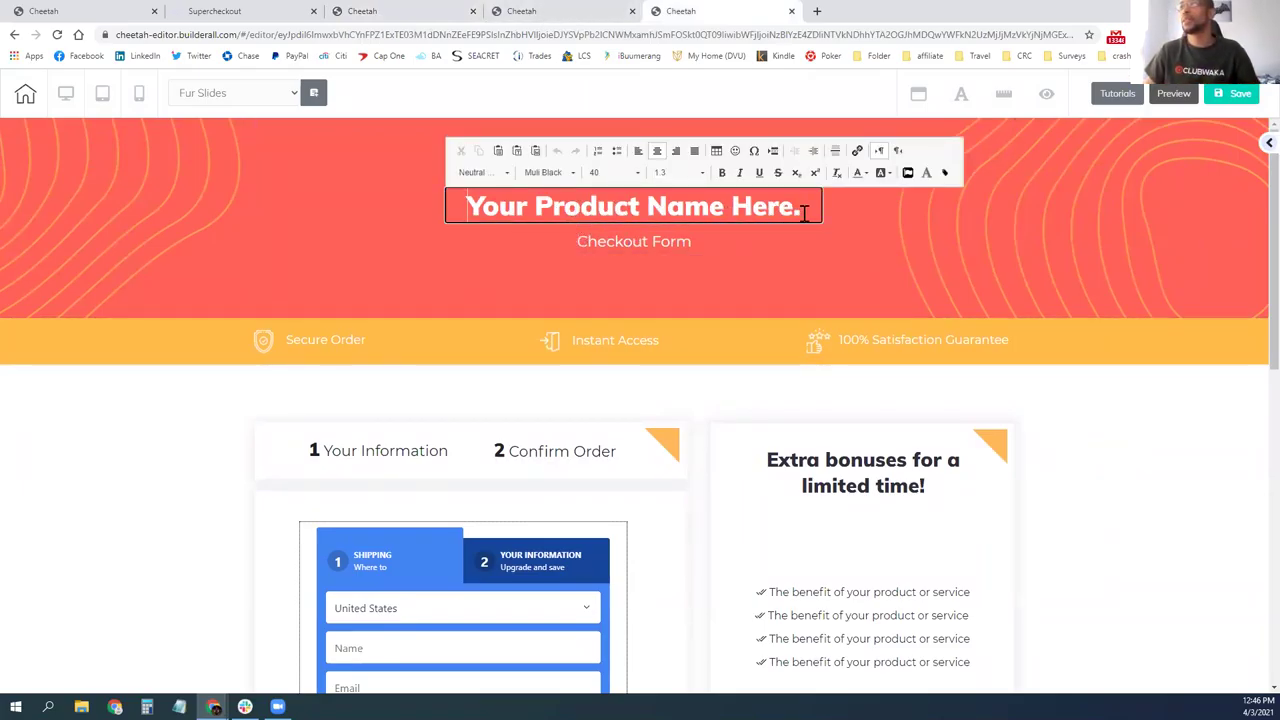
drag(805, 212, 479, 205)
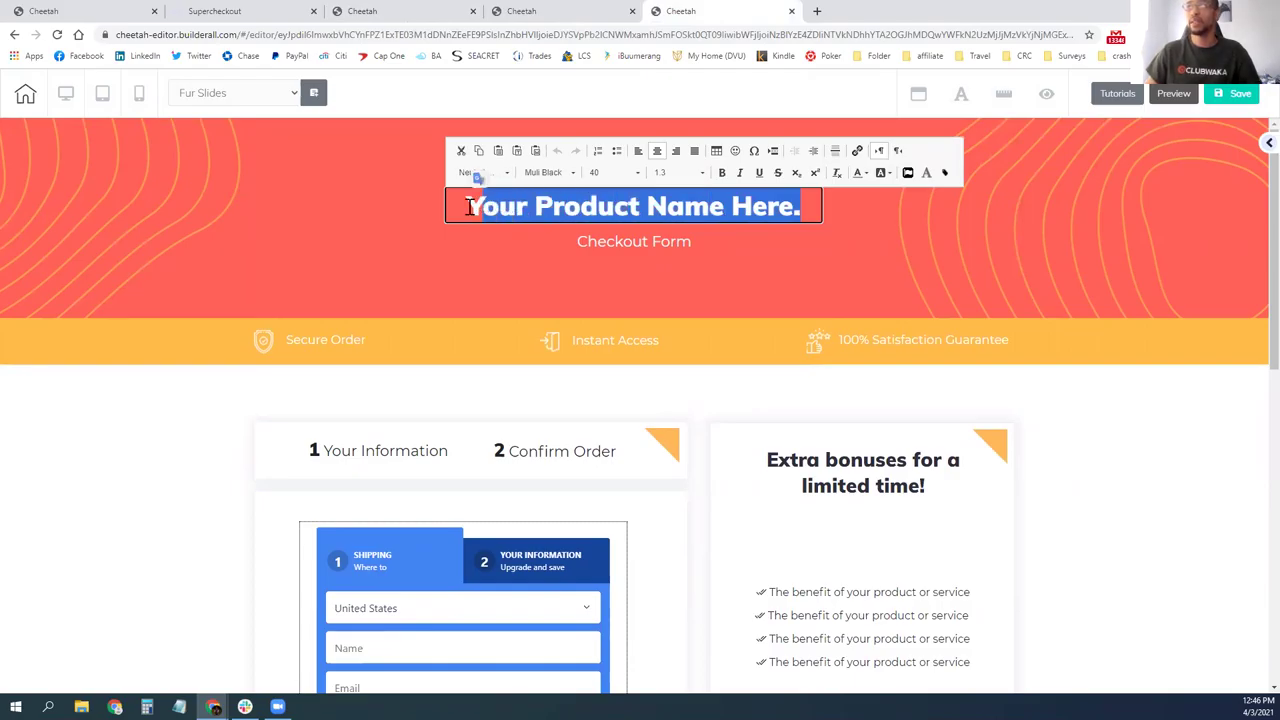
key(BackSpace)
key(BackSpace)
text(Red Fur Slides)
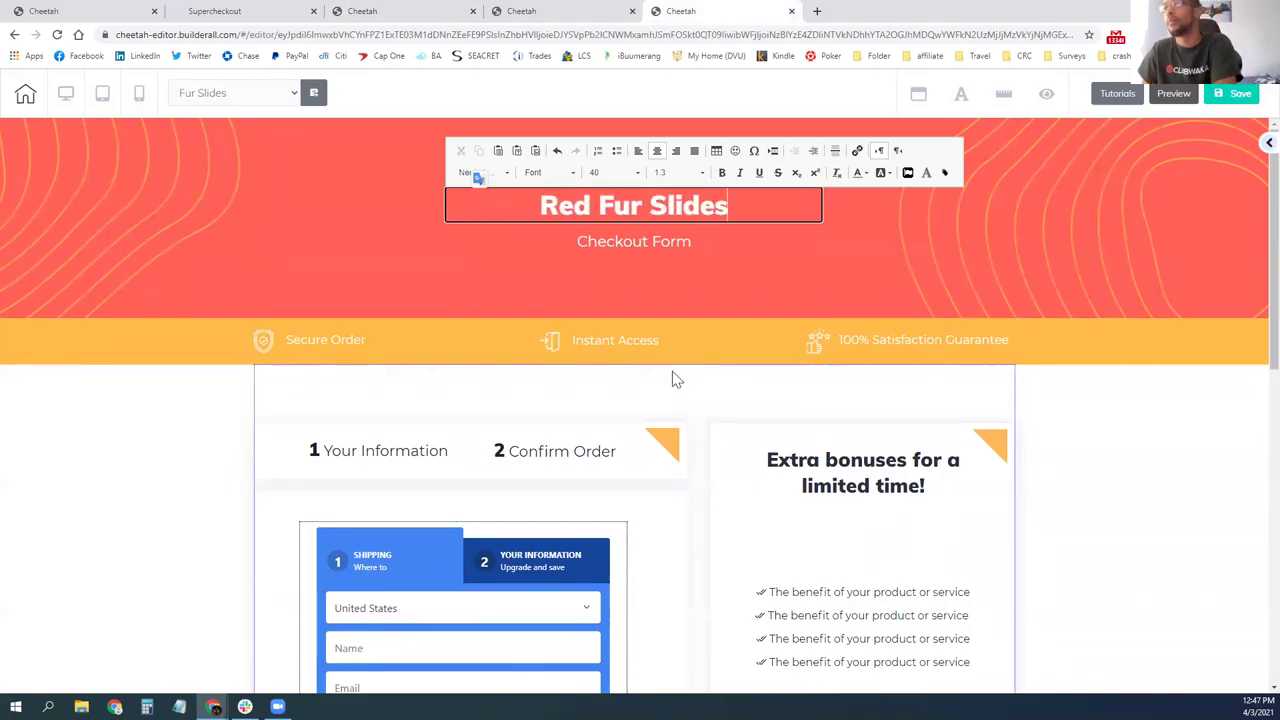
- Replace the "Instant Access" text in the orange strip with "Pickup Available"
click(623, 343)
double_click(661, 342)
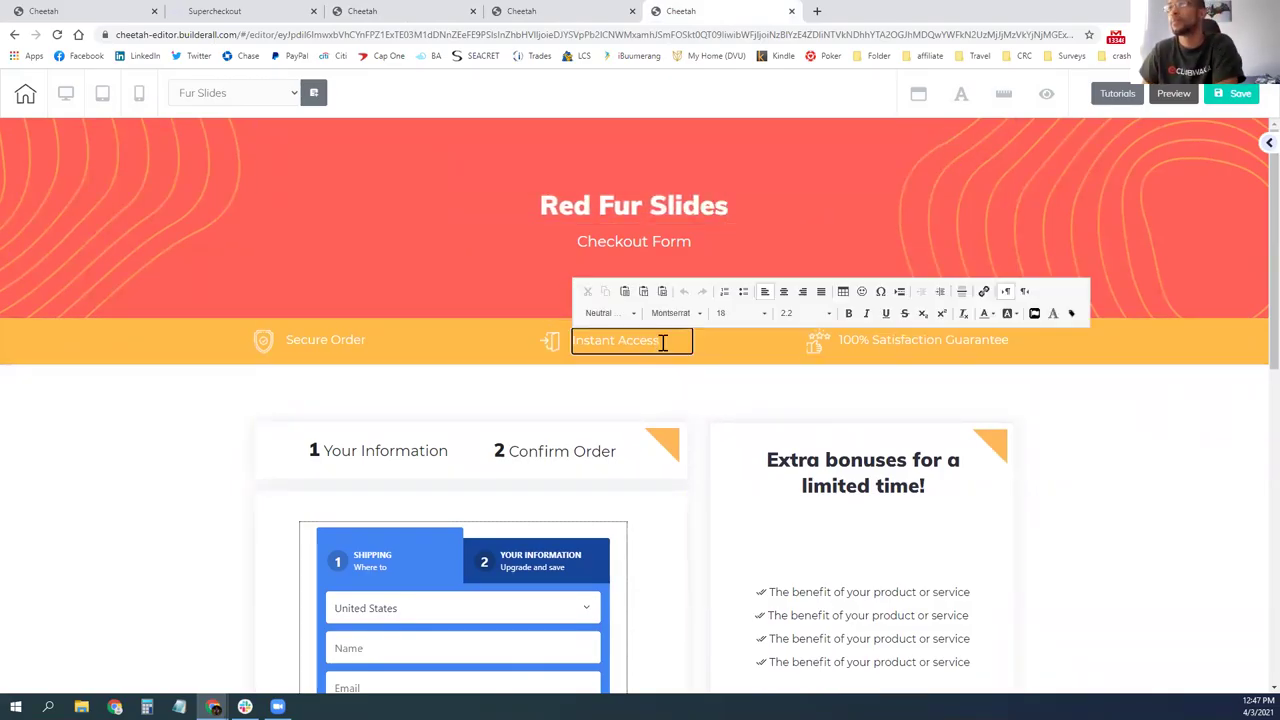
drag(661, 342, 570, 342)
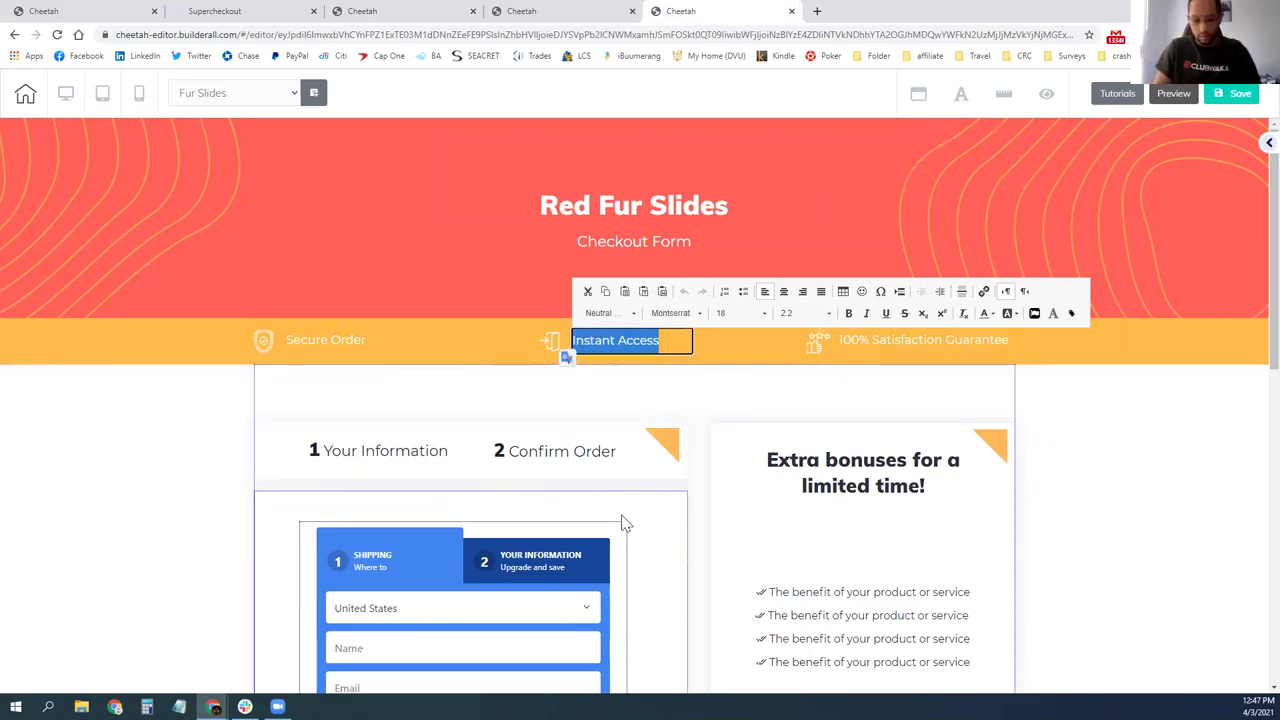
key(BackSpace)
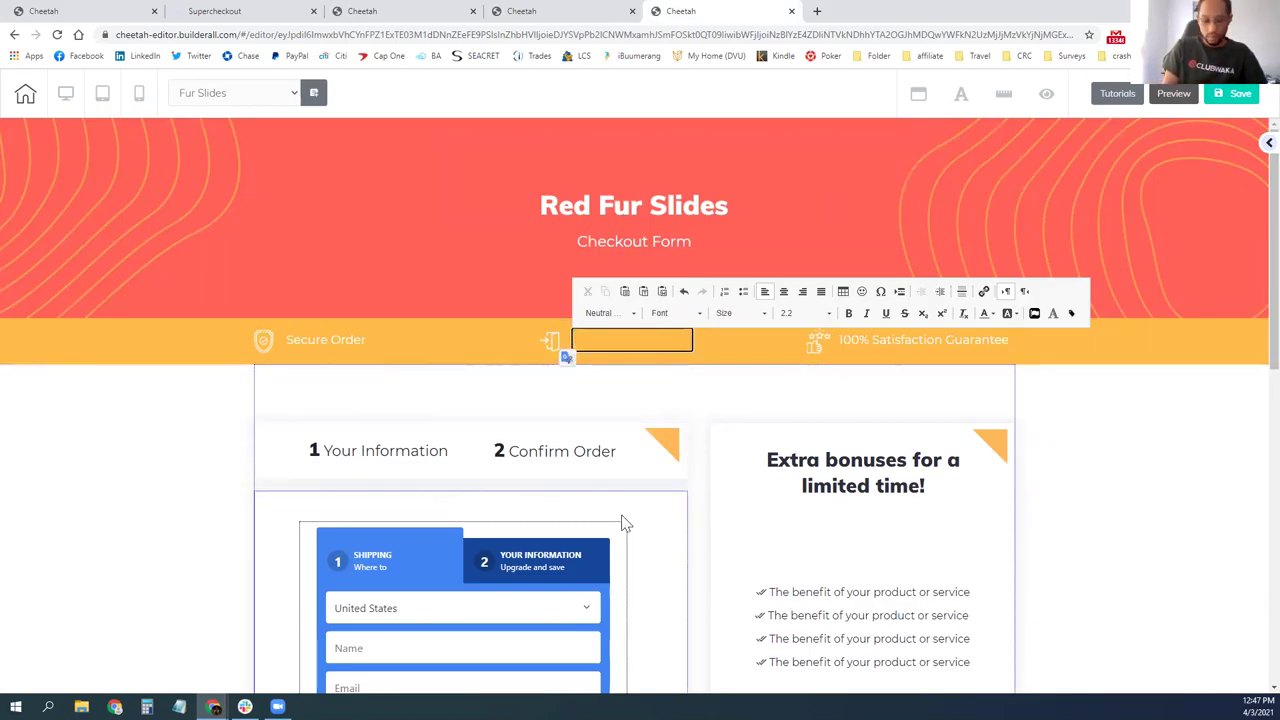
text(Pickup Av)
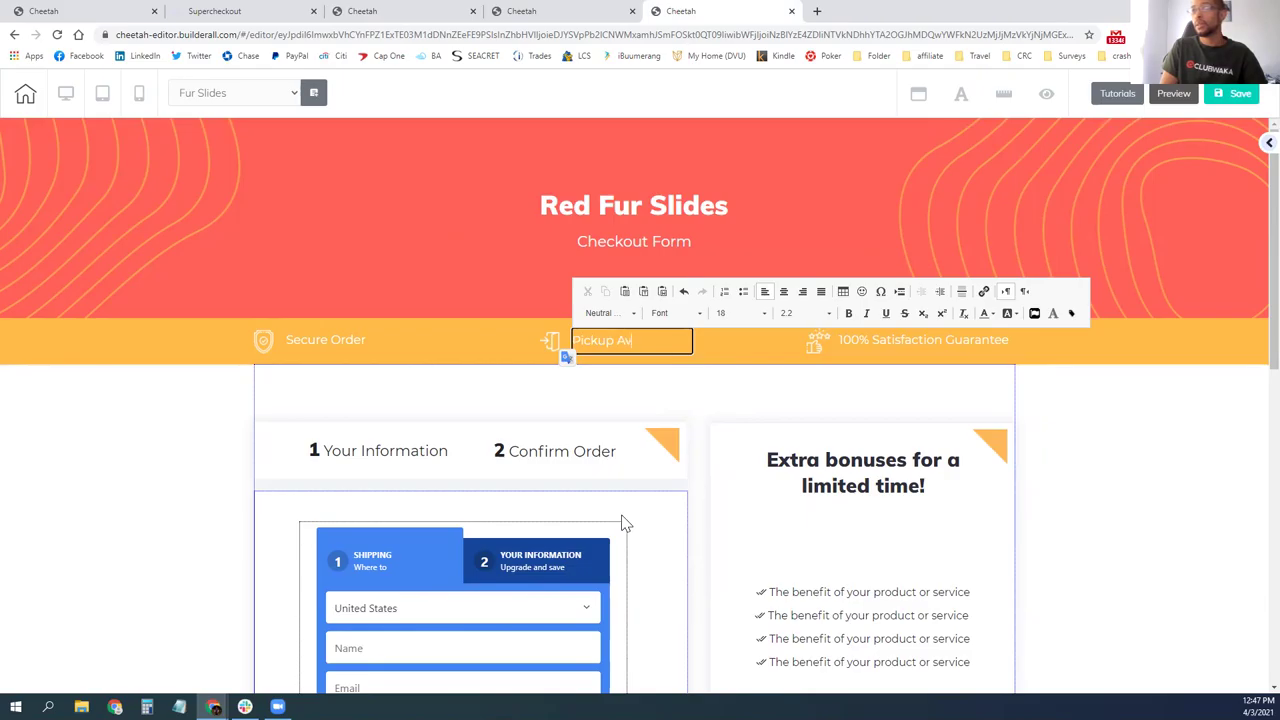
text(ailable)
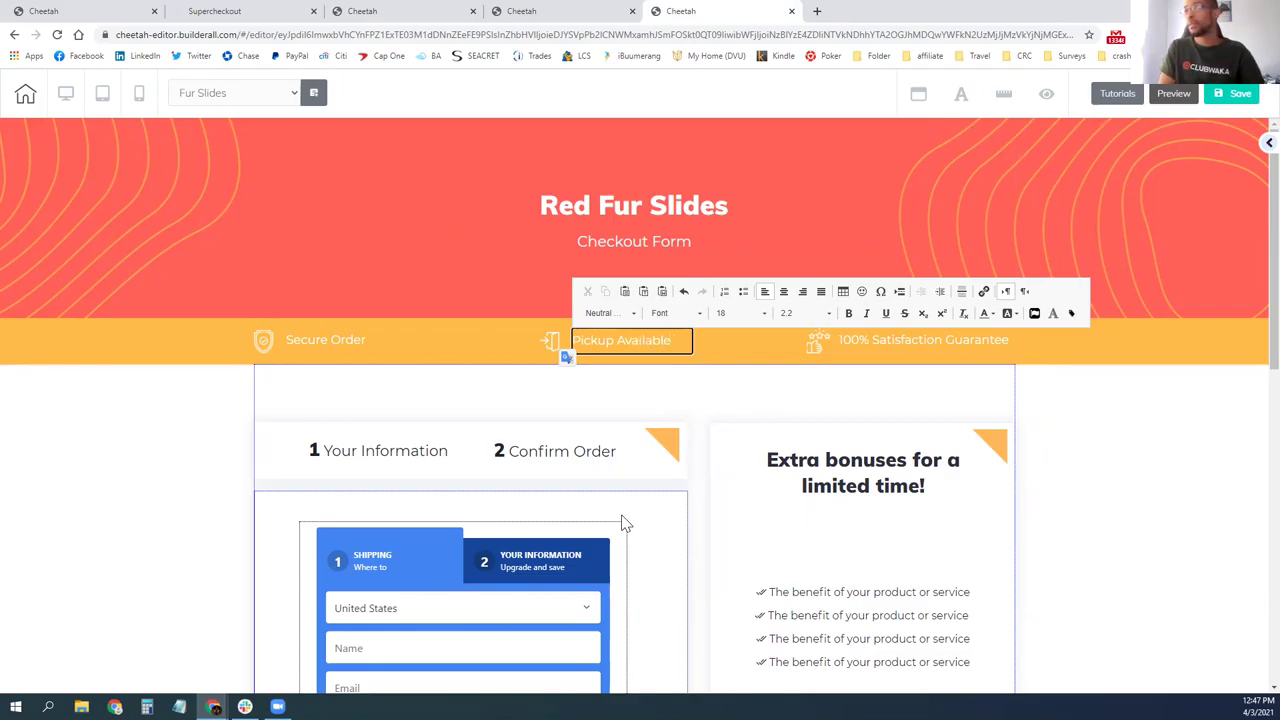
click(683, 549)
- Replace the "Extra bonuses for a limited time!" heading with "Free shipping on orders over $"
scroll(650, 450, down, 3)
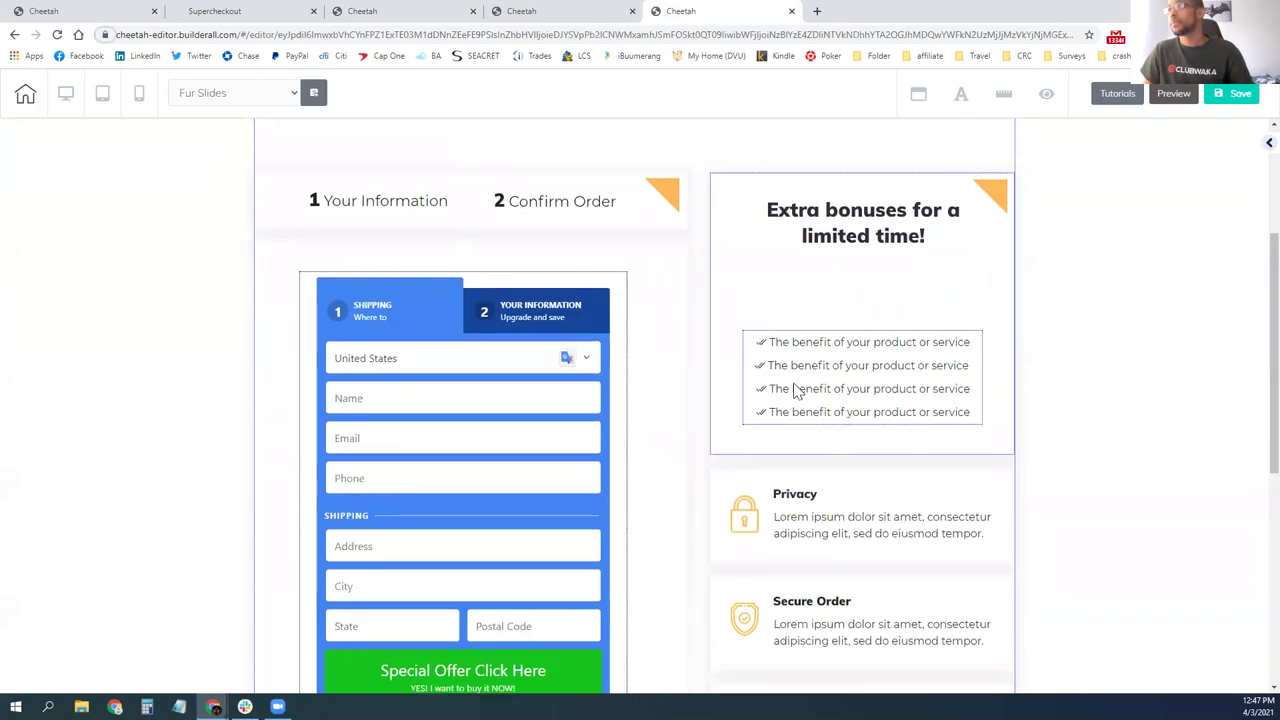
click(838, 245)
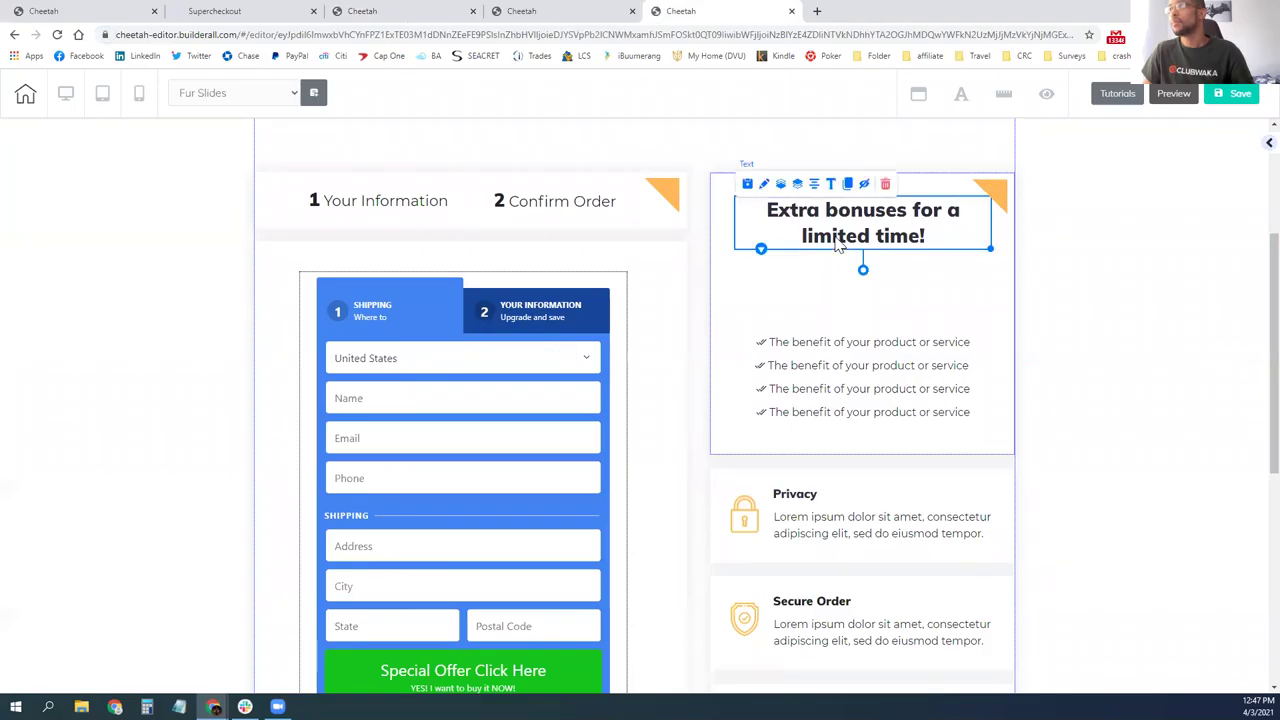
click(894, 237)
drag(929, 234, 754, 200)
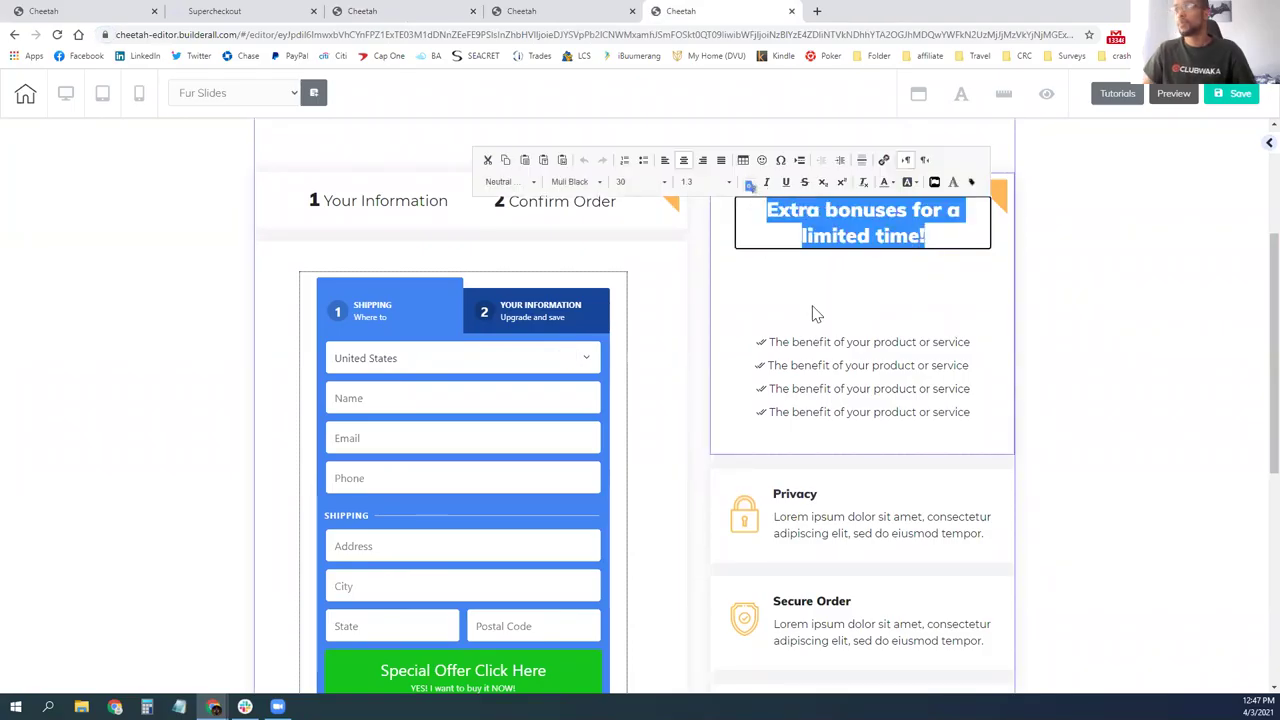
text(Free shippin)
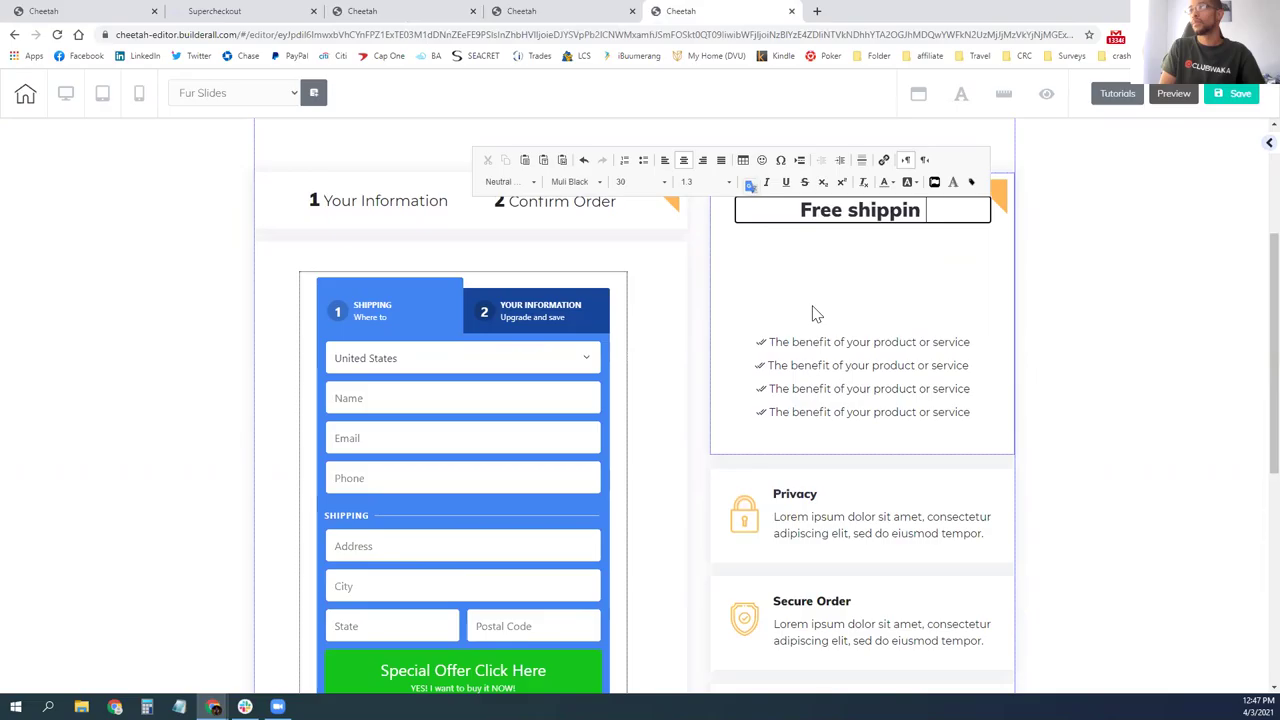
text(g on orders of)
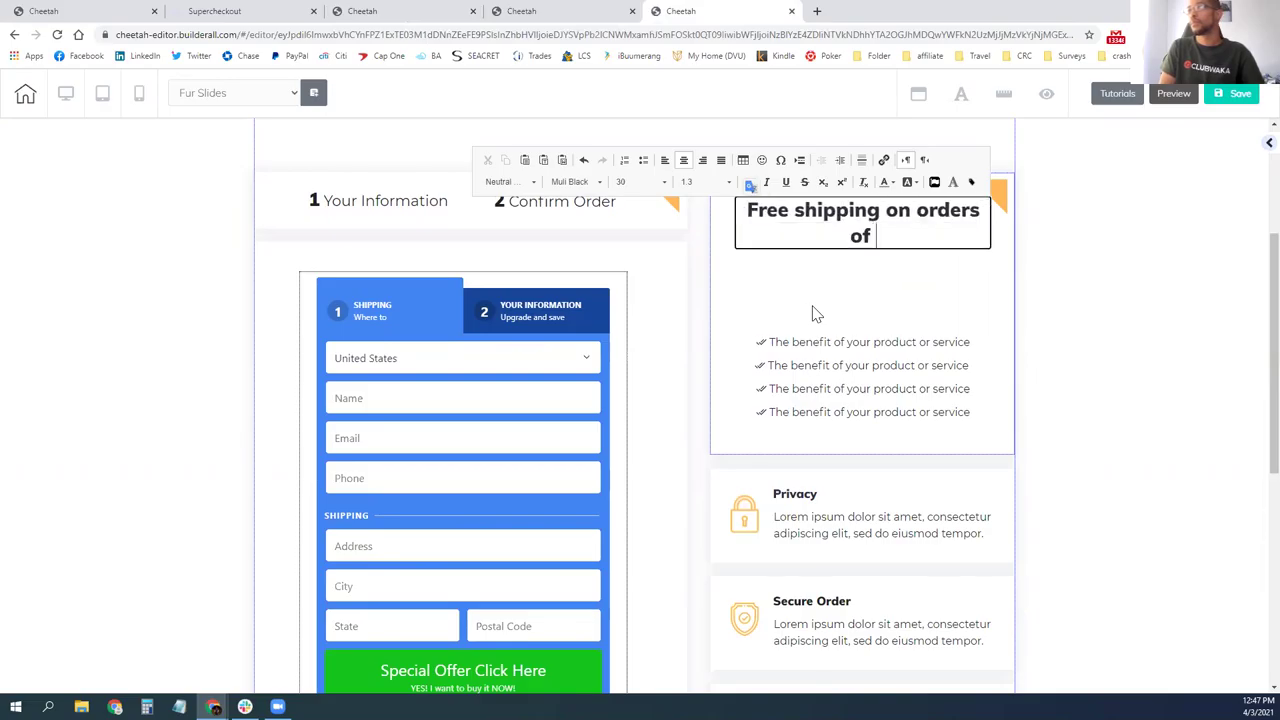
key(BackSpace)
text(verw)
key(BackSpace)
text($)
click(812, 314)
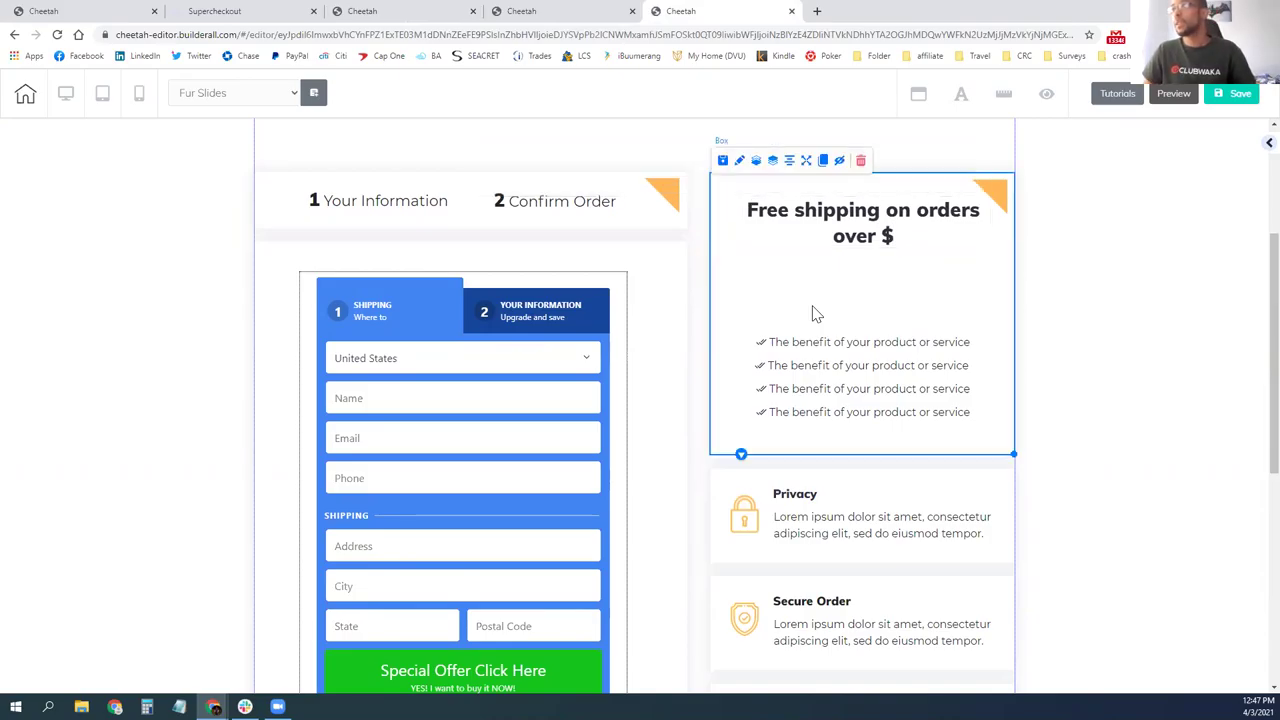
- Move the benefits list up closer to the free shipping heading and shorten the box around it
drag(829, 411, 821, 357)
click(997, 452)
drag(1011, 452, 1011, 420)
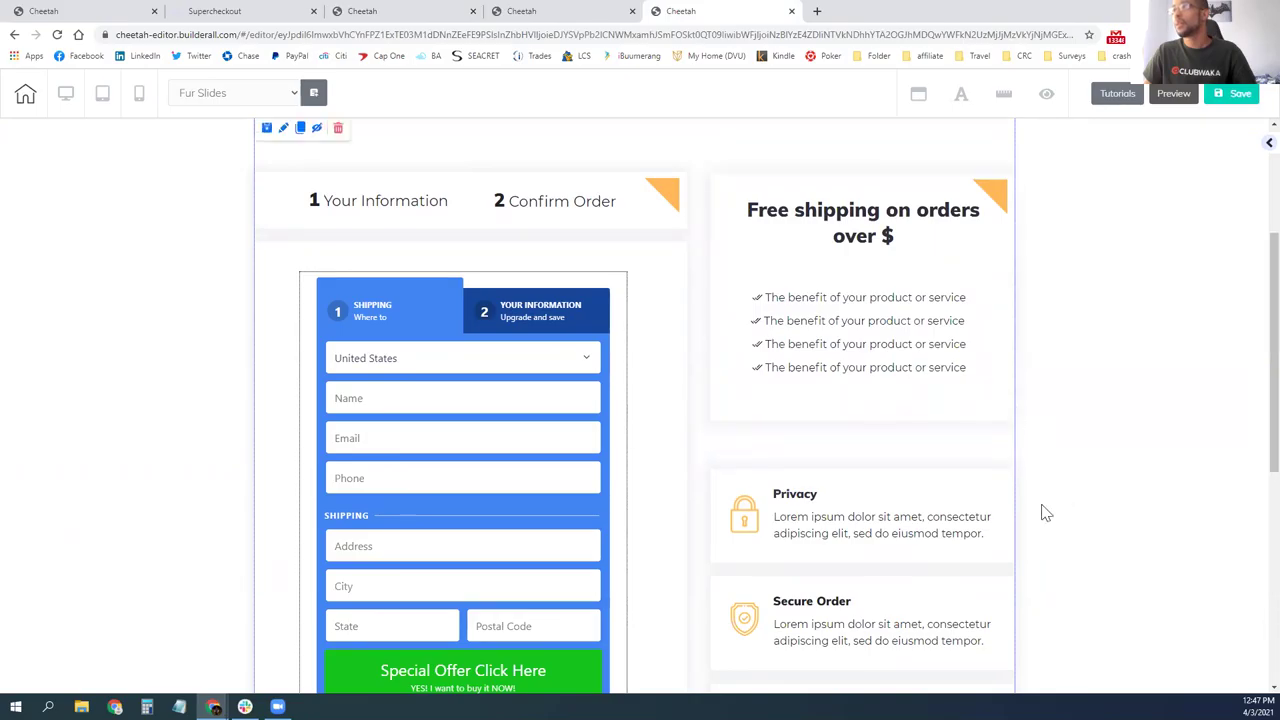
click(886, 527)
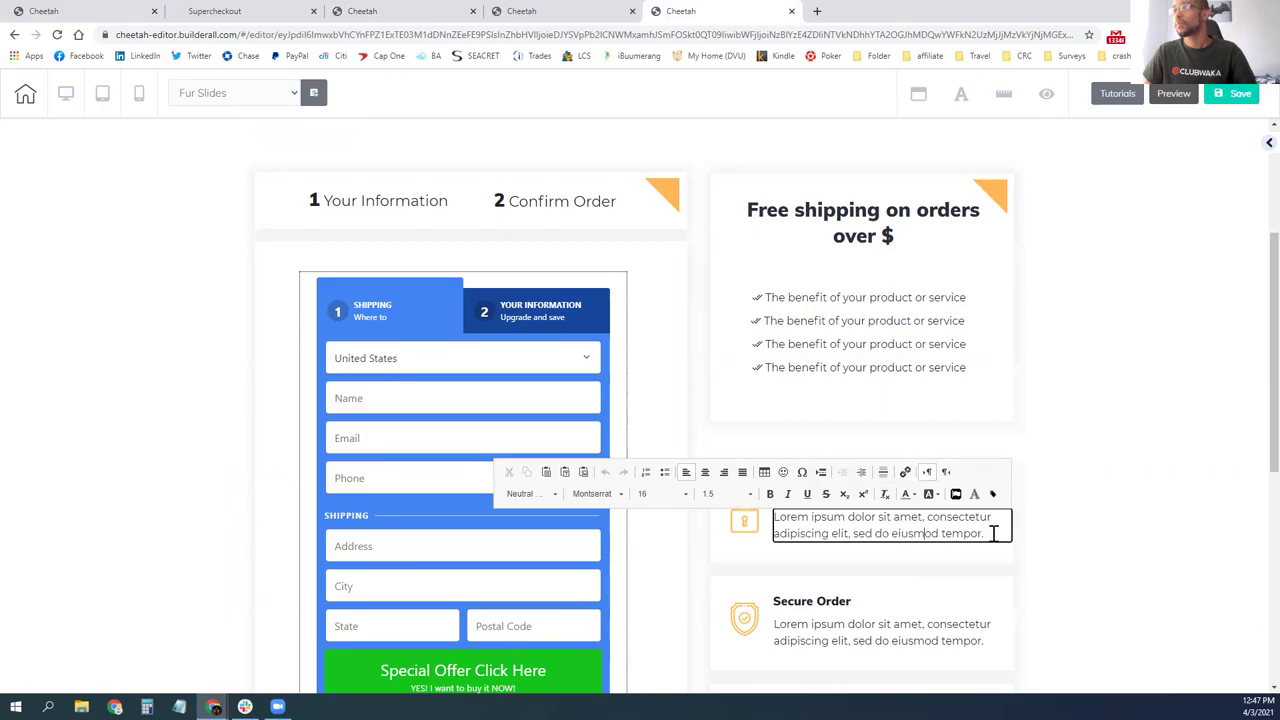
drag(996, 533, 772, 516)
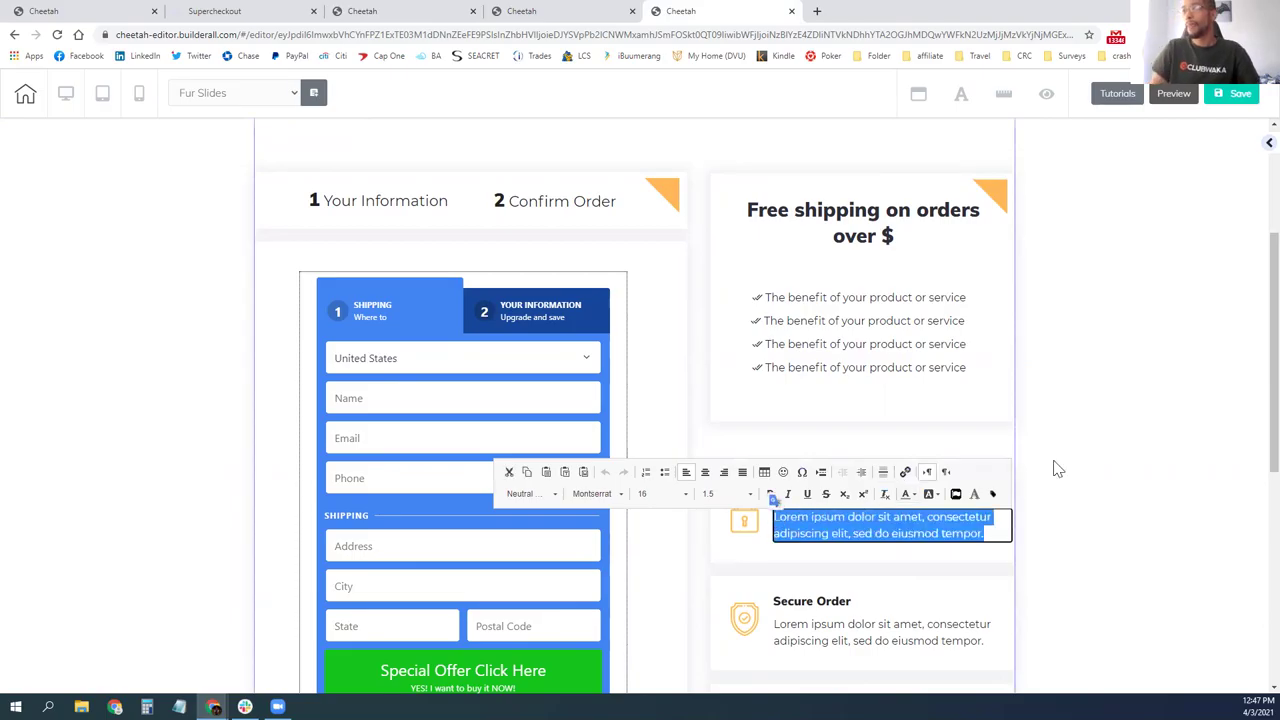
key(ctrl+shift+a)
key(Escape)
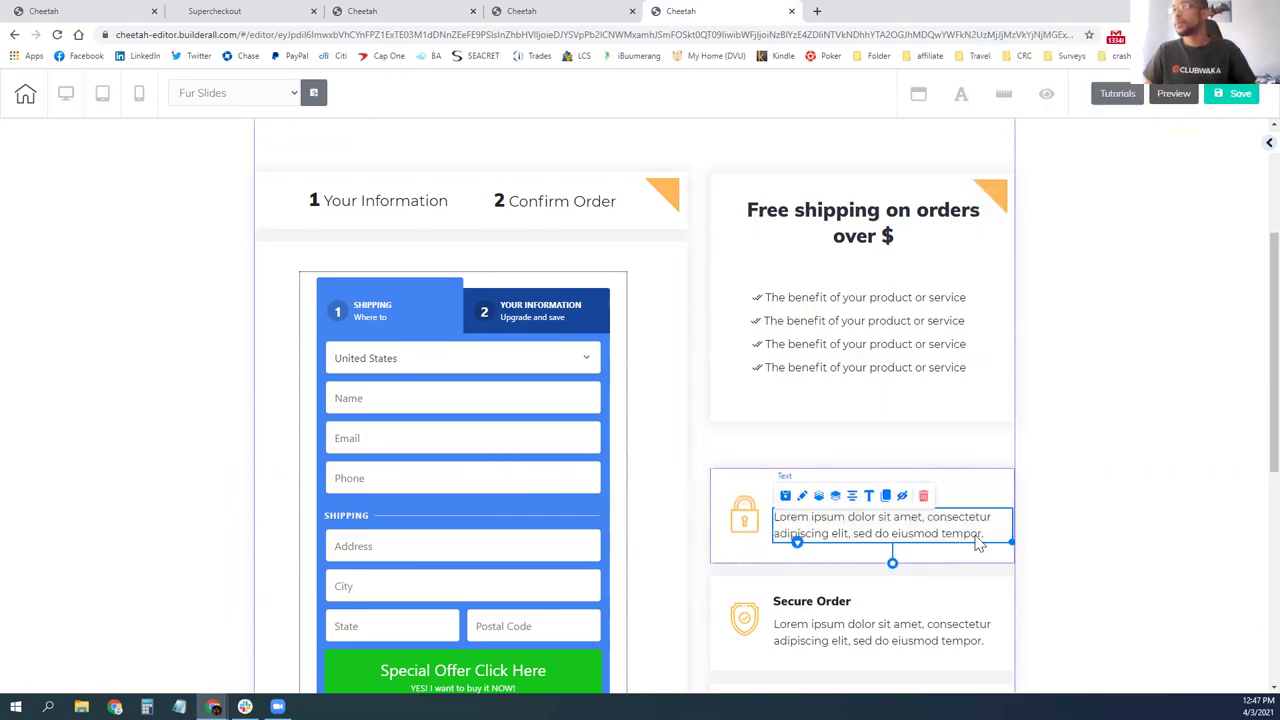
- Replace the placeholder text under Privacy with "All information secured with encryption"
click(982, 538)
drag(960, 534, 775, 516)
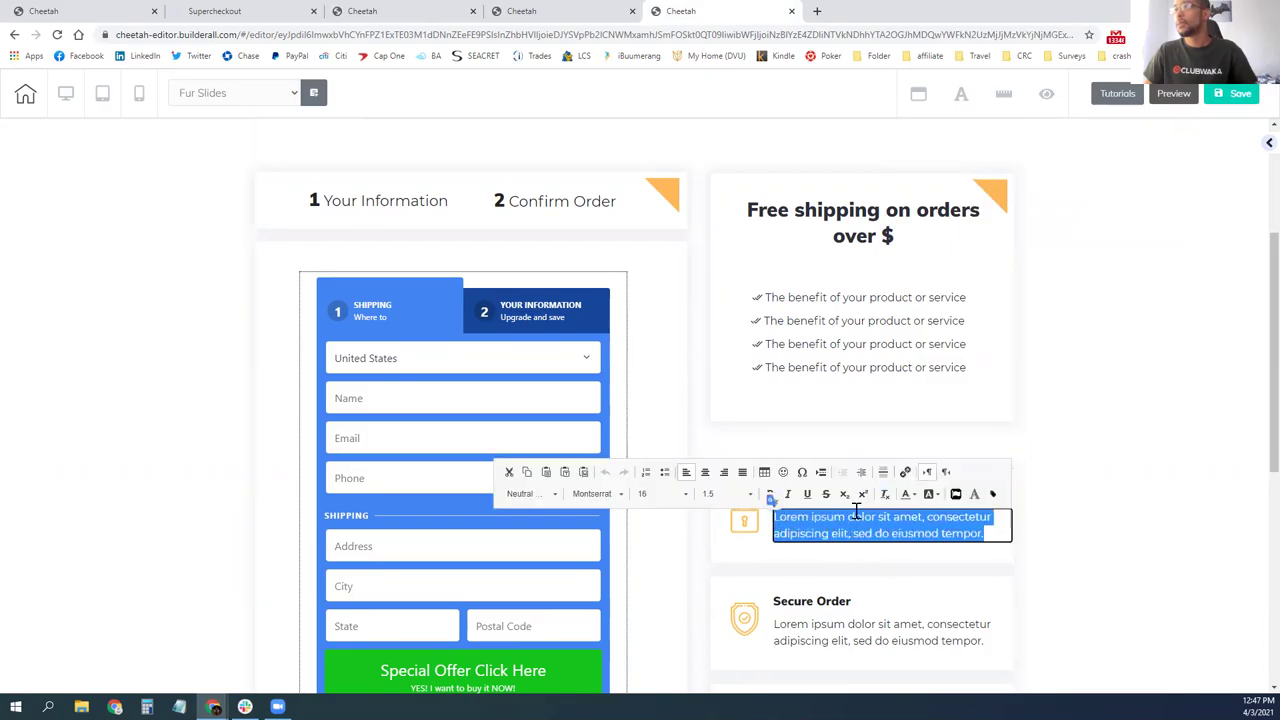
text(All info)
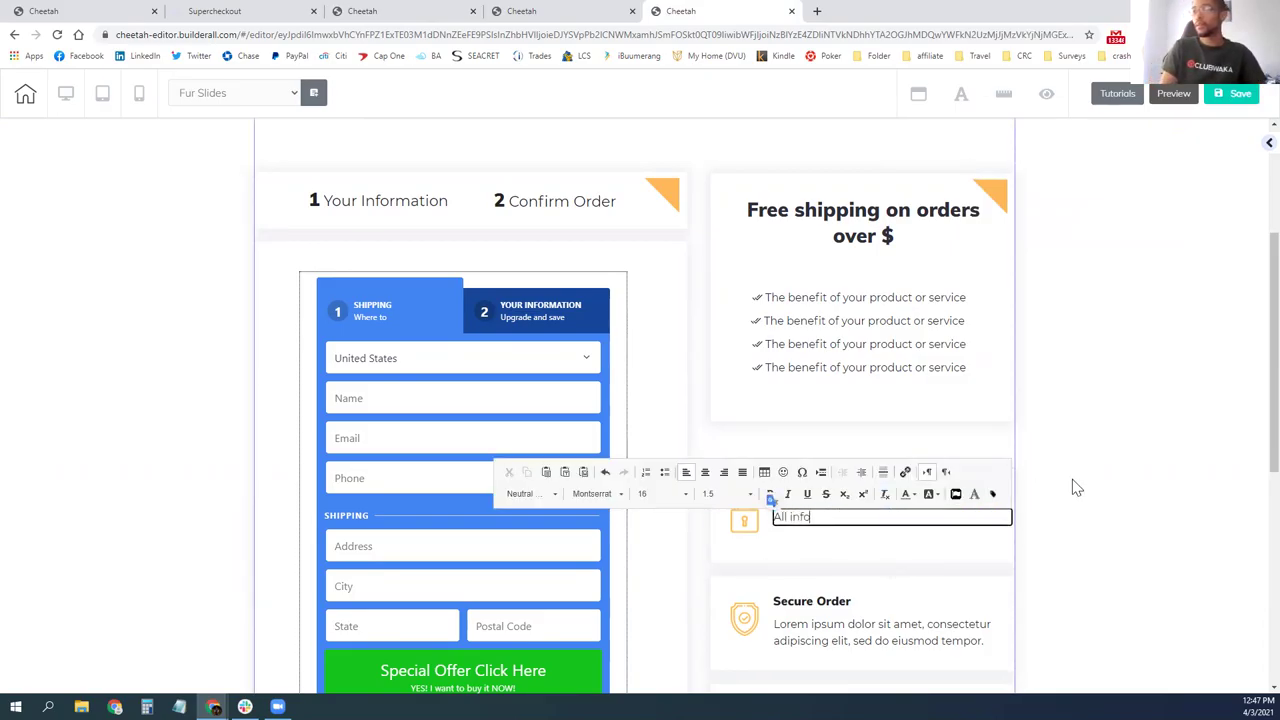
text(rmation secured with encryption)
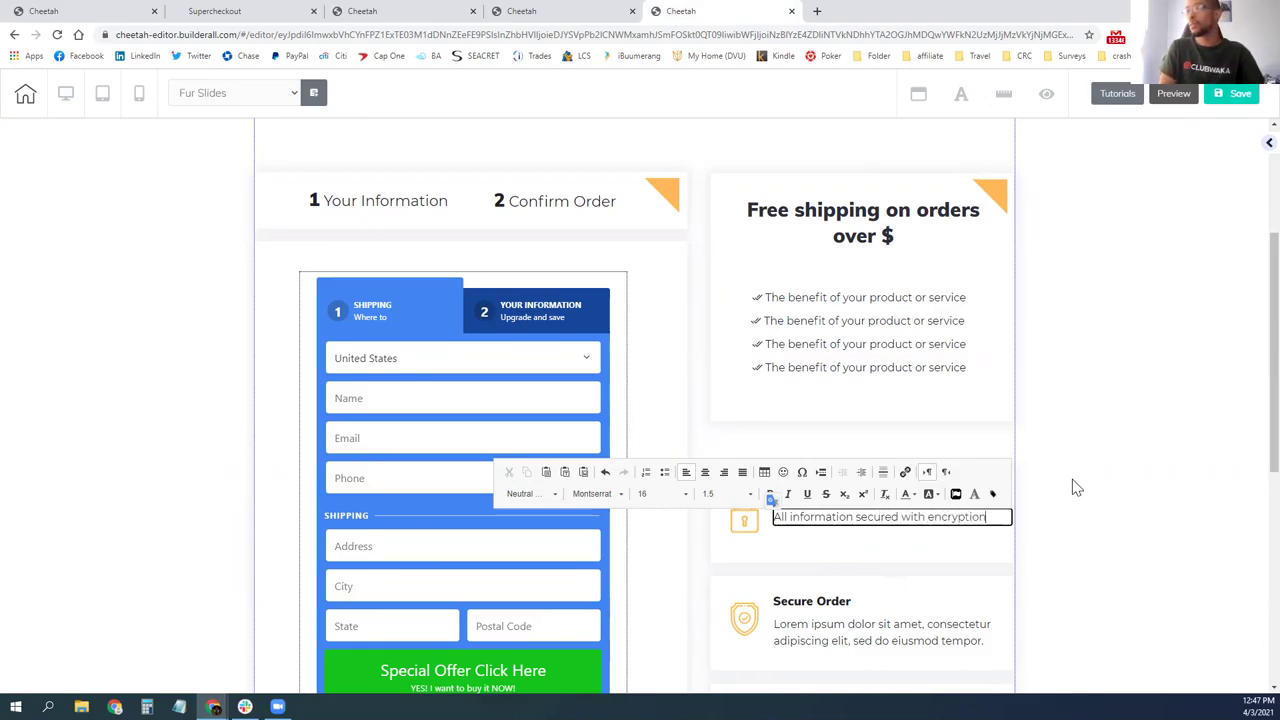
click(1076, 487)
- Replace the placeholder text under Secure Order with "Ecrytped purchase information"
scroll(1009, 517, down, 2)
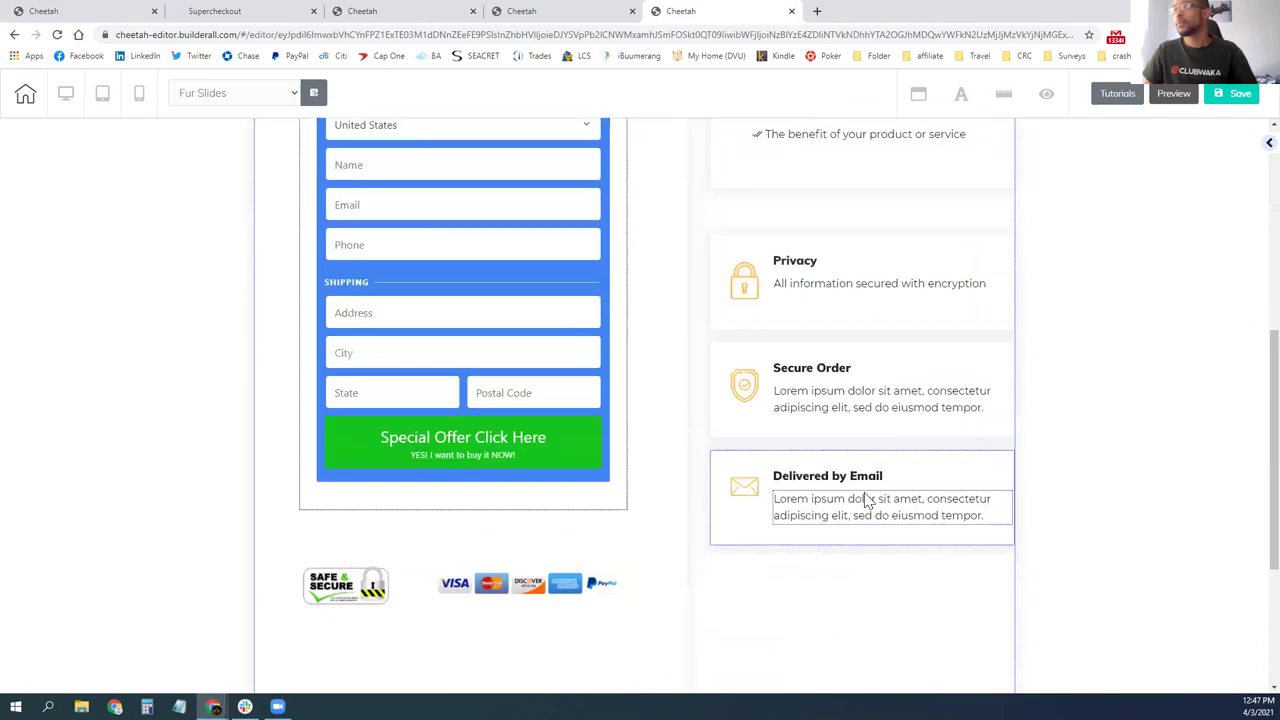
click(845, 410)
click(845, 412)
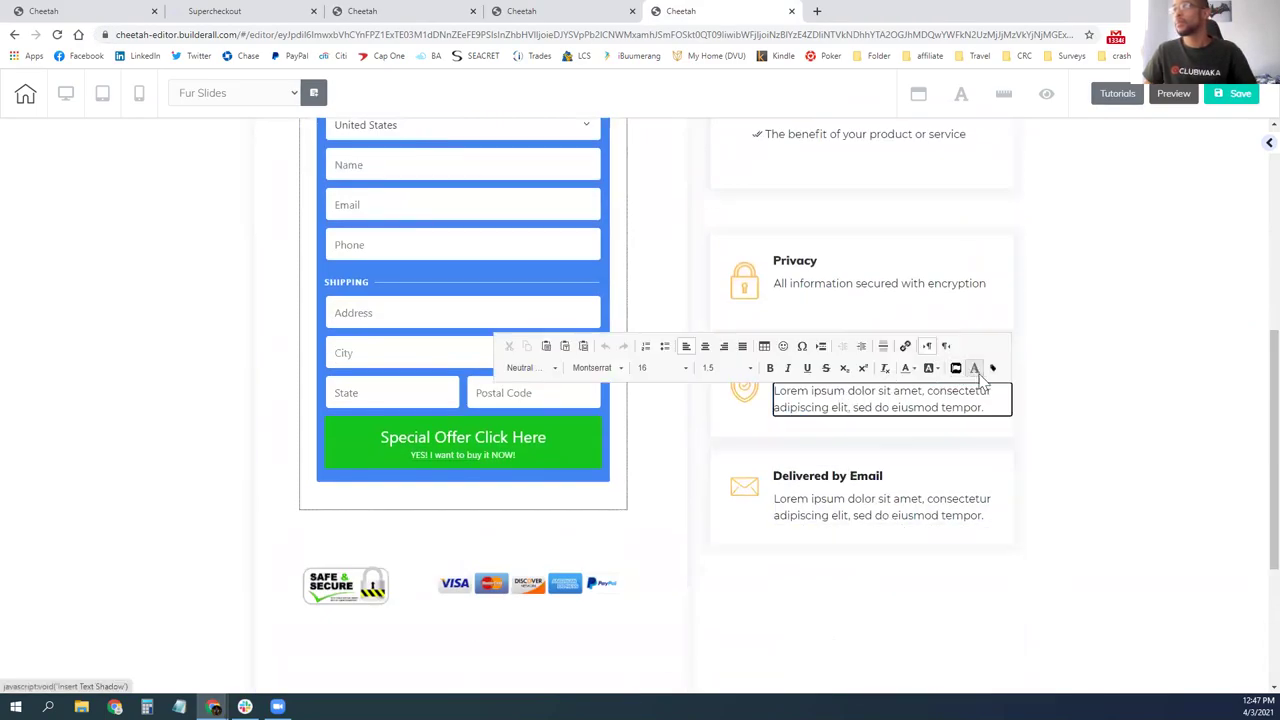
click(950, 318)
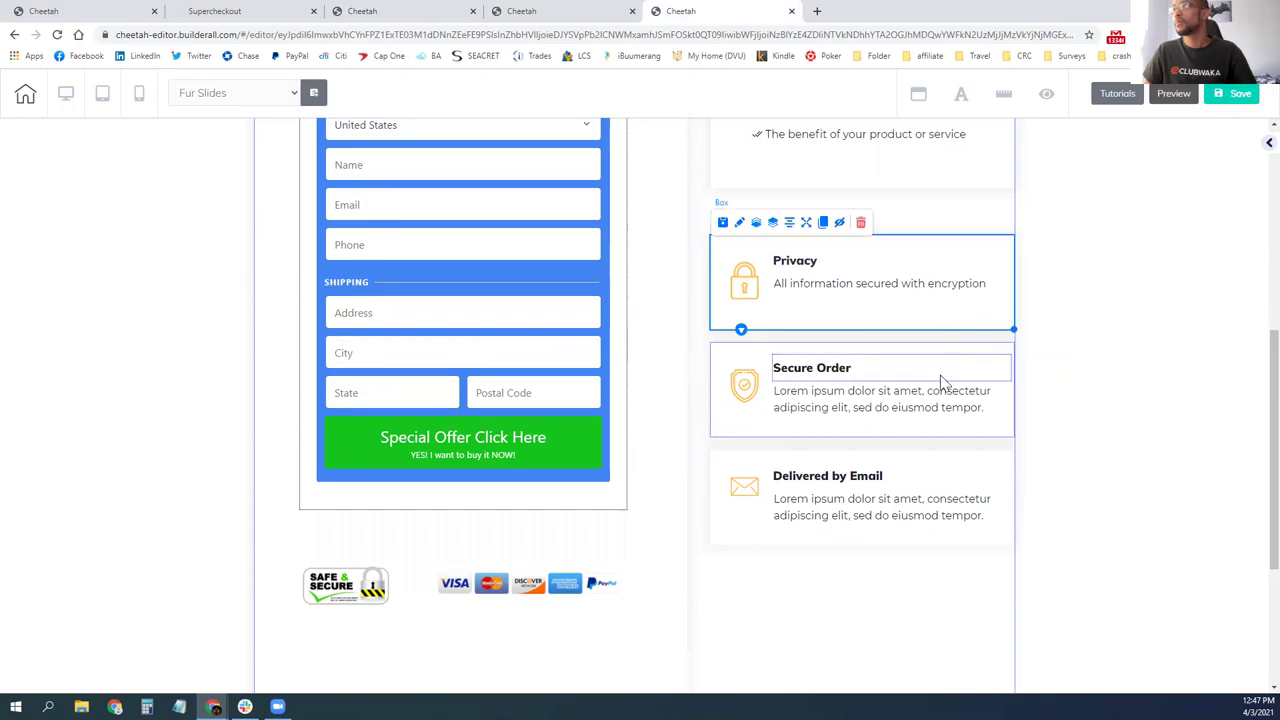
double_click(927, 402)
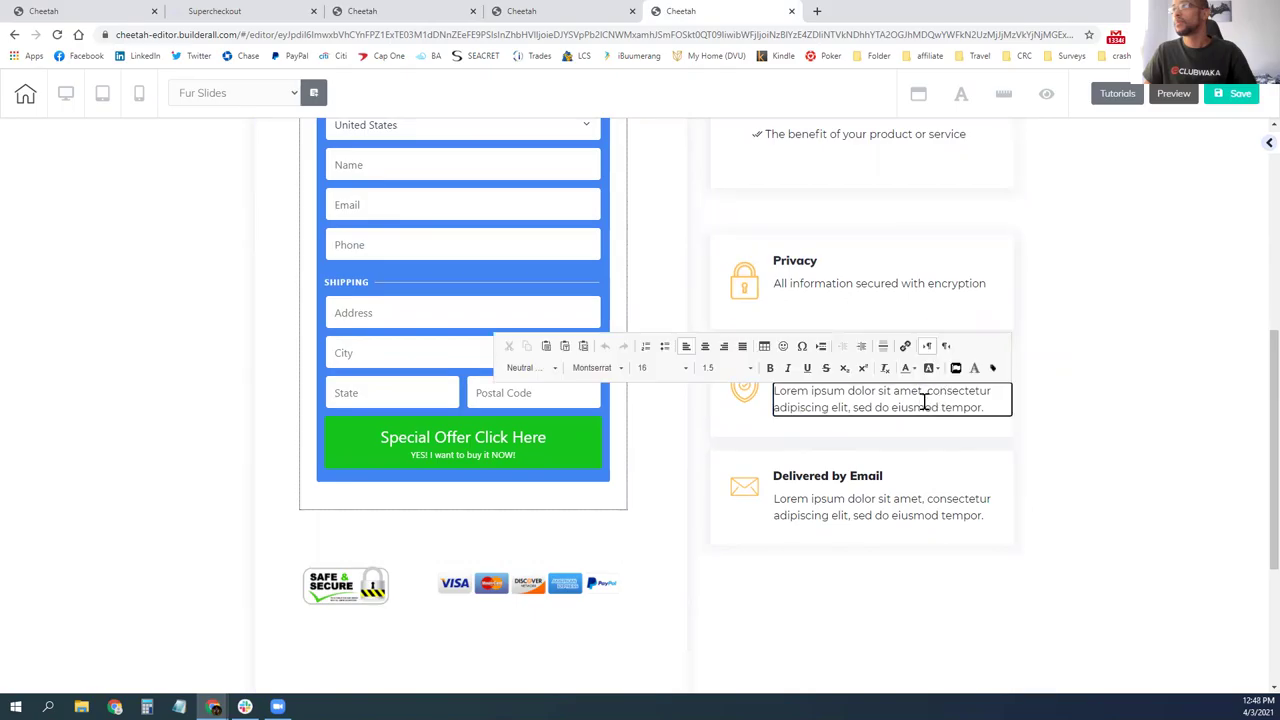
drag(992, 410, 774, 390)
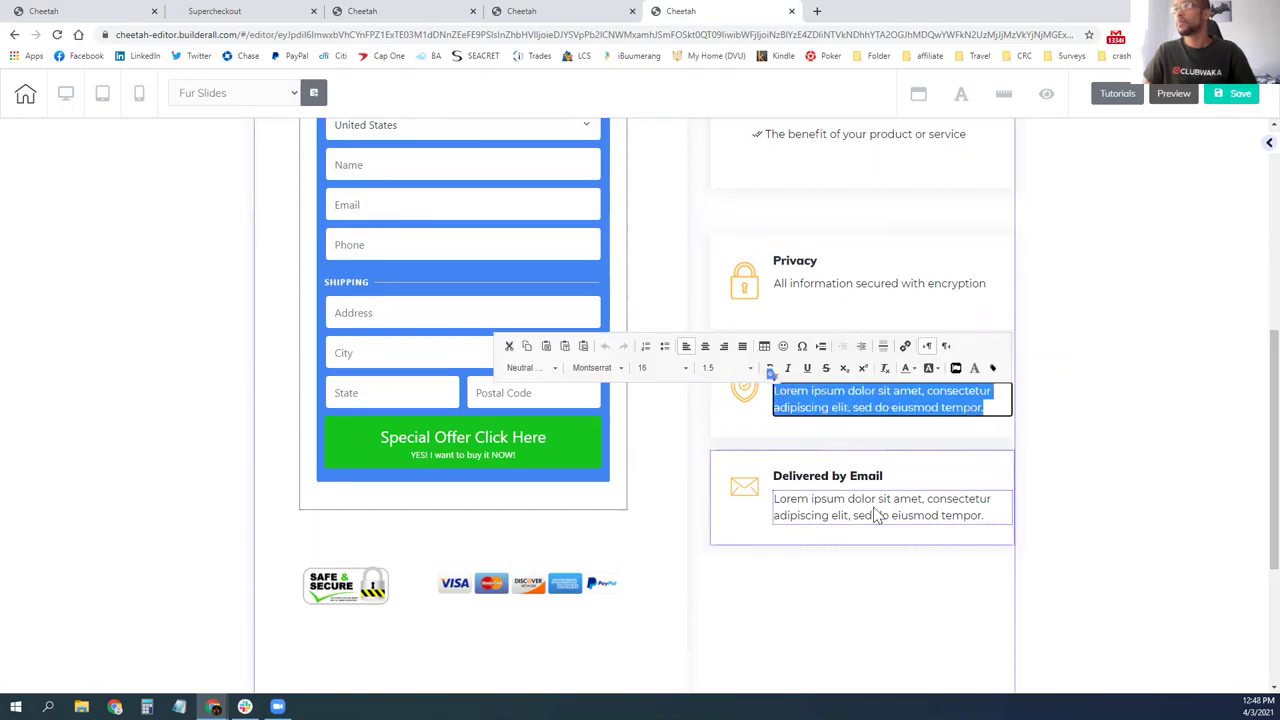
text(Ecrytped purchase infor)
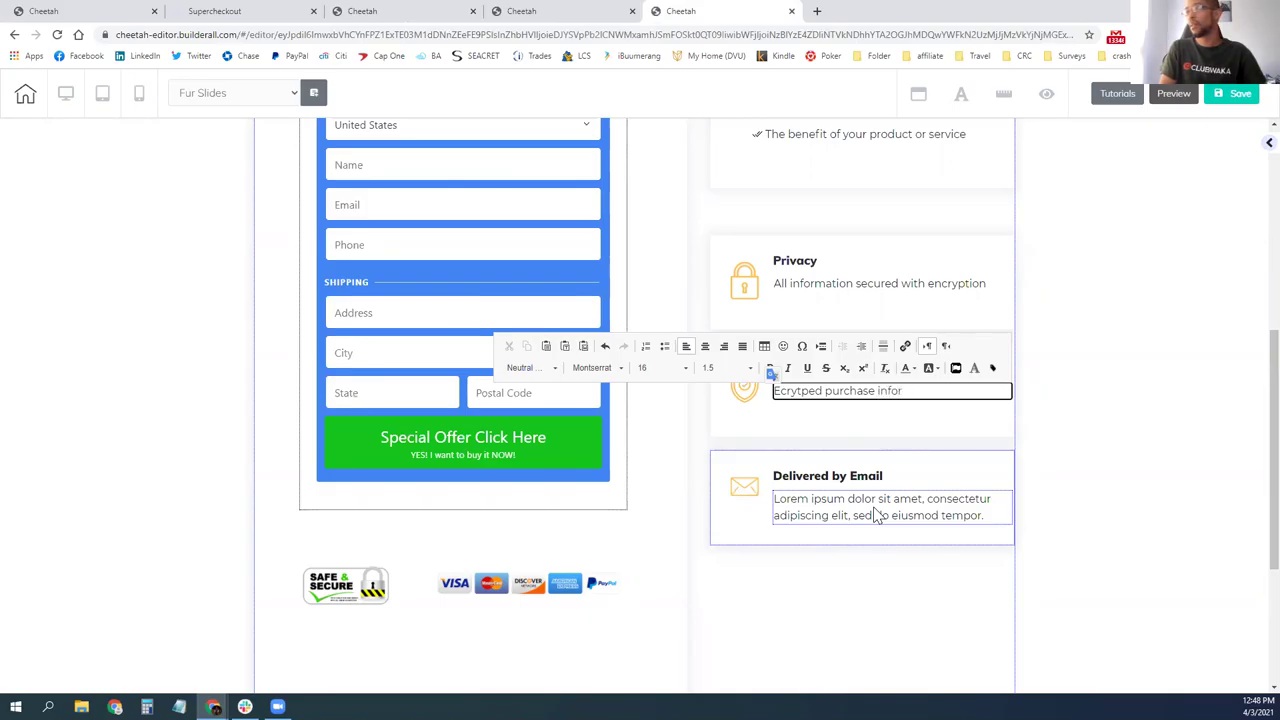
key(BackSpace)
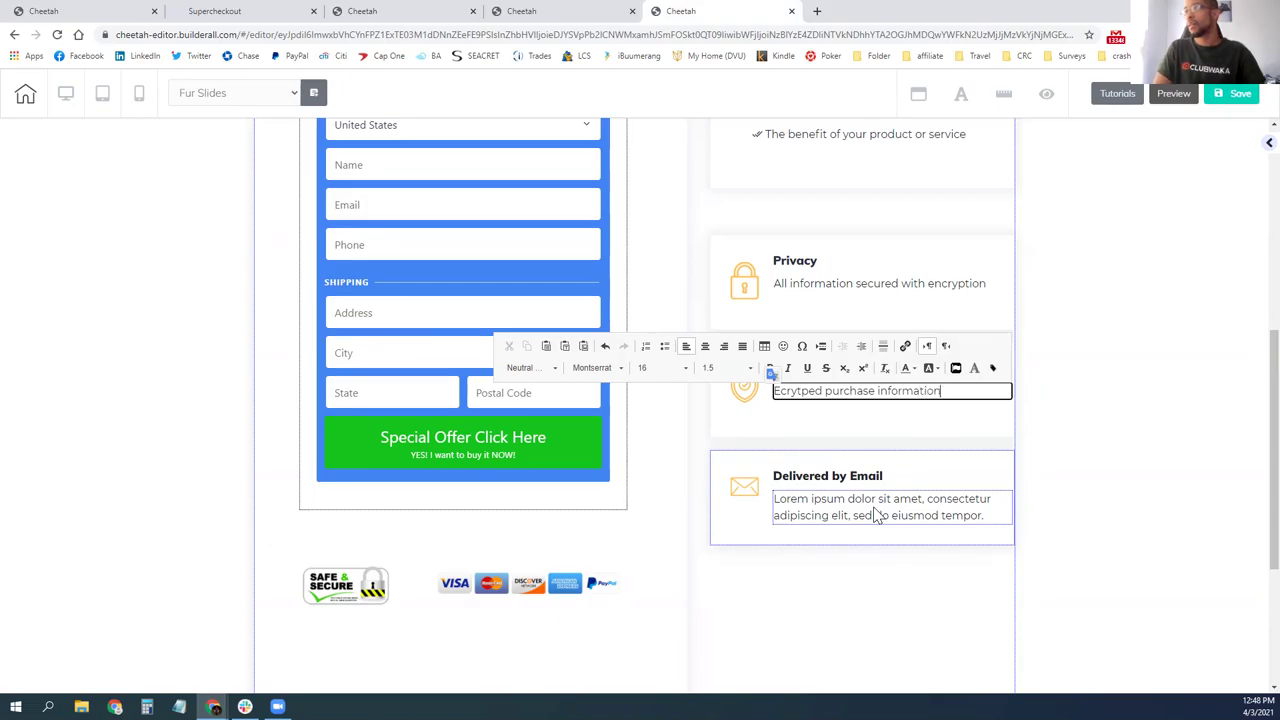
- Replace the placeholder text under Delivered by Email with "Pickup address emailed after purchase"
click(894, 506)
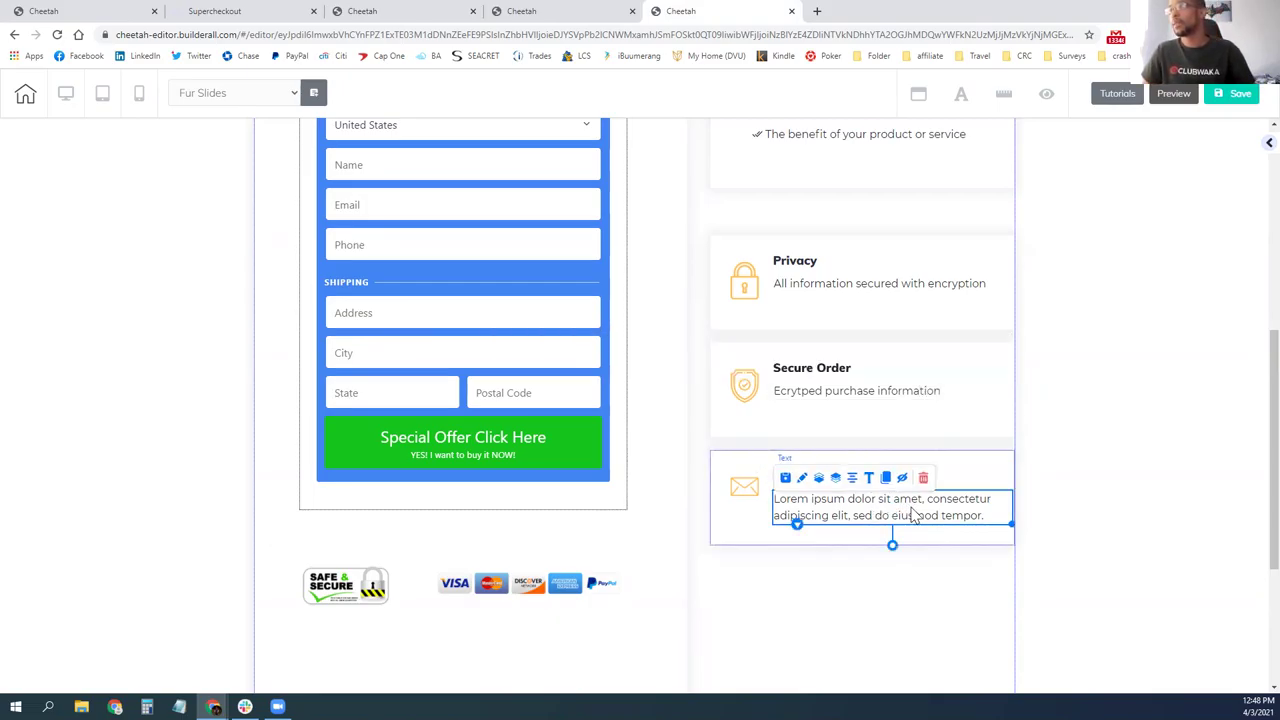
double_click(912, 514)
drag(984, 516, 774, 498)
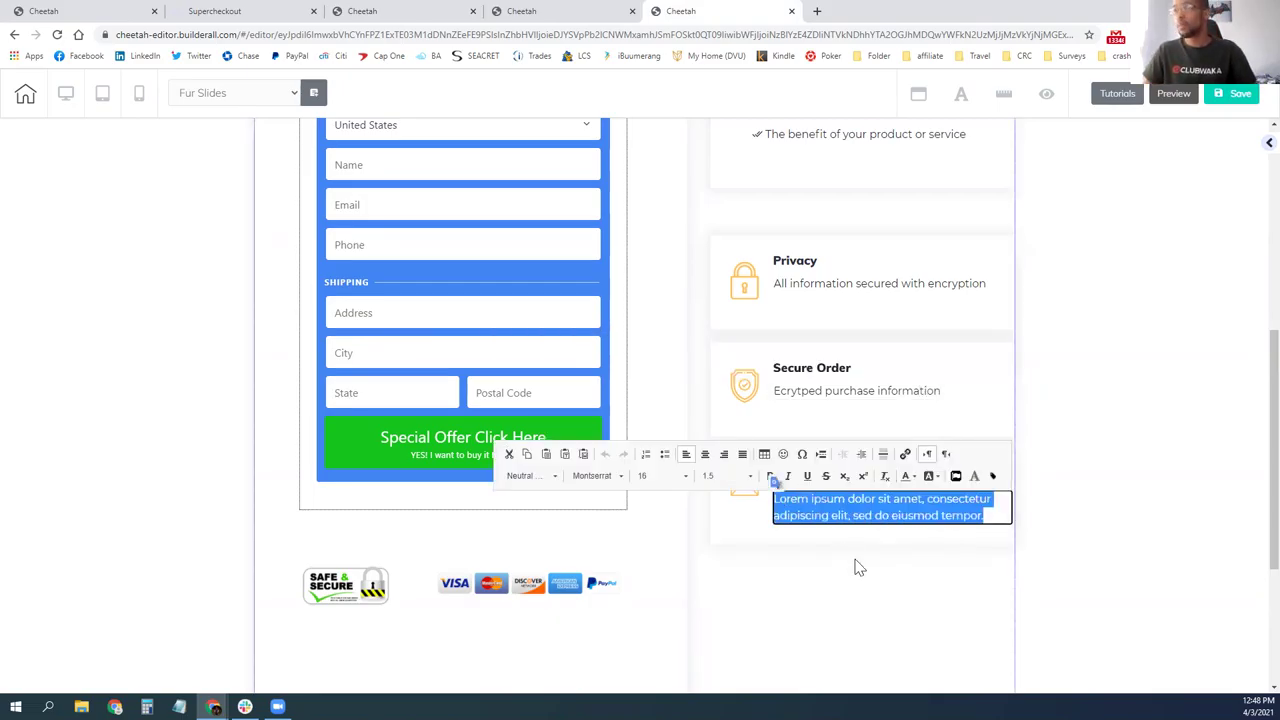
text(P)
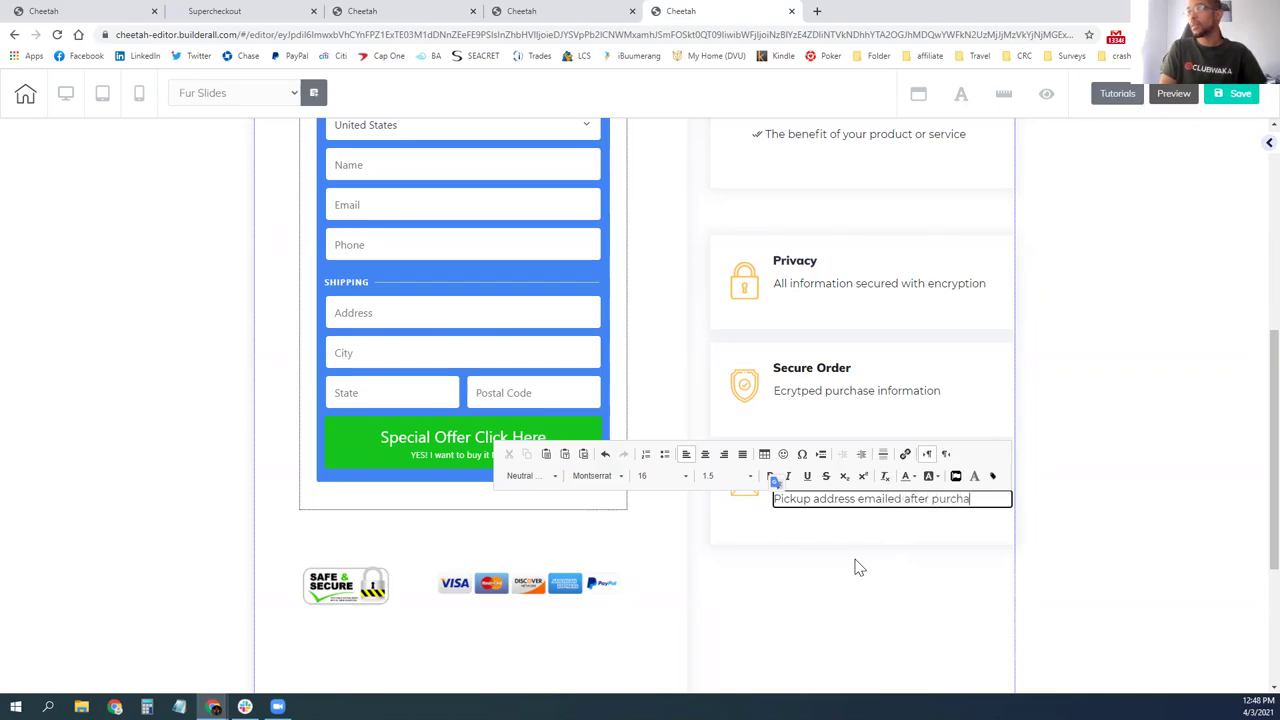
click(855, 568)
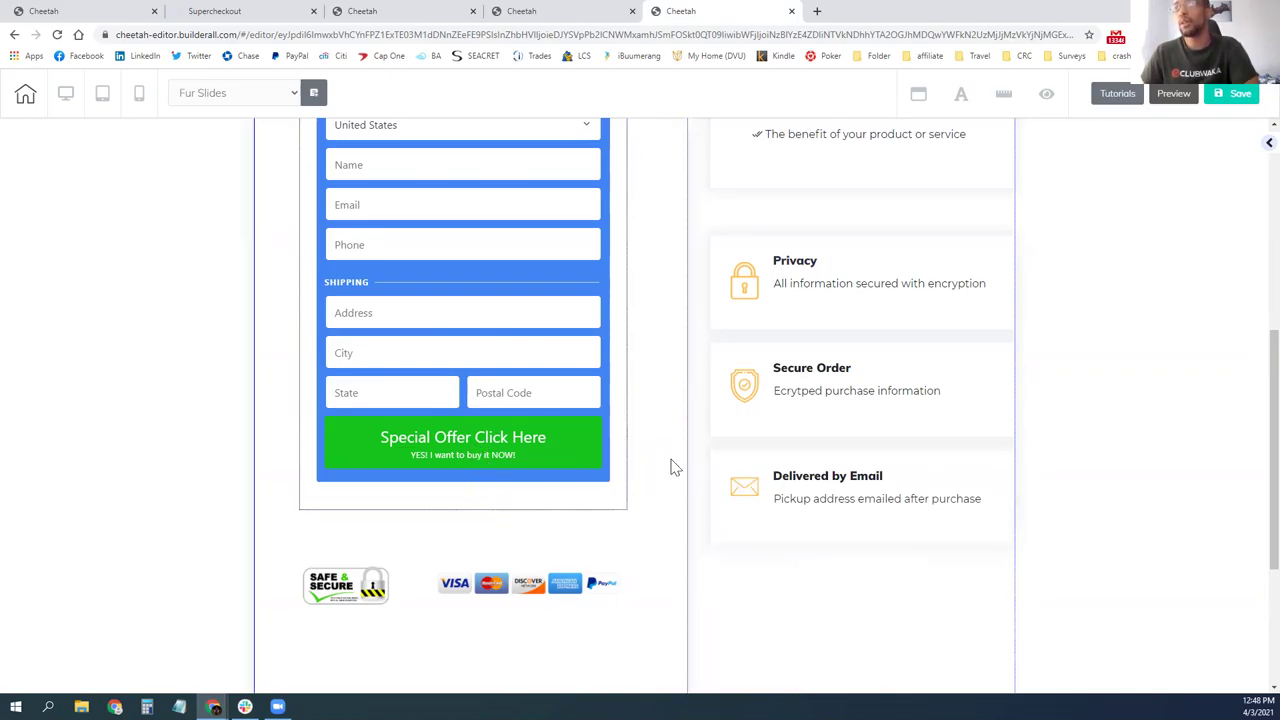
- Shorten the box around the checkout form to end just below the payment logos, and reduce the surrounding panel's height
scroll(629, 391, down, 3)
scroll(575, 428, up, 4)
scroll(571, 423, down, 4)
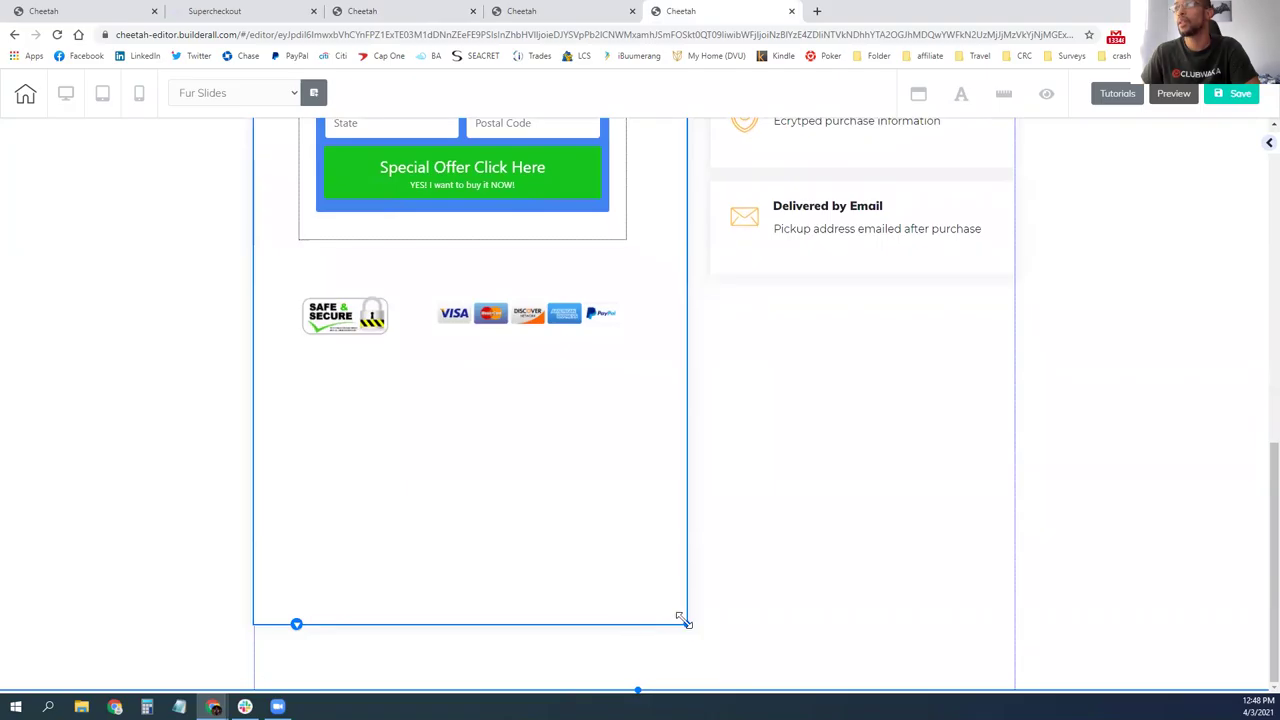
drag(684, 622, 680, 390)
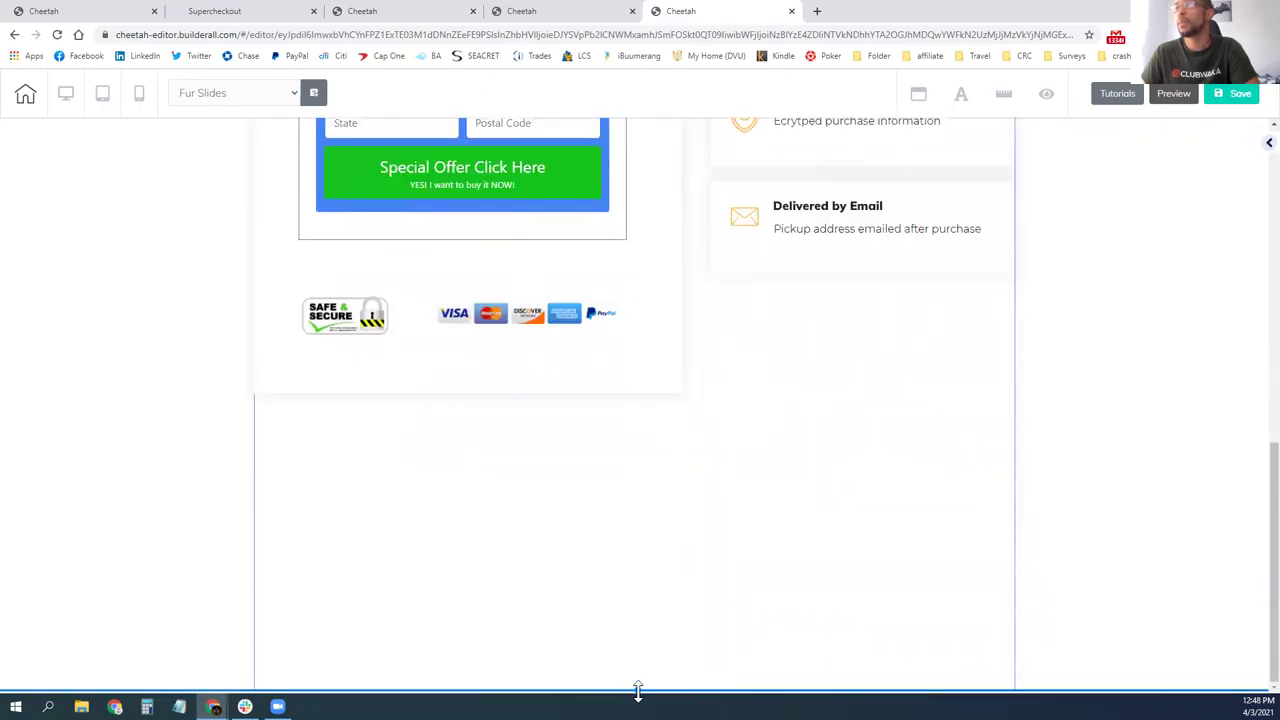
scroll(637, 680, up, 2)
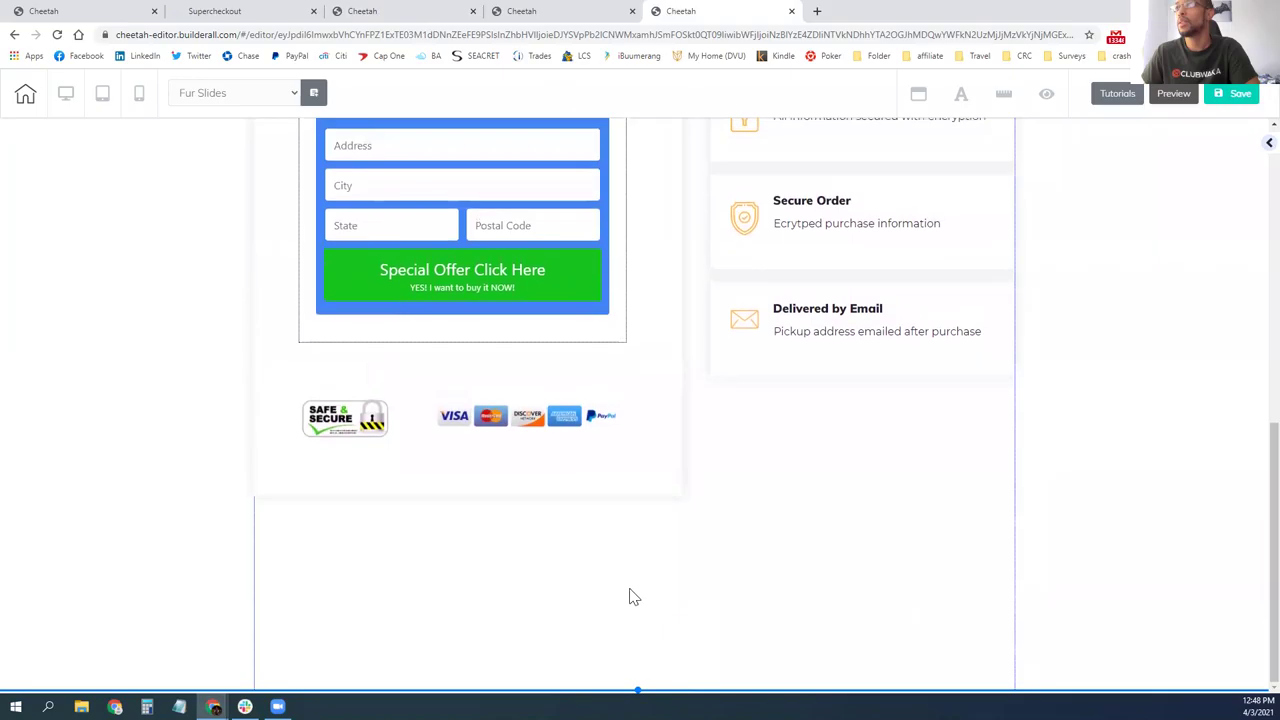
scroll(632, 594, up, 2)
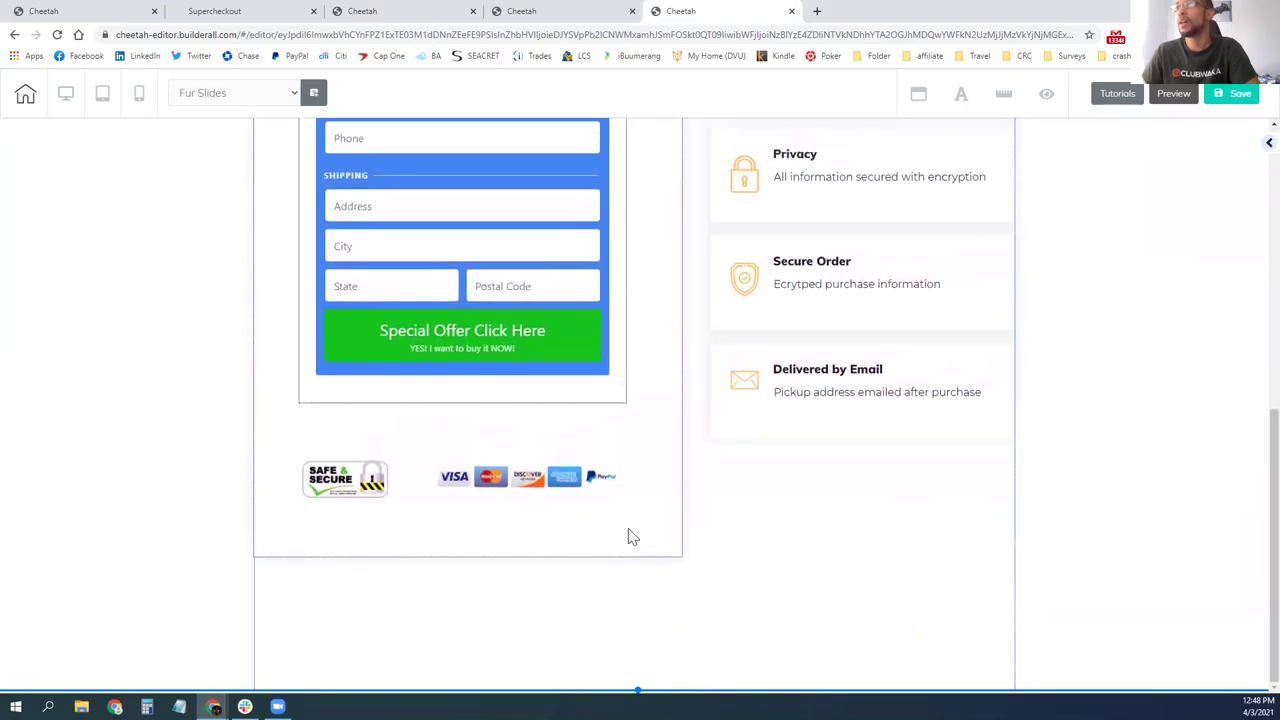
- Save the Fur Slides page without publishing the site, keeping the editor open
scroll(700, 560, up, 10)
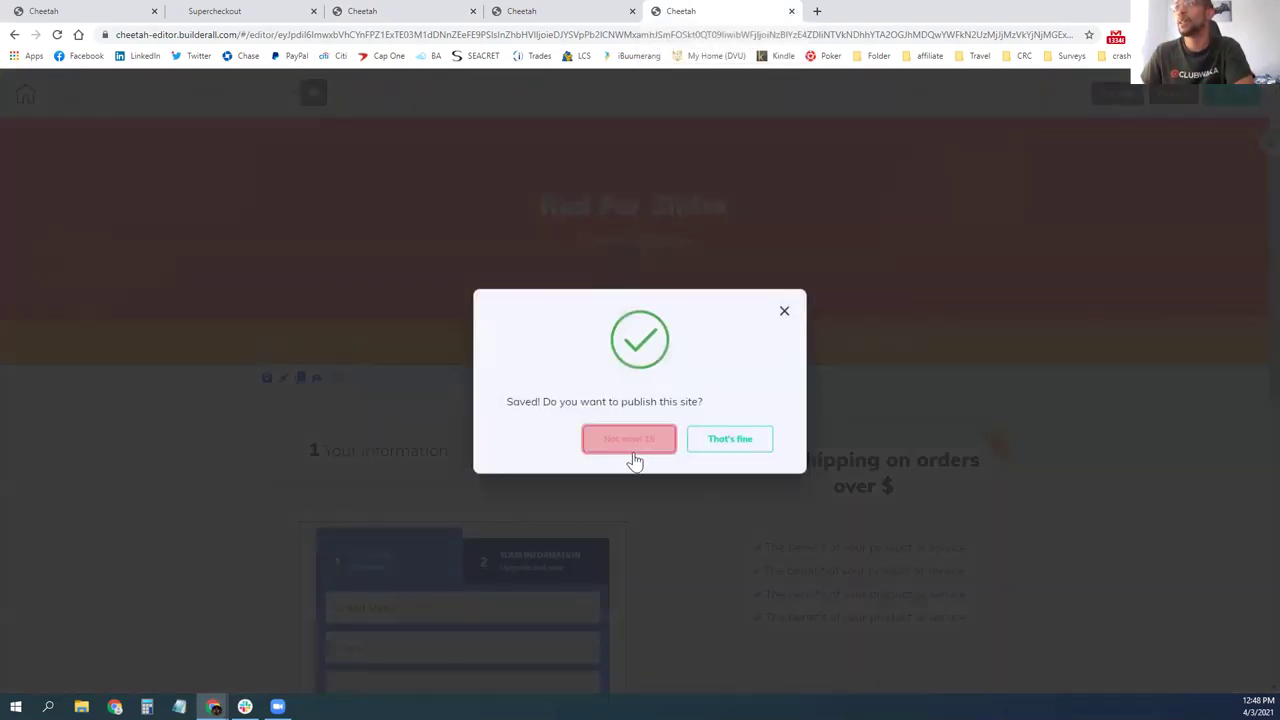
click(630, 440)
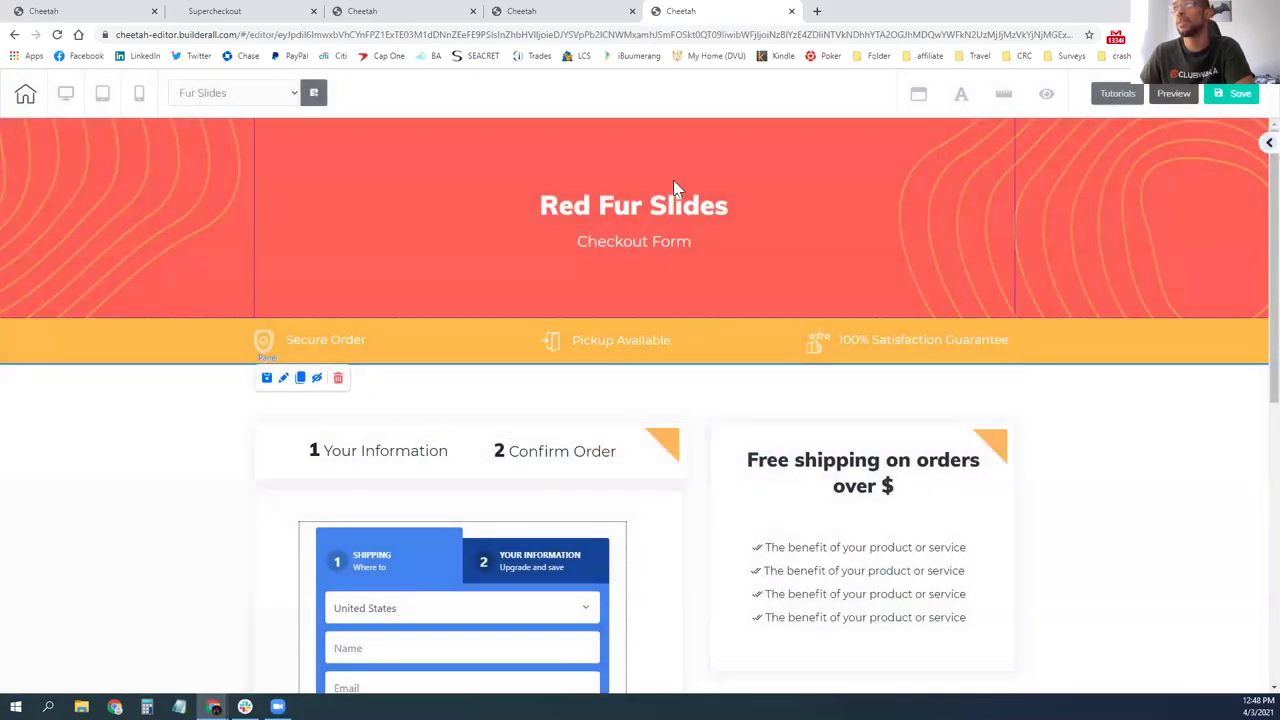
click(791, 11)
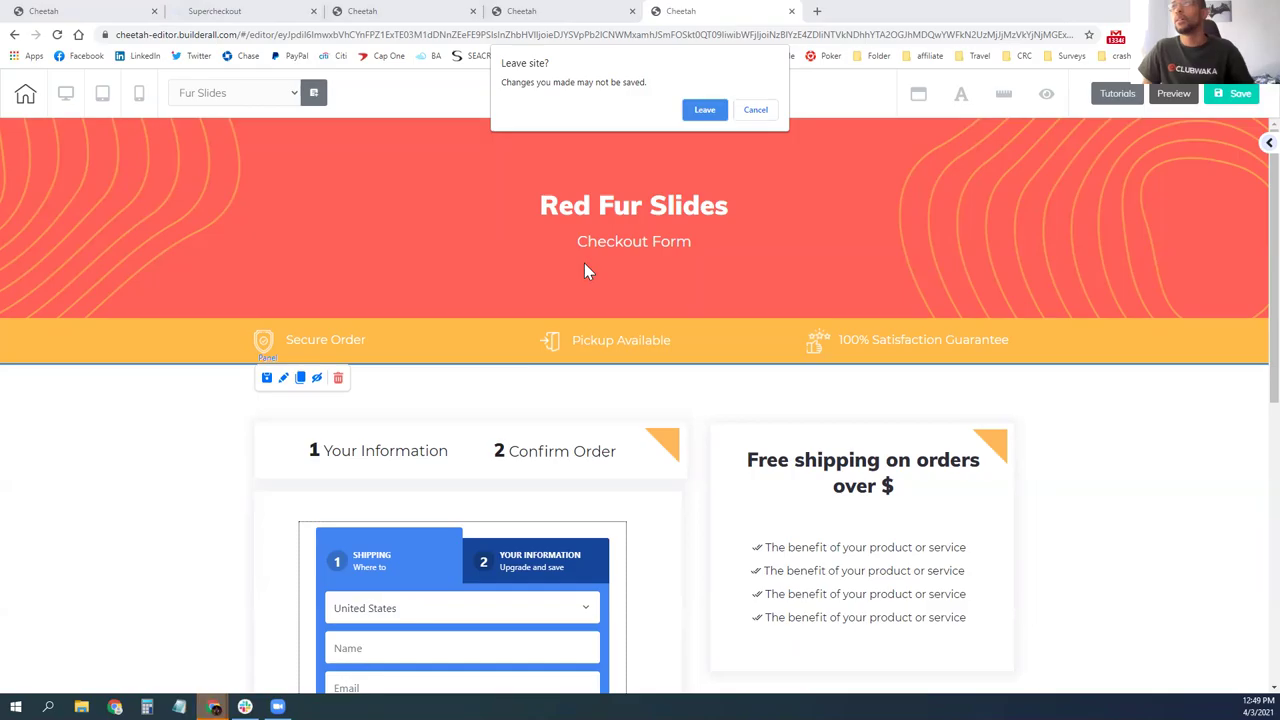
click(755, 112)
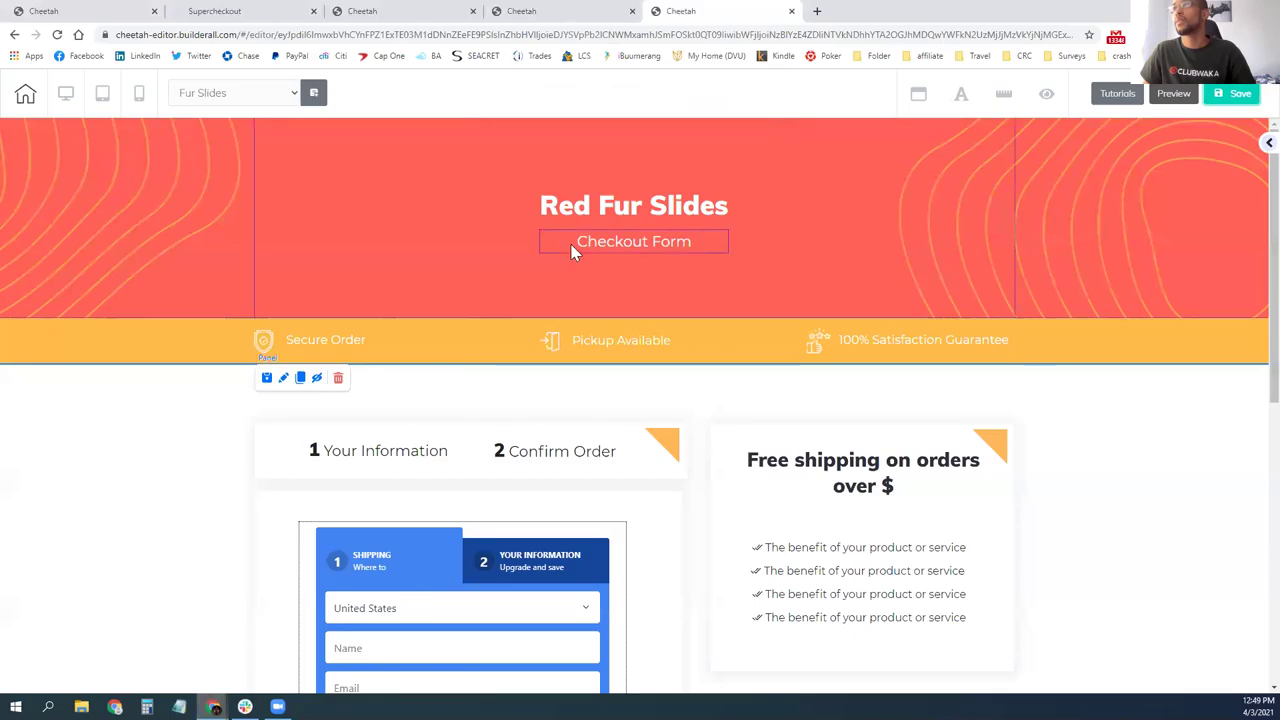
key(ctrl+s)
click(643, 447)
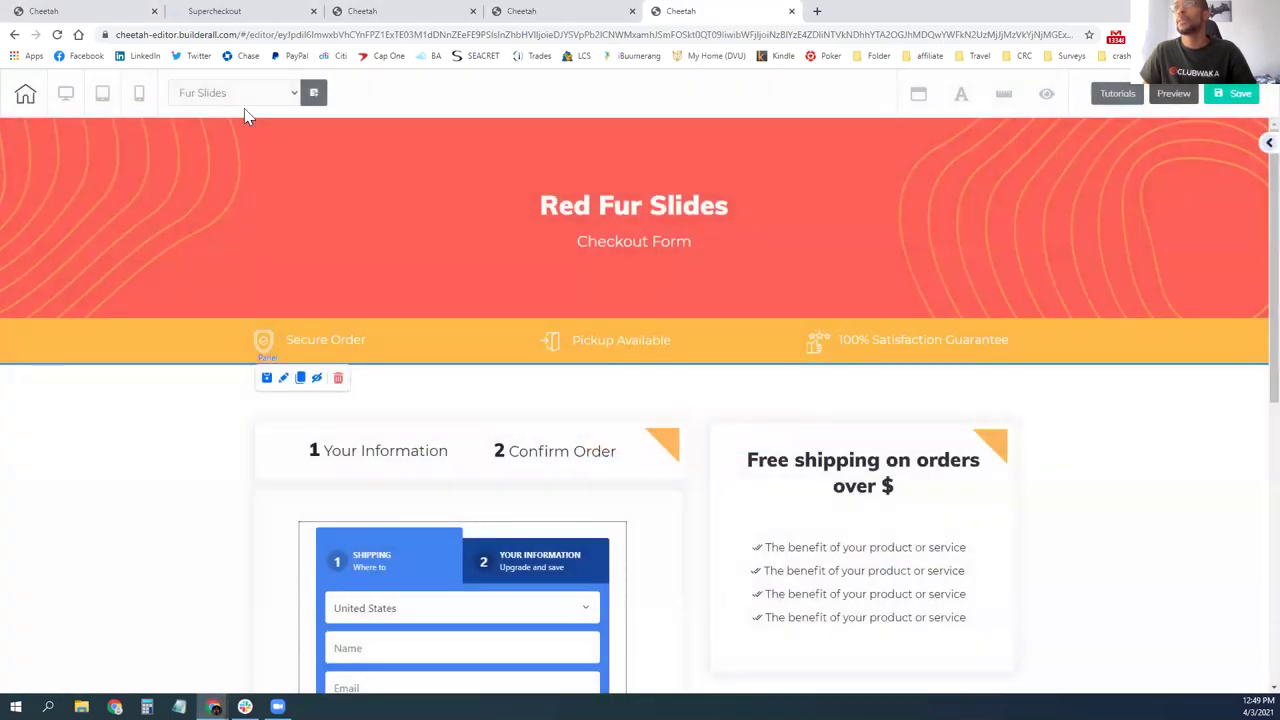
- Leave the Fur Slides page editor, saving the changes on exit
click(244, 98)
click(244, 100)
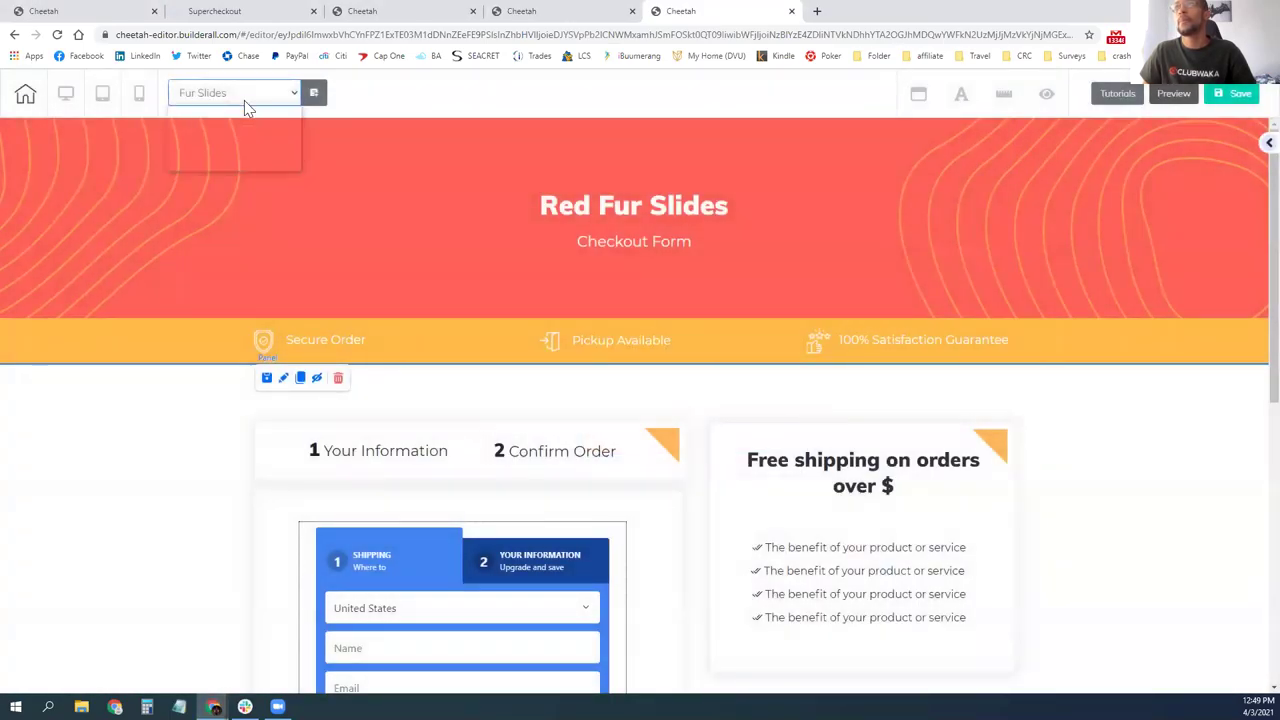
click(27, 96)
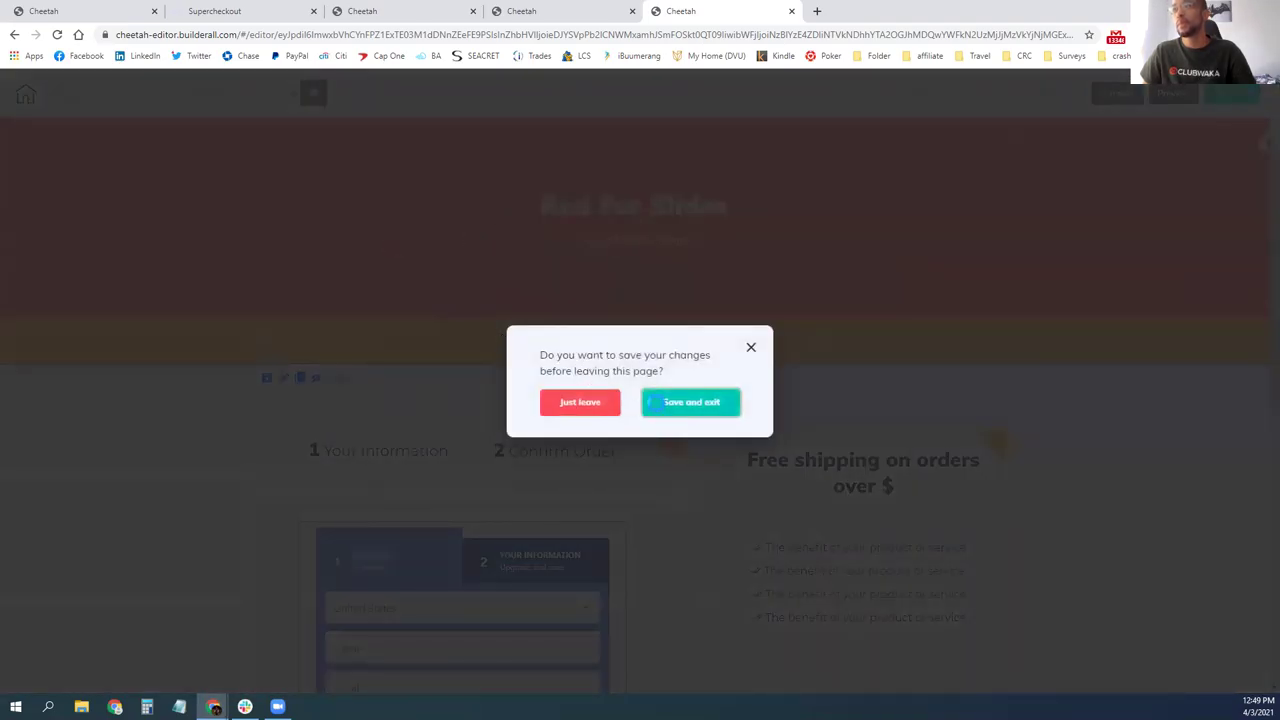
- Exit the Fur Slides page editor with its changes saved, and duplicate the Purses page in the site's page list
click(648, 406)
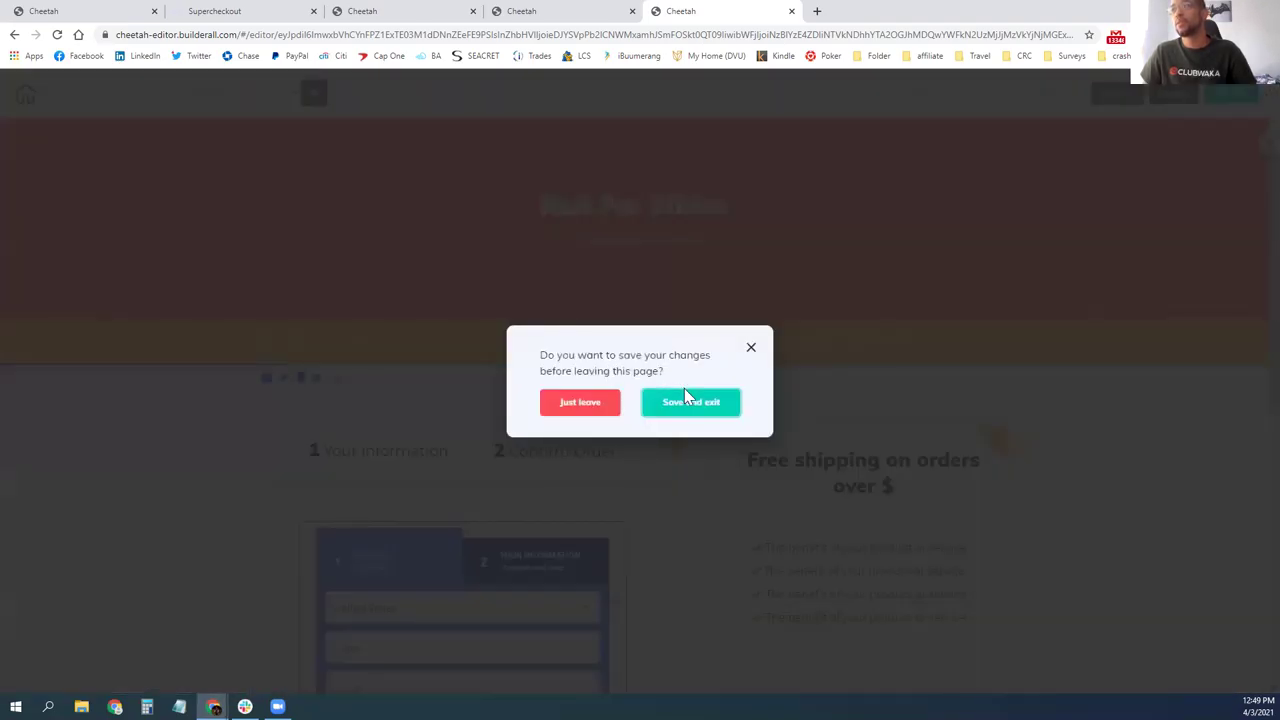
click(700, 404)
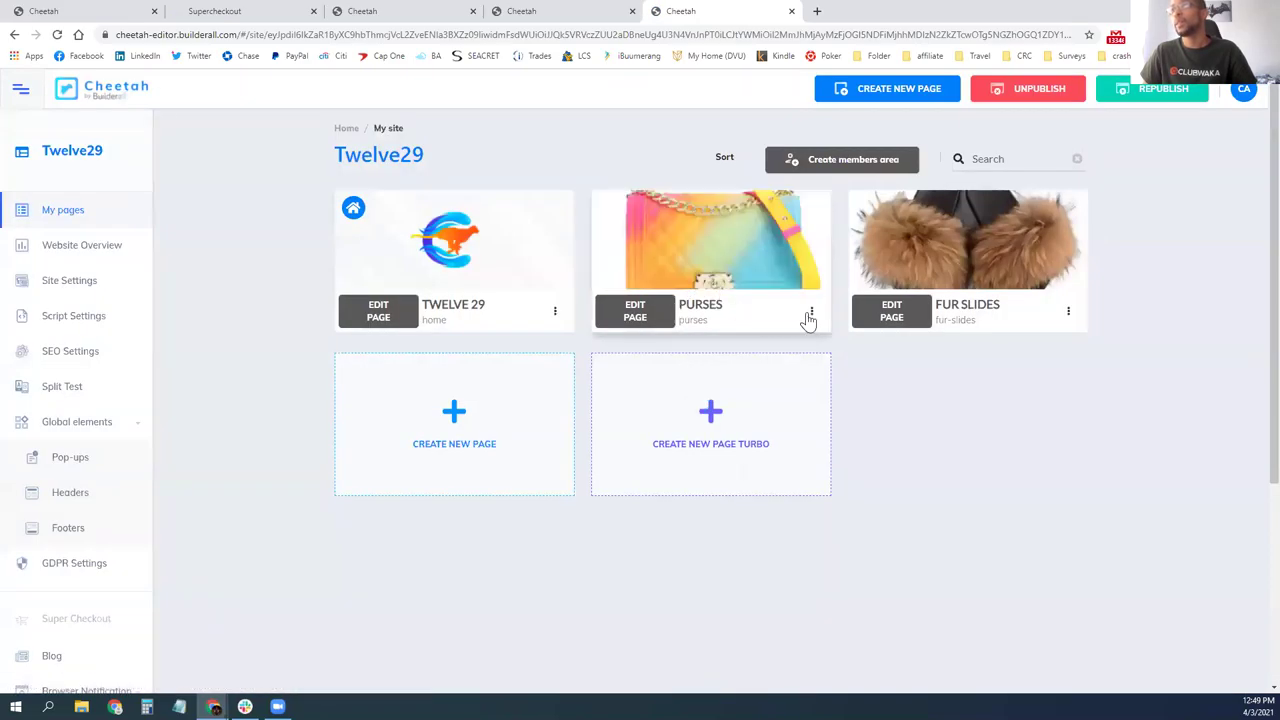
click(812, 314)
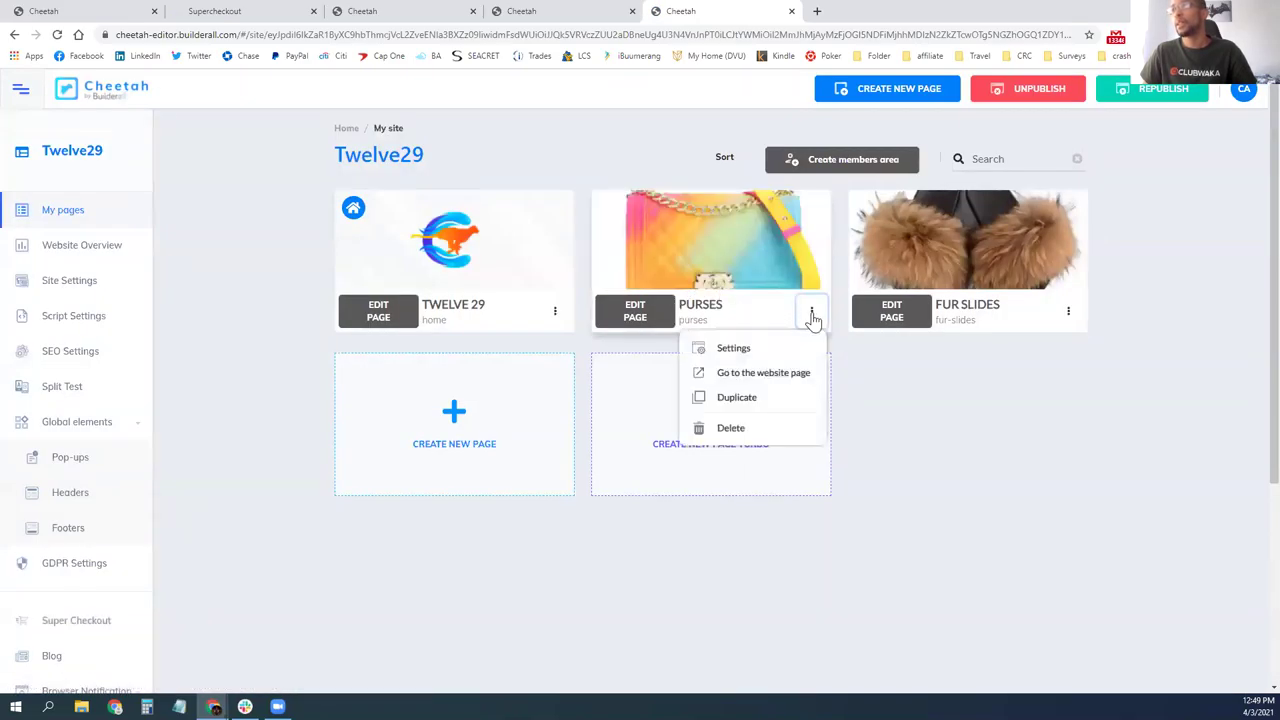
click(765, 400)
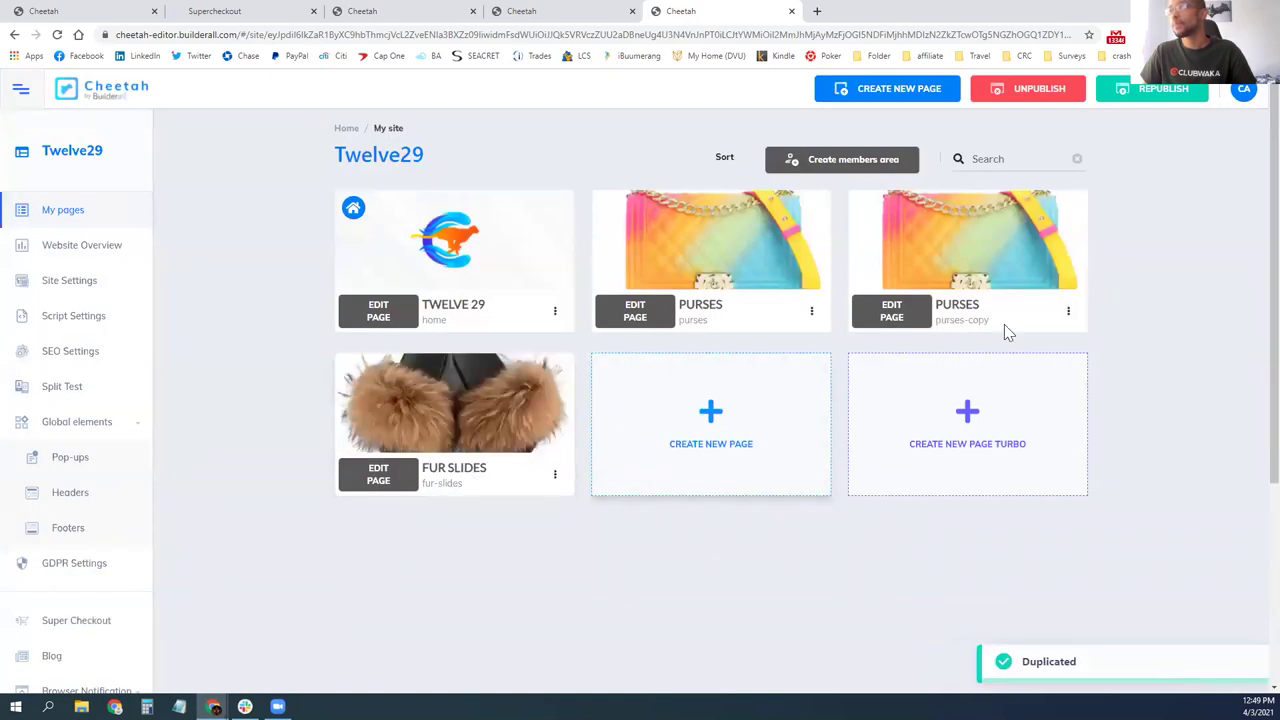
- In the duplicated page's settings, enter the name Twelve Sets, title Sets, address URL Sets and description "Twelve 29 Sets"
click(1067, 313)
click(966, 347)
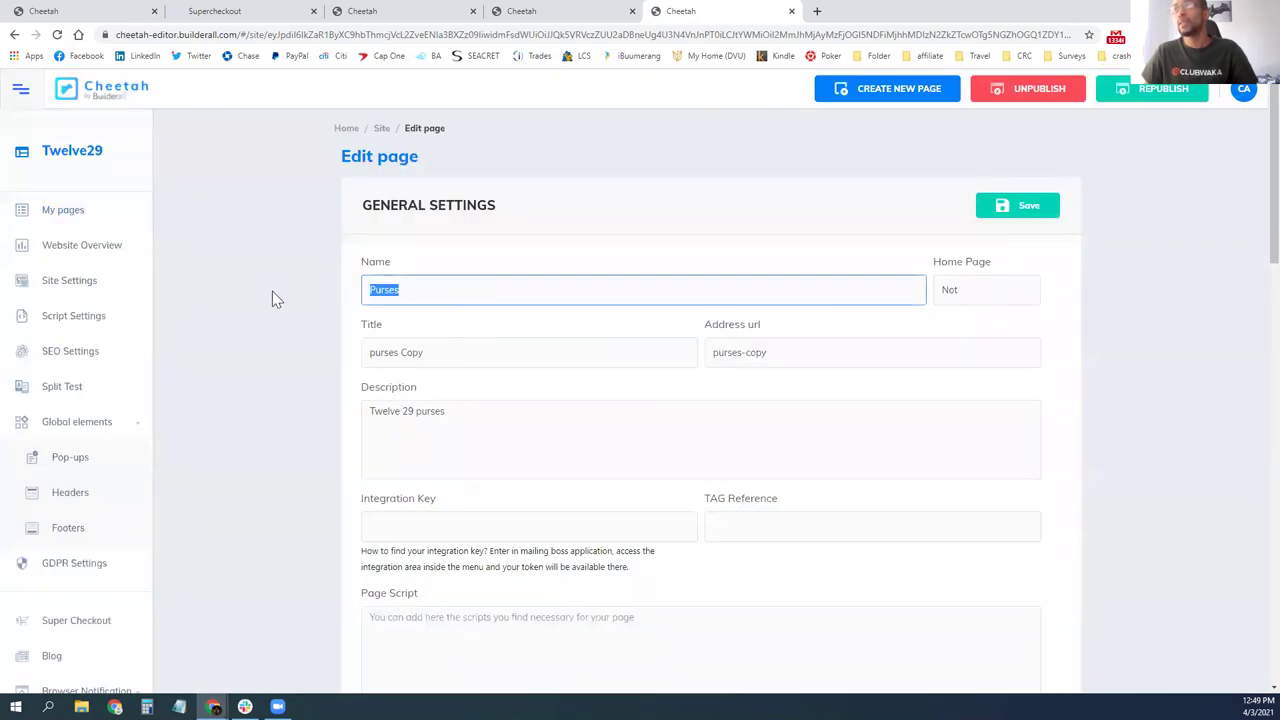
text(Twelve Set)
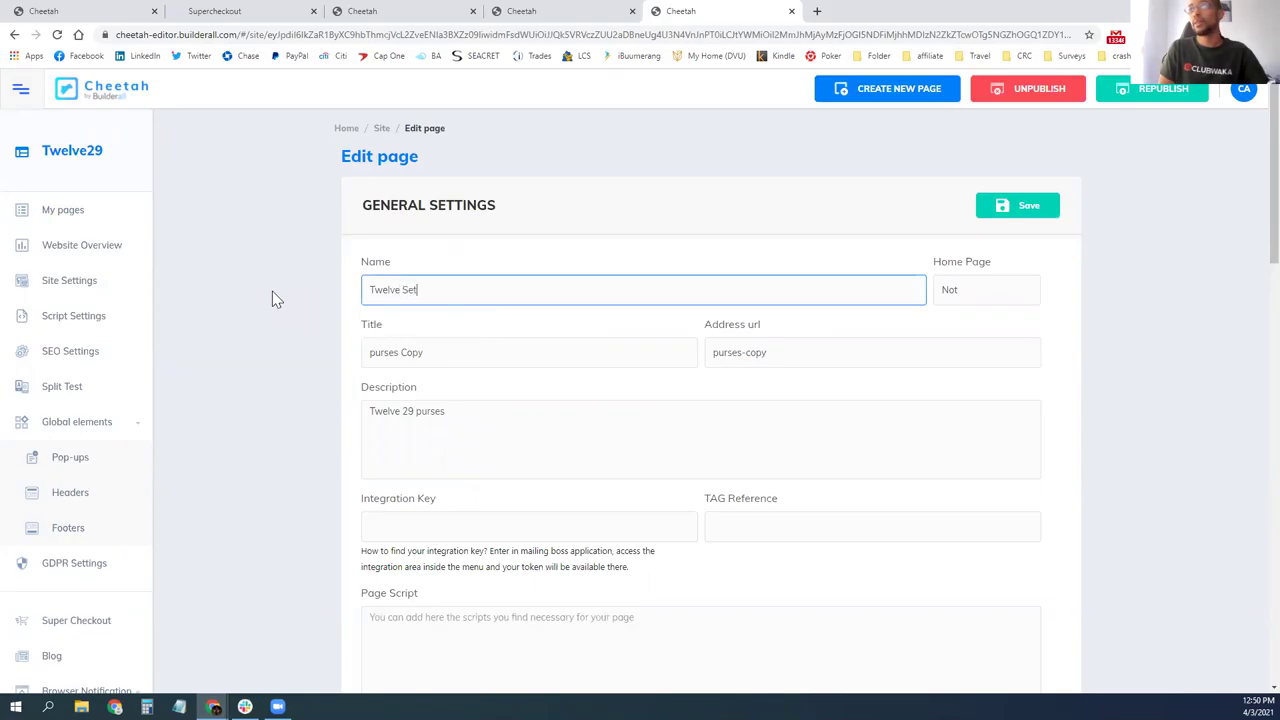
text(s)
key(Tab)
key(Tab)
text(Sets)
key(Tab)
text(Sets)
key(Tab)
key(BackSpace)
key(BackSpace)
key(BackSpace)
key(BackSpace)
key(BackSpace)
key(BackSpace)
text(Sets)
scroll(328, 300, down, 4)
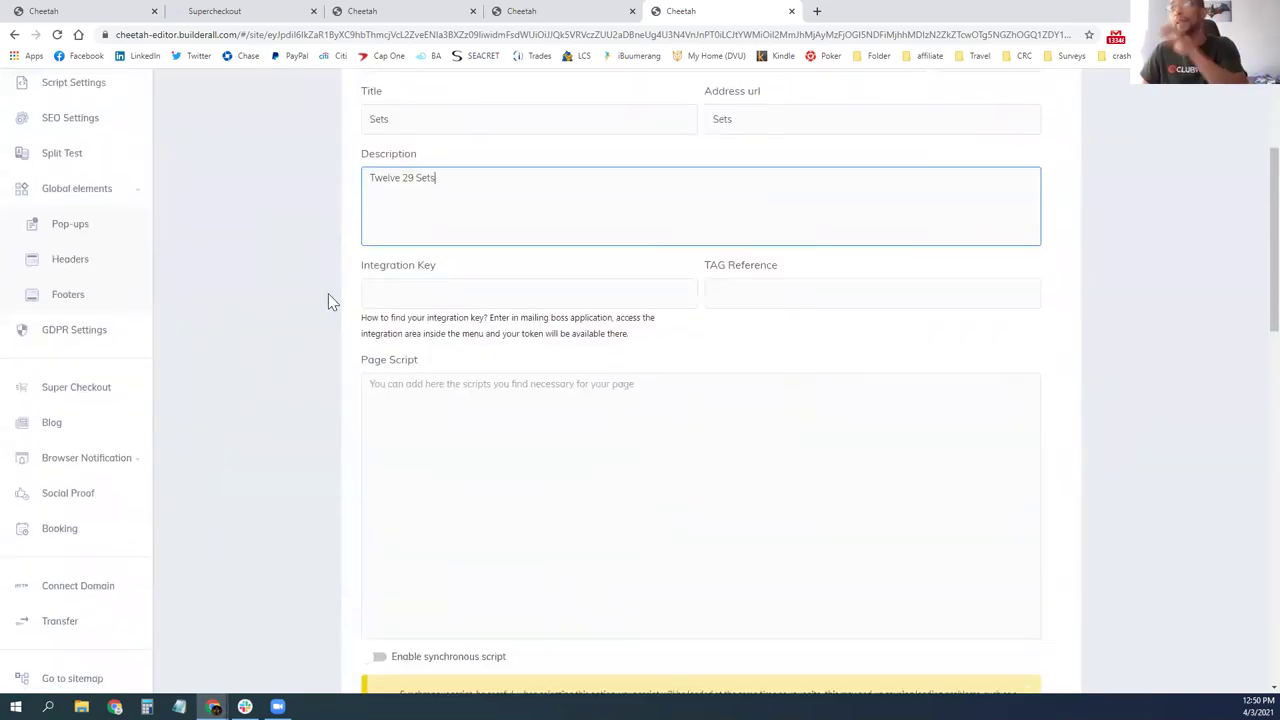
scroll(304, 318, up, 4)
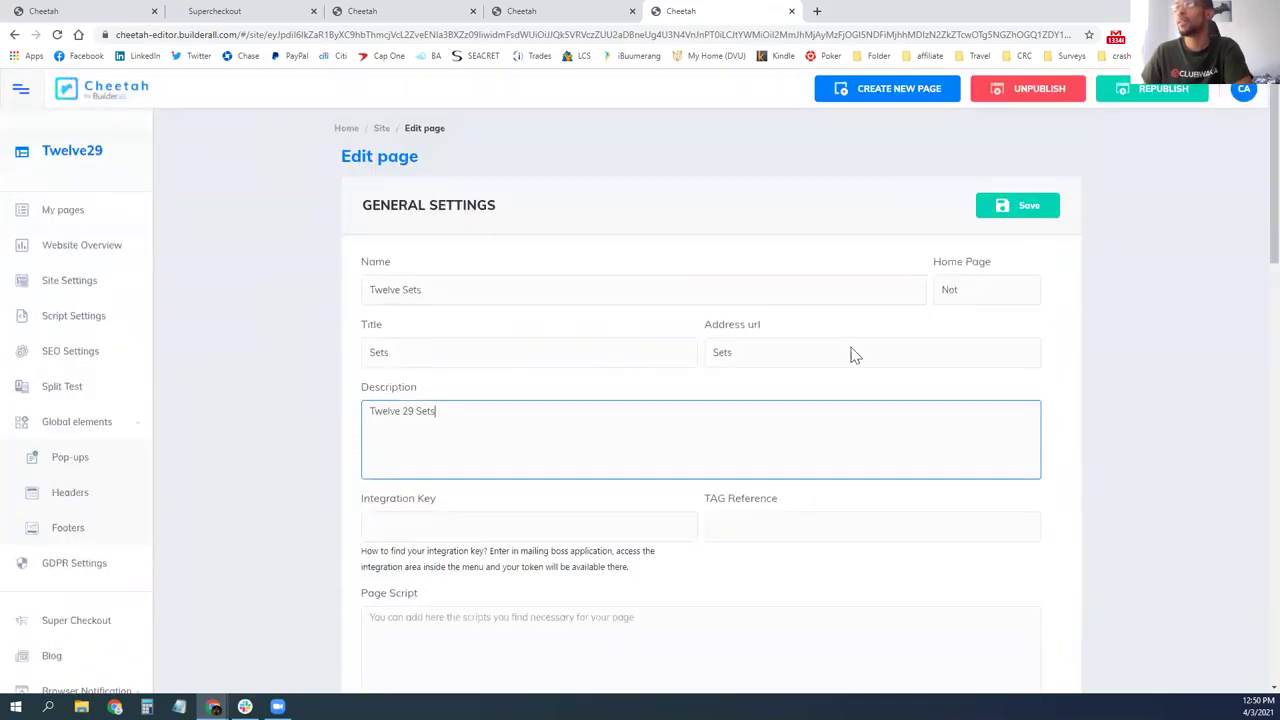
- Upload the "twelve sets" image from Downloads, make it the page share image, and save the page settings
scroll(586, 420, down, 15)
scroll(443, 334, up, 5)
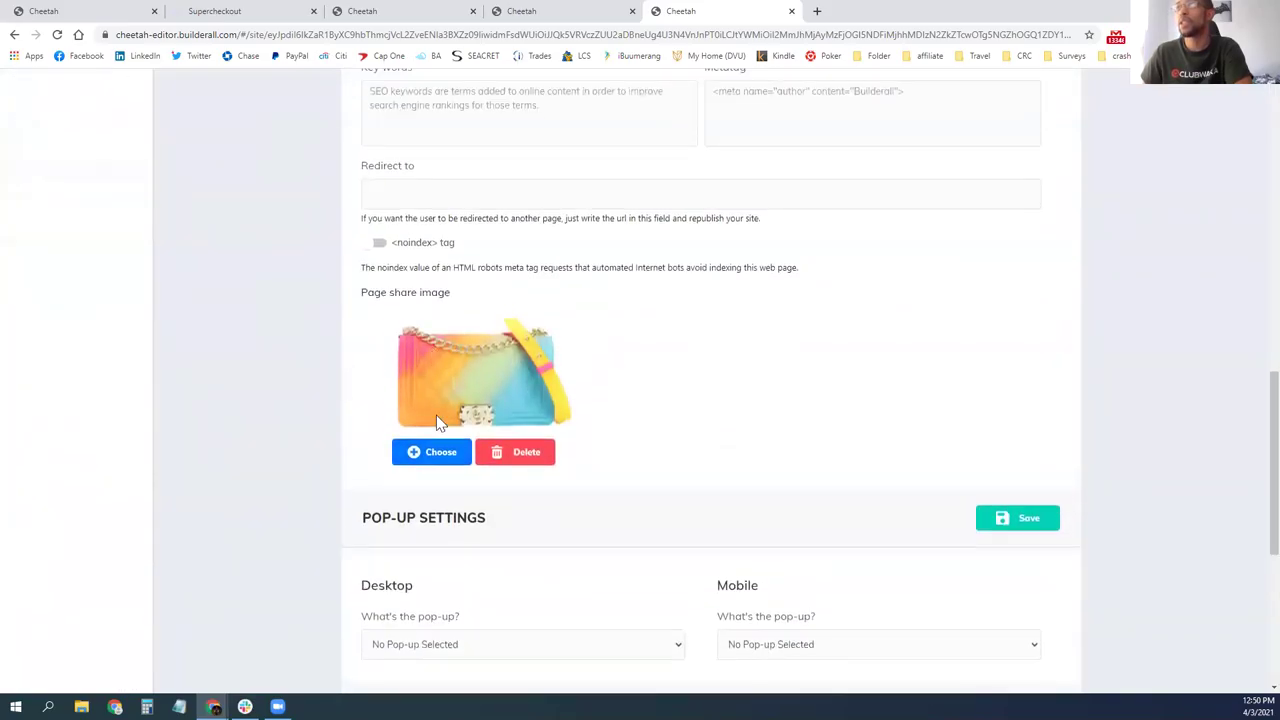
click(441, 452)
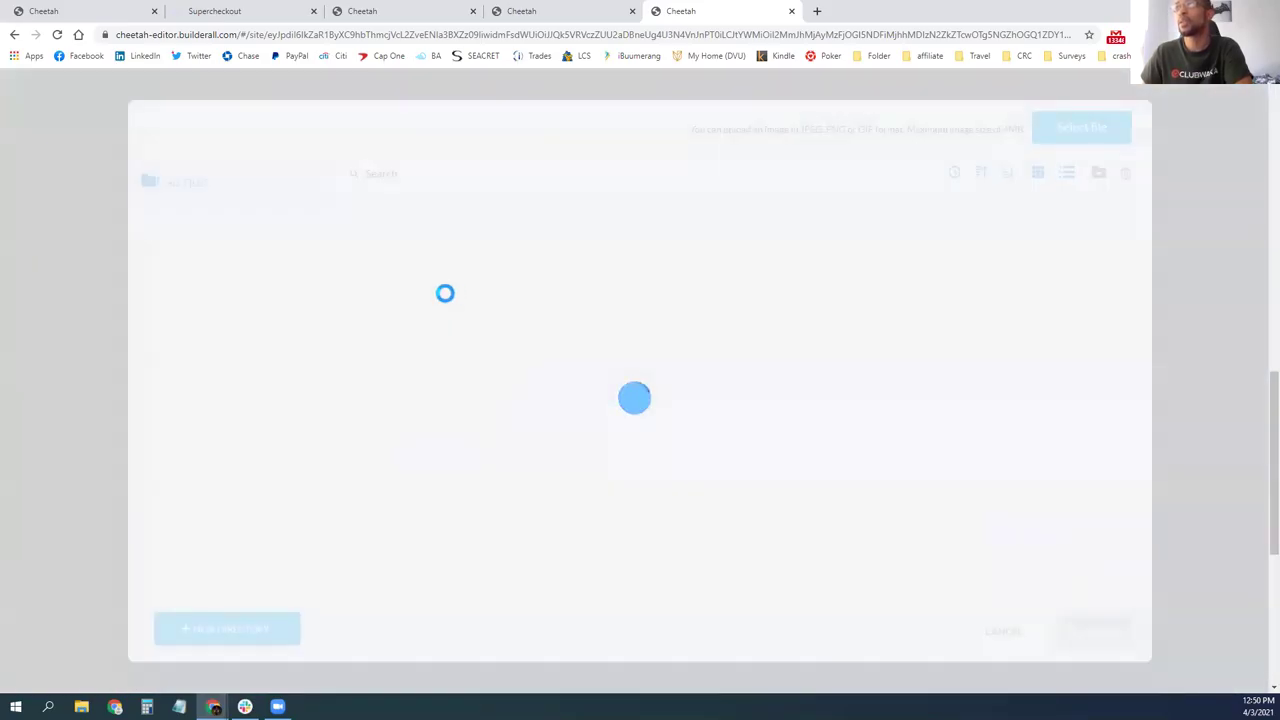
click(1083, 127)
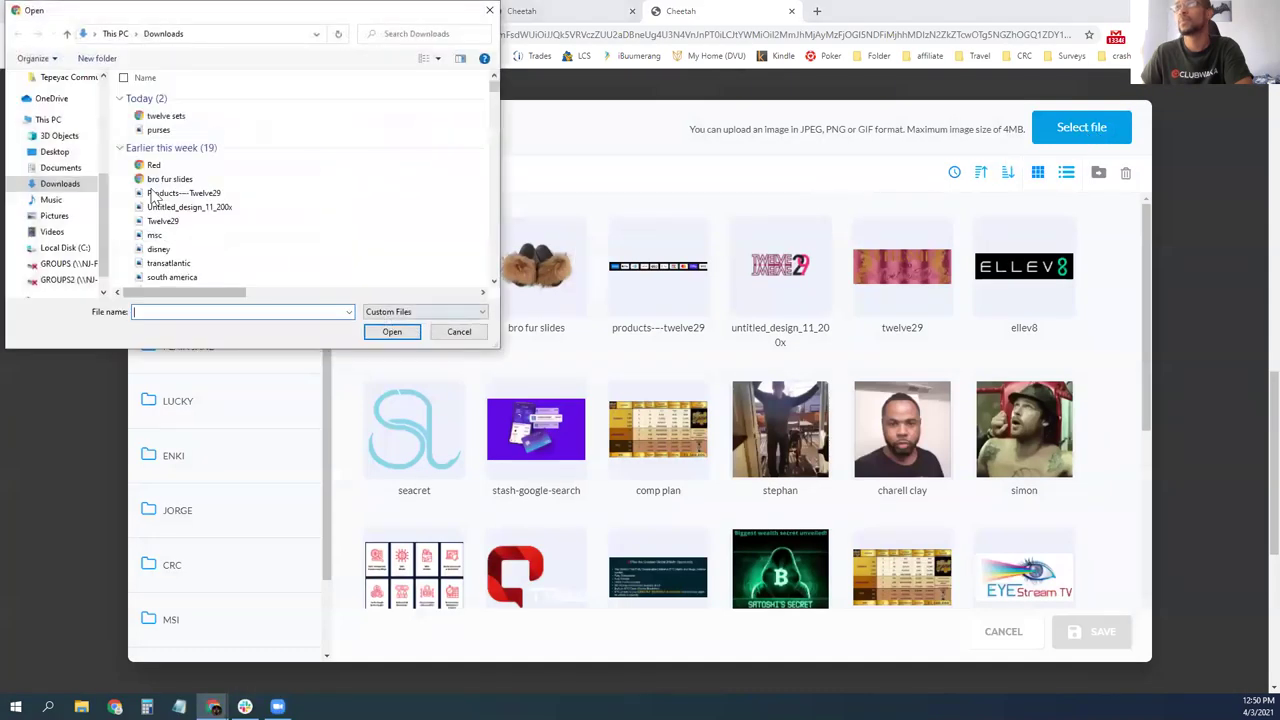
click(162, 116)
click(395, 331)
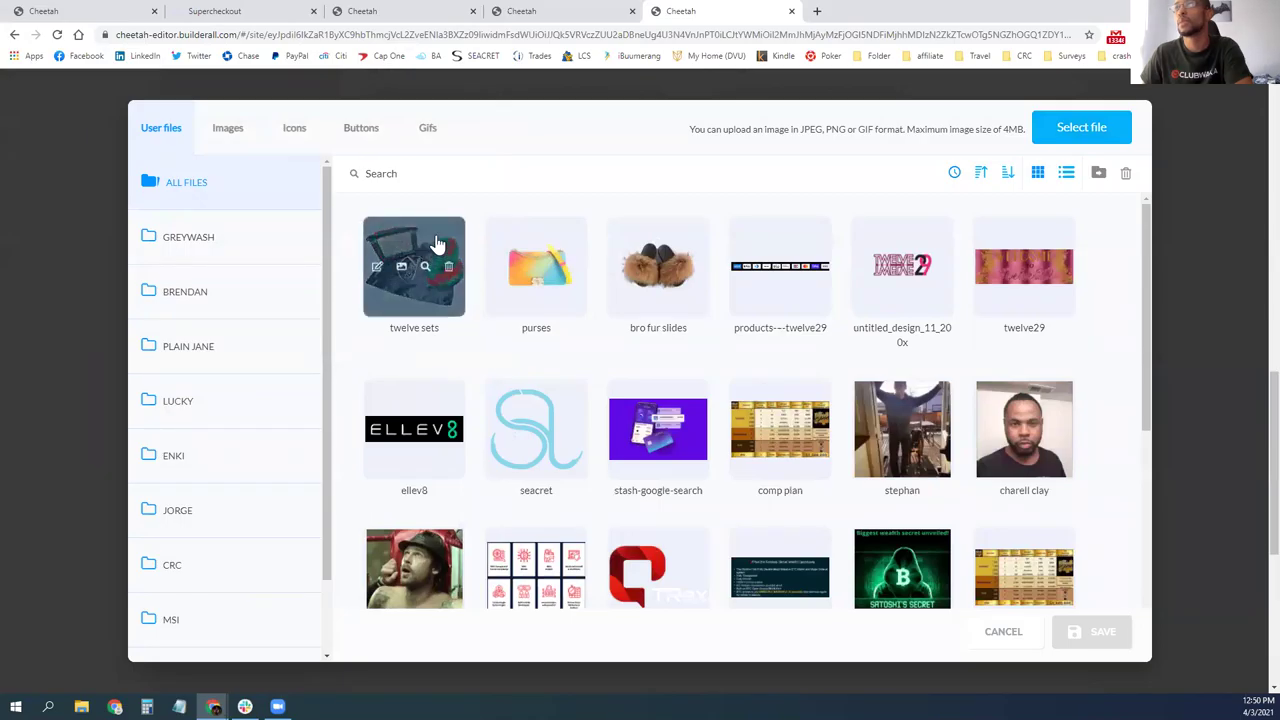
click(437, 241)
click(1066, 634)
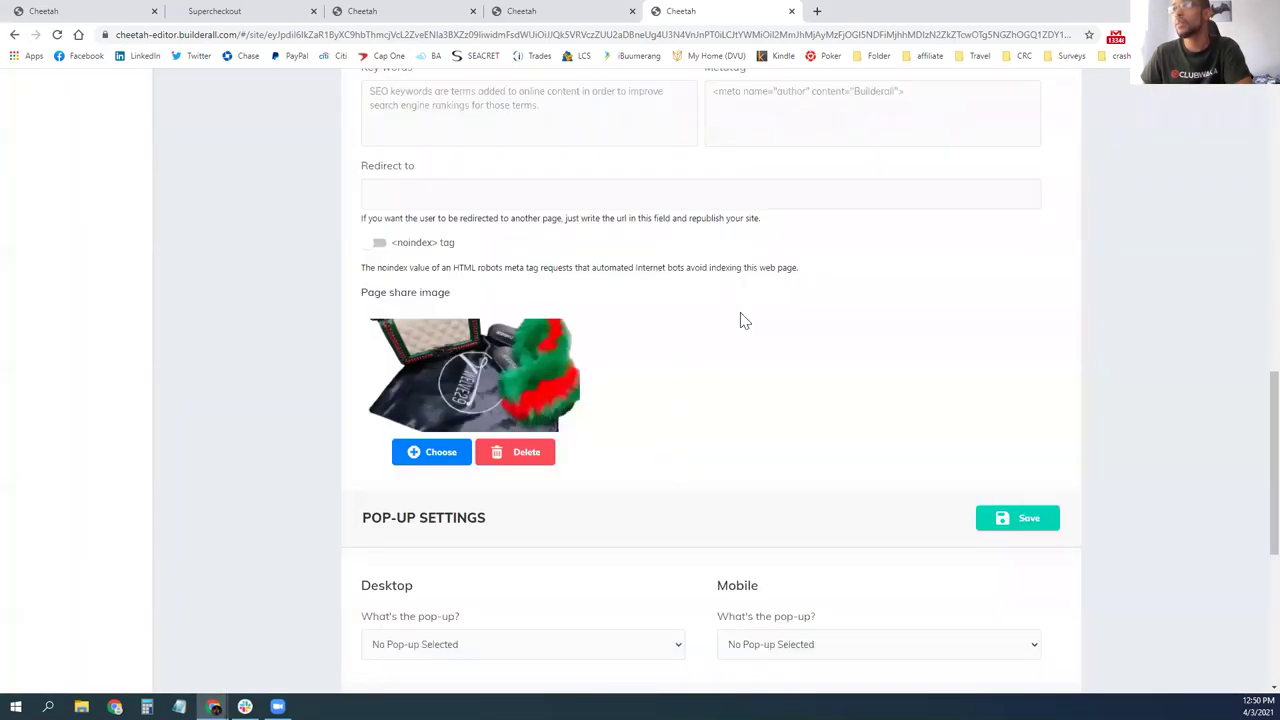
scroll(766, 415, up, 10)
click(988, 208)
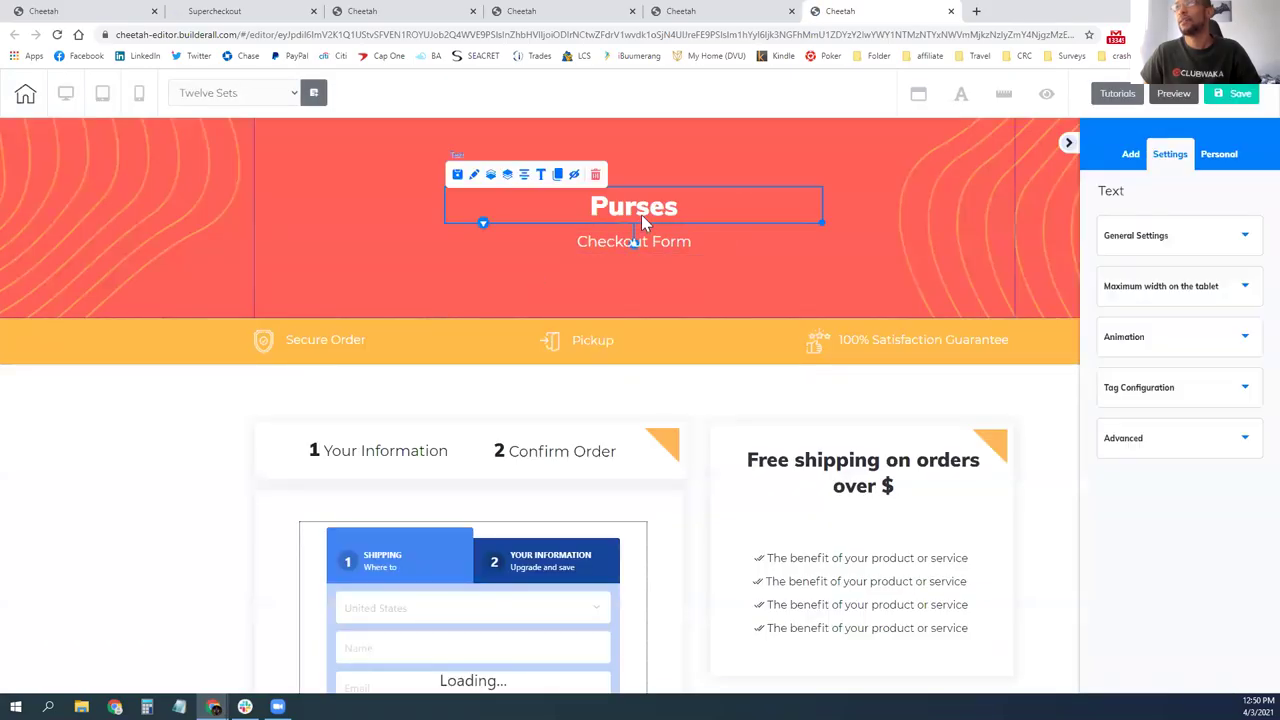
- Replace the "Purses" heading in the Twelve Sets page banner with "Sets"
click(676, 210)
double_click(619, 210)
click(632, 210)
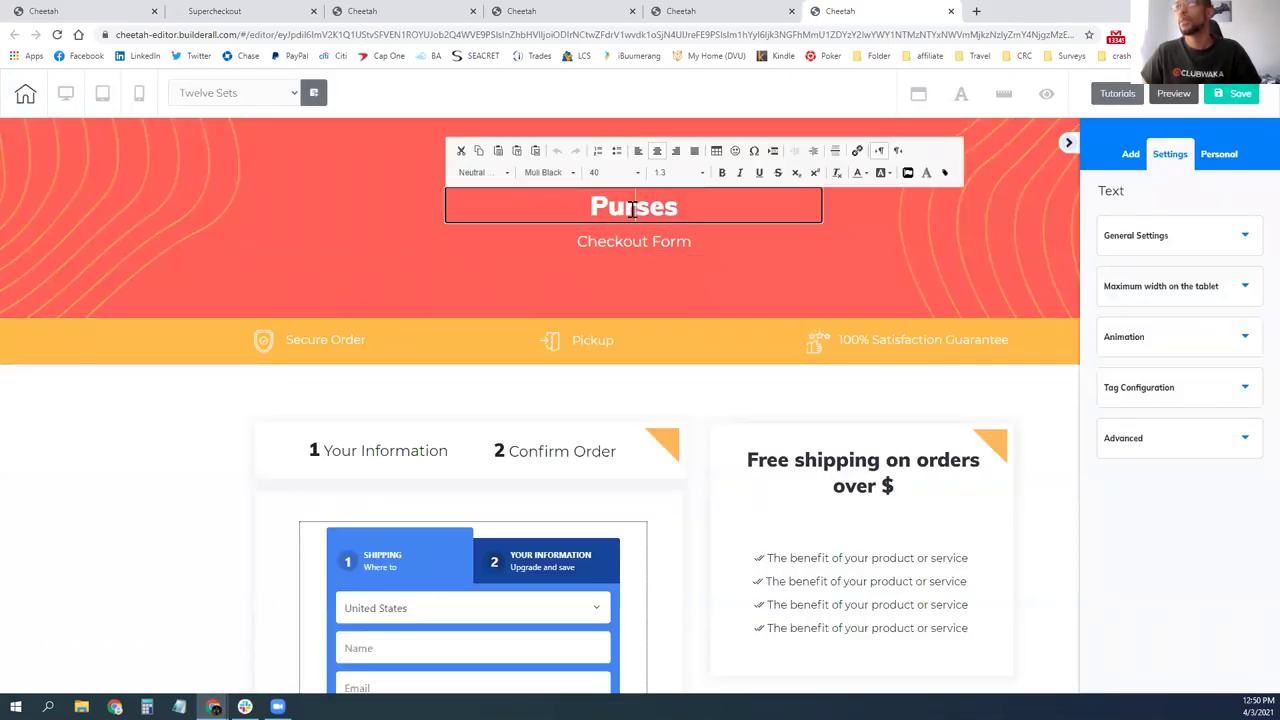
drag(682, 210, 563, 210)
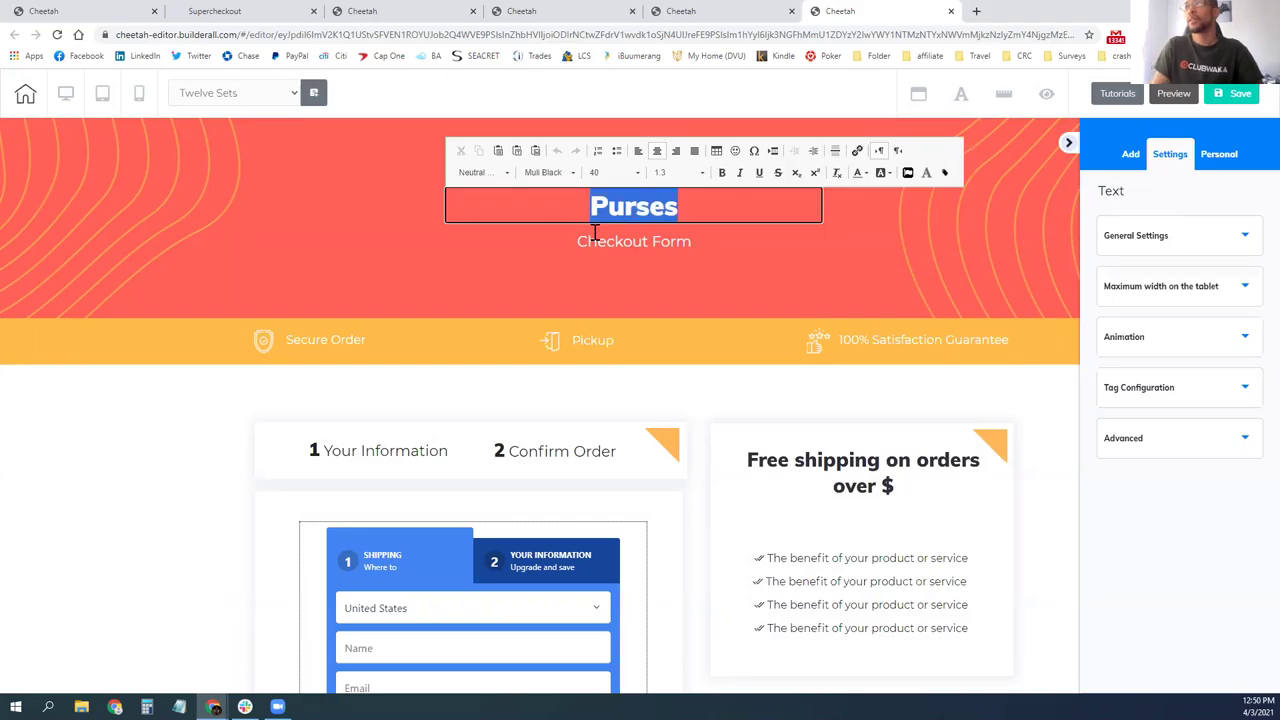
text(Sets)
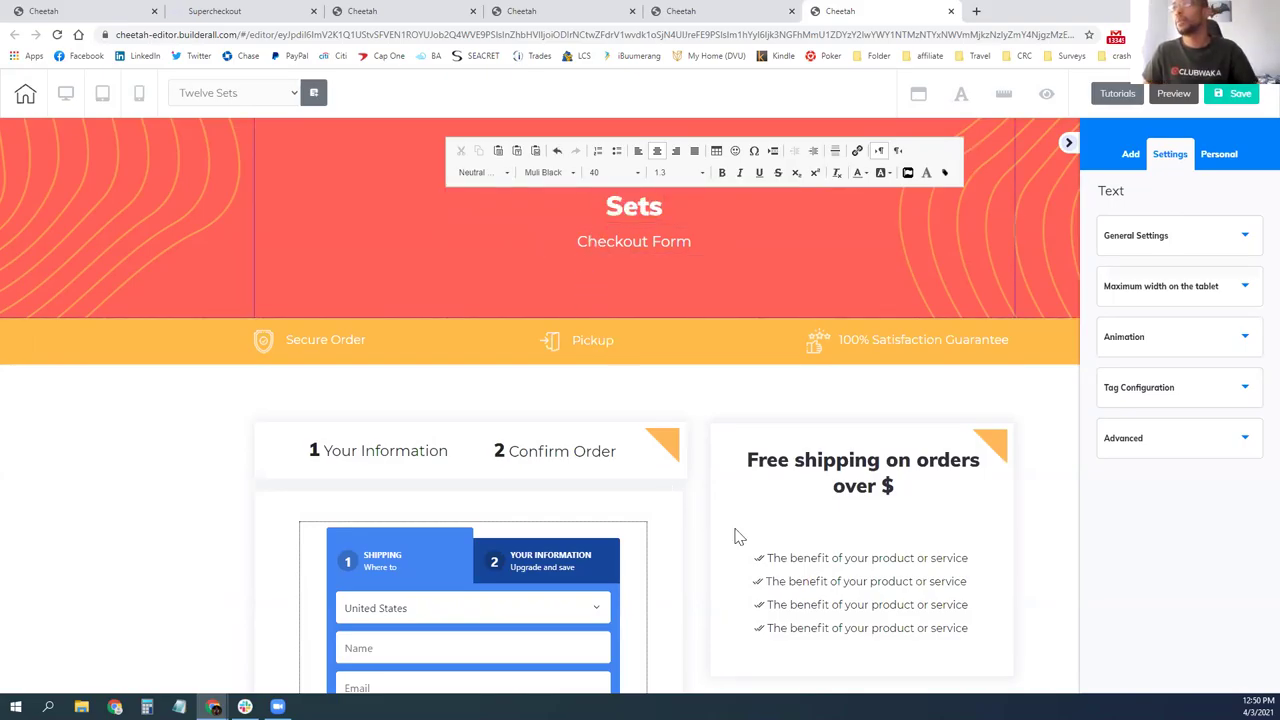
click(581, 272)
- Review the Twelve Sets page from the banner through the checkout form to the payment logos and security notes
scroll(789, 509, down, 6)
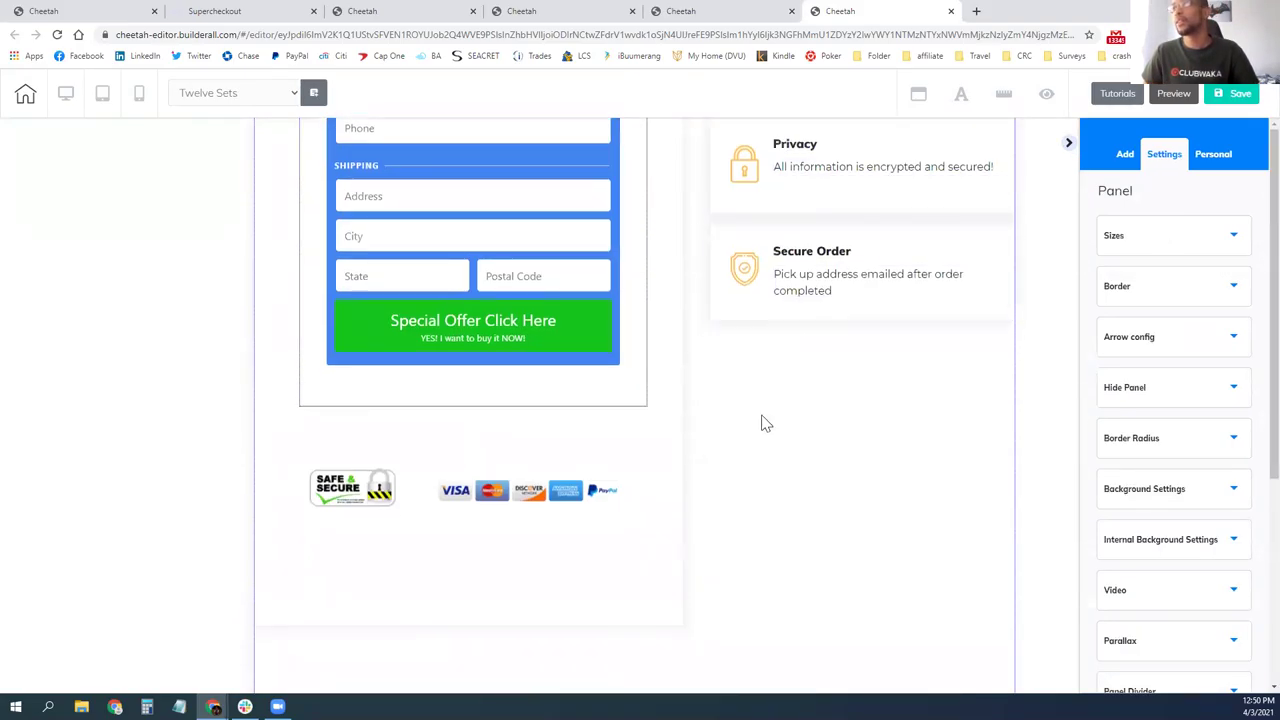
scroll(750, 470, up, 5)
scroll(658, 470, up, 5)
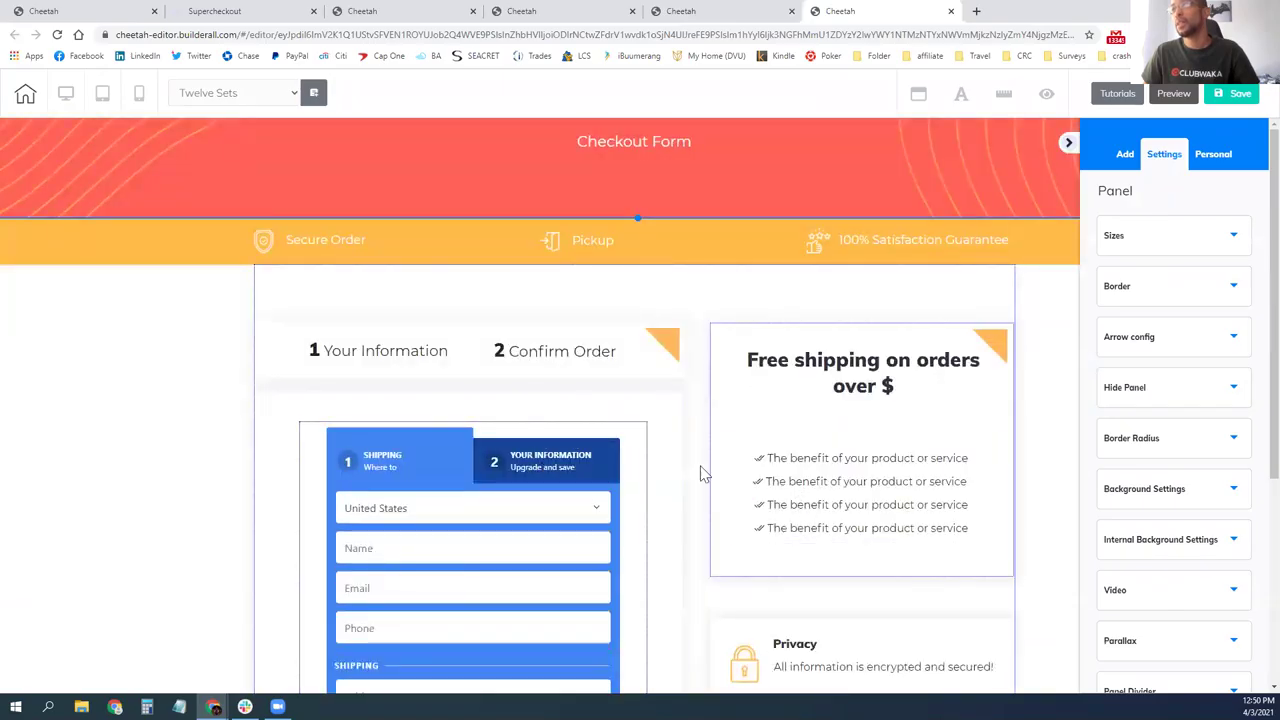
scroll(750, 535, down, 5)
scroll(650, 498, down, 6)
scroll(617, 471, up, 12)
scroll(617, 471, up, 1)
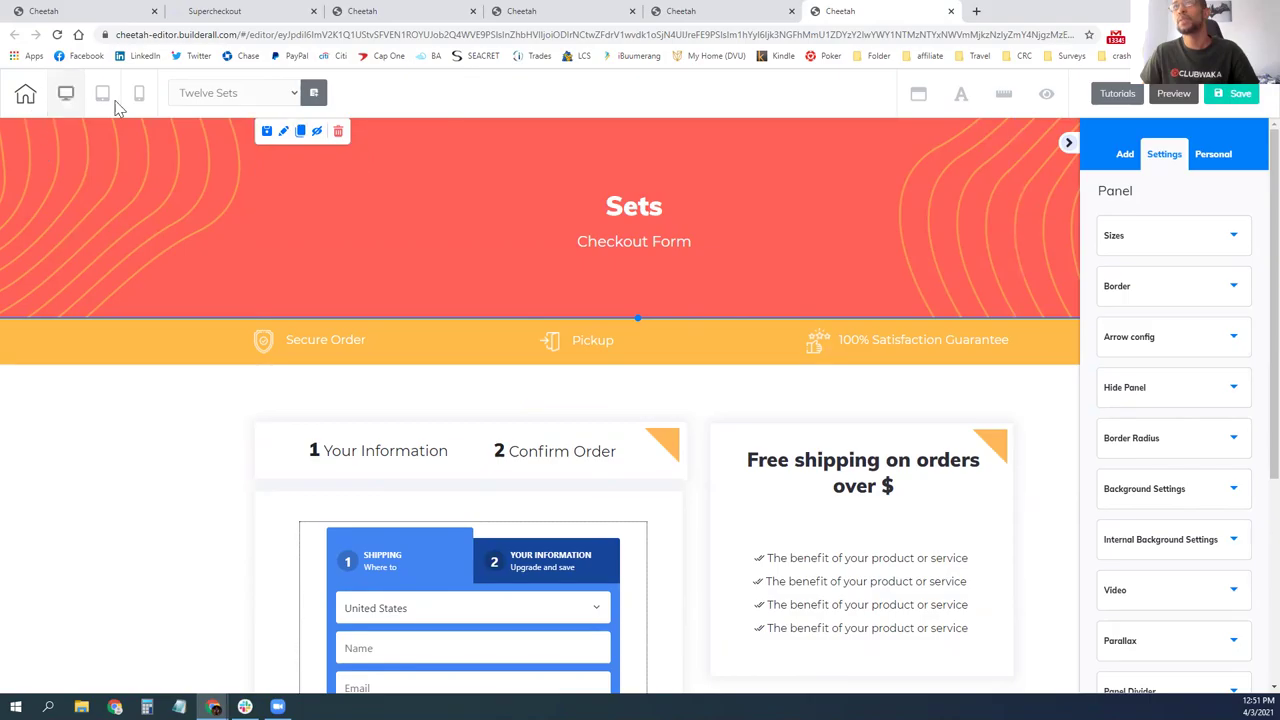
- Switch the editor to the Twelve 29 home page, saving the Twelve Sets changes on leaving
click(245, 99)
click(246, 117)
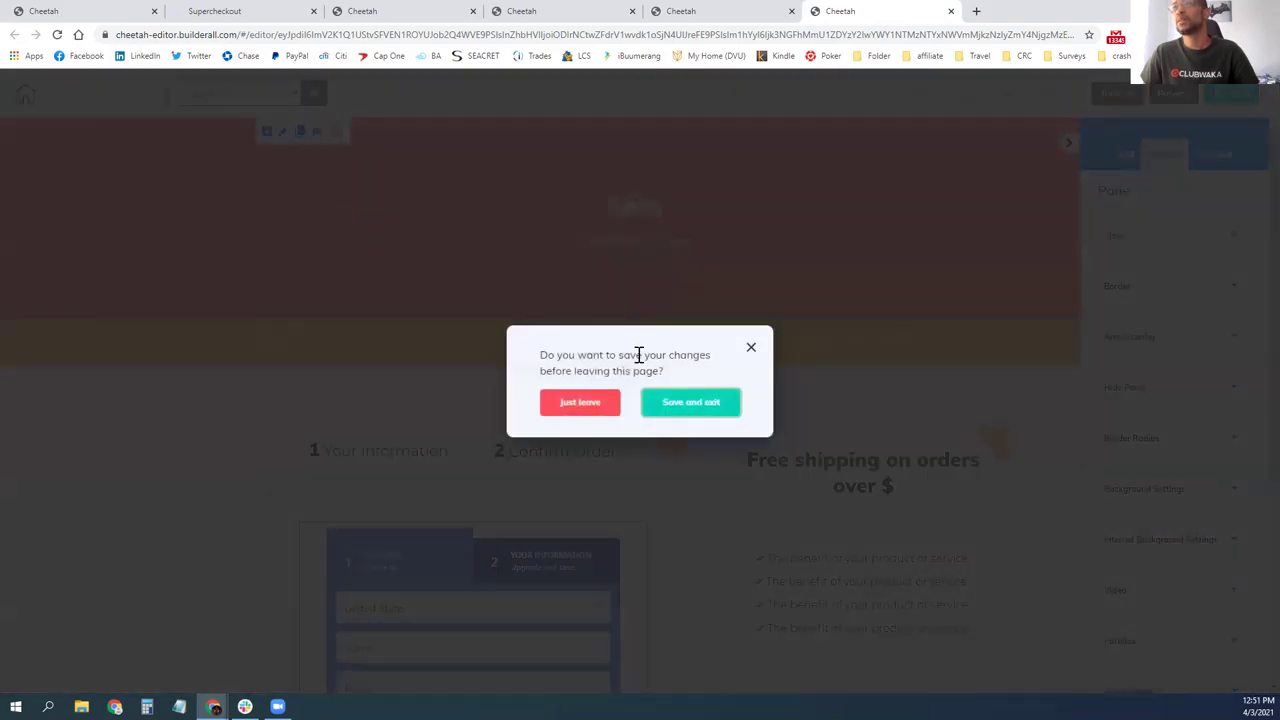
click(672, 403)
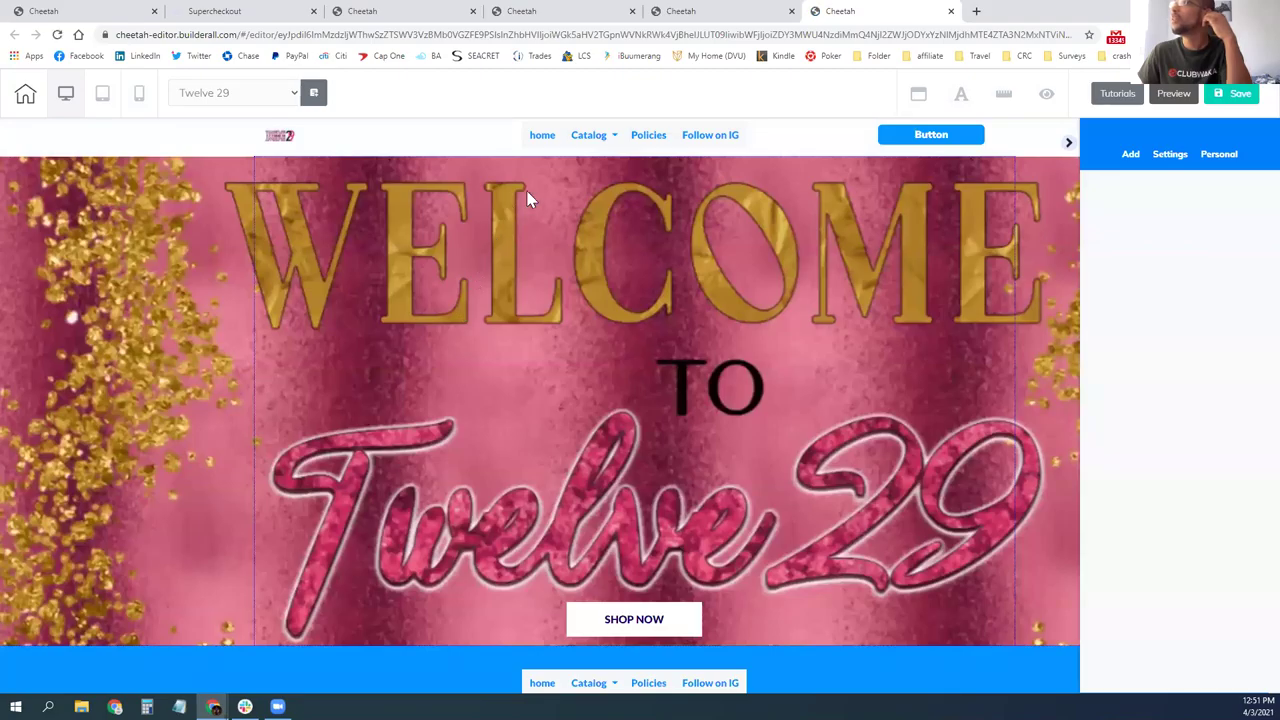
- In the header menu's Catalog item, link the Twelve Sets submenu to the Twelve Sets page, opening in a new tab, and save the item
click(576, 143)
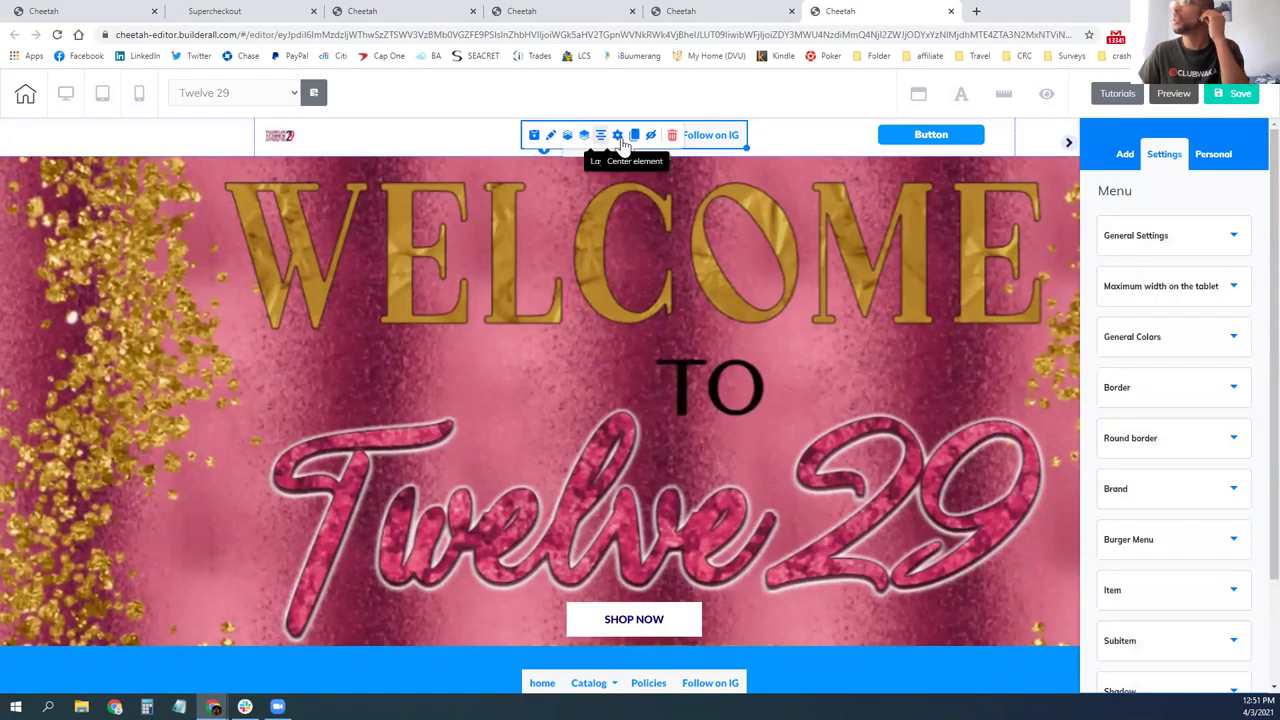
click(617, 134)
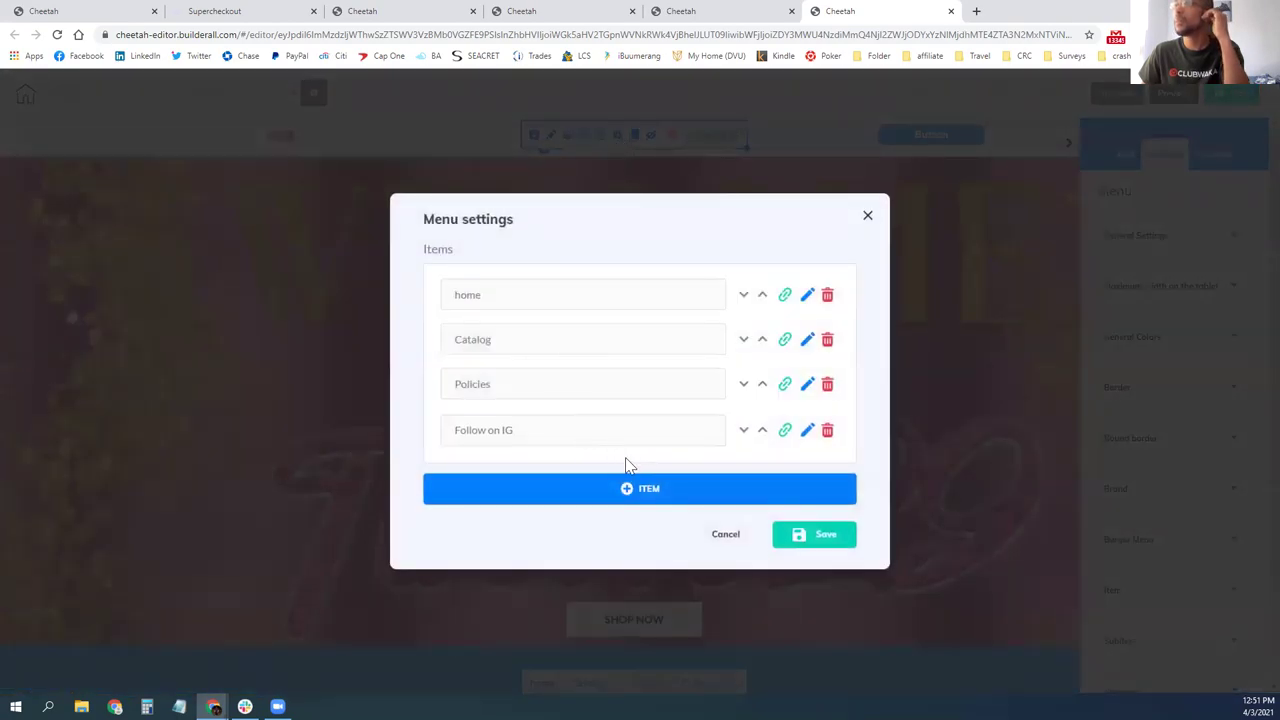
click(807, 341)
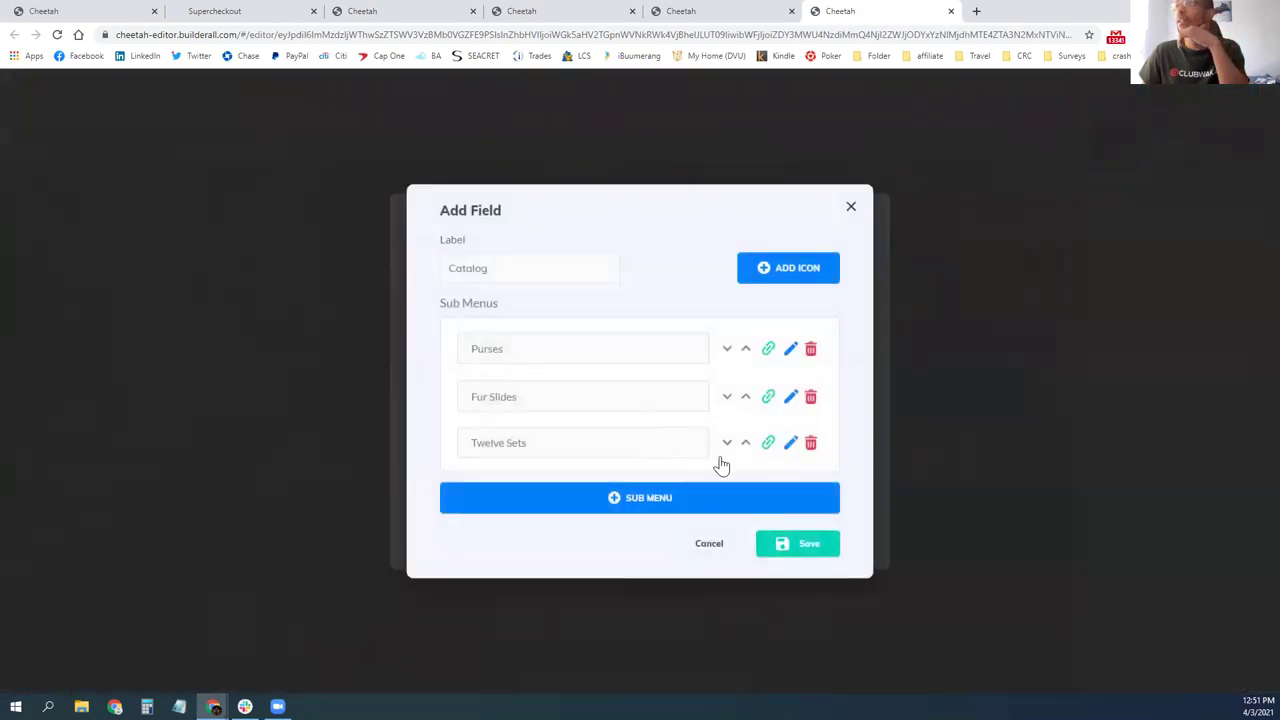
click(767, 444)
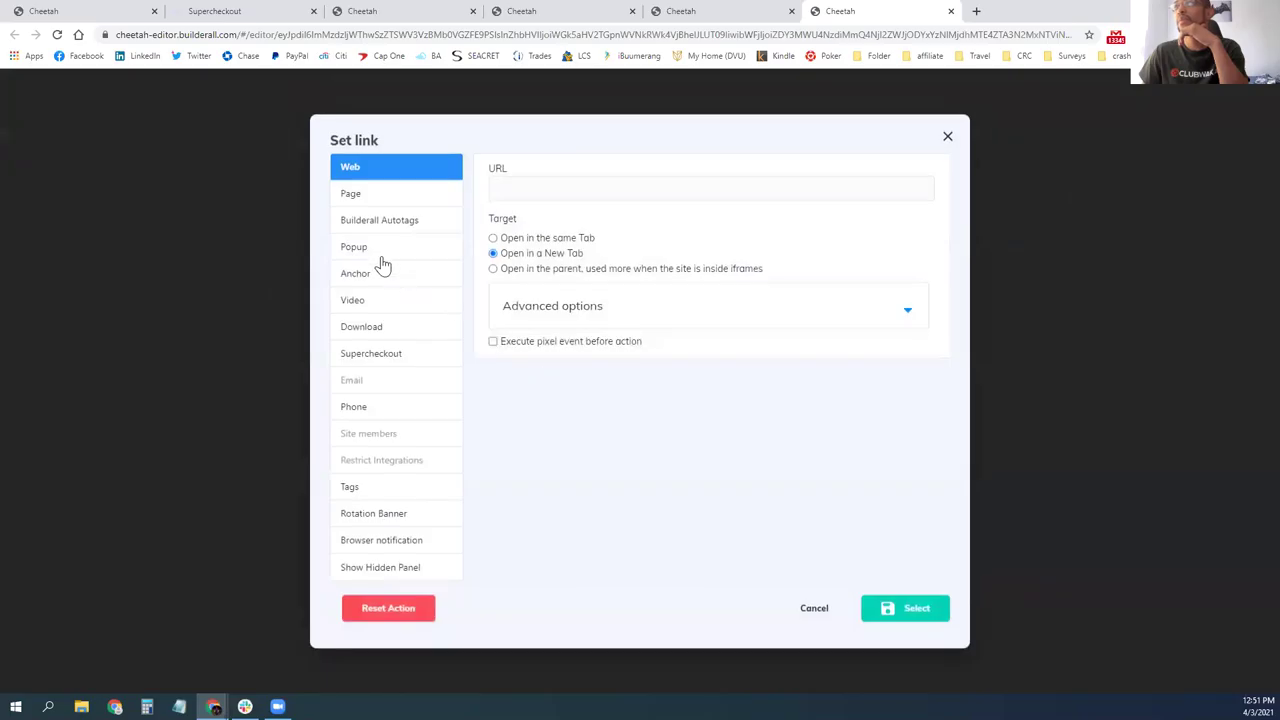
click(369, 200)
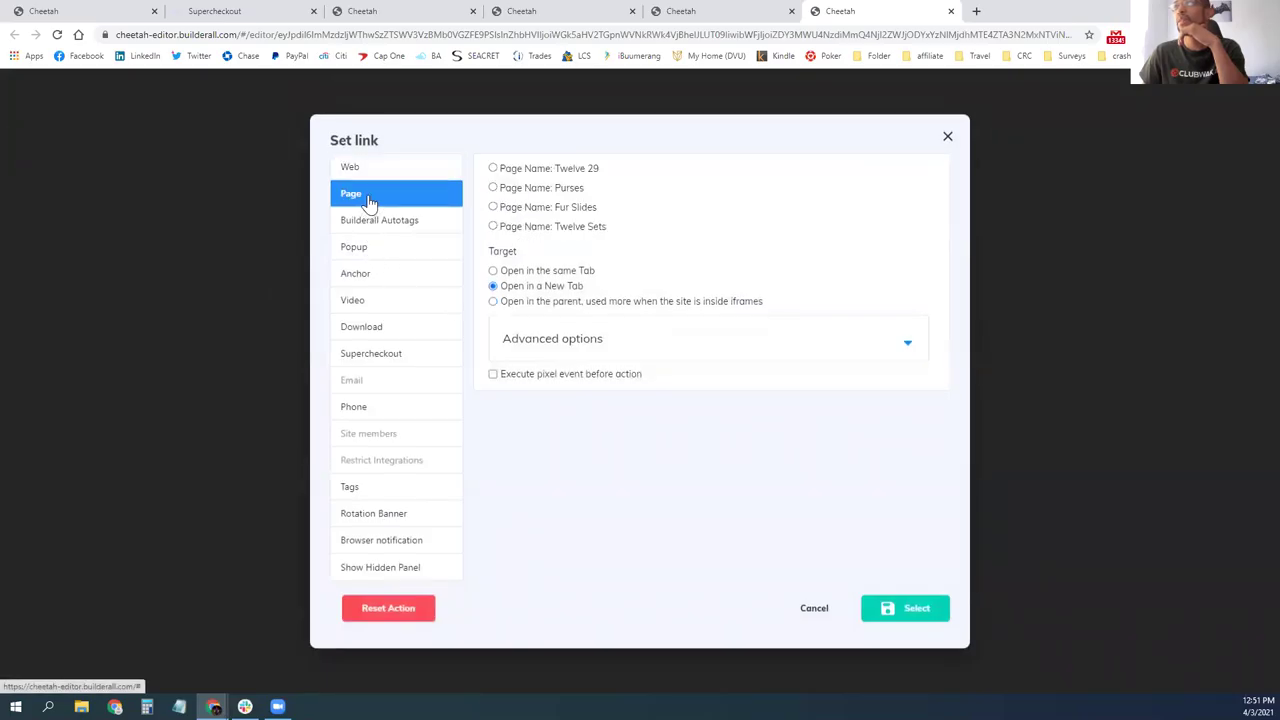
click(572, 231)
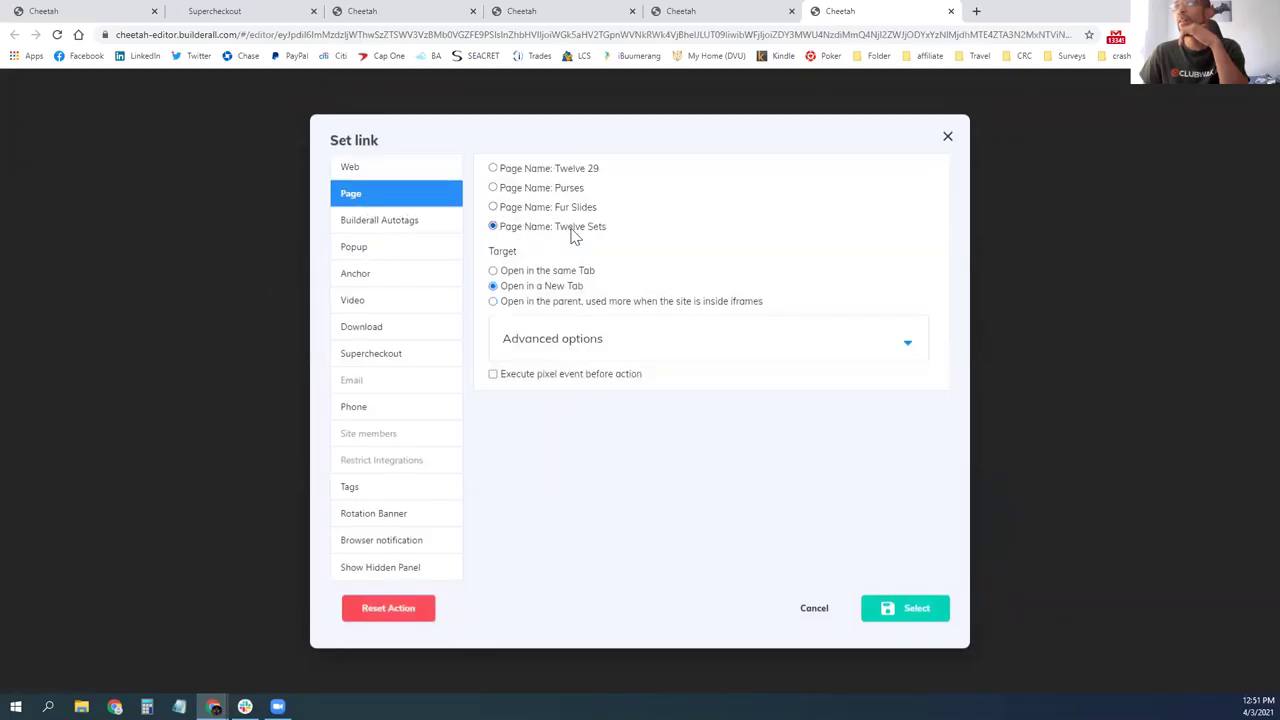
click(900, 612)
click(779, 560)
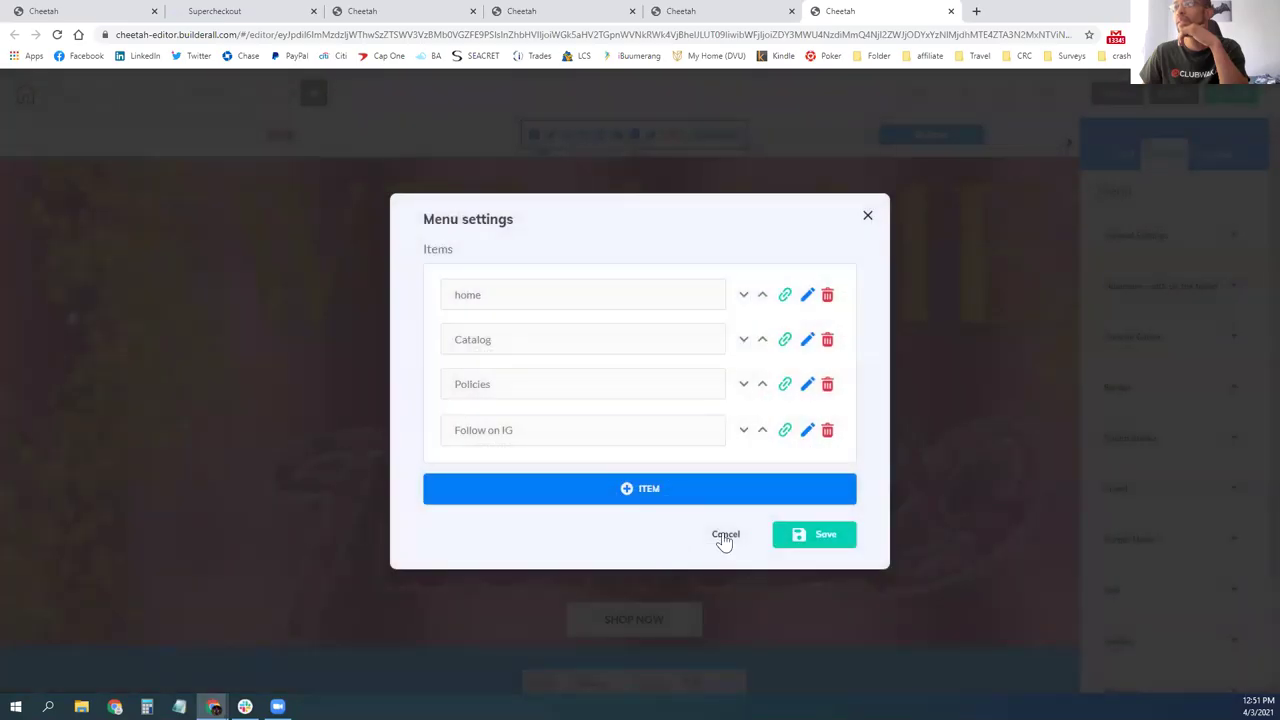
- Save the open menu's settings, link a Catalog submenu item in the footer menu to a site page, and save
click(803, 543)
scroll(533, 413, down, 1)
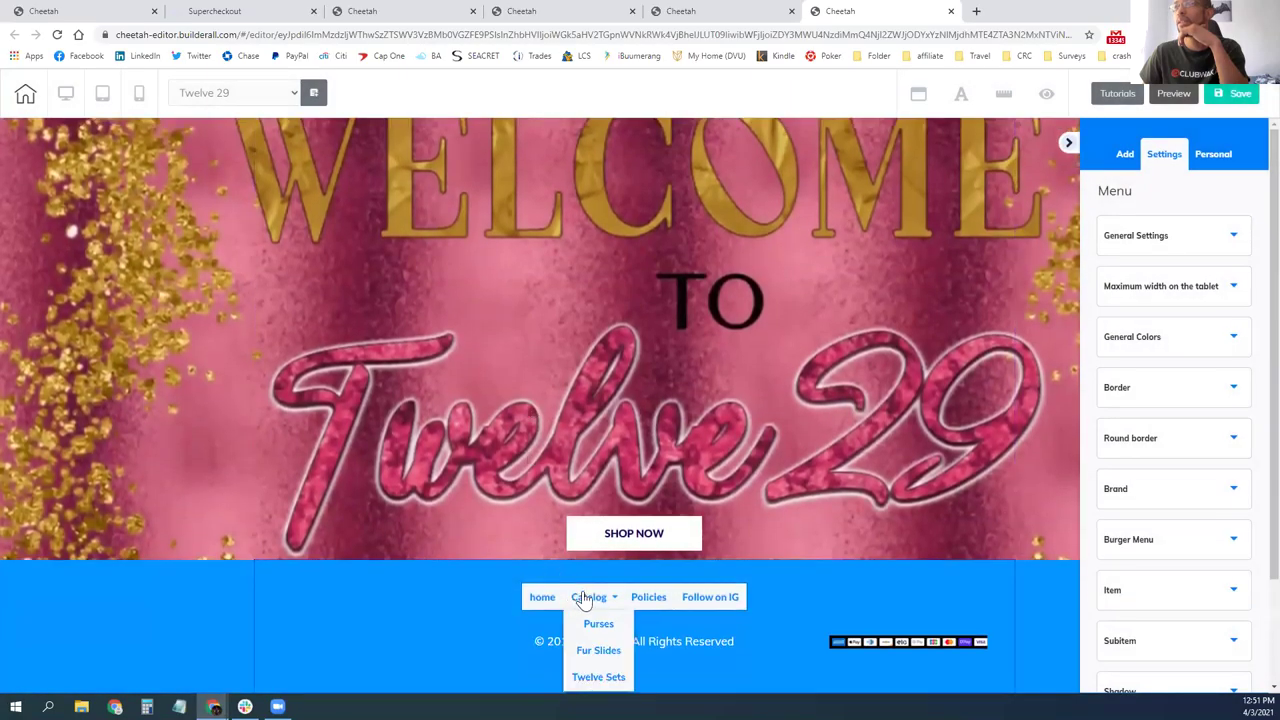
mouse_move(586, 604)
click(617, 571)
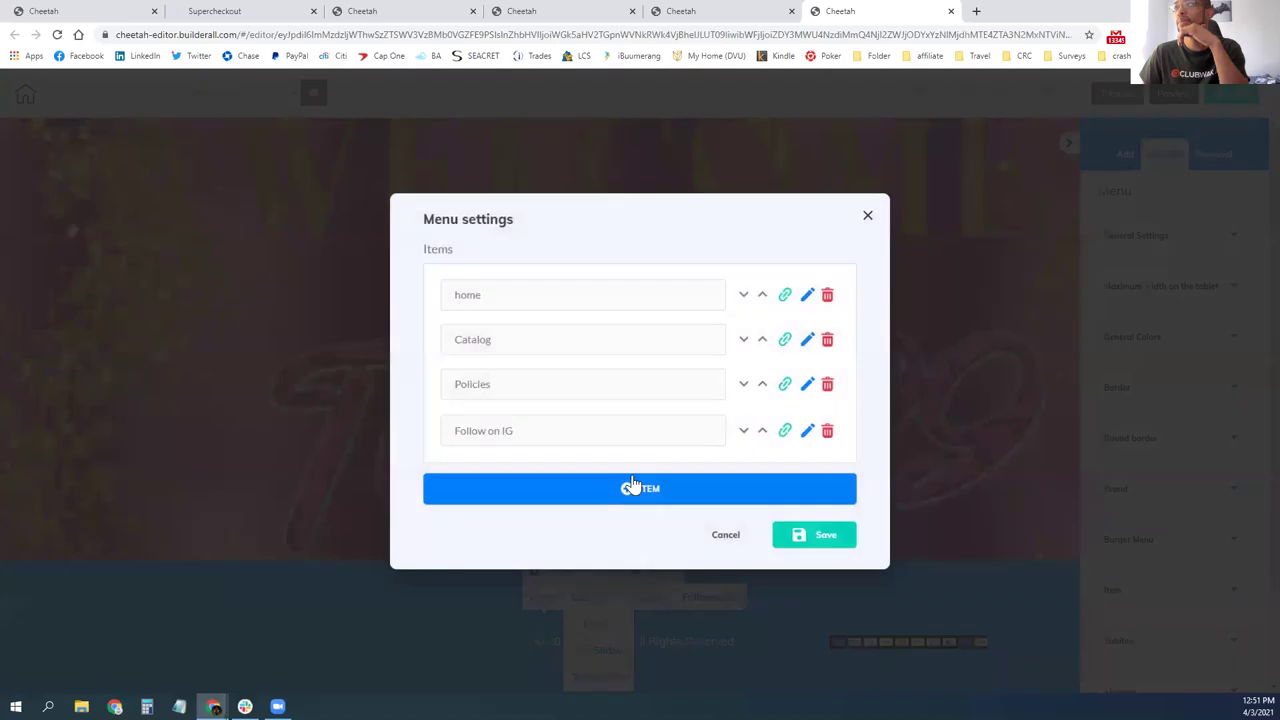
click(807, 341)
click(766, 443)
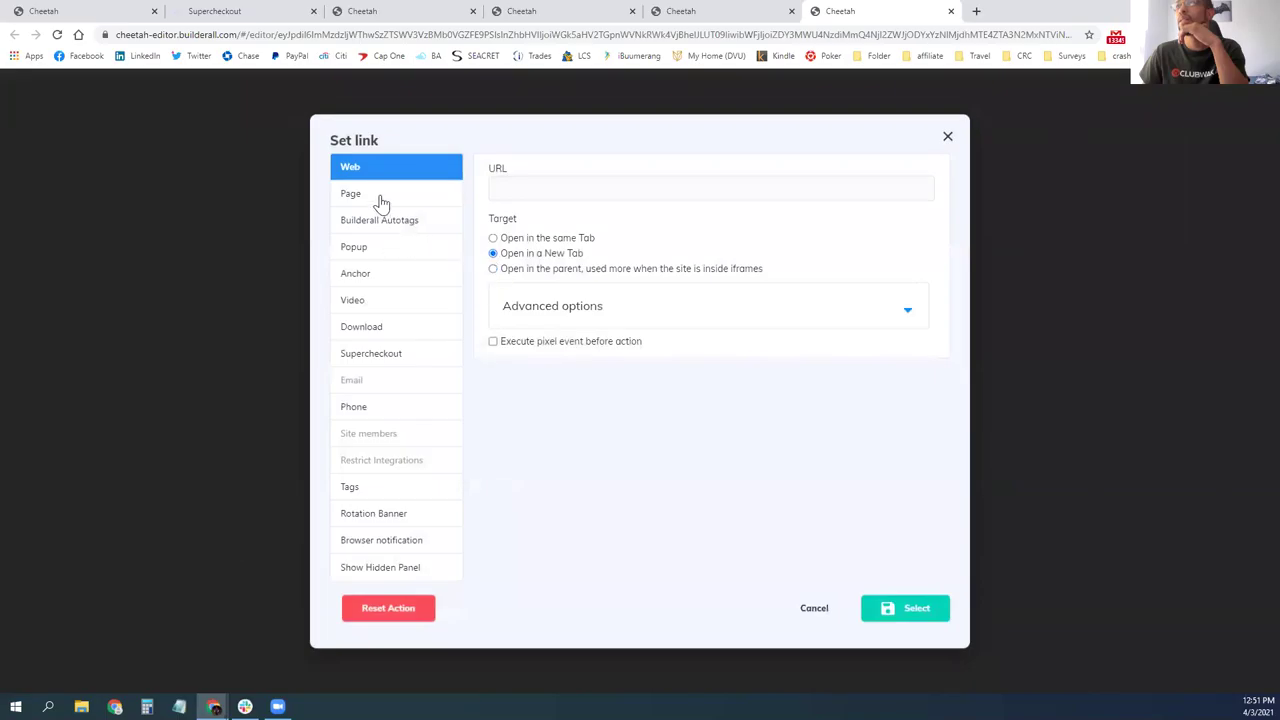
click(378, 196)
click(895, 606)
click(786, 545)
click(826, 536)
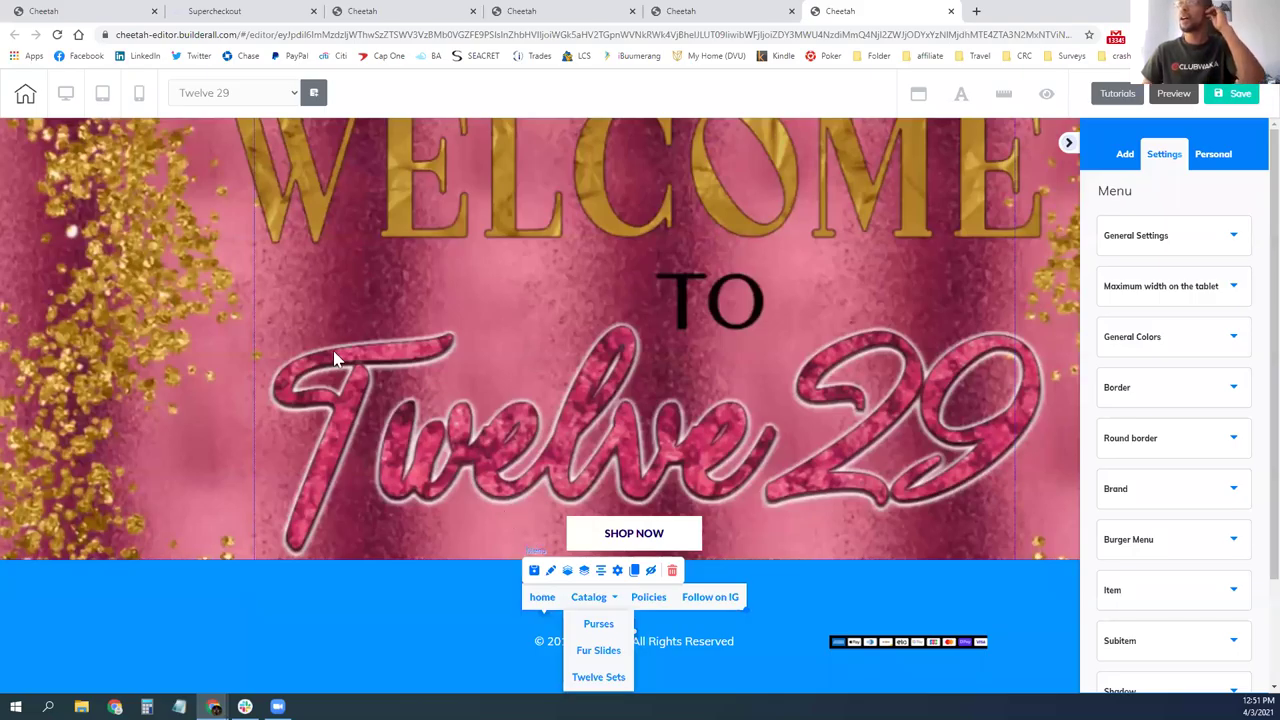
- Switch the website editor from the Twelve 29 page to another page of the site
click(258, 93)
click(251, 183)
click(684, 408)
click(666, 414)
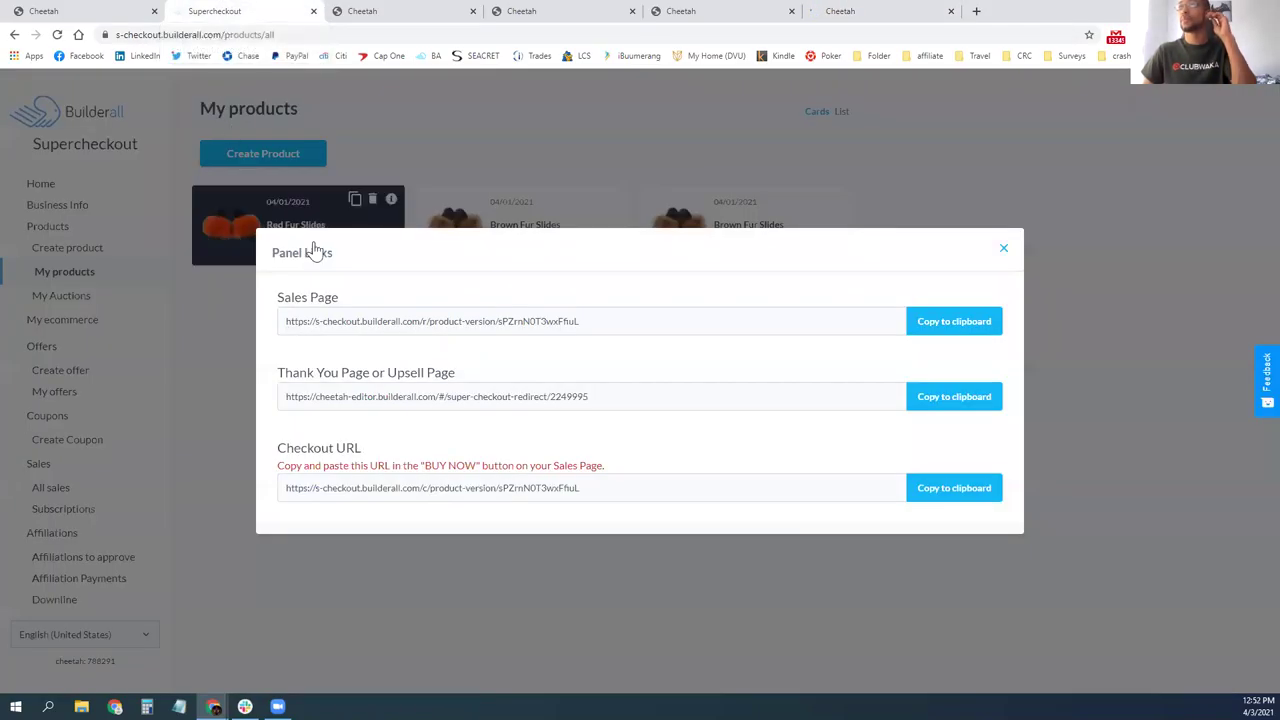
- Close the product's panel links in Supercheckout and start creating a new product
click(1004, 248)
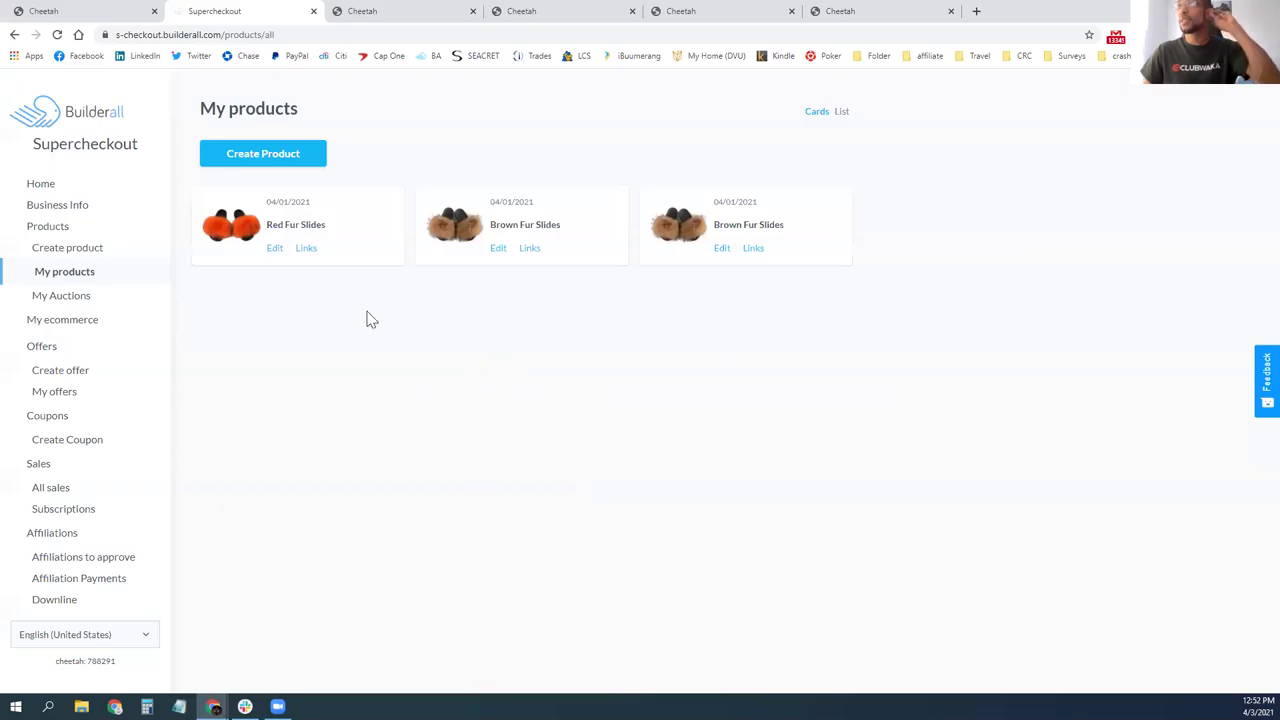
click(278, 162)
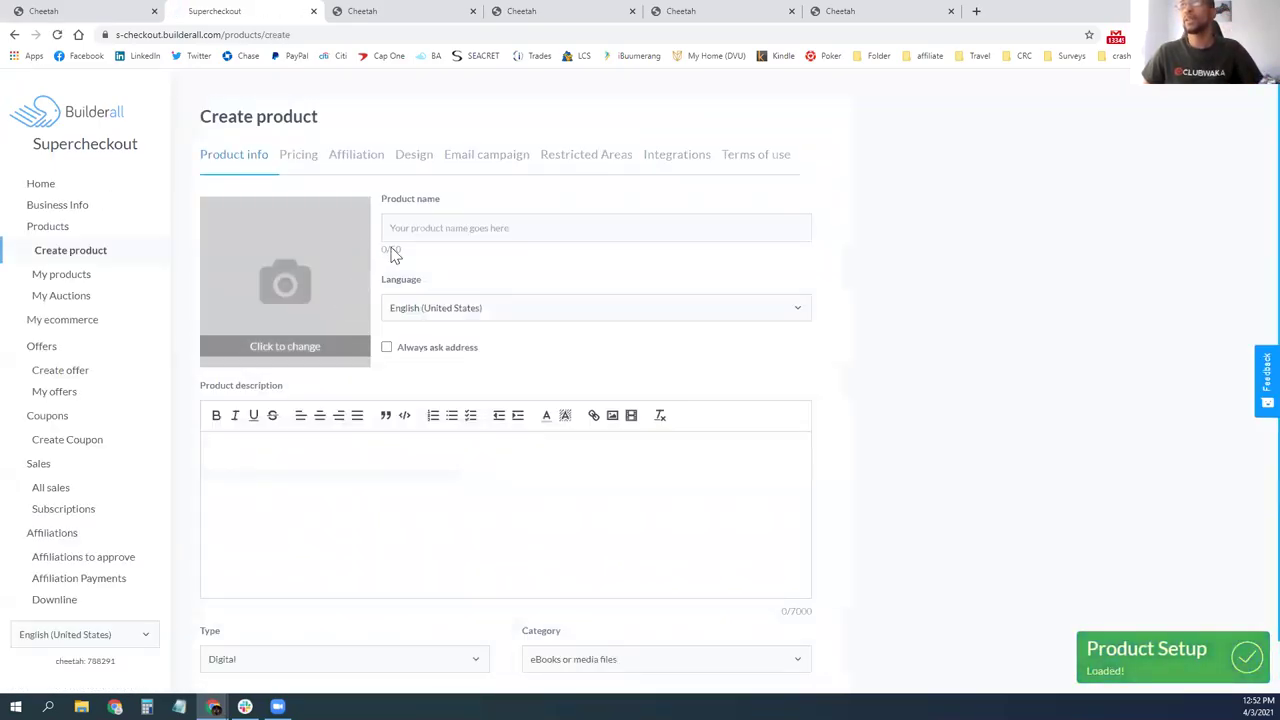
click(477, 235)
- Upload the purses file from Downloads as the product image, cropped to include the whole bag and strap
click(300, 346)
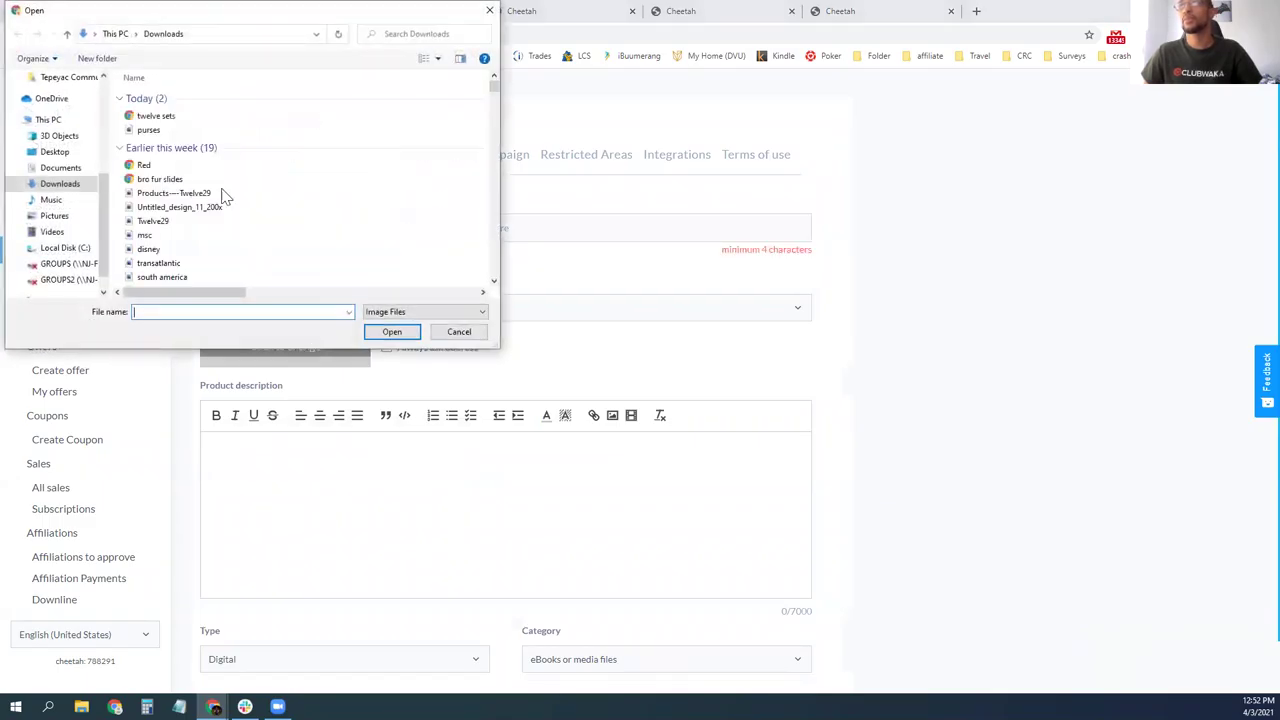
click(160, 129)
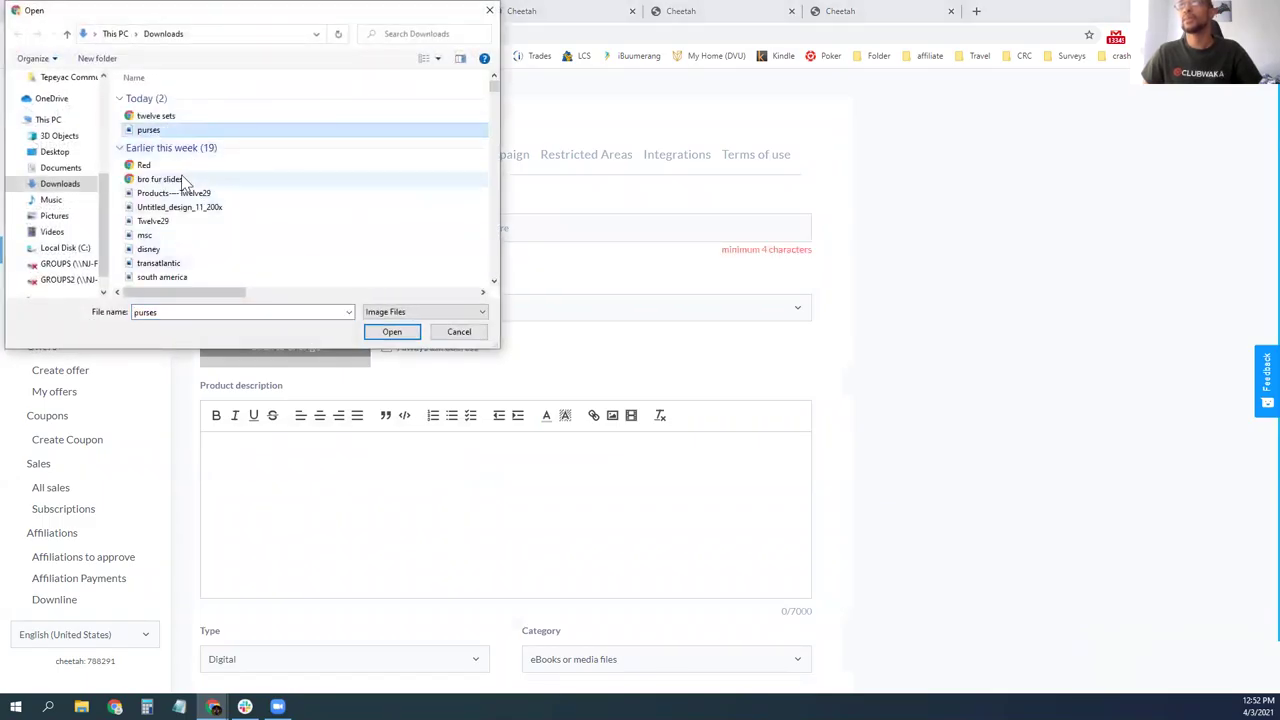
click(412, 331)
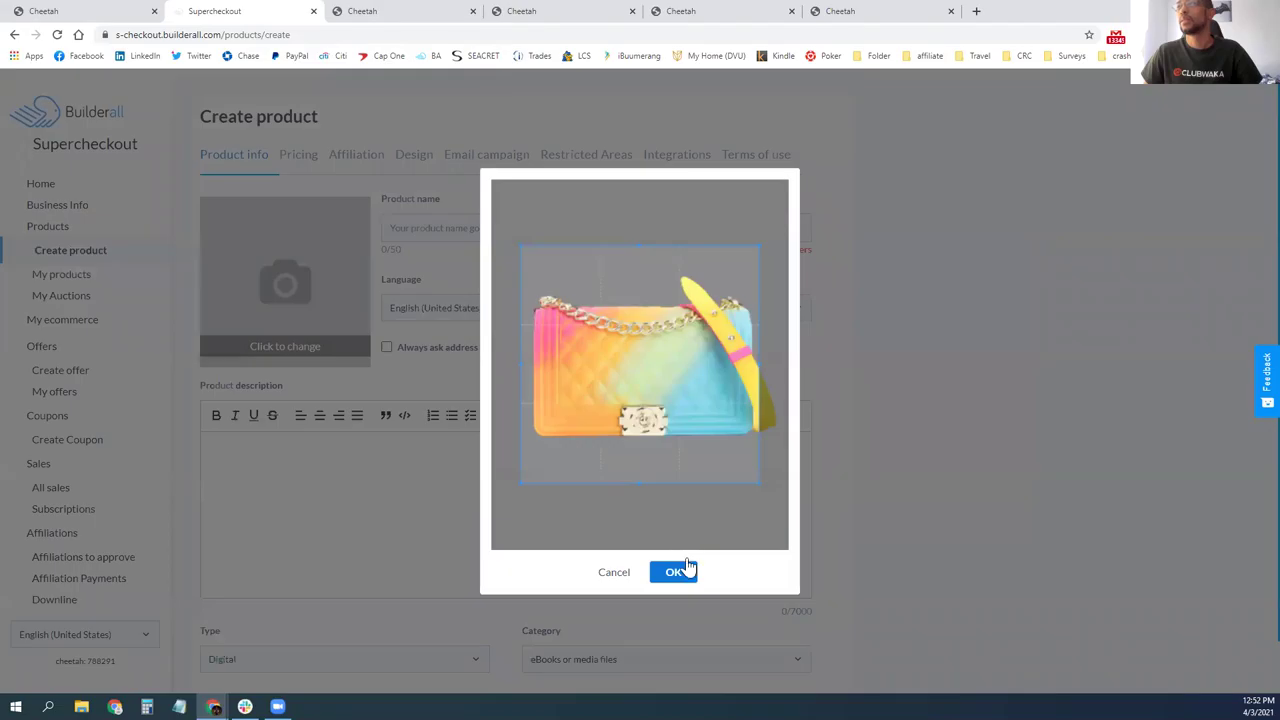
click(754, 491)
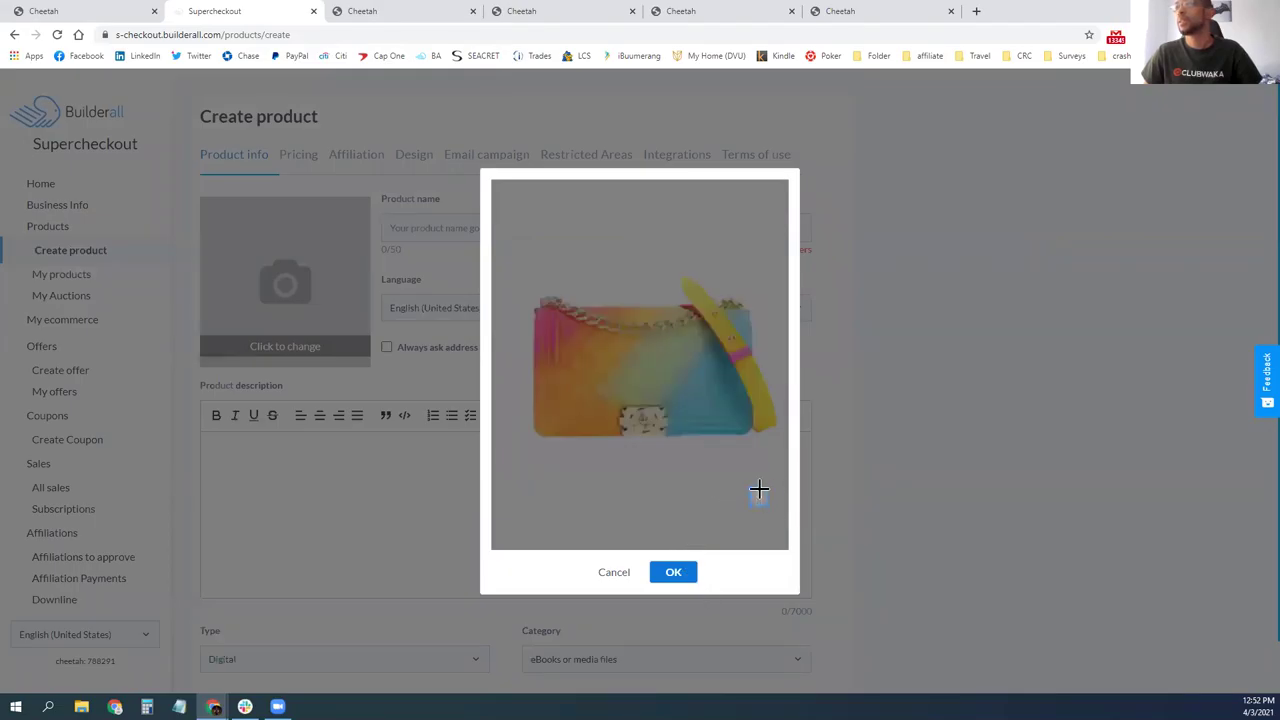
drag(516, 268, 783, 445)
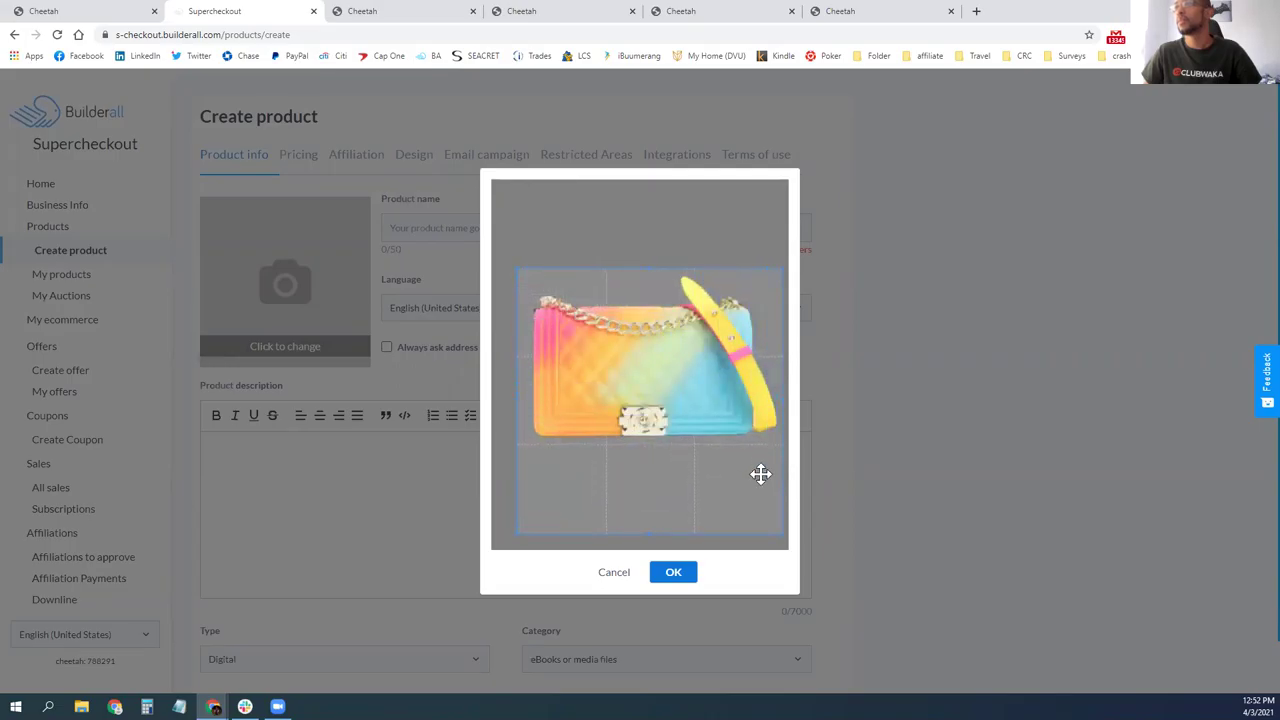
click(671, 571)
- Name the product Purses and enable Always ask address
click(453, 228)
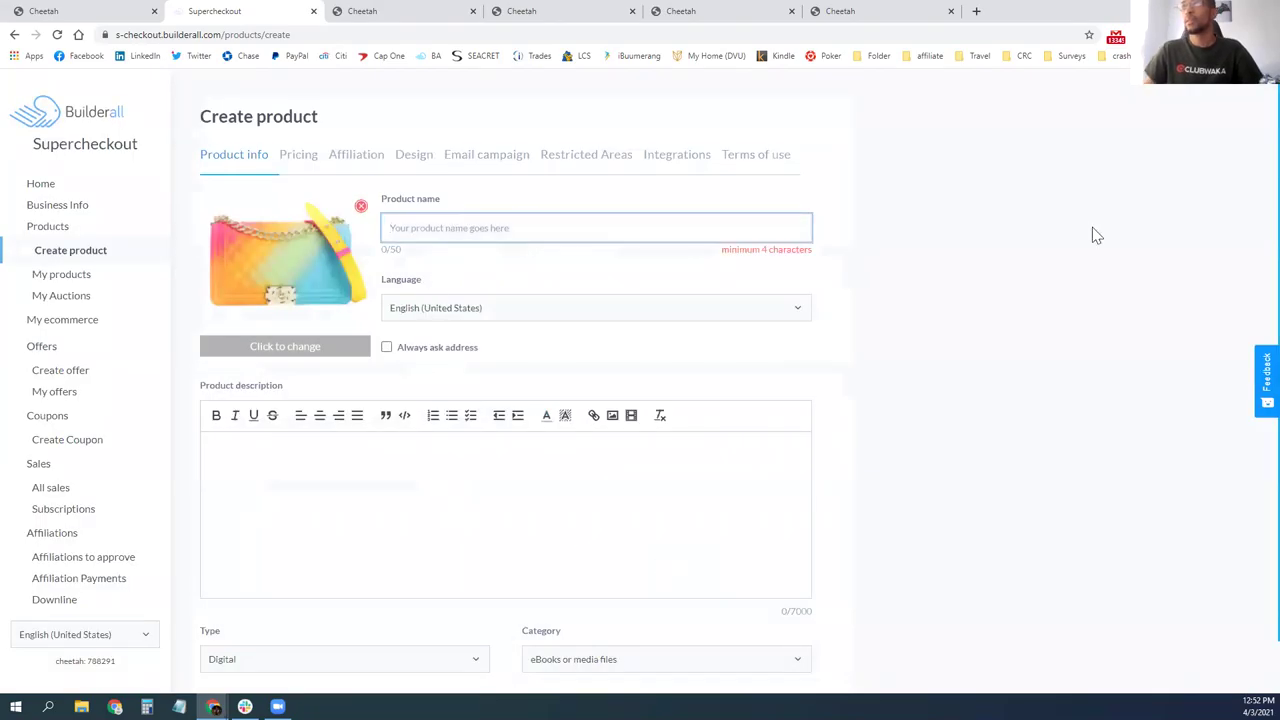
text(Purses)
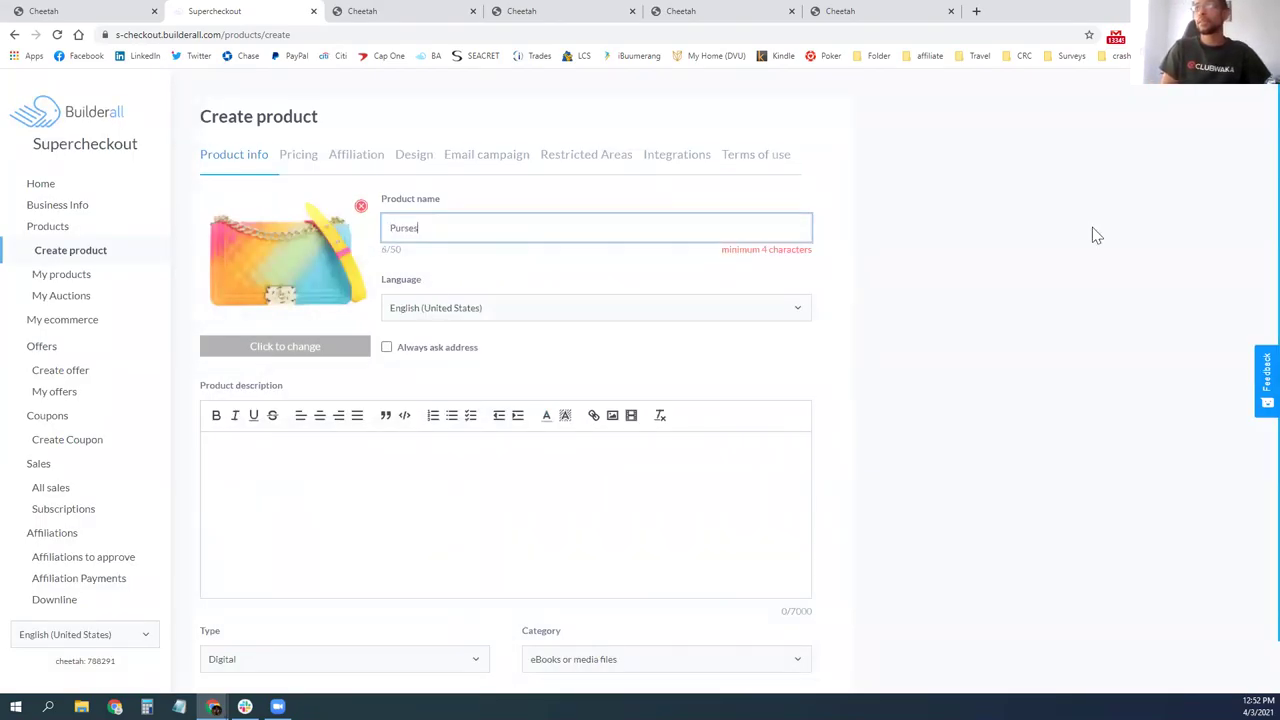
key(Tab)
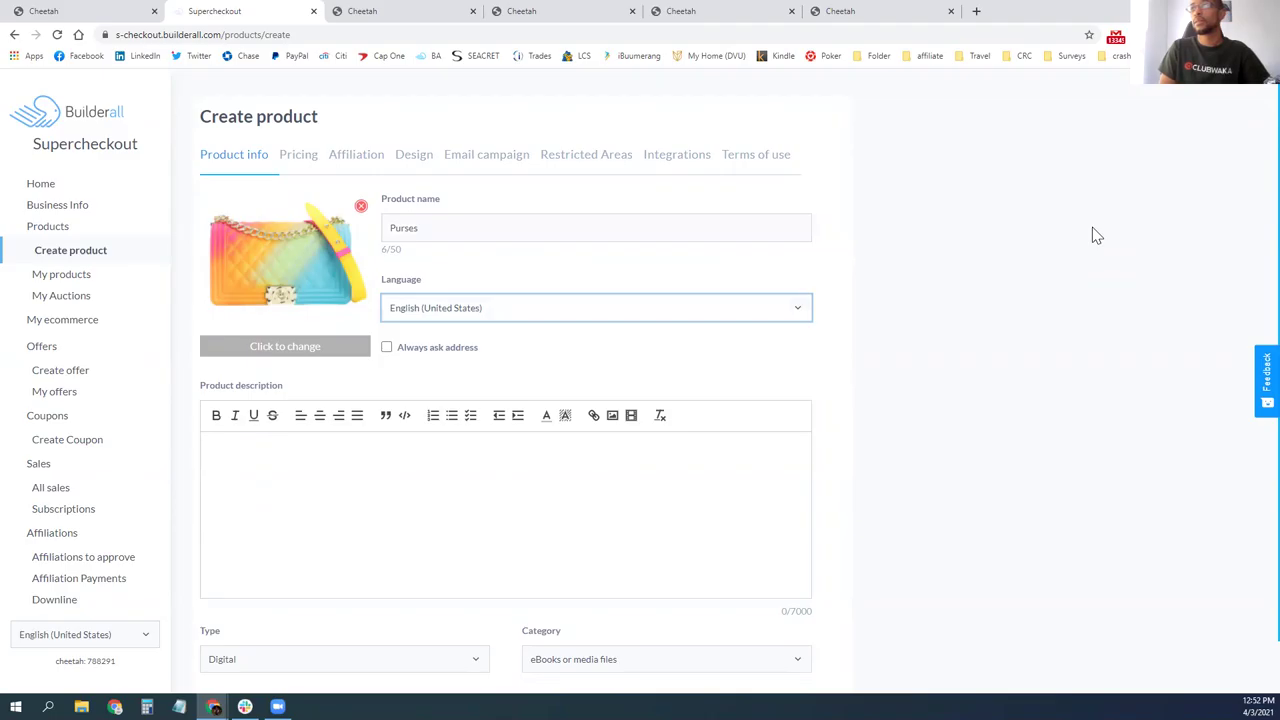
click(459, 350)
- Enter "Multi color Purse" as the product description
scroll(368, 476, down, 1)
click(311, 390)
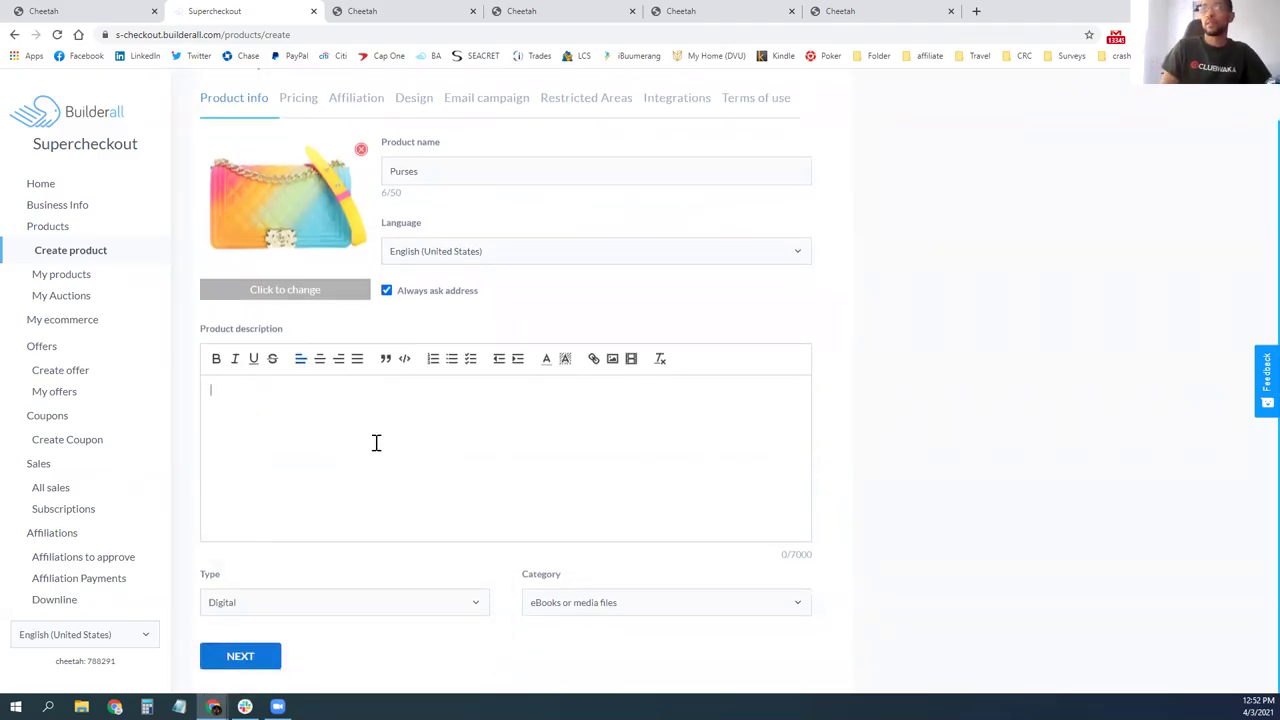
text(L)
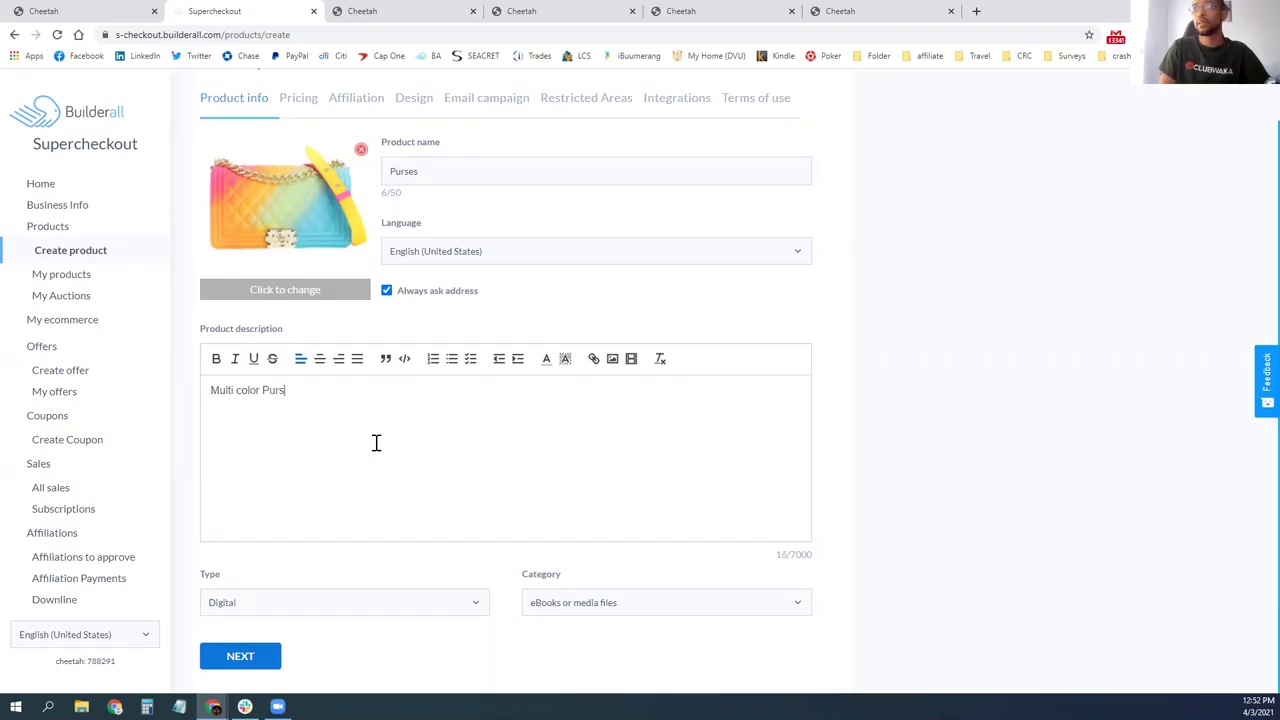
- Set the product type to Physical and the category to Clothes, shoes or accessories, and continue to the pricing settings
click(335, 602)
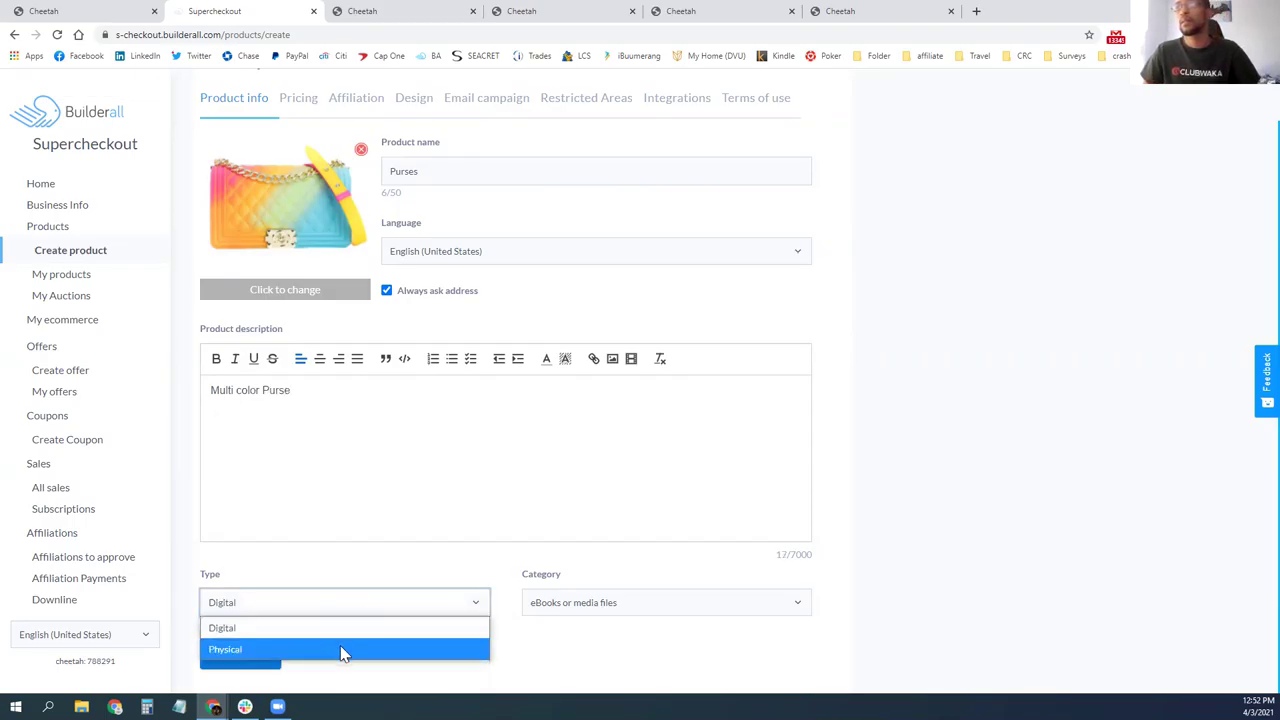
click(340, 650)
click(561, 645)
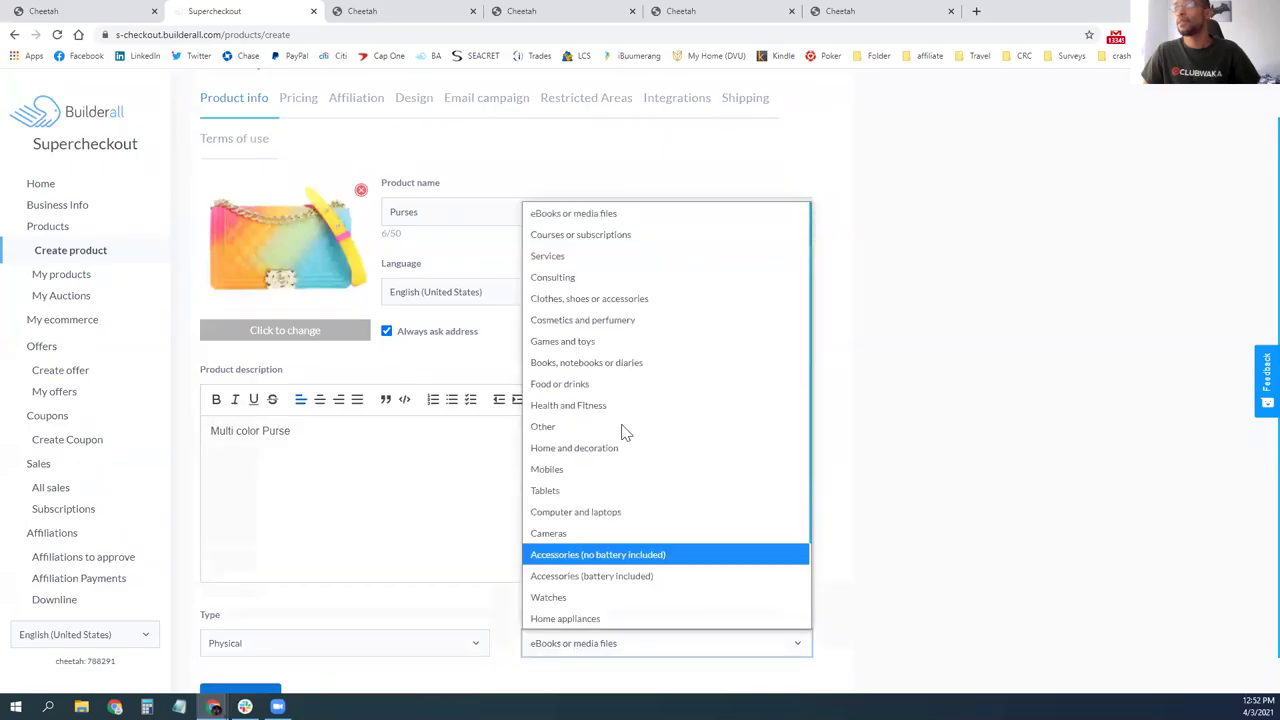
click(595, 297)
scroll(345, 511, down, 1)
click(245, 664)
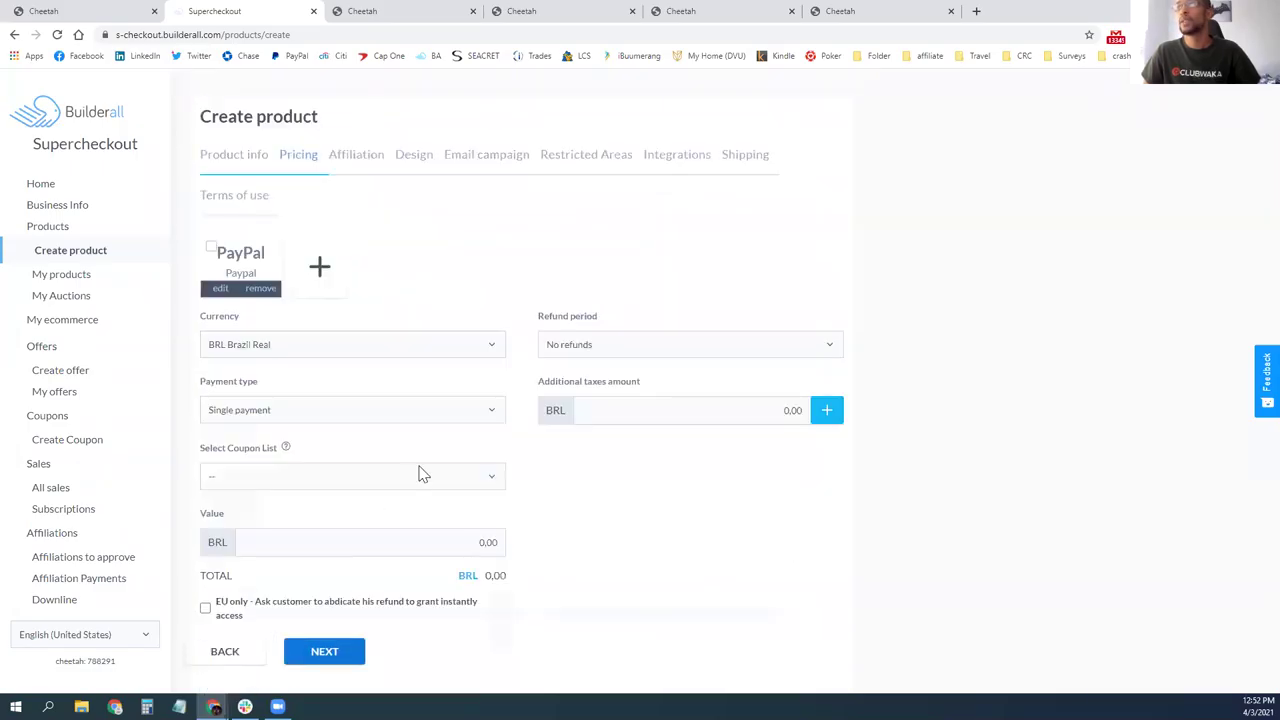
- Examine the payment gateway settings, including PayPal, Stripe, PagSeguro, Cardcom, Braintree, PayFast and Builderall Gateway, and close them without adding one
click(323, 289)
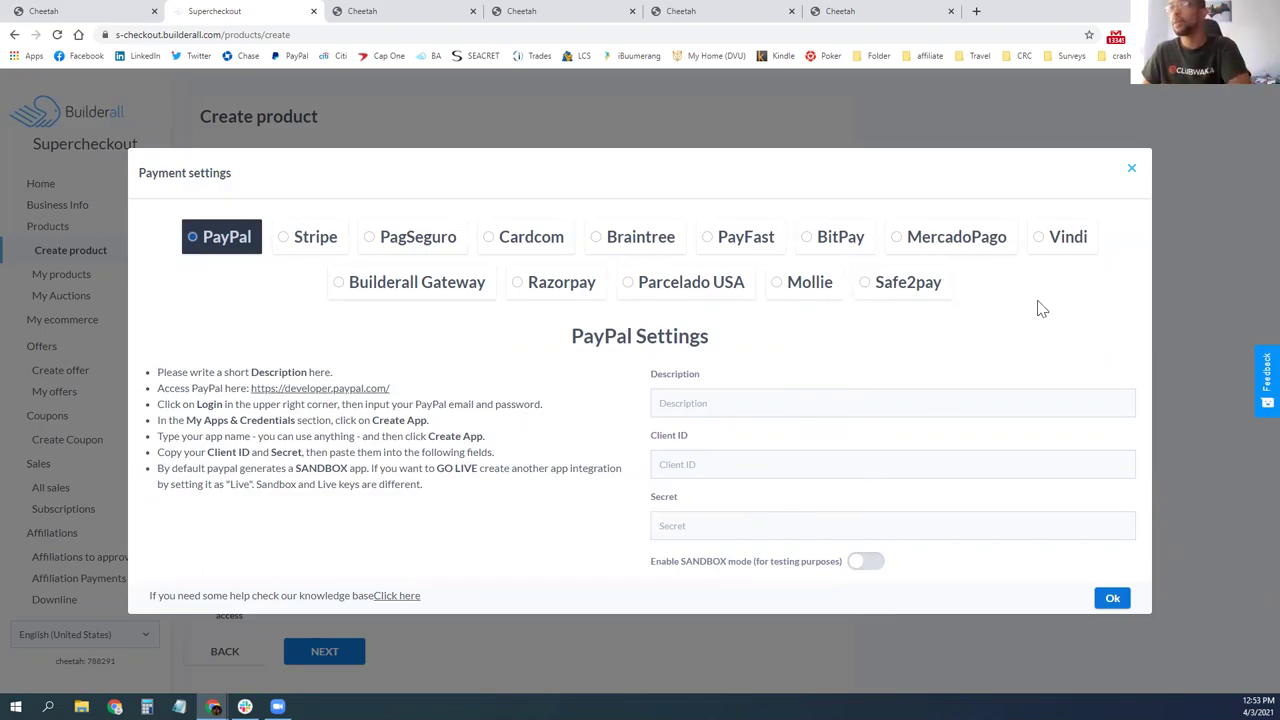
click(1131, 170)
click(320, 268)
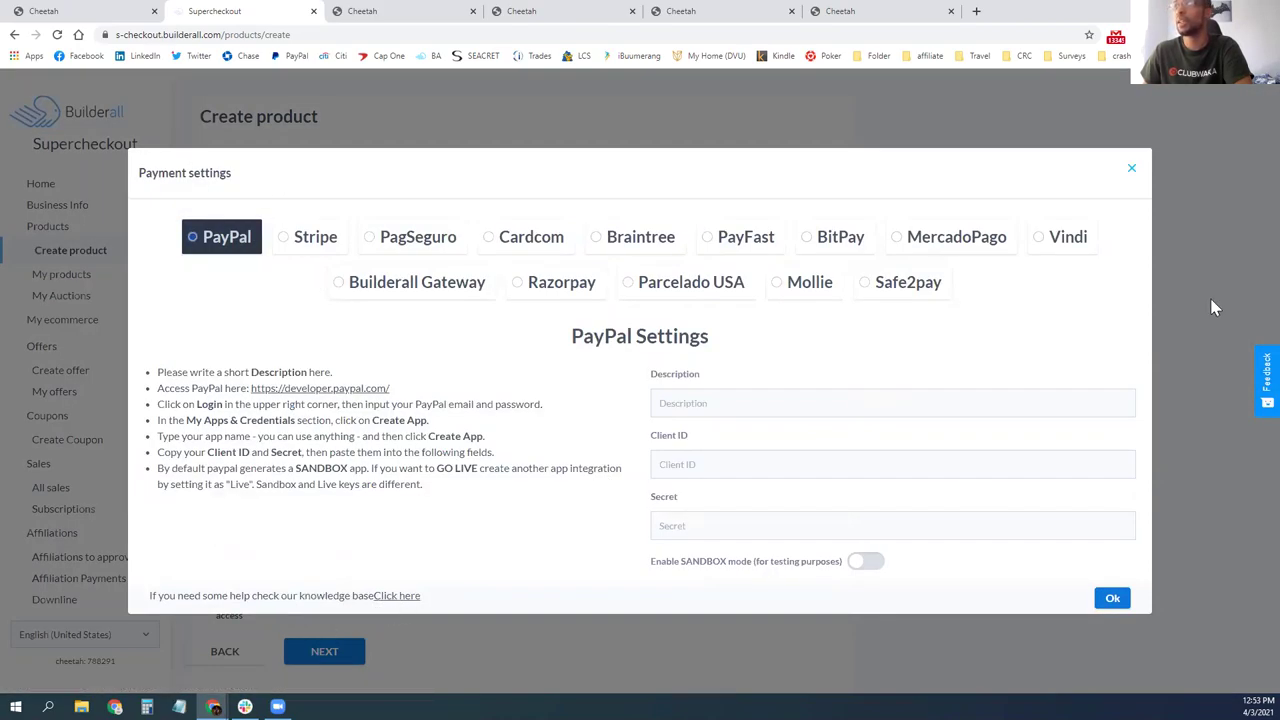
click(338, 250)
click(416, 250)
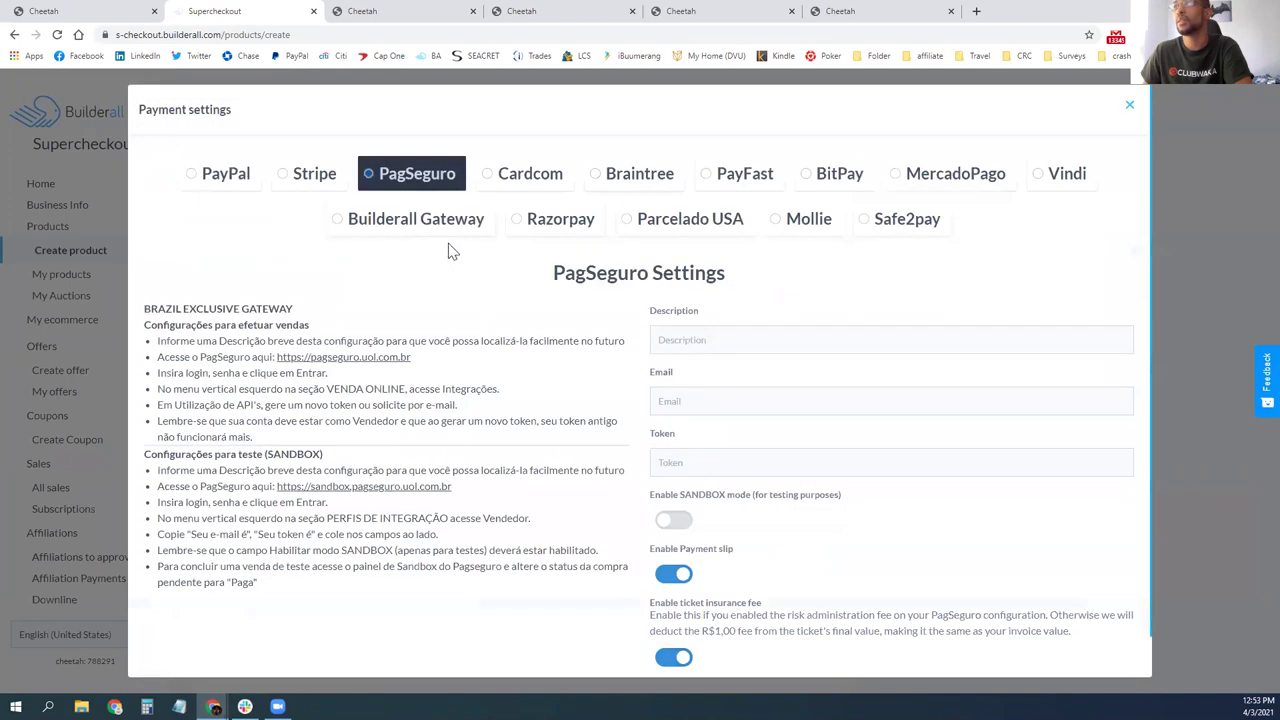
click(532, 184)
click(648, 224)
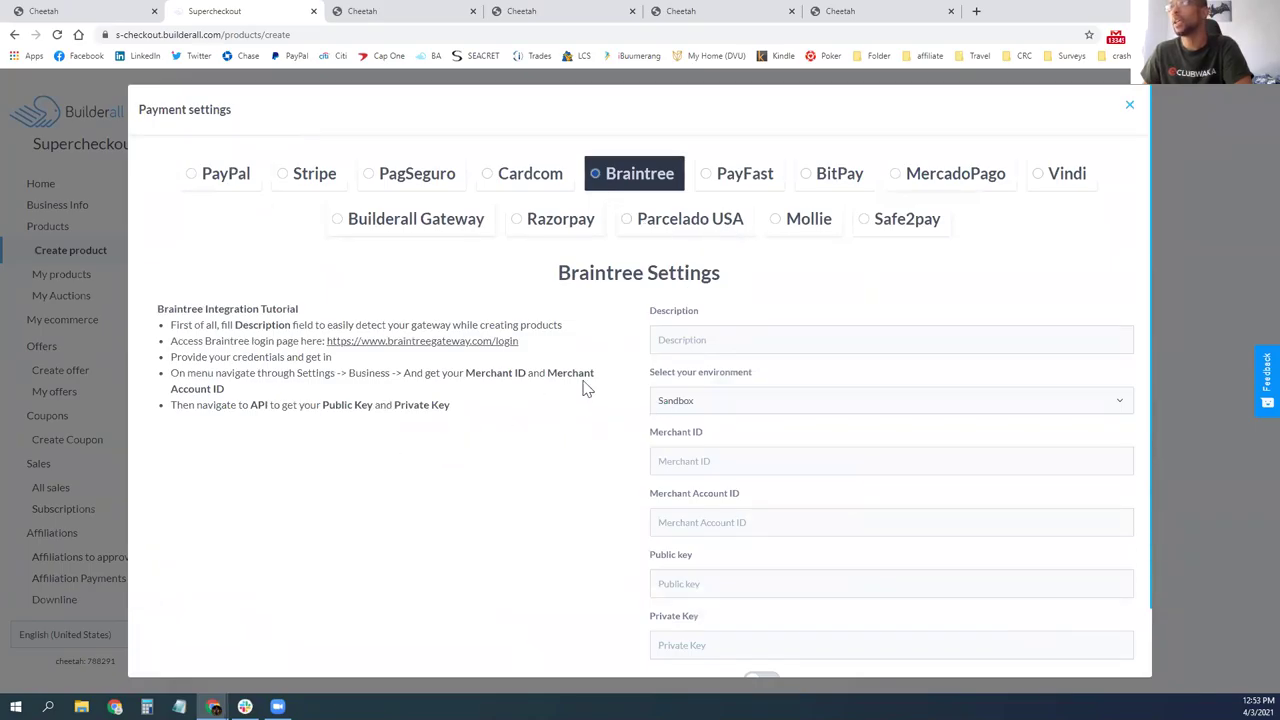
click(730, 176)
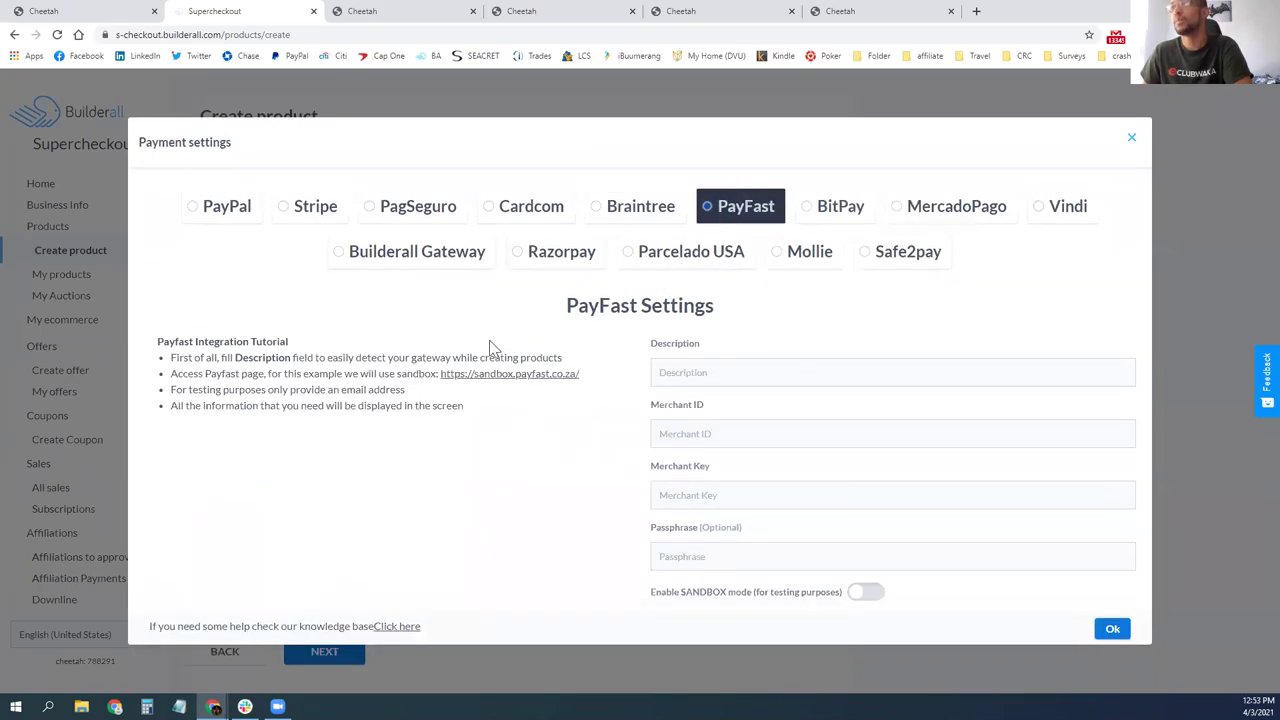
click(240, 217)
click(446, 288)
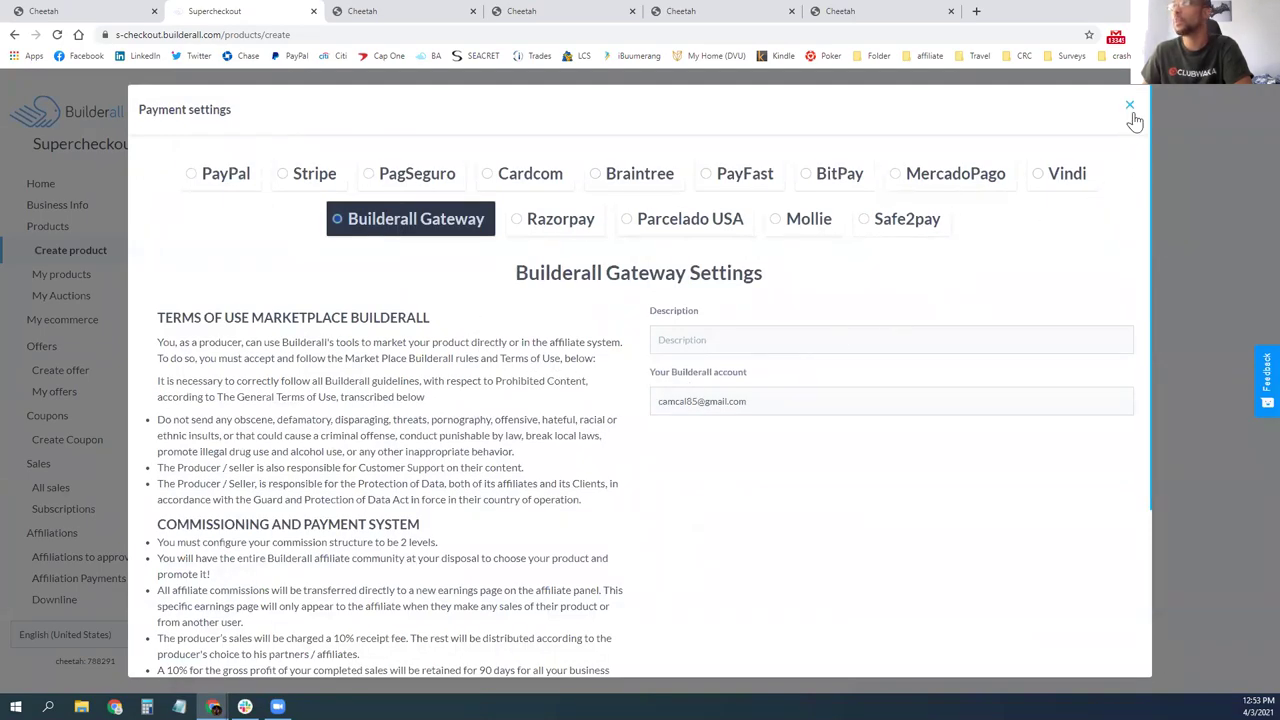
click(1130, 105)
- Price the product at 20.00 in USD United States Dollar, with PayPal selected as the payment method
click(322, 349)
click(322, 367)
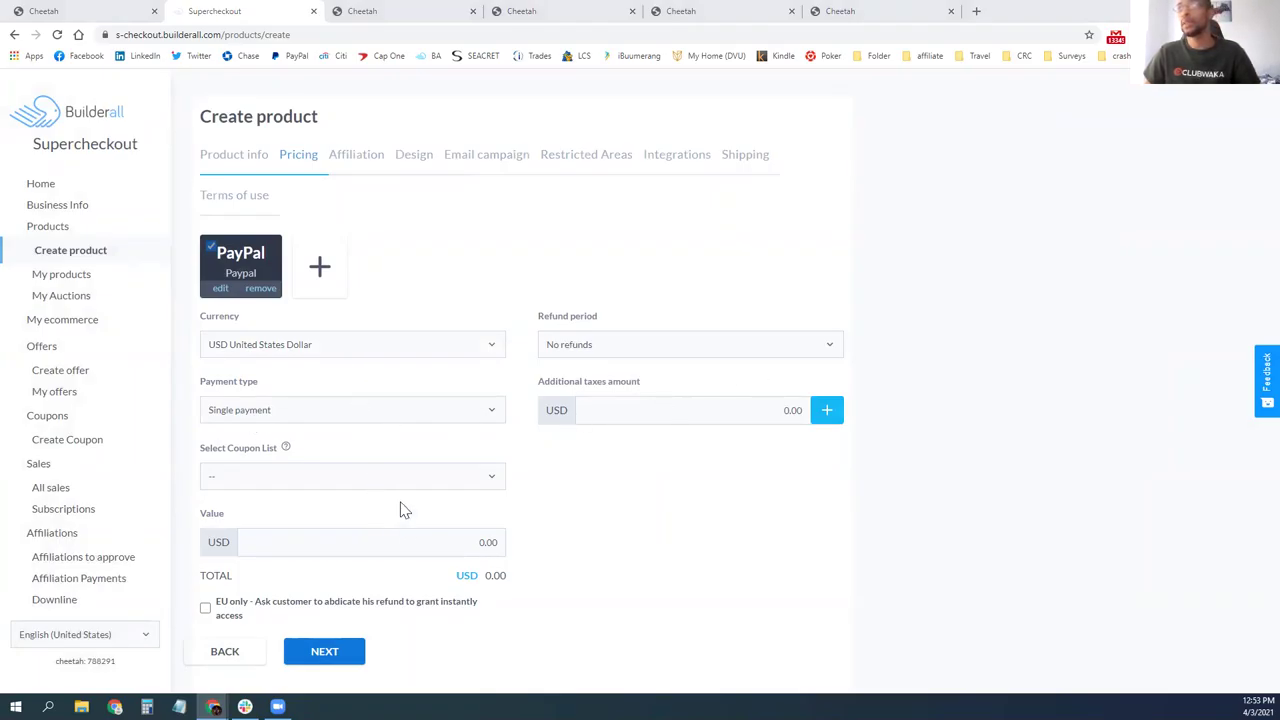
click(457, 543)
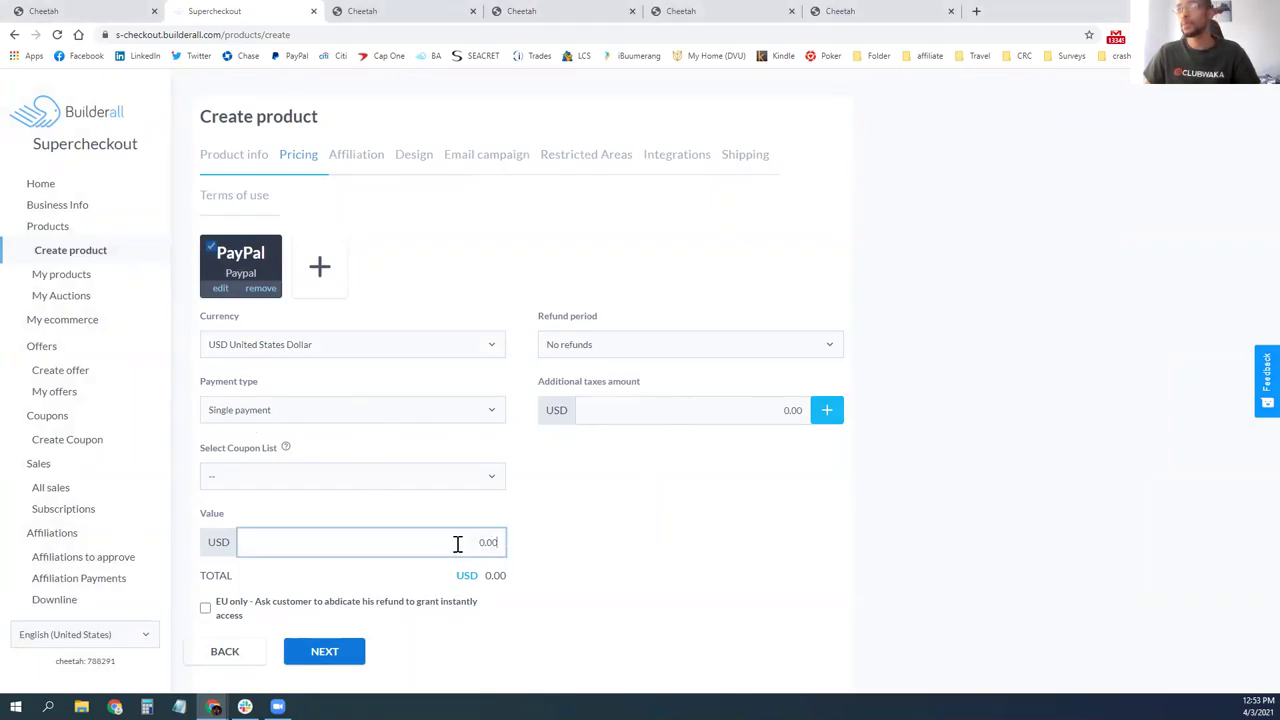
text(20)
click(733, 553)
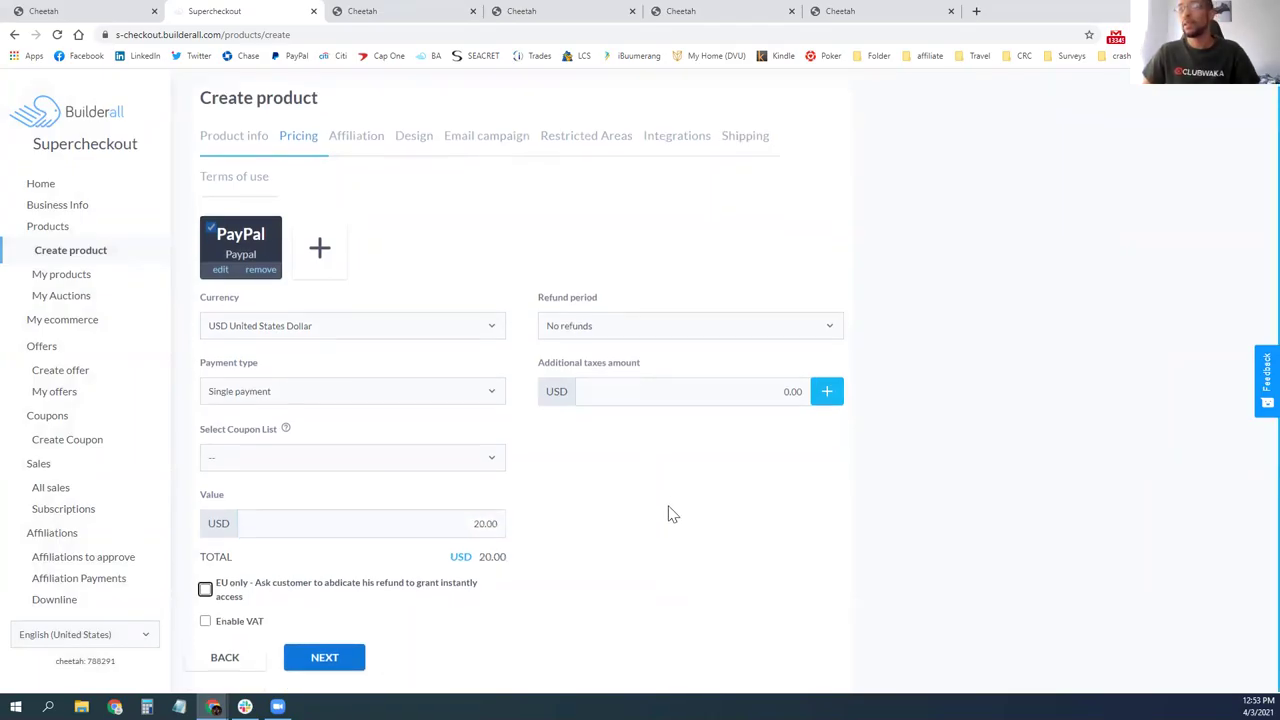
- Add an additional tax named Tax of type % with a value of 9
scroll(668, 514, down, 1)
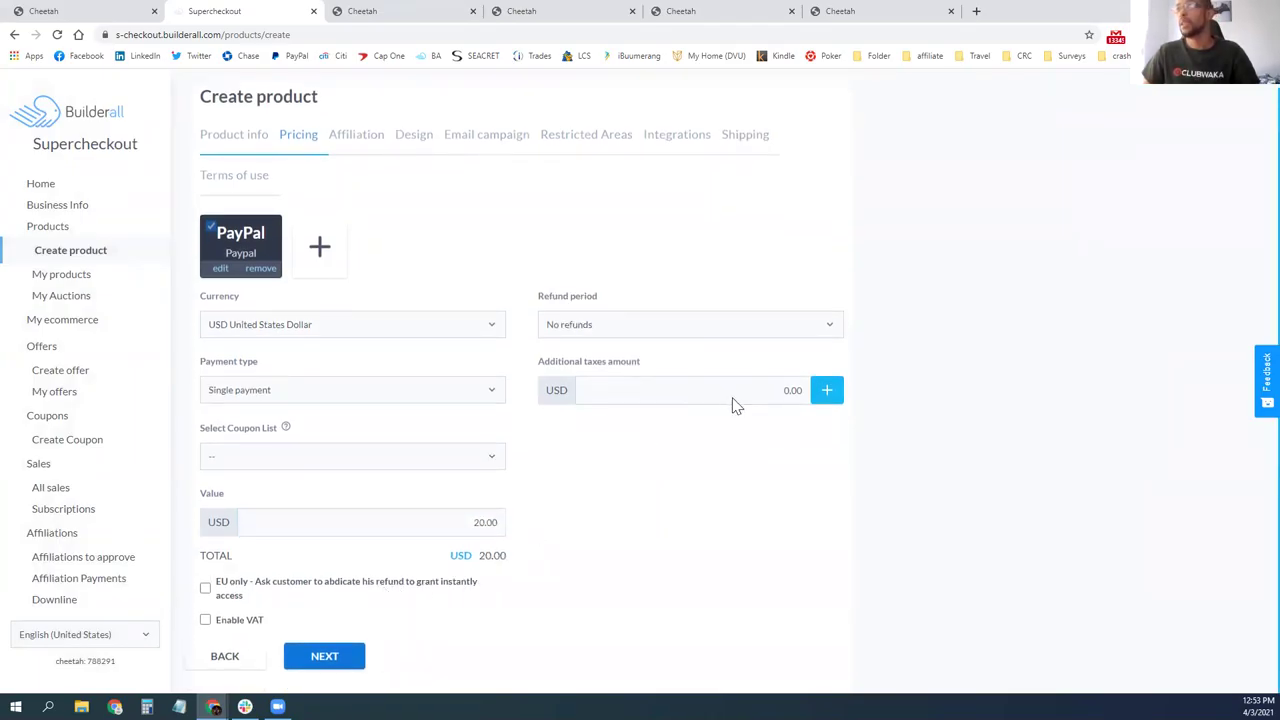
click(828, 398)
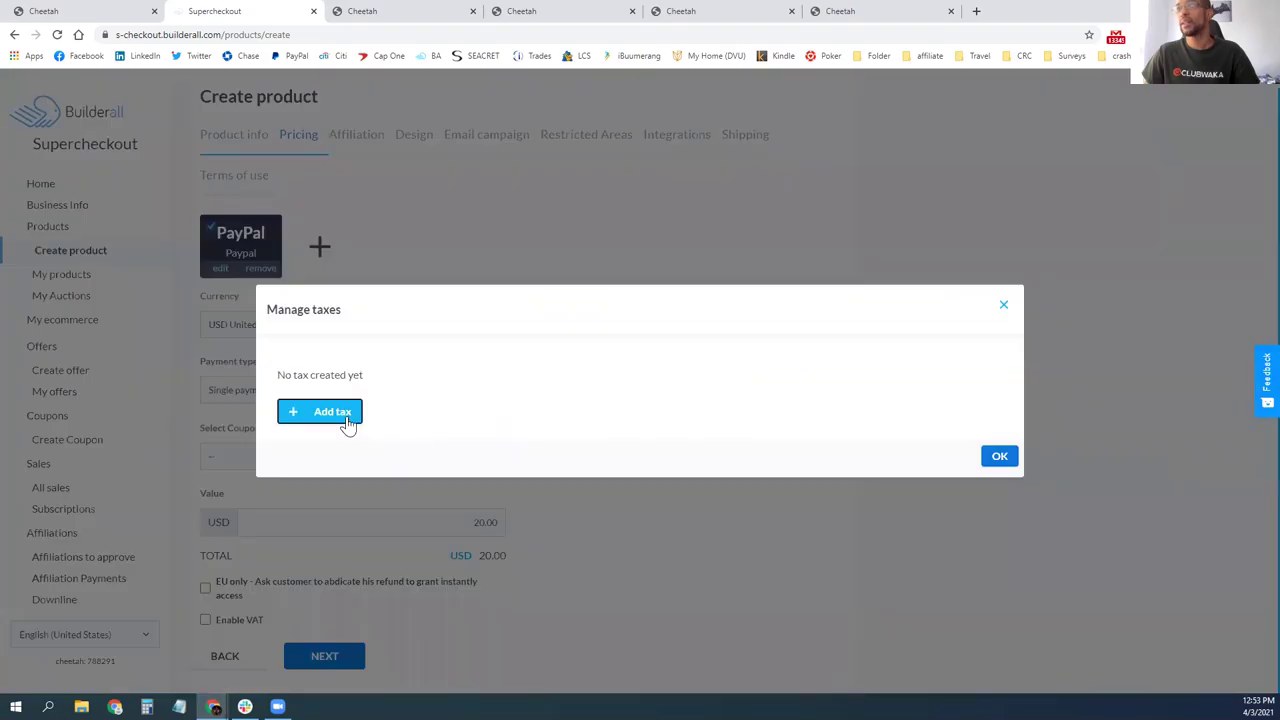
click(343, 424)
click(373, 381)
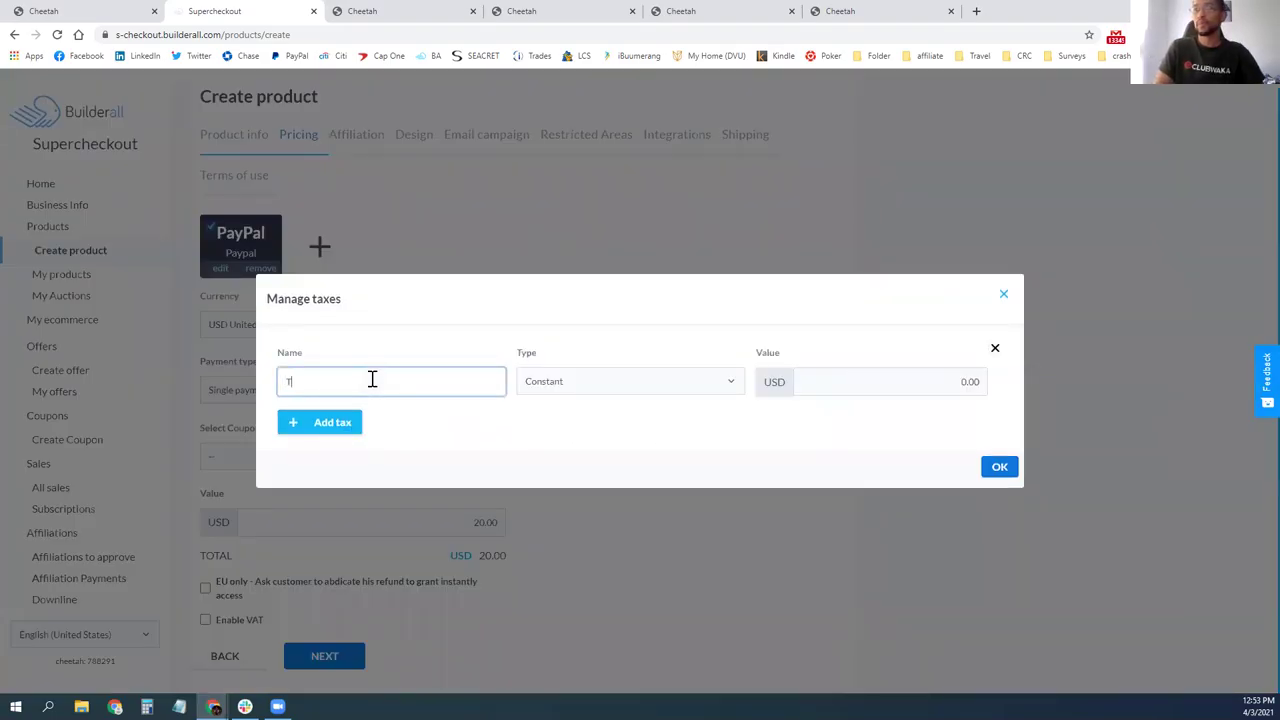
click(588, 385)
click(680, 408)
click(858, 384)
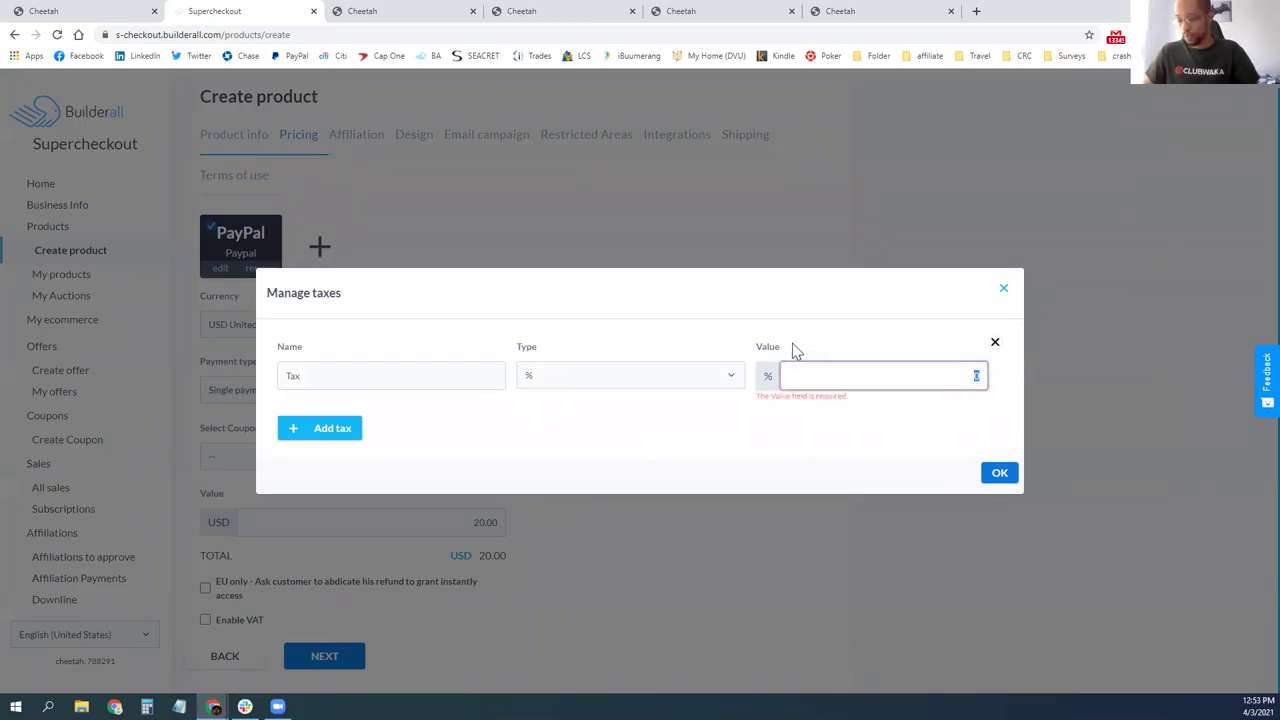
text(9)
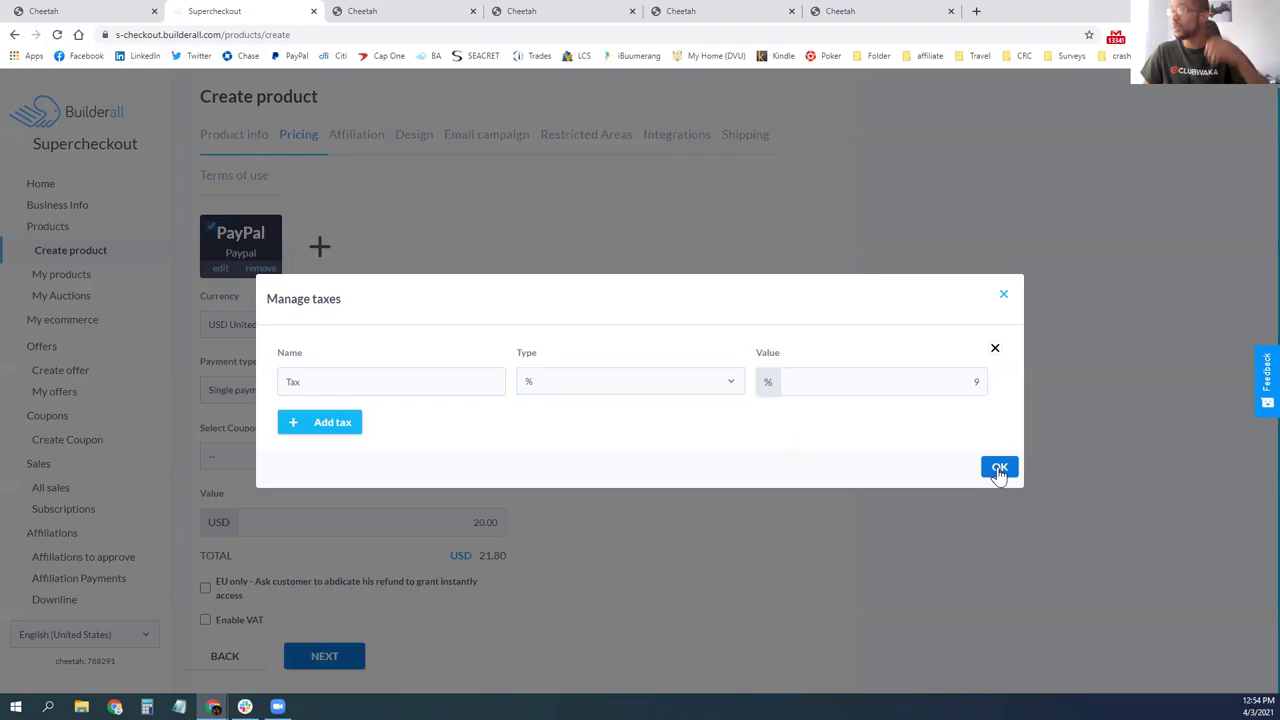
click(999, 470)
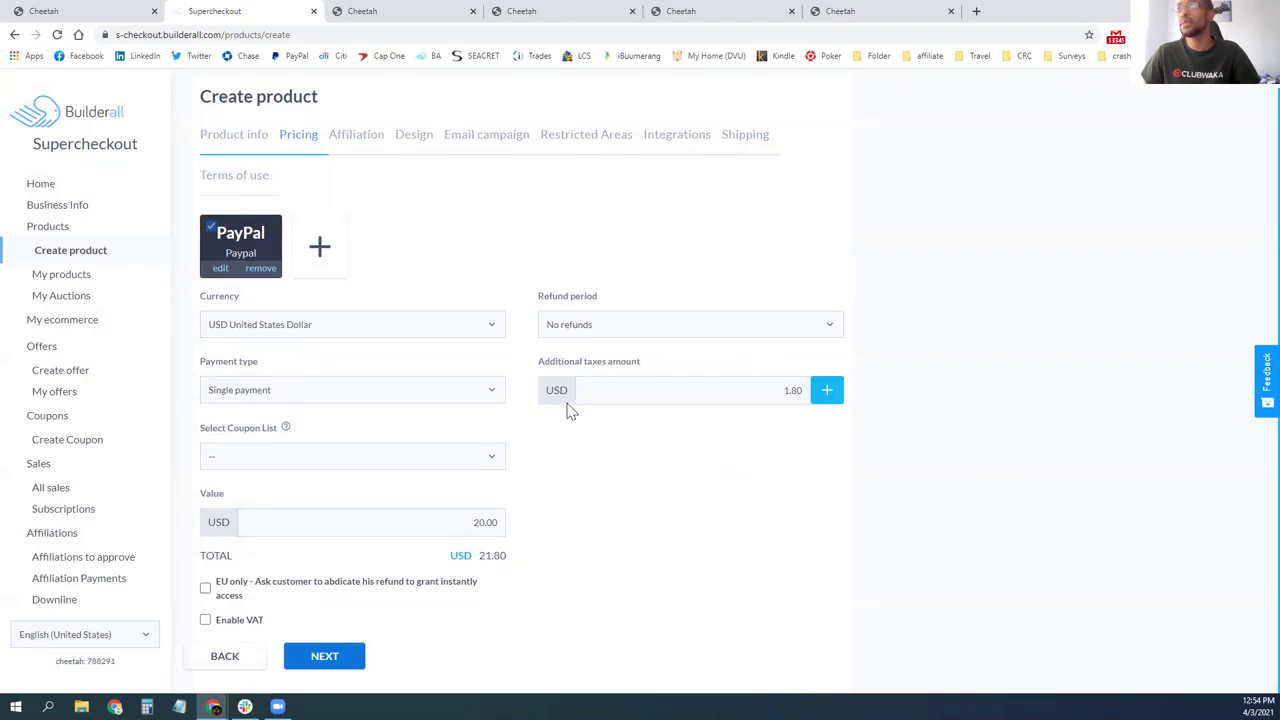
- Keep the refund period at No refunds and continue past the affiliation settings without enabling affiliation for the product
click(573, 337)
click(577, 323)
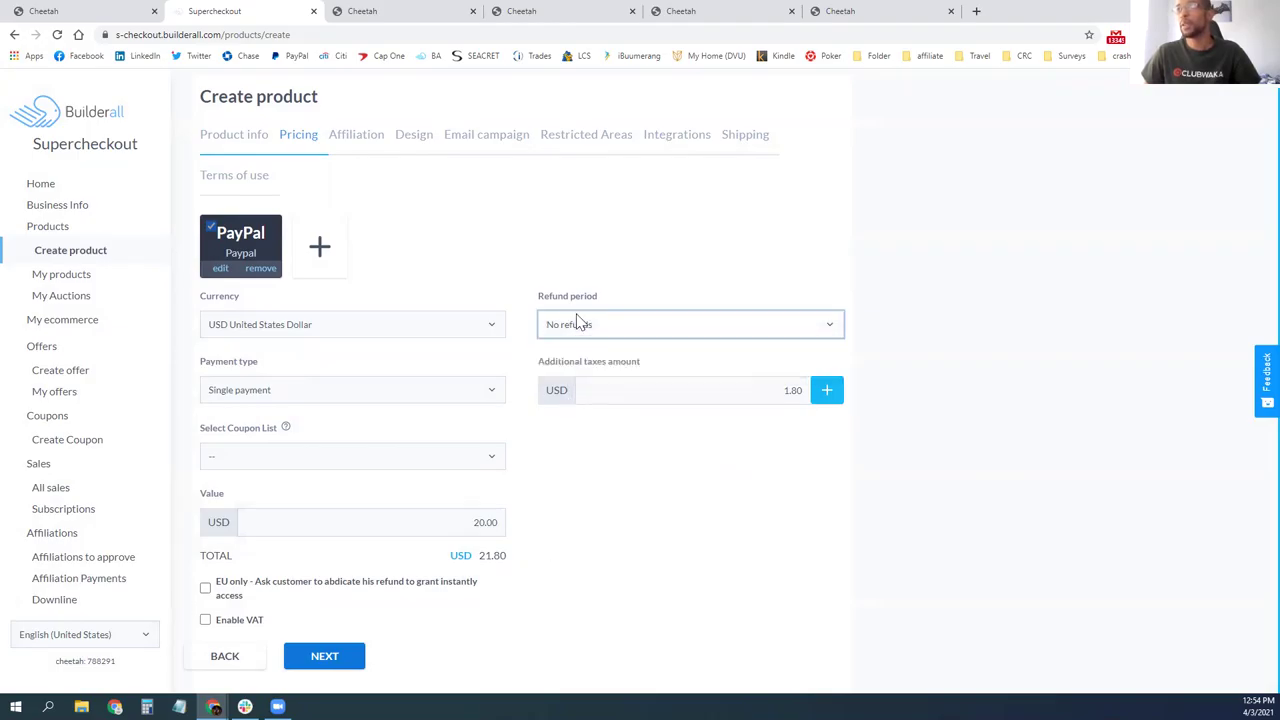
click(336, 668)
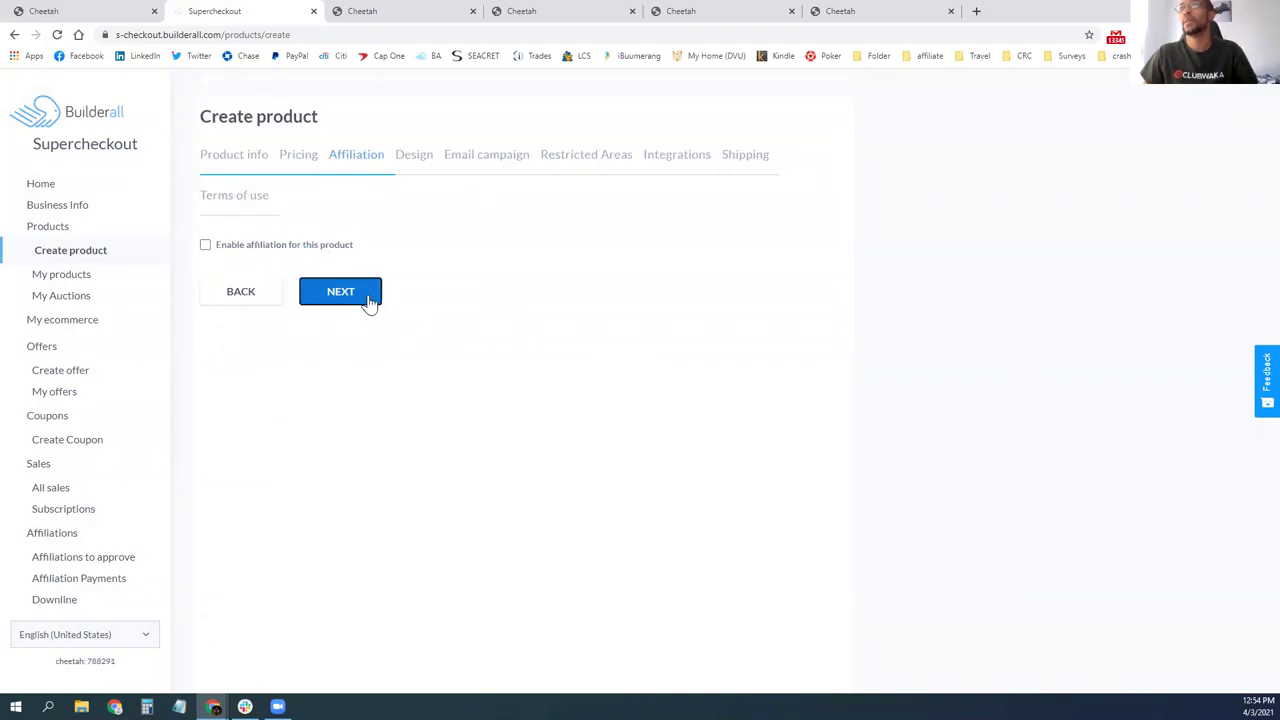
click(365, 300)
- Choose the New 2step sales page design, set purses as both the Thank You/Upsell page and the selling page, and continue
click(306, 300)
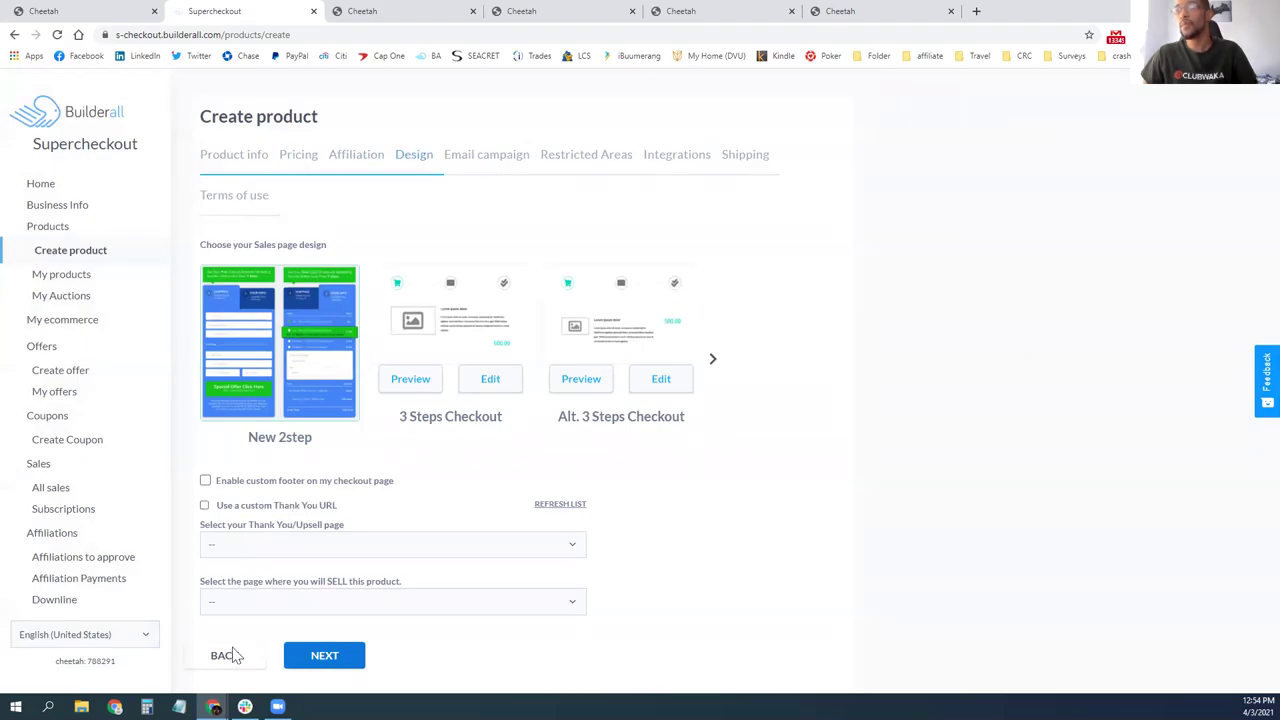
click(292, 545)
click(292, 613)
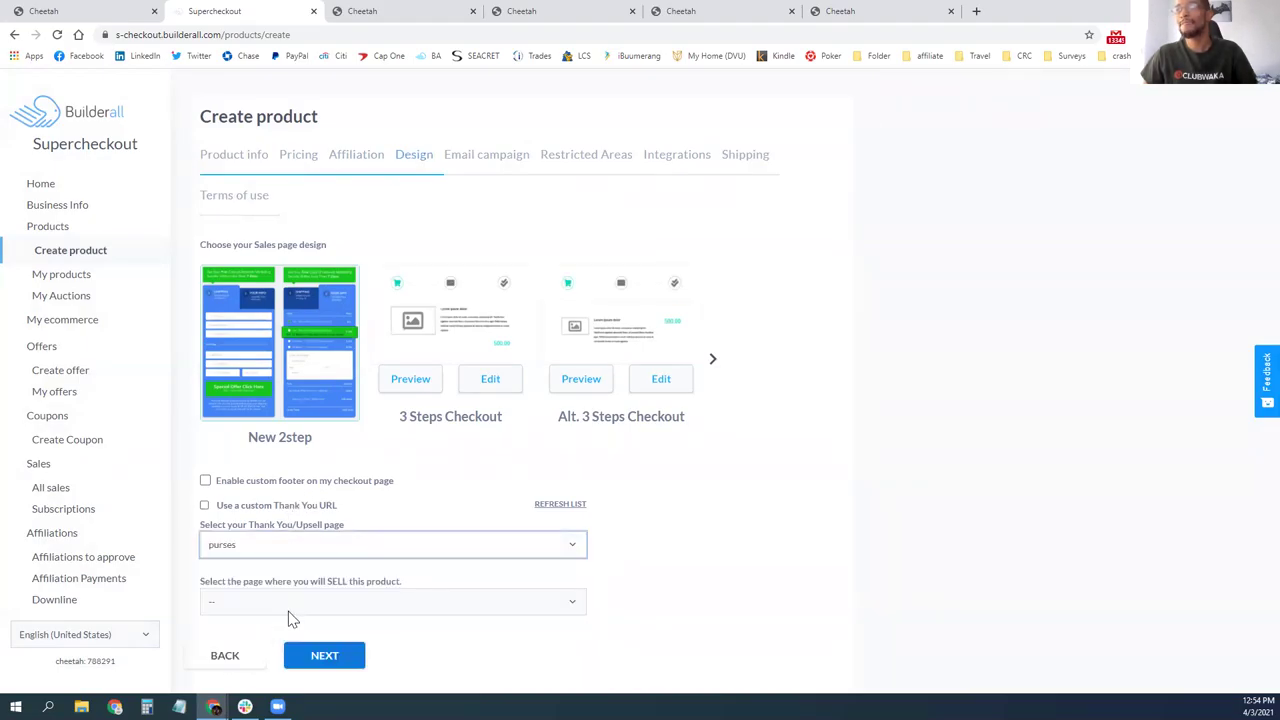
click(329, 609)
click(266, 535)
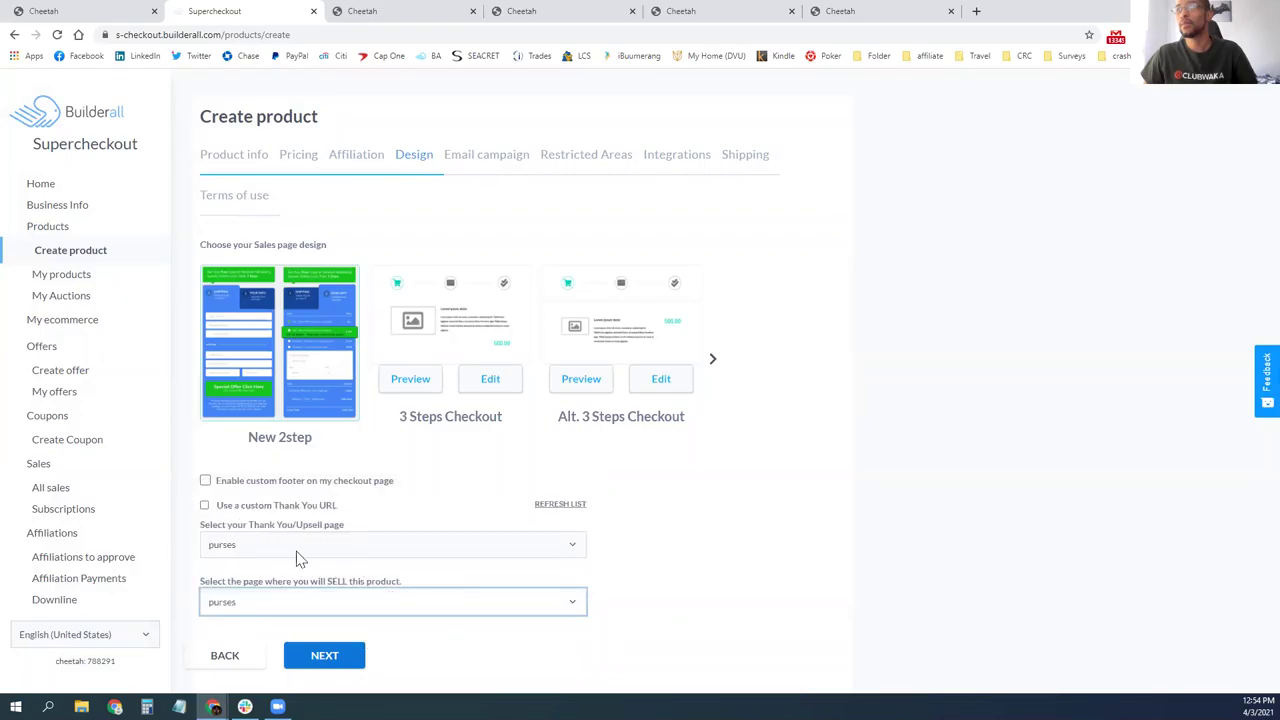
click(327, 657)
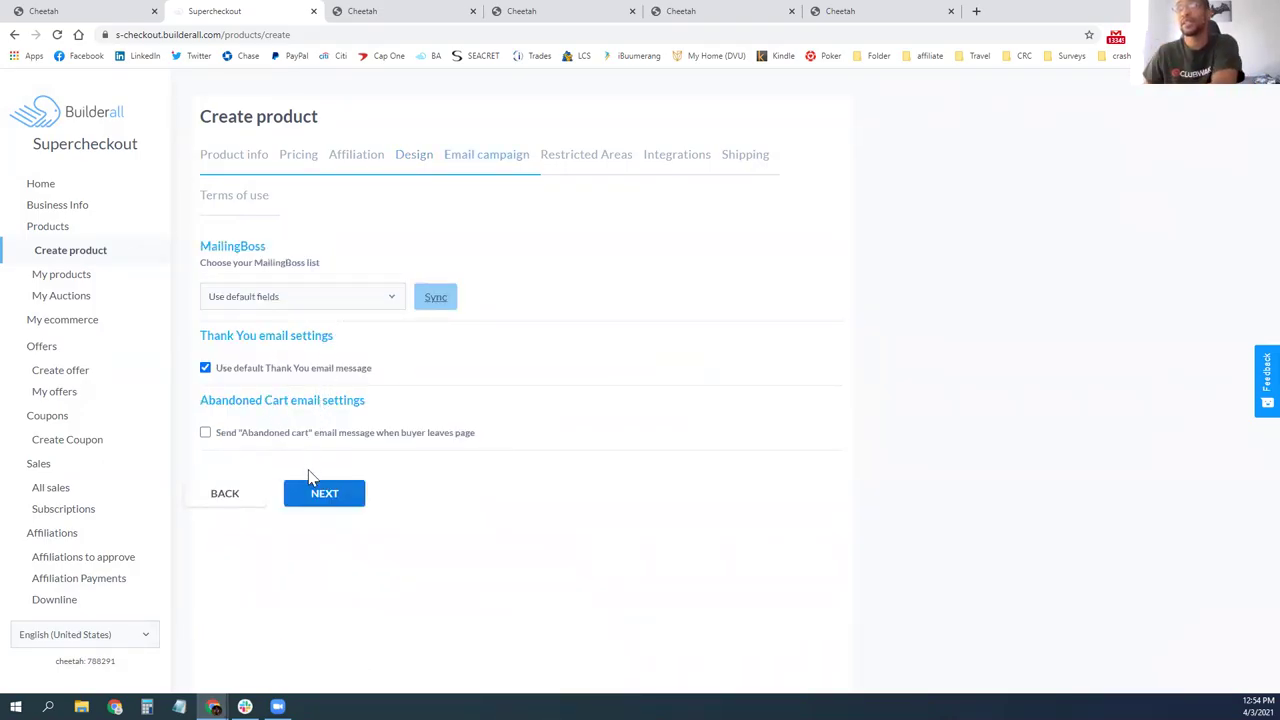
- Enable the "Abandoned cart" email for buyers who leave the page, and continue past the restricted areas
click(271, 434)
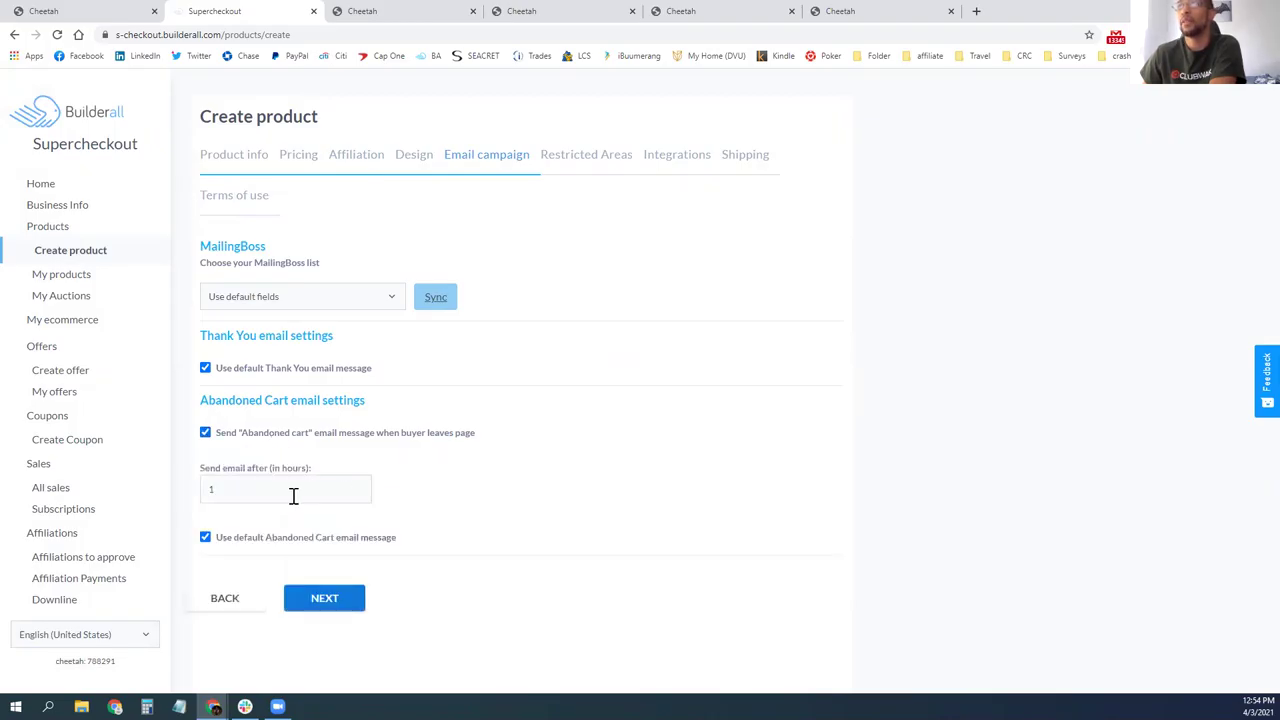
click(336, 603)
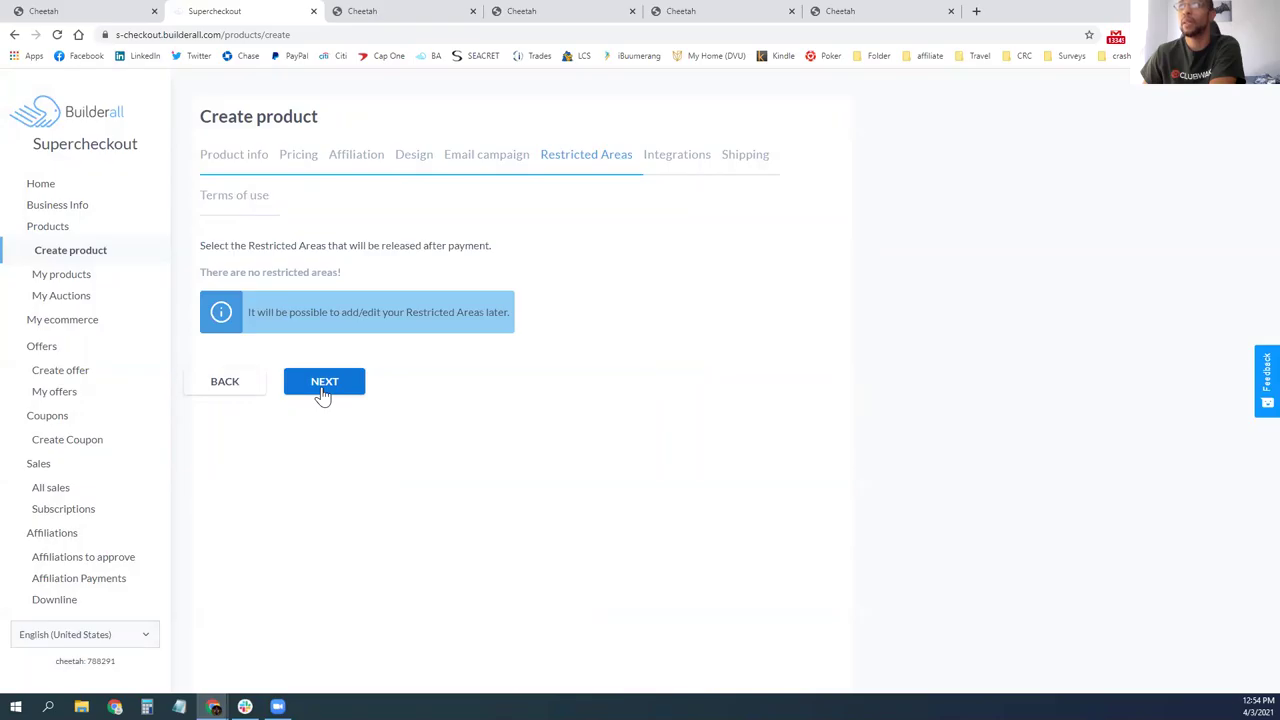
click(323, 385)
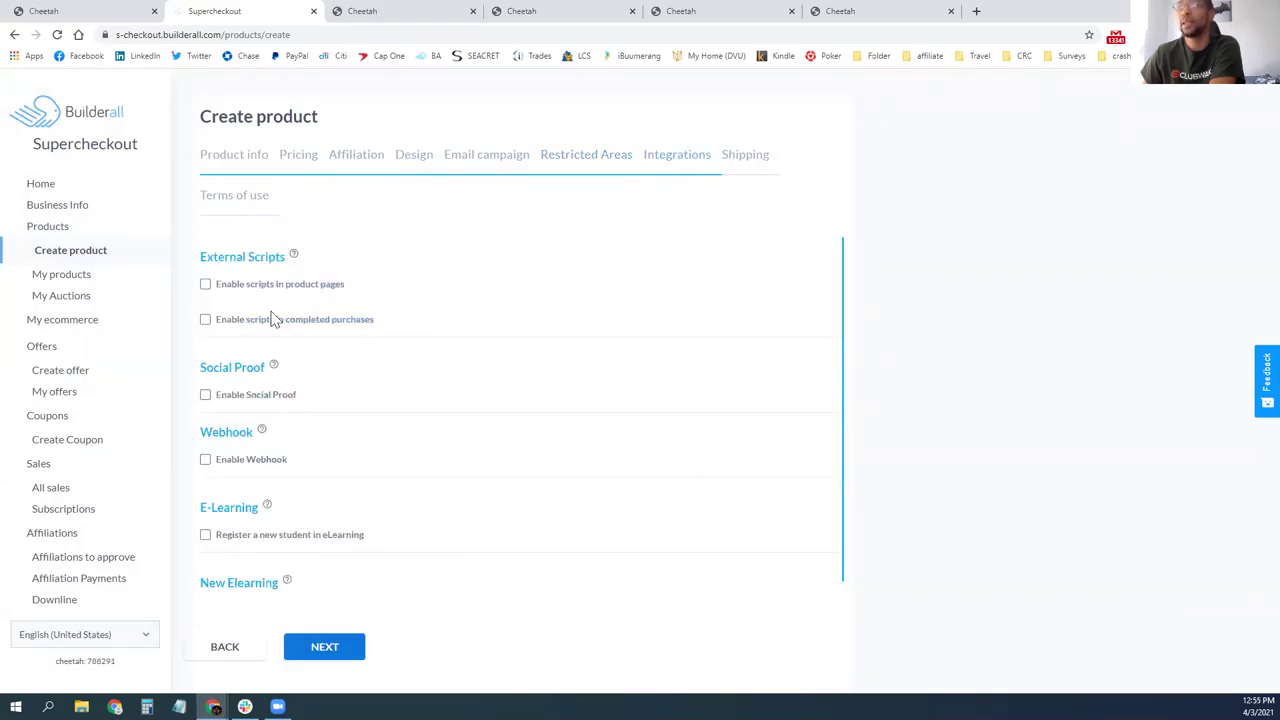
- Leave all integrations disabled, keep Free shipping as the shipping option, and continue to the terms of use
scroll(305, 520, down, 1)
scroll(290, 530, up, 1)
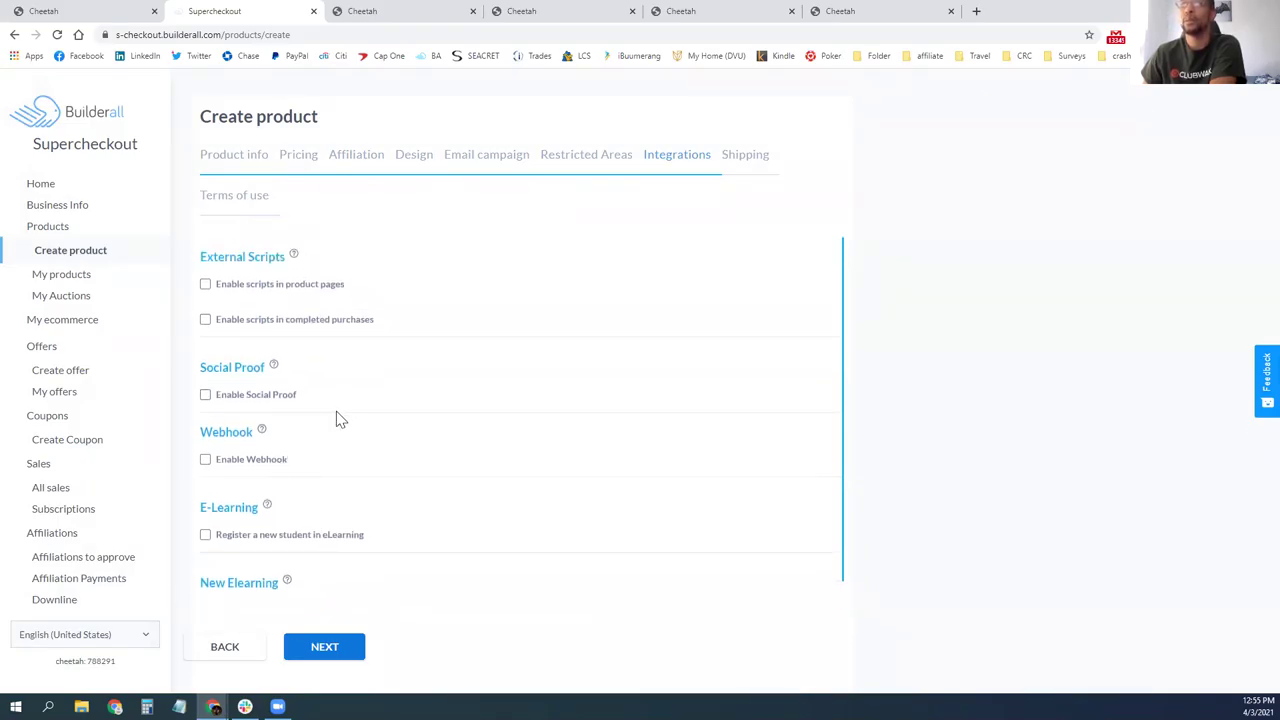
scroll(340, 420, down, 1)
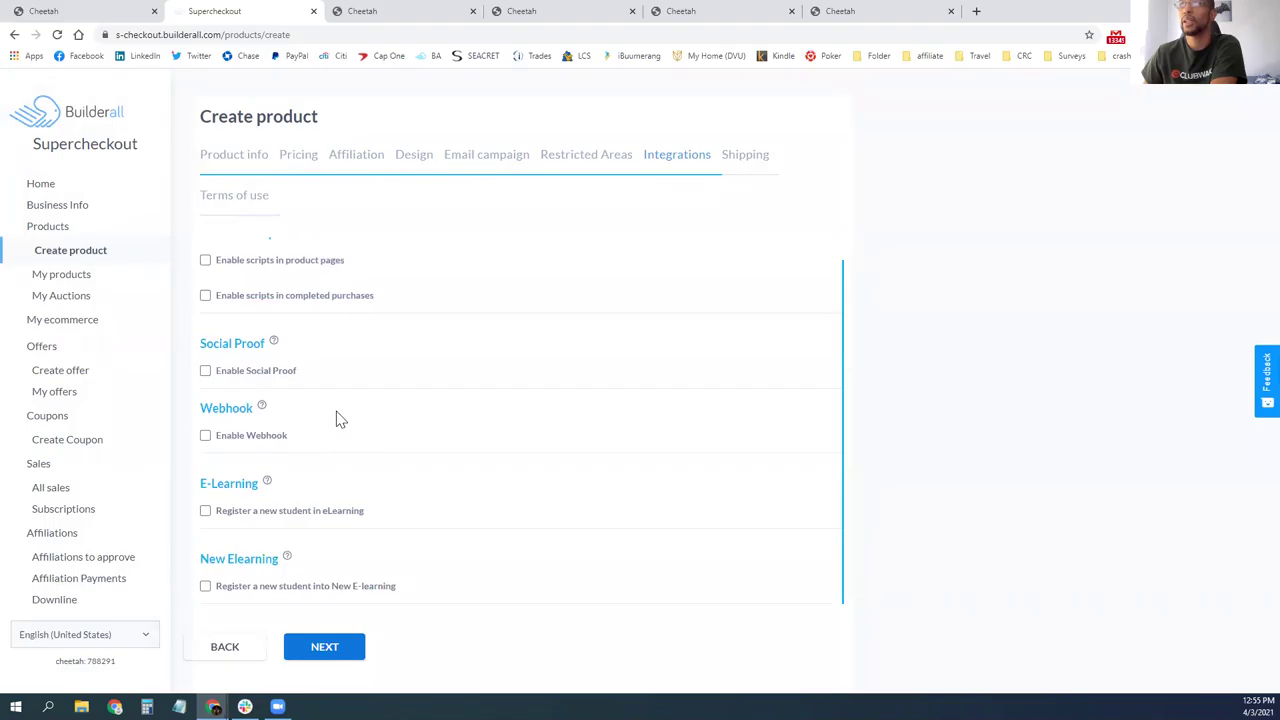
click(346, 648)
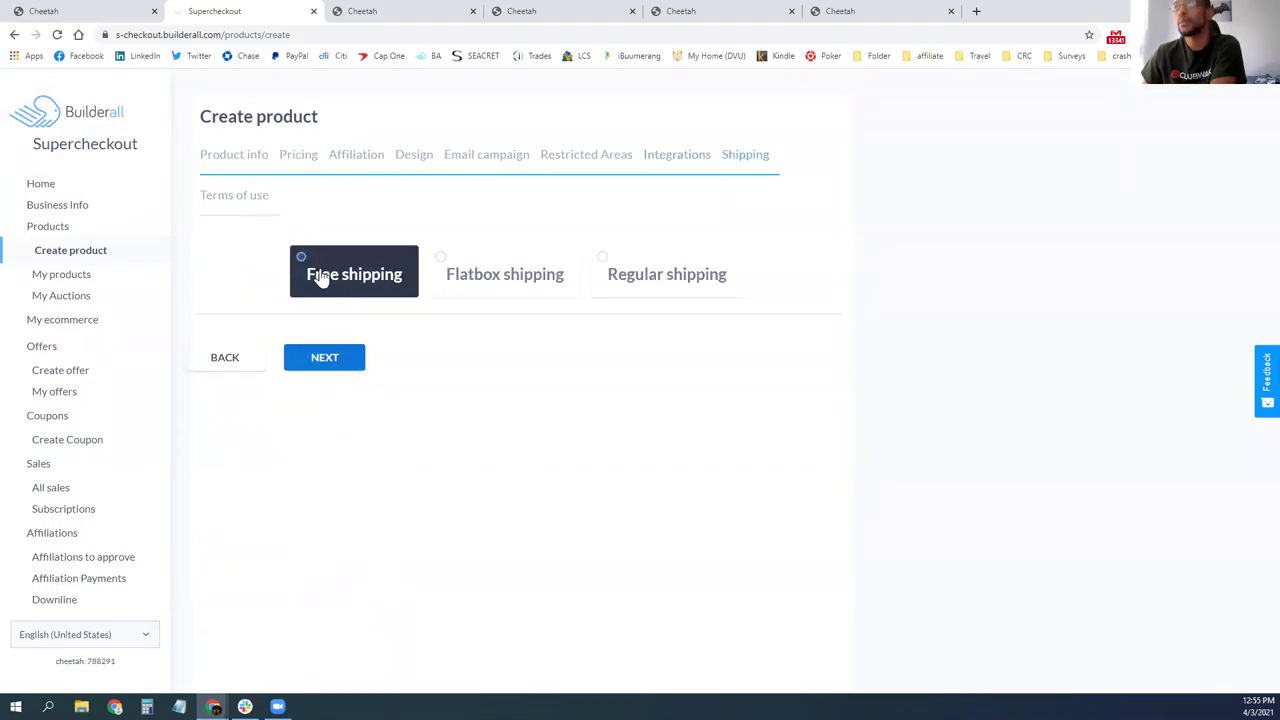
click(331, 368)
- Review and accept the Terms and Conditions, and create the Purses product
scroll(330, 440, down, 3)
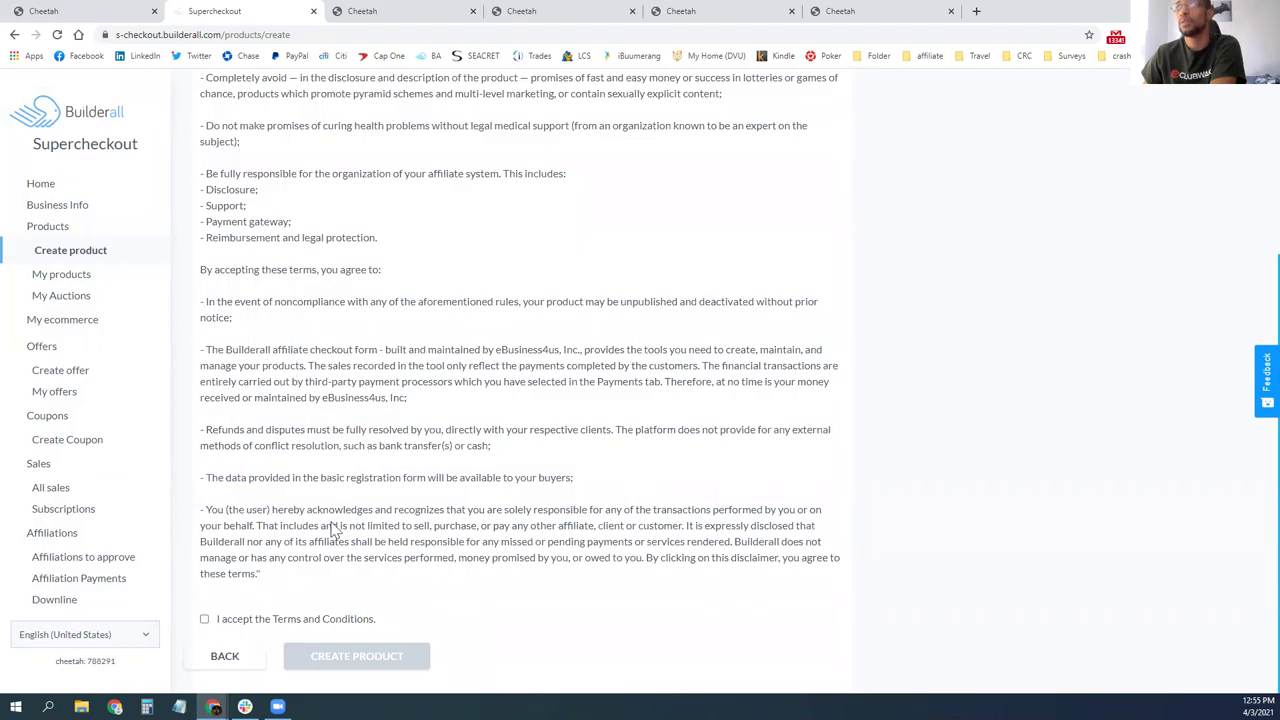
drag(282, 620, 287, 620)
click(204, 619)
click(404, 443)
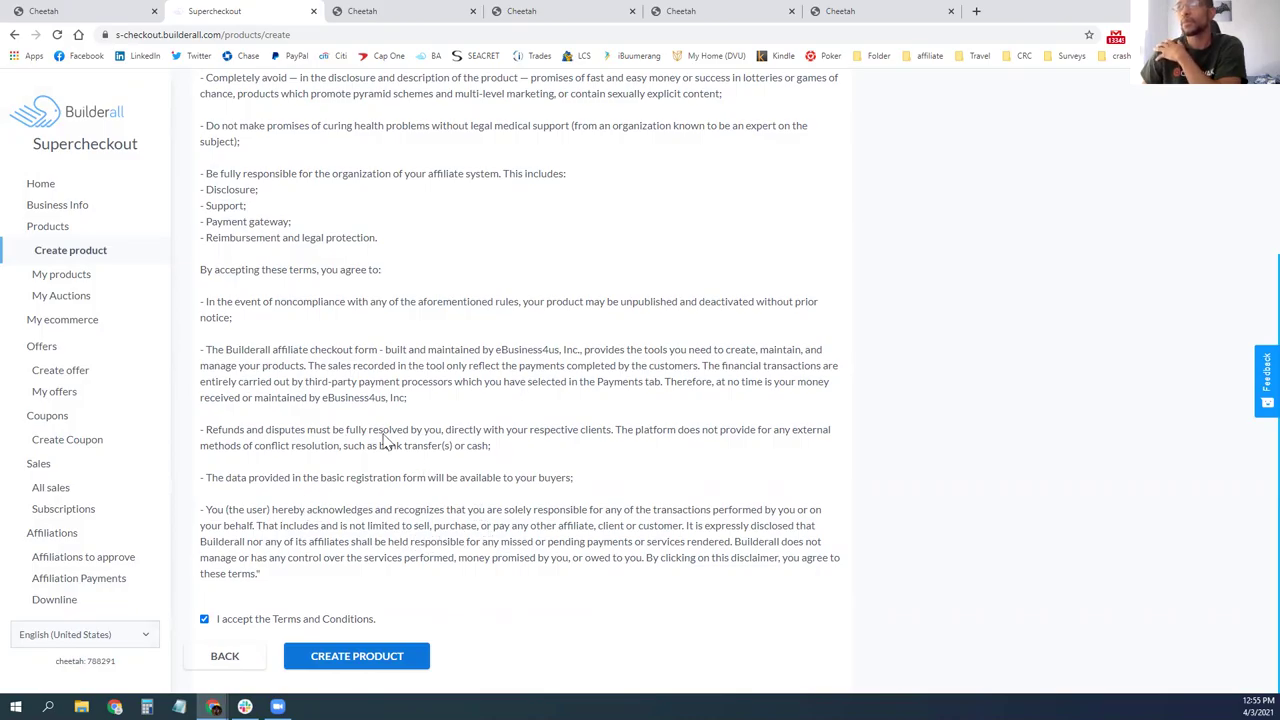
scroll(385, 443, up, 3)
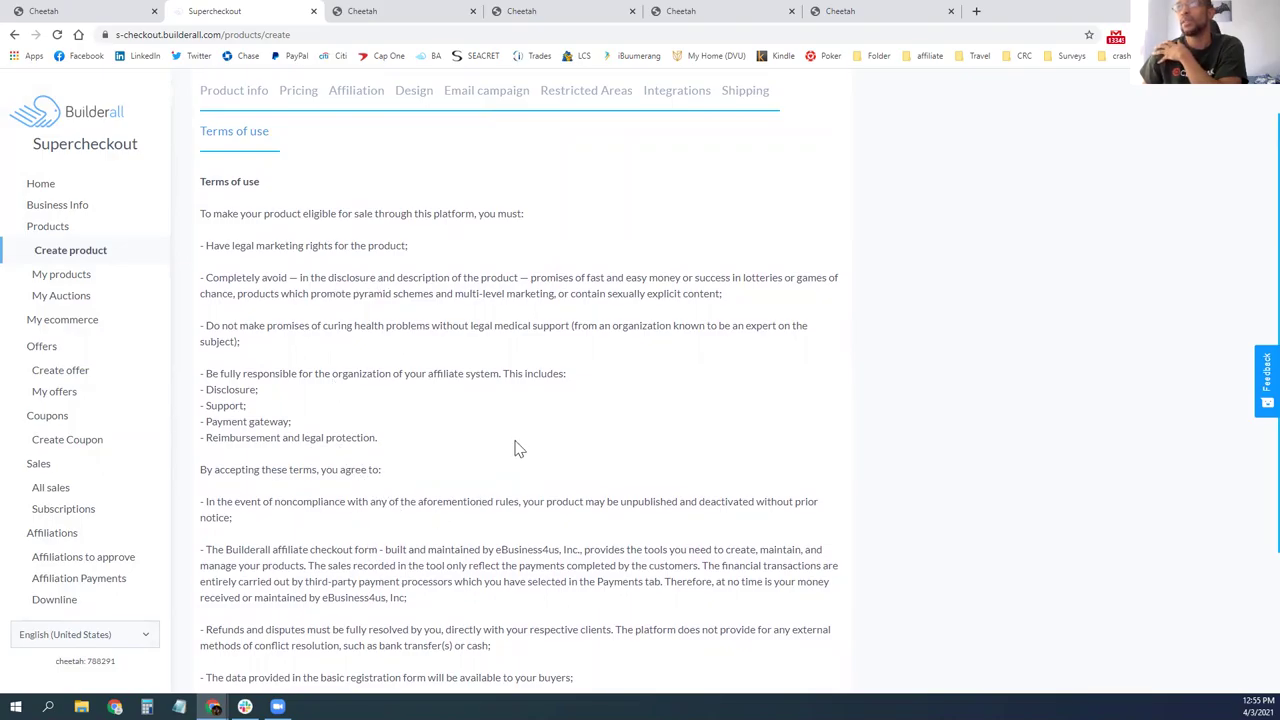
scroll(434, 474, down, 1)
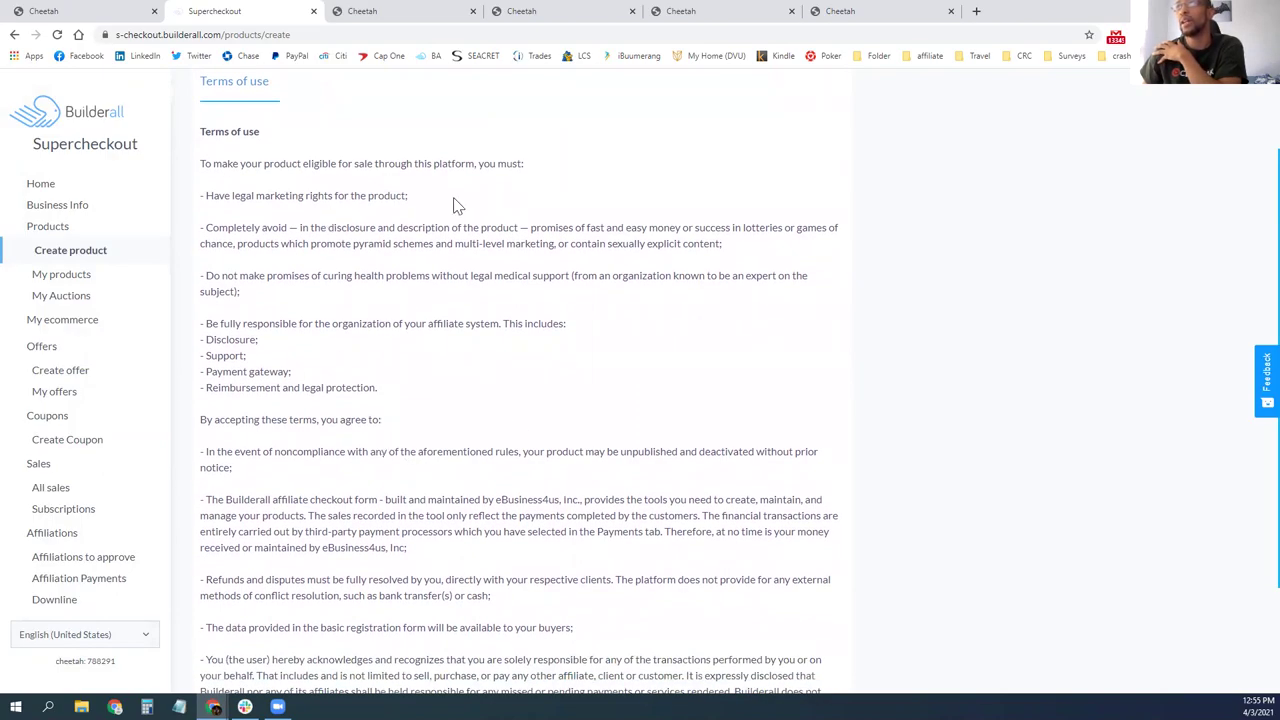
scroll(424, 285, down, 3)
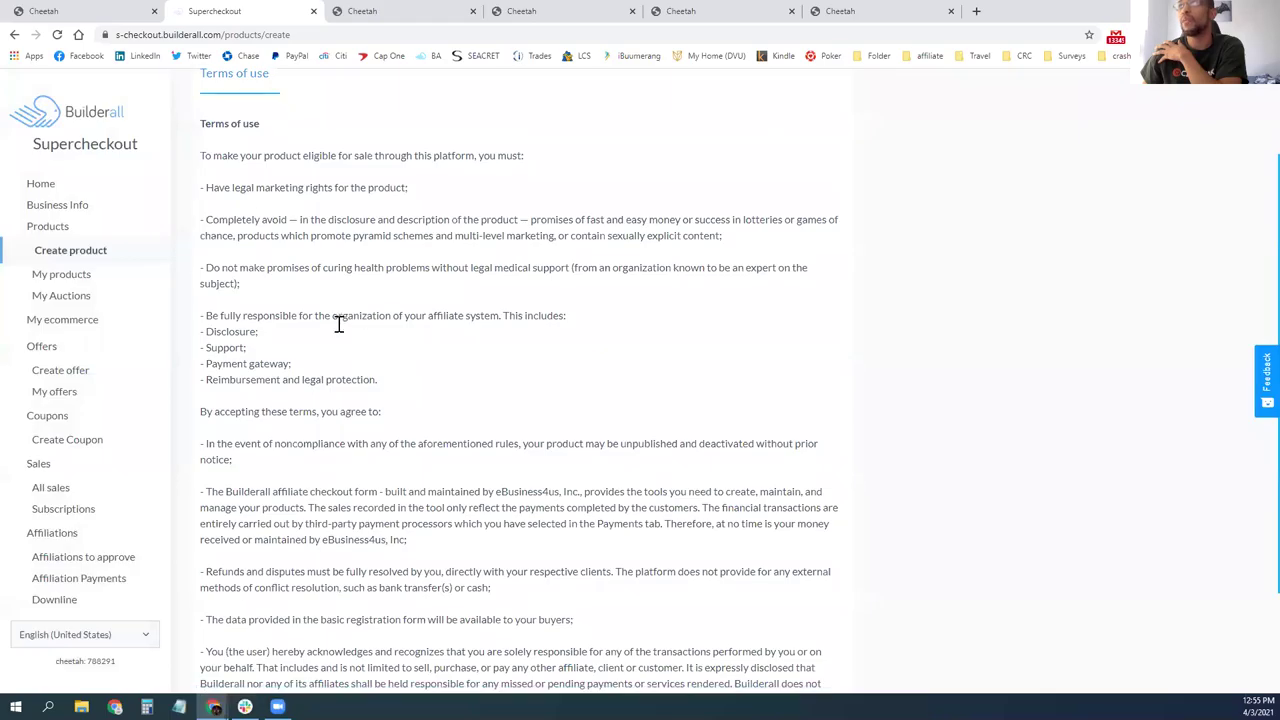
click(372, 660)
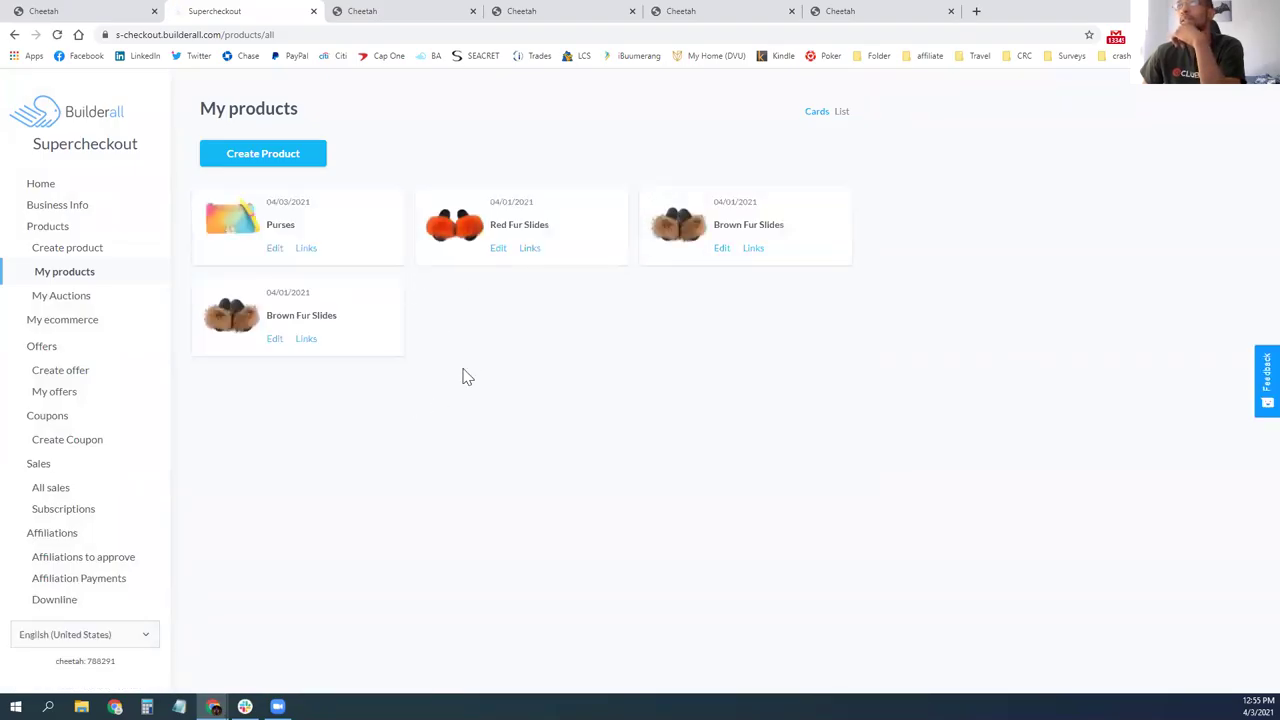
- Start a new product and upload the photo of the bag and fur slides, enlarging the crop to cover most of the image
click(267, 160)
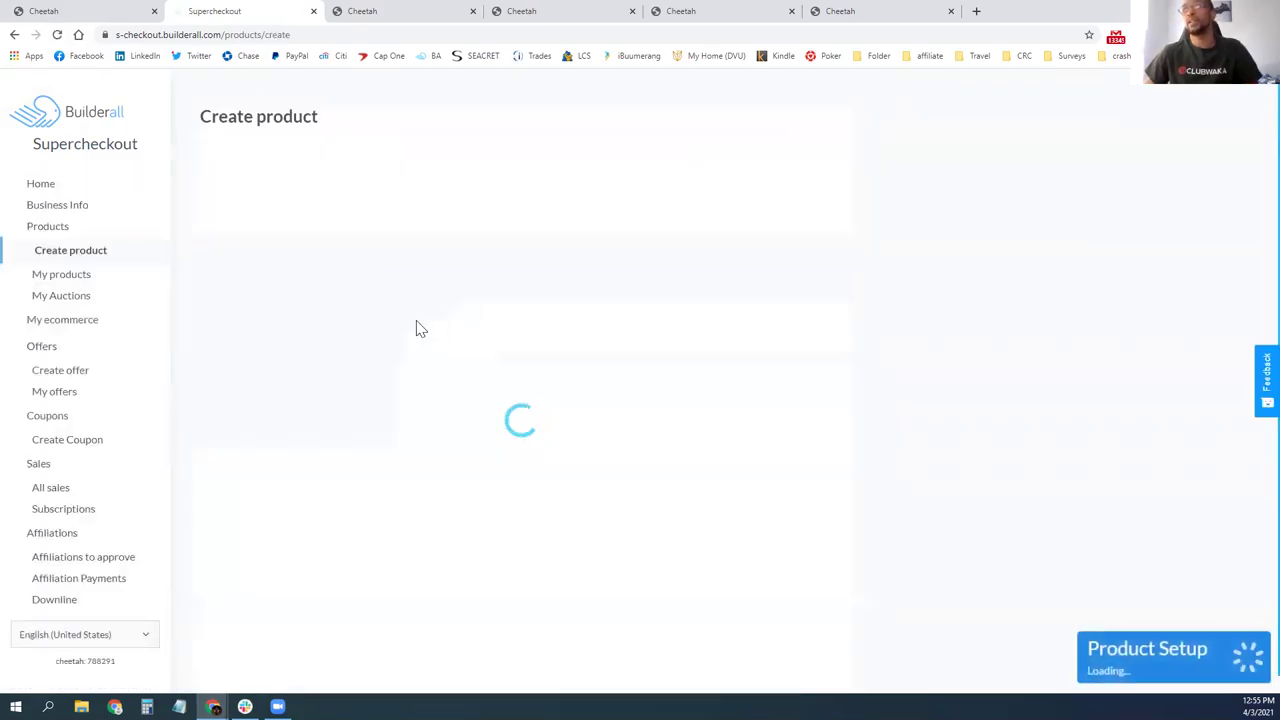
click(308, 362)
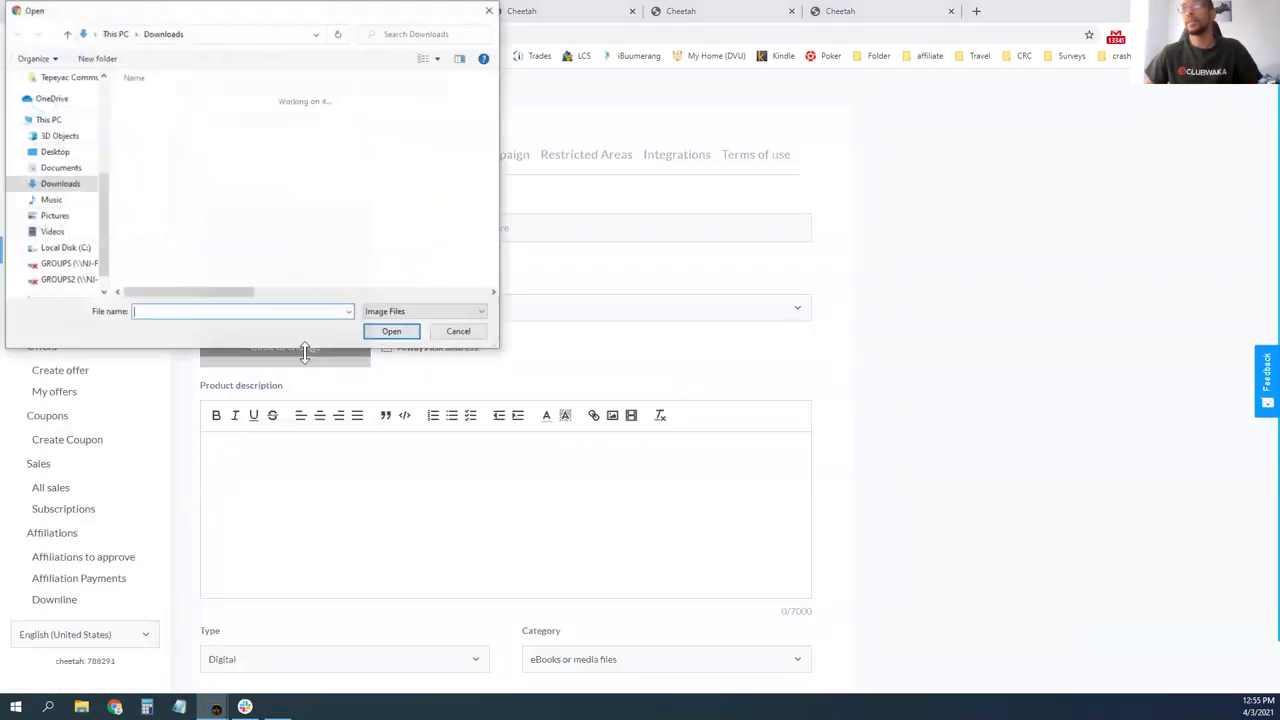
click(158, 116)
click(400, 338)
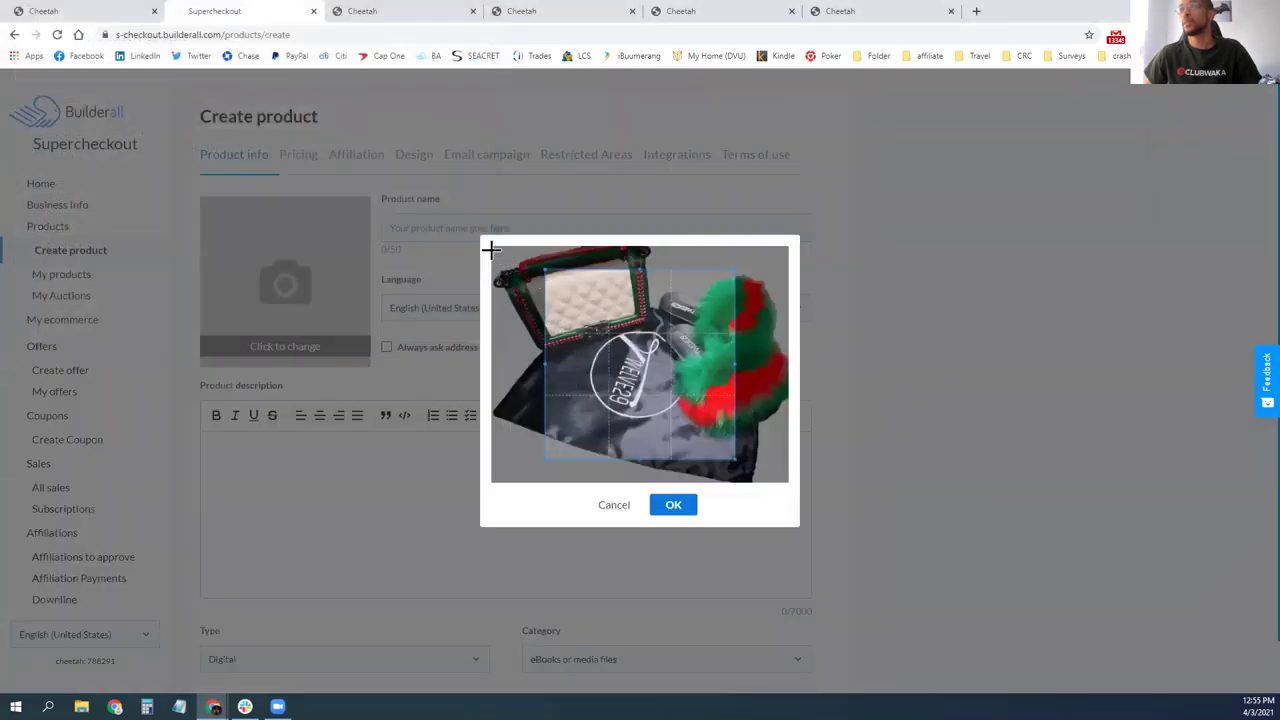
drag(494, 251, 757, 459)
drag(494, 251, 762, 369)
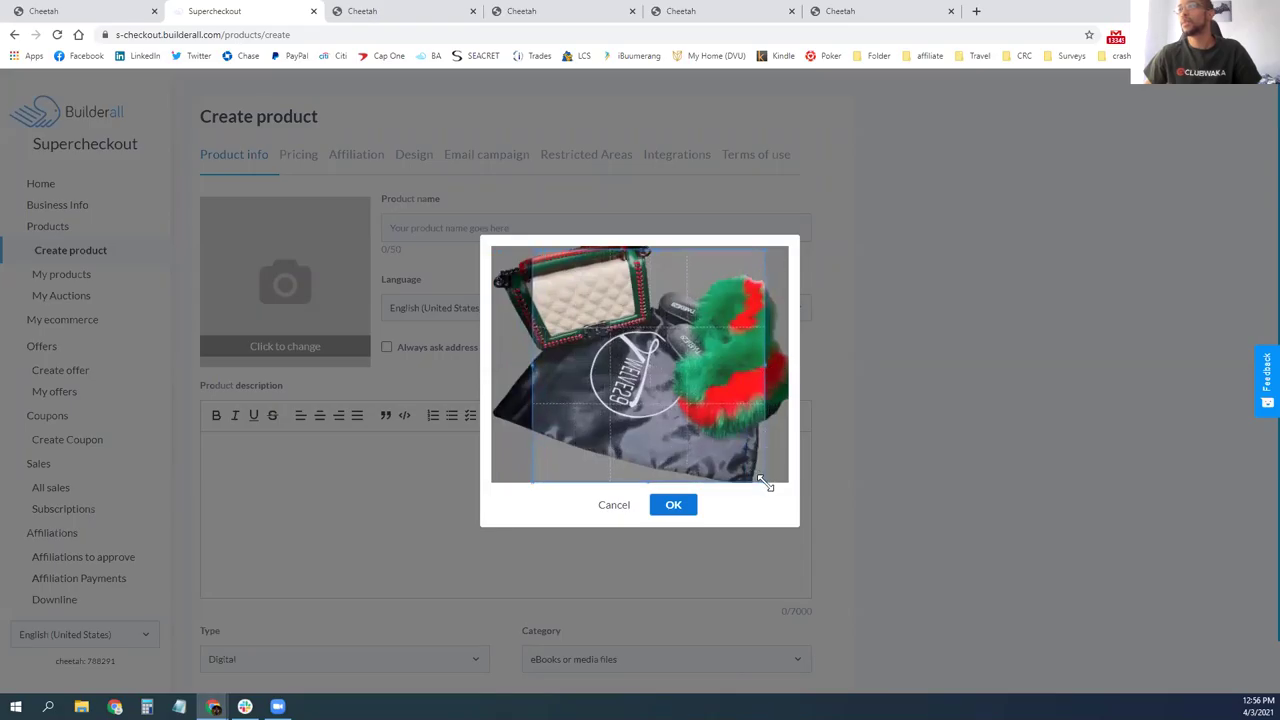
drag(772, 464, 760, 451)
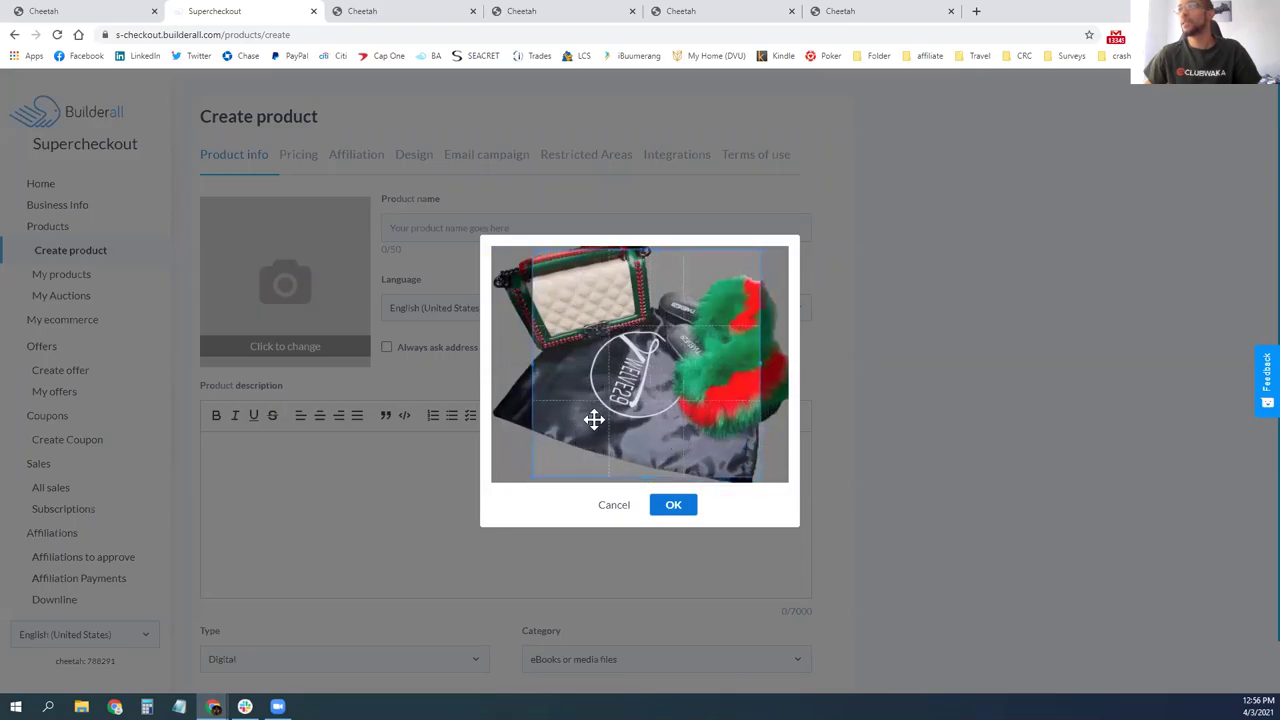
click(673, 504)
- Name the product Twelve Sets and enable Always ask address
click(469, 228)
text(Twe)
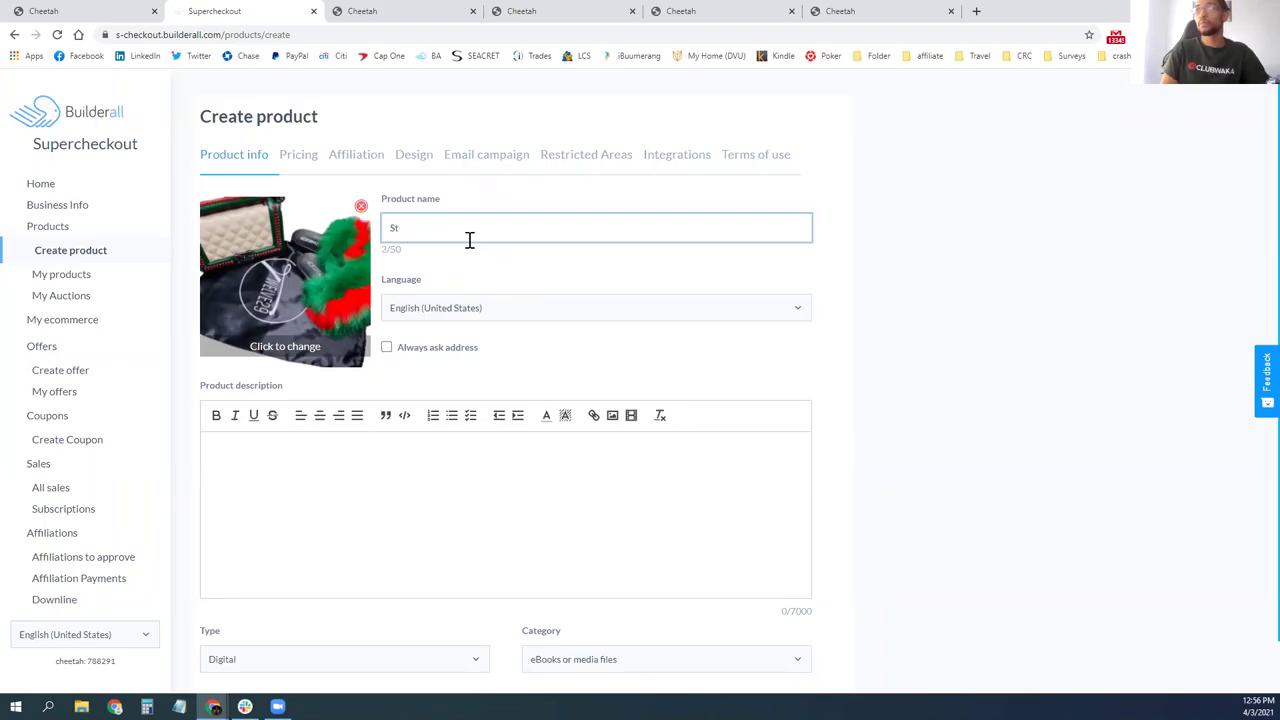
key(BackSpace)
key(BackSpace)
key(BackSpace)
text(Twelve)
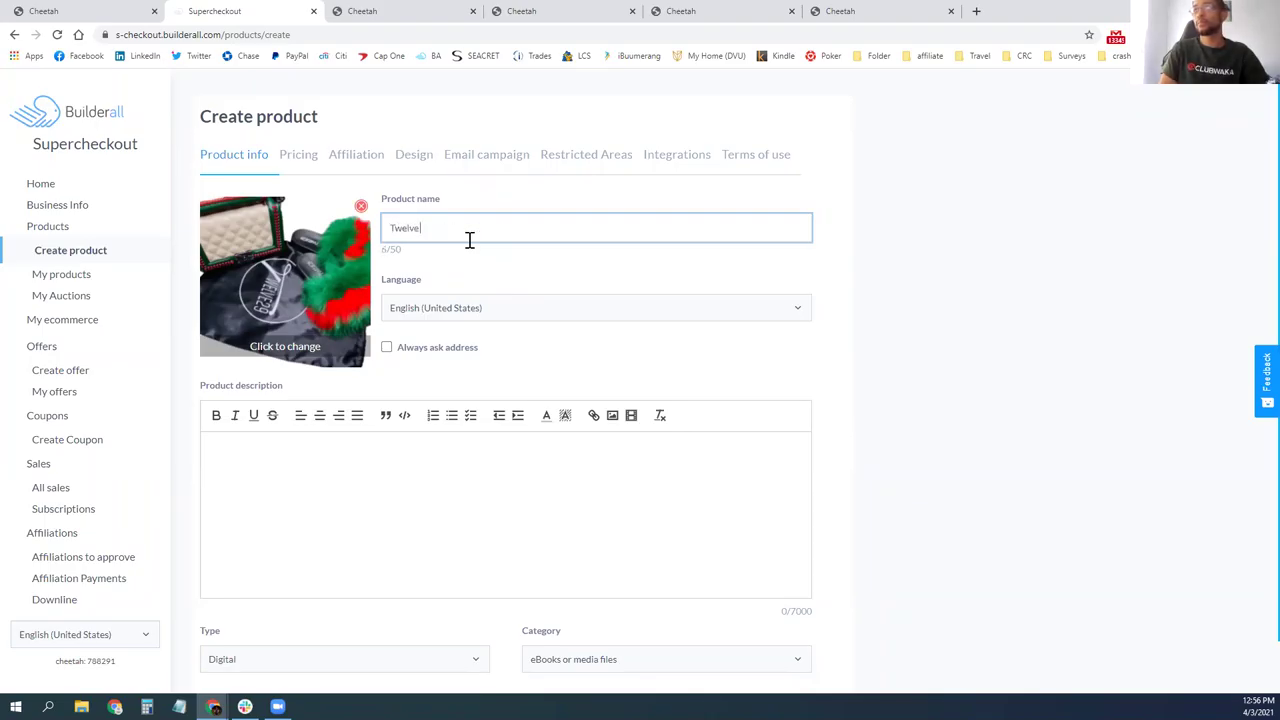
text( Sets)
key(Tab)
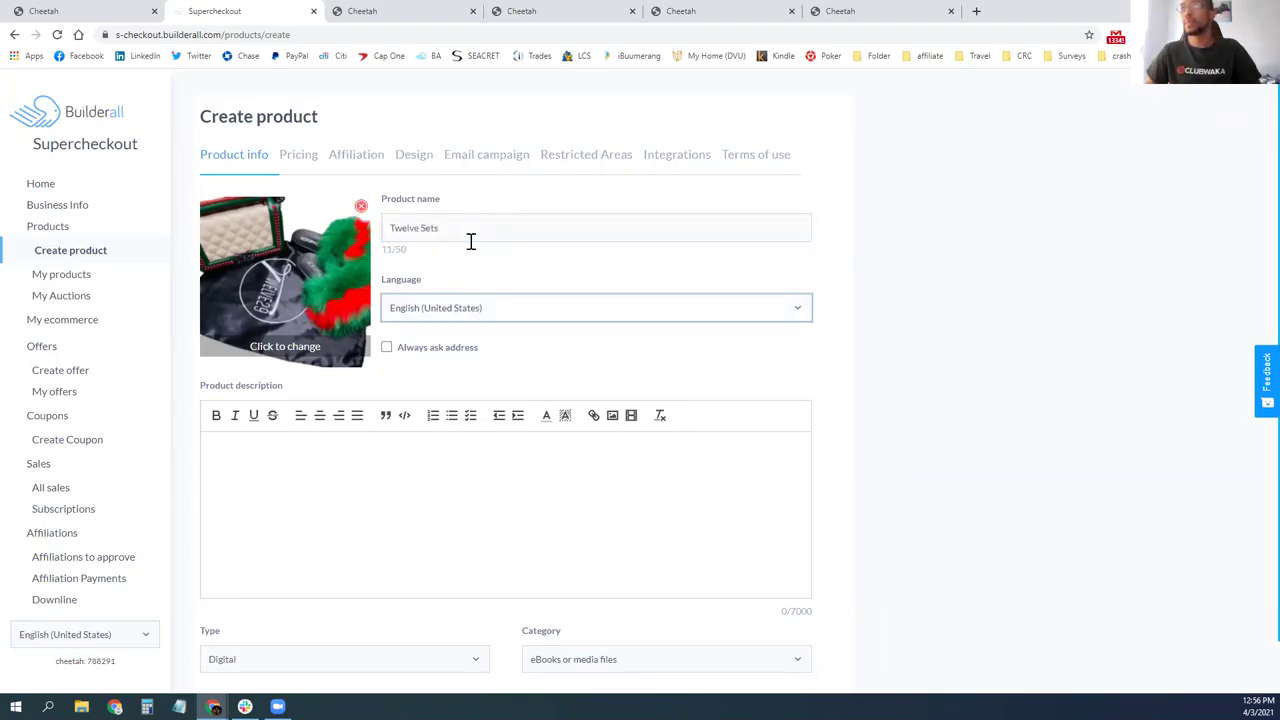
click(462, 350)
- Enter "Twelve29 Sets" as the product description
click(468, 462)
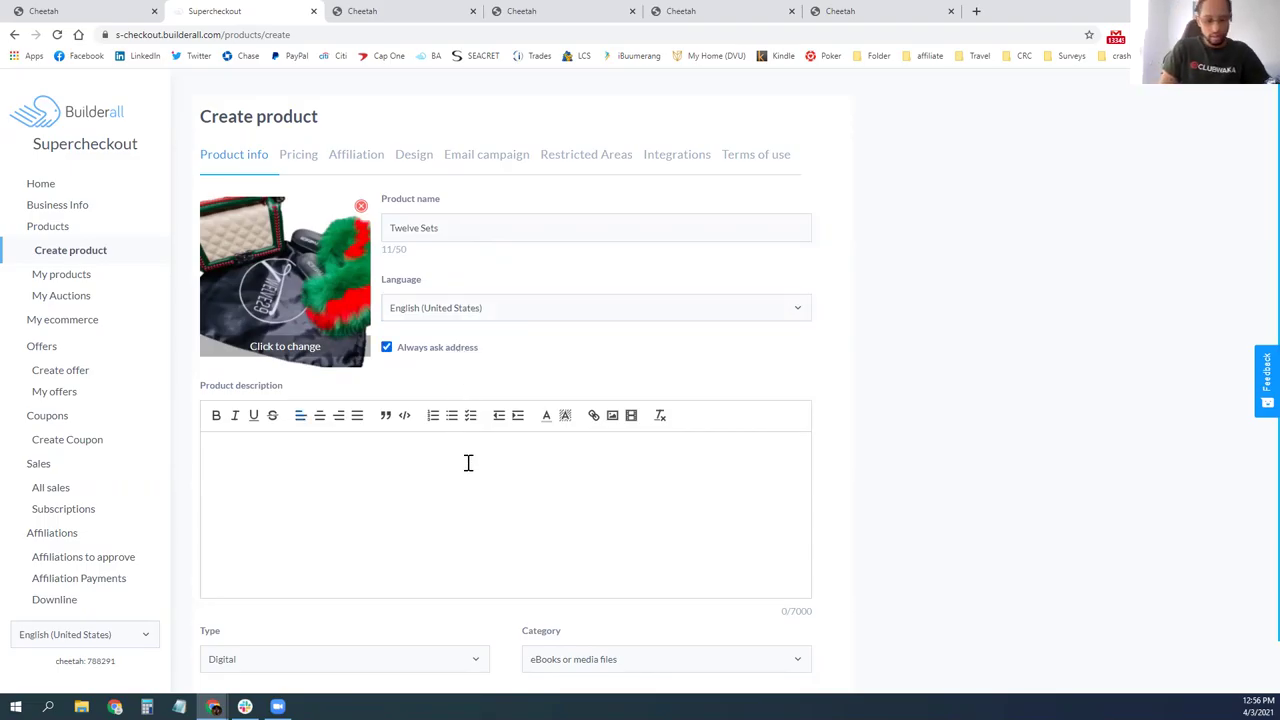
text(Twelve)
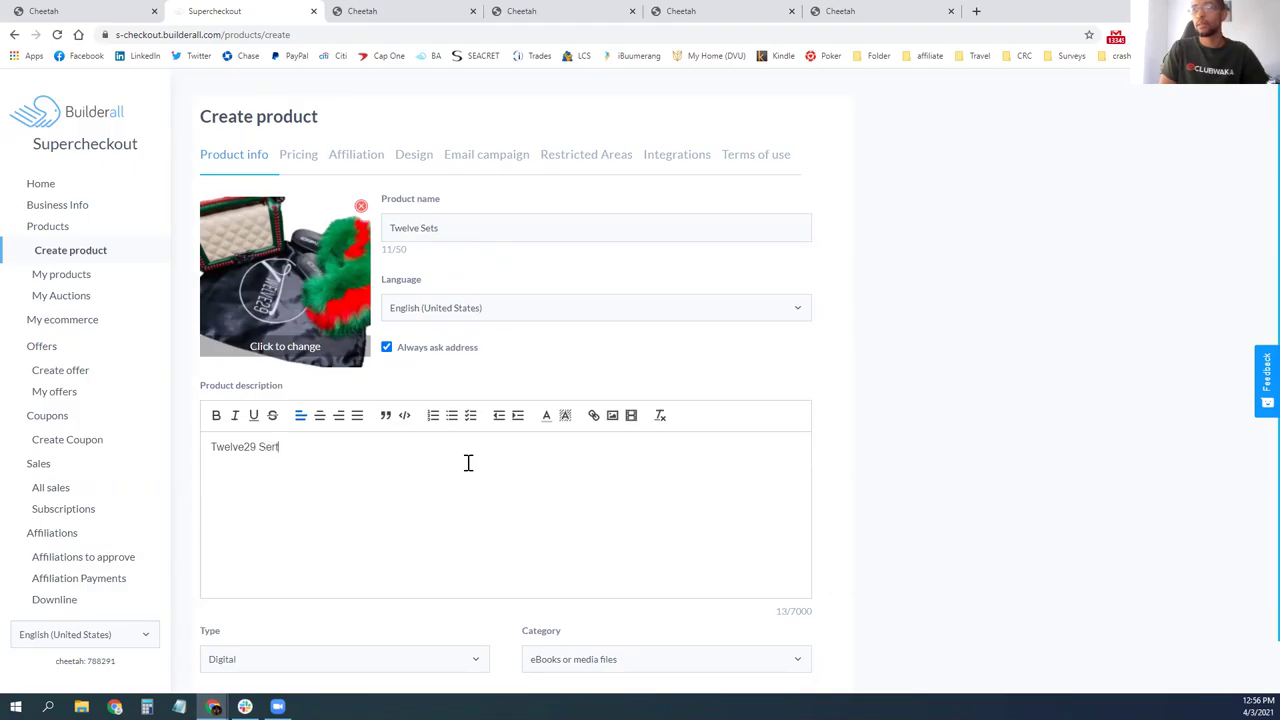
text(29 Sets)
- Set the product type to Physical, choose its category, and continue to the pricing settings
scroll(417, 500, down, 1)
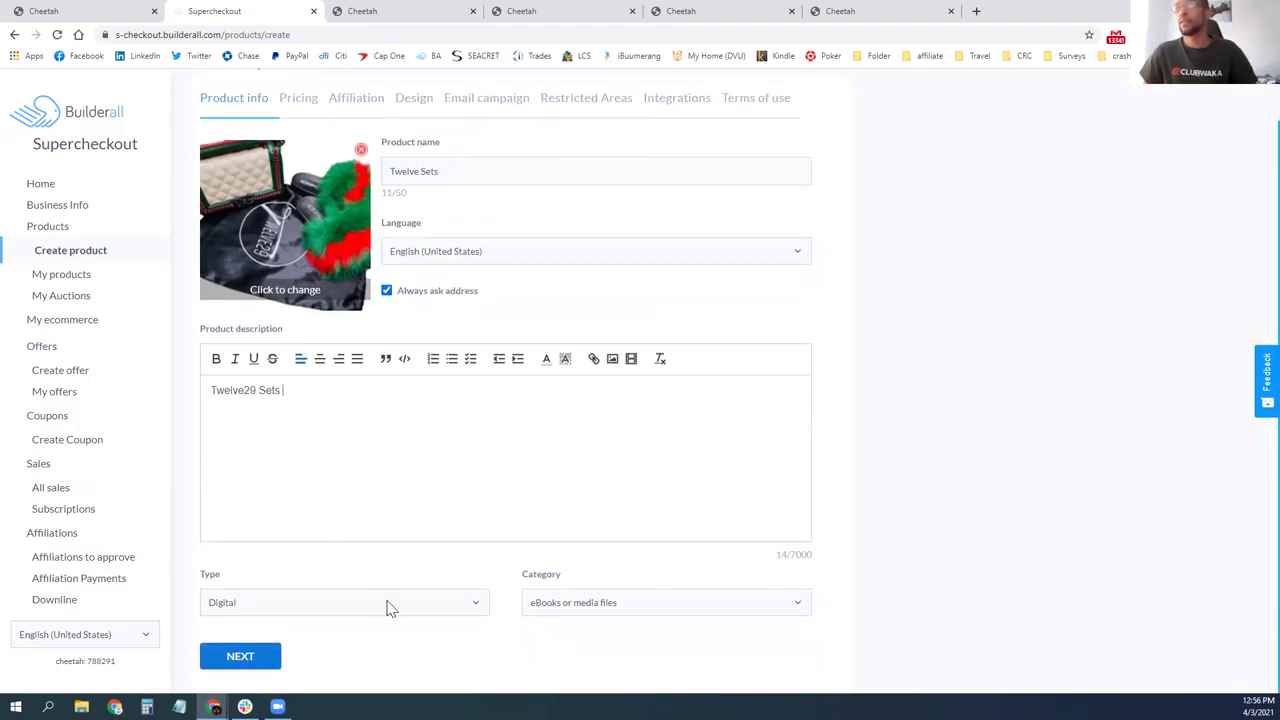
click(376, 607)
click(410, 648)
click(600, 645)
click(575, 298)
scroll(372, 595, down, 1)
click(262, 660)
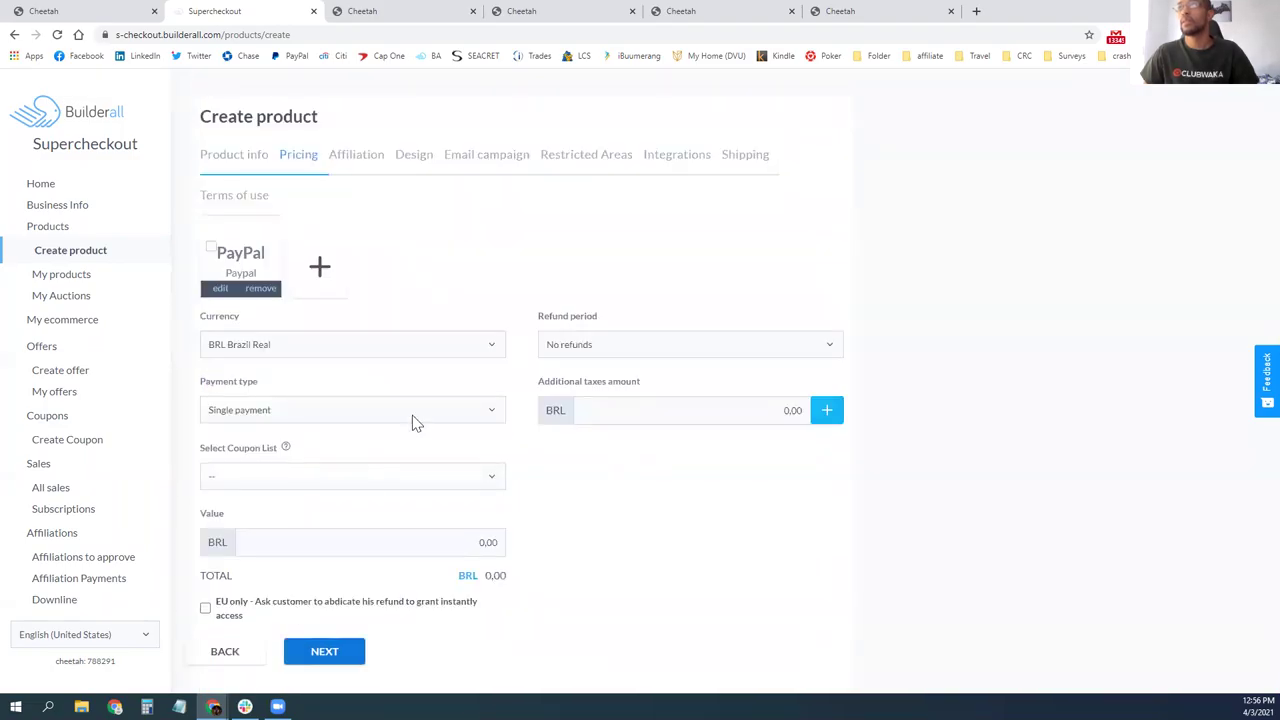
- Price the product at 70.00 in USD United States Dollar, with PayPal selected as the payment method
click(346, 354)
click(350, 368)
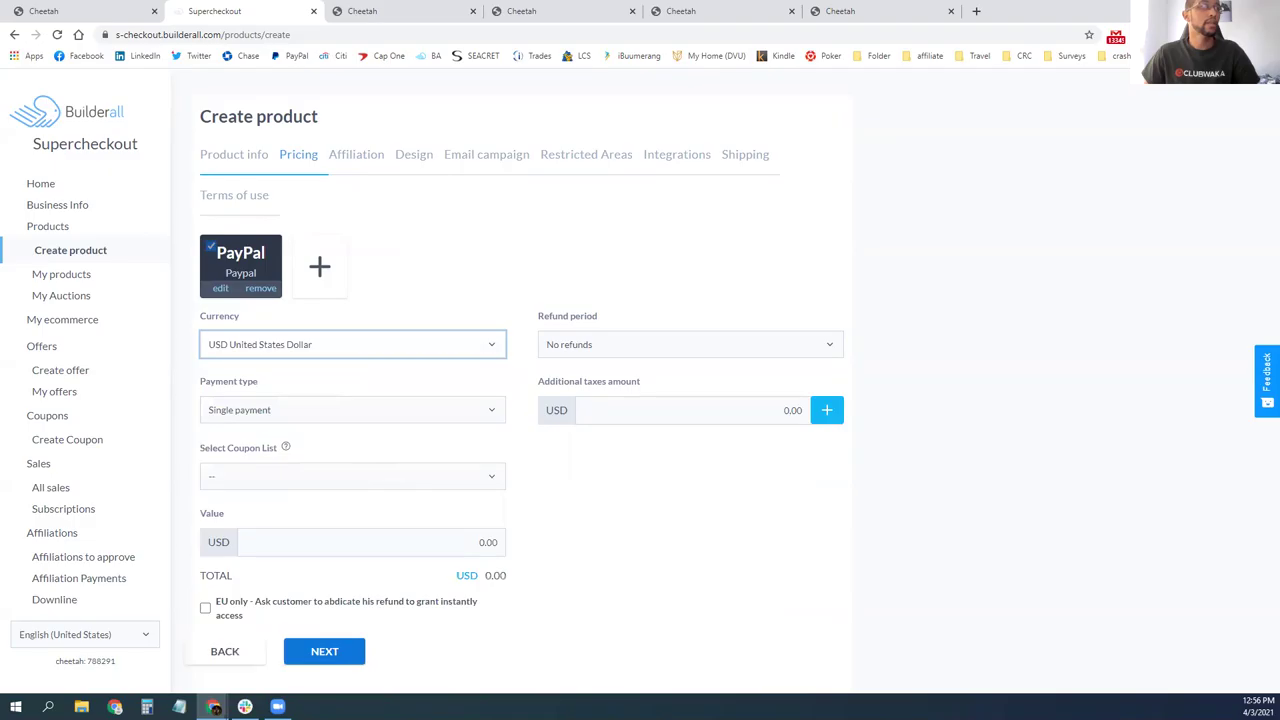
click(470, 547)
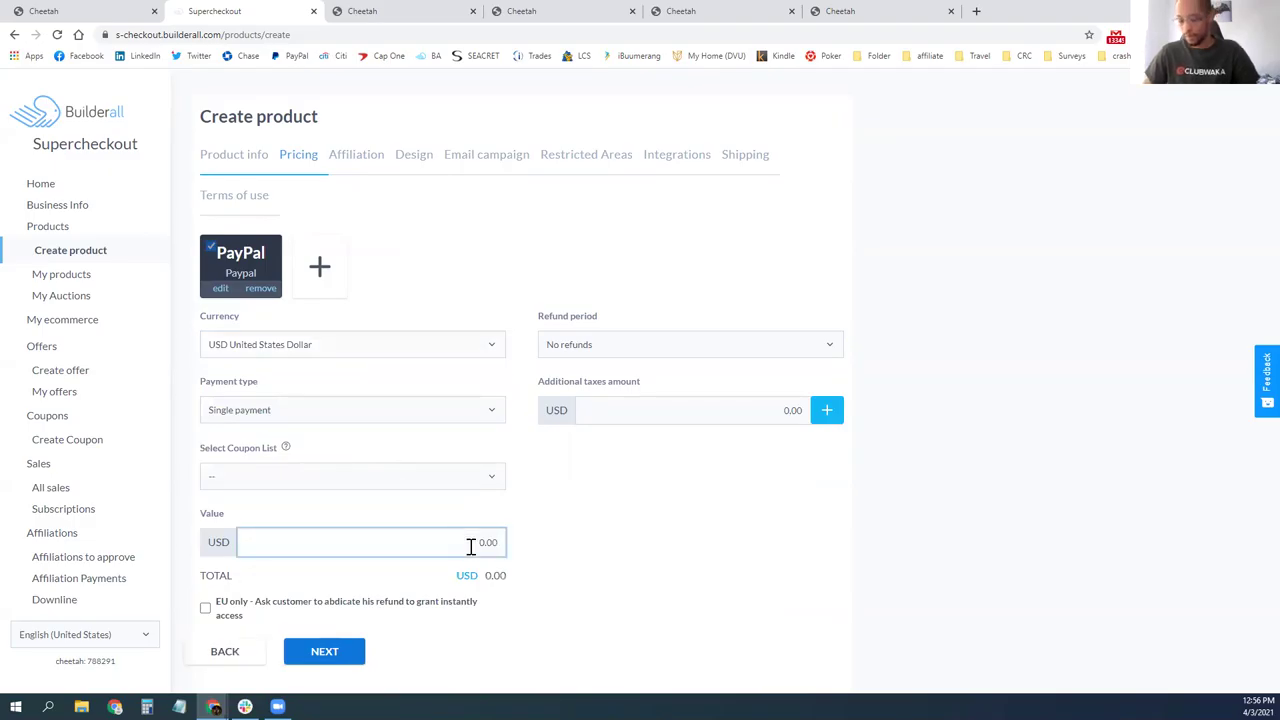
text(70)
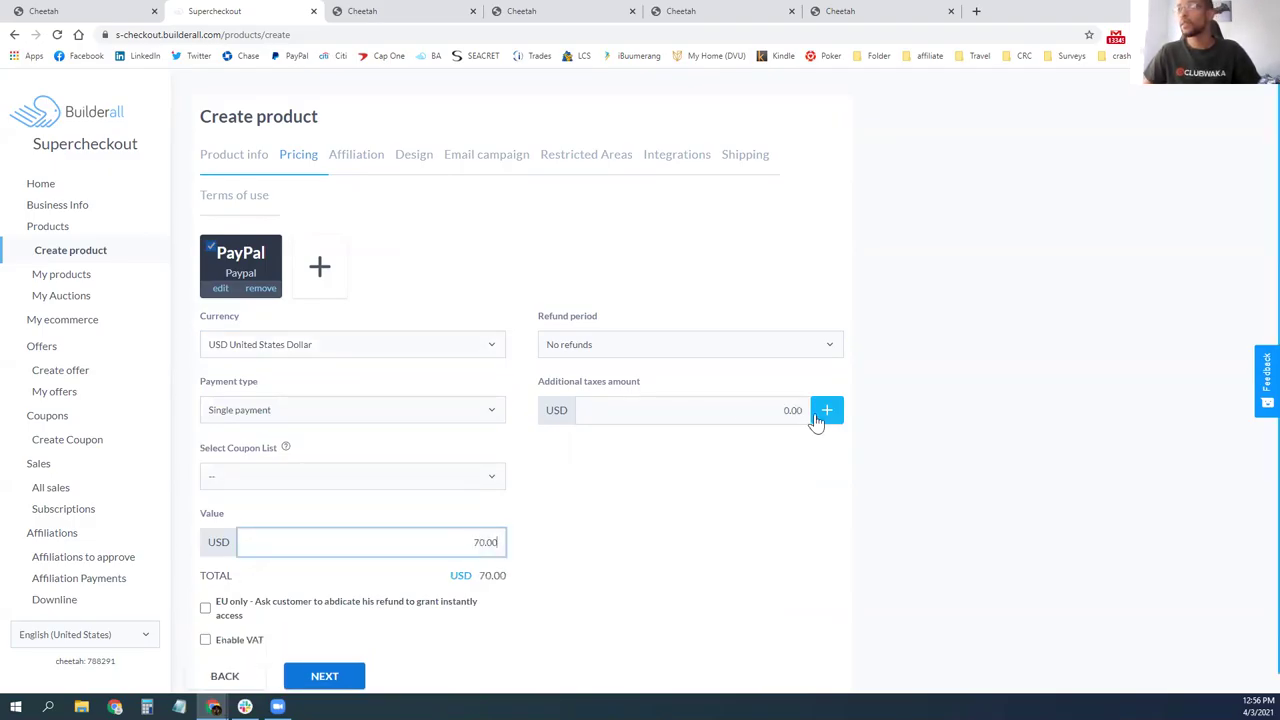
- Add an additional tax named Tax to the product, calculated as a percentage with a value of 9
click(825, 412)
click(326, 413)
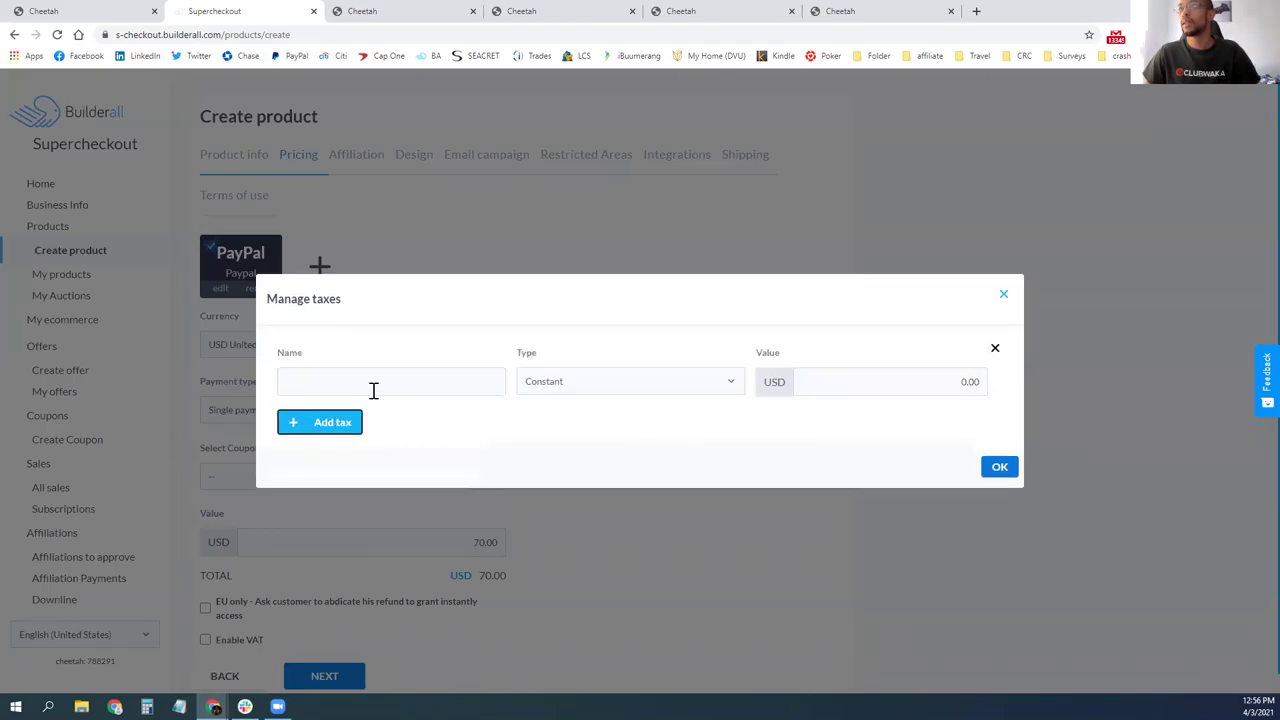
click(373, 386)
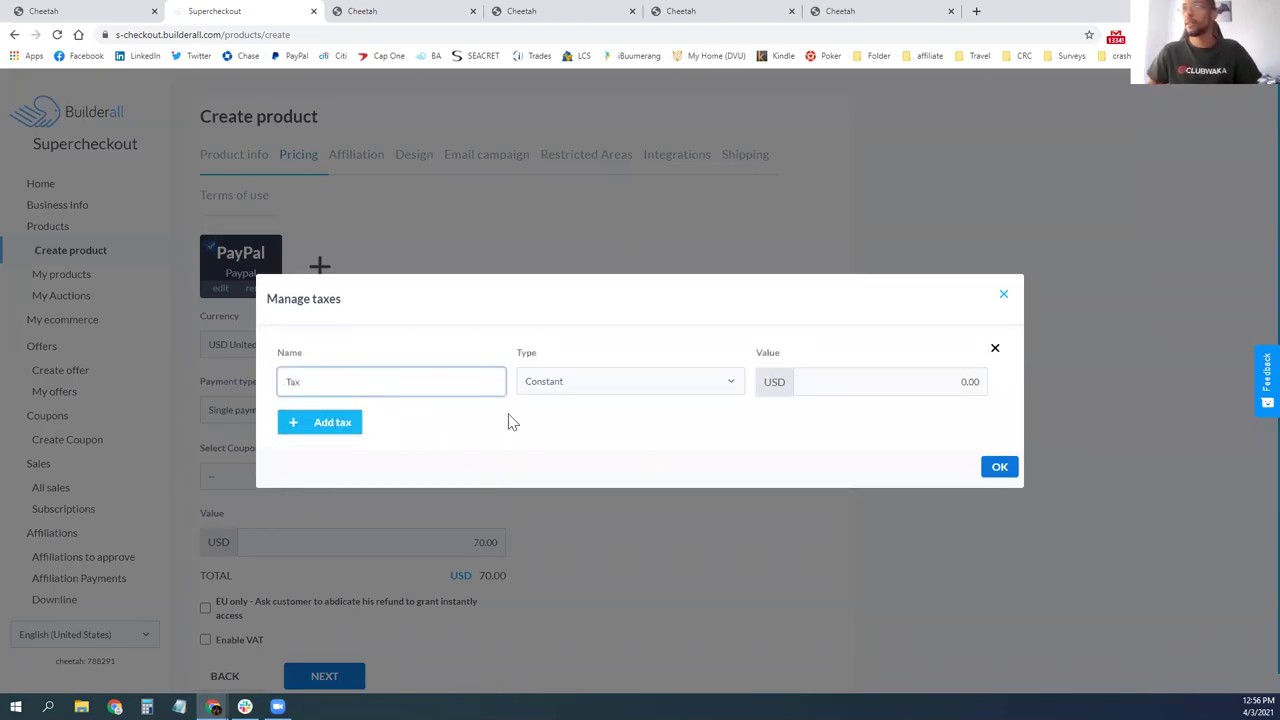
click(612, 390)
click(708, 406)
click(845, 386)
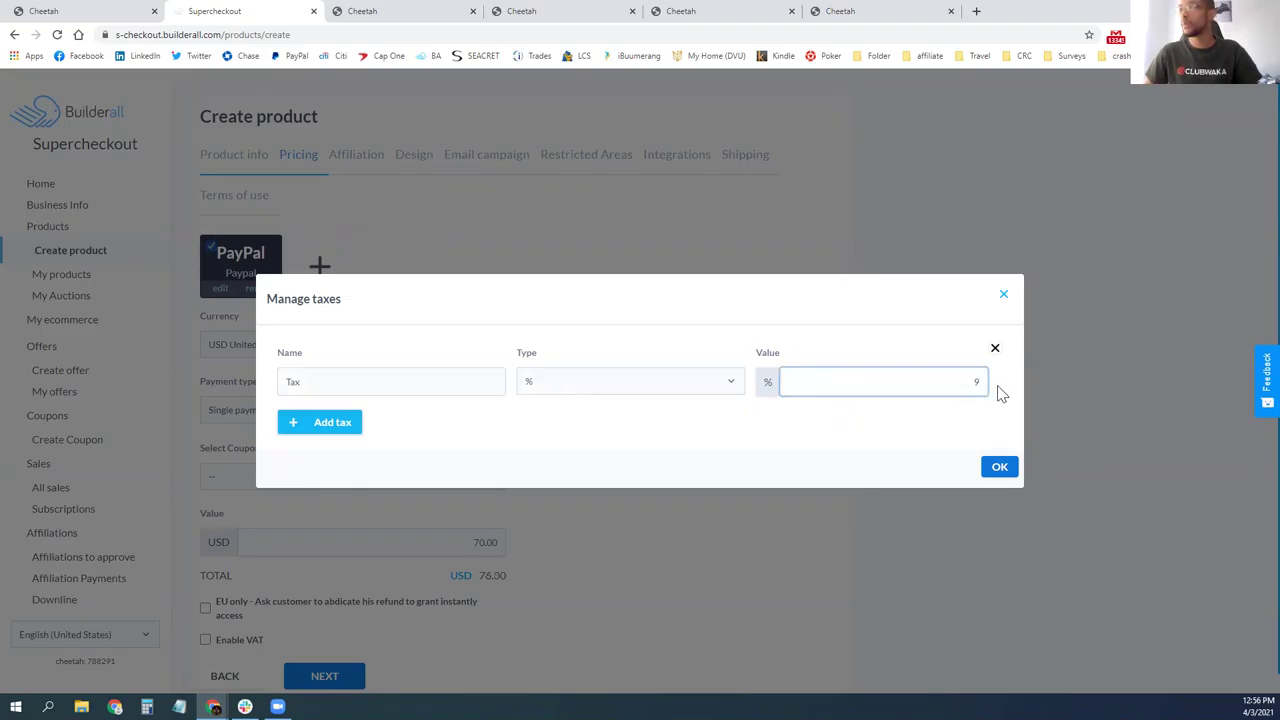
text(9)
click(999, 467)
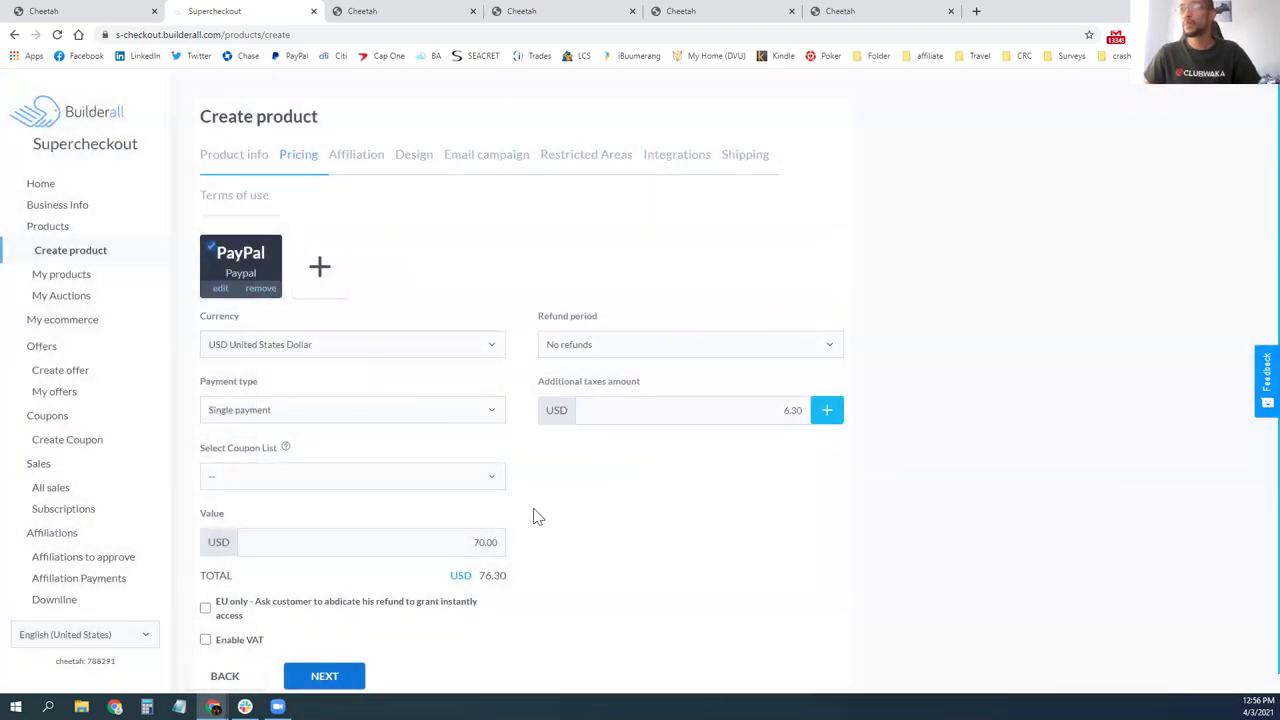
- Proceed to the design settings, choose Sets as both the thank you/upsell page and the selling page, and continue
scroll(533, 516, down, 1)
click(340, 658)
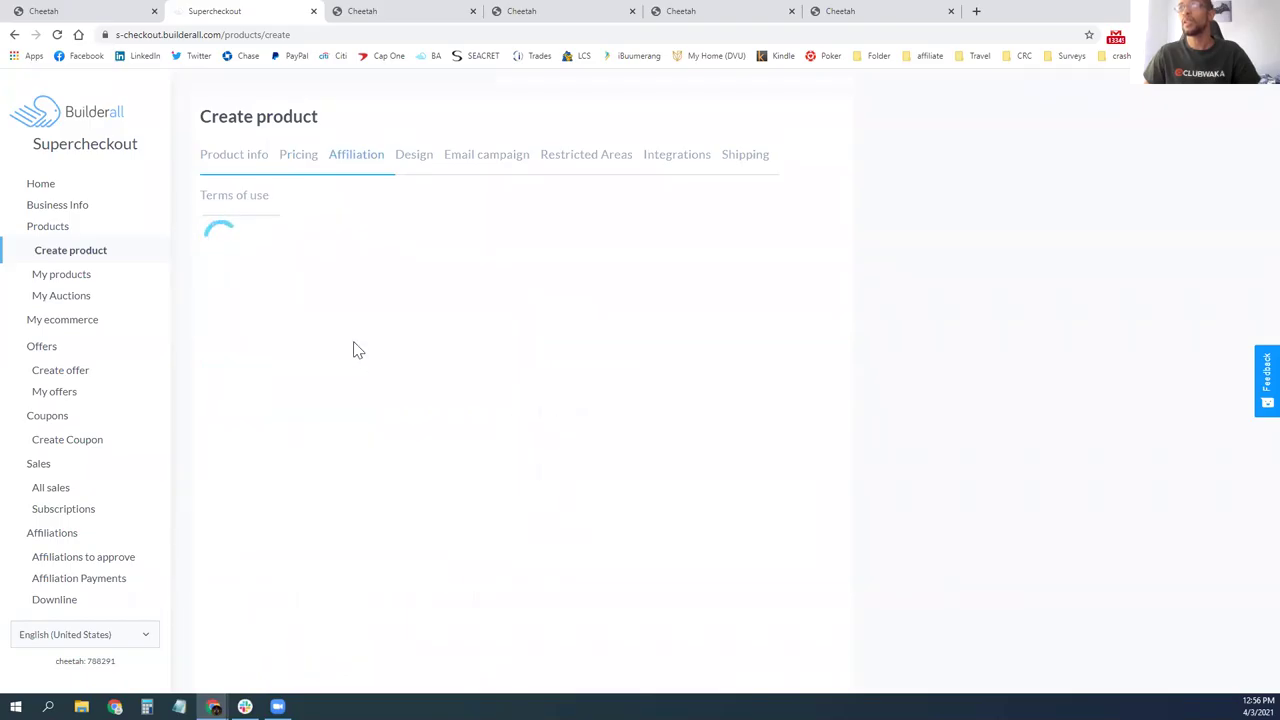
click(325, 300)
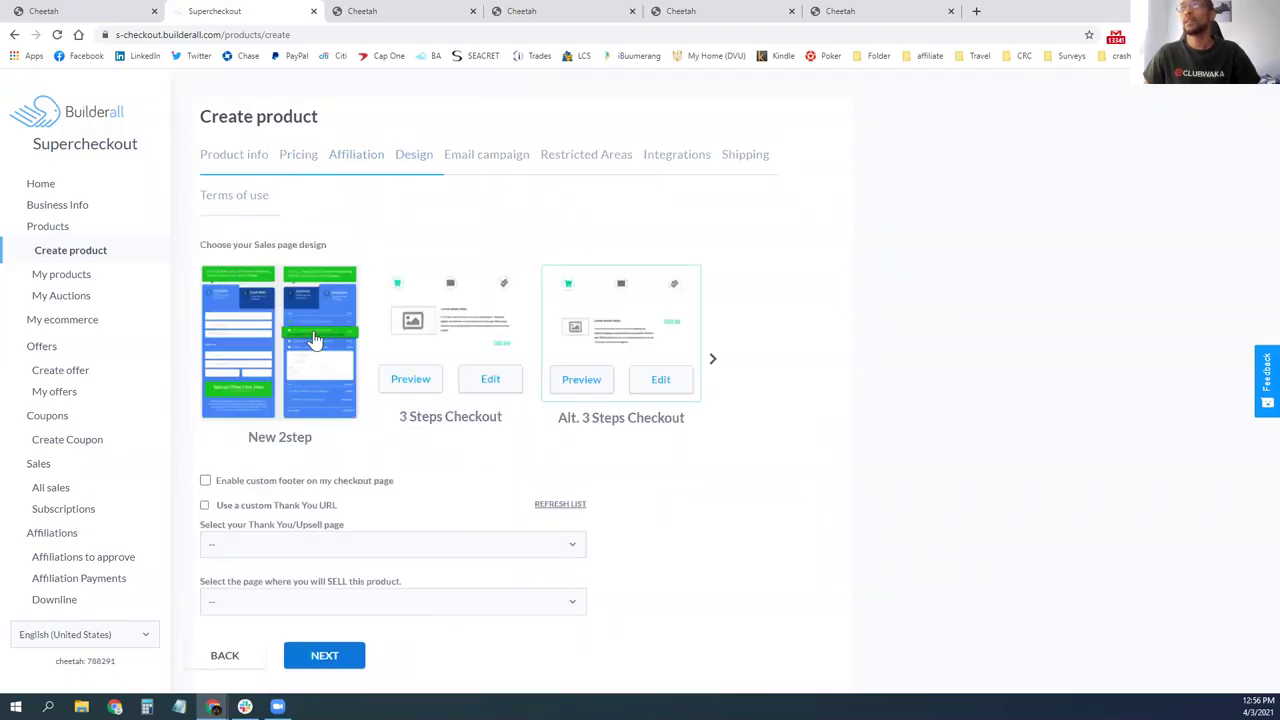
click(304, 548)
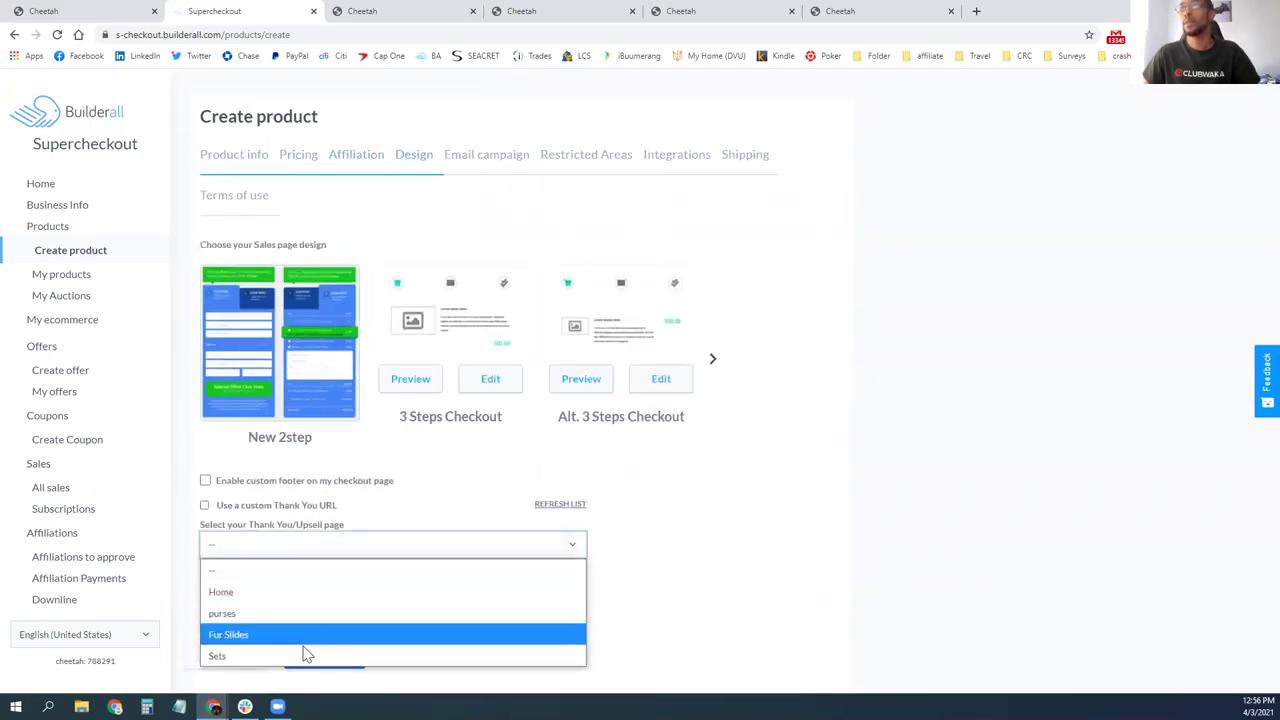
click(306, 654)
click(305, 608)
click(283, 578)
click(324, 656)
- Enable the abandoned cart email message and continue past restricted areas and integrations to the shipping settings
click(247, 438)
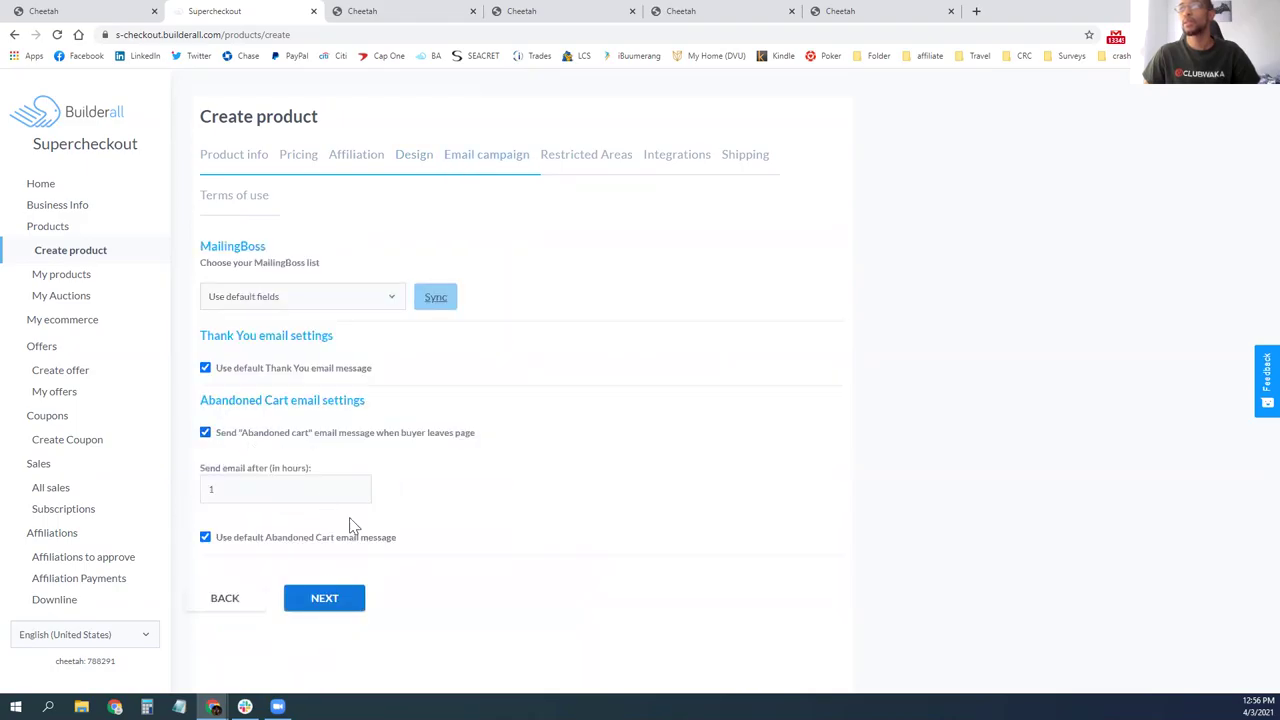
click(322, 600)
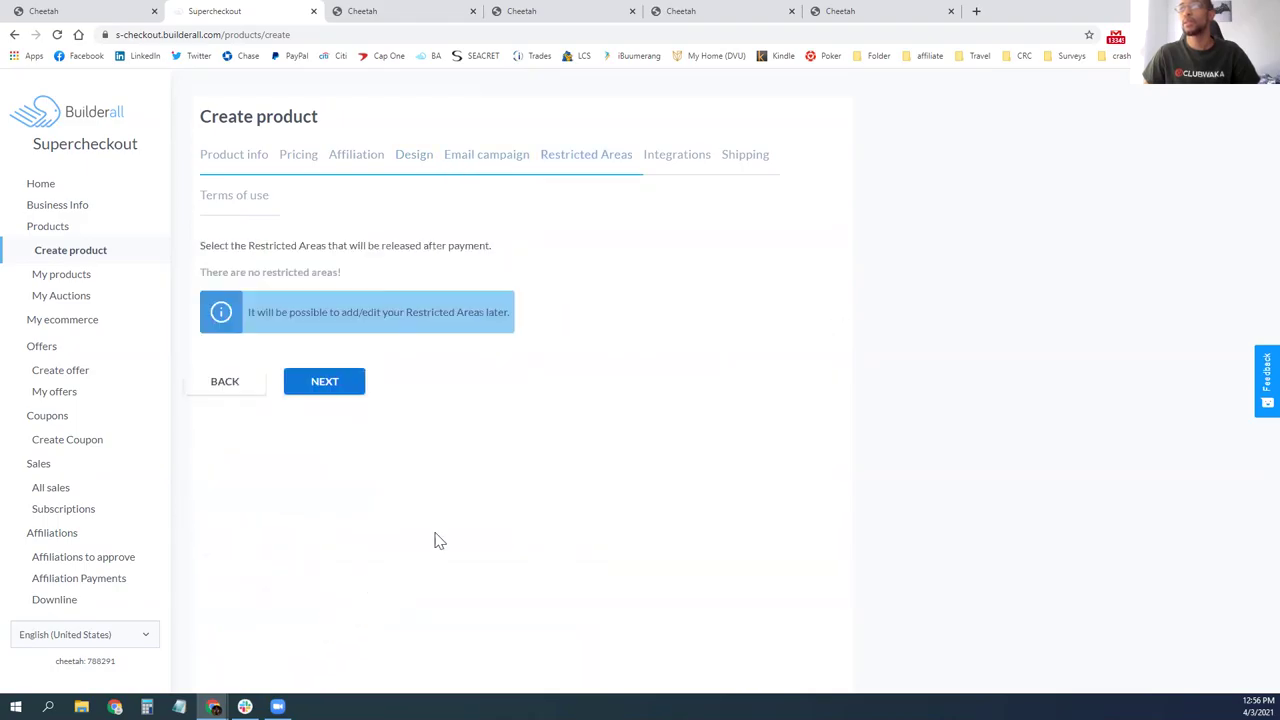
click(331, 390)
scroll(330, 510, down, 1)
click(350, 652)
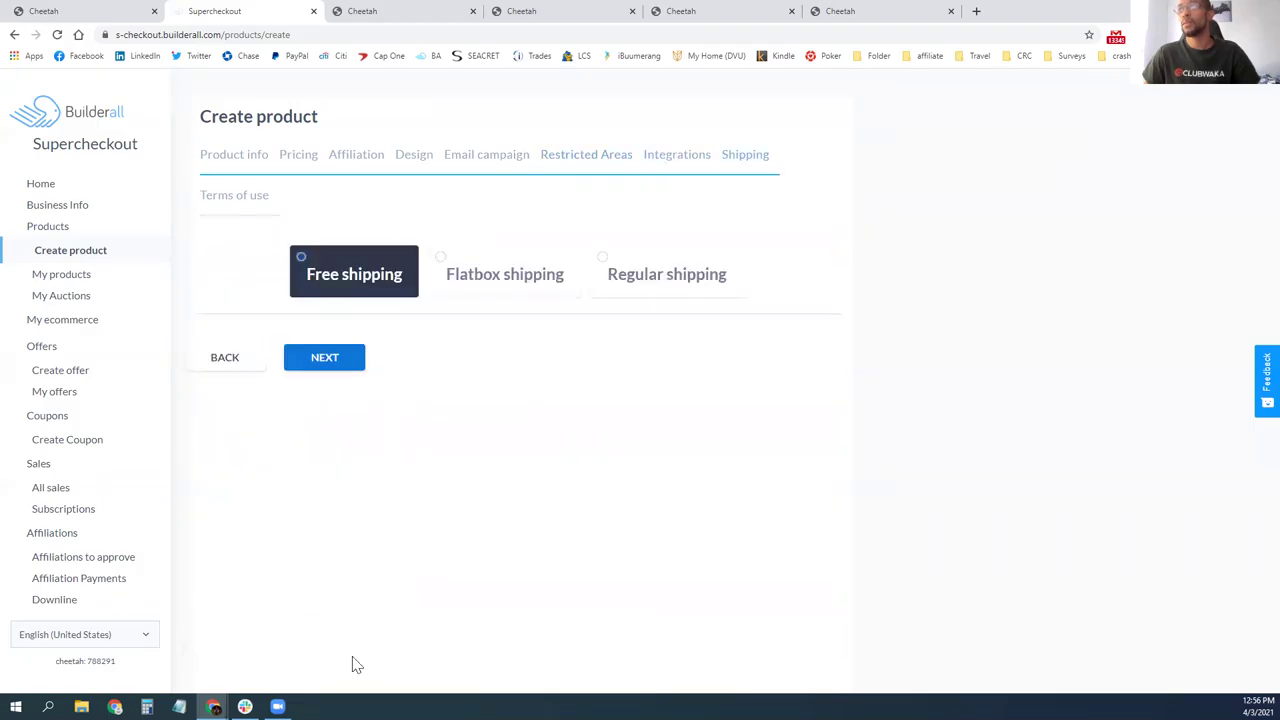
- Keep free shipping, accept the Terms and Conditions, and create the Twelve Sets product
click(327, 364)
scroll(330, 397, down, 3)
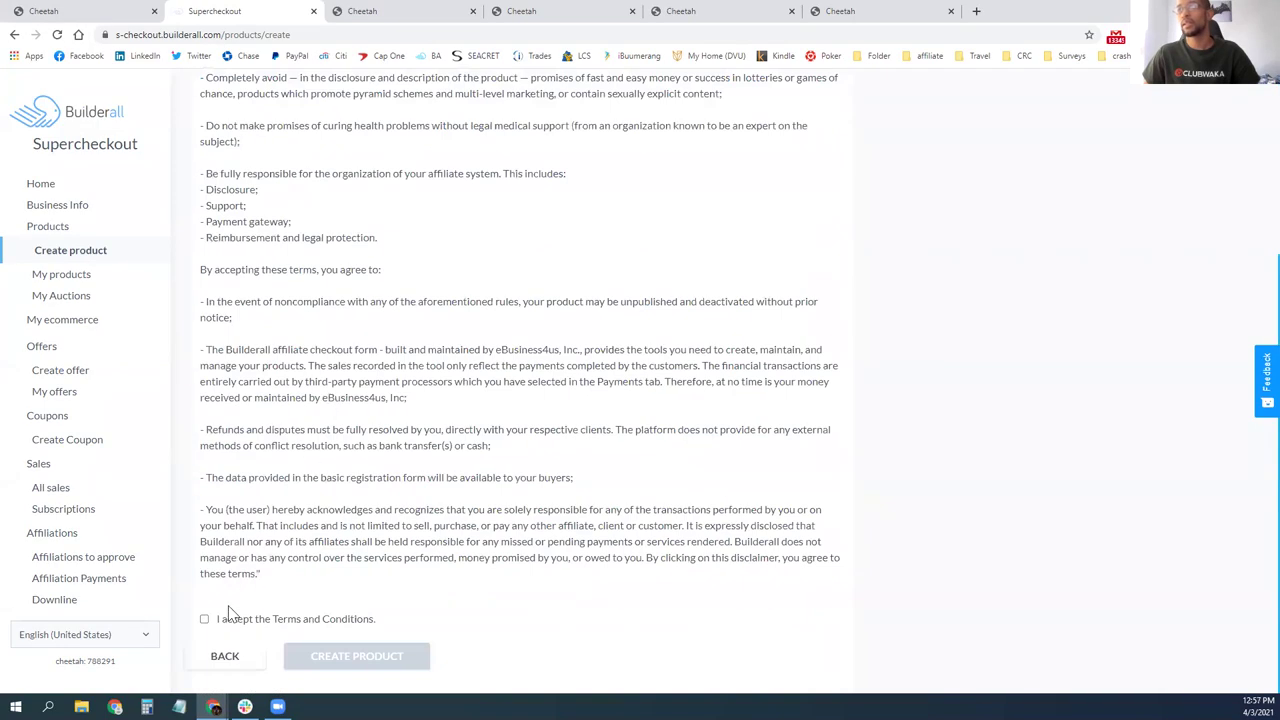
click(238, 621)
click(389, 658)
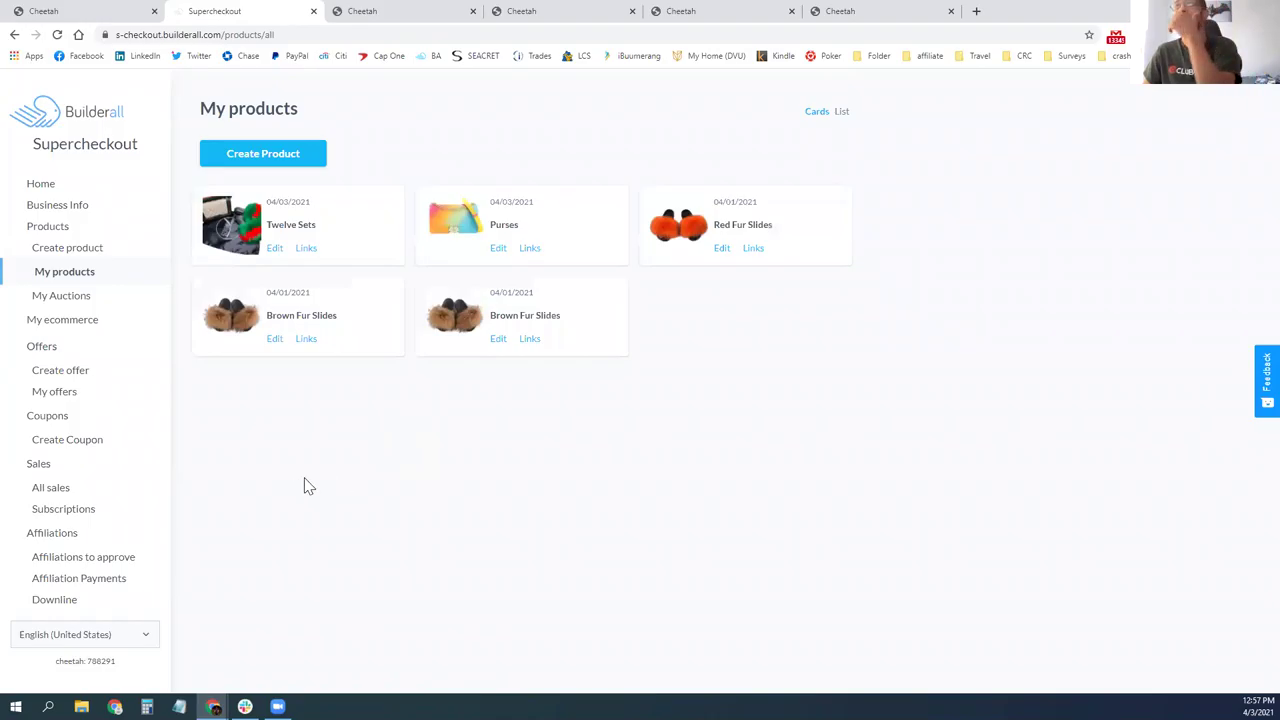
- Find the Purses page in the Cheetah editor and open the general settings of its checkout iframe
click(422, 10)
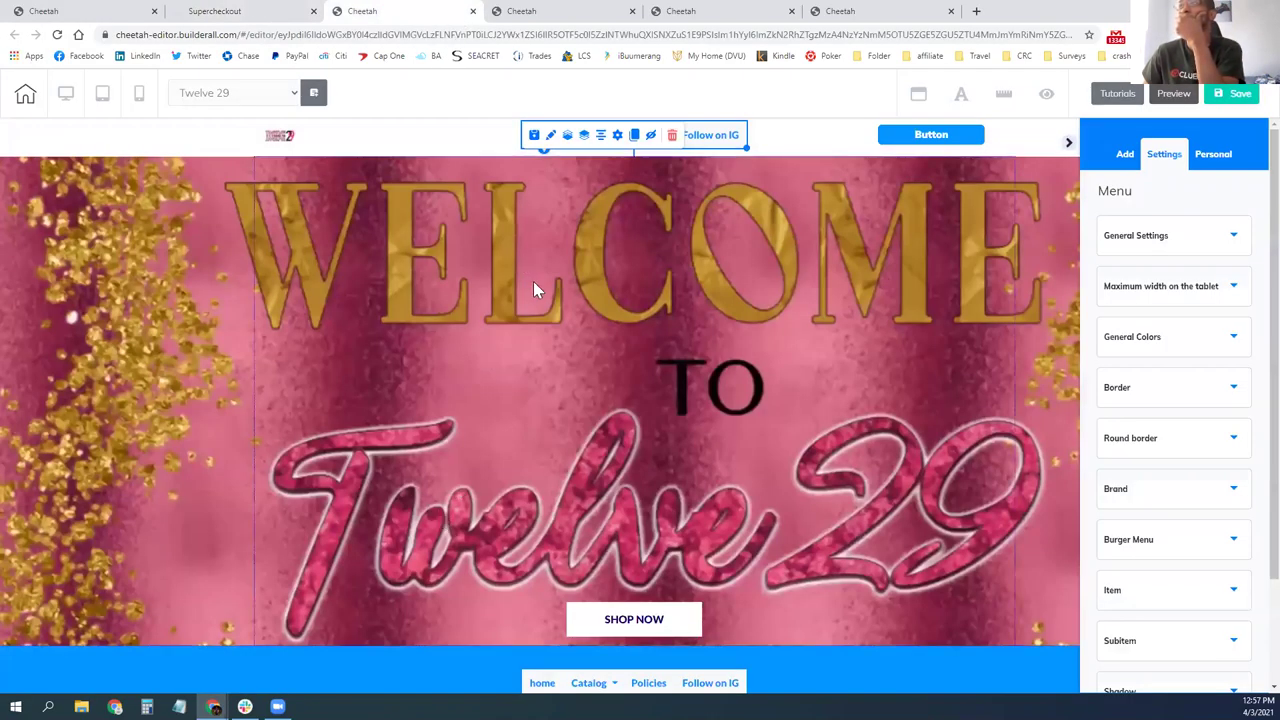
click(505, 11)
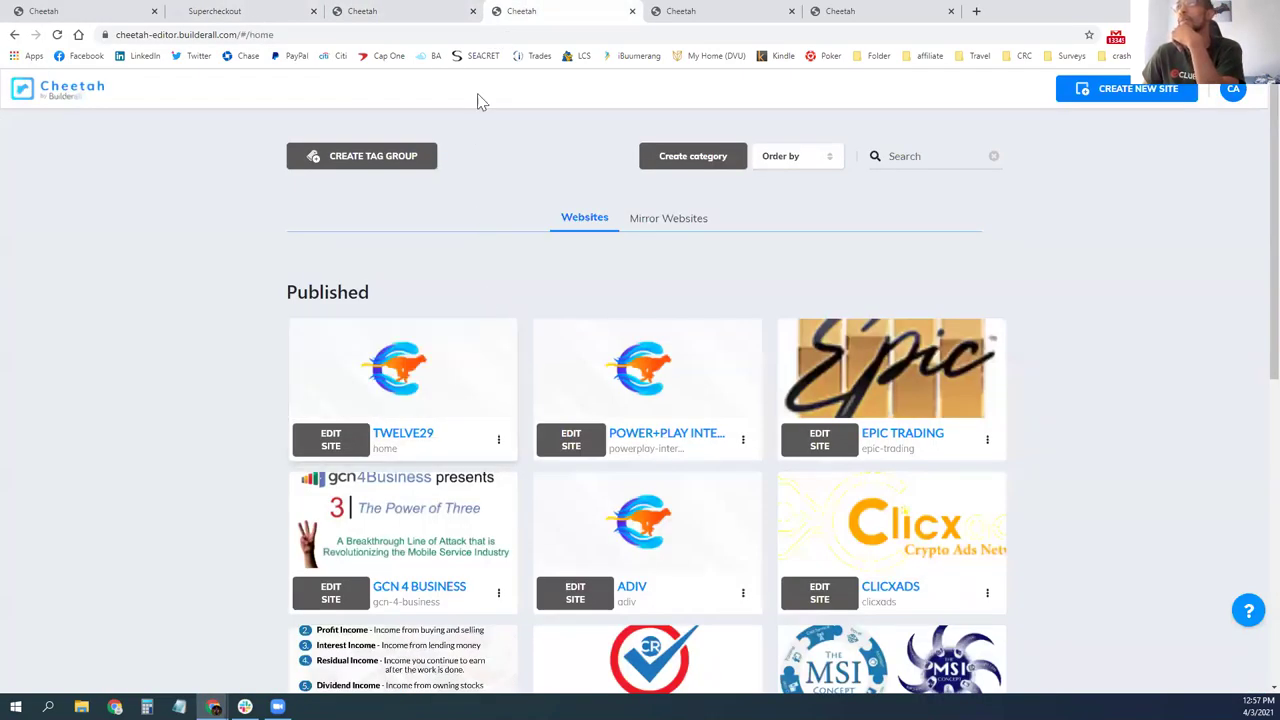
click(632, 11)
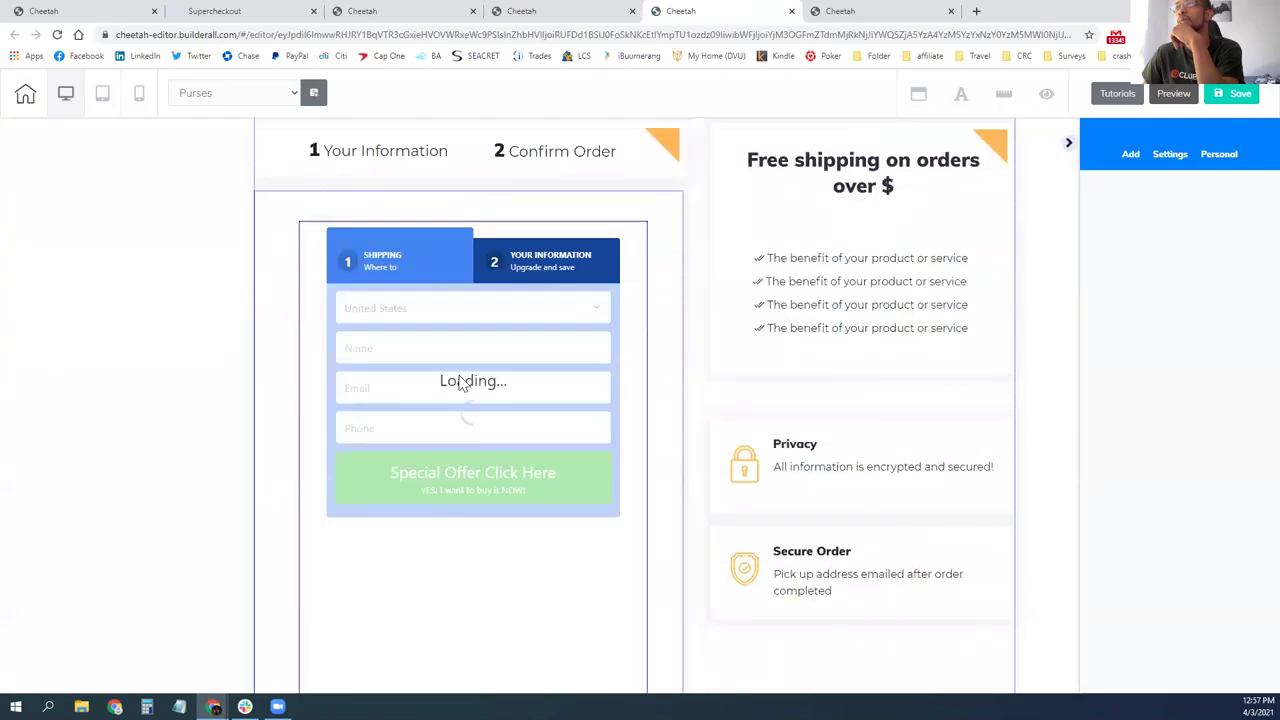
click(437, 386)
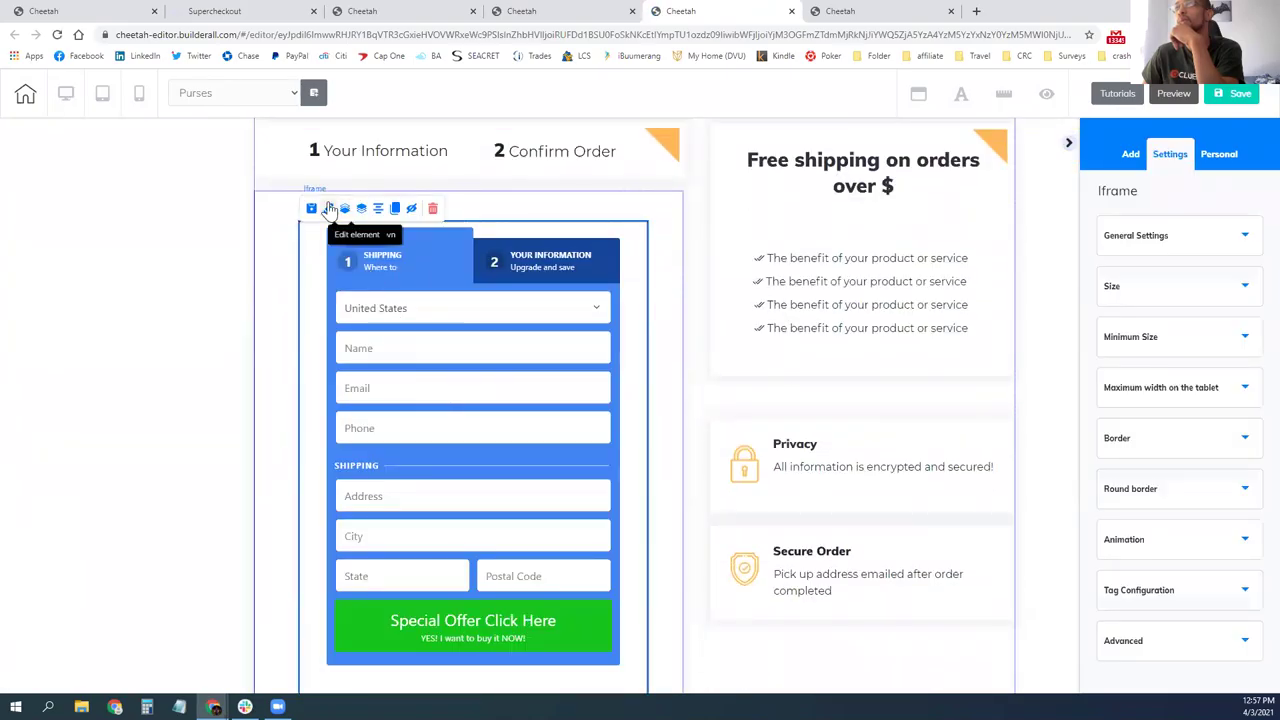
click(1221, 237)
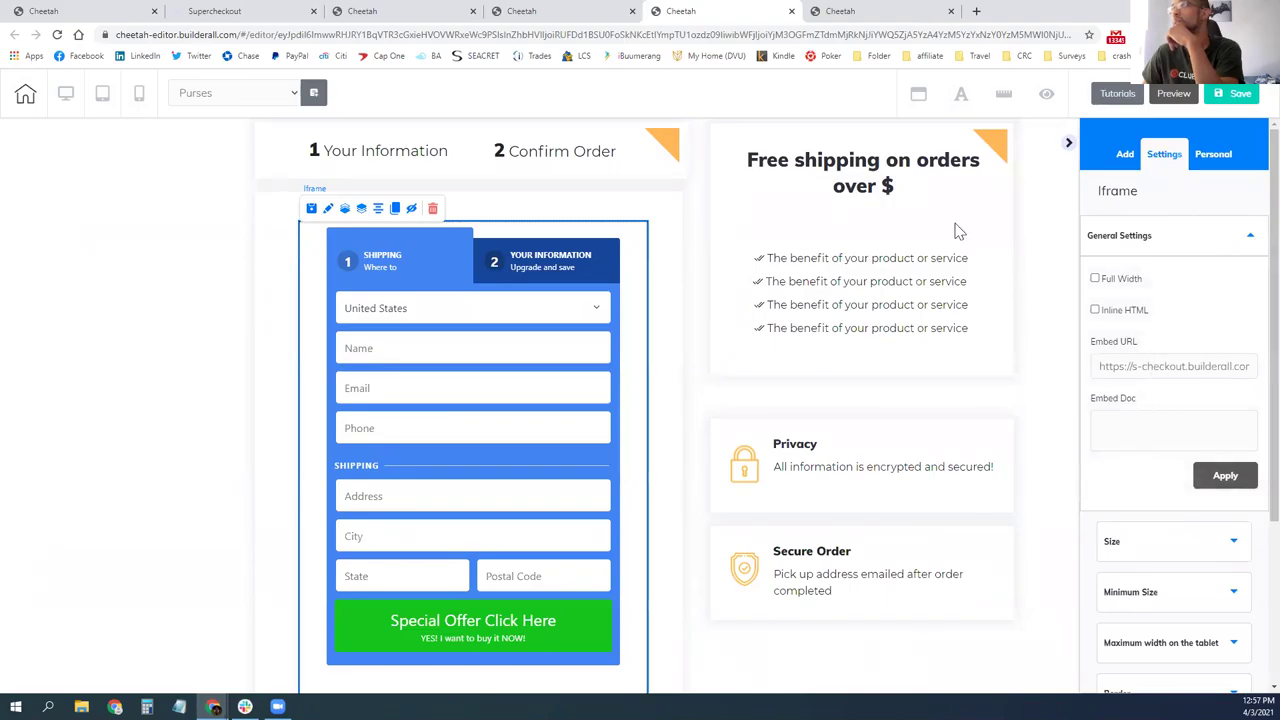
- Copy the Twelve Sets checkout URL from Supercheckout and check the checkout form in a new browser tab
click(248, 12)
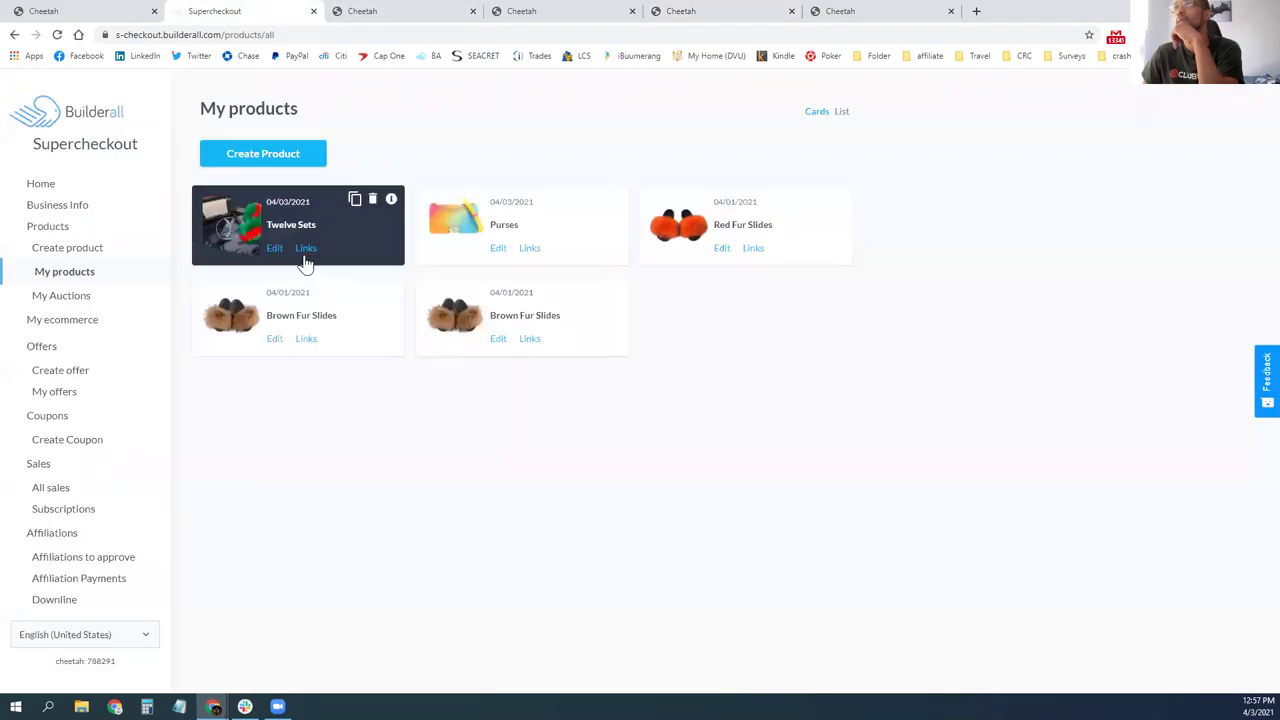
click(306, 250)
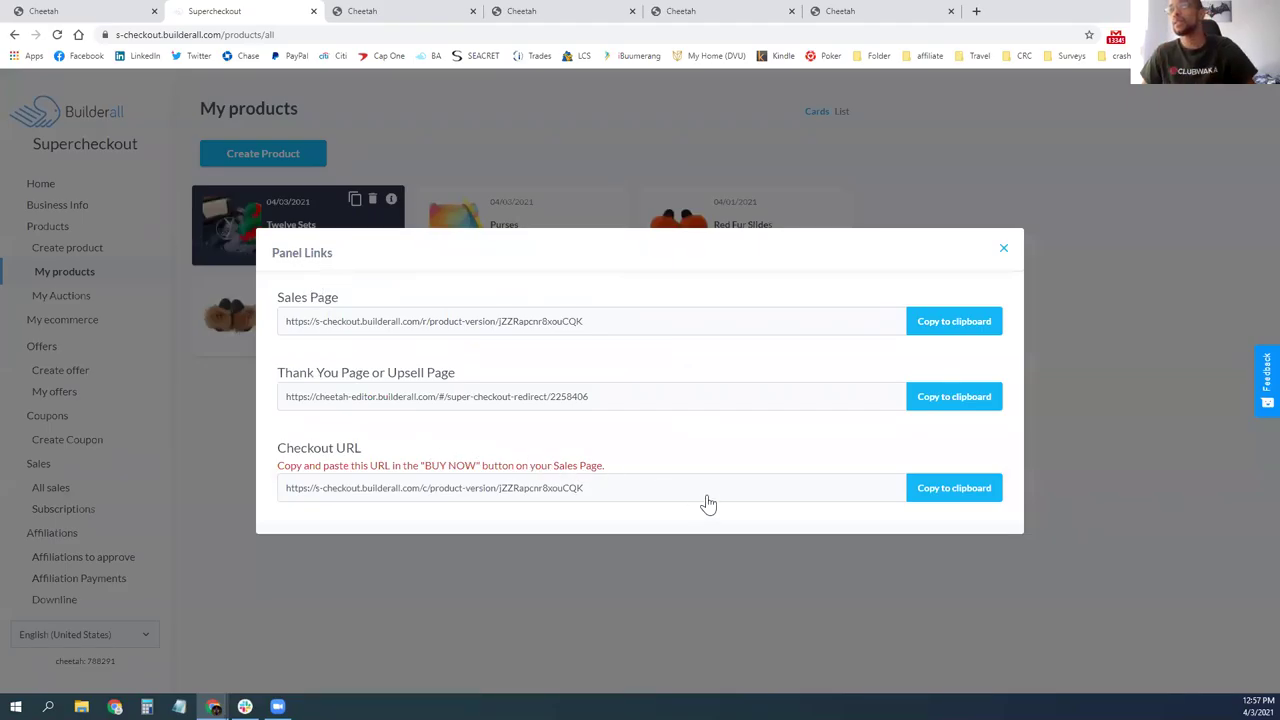
click(951, 497)
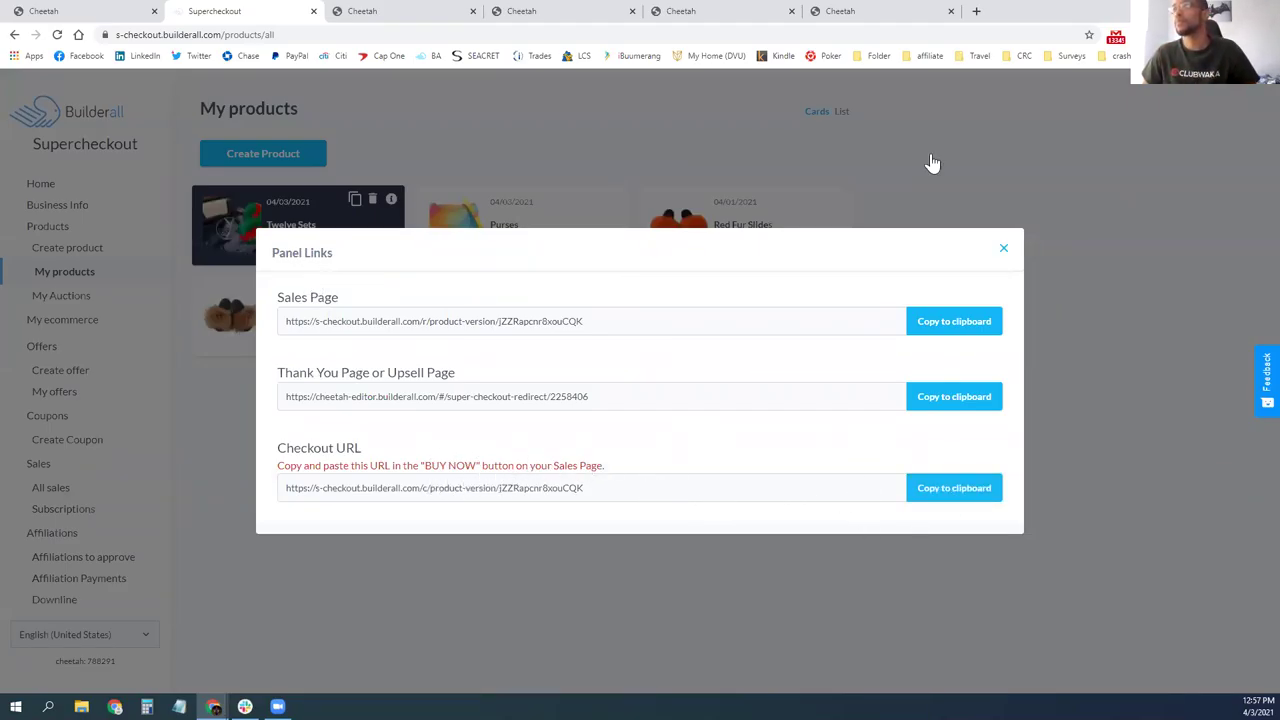
click(976, 11)
text(https://s-checkout.builderall.com/c/product-version/jZZRapcnr8xouCQK)
key(Return)
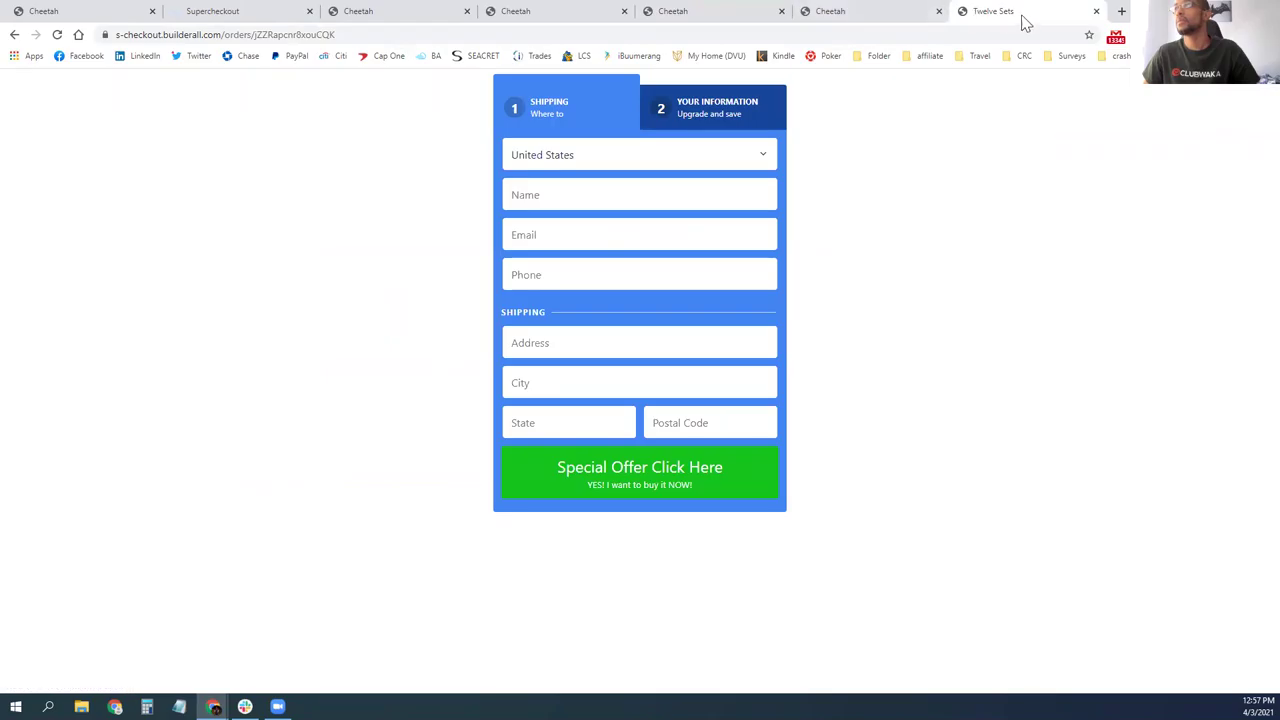
click(1095, 12)
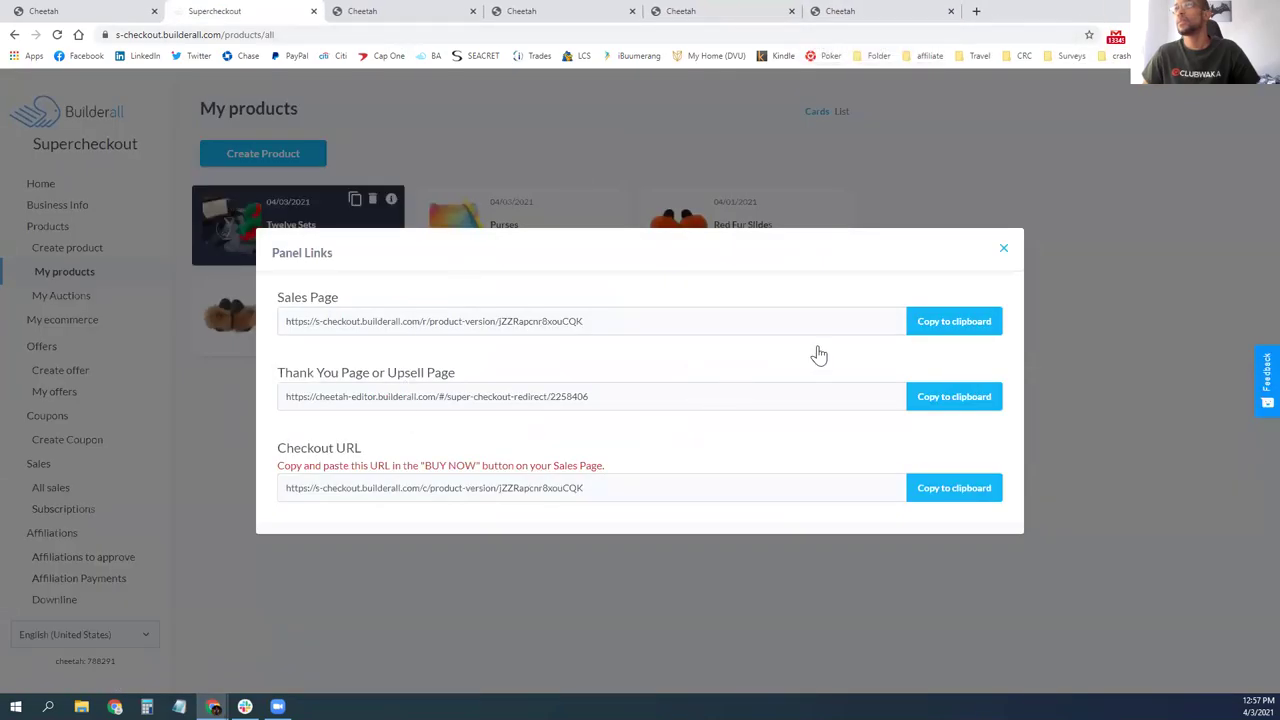
- Preview the Twelve Sets sales page link in a new browser tab and examine its checkout form
click(943, 322)
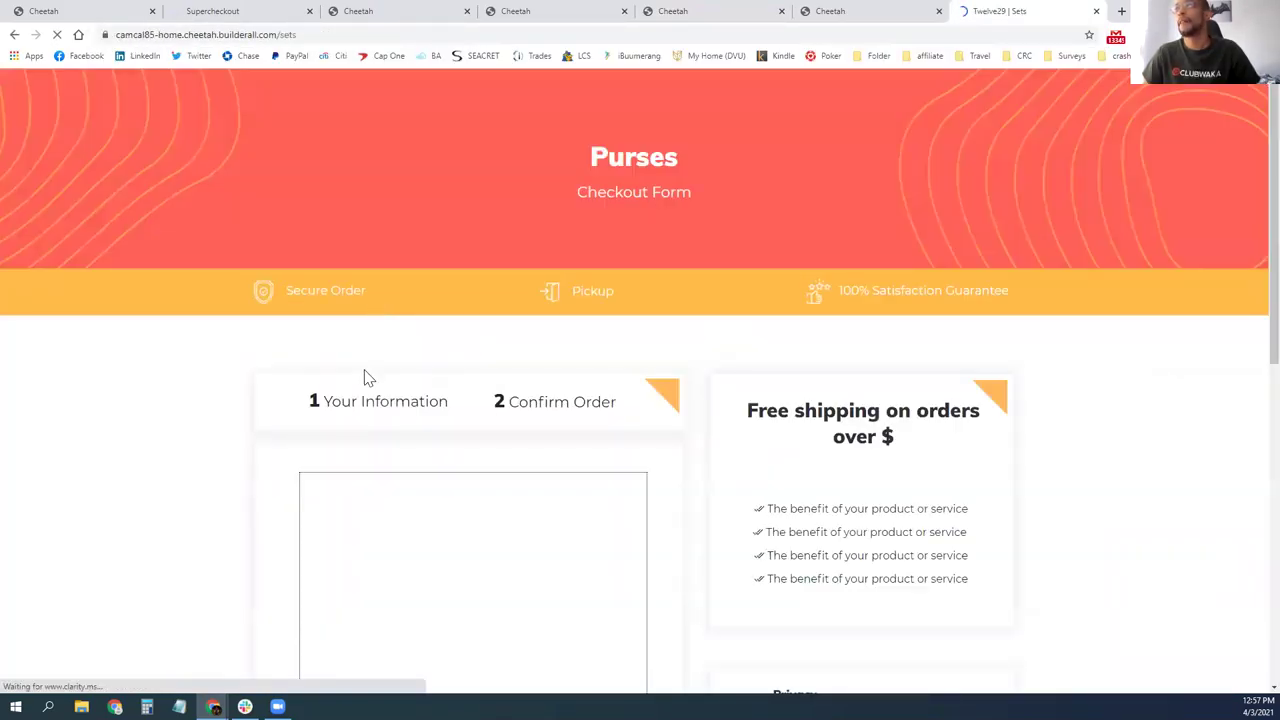
scroll(457, 470, down, 3)
scroll(457, 360, down, 3)
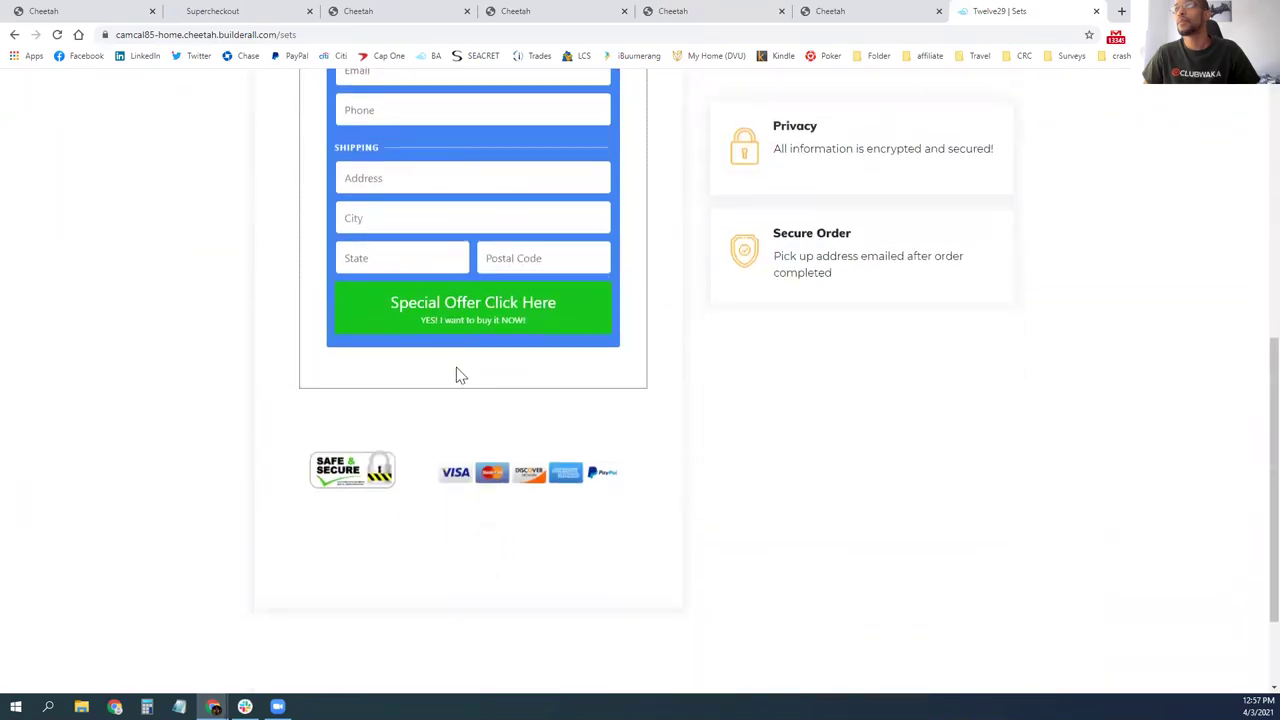
scroll(451, 389, up, 7)
click(472, 578)
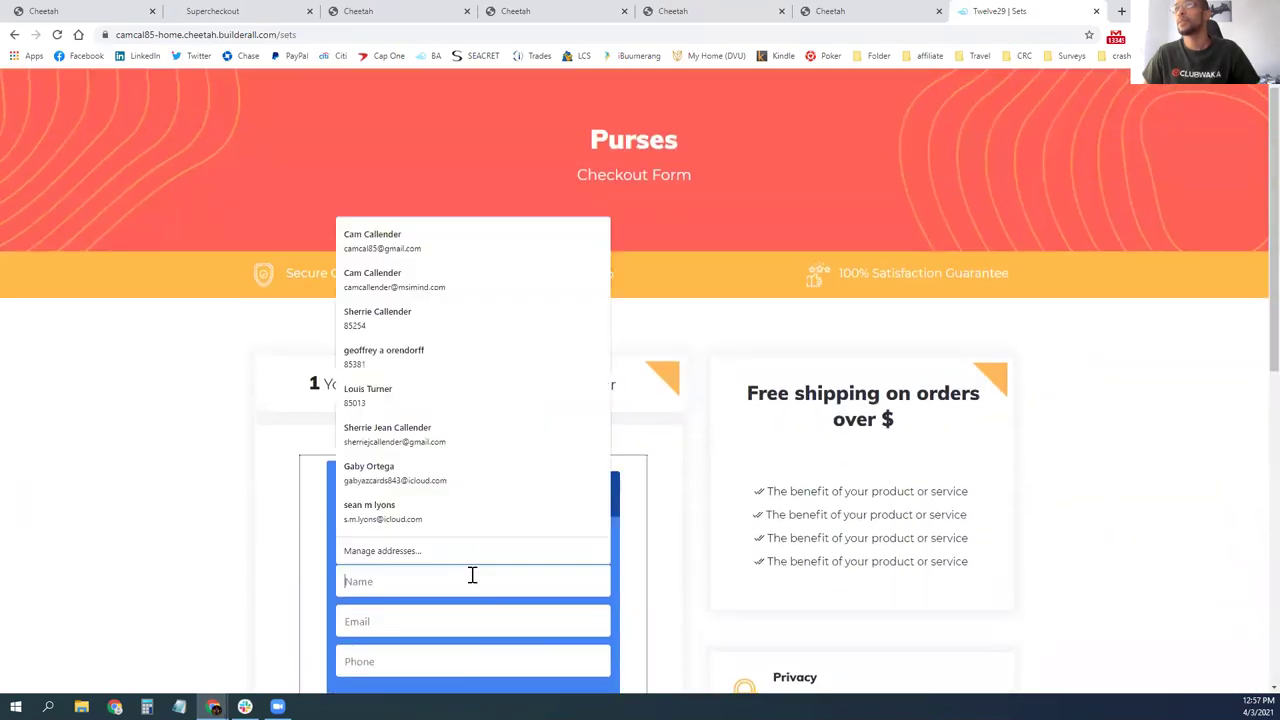
click(1096, 11)
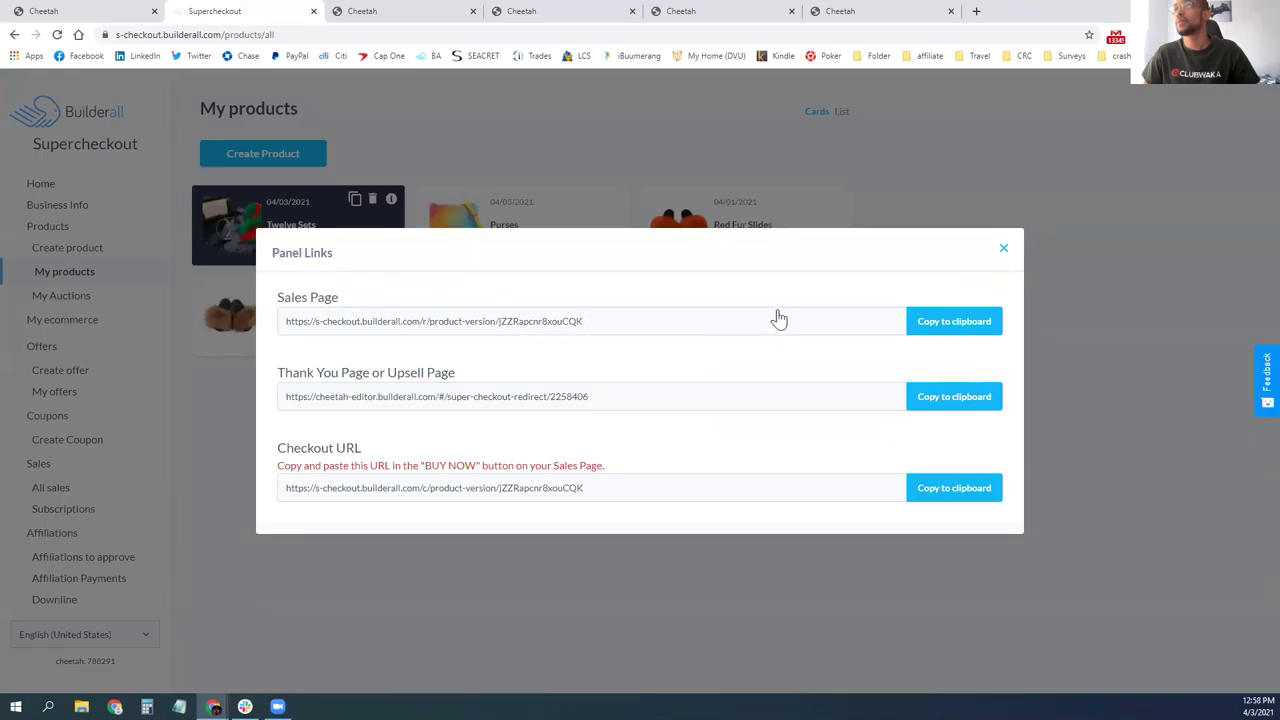
- Copy the Twelve Sets checkout URL again and switch the Cheetah editor to the Twelve Sets page, saving the open page
click(964, 490)
click(1004, 249)
click(713, 11)
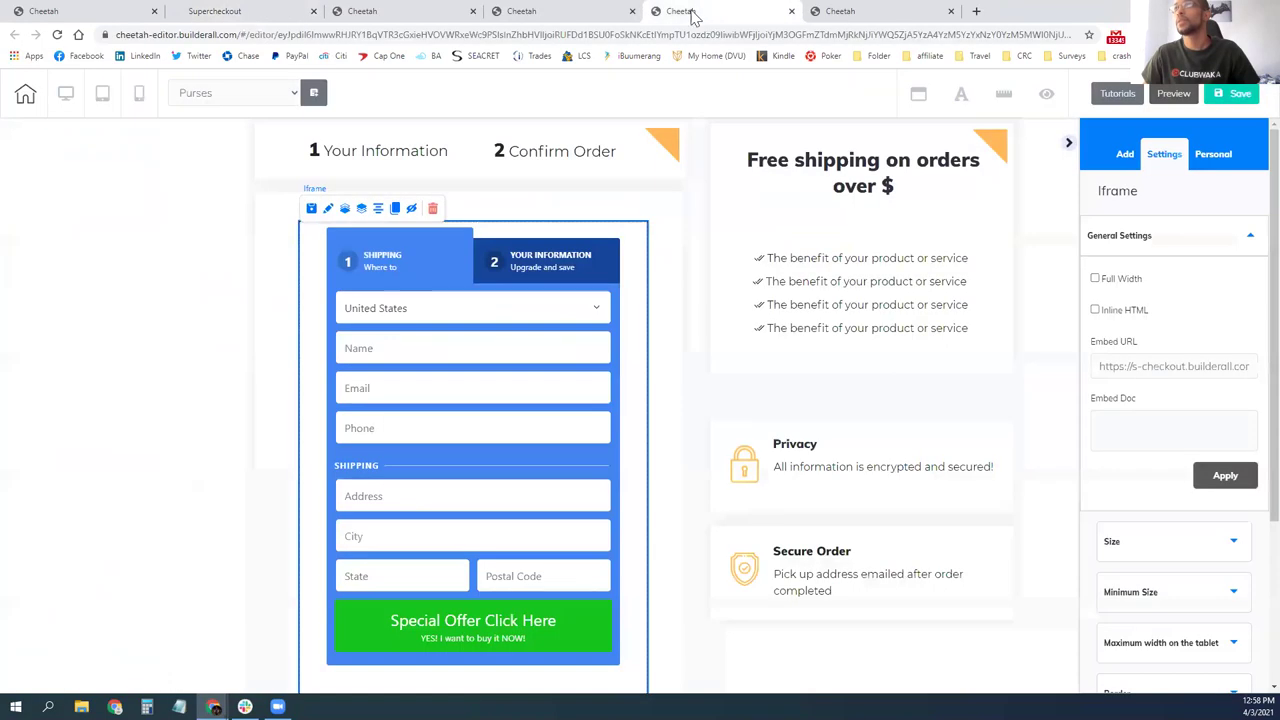
scroll(445, 340, up, 3)
click(233, 92)
click(246, 185)
click(670, 403)
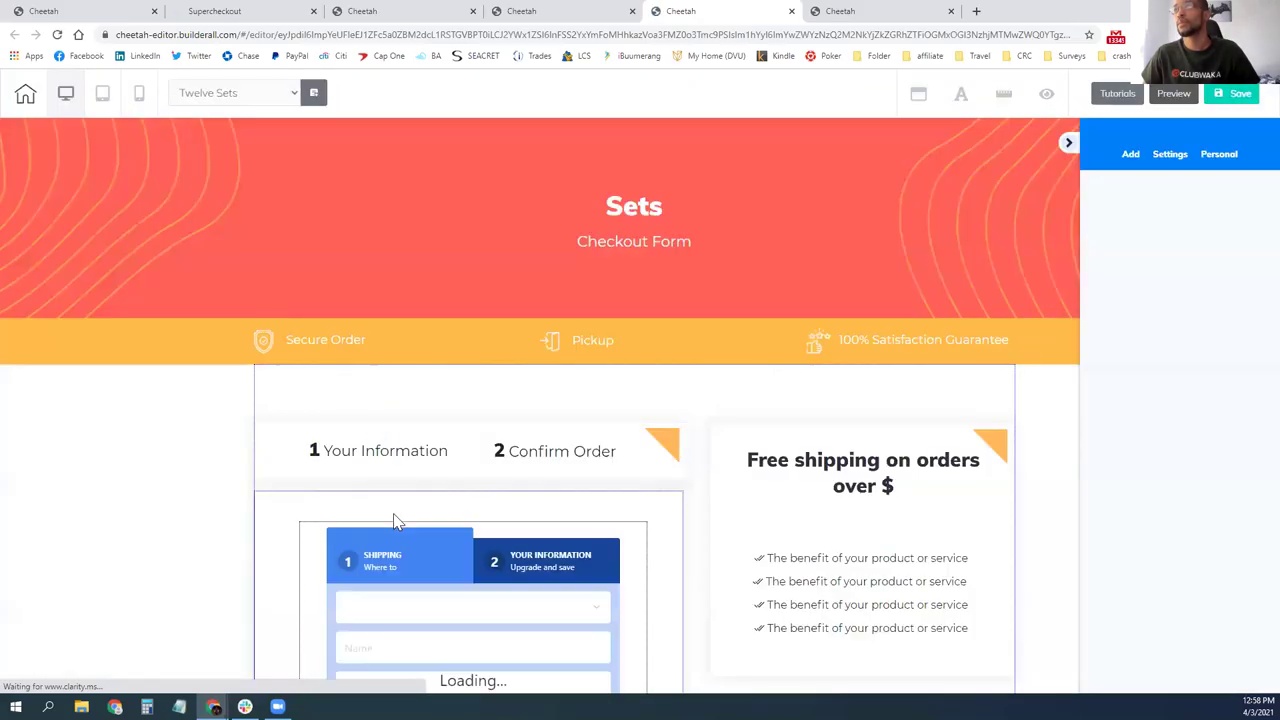
- Replace the checkout iframe's embed URL on the Twelve Sets page with the copied checkout URL and apply it
scroll(393, 521, down, 2)
click(537, 481)
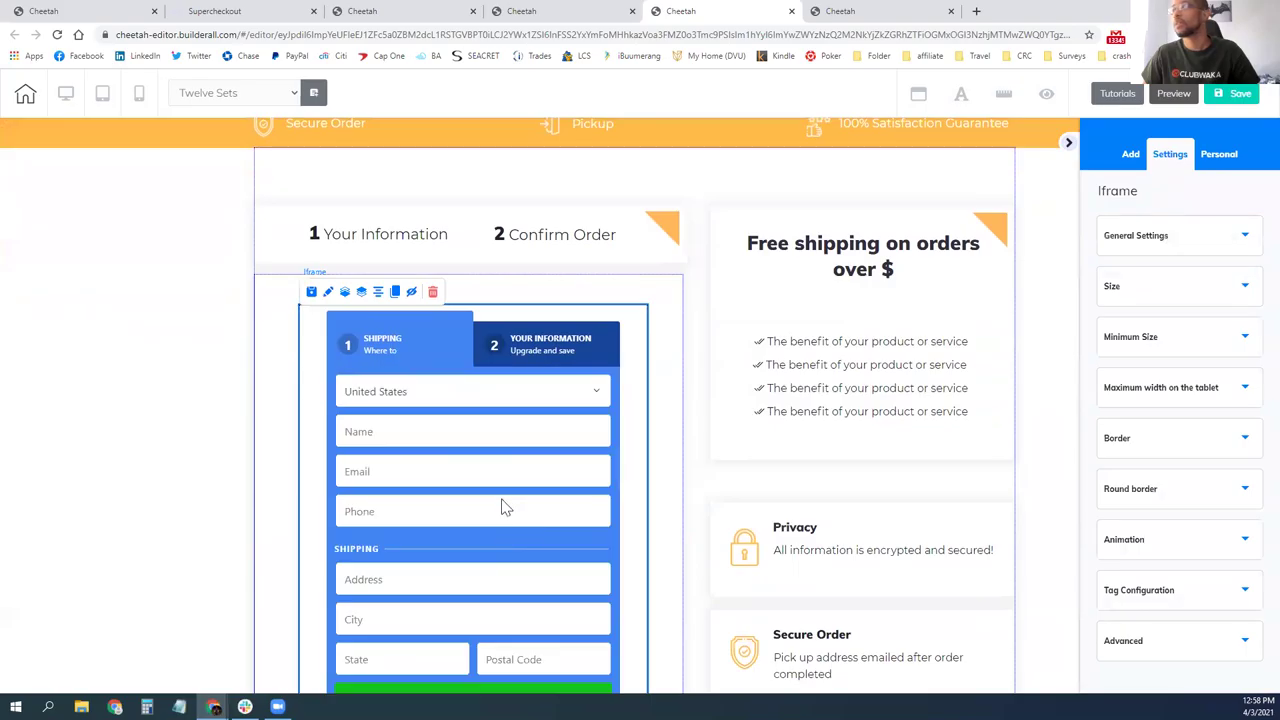
click(1160, 240)
triple_click(1153, 366)
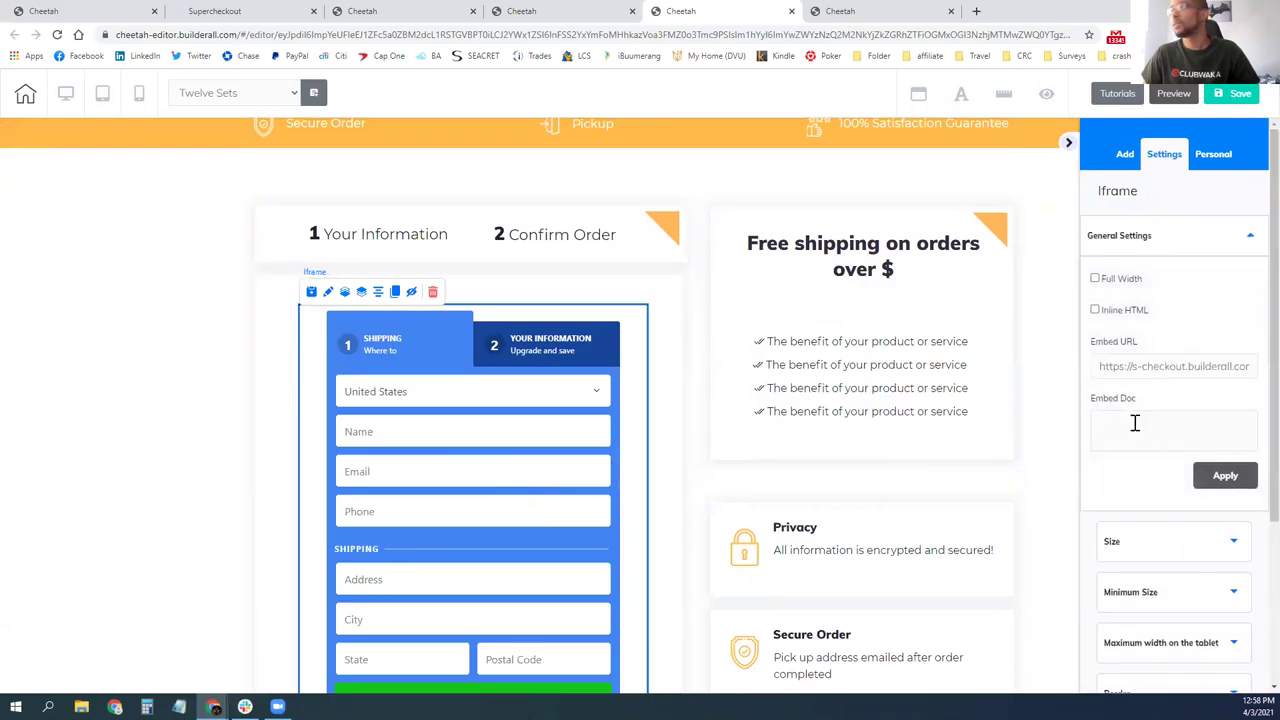
click(1226, 478)
click(1234, 477)
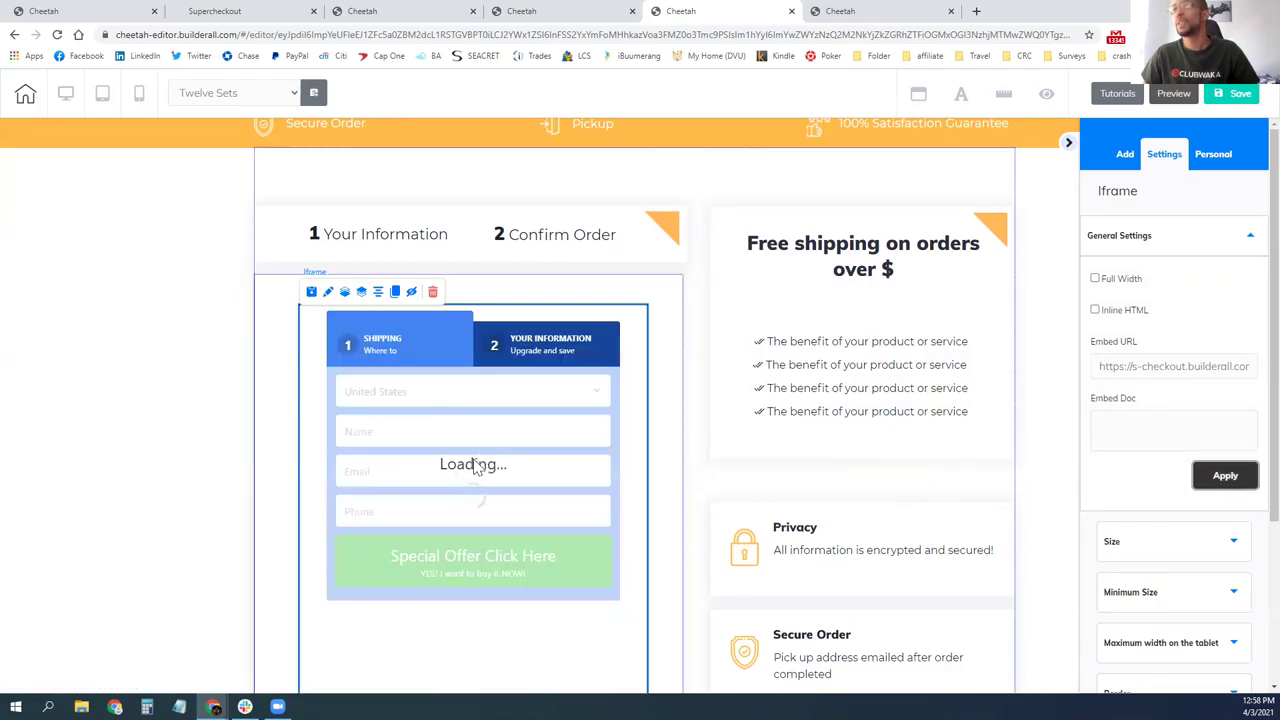
- Switch the editor to the Purses page, saving the changes to the Twelve Sets page
scroll(450, 400, up, 2)
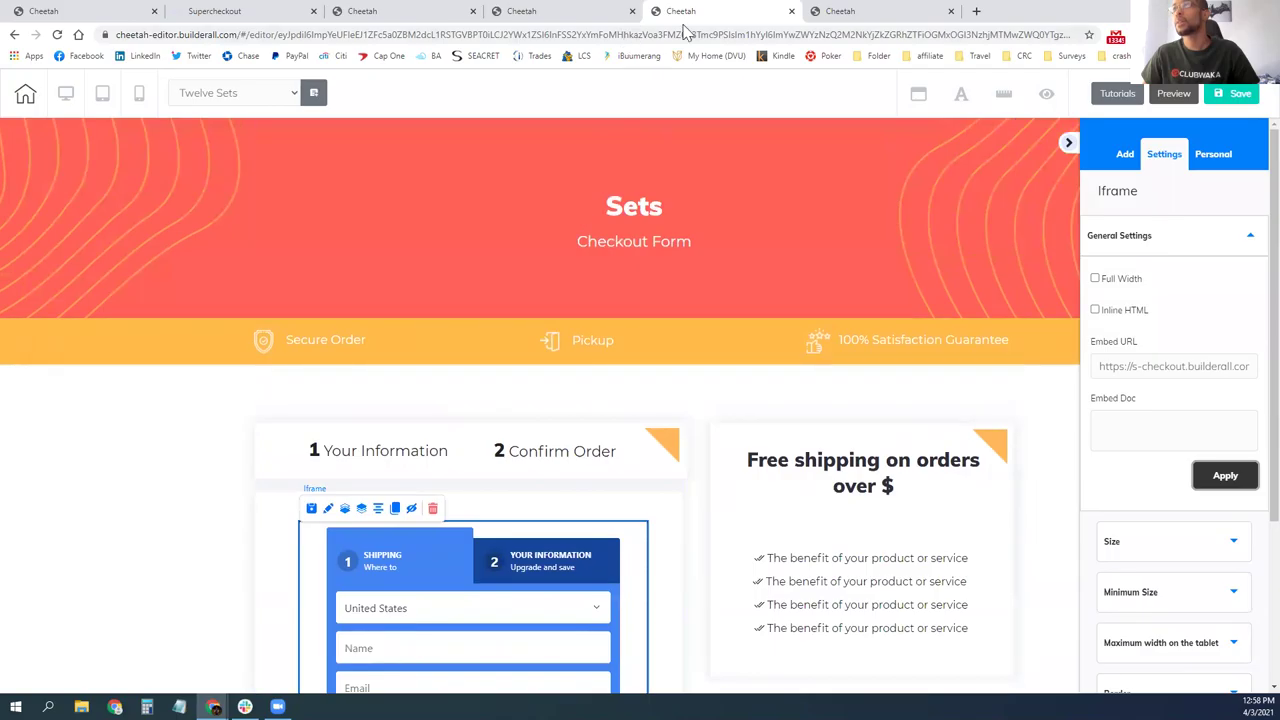
click(230, 94)
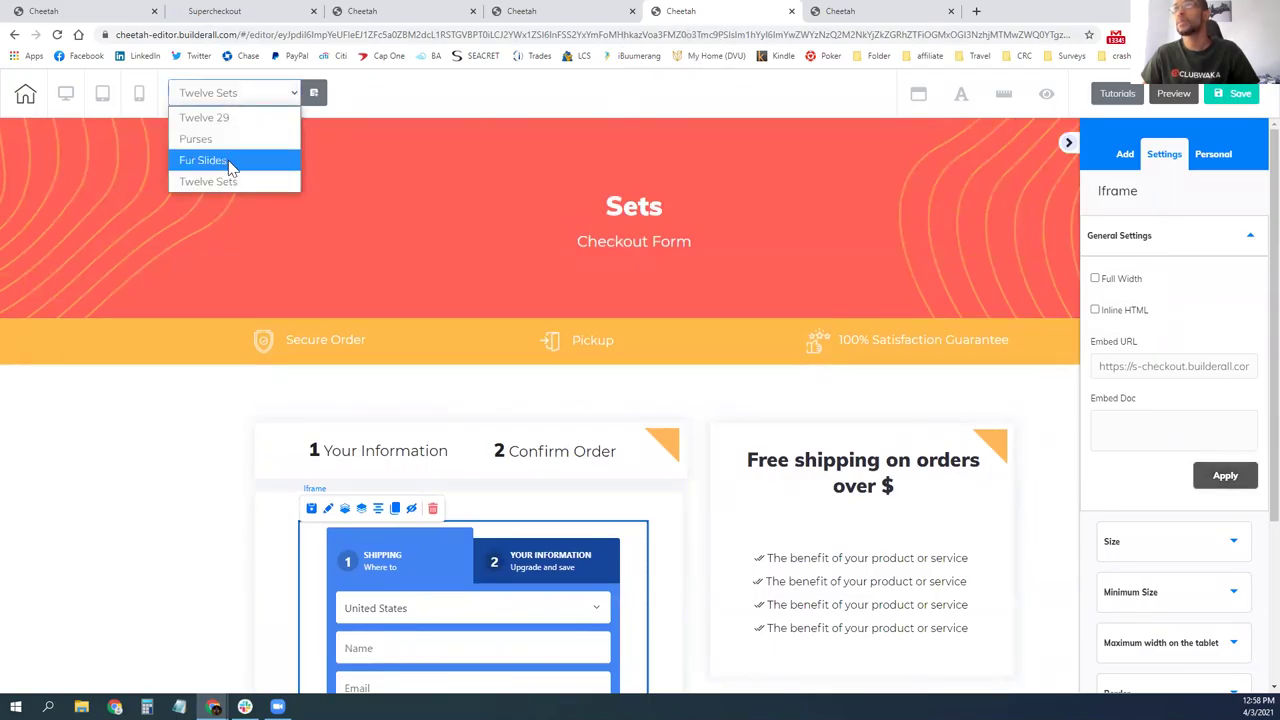
click(225, 145)
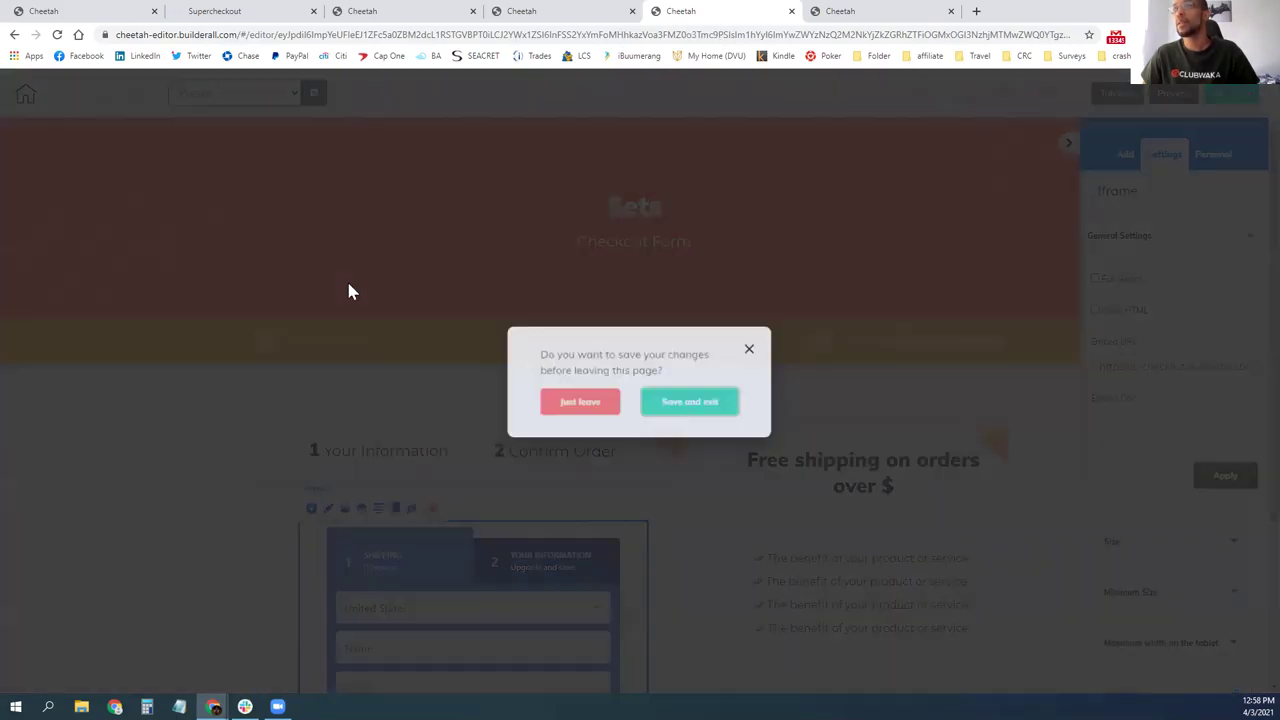
click(677, 406)
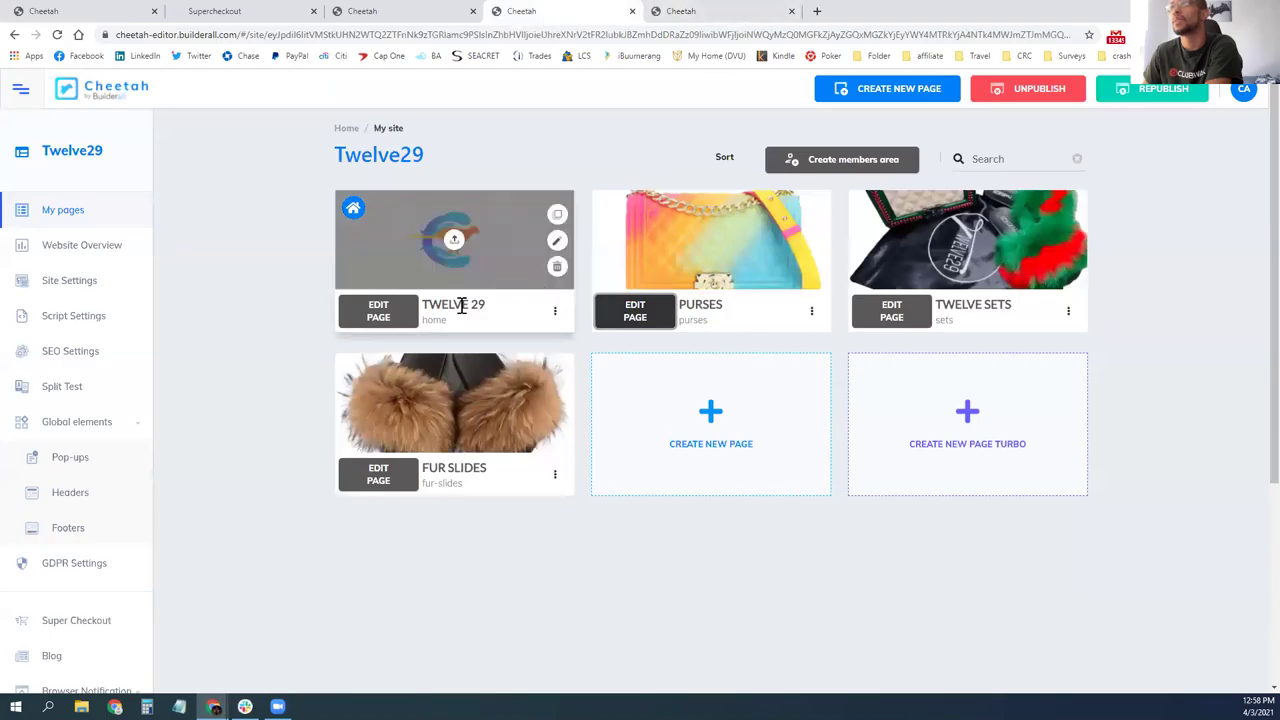
click(384, 17)
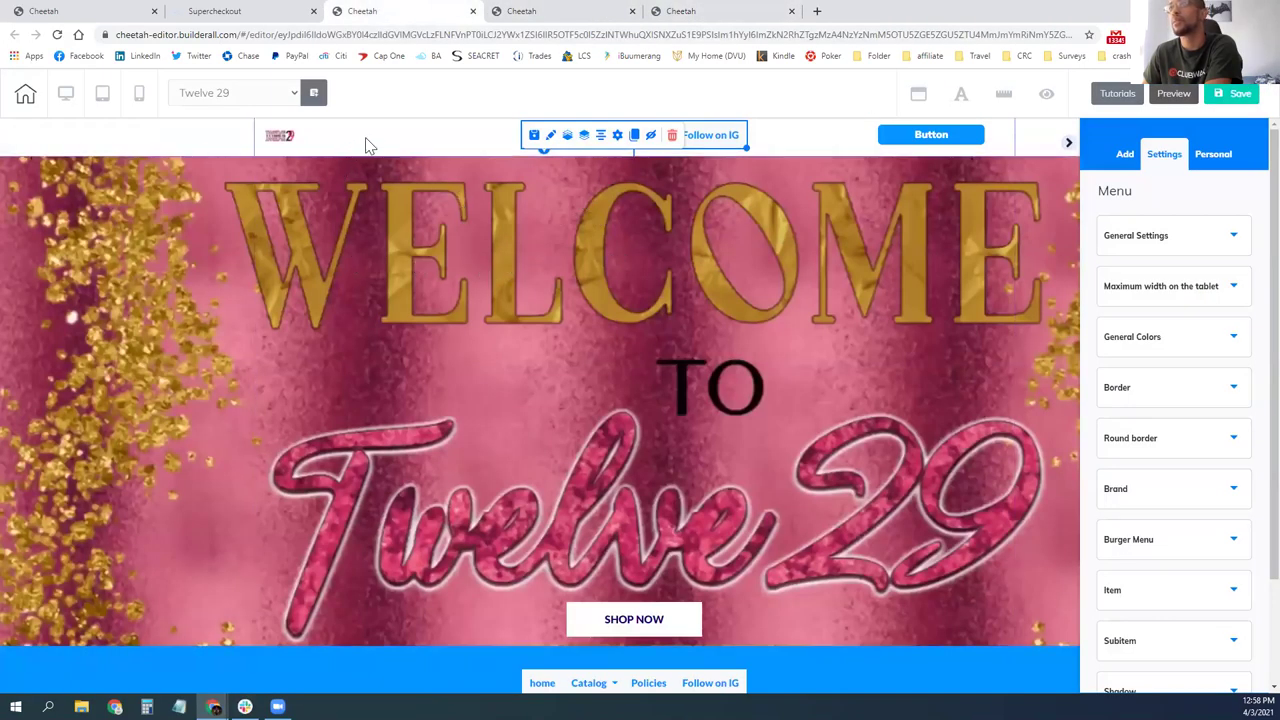
click(390, 337)
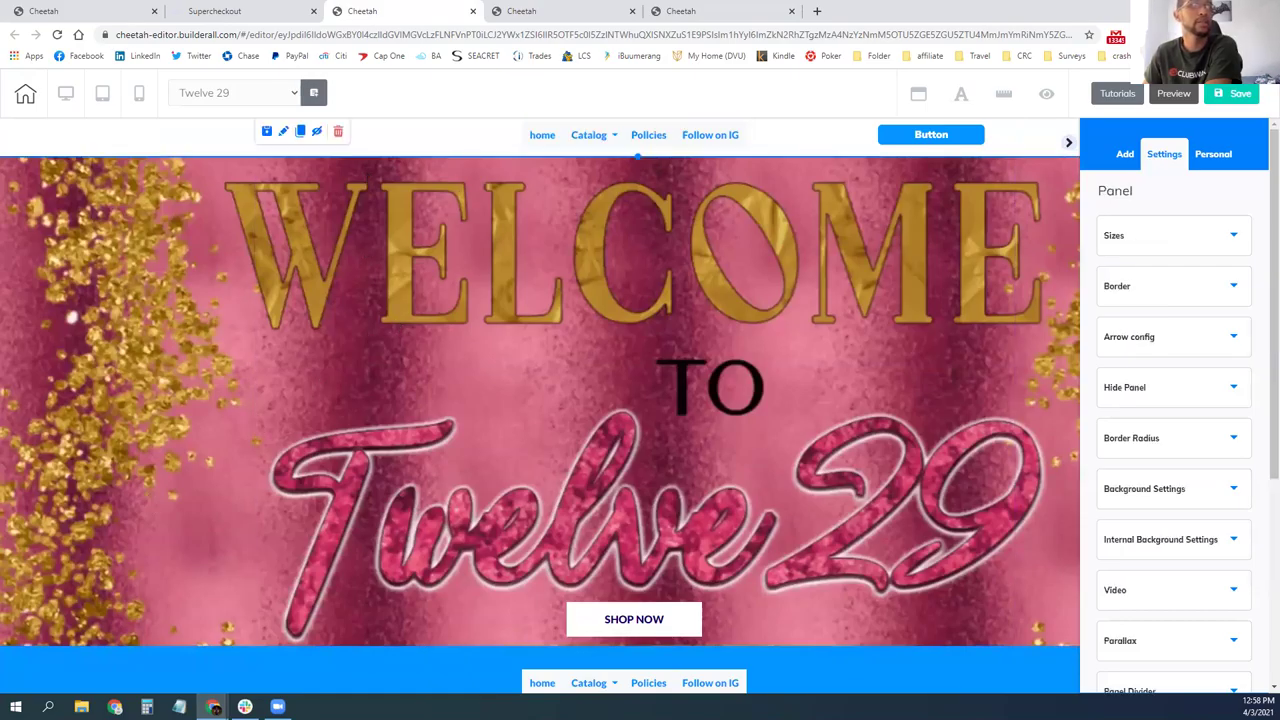
click(530, 11)
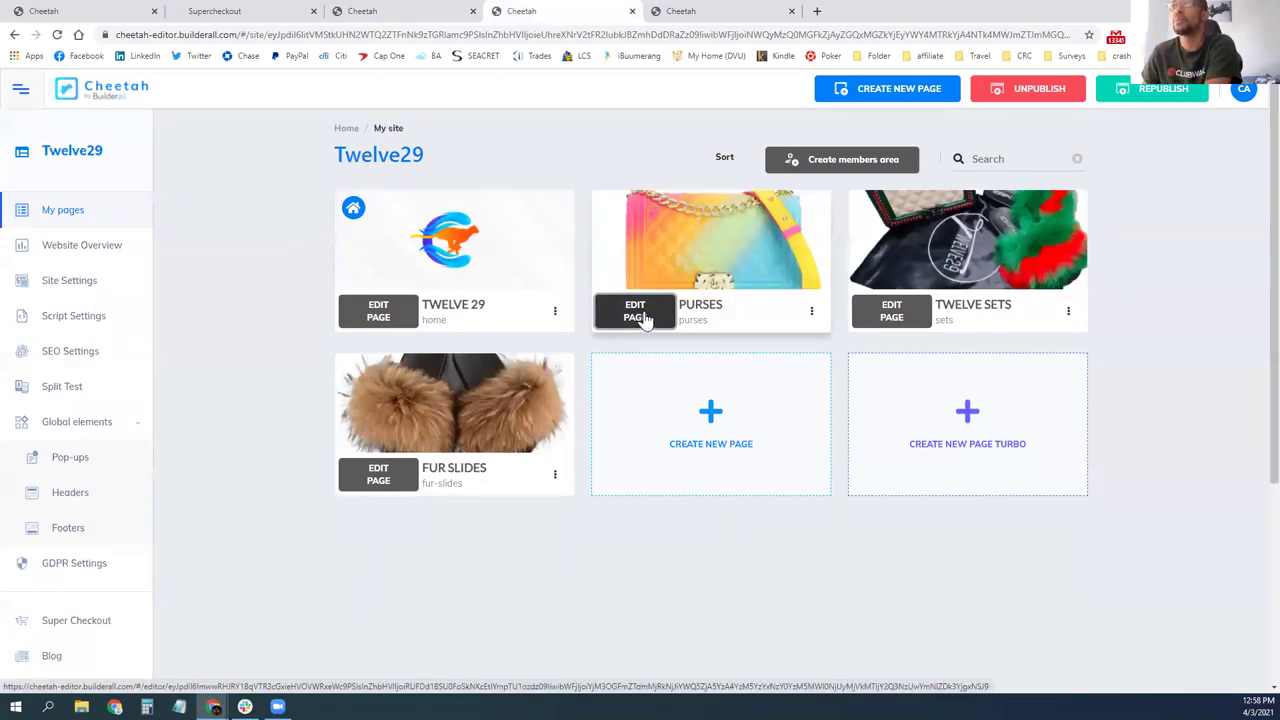
click(398, 12)
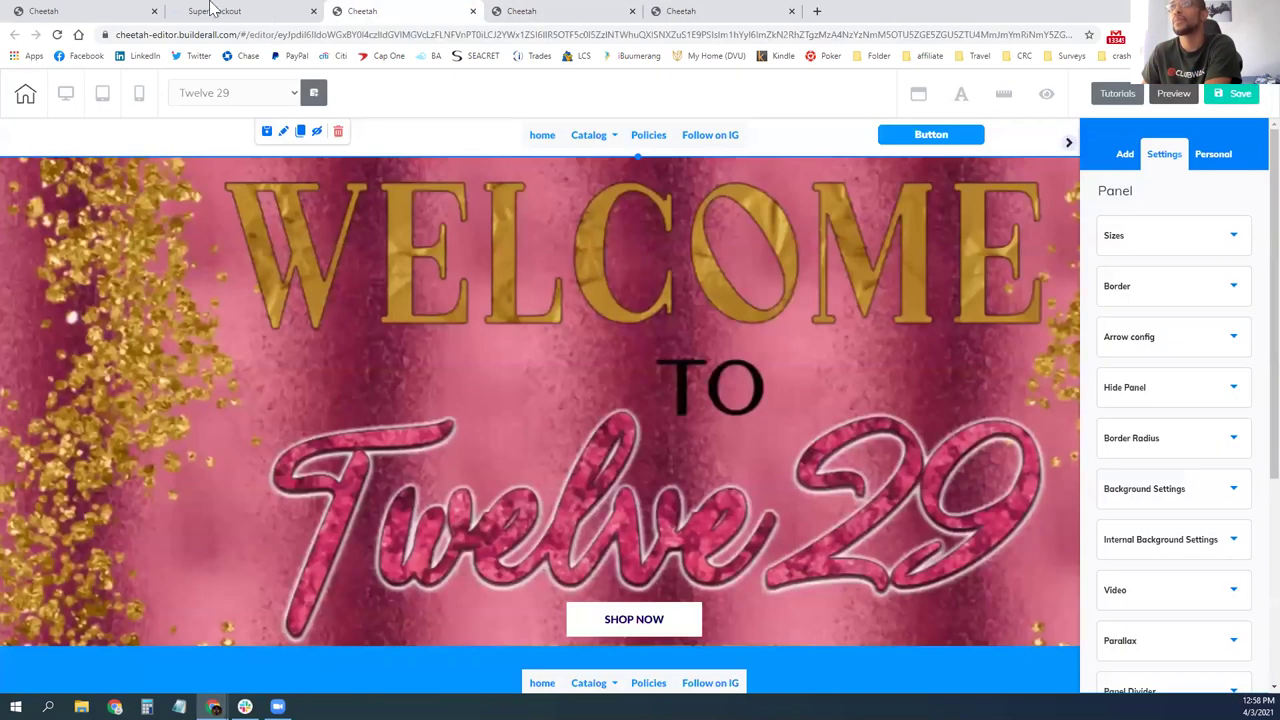
- Switch to Supercheckout, duplicate the Twelve Sets product and open the copy for editing
click(212, 10)
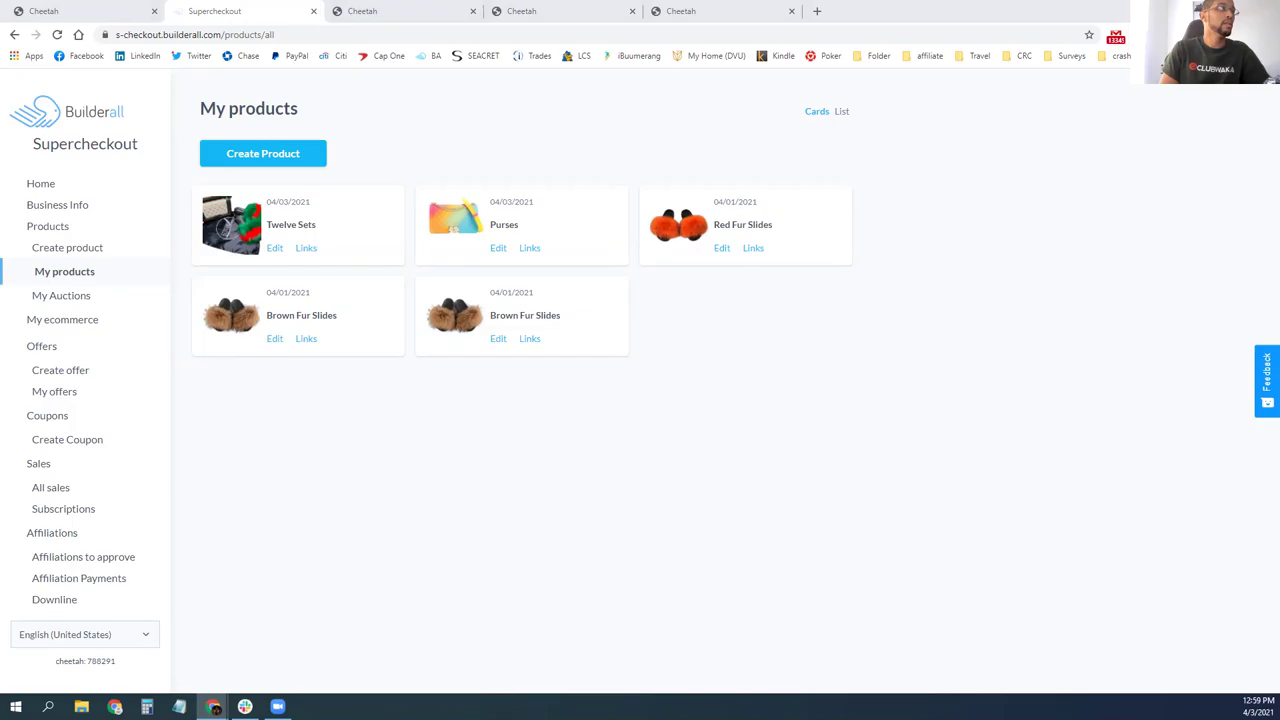
mouse_move(322, 237)
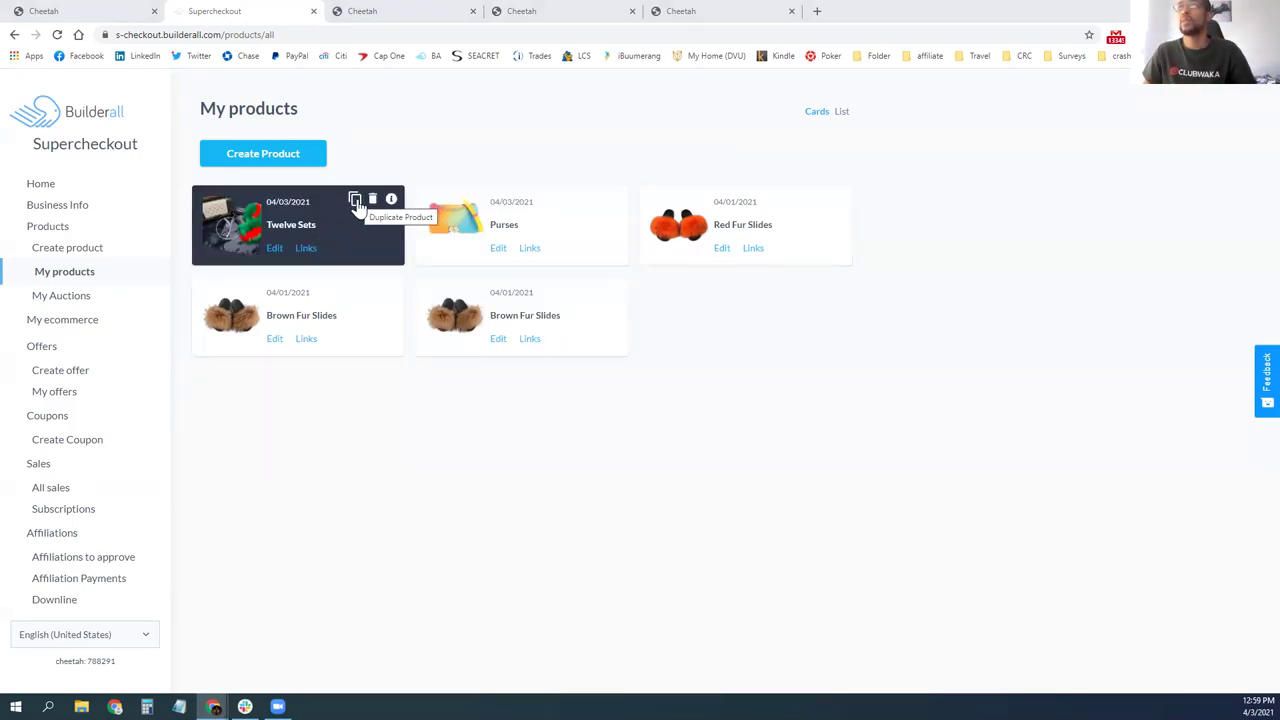
click(356, 202)
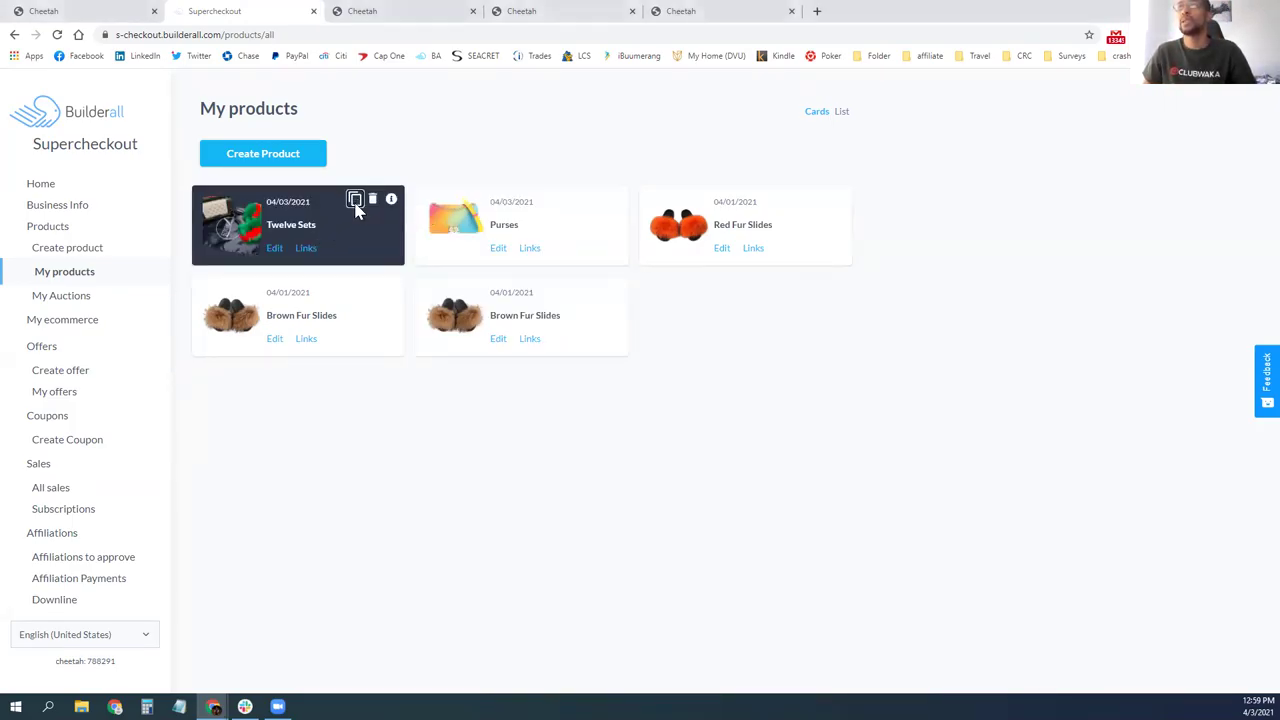
click(275, 249)
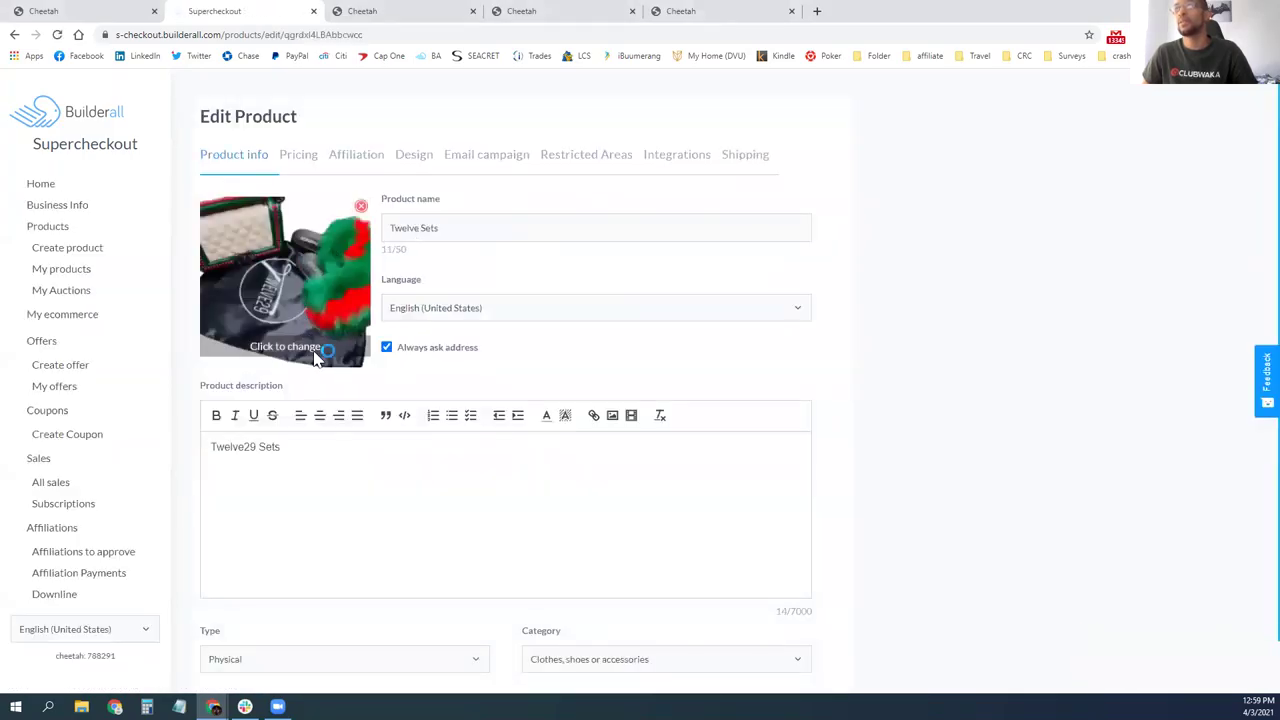
- Replace the product image with the purple set file, enlarging the crop area to the photo's full width around the purse and slides
click(322, 346)
click(168, 116)
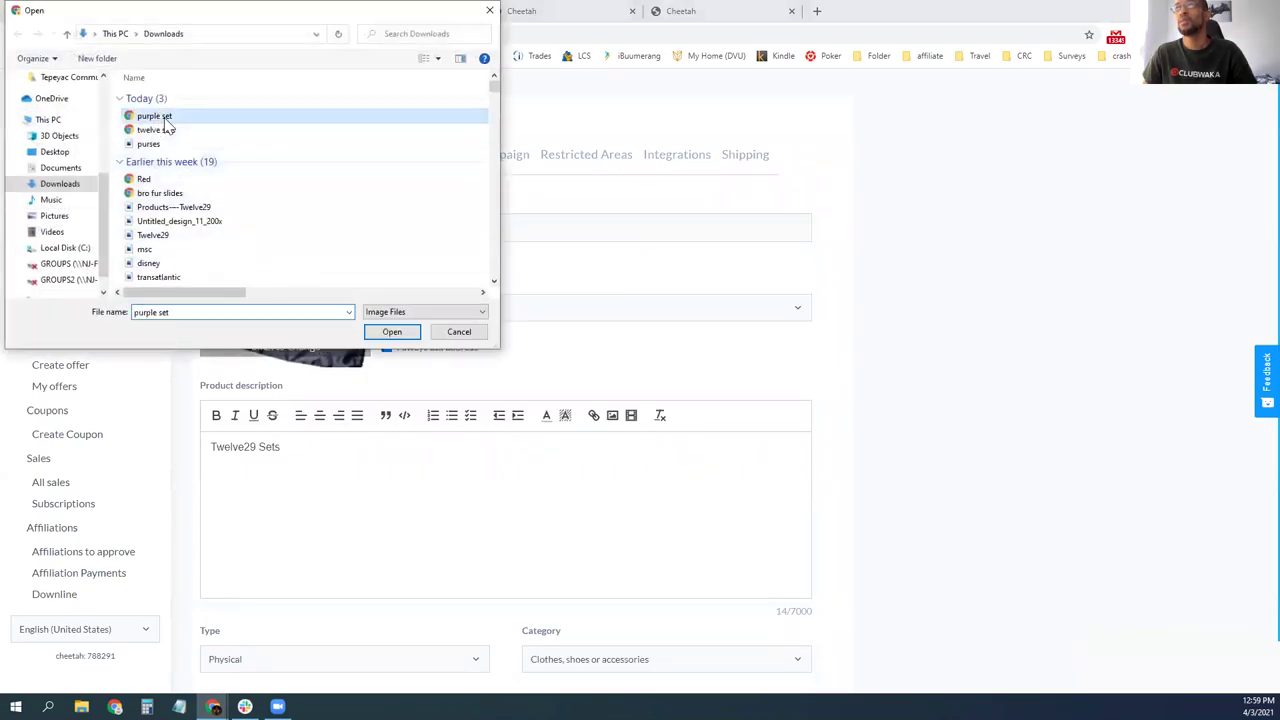
click(408, 332)
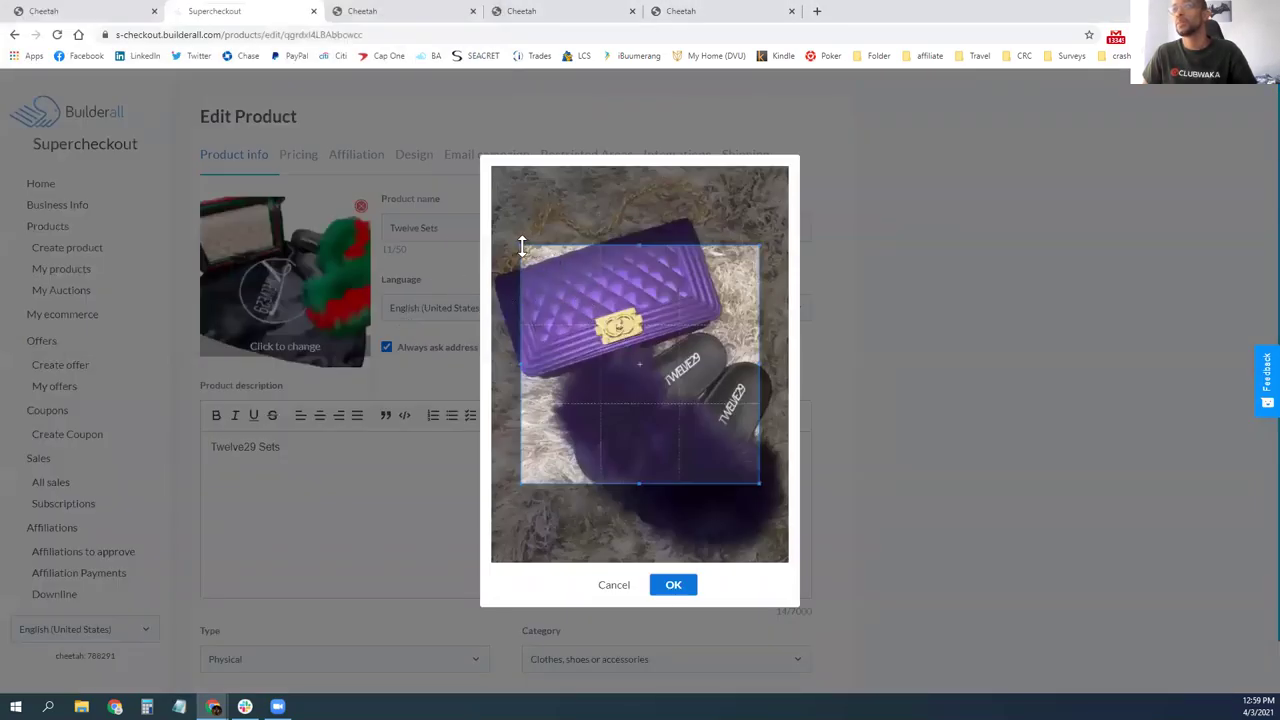
drag(520, 245, 506, 194)
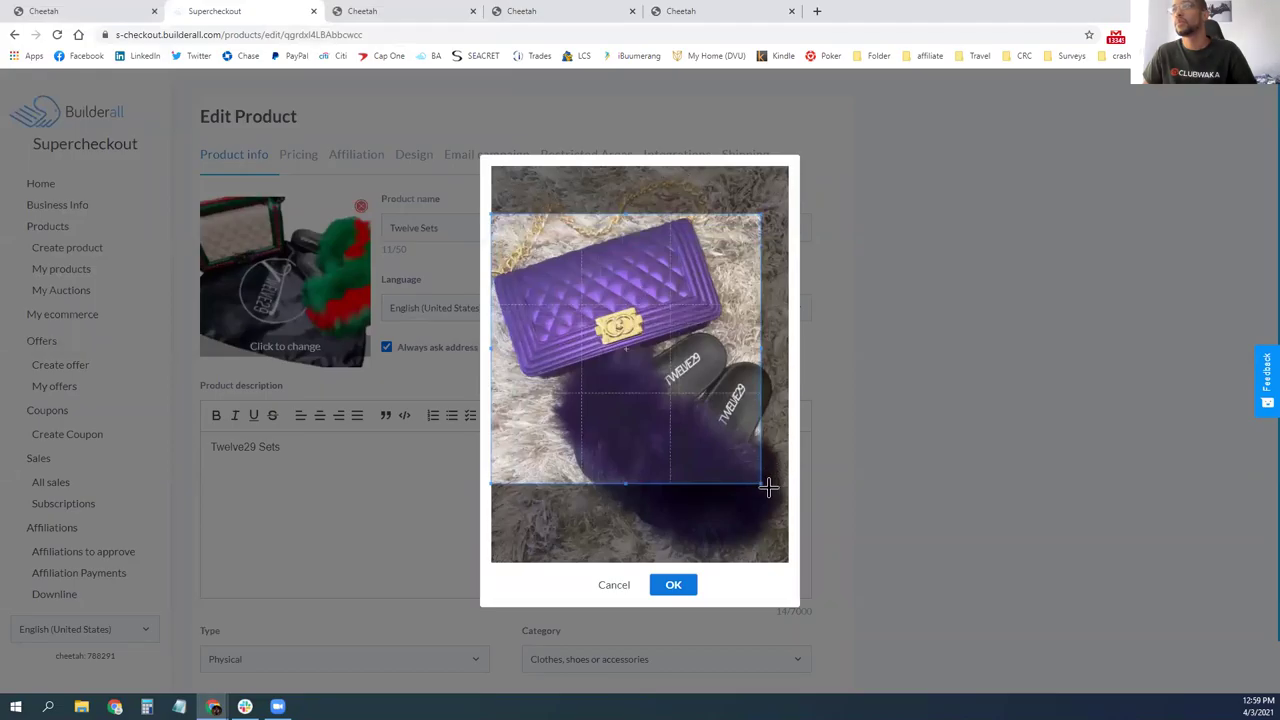
drag(762, 483, 792, 500)
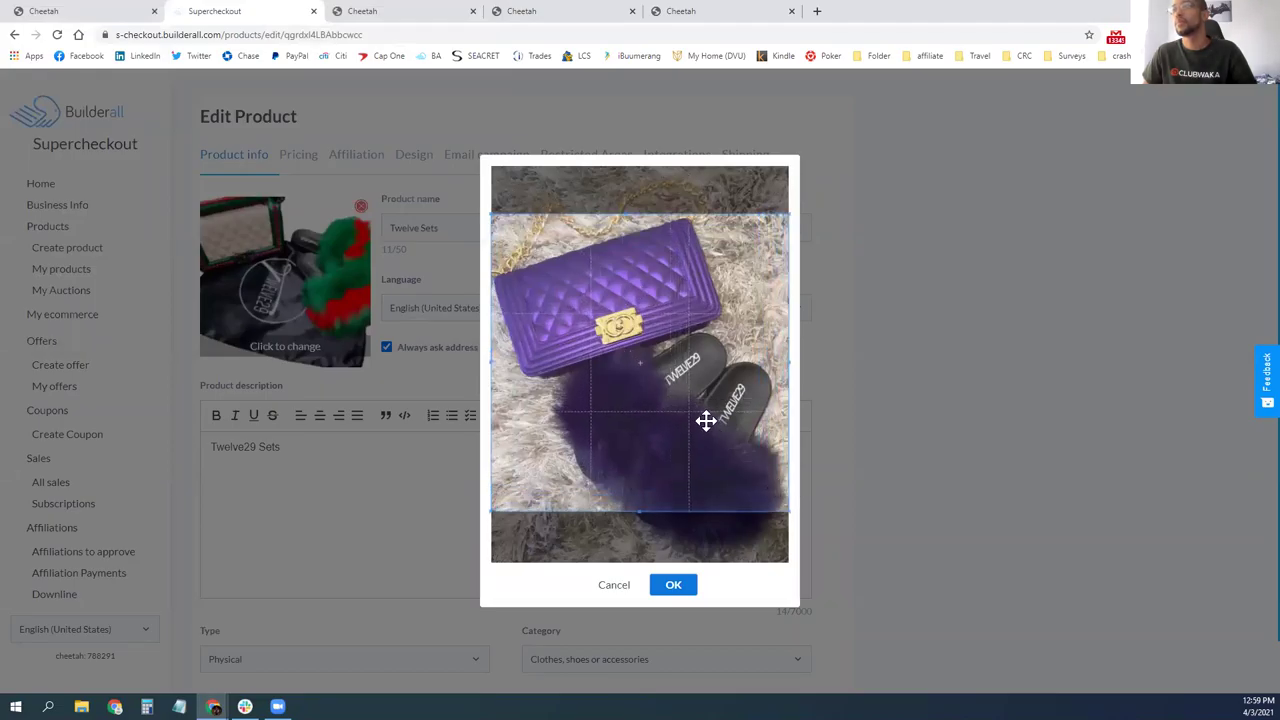
drag(706, 420, 699, 415)
click(676, 587)
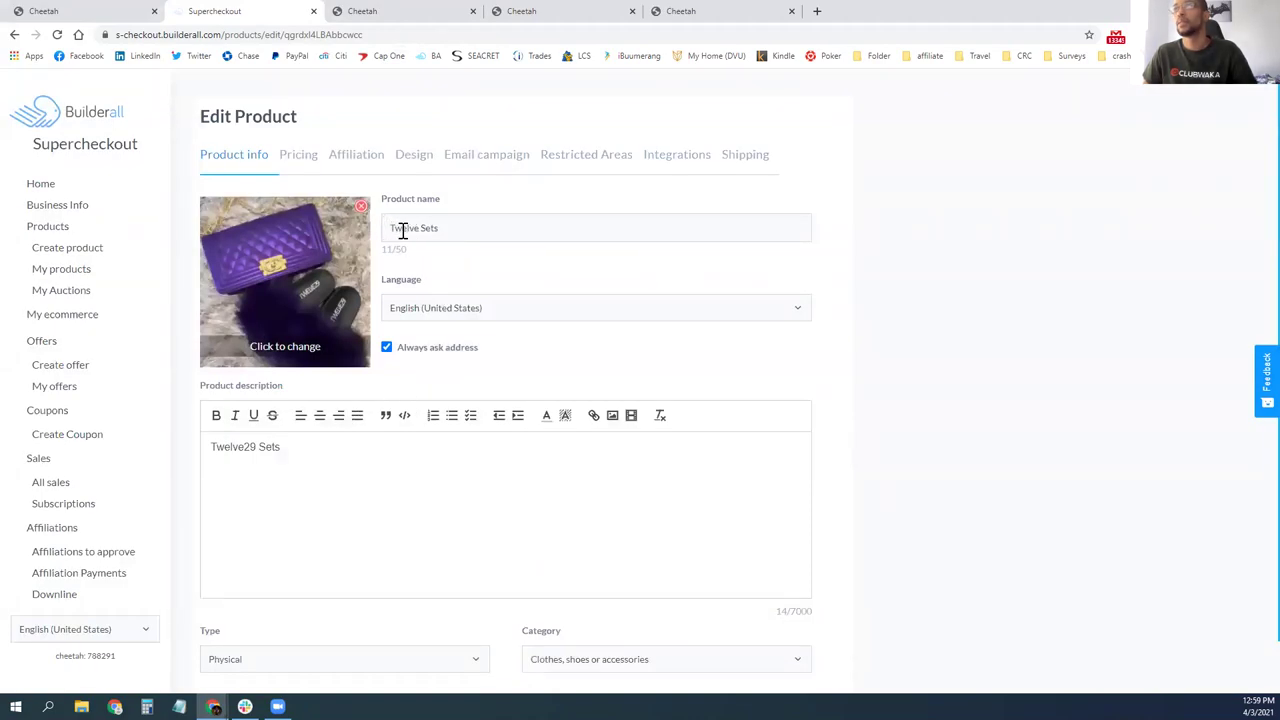
- Rename the duplicated product as Purple Twelve Set and continue to its pricing settings
click(444, 230)
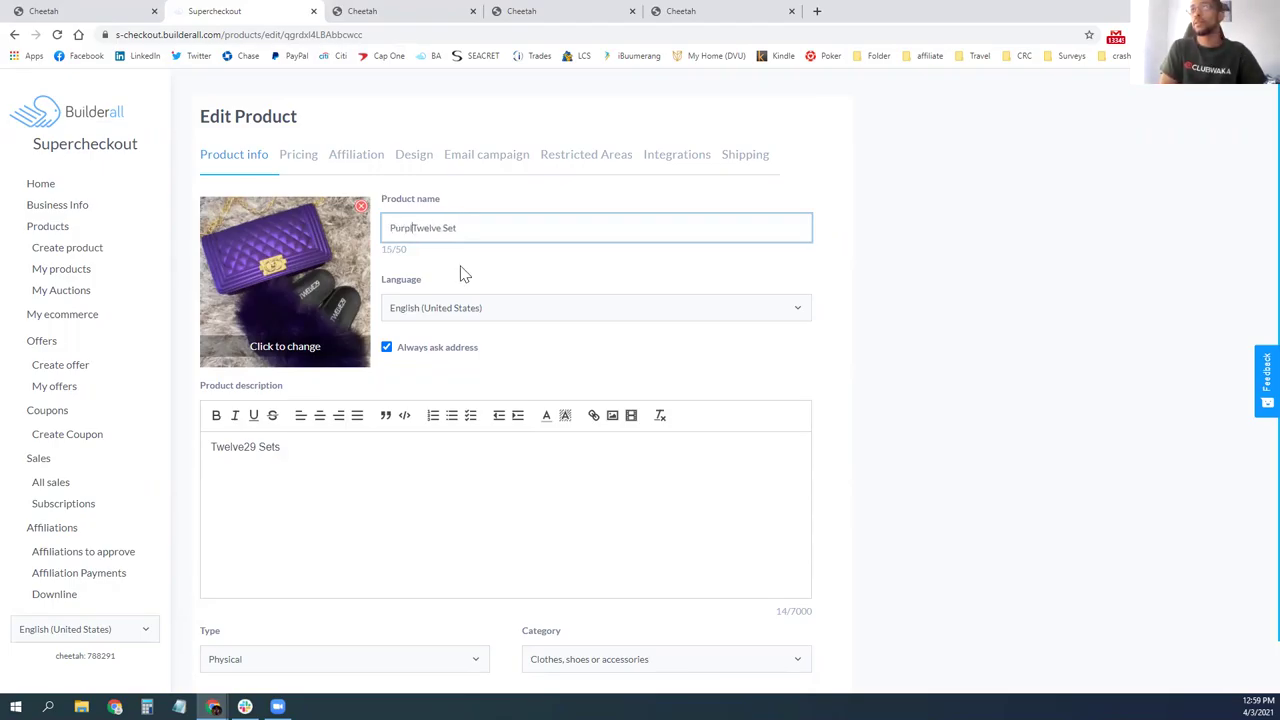
scroll(400, 405, down, 1)
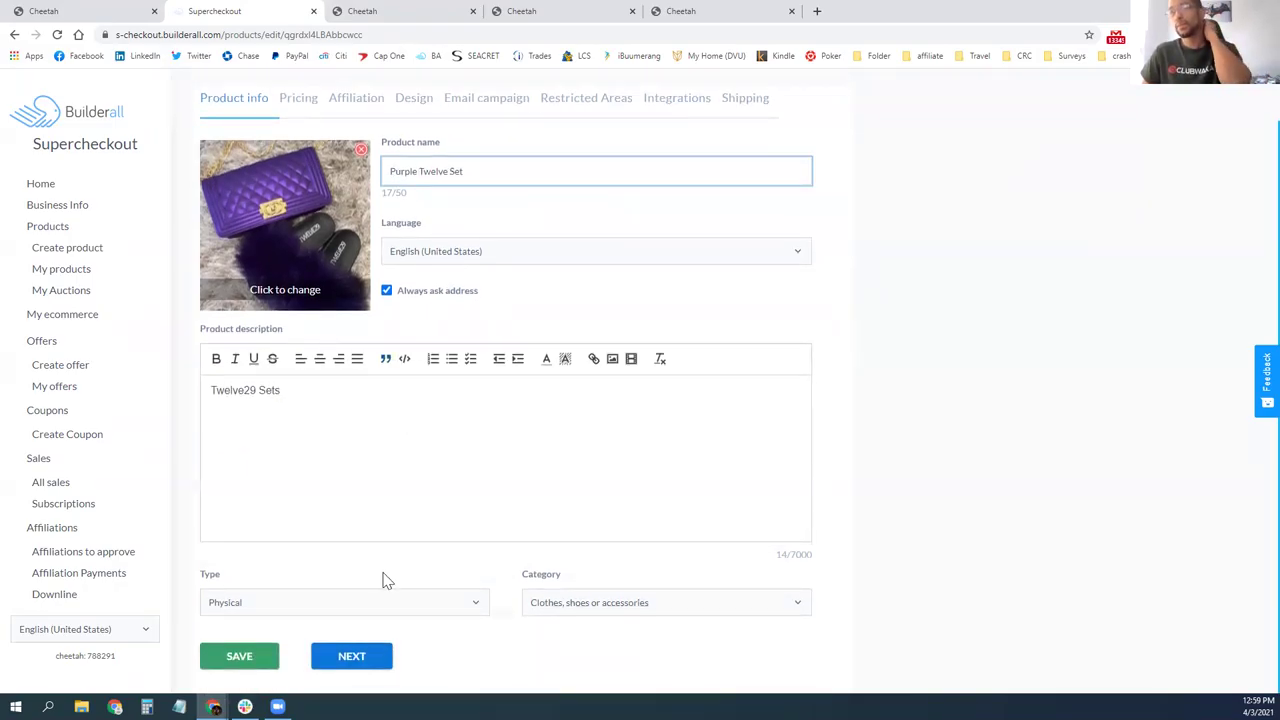
click(365, 660)
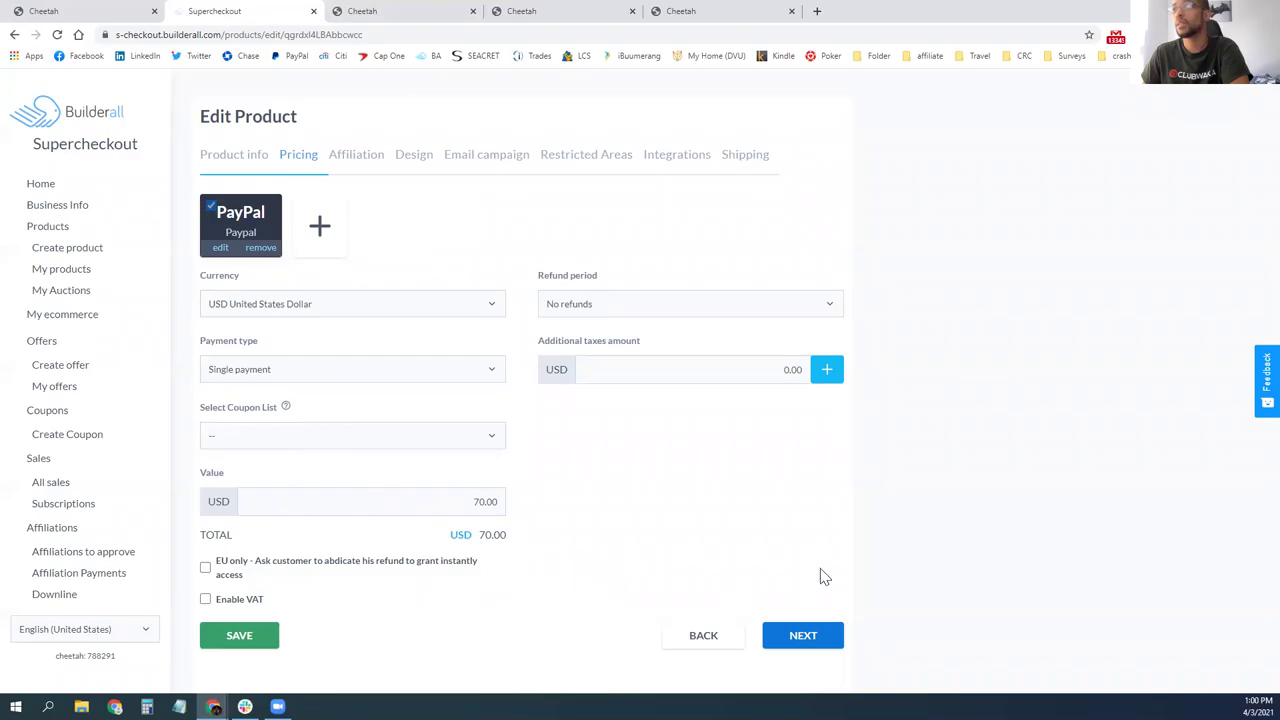
- Add an additional tax named Tax with the percentage type to the product's pricing and continue
click(828, 371)
click(322, 416)
click(369, 386)
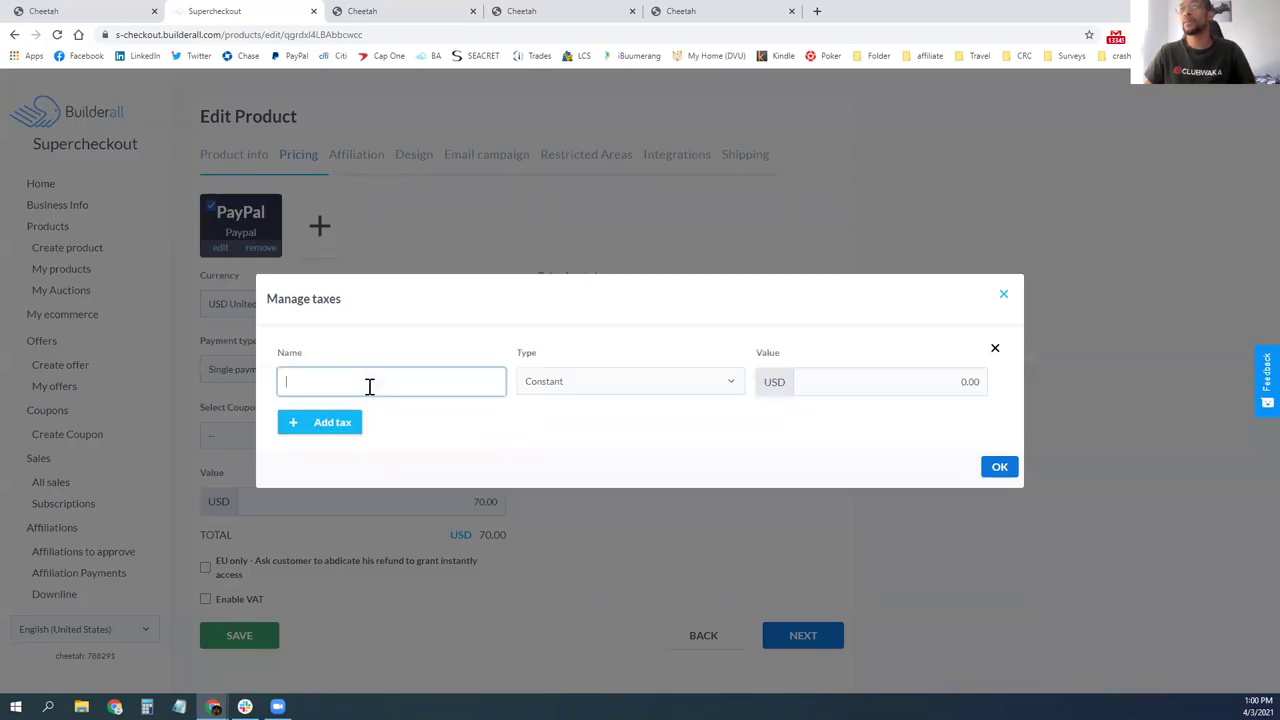
click(605, 390)
click(614, 407)
click(840, 382)
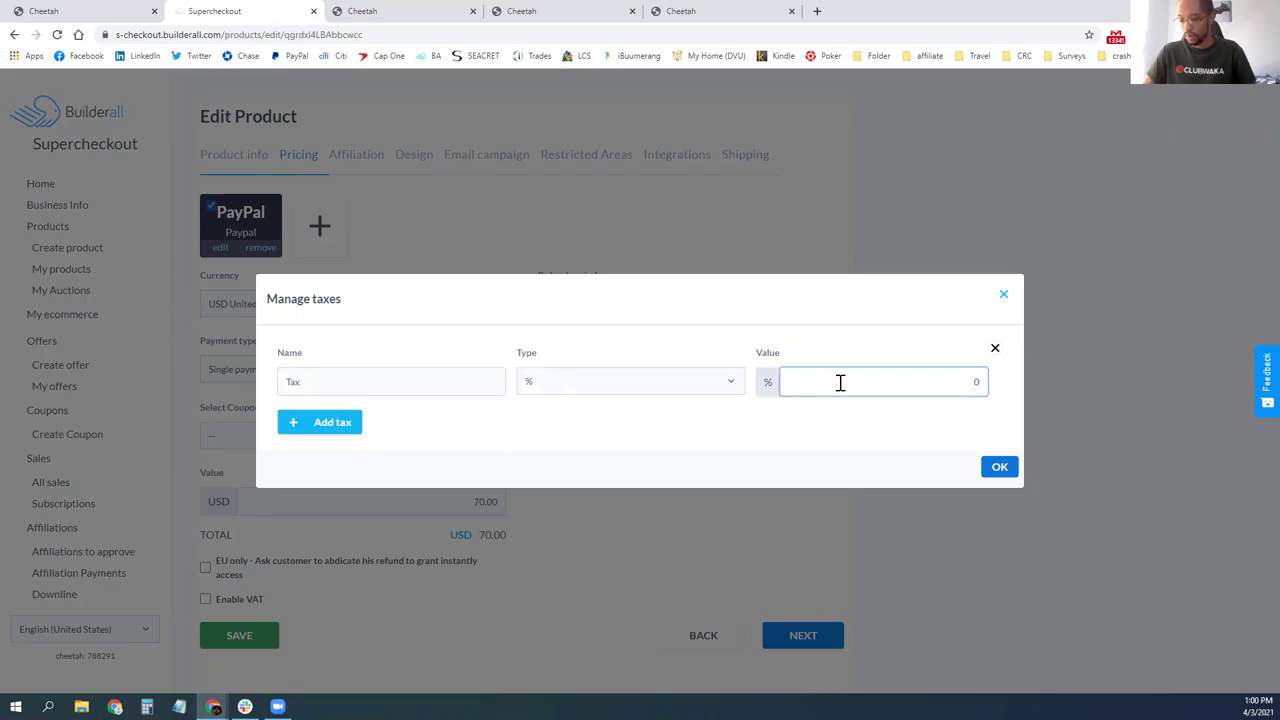
click(1010, 478)
click(801, 640)
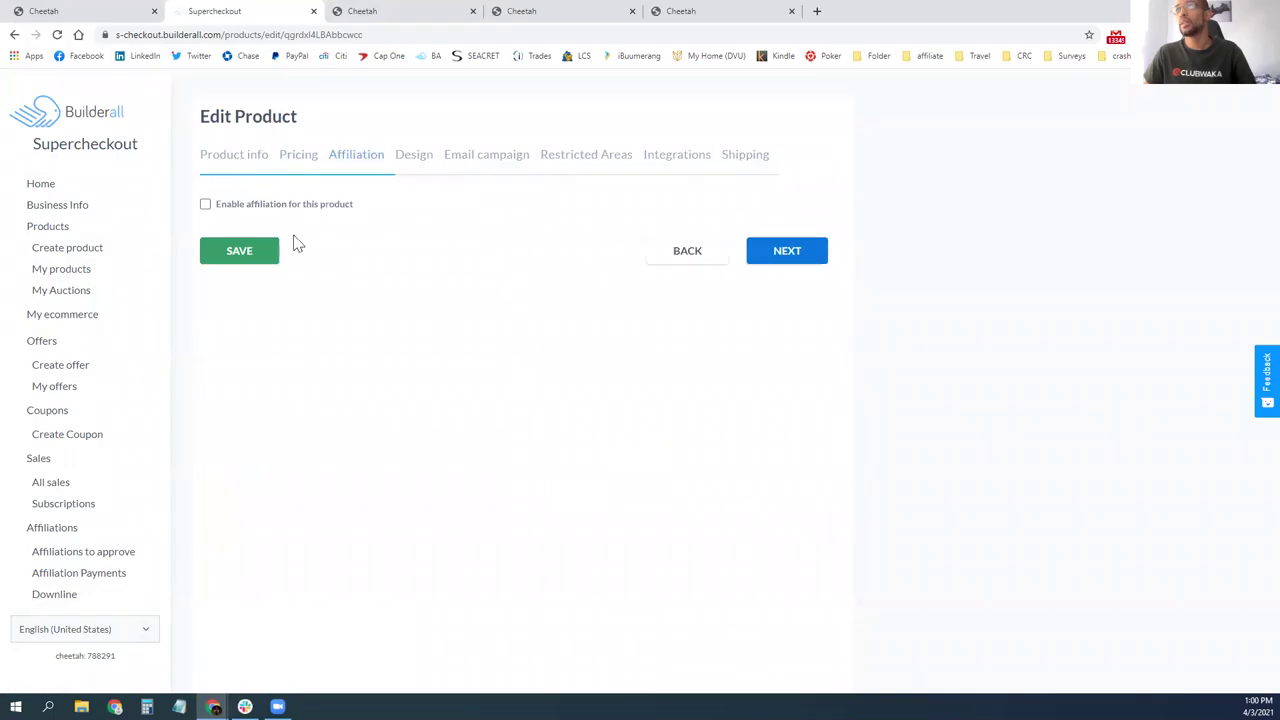
- Keep the copied affiliation, design, email campaign, restricted area, integration and shipping settings, and save the Purple Twelve Set product
click(795, 258)
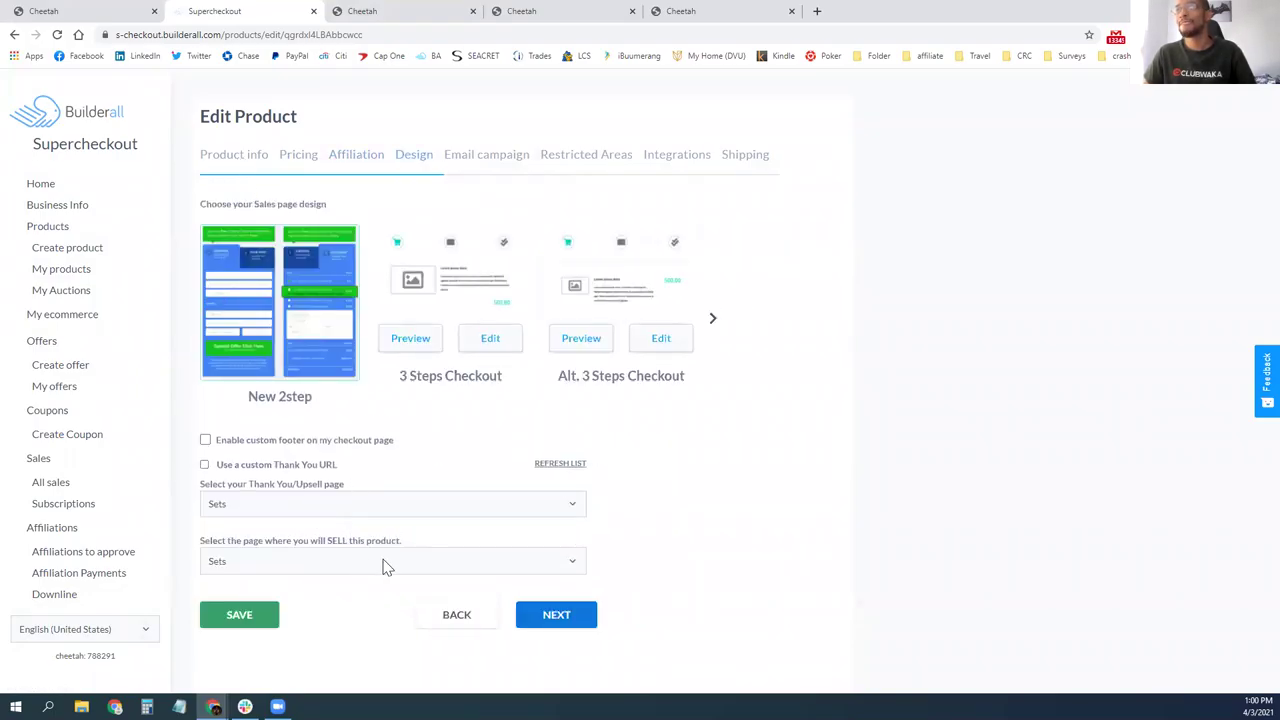
click(527, 618)
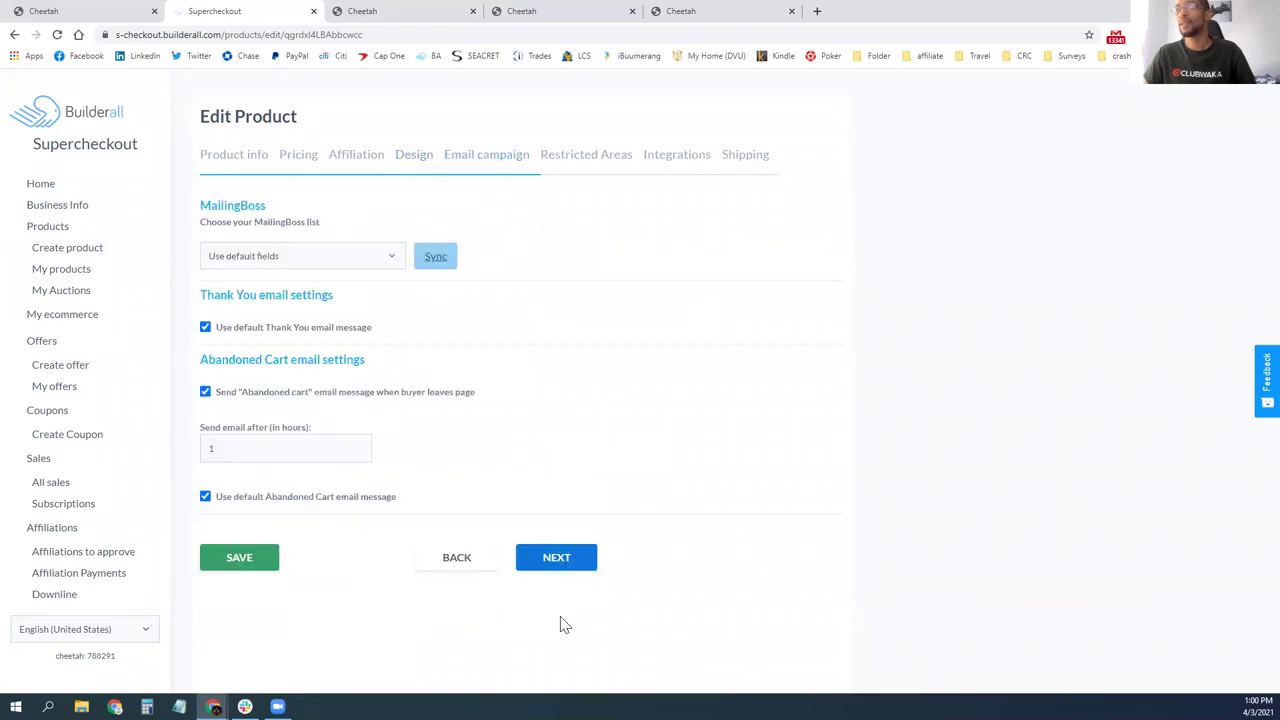
click(567, 561)
click(514, 341)
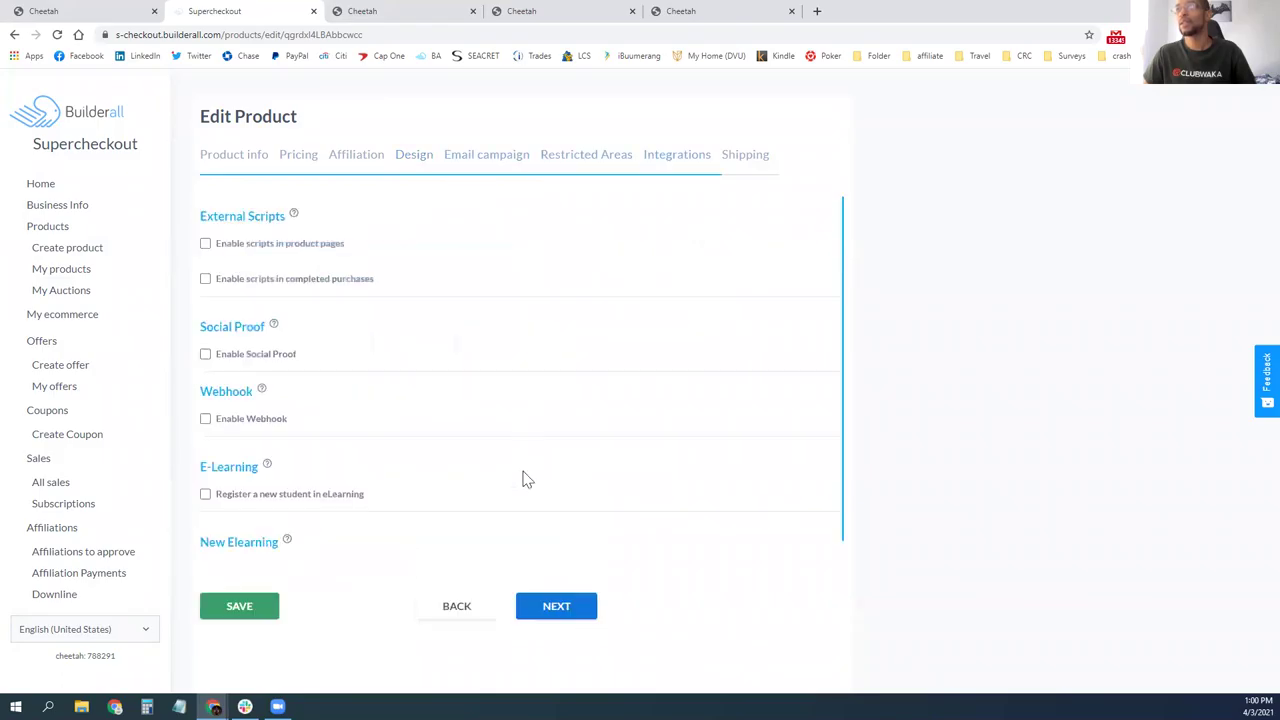
click(584, 607)
click(262, 320)
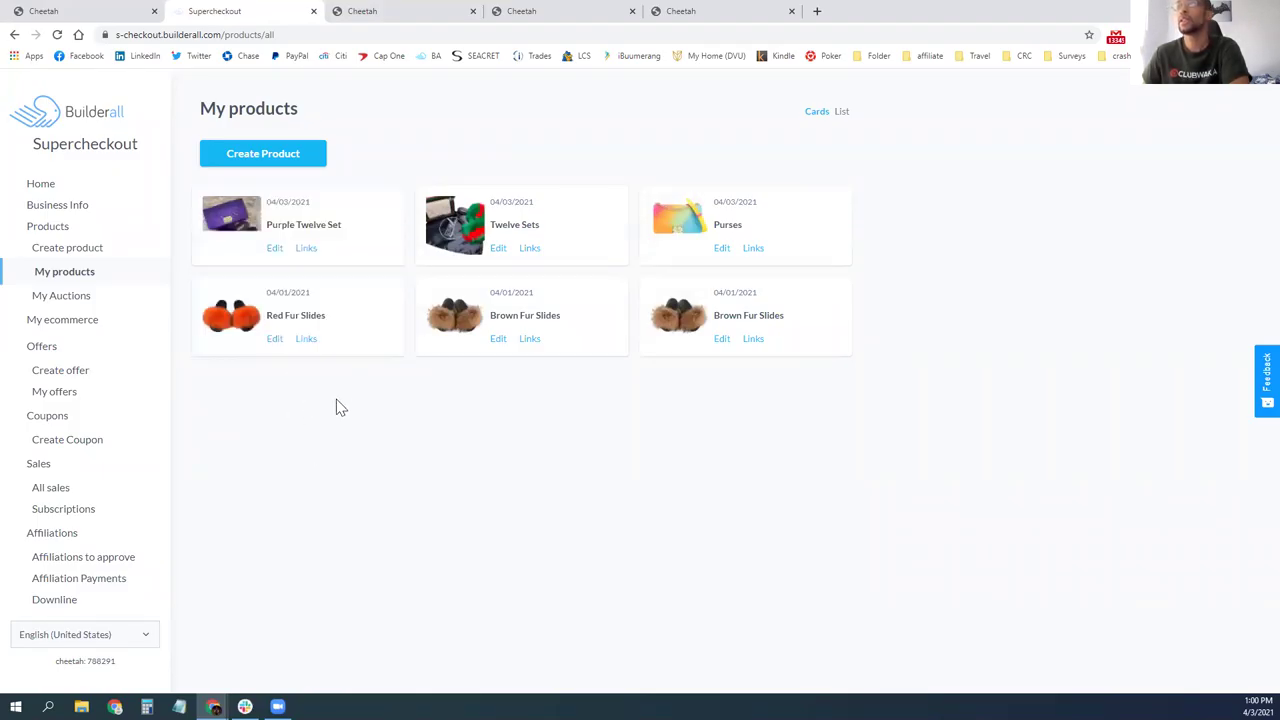
- Open the Purses page for editing from the Twelve29 site in Cheetah and examine its checkout form
click(525, 11)
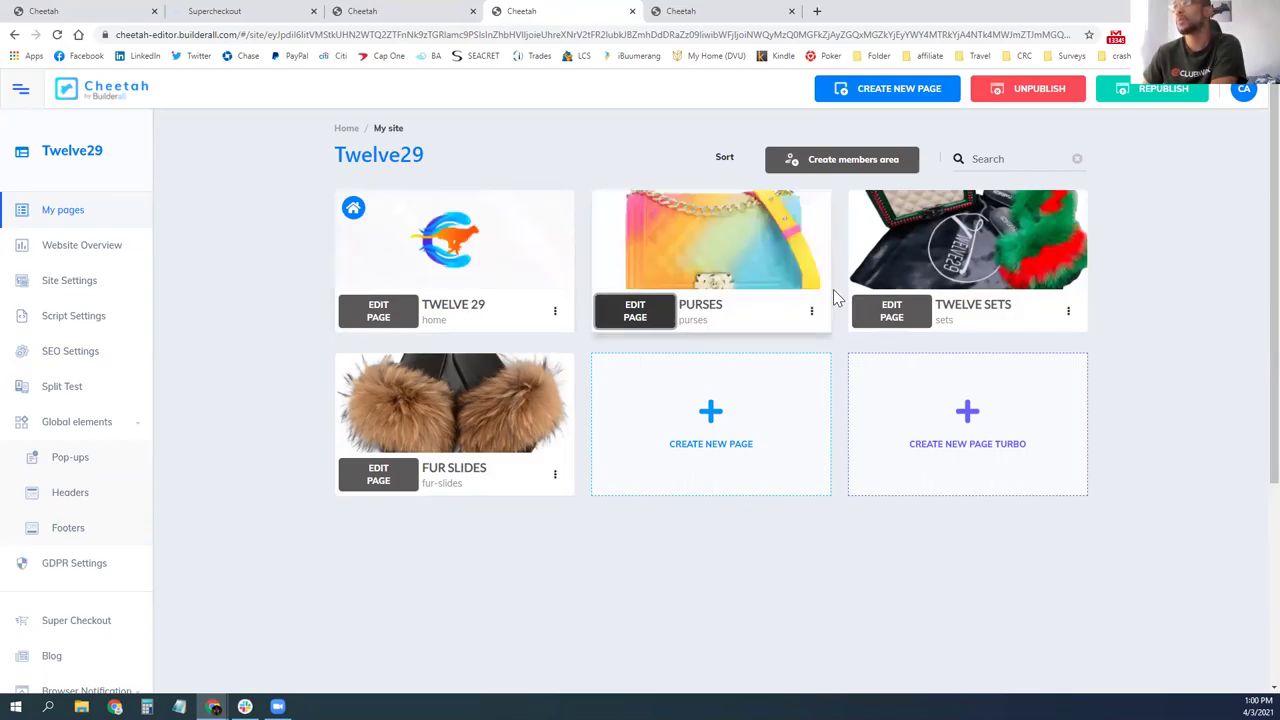
click(422, 12)
scroll(520, 321, down, 1)
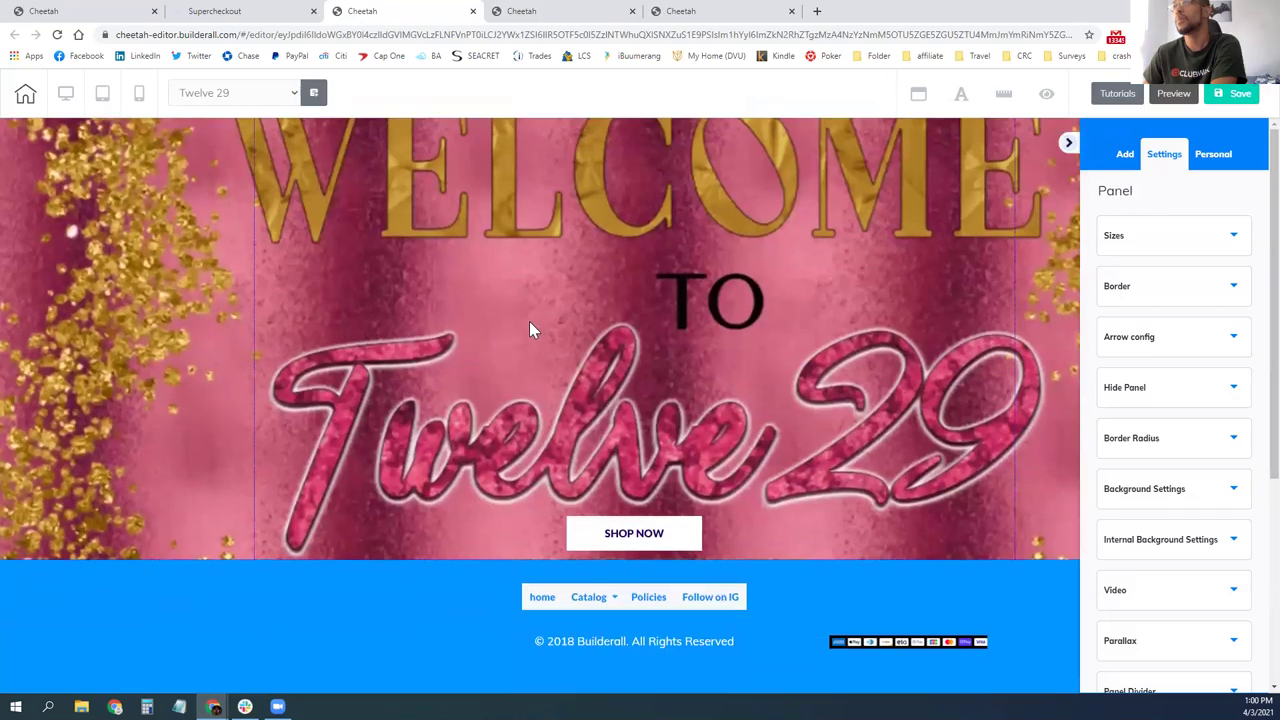
click(598, 11)
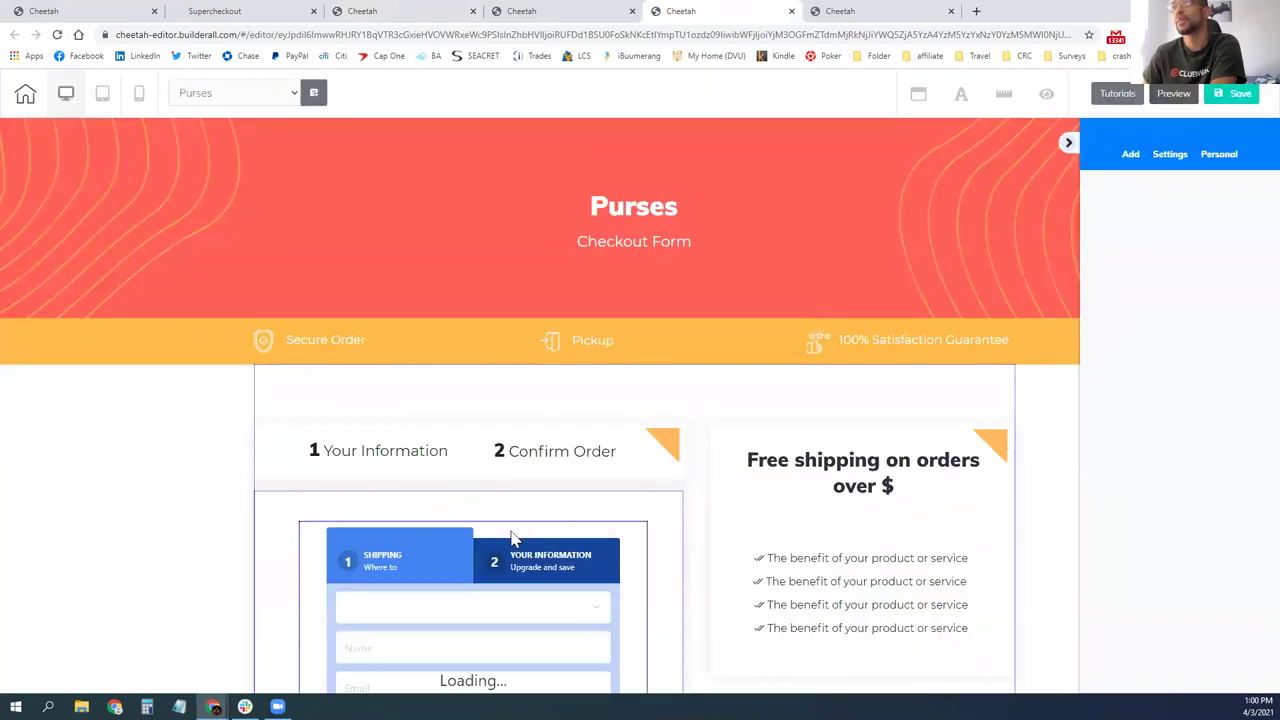
scroll(508, 487, down, 2)
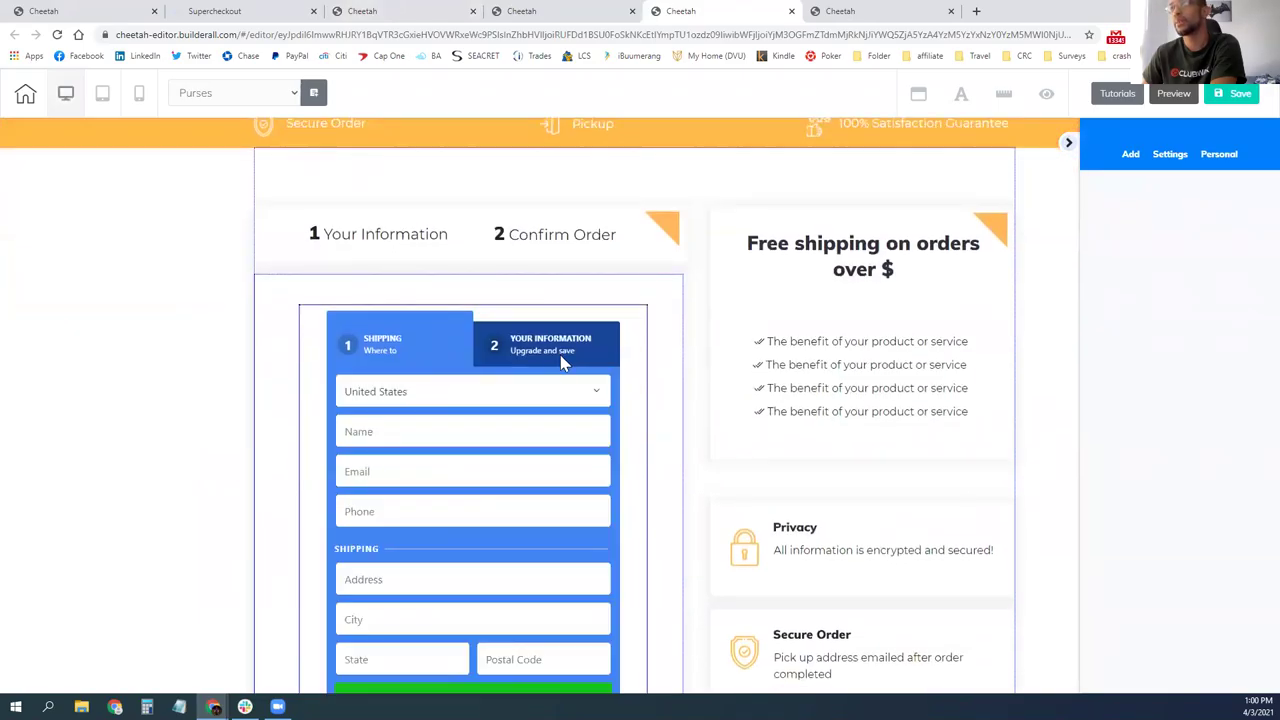
- Return to Supercheckout and look through the existing offers and coupons
click(530, 11)
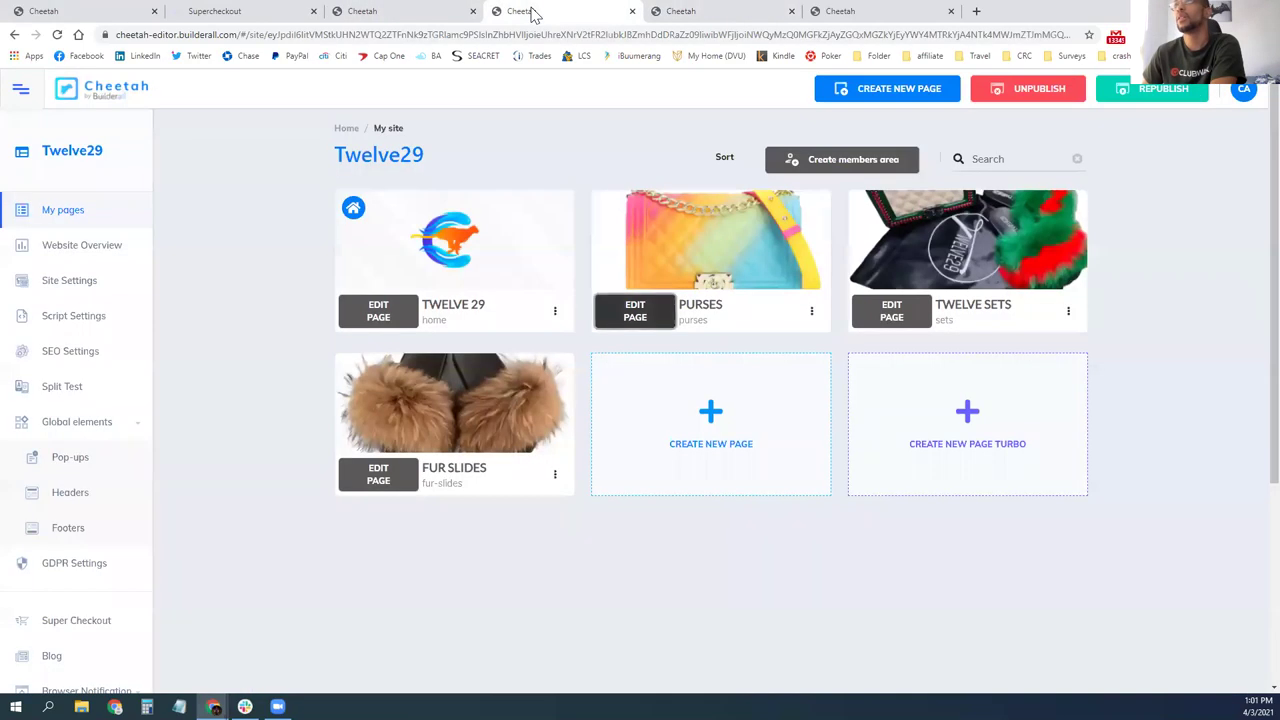
click(415, 11)
click(237, 11)
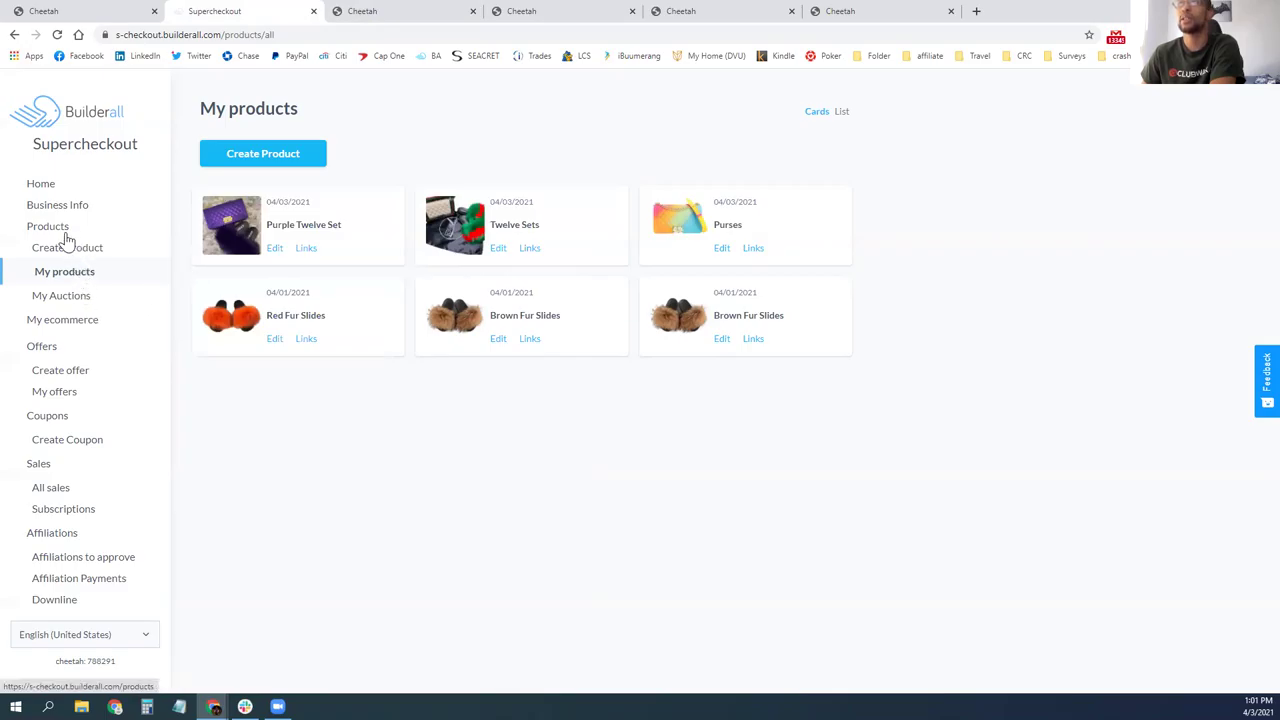
click(52, 393)
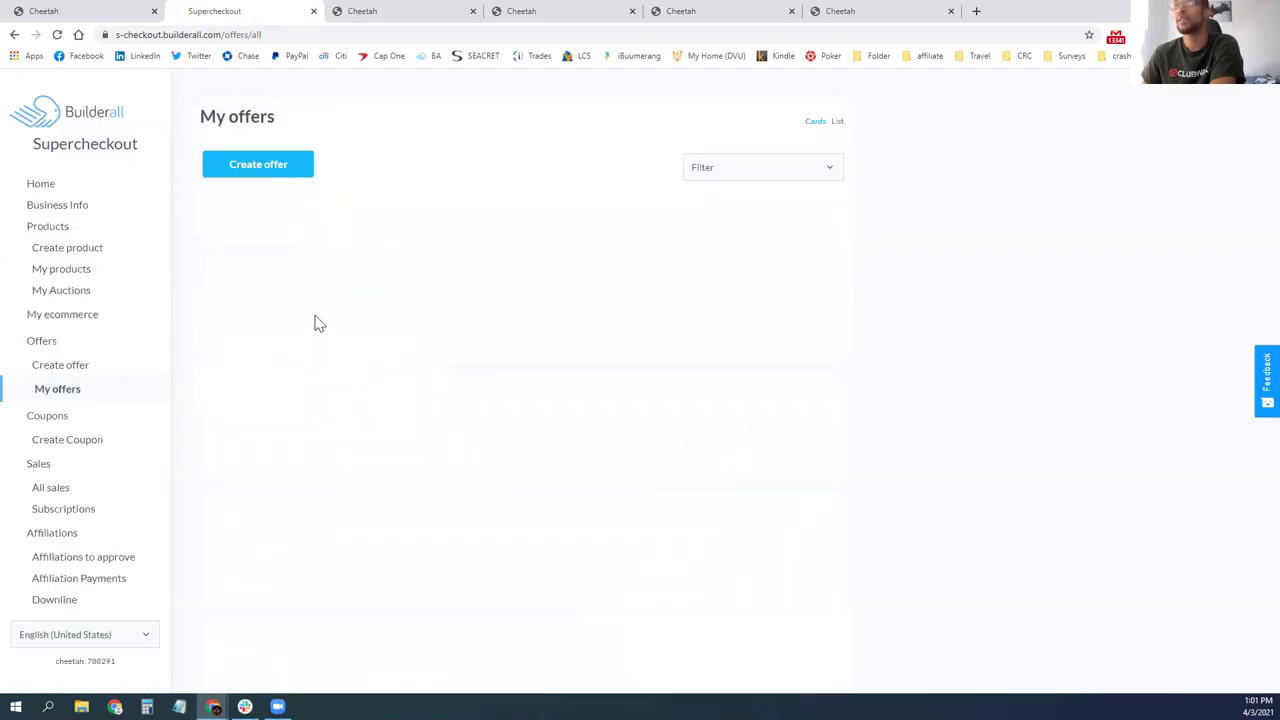
click(60, 418)
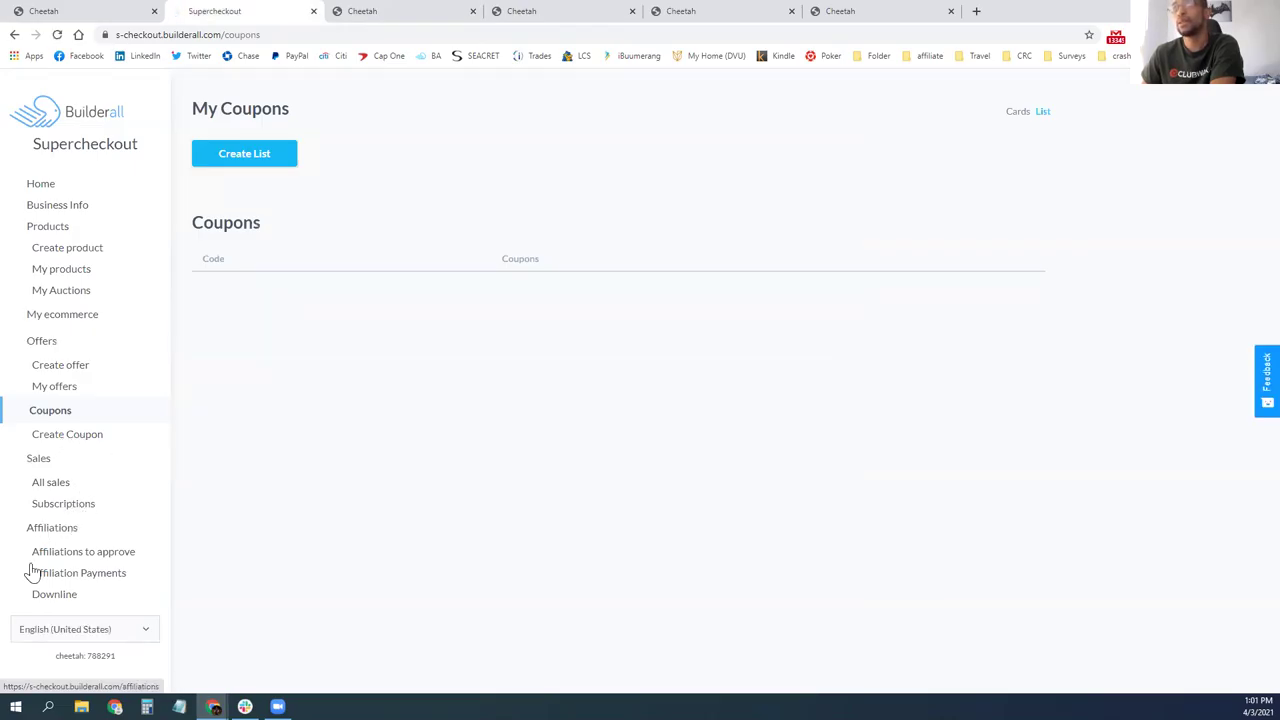
- Open the Twelve Sets product for editing and review its design and integration settings
click(66, 270)
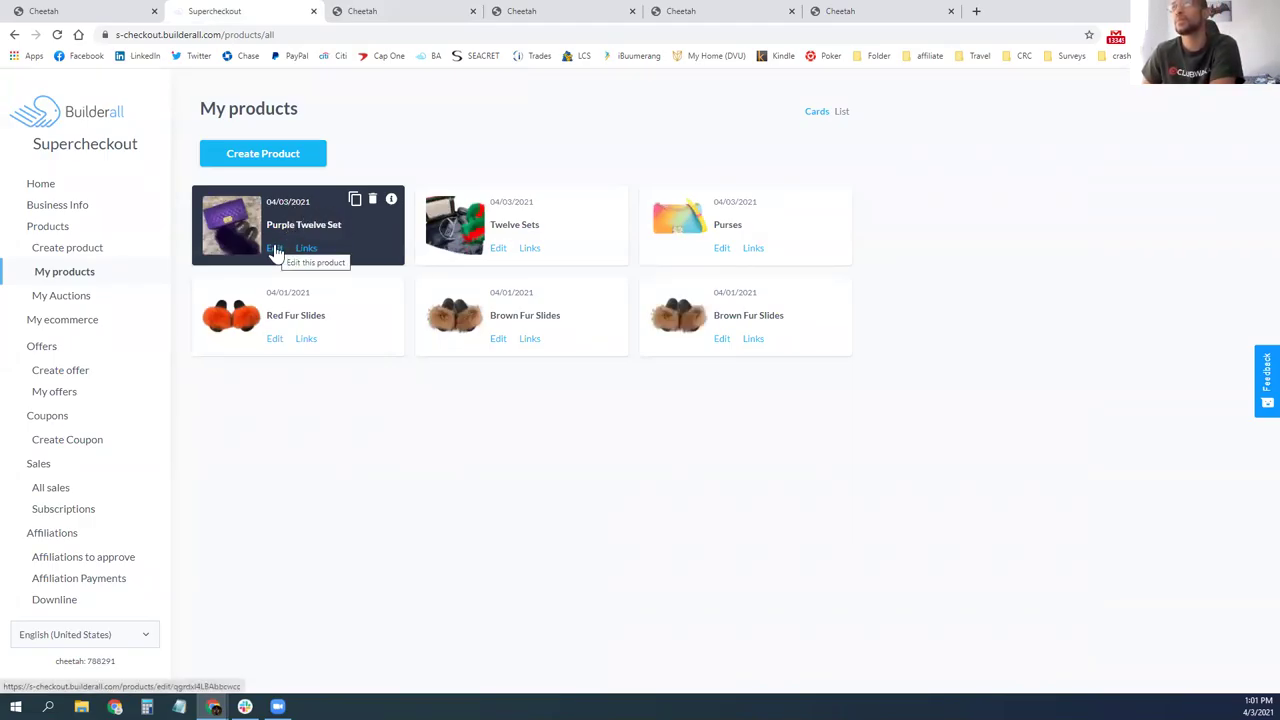
click(492, 250)
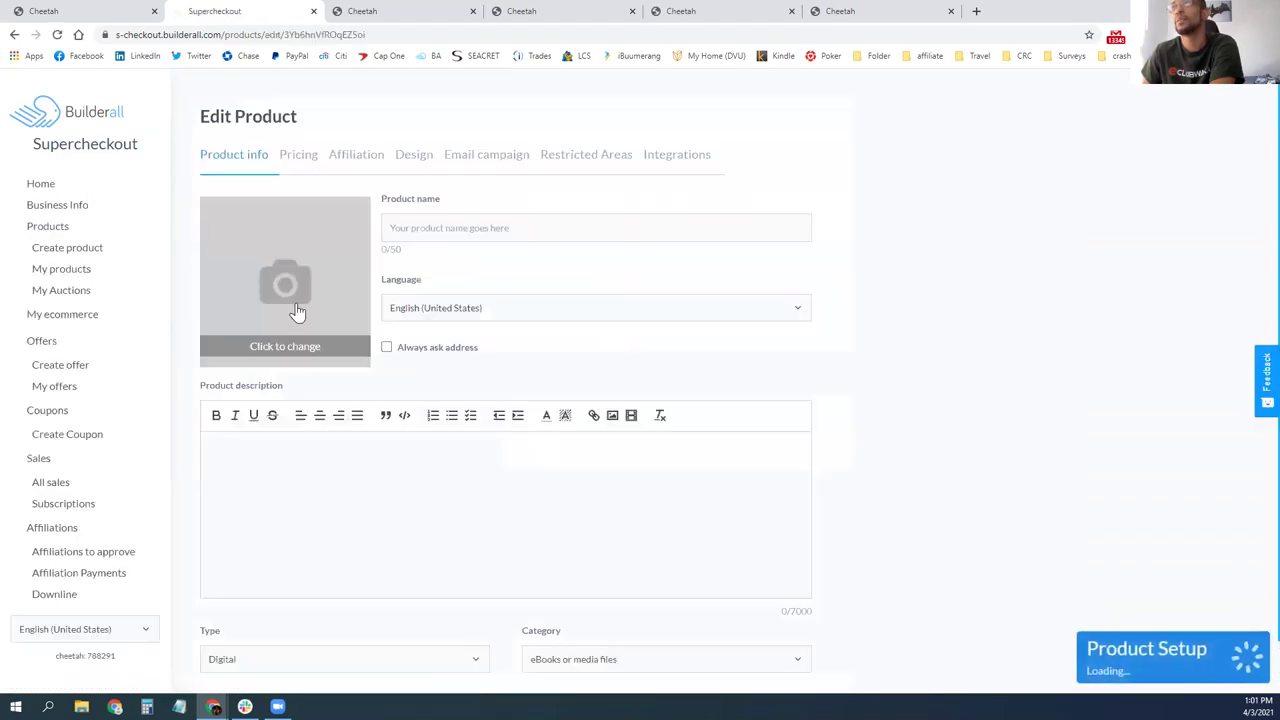
click(403, 160)
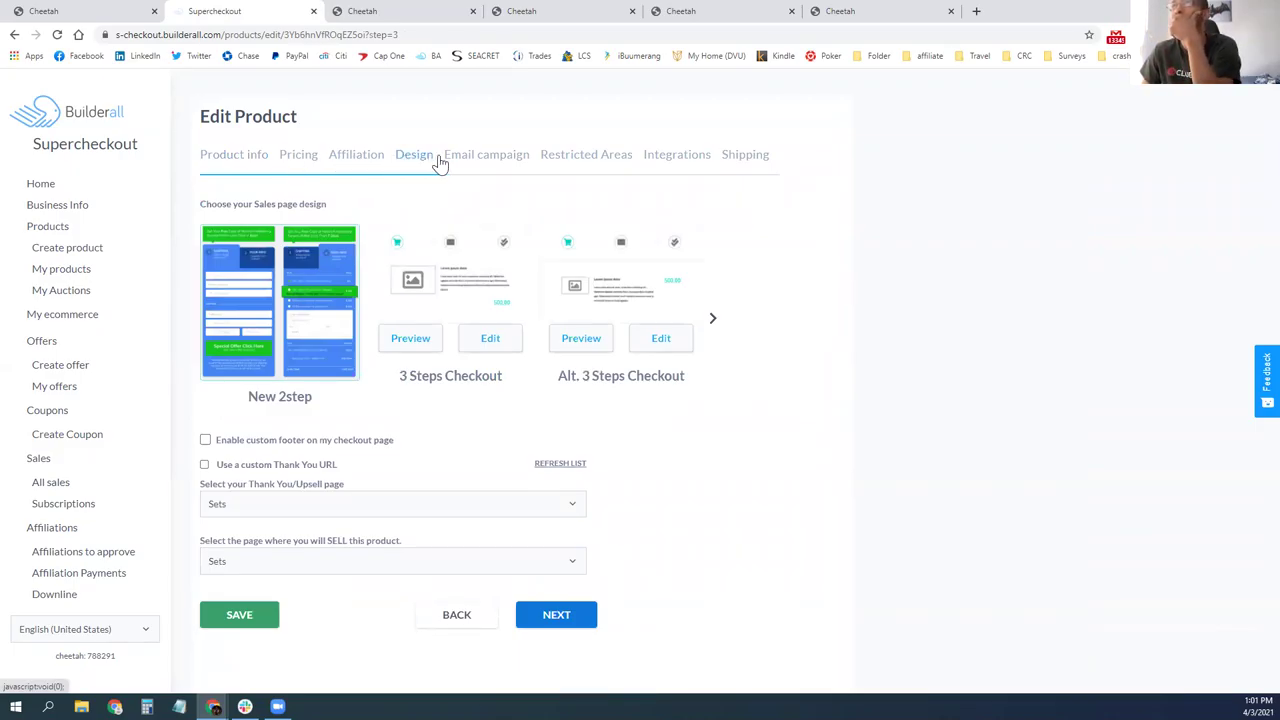
click(666, 166)
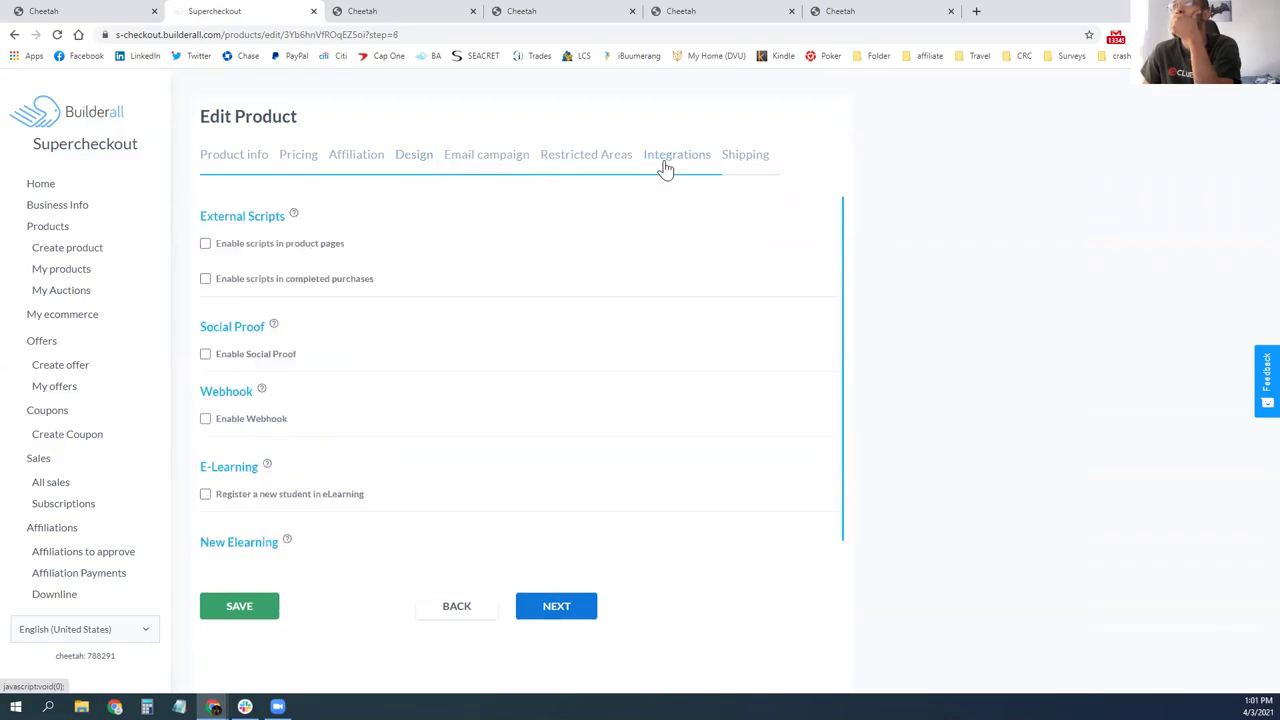
- Review the Twelve Sets product's integration, product info, pricing and affiliation settings, ending on its design settings
scroll(420, 268, down, 1)
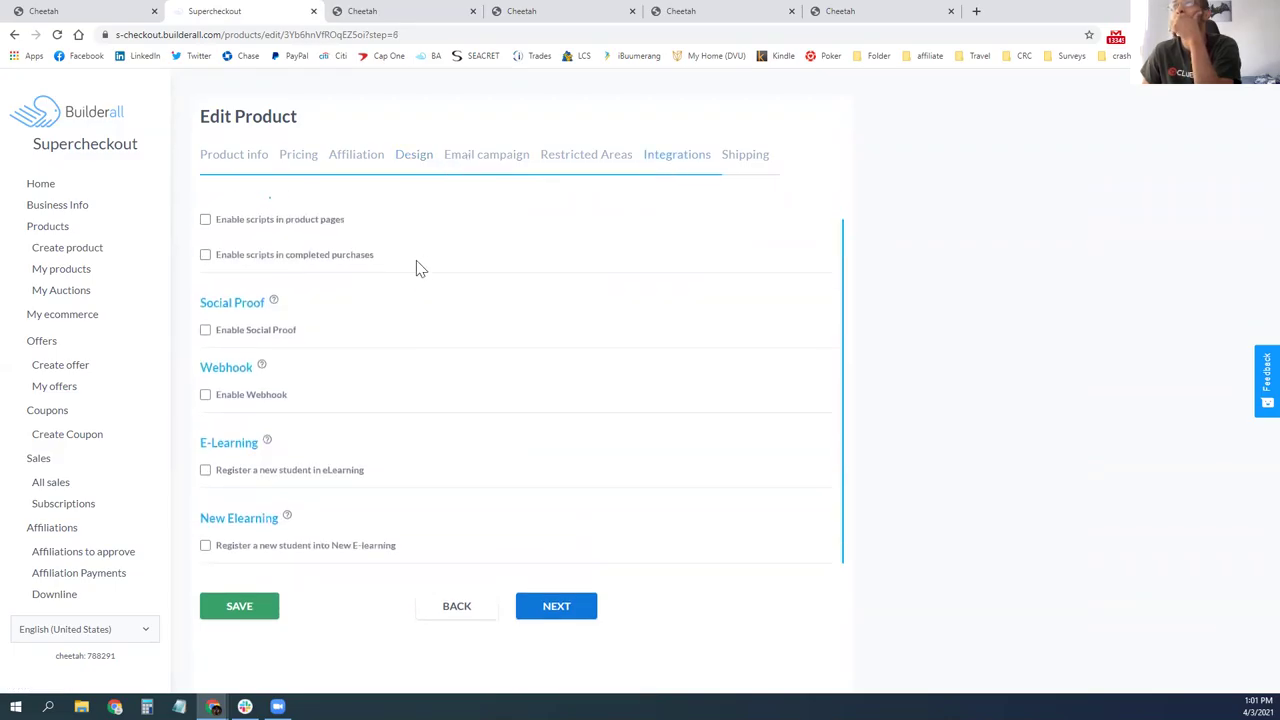
click(228, 160)
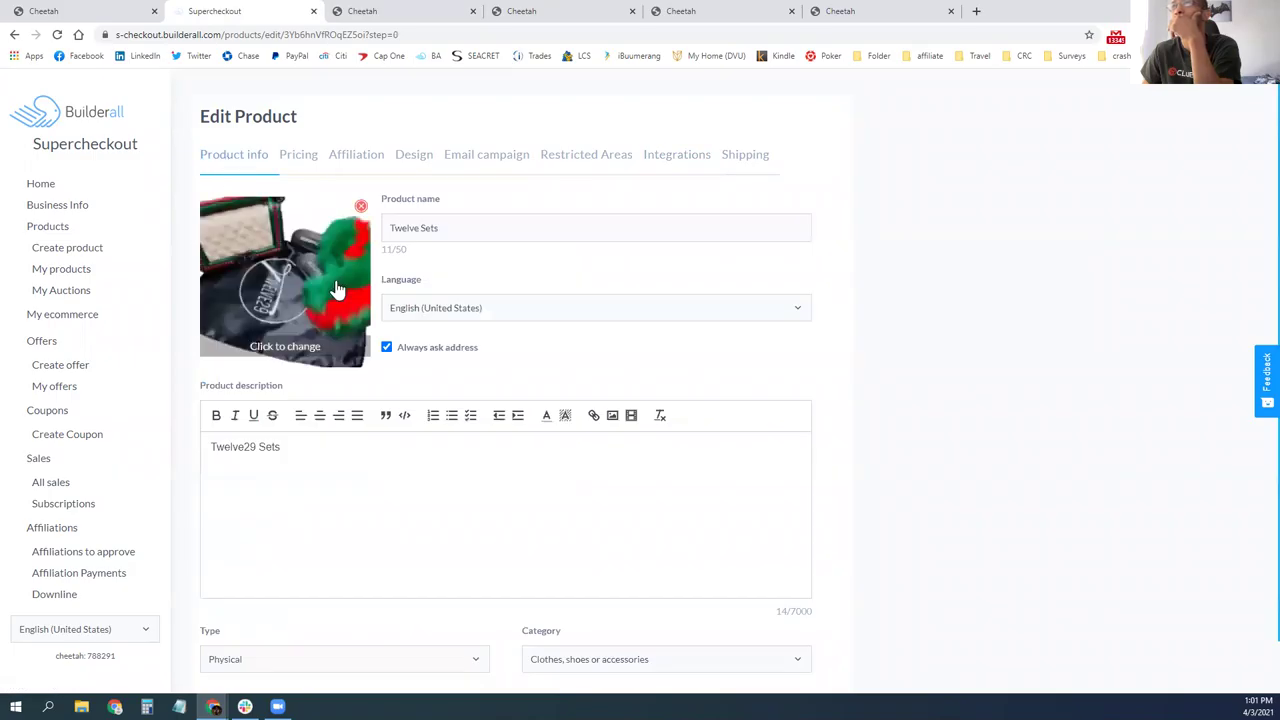
scroll(384, 304, down, 1)
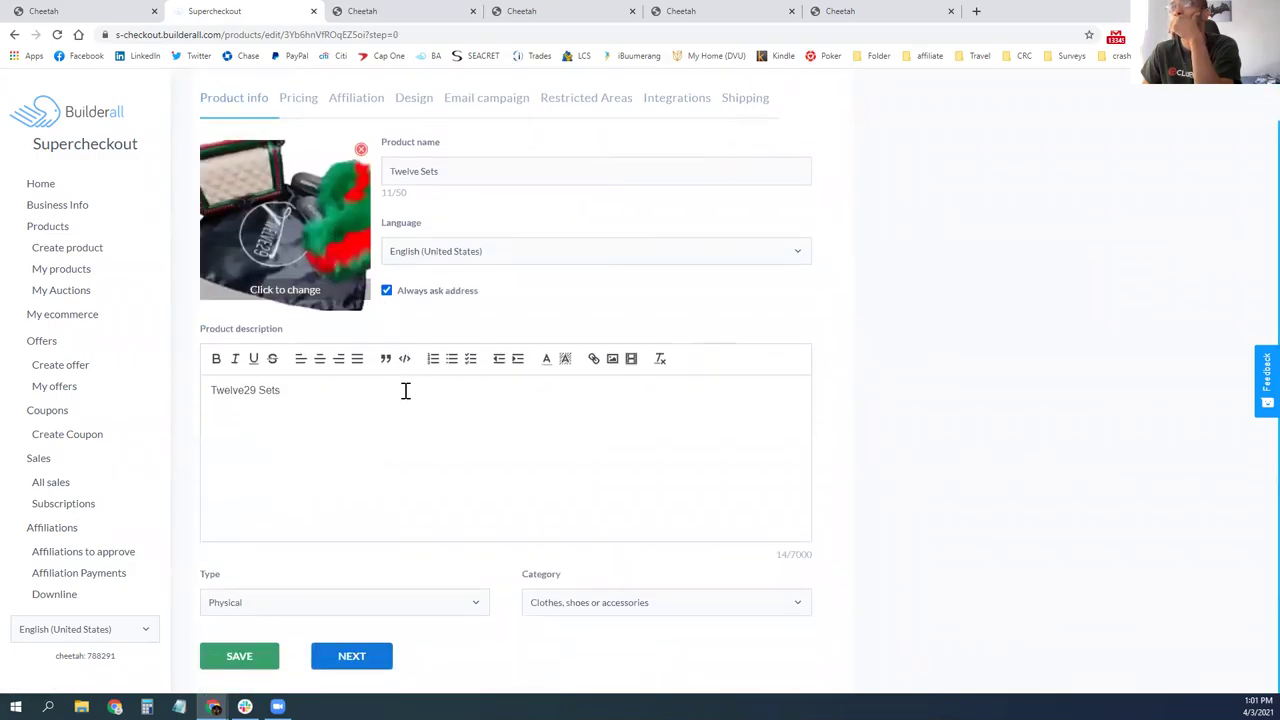
scroll(405, 390, up, 1)
click(297, 160)
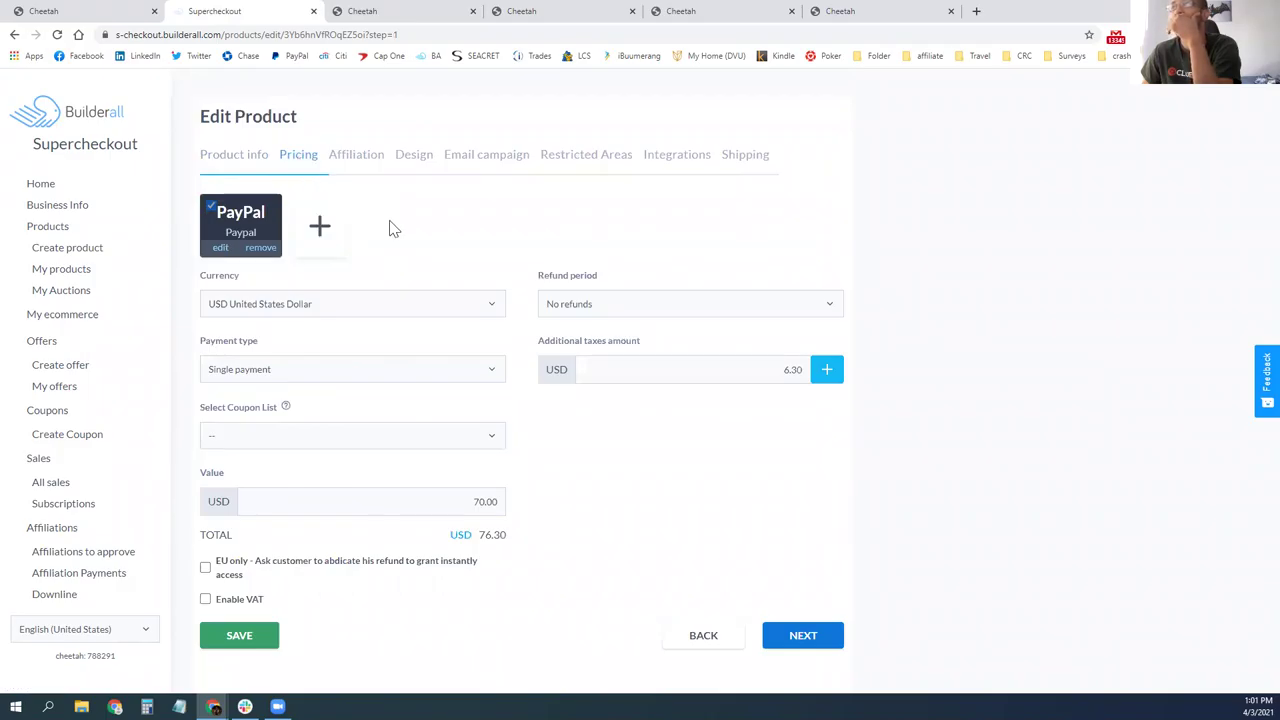
click(343, 170)
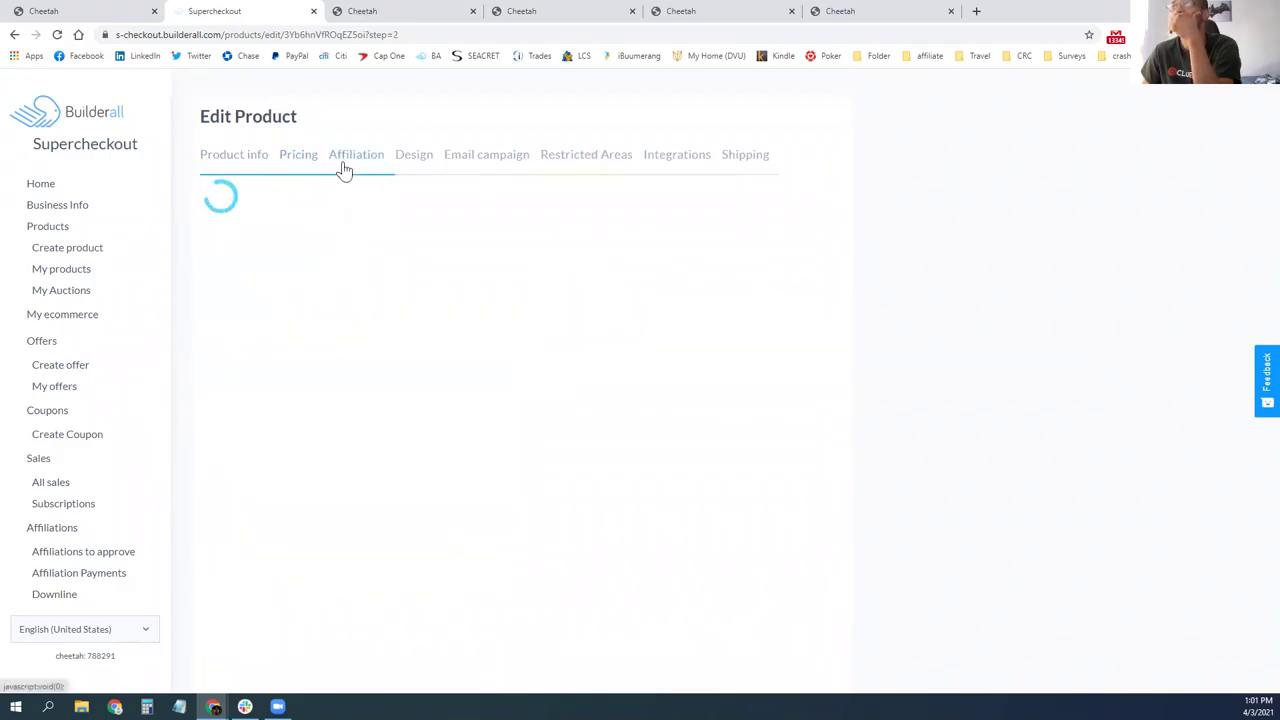
click(413, 166)
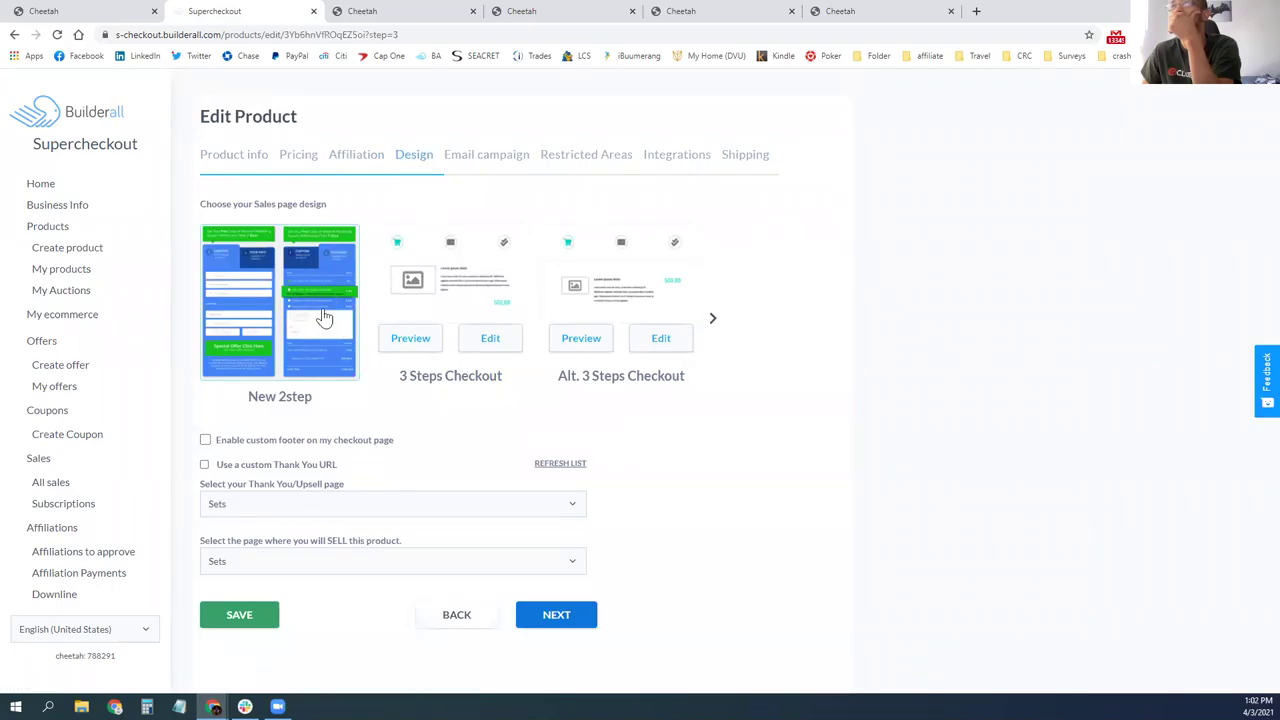
- Check the Thank You/Upsell page options of the Twelve Sets product and review its email campaign, restricted area, integration and shipping settings
click(361, 507)
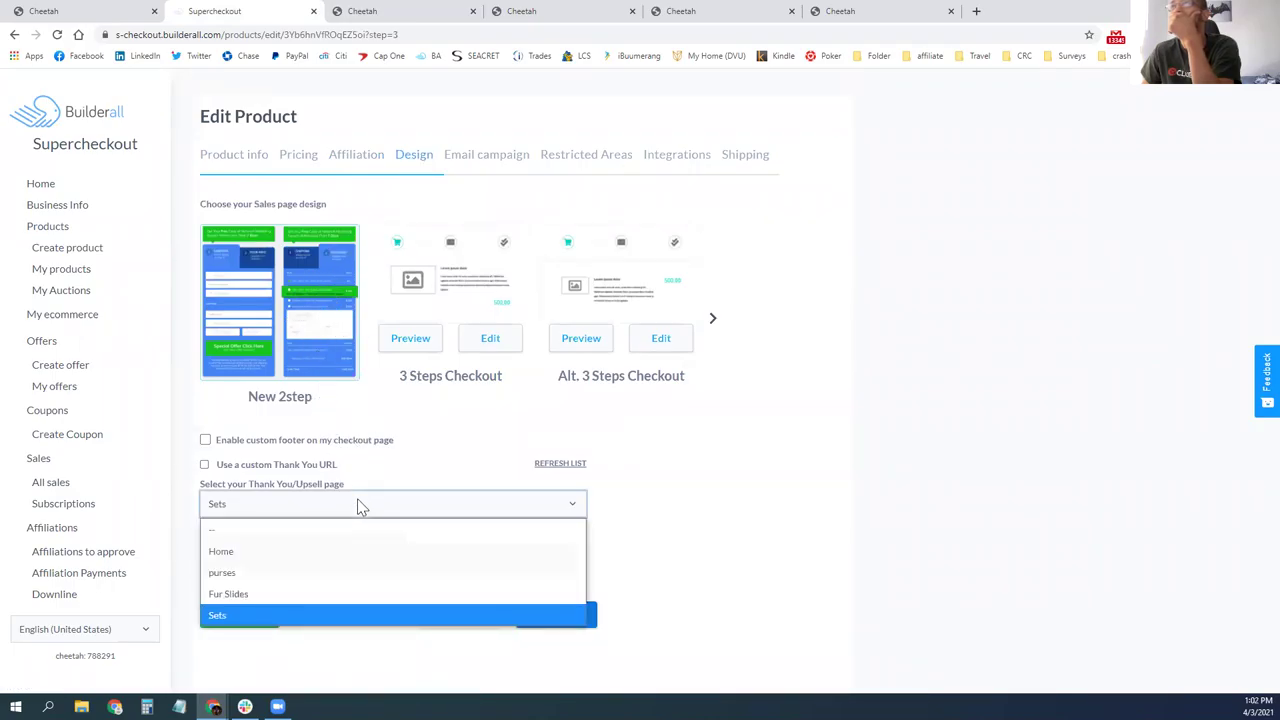
click(364, 503)
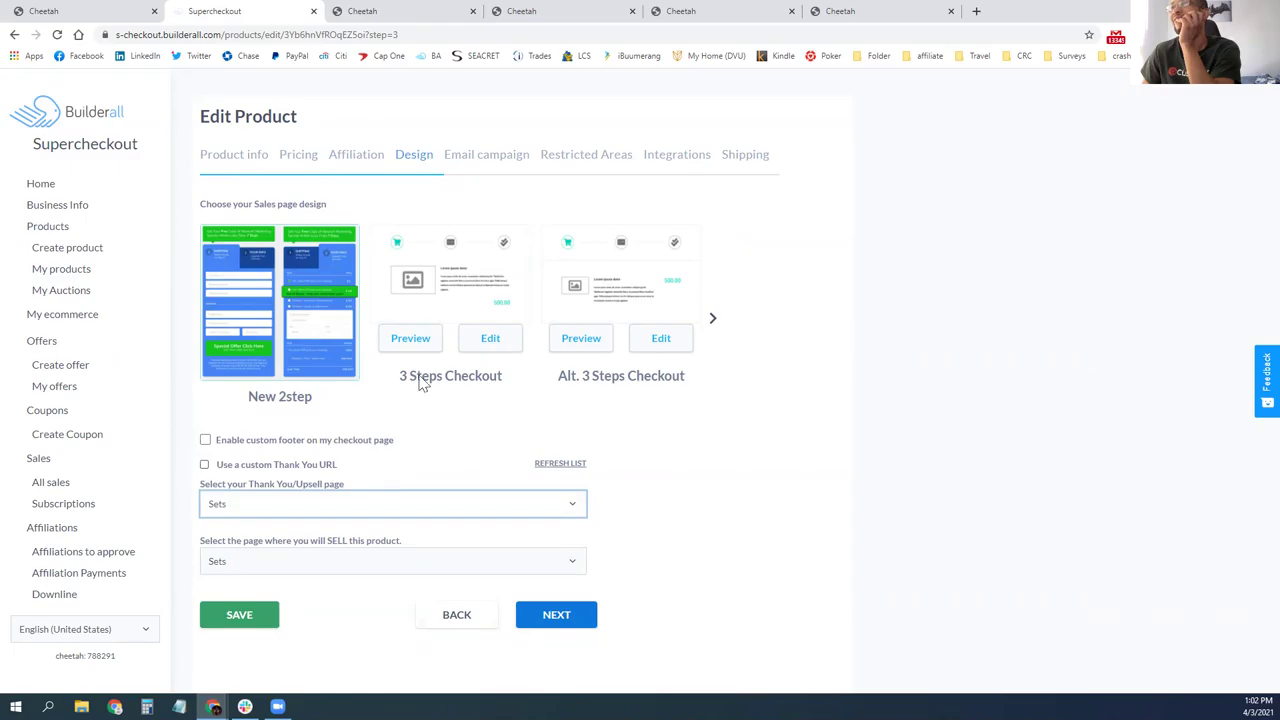
click(477, 170)
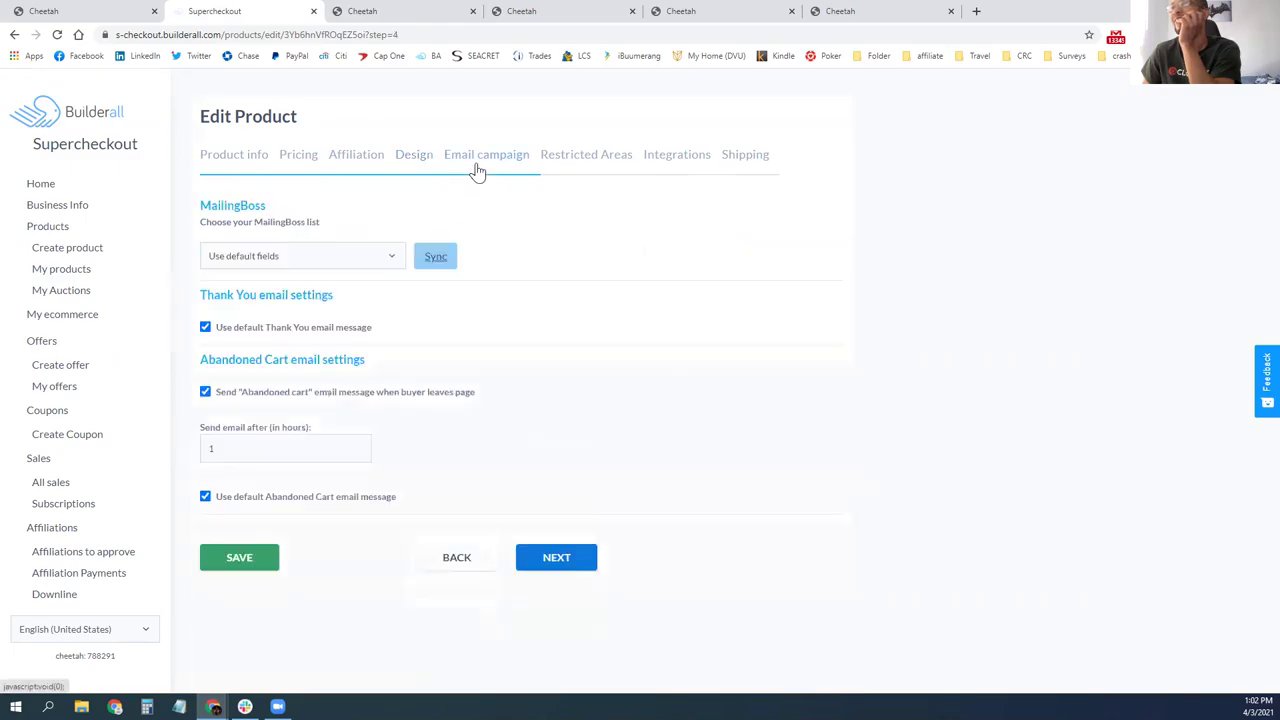
click(591, 169)
click(676, 168)
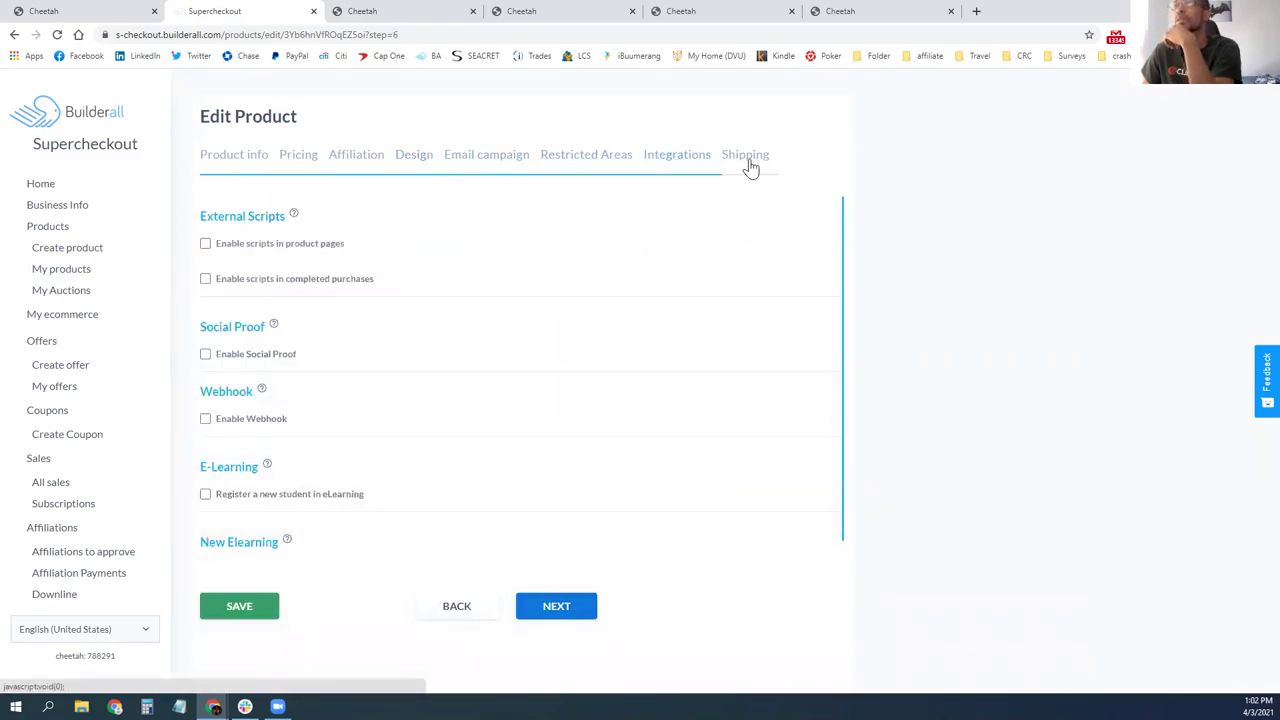
click(744, 168)
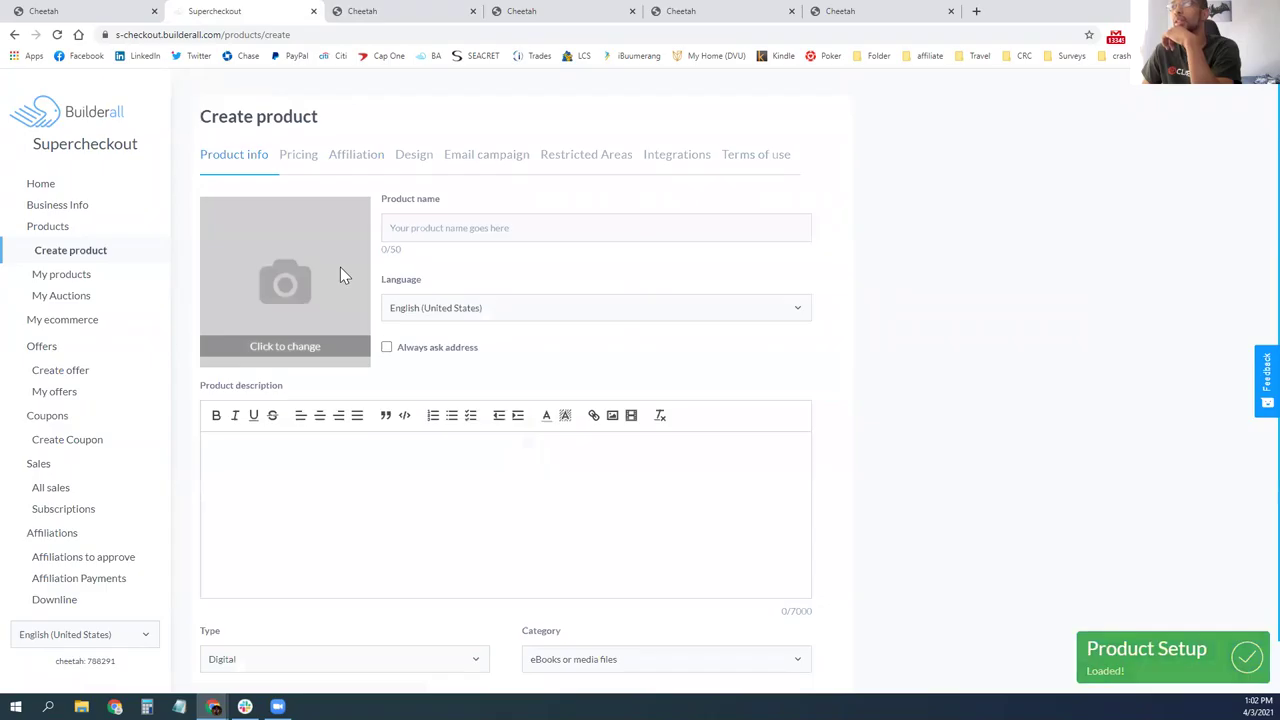
- Open the full products page in Supercheckout and look over all the product cards
click(60, 236)
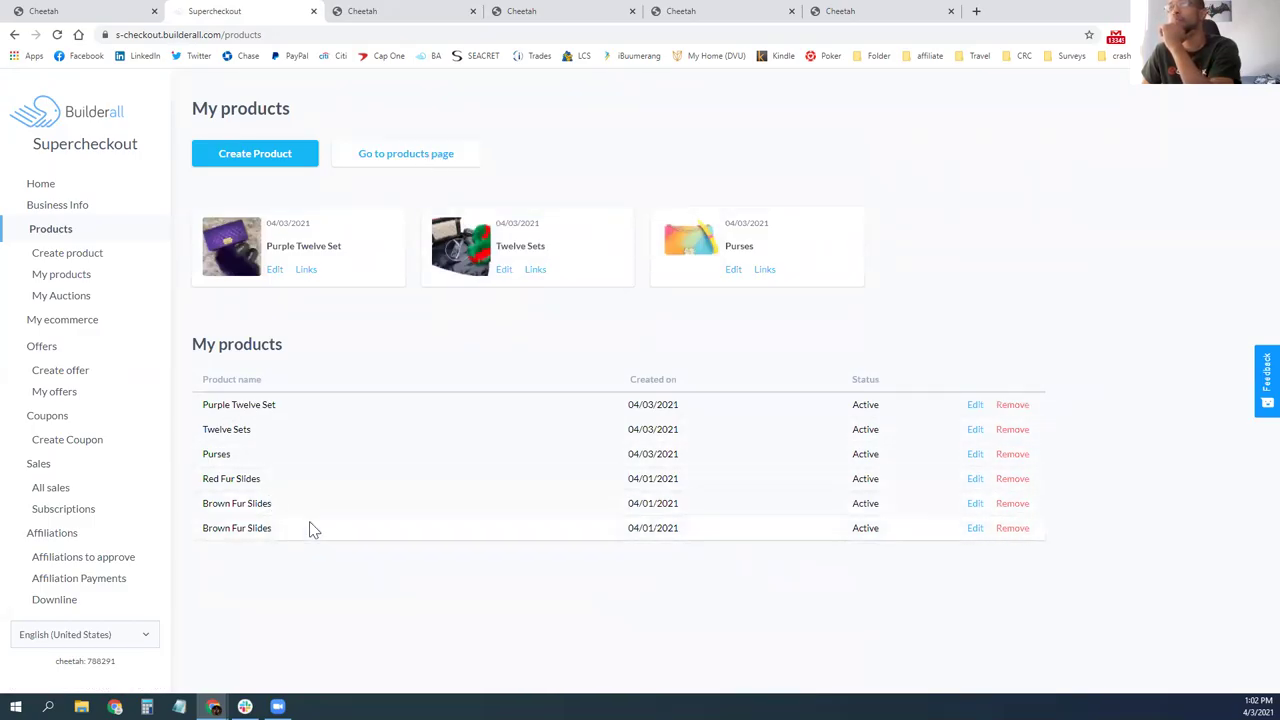
click(395, 162)
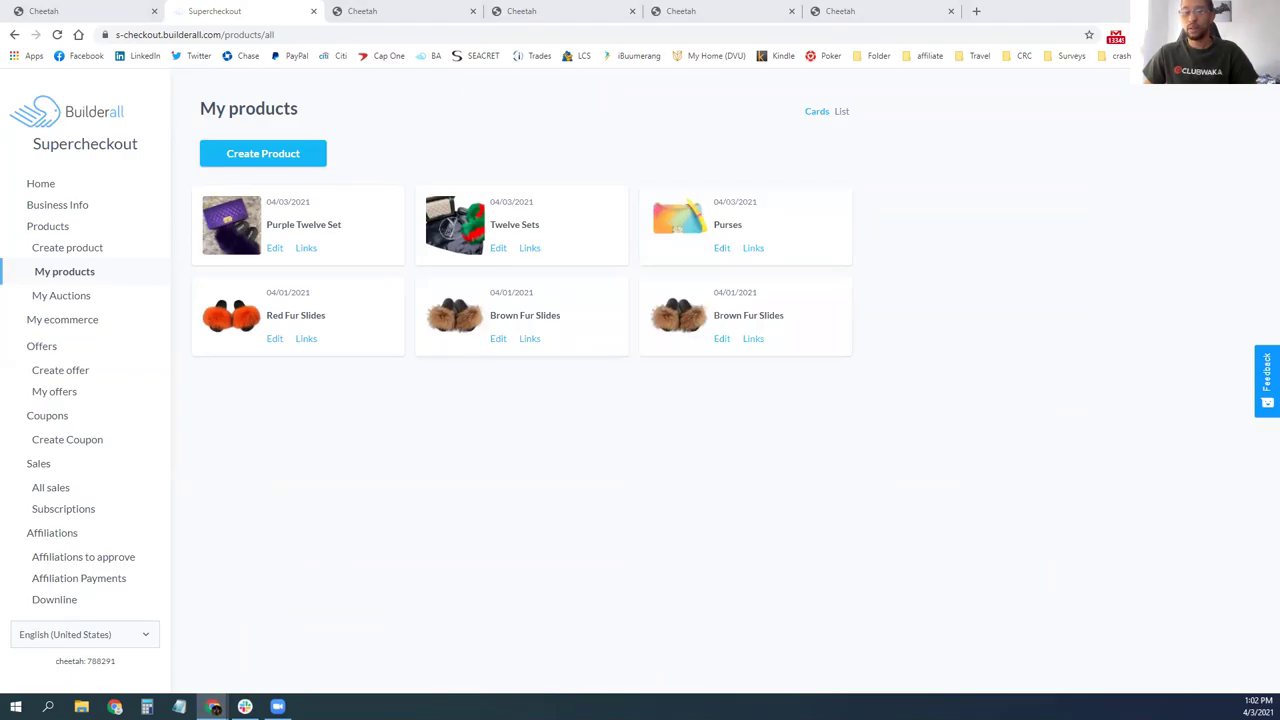
click(108, 12)
click(300, 12)
- Switch to the Cheetah editor, save the Twelve 29 home page and publish the site
click(380, 12)
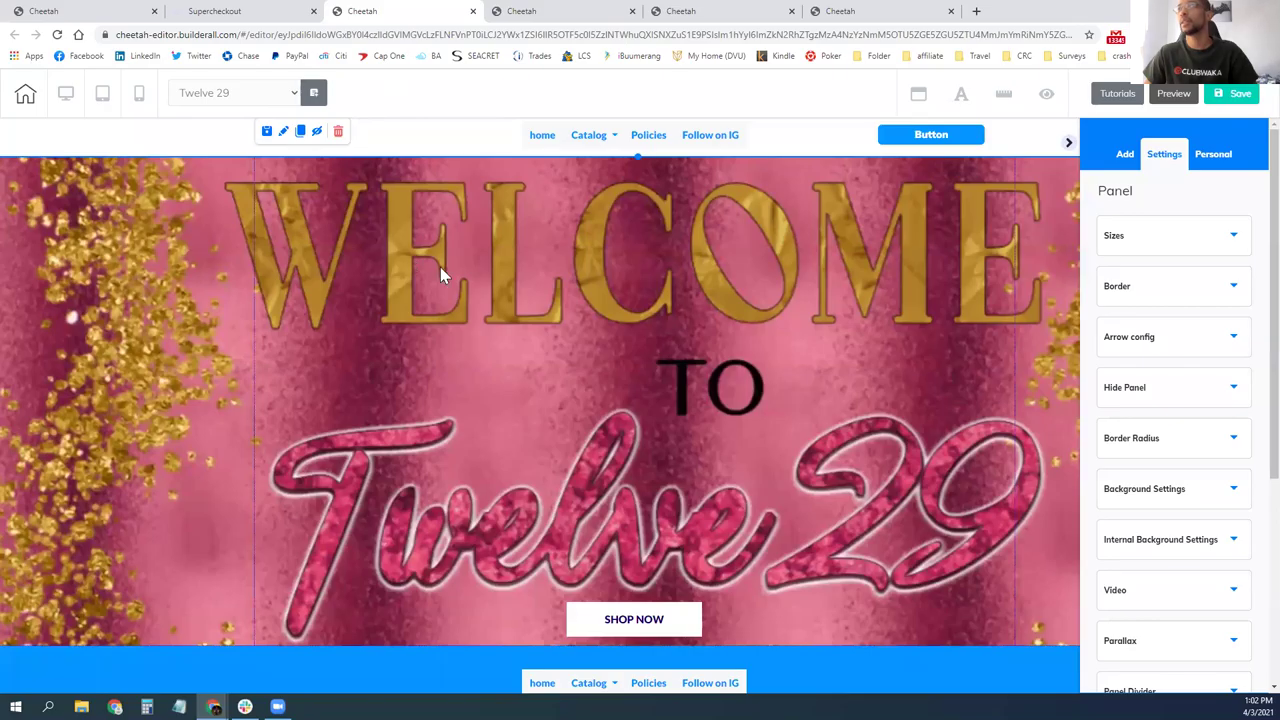
click(1239, 94)
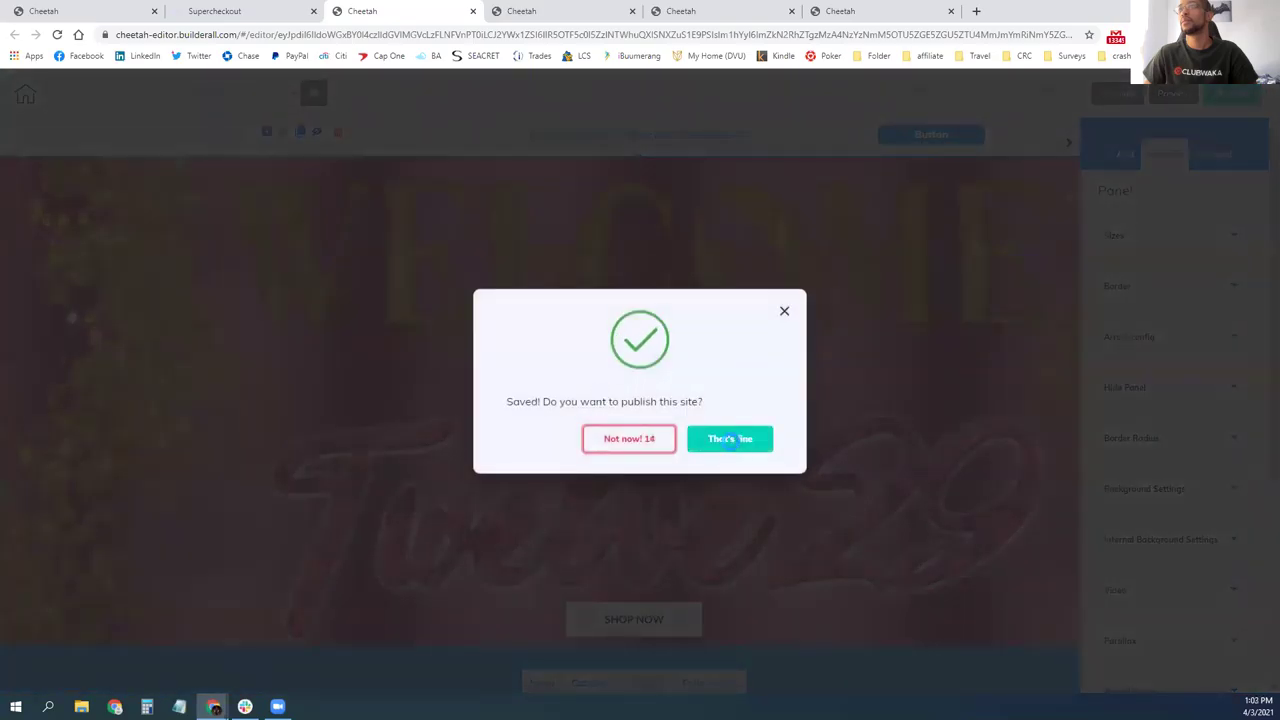
click(657, 440)
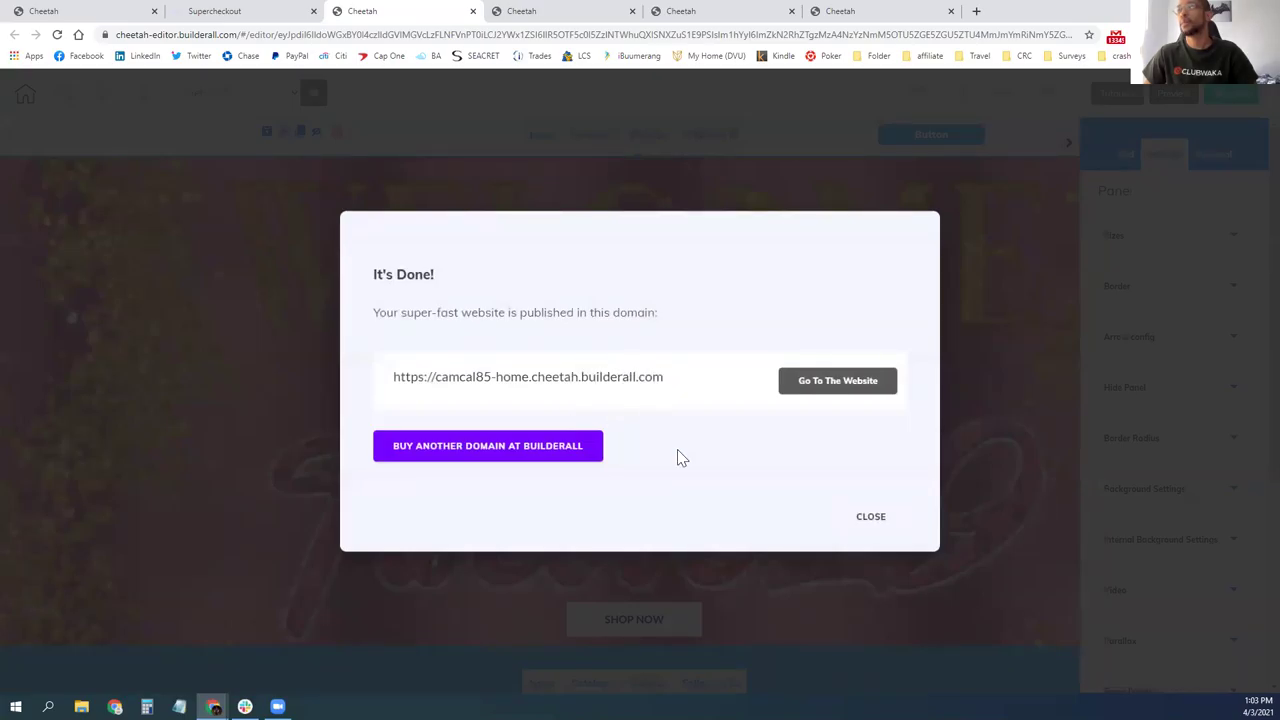
click(870, 517)
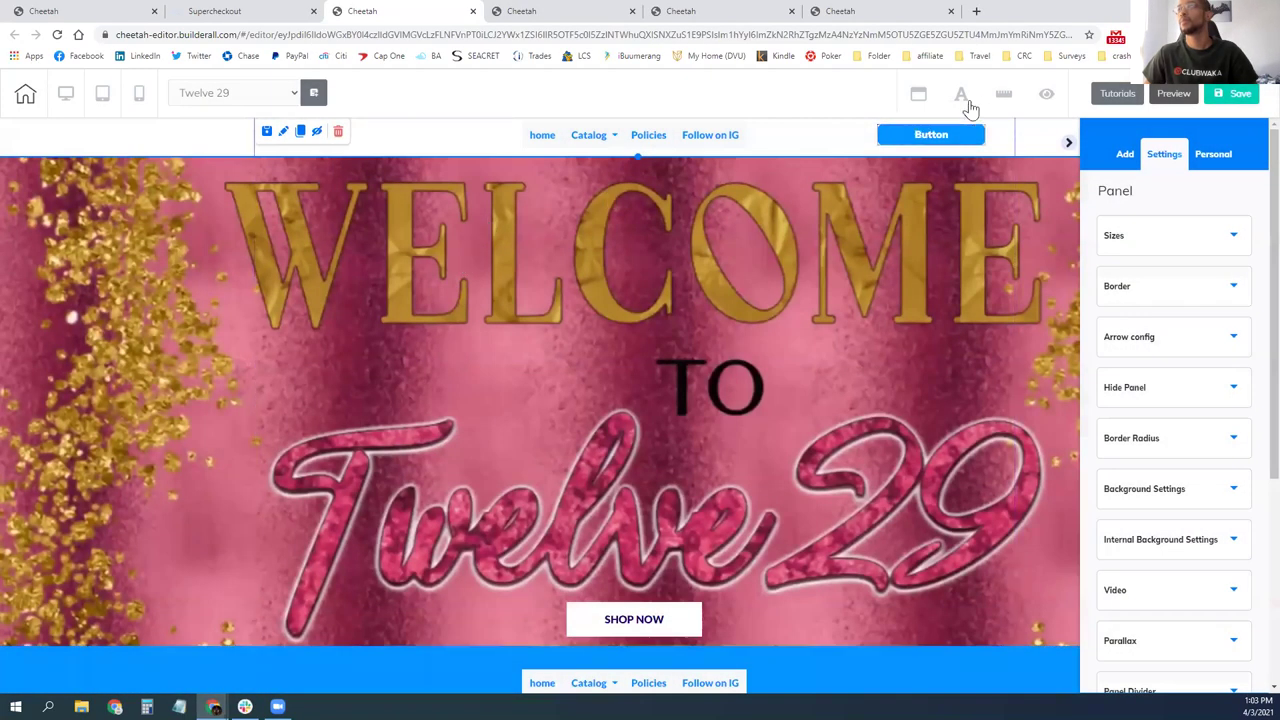
- Leave the page editor for the site's page list without saving again, and close the leftover Cheetah browser tabs after it
click(27, 94)
click(700, 402)
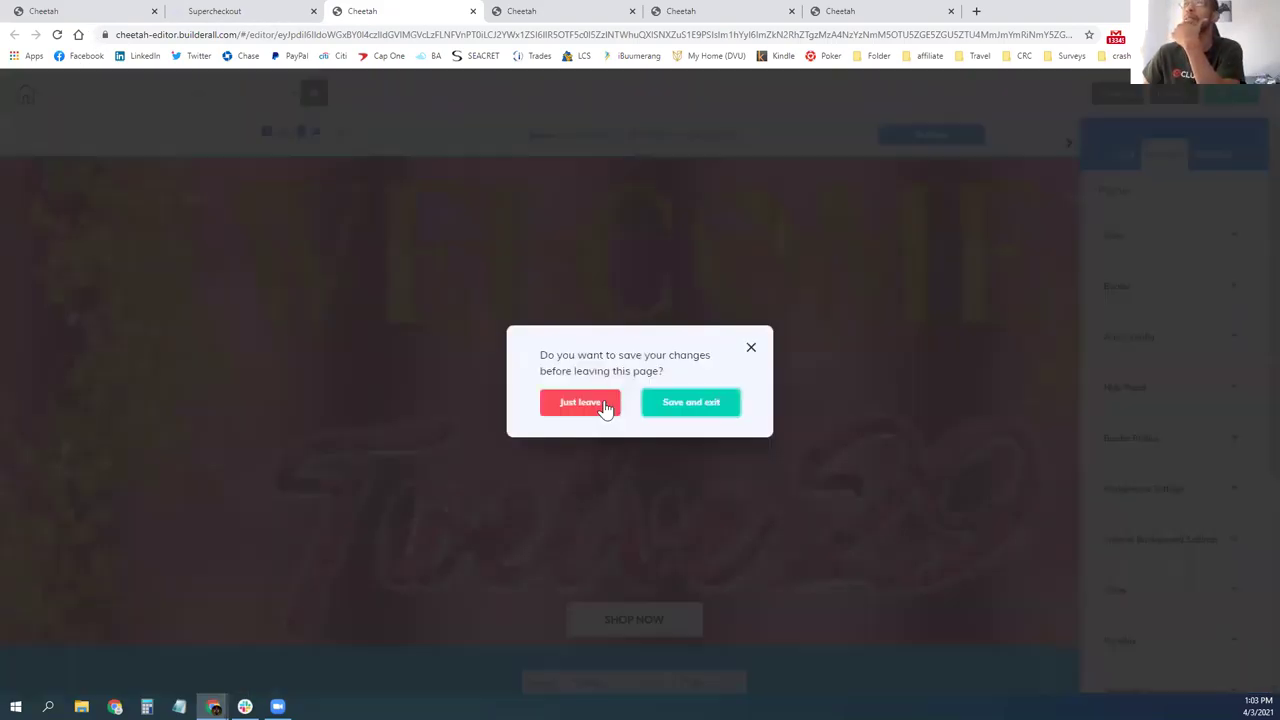
click(580, 401)
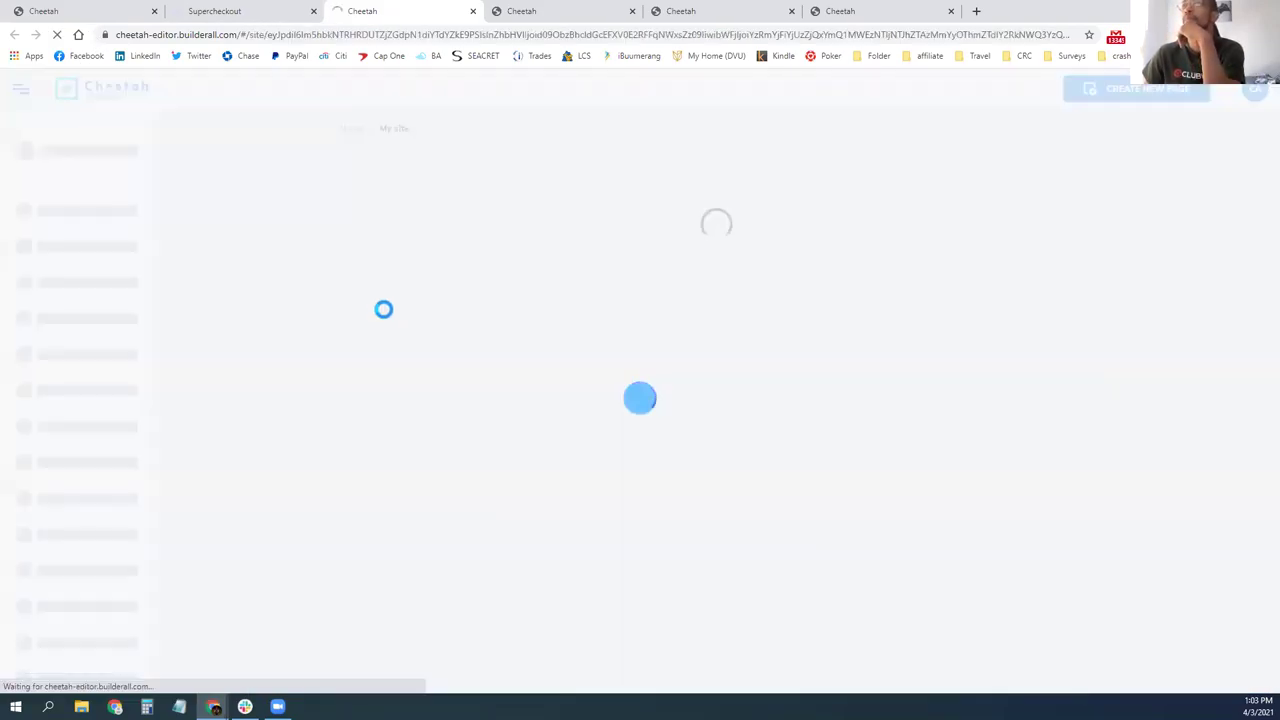
right_click(395, 15)
click(440, 199)
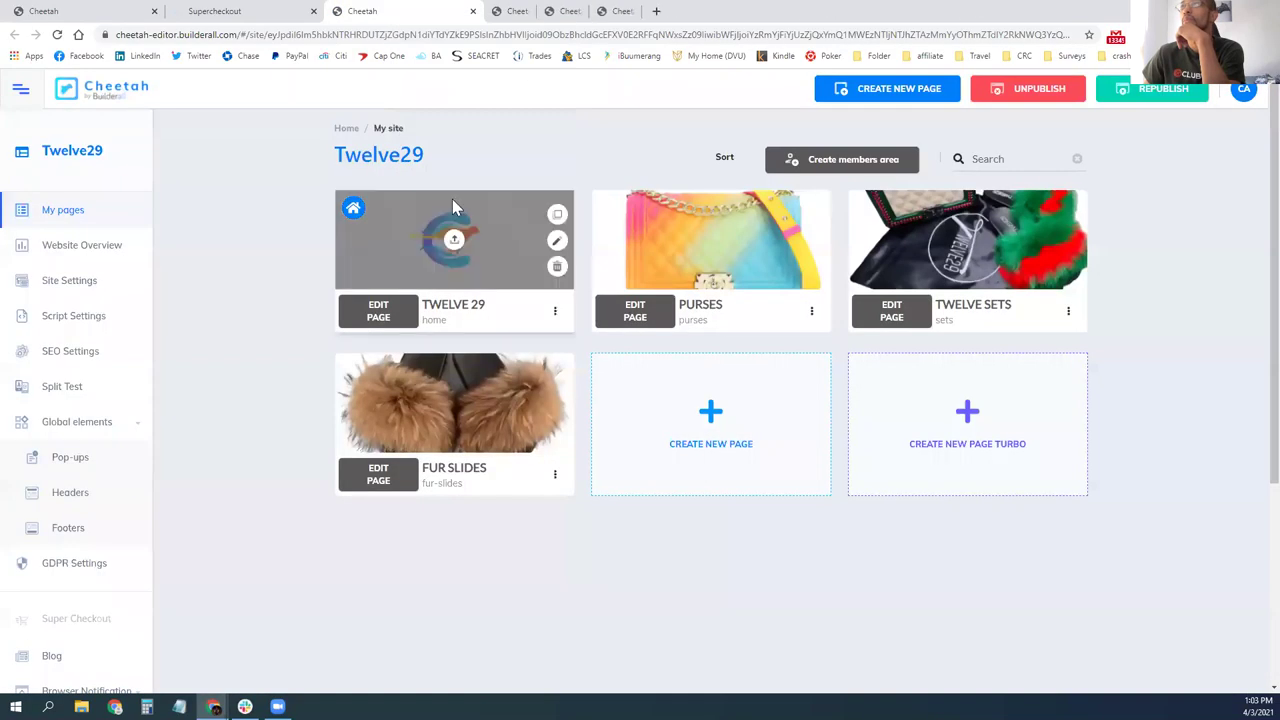
- Open the published Twelve 29 home page from the page list and look it over down to the footer
click(555, 315)
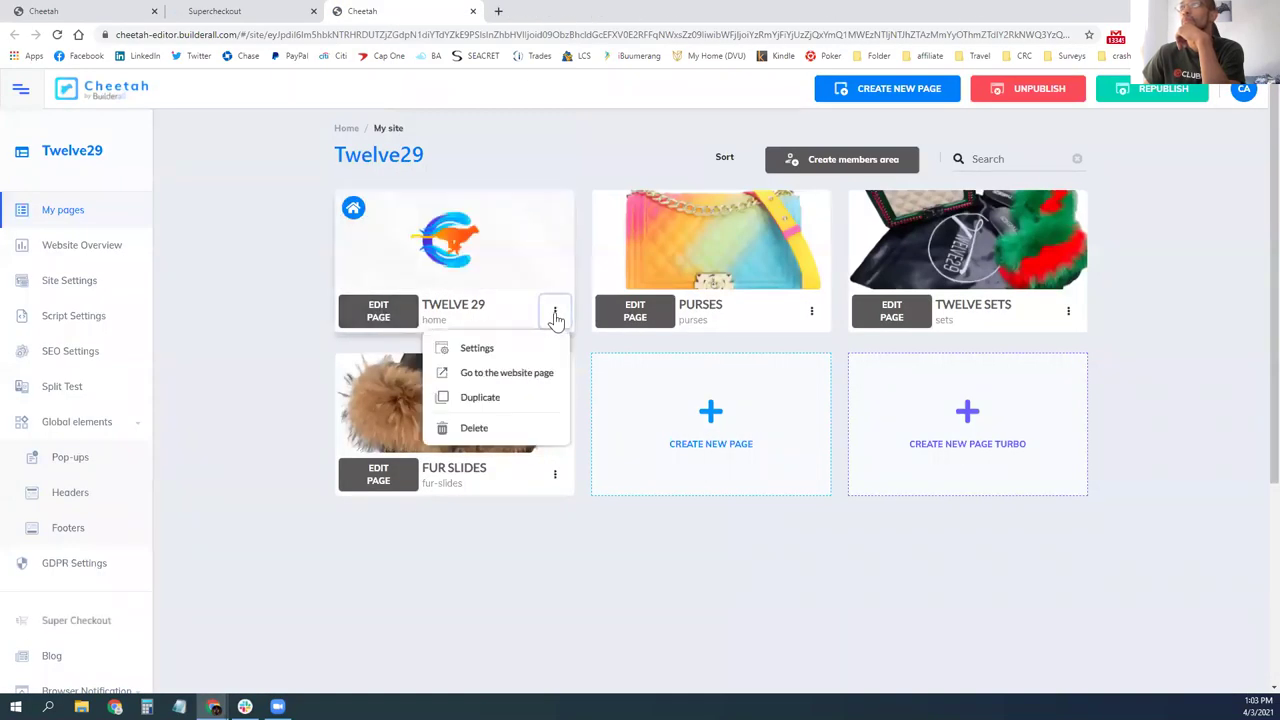
click(518, 376)
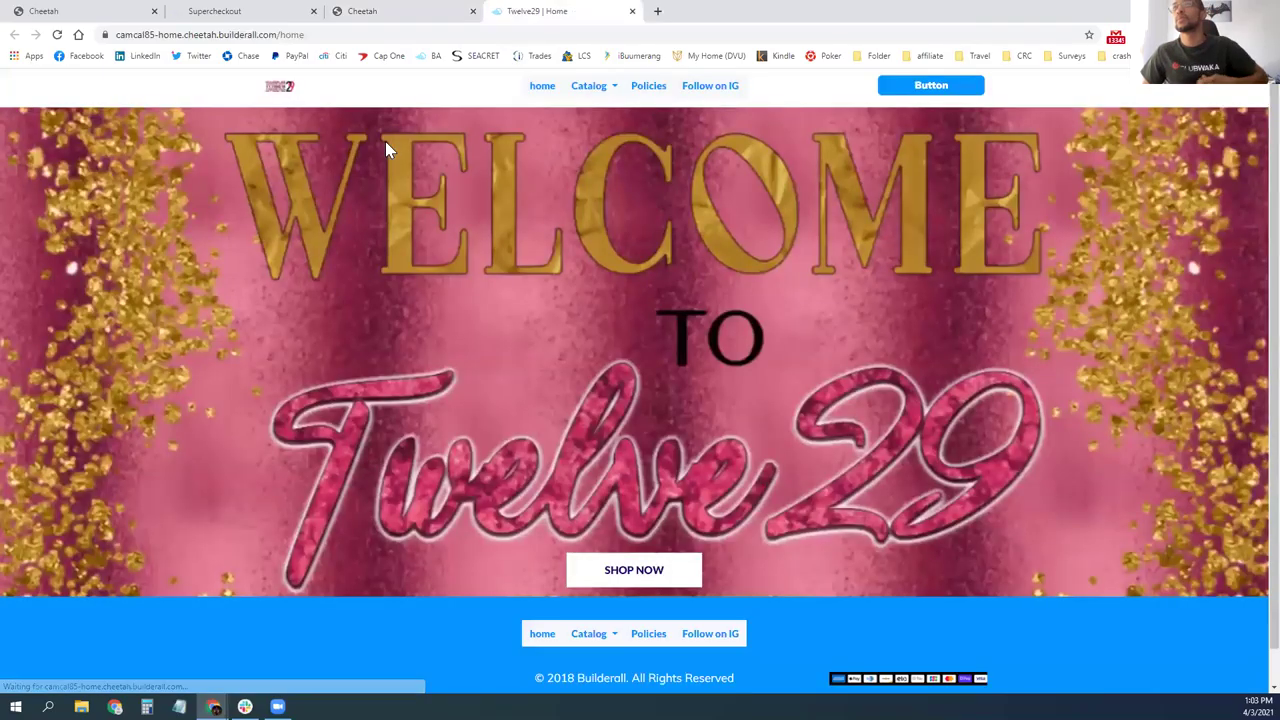
click(320, 34)
scroll(345, 315, down, 1)
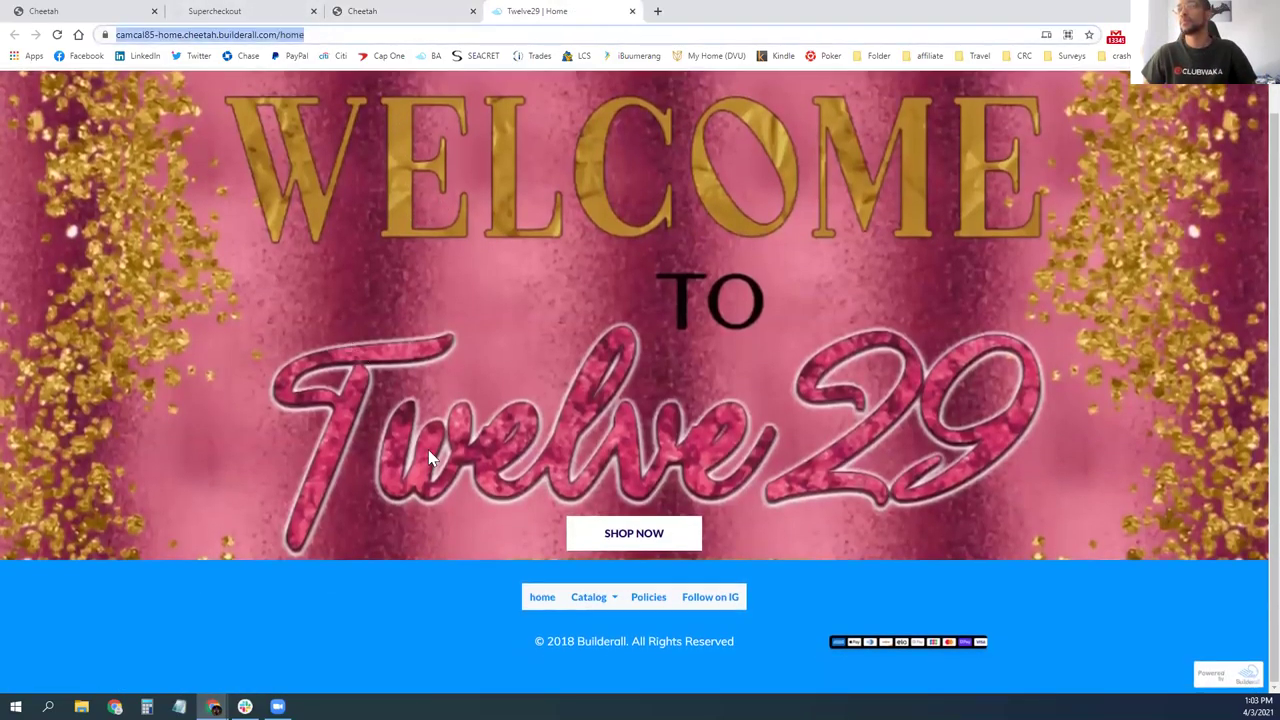
- Open the Purses page from the live site's catalog, test its checkout form with a customer's contact and shipping details, and return to the home page
mouse_move(588, 597)
click(603, 628)
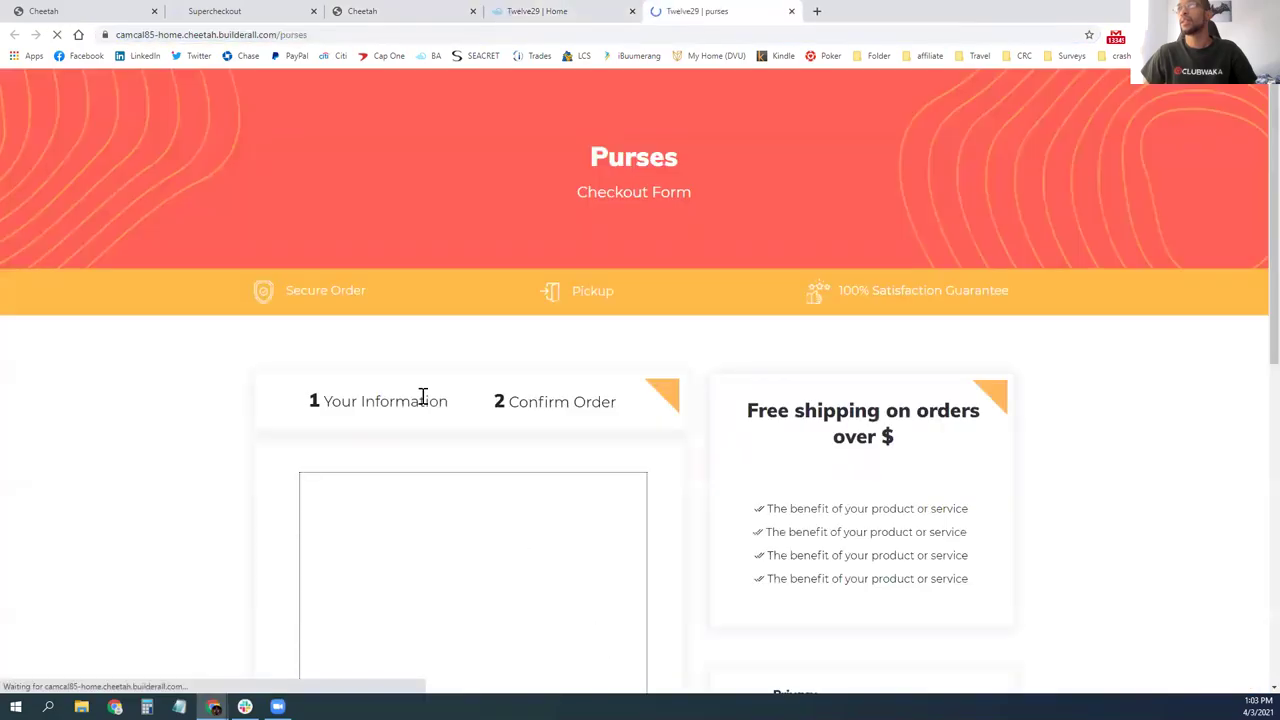
scroll(462, 366, down, 5)
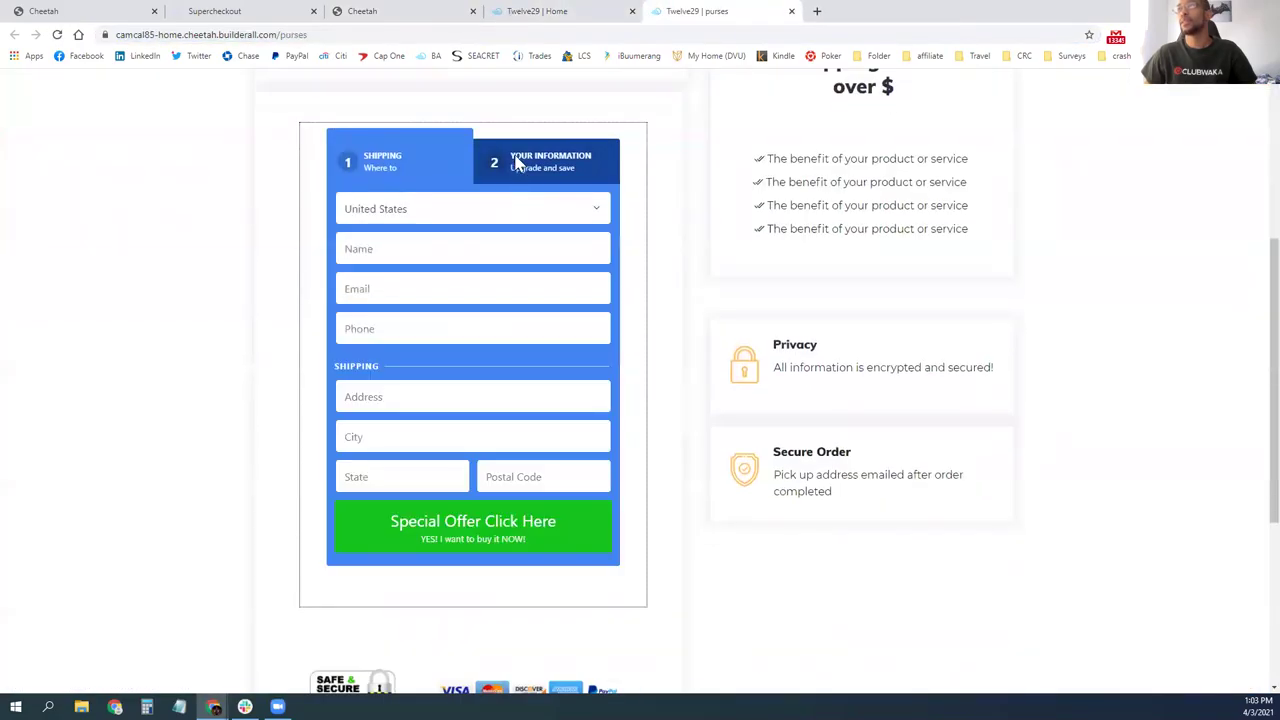
click(480, 253)
click(474, 282)
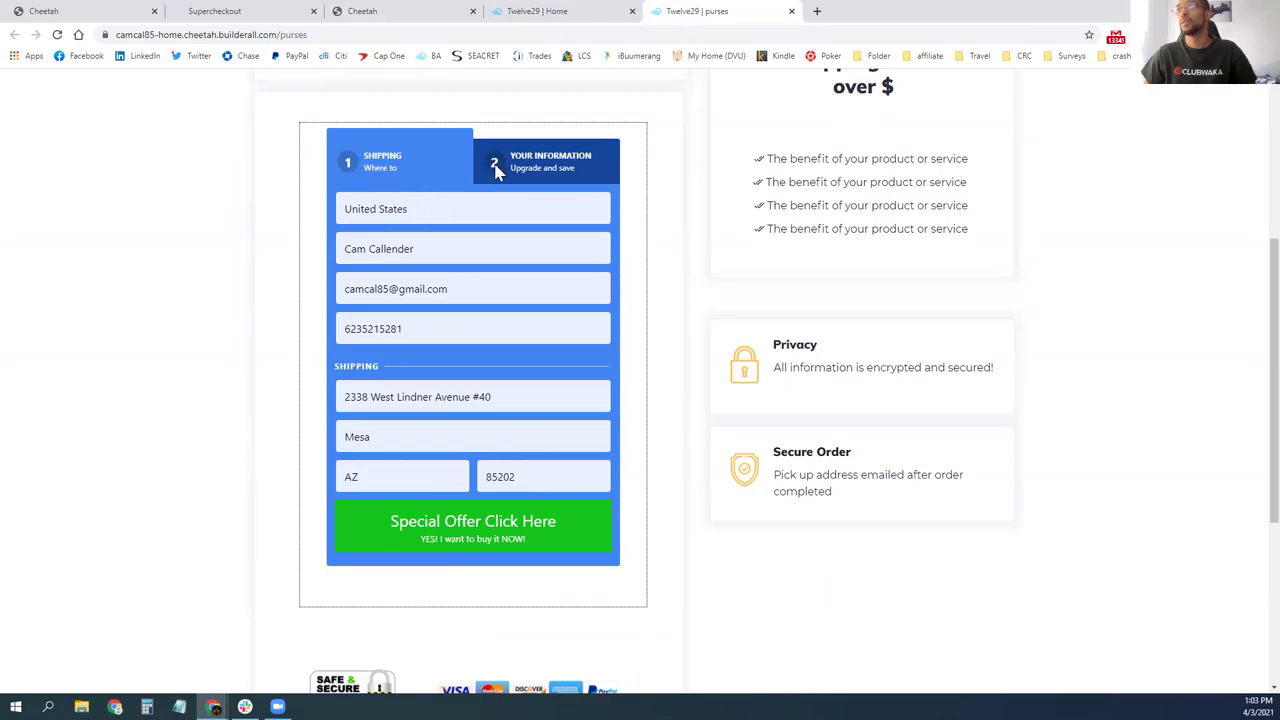
scroll(500, 289, down, 3)
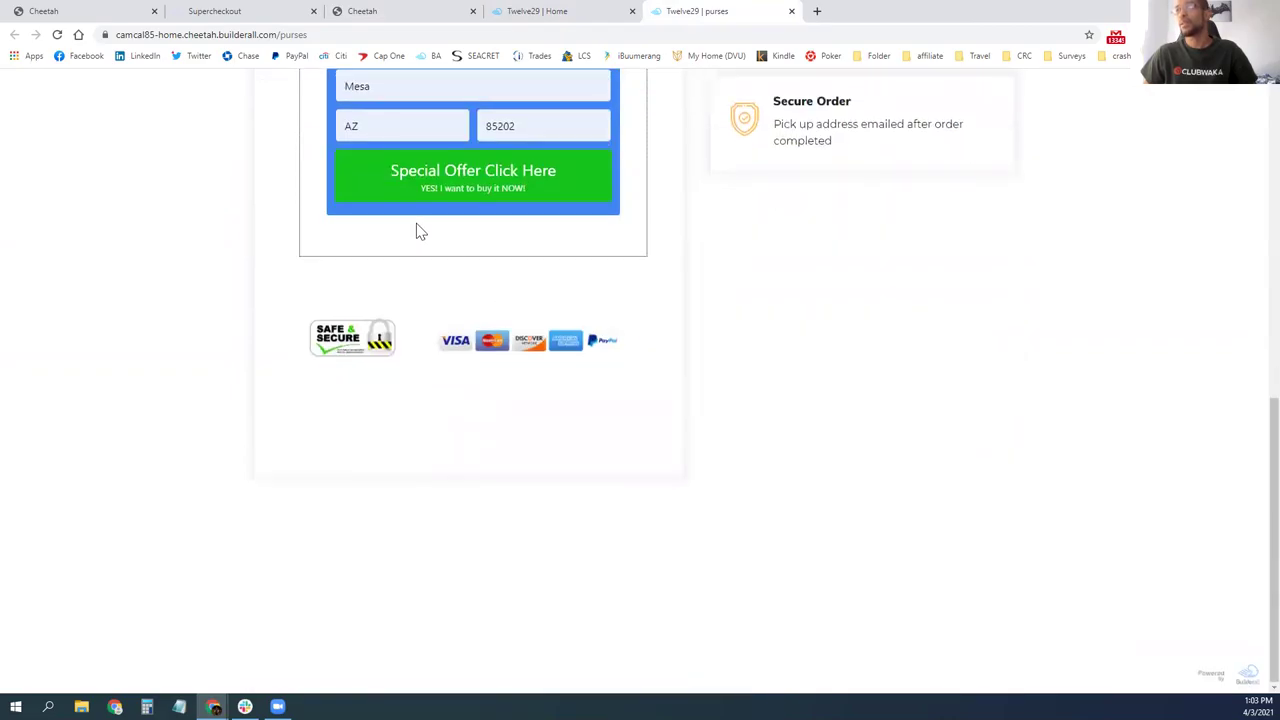
scroll(434, 237, up, 7)
click(534, 11)
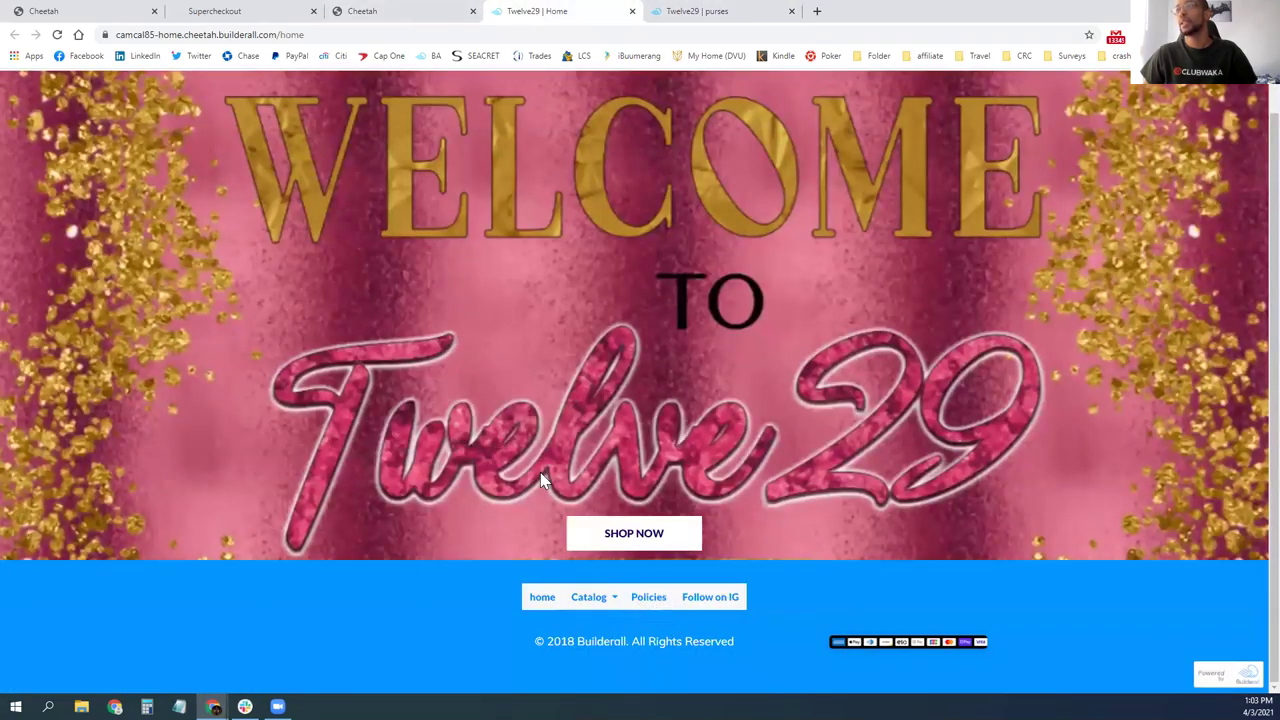
scroll(500, 400, up, 2)
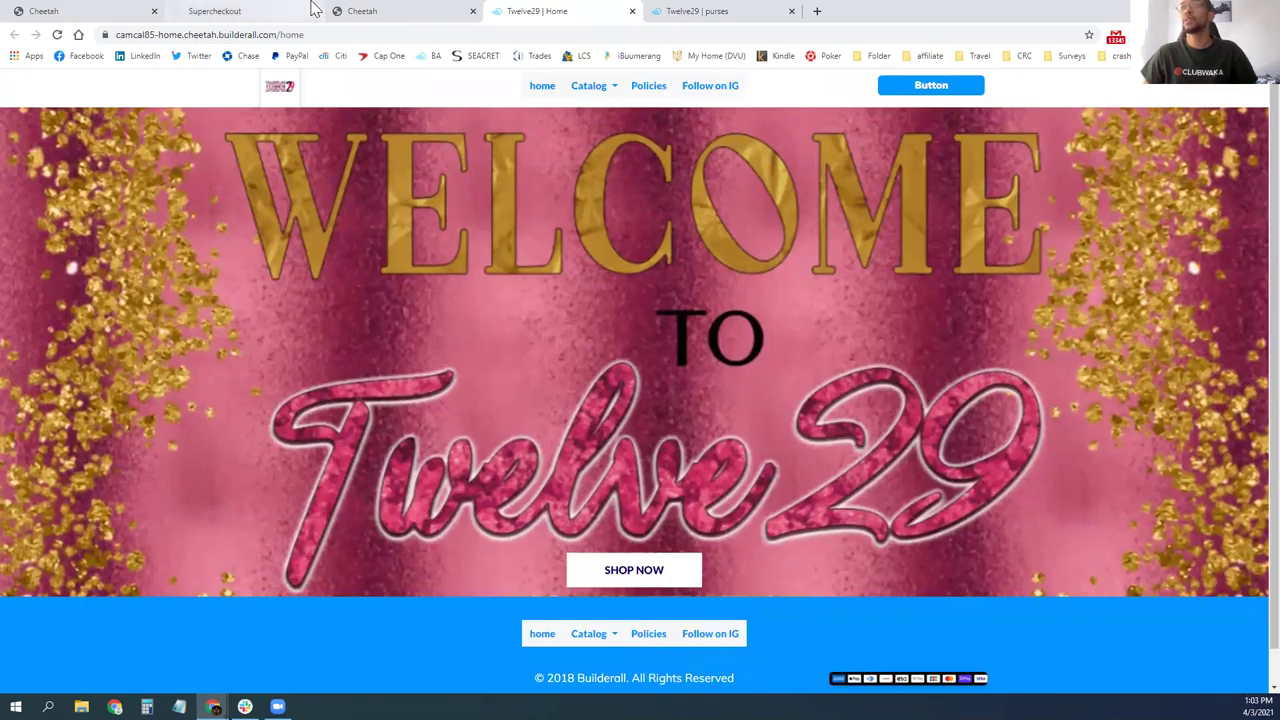
- Start a new page for the Twelve29 site in Cheetah with both name and title set to Policies
click(360, 12)
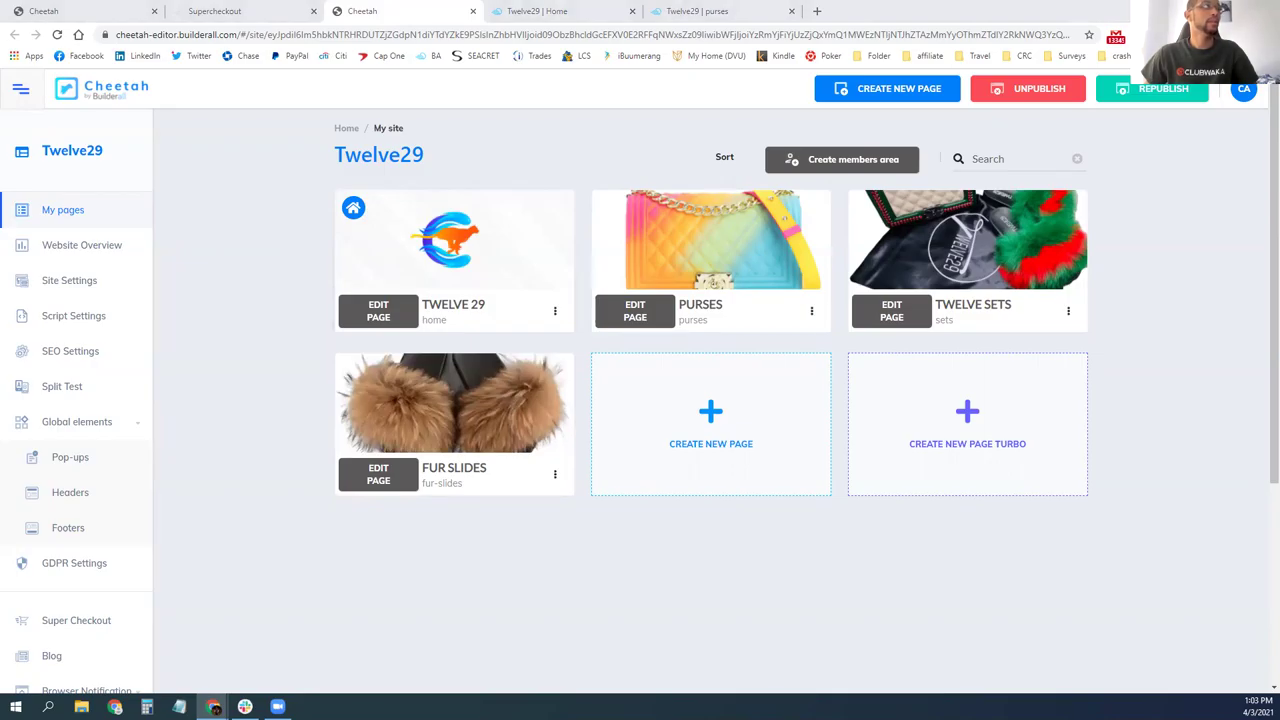
click(711, 429)
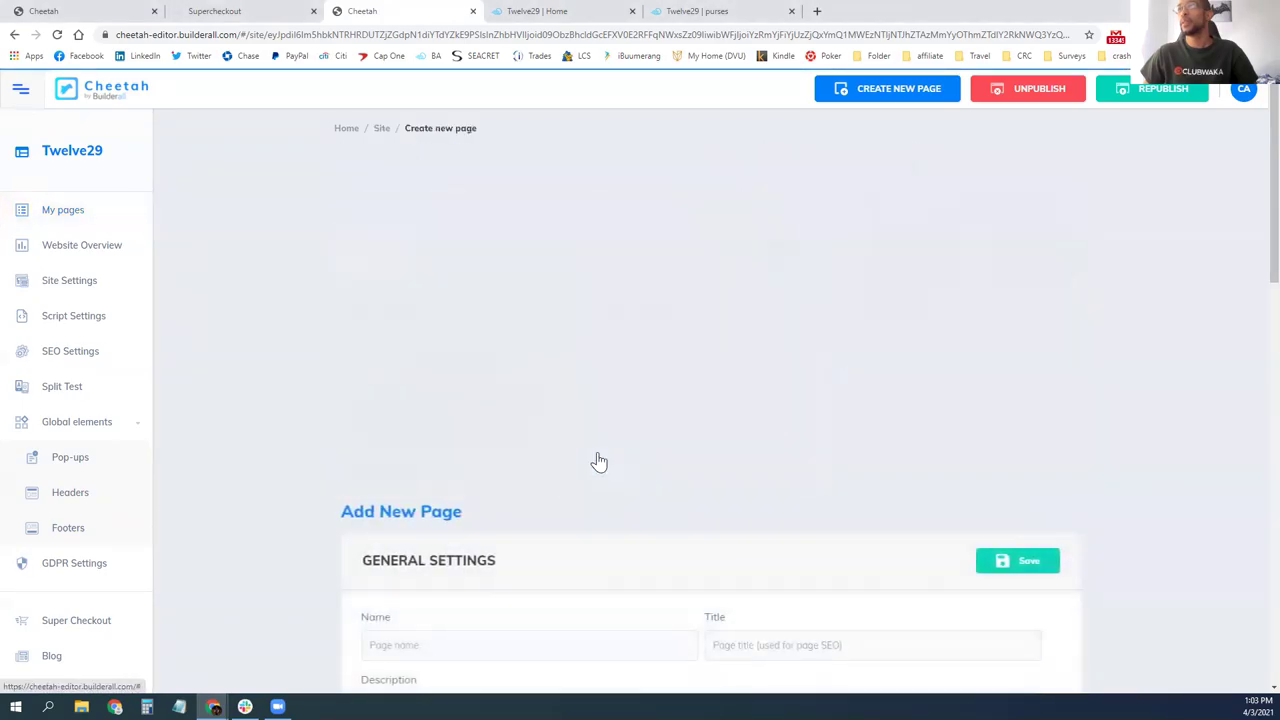
click(431, 286)
text(Po)
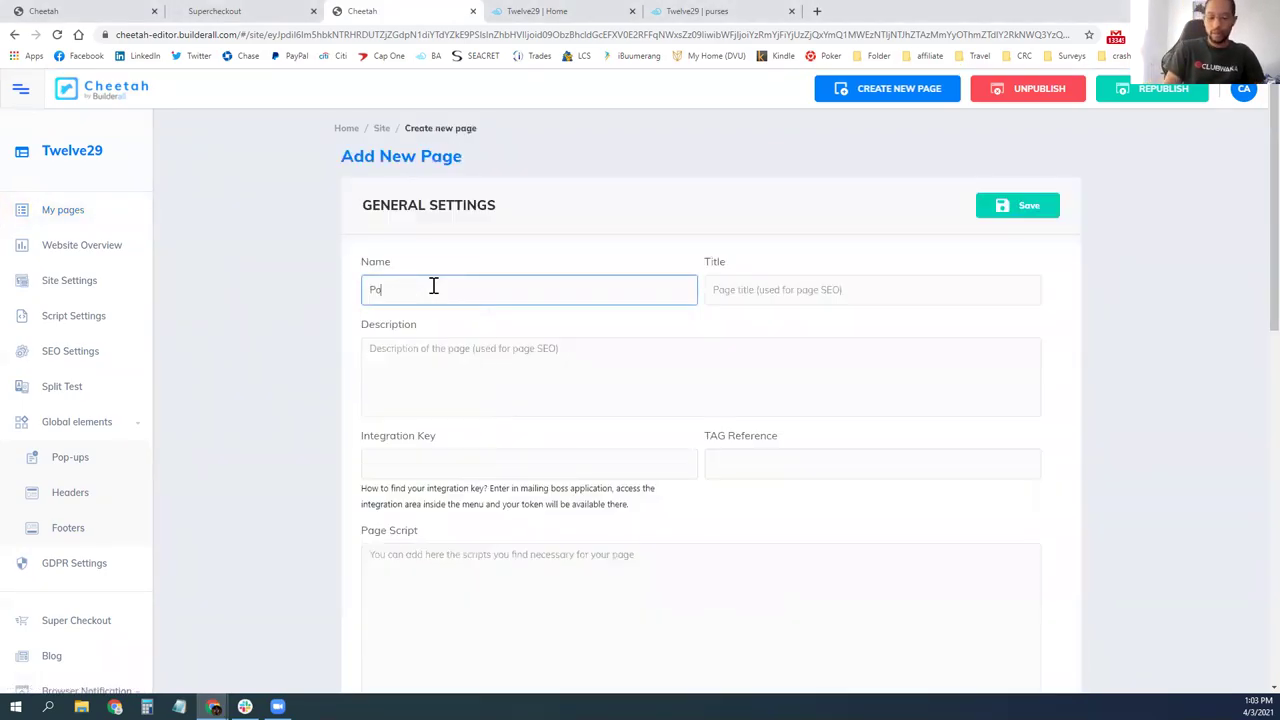
text(licies)
key(Tab)
text(Pol)
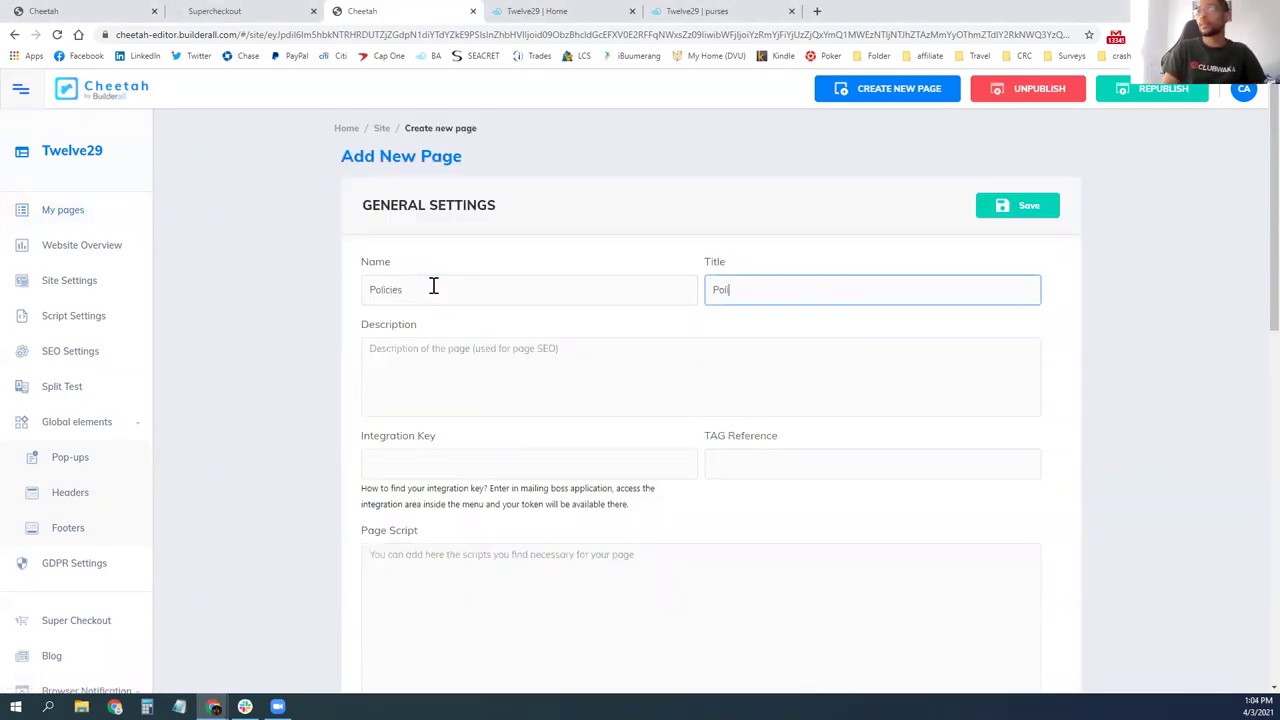
key(Tab)
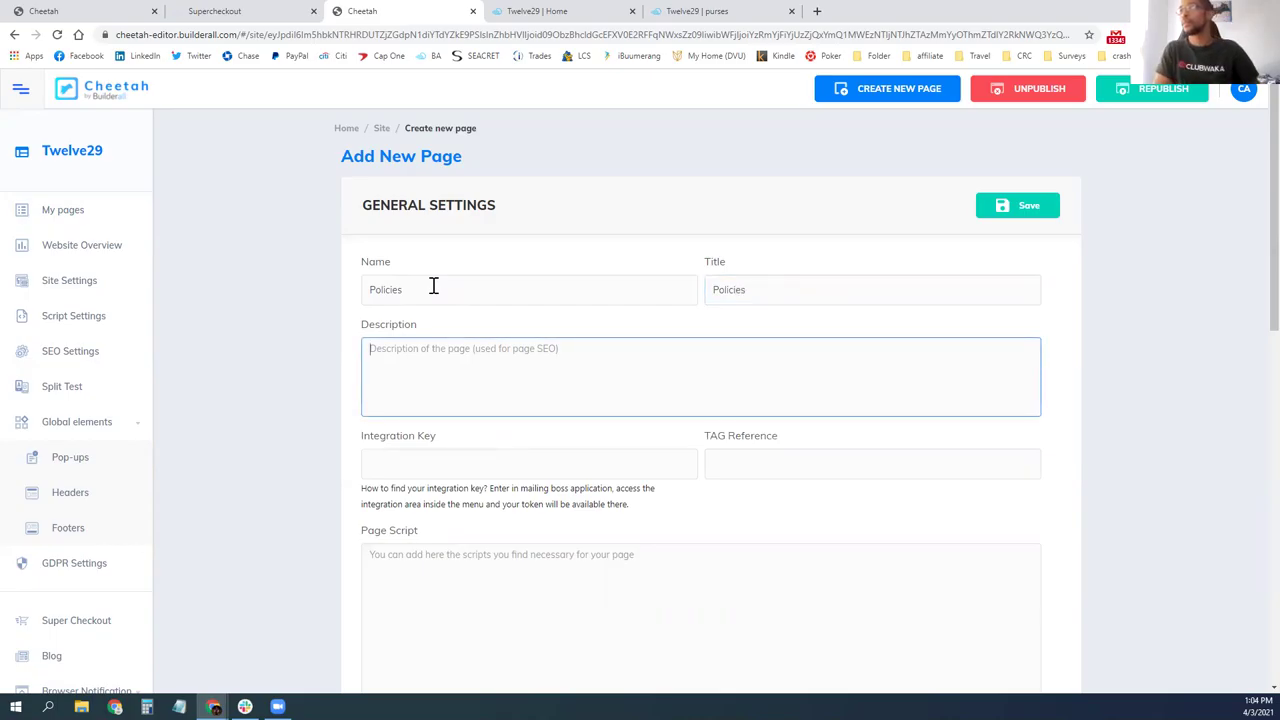
- Enter "Our Policy" as the description of the new Policies page
text(Po)
key(BackSpace)
key(BackSpace)
text(IO)
key(BackSpace)
text(Our Policy)
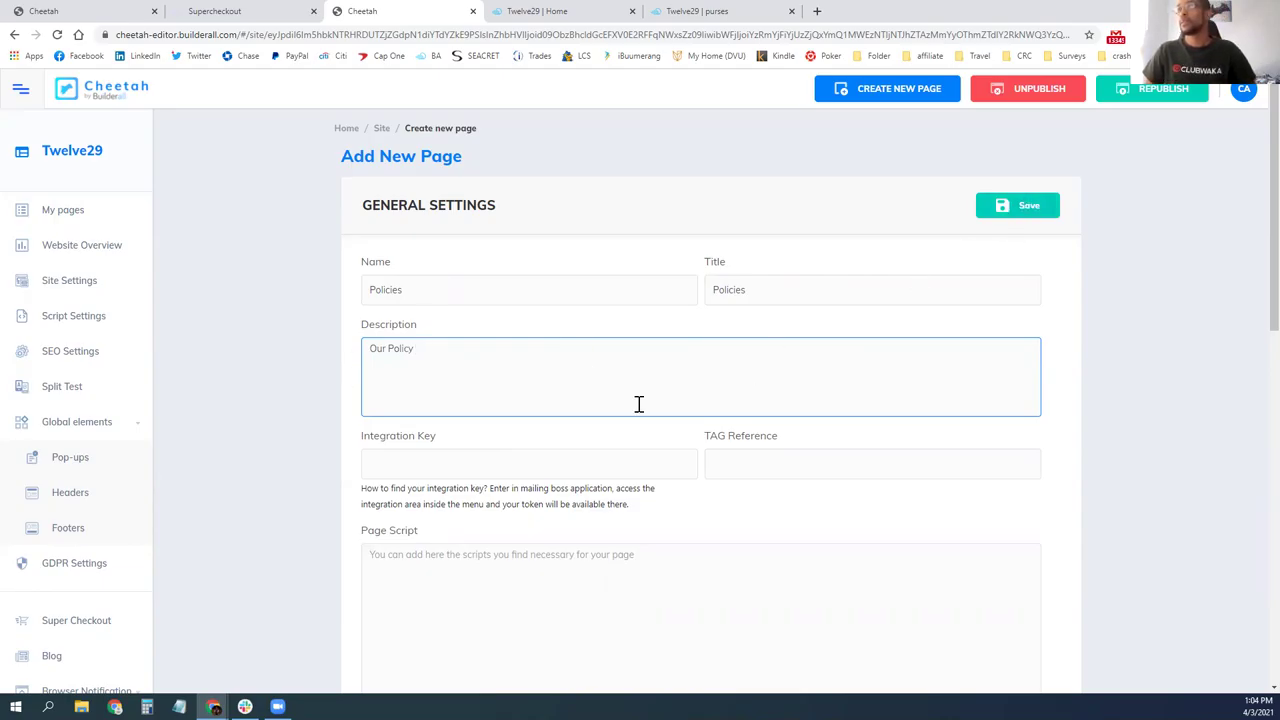
- Set the page share image of the Policies page to untitled_design_11_200x and save the new page
scroll(457, 606, down, 10)
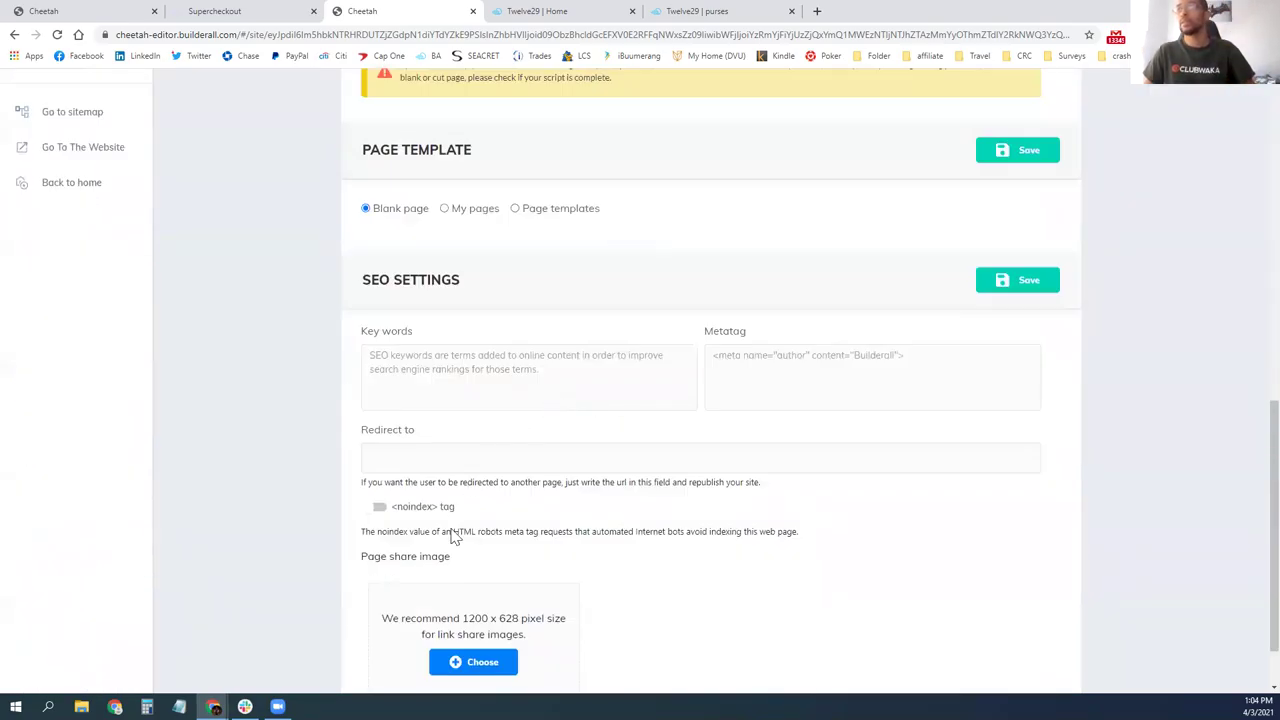
click(488, 664)
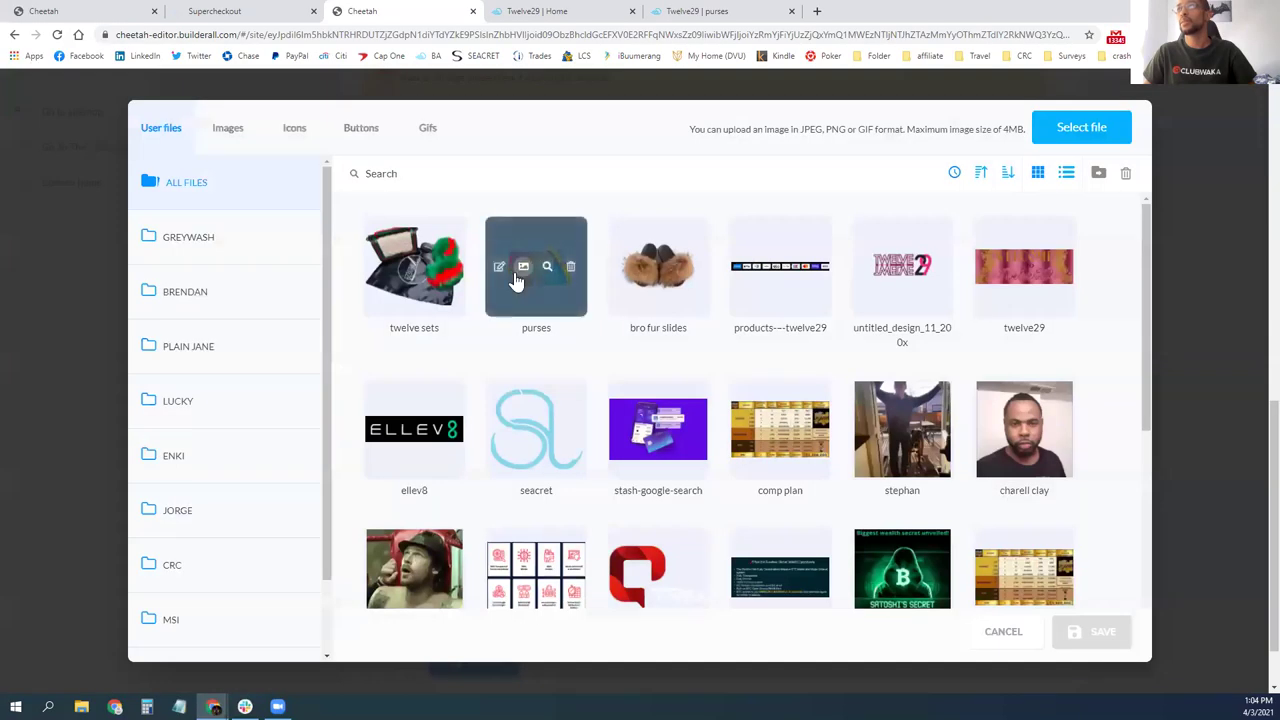
click(880, 240)
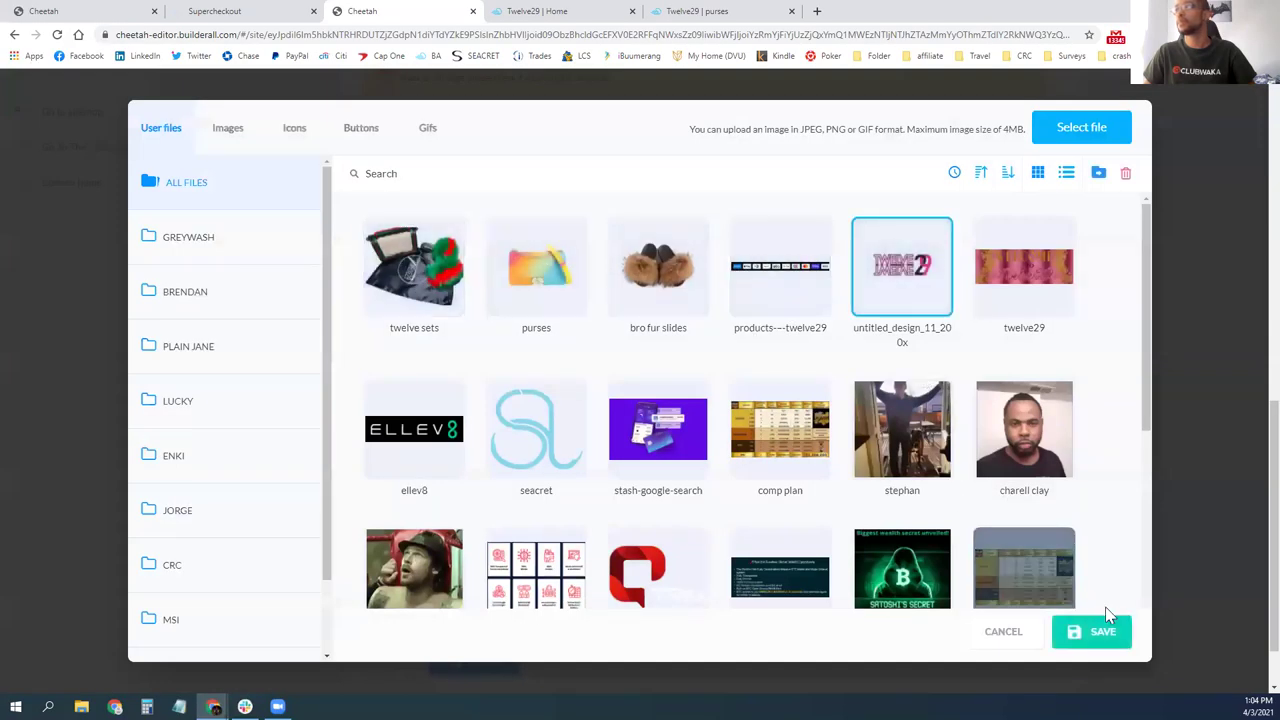
click(1100, 633)
scroll(1018, 220, up, 8)
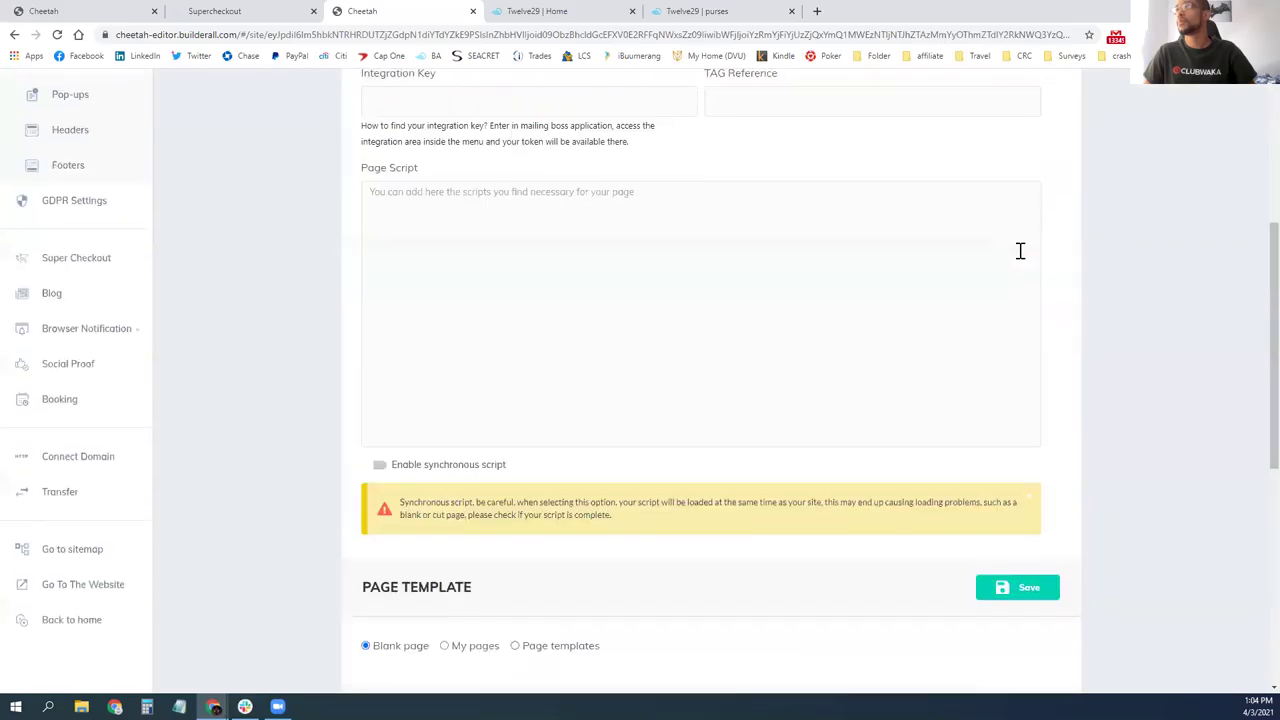
click(1018, 207)
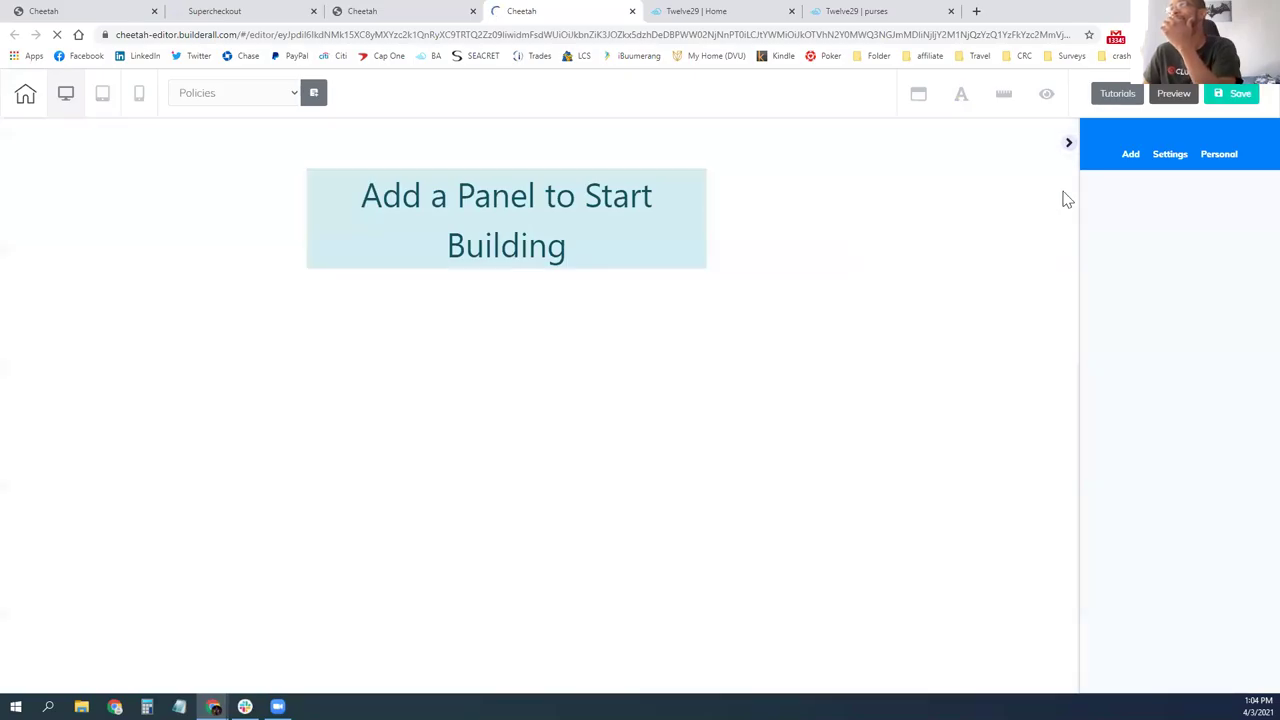
- Look through the panel library for the Policies page, checking the Daily Deal and Blocks templates
click(1127, 158)
click(1151, 208)
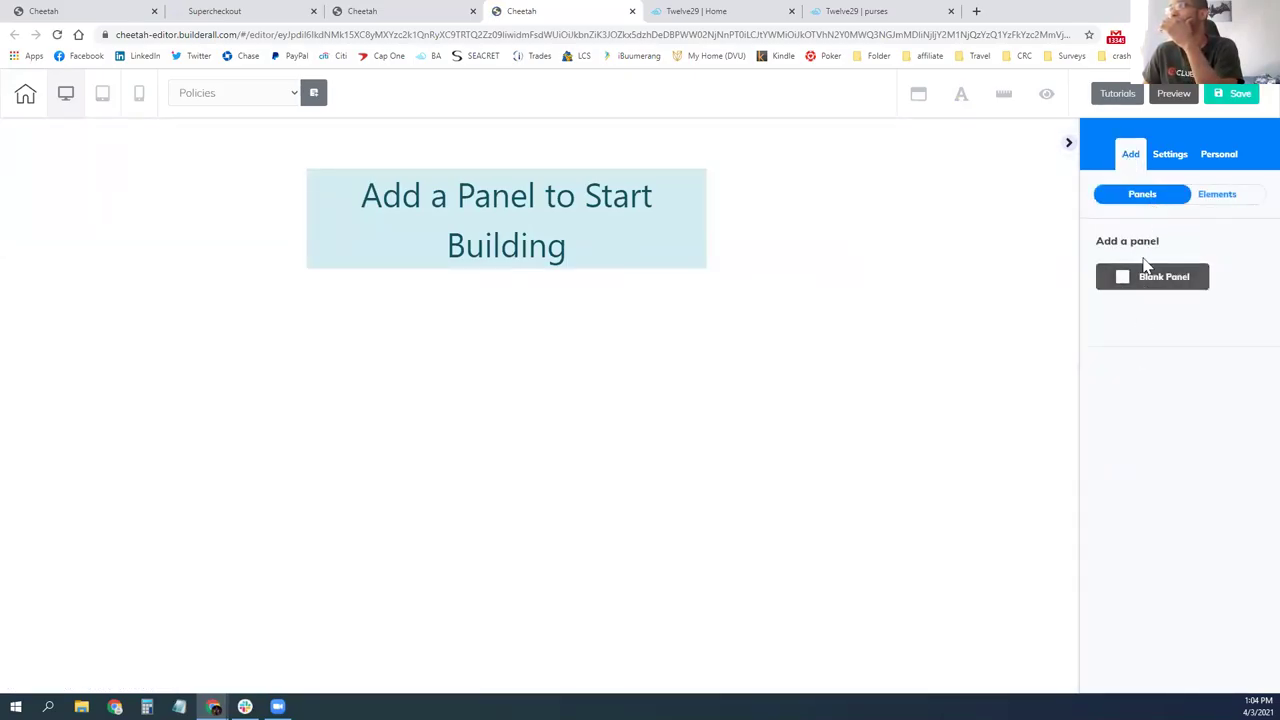
scroll(1125, 378, down, 2)
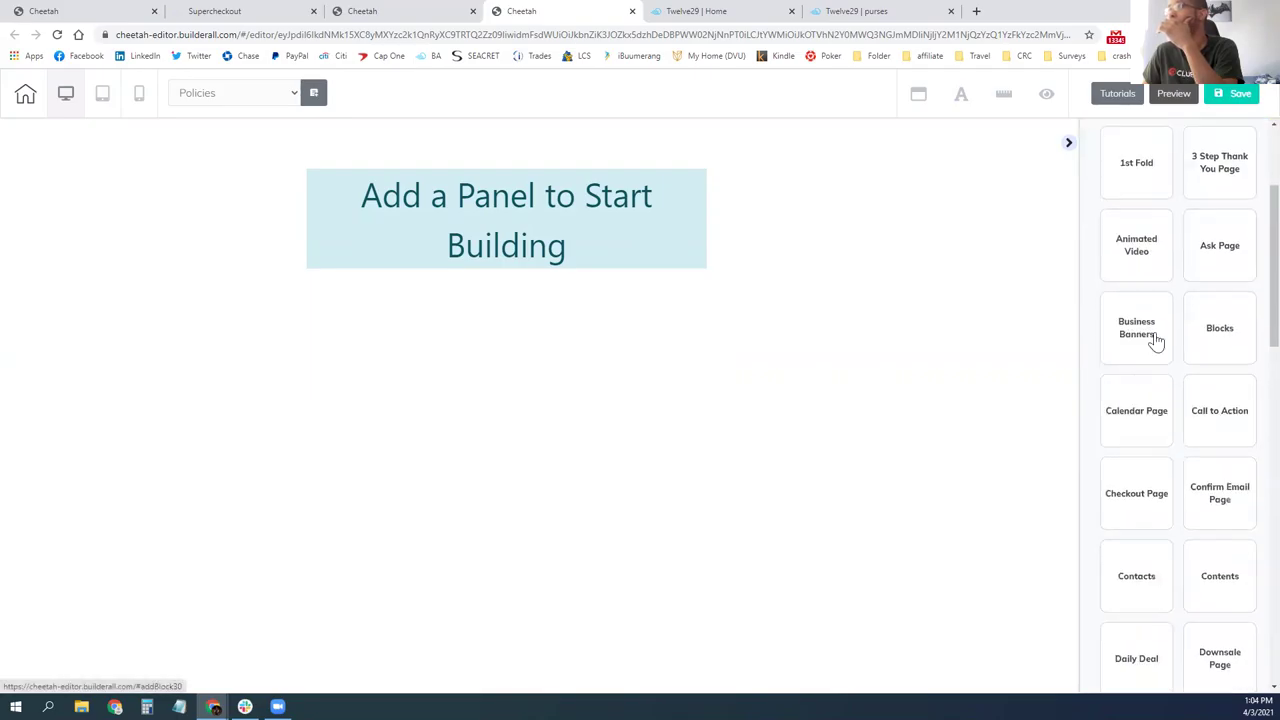
scroll(1145, 375, down, 3)
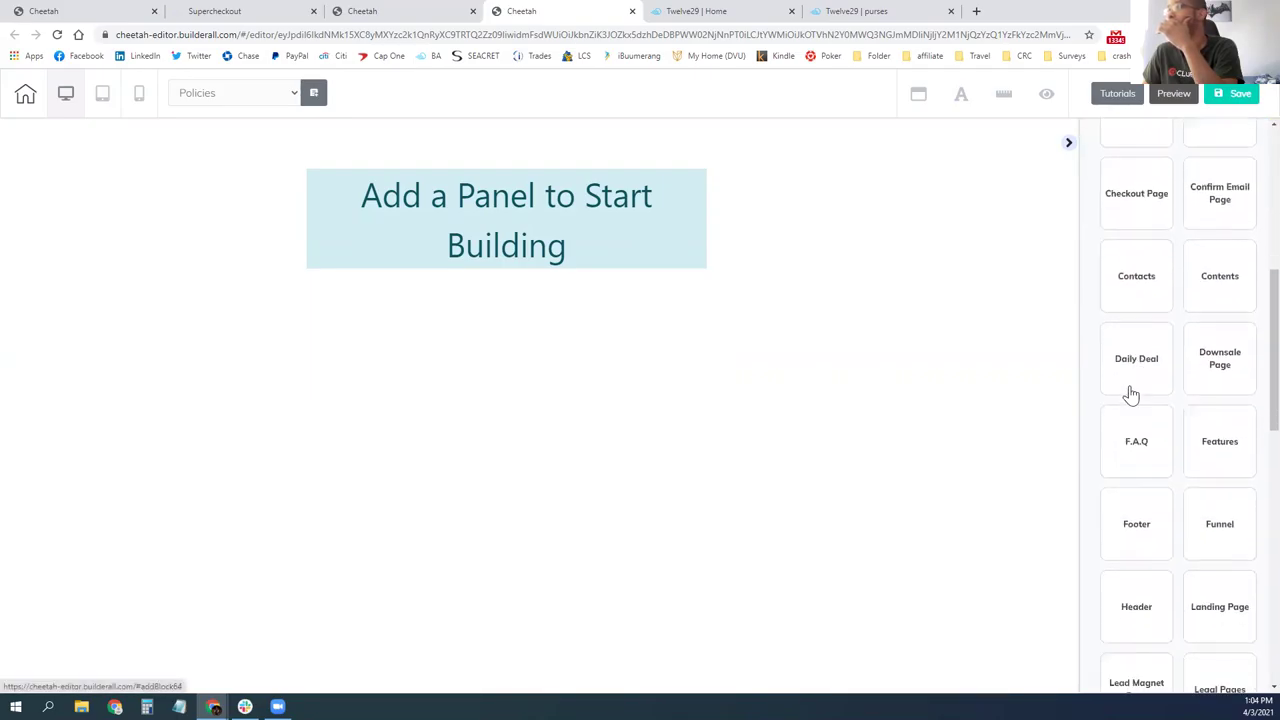
click(1136, 360)
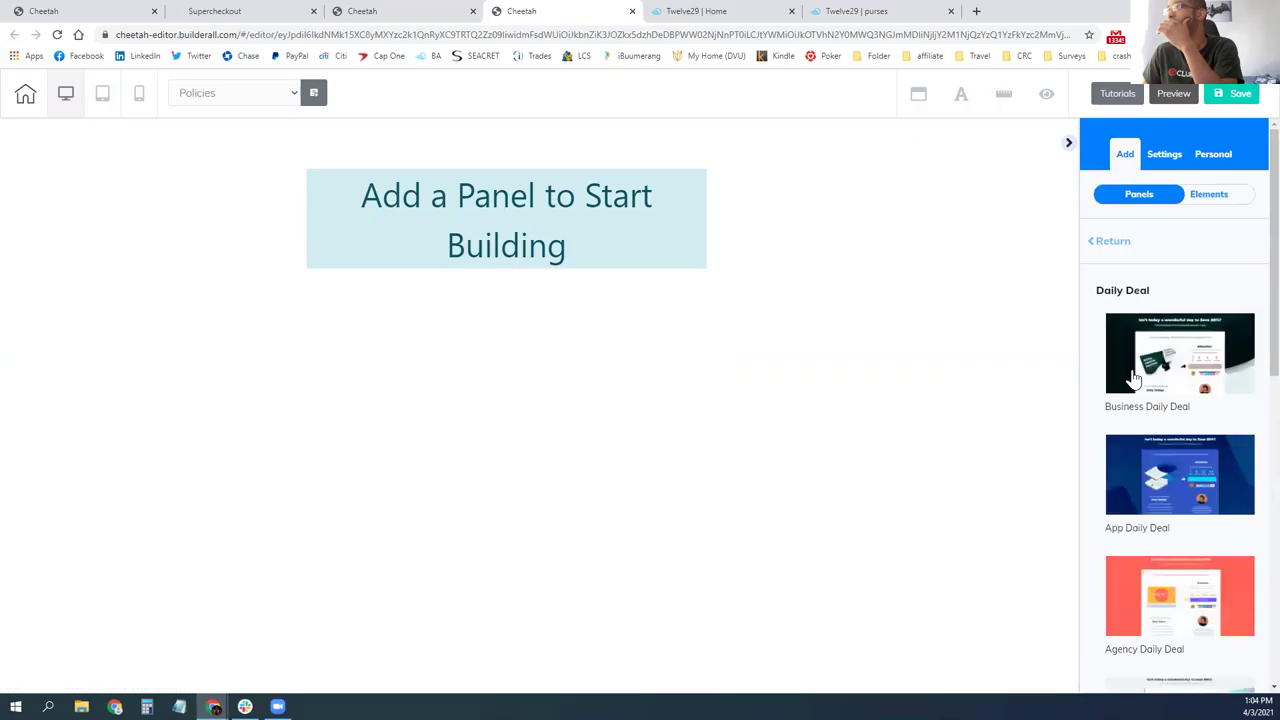
click(1122, 243)
scroll(1122, 340, down, 3)
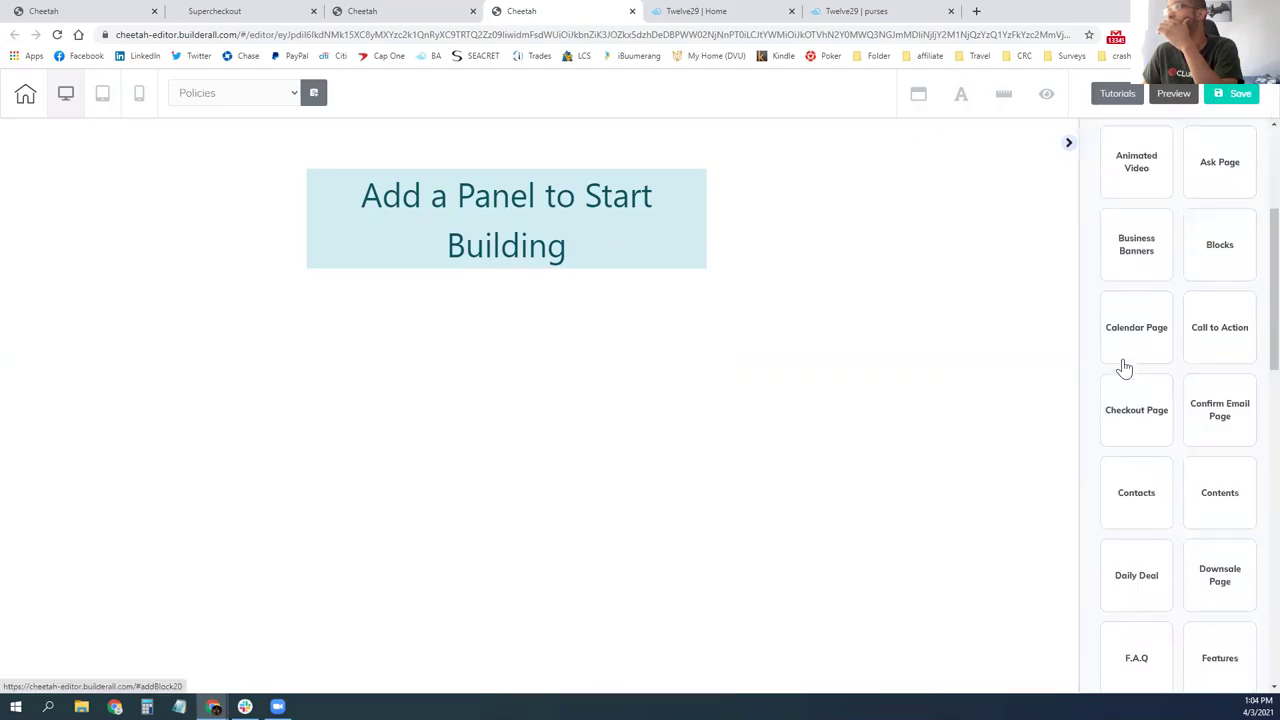
click(1208, 264)
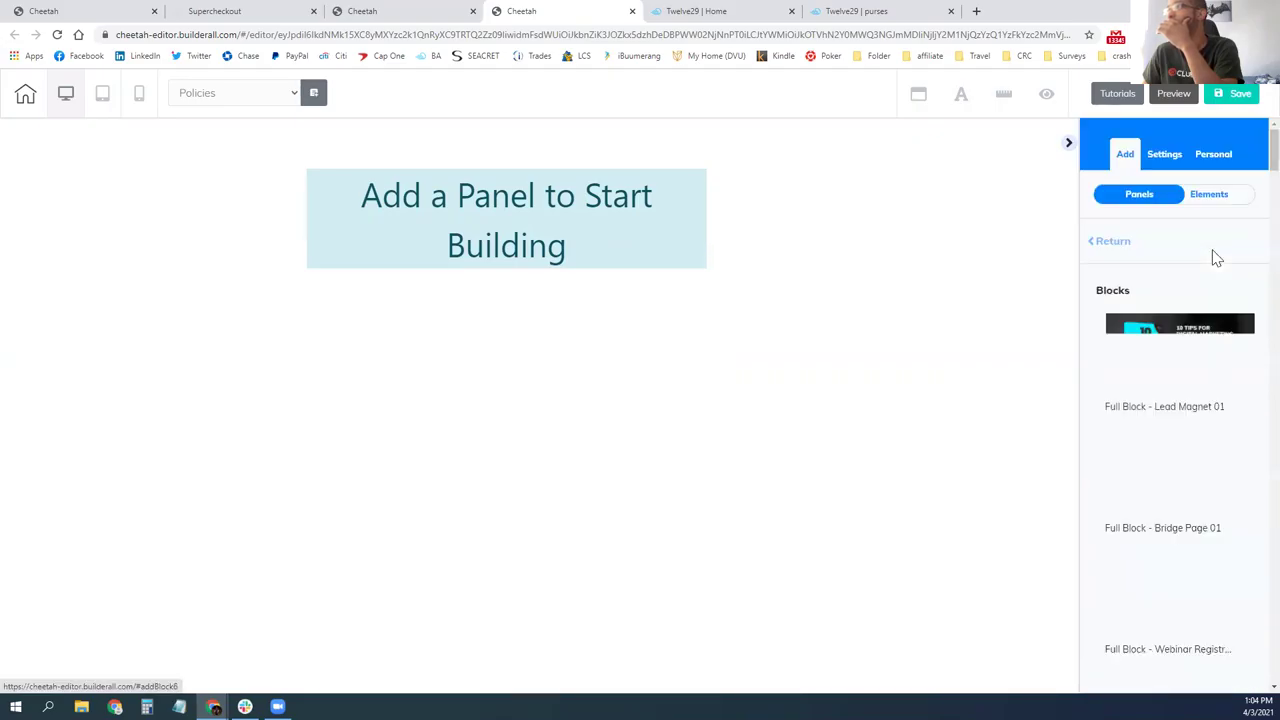
click(1122, 243)
- Look through the remaining panel categories and examine the Upsell Page templates
scroll(1143, 390, down, 10)
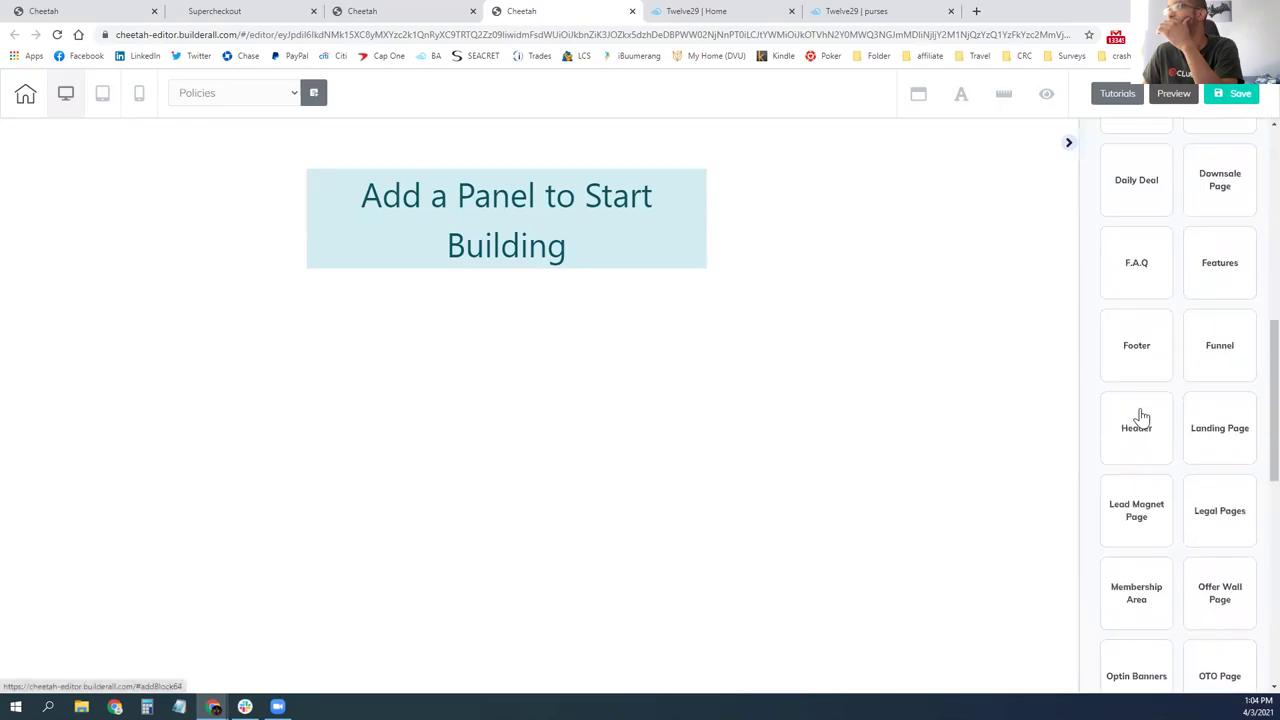
scroll(1142, 418, down, 2)
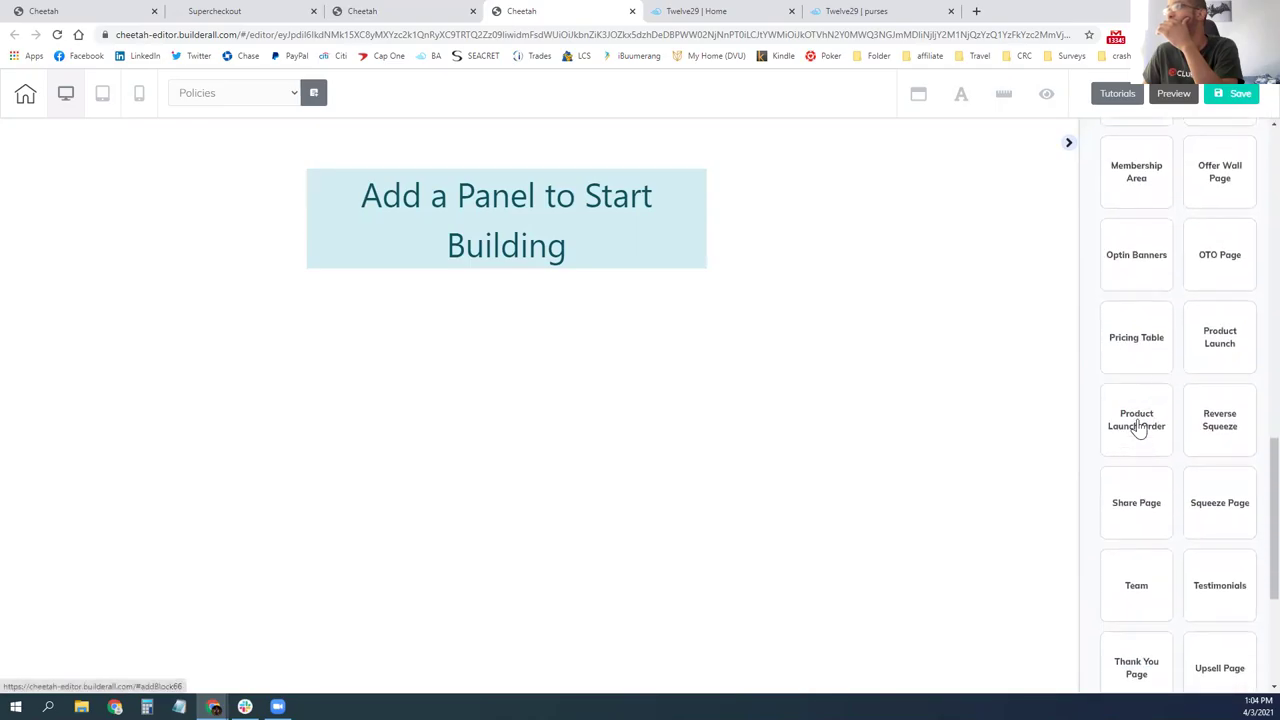
scroll(1140, 425, down, 4)
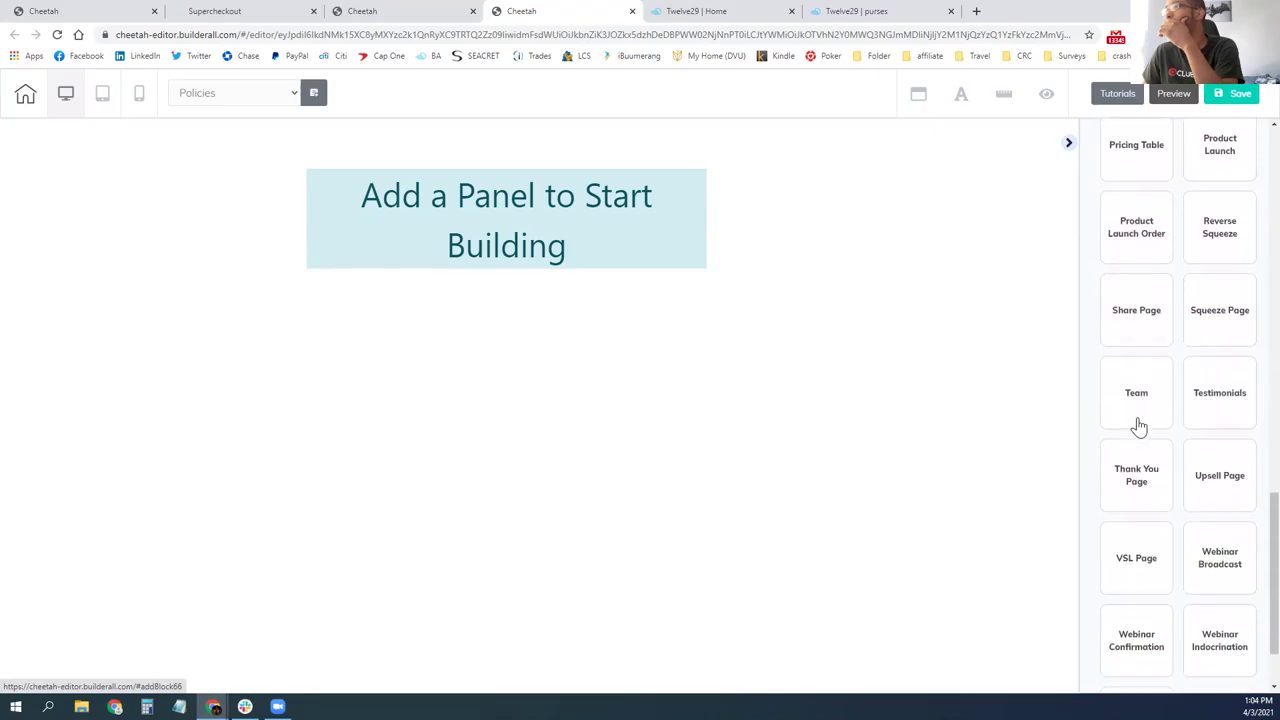
click(1217, 384)
scroll(1158, 418, down, 6)
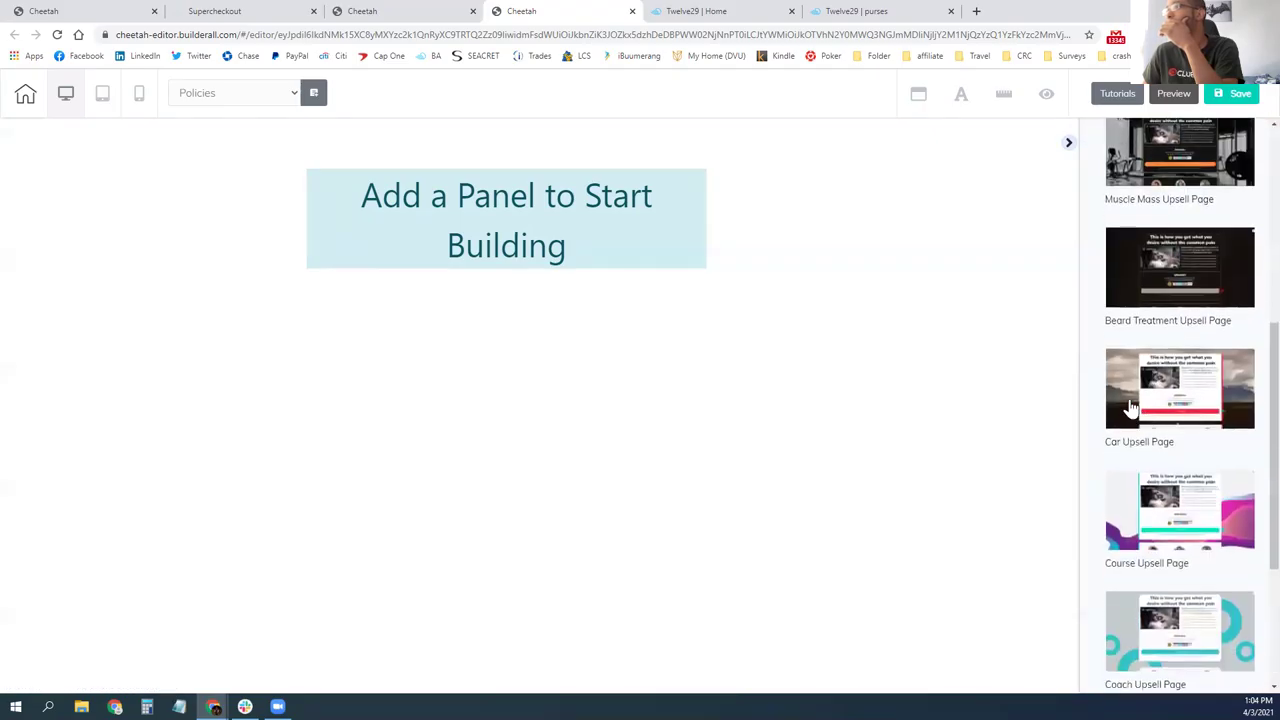
scroll(1128, 408, up, 6)
click(1117, 247)
scroll(1137, 451, down, 8)
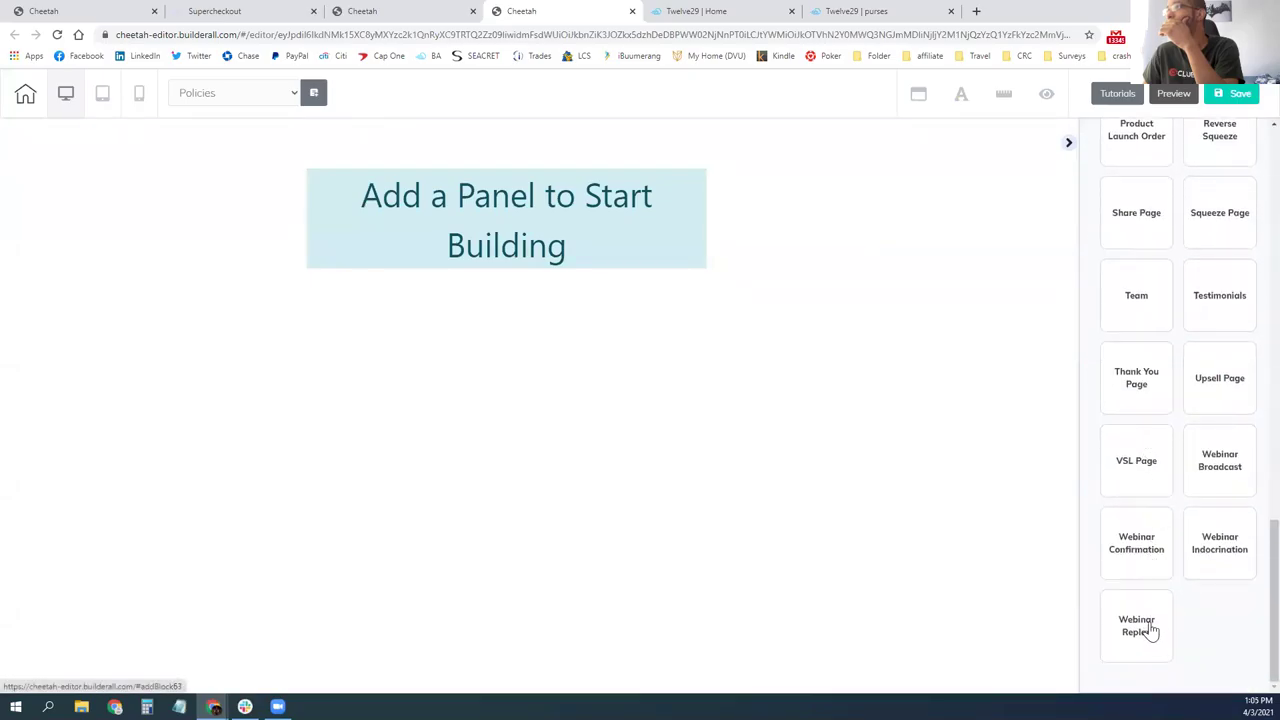
- Add the Agency Thank You Page template as a panel on the empty Policies page
click(1133, 399)
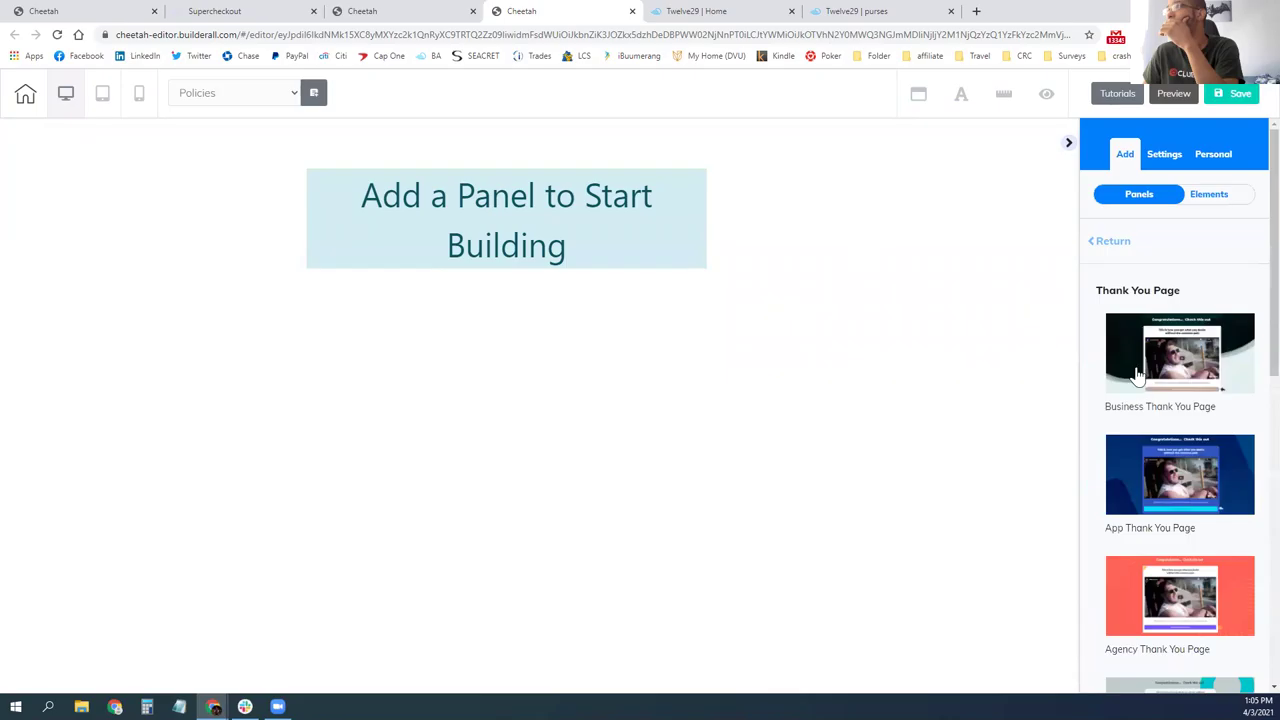
scroll(1131, 400, down, 4)
click(1120, 258)
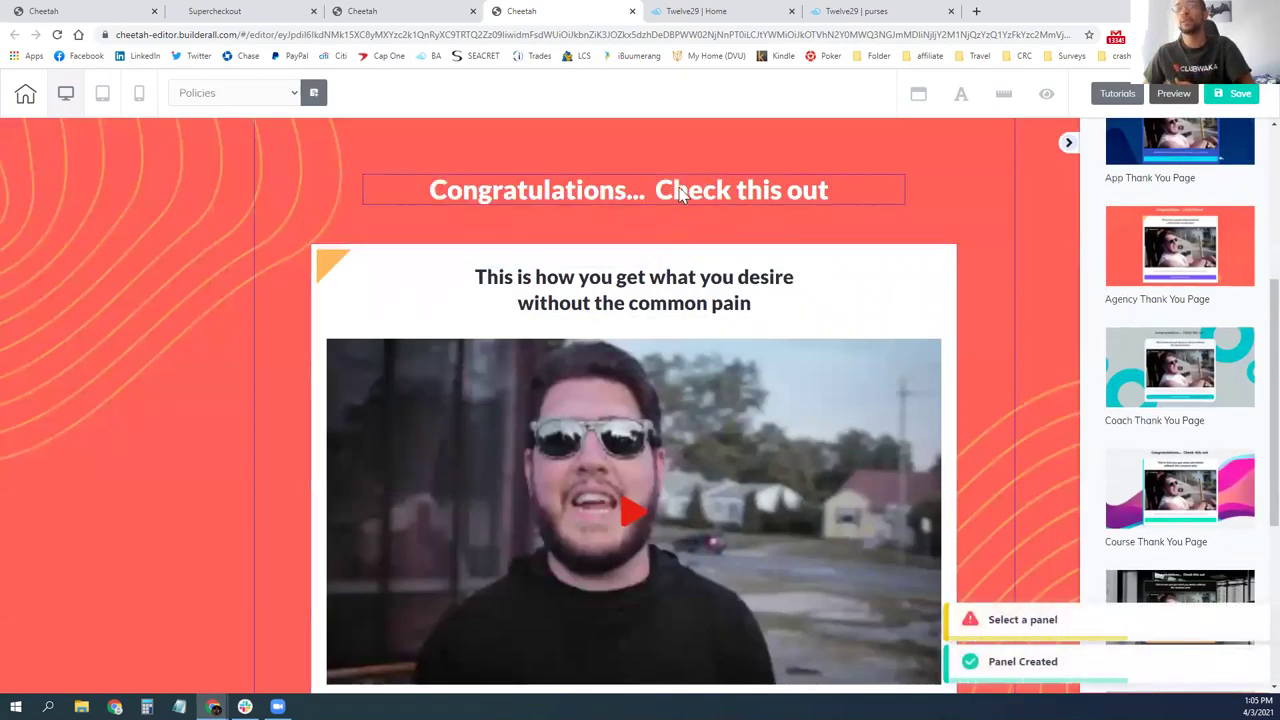
- Replace the panel's "Congratulations... Check this out" heading with "Shipping and Return Policy"
click(650, 190)
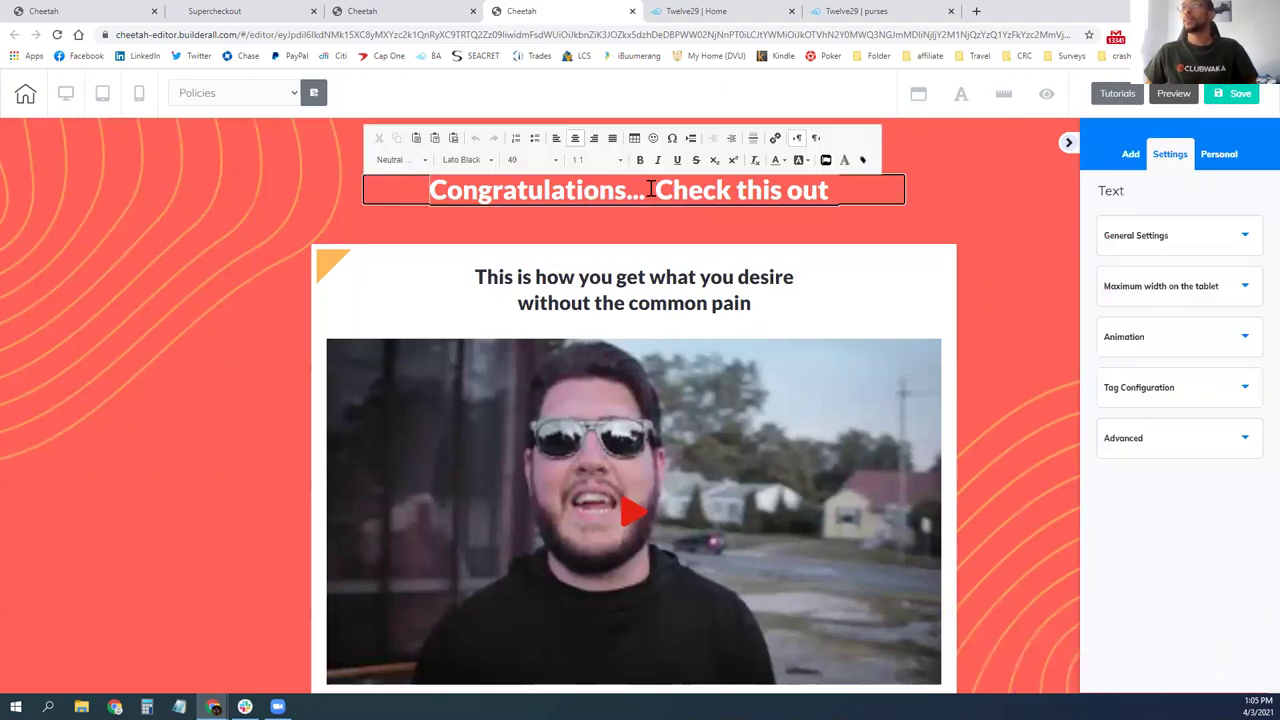
drag(838, 192, 404, 194)
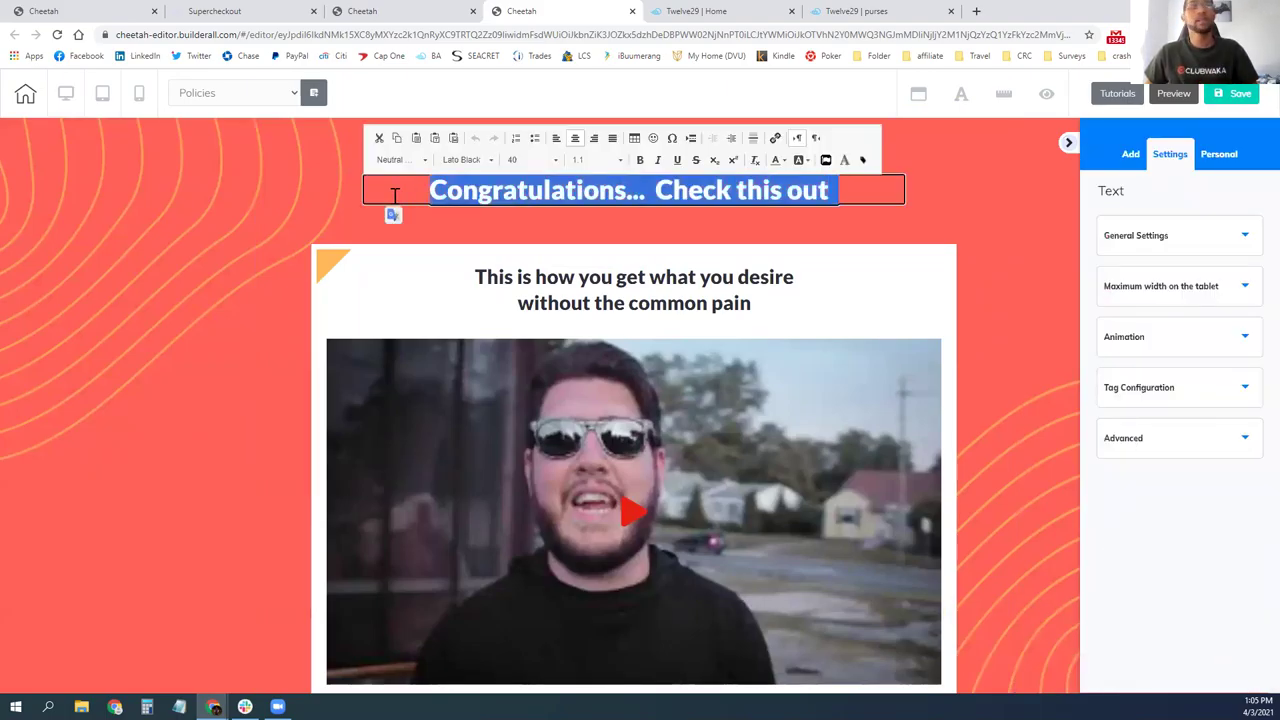
text(Sjo)
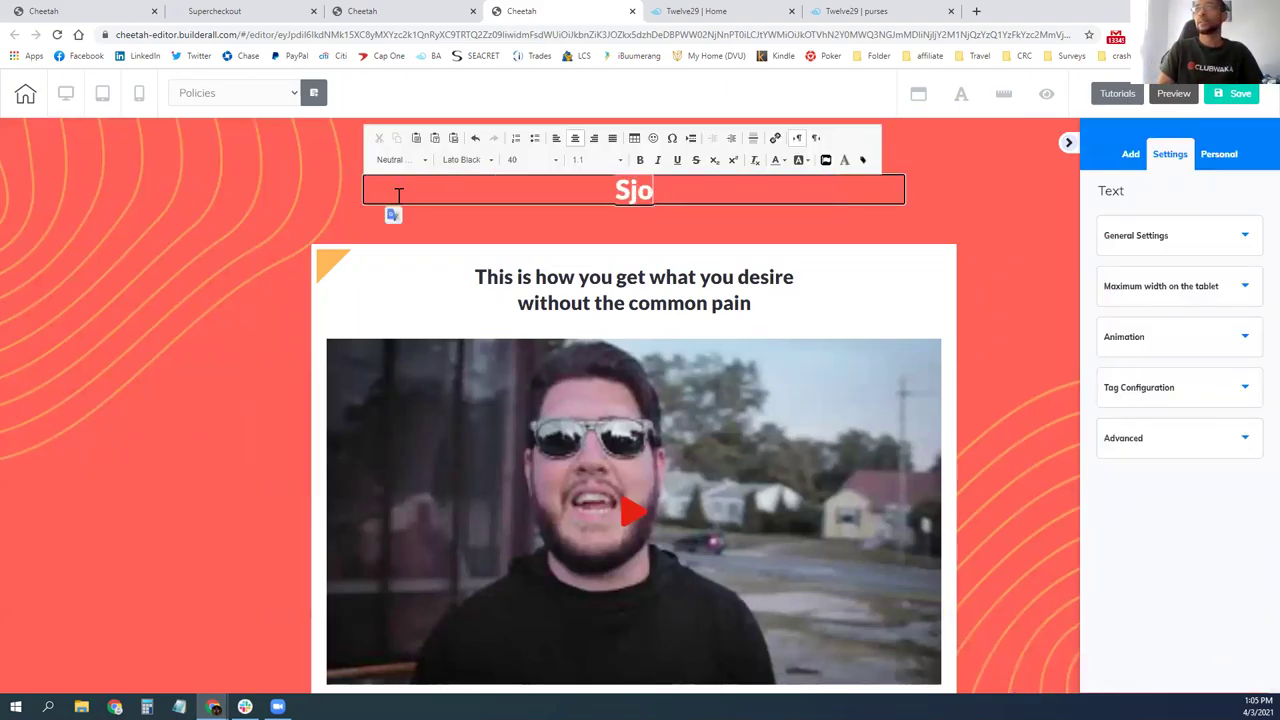
key(BackSpace)
key(BackSpace)
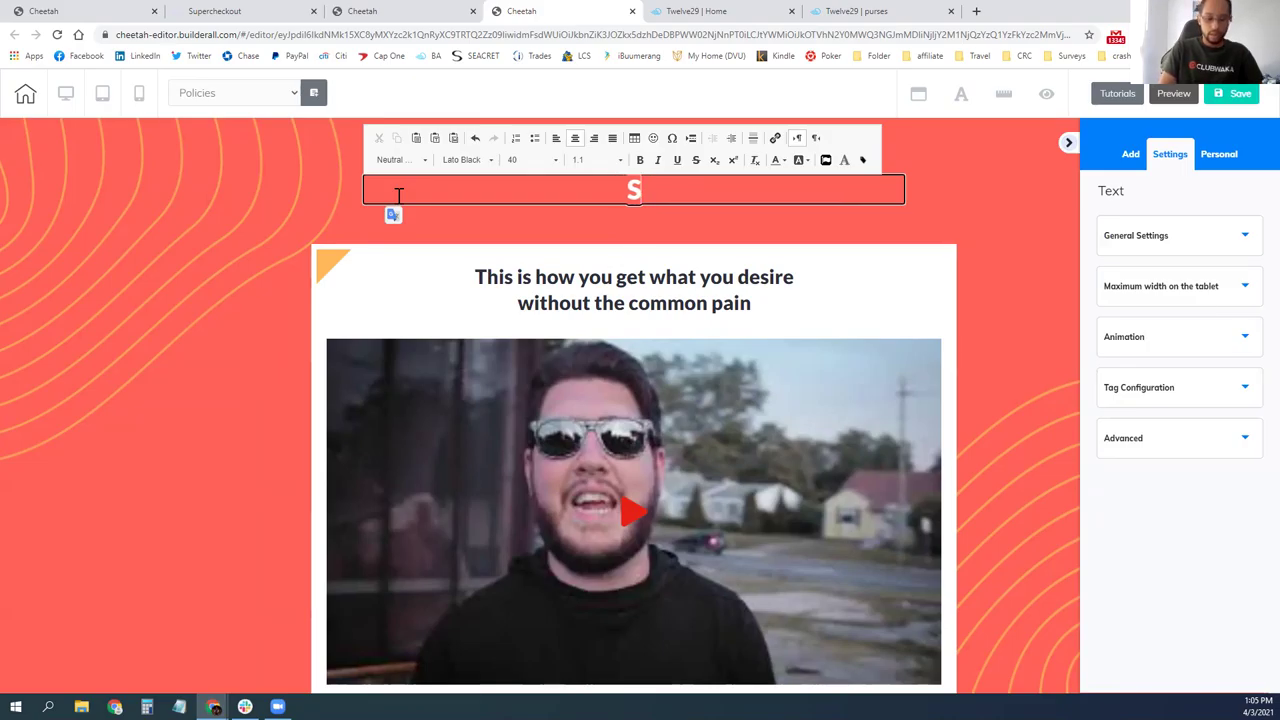
text(hipping and)
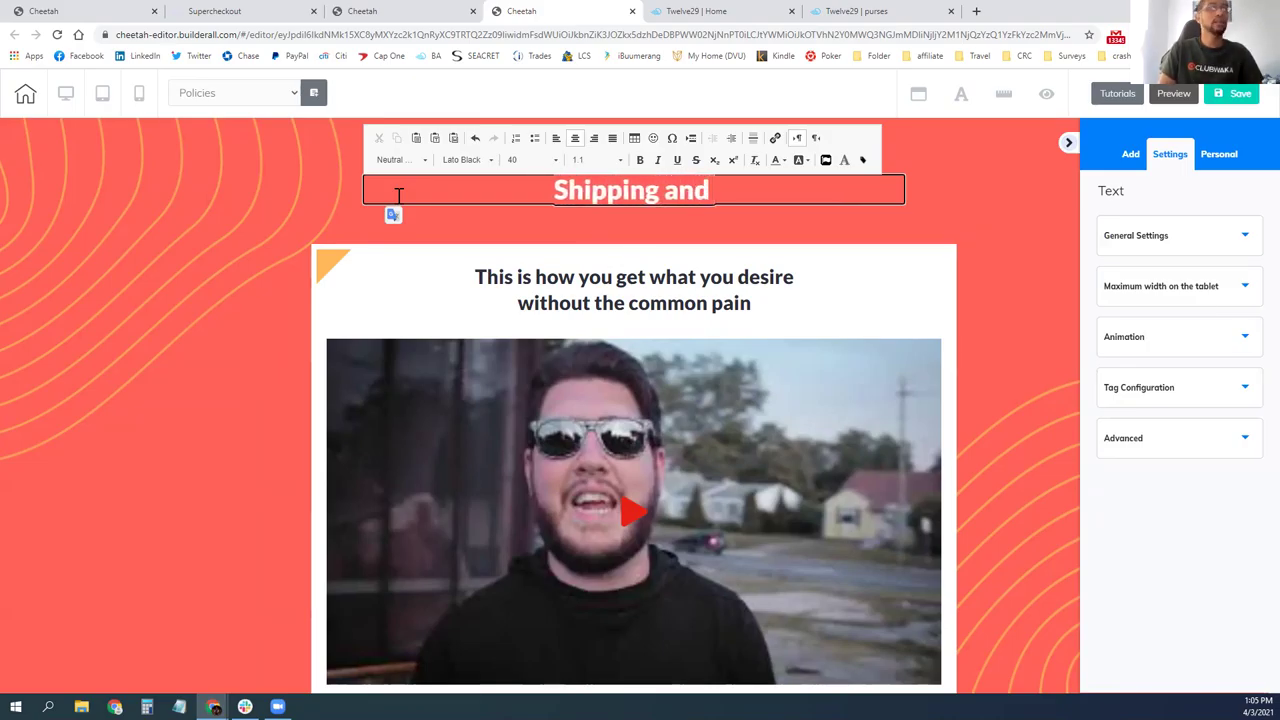
text( Return Polc)
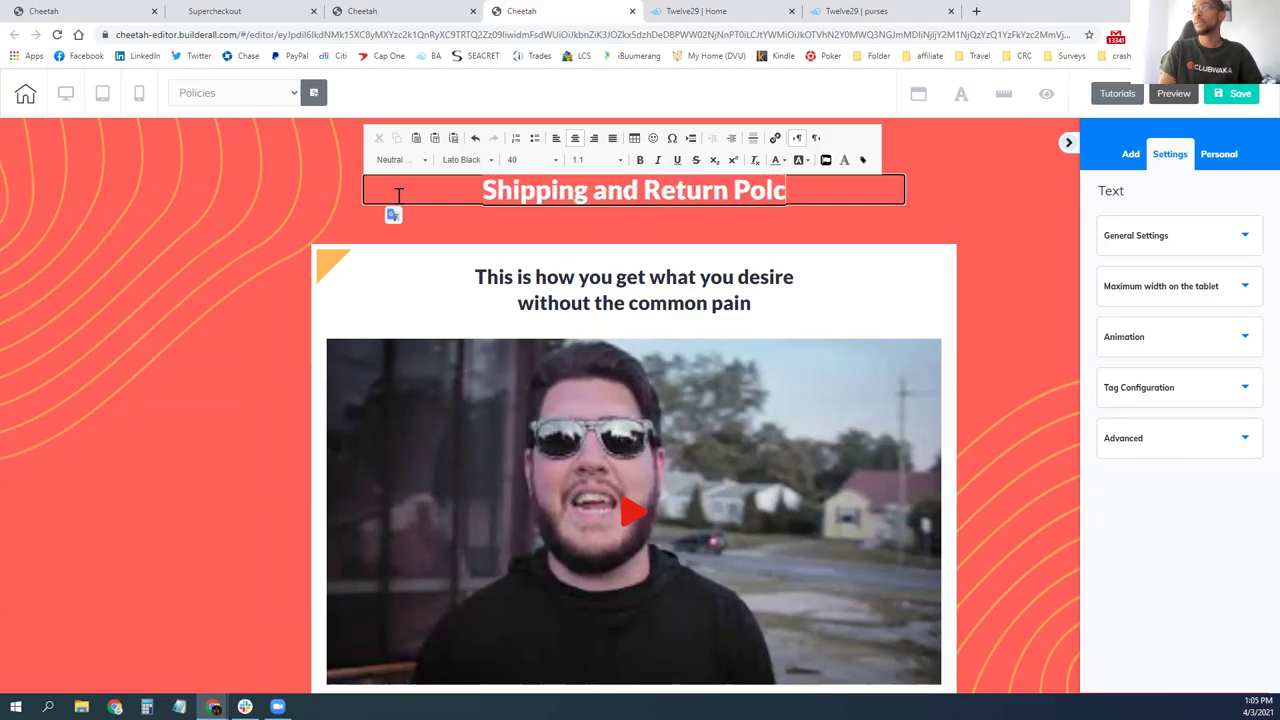
key(BackSpace)
text(icy)
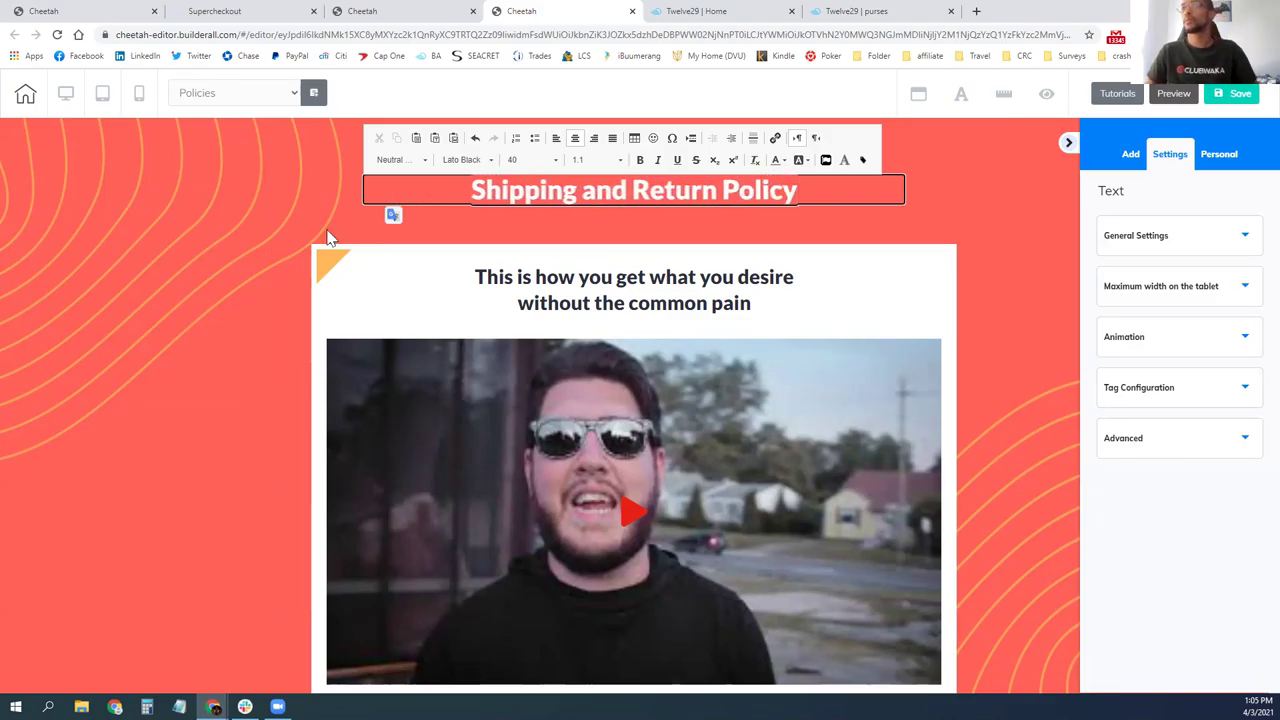
- Open the image picker for the background of the Shipping and Return Policy panel
click(126, 256)
click(1152, 238)
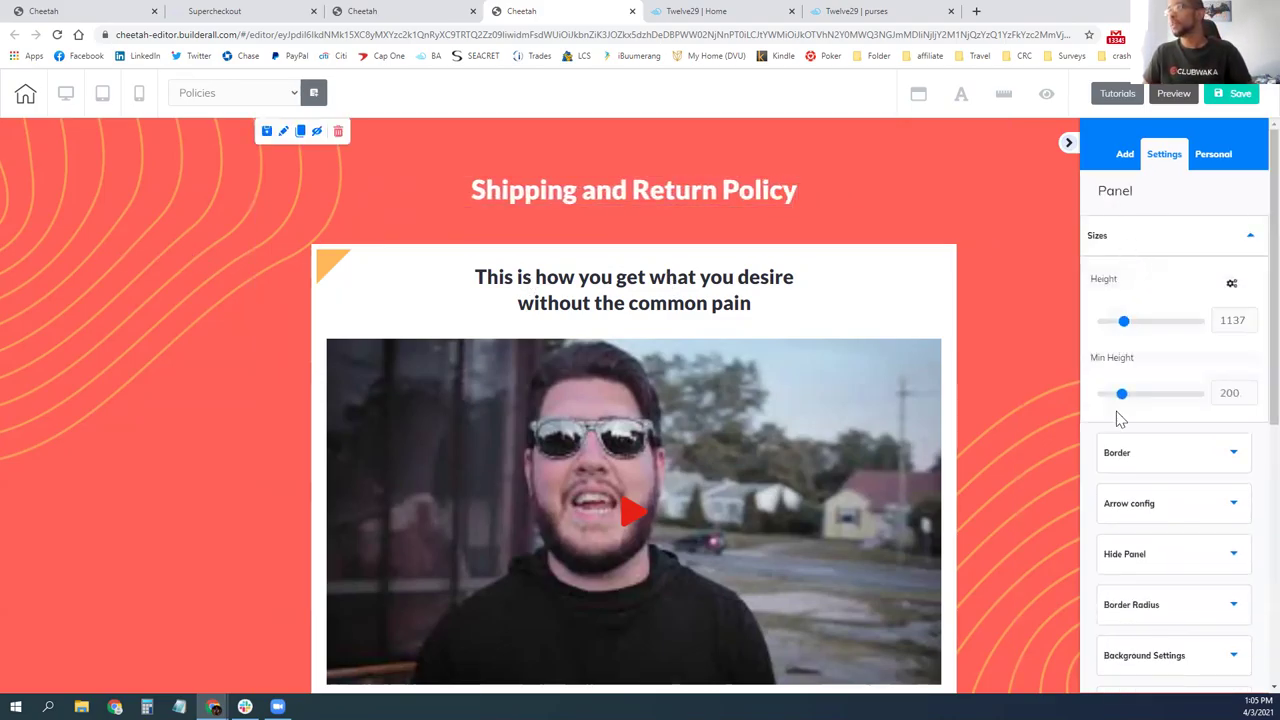
click(1134, 455)
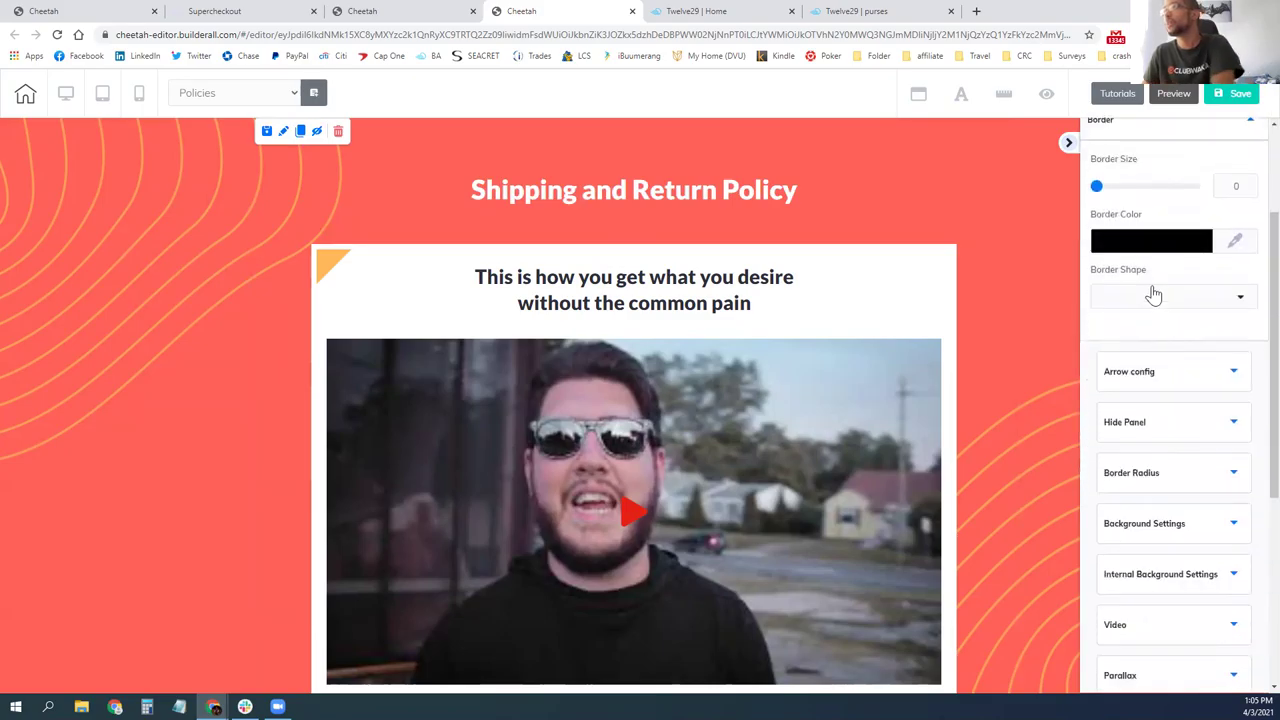
scroll(1141, 315, down, 1)
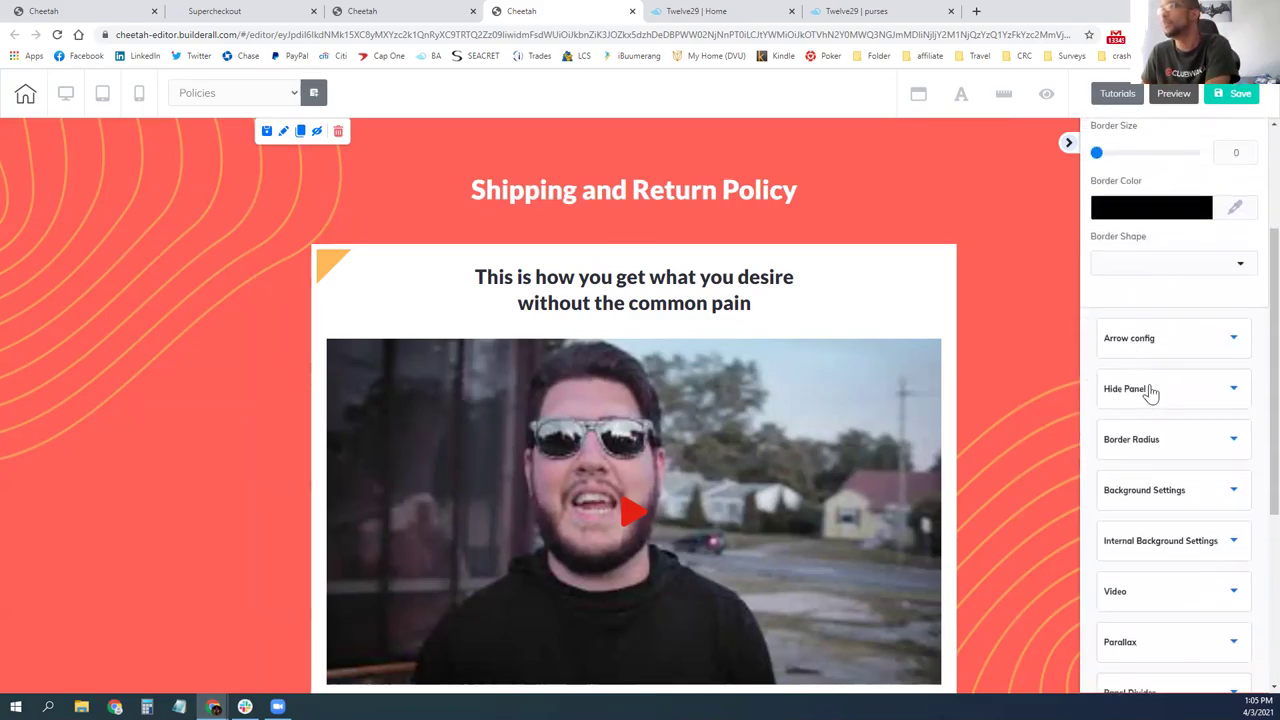
scroll(1150, 392, down, 3)
click(1151, 390)
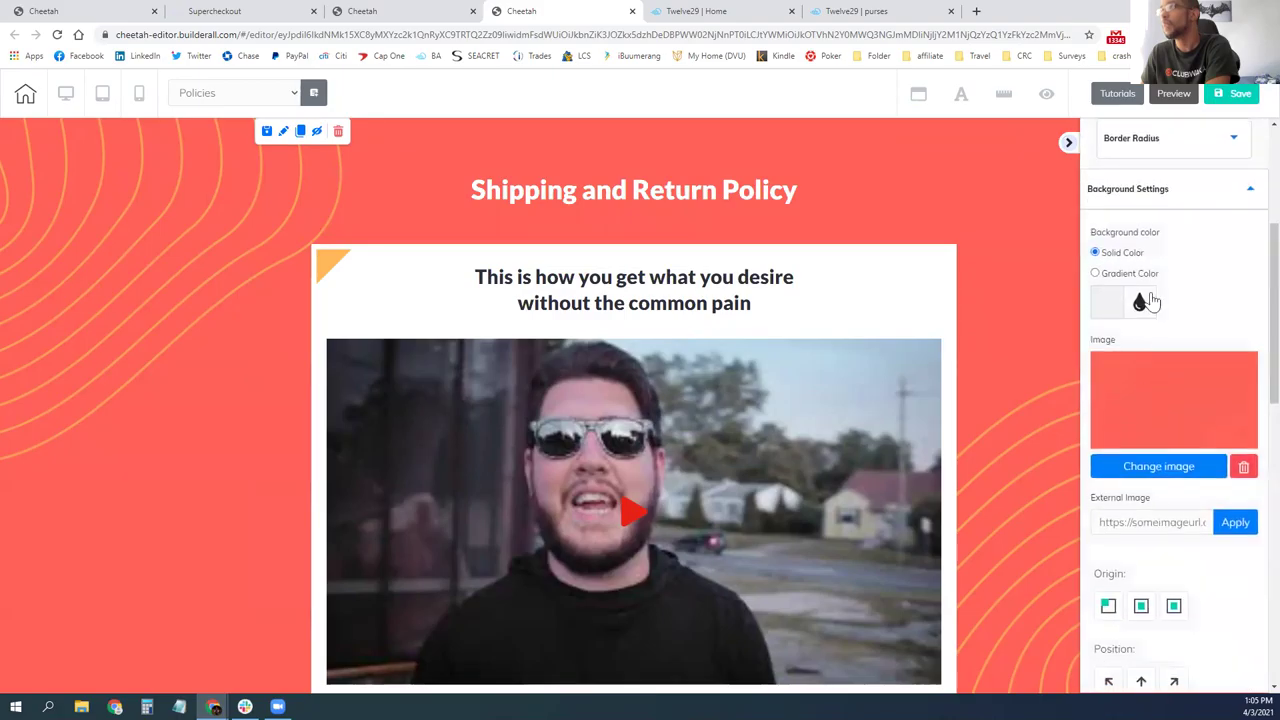
click(1166, 467)
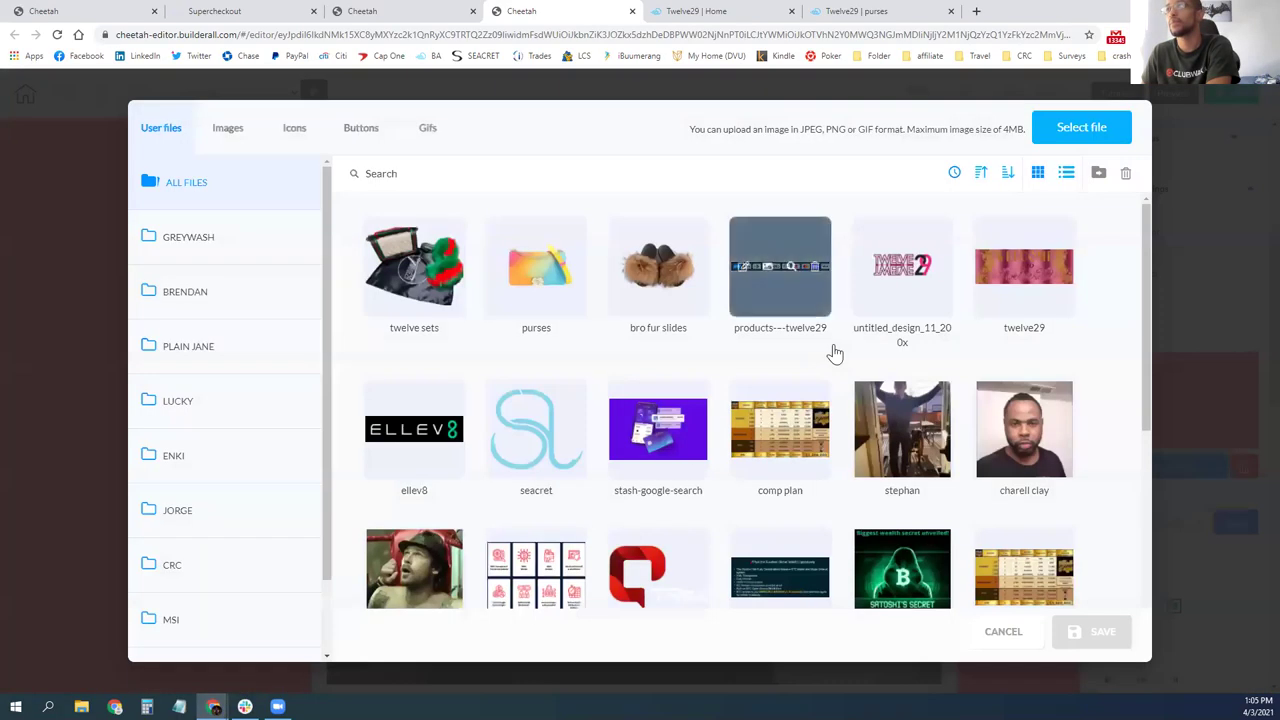
- Look through the uploaded files and stock images for a panel background, and close the picker without choosing one
scroll(586, 351, down, 6)
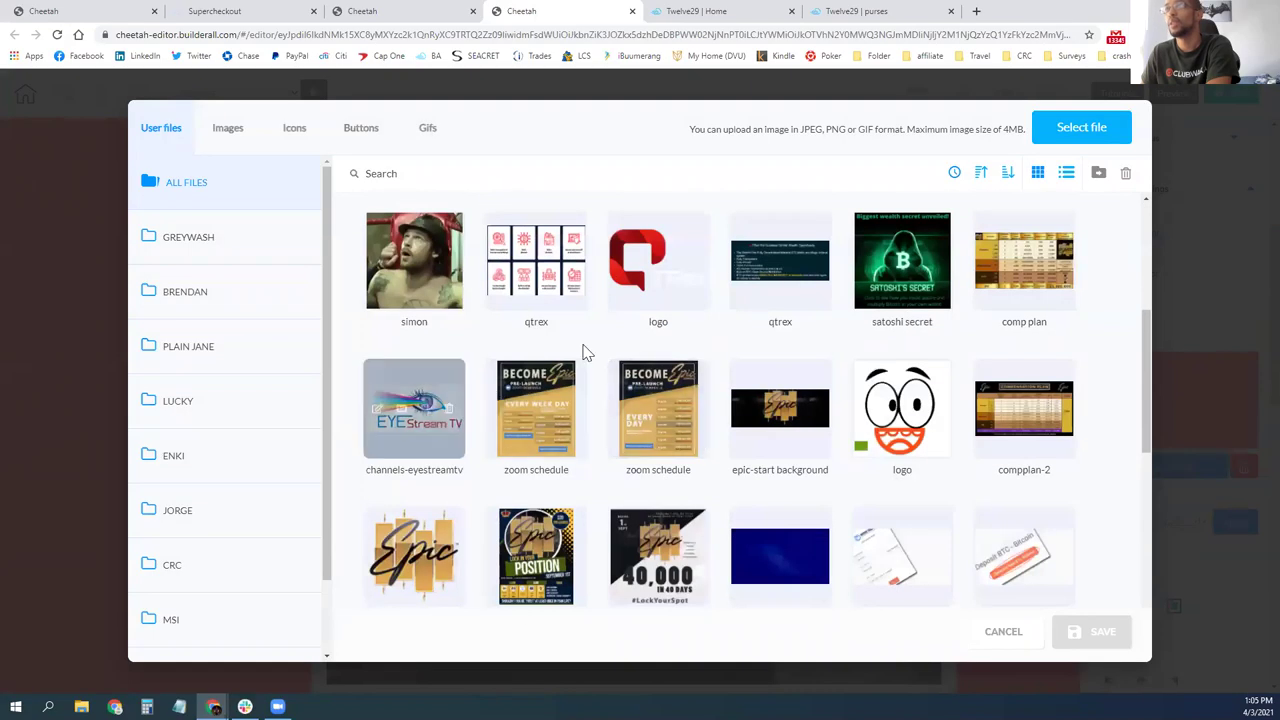
click(245, 146)
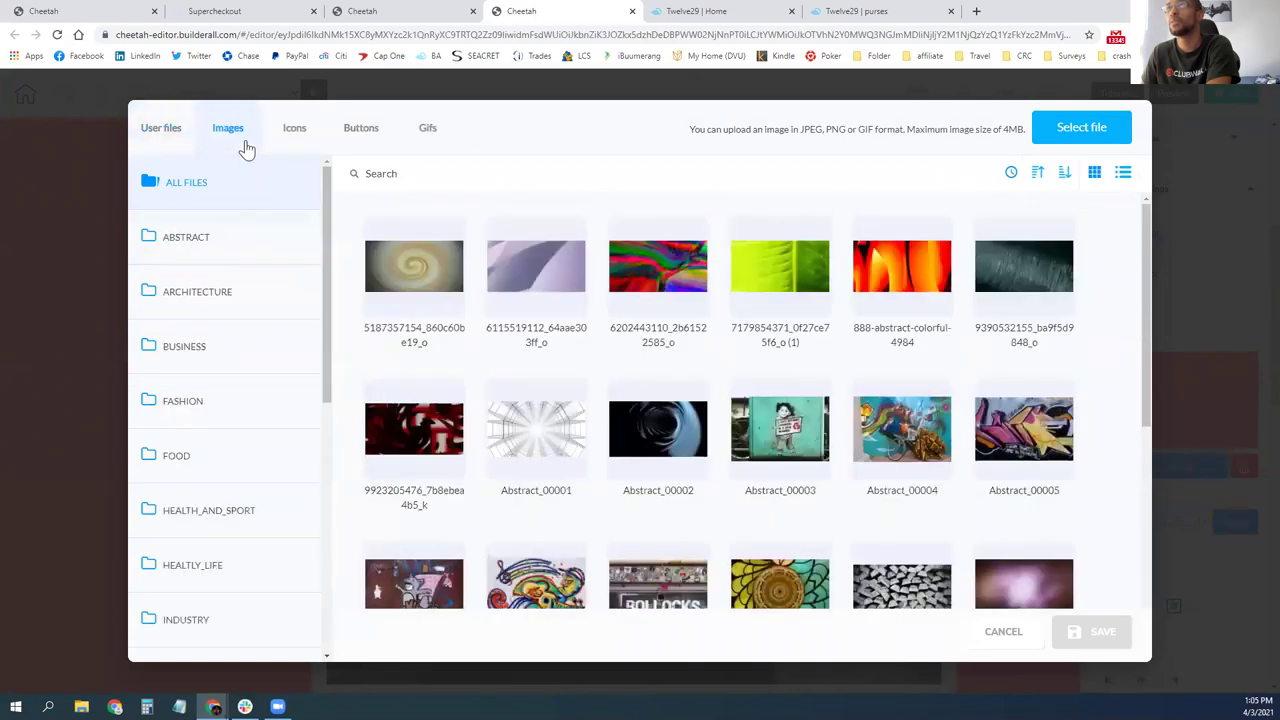
scroll(600, 425, down, 15)
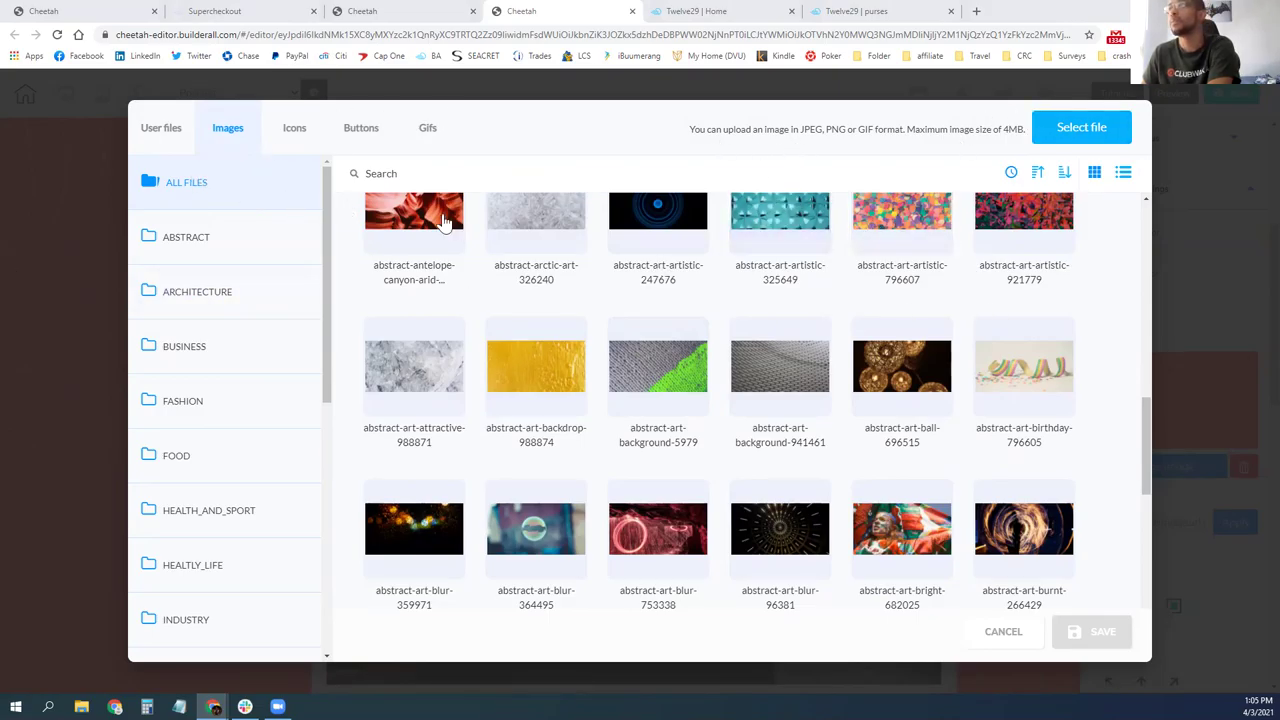
scroll(568, 452, down, 10)
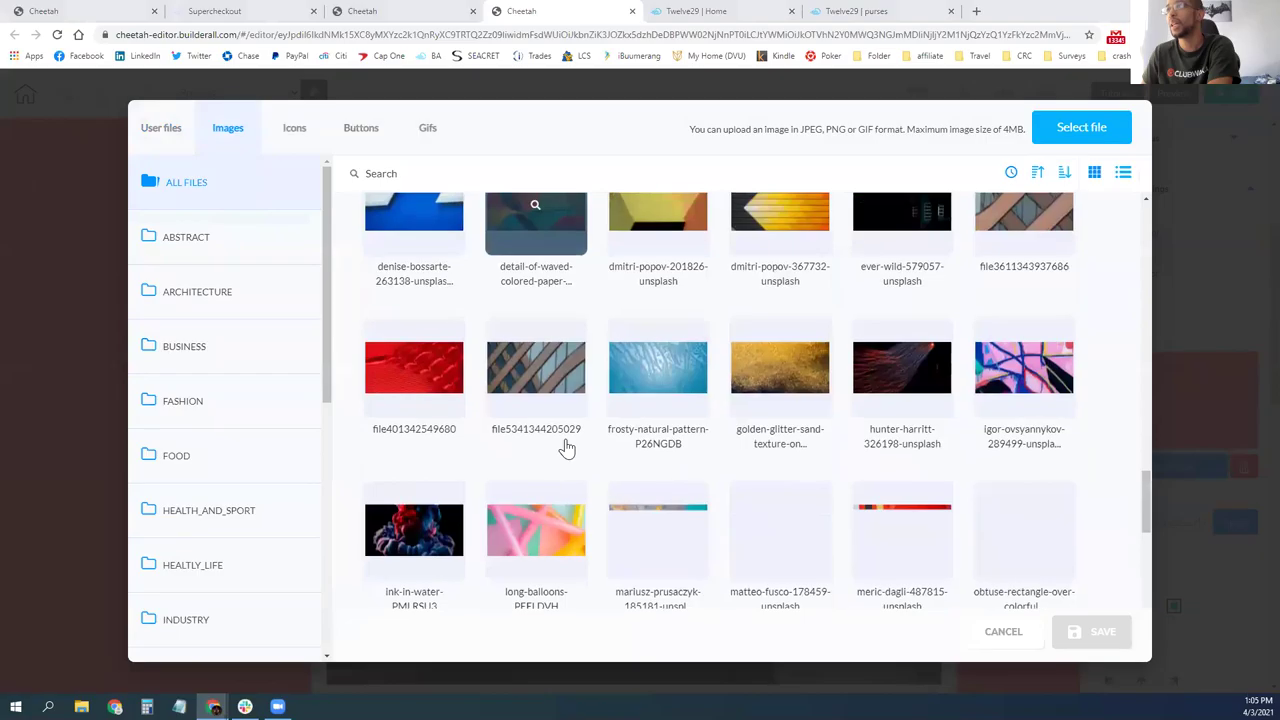
scroll(565, 450, up, 2)
scroll(530, 446, down, 2)
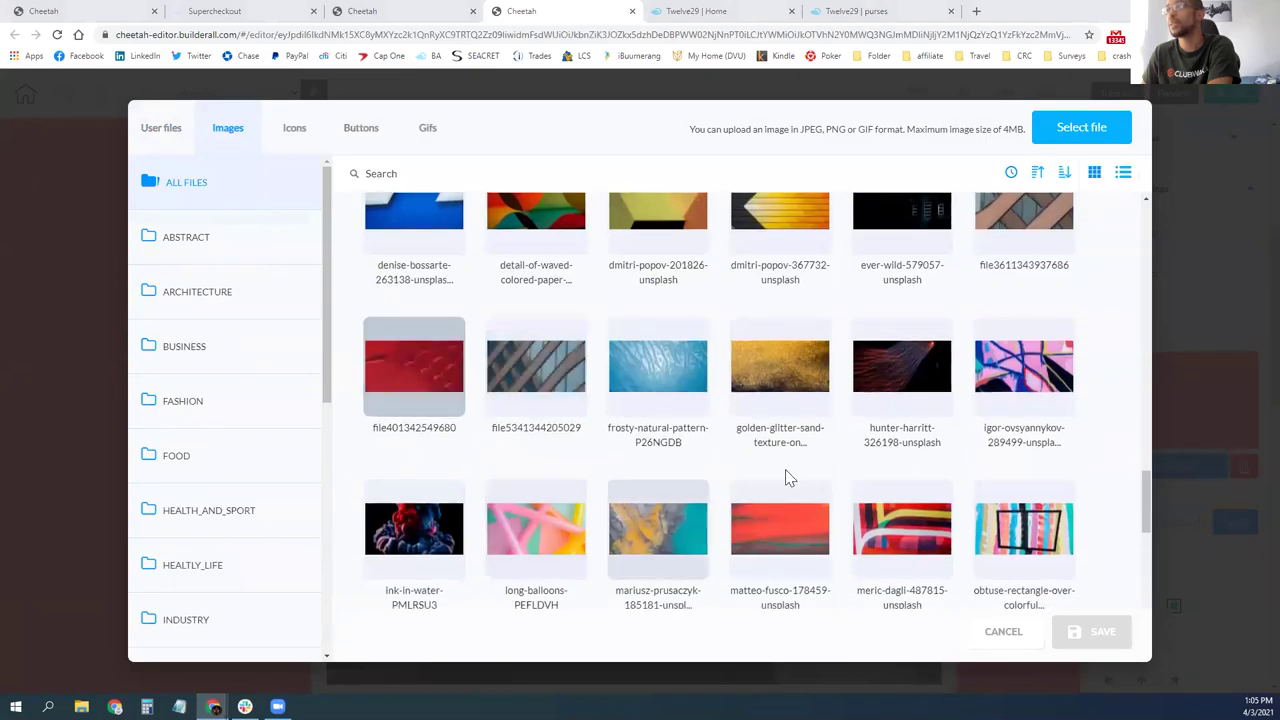
scroll(790, 477, down, 2)
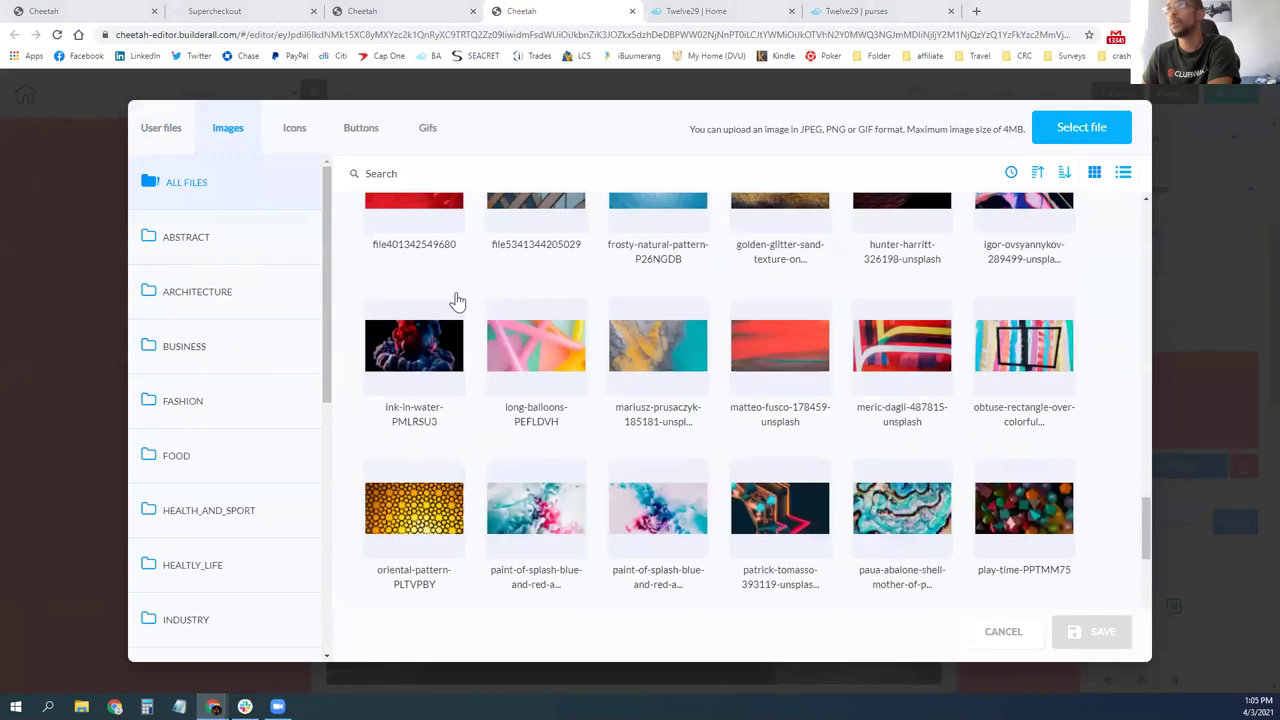
click(995, 629)
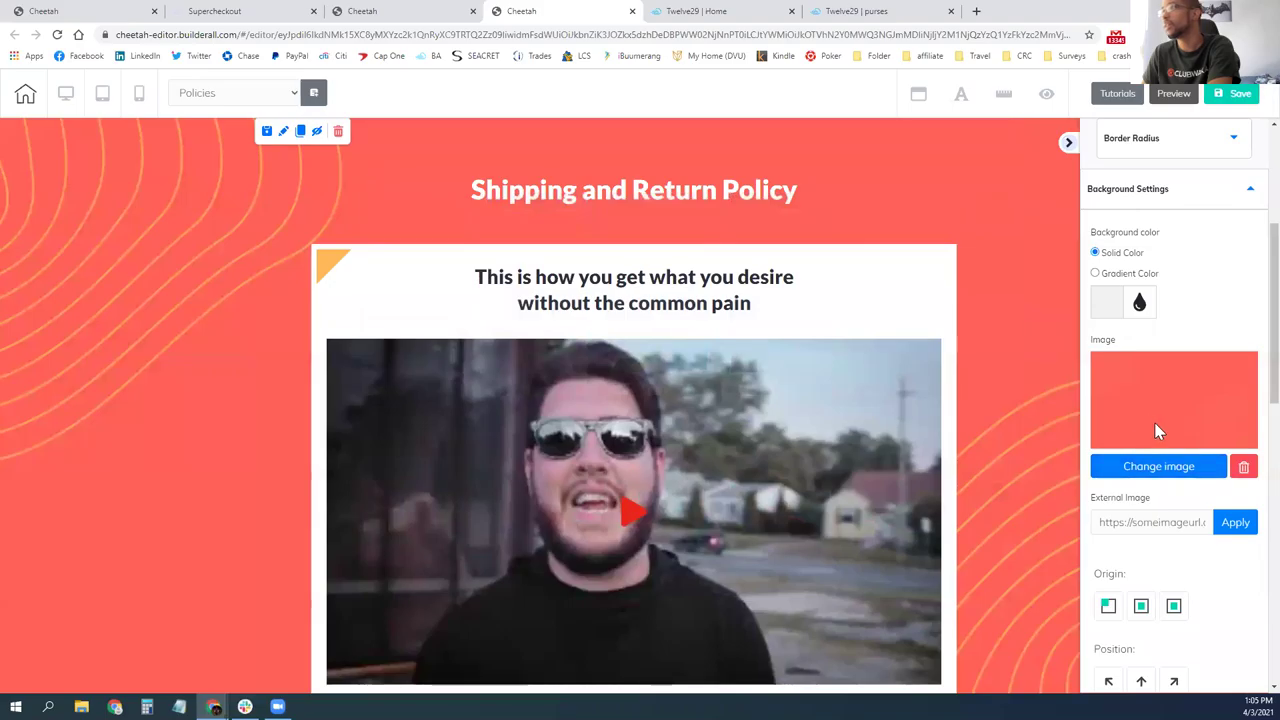
- Remove the background image from the Shipping and Return Policy panel and set its solid background color to a pinkish red
click(1244, 467)
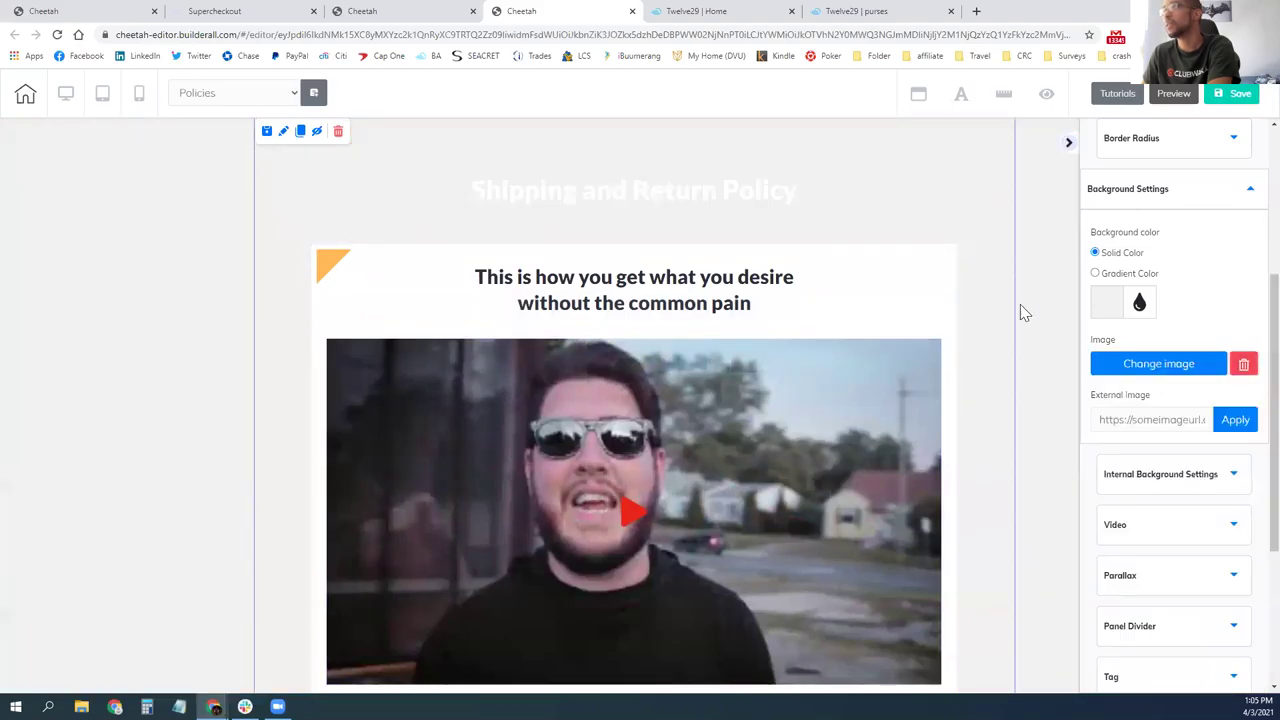
click(1110, 306)
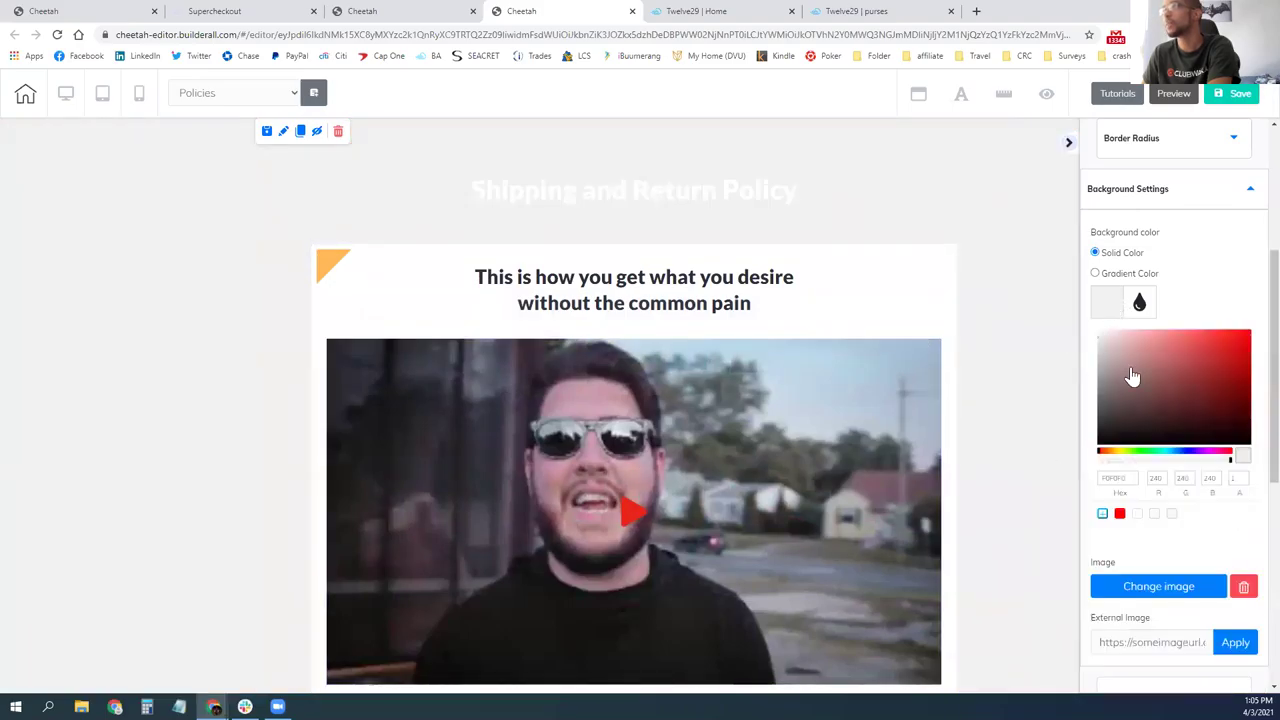
click(1221, 455)
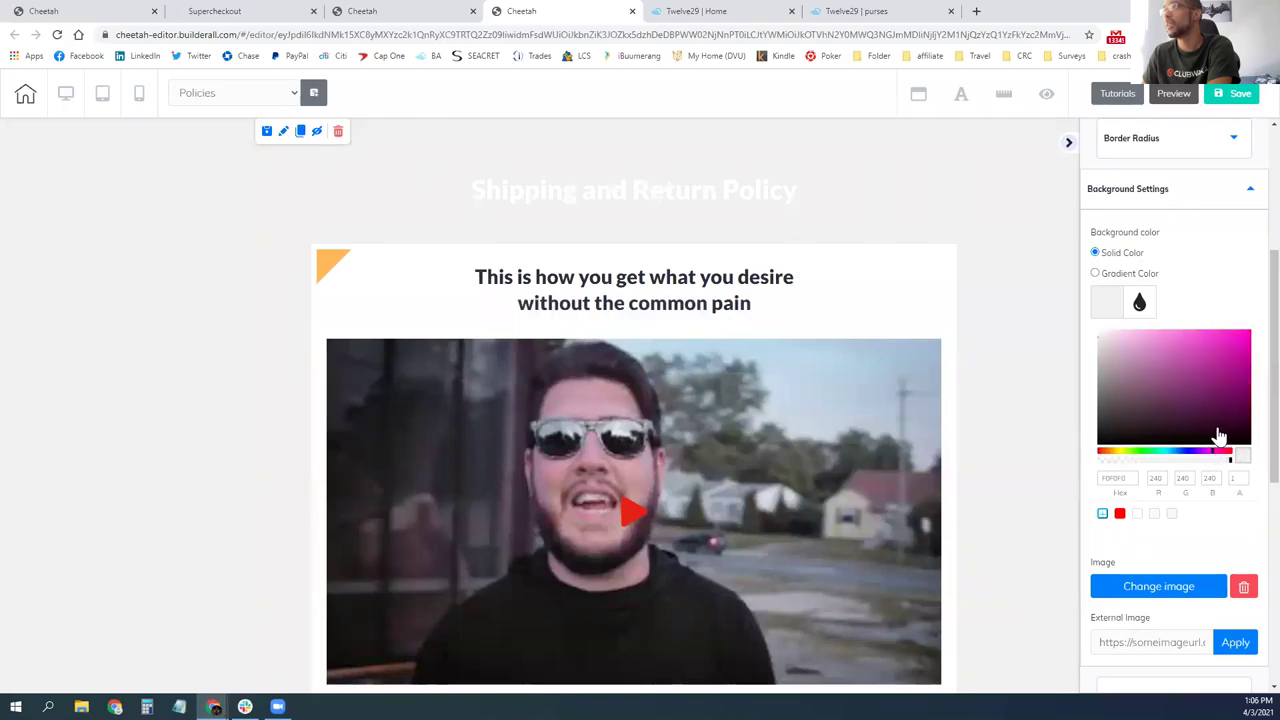
drag(1213, 457, 1222, 459)
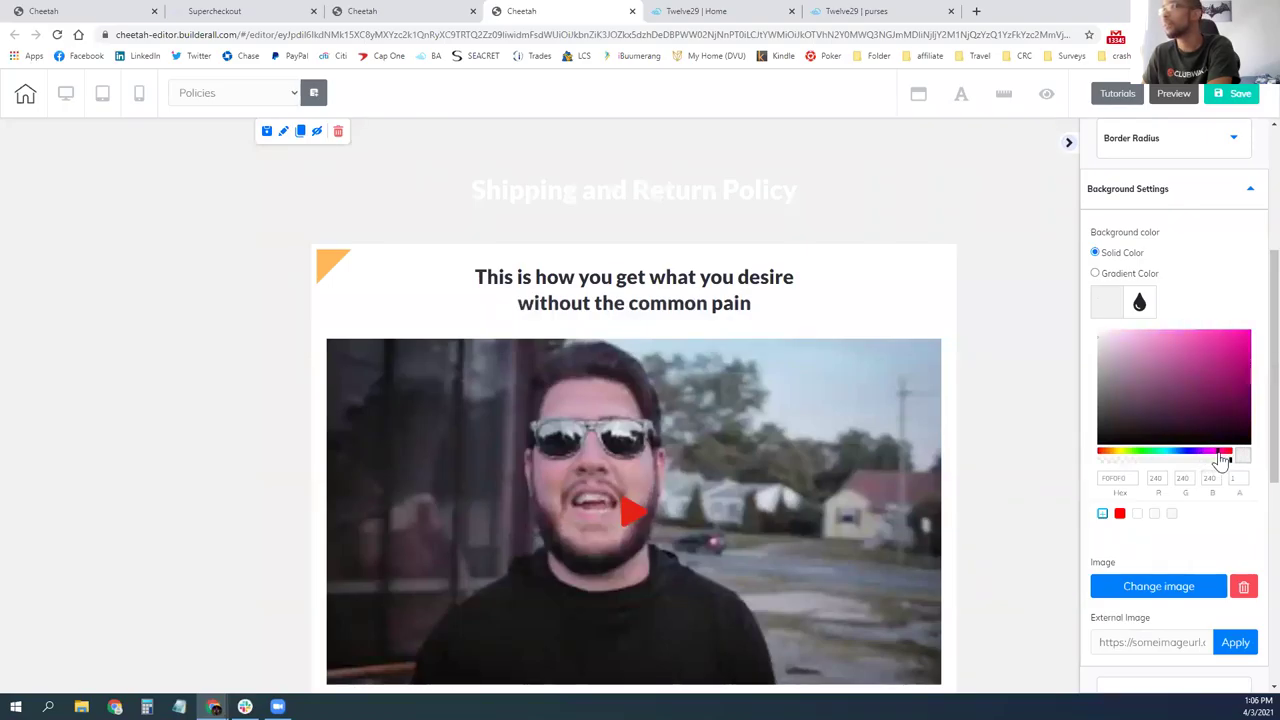
click(1240, 342)
click(1223, 342)
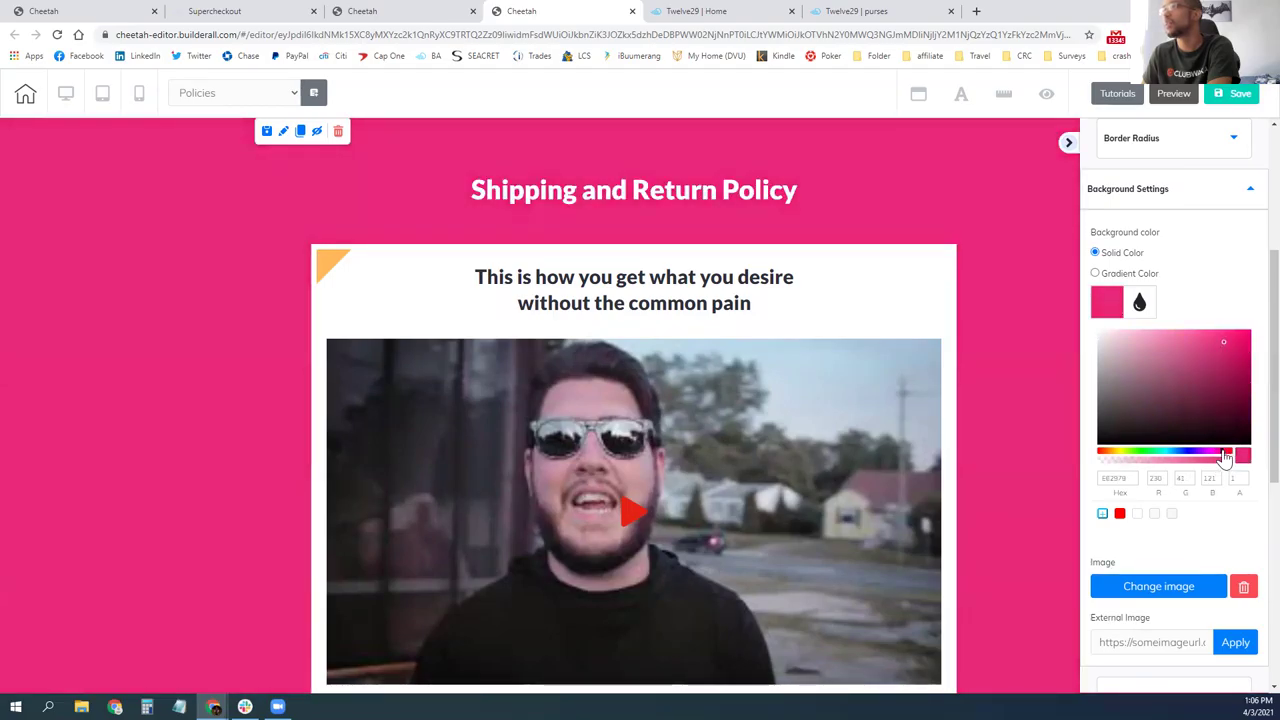
mouse_move(1225, 457)
mouse_down()
mouse_move(1099, 457)
mouse_move(1238, 456)
mouse_up()
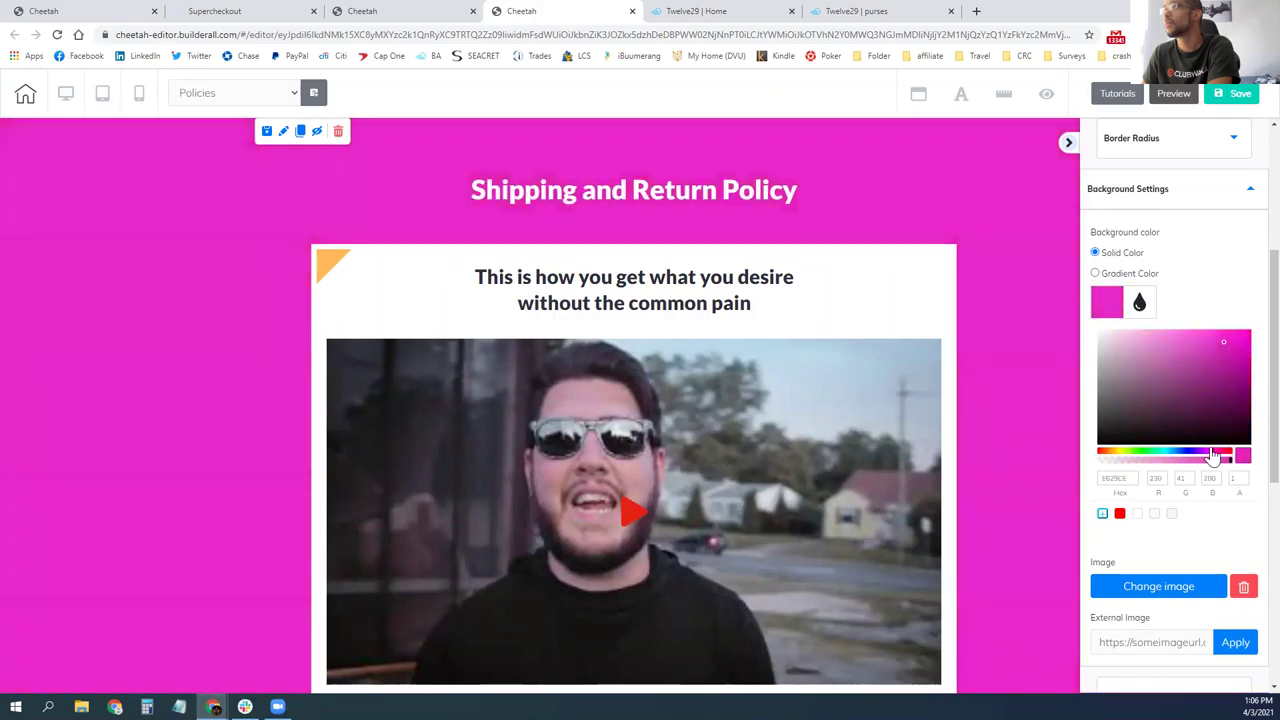
drag(1205, 455, 1215, 456)
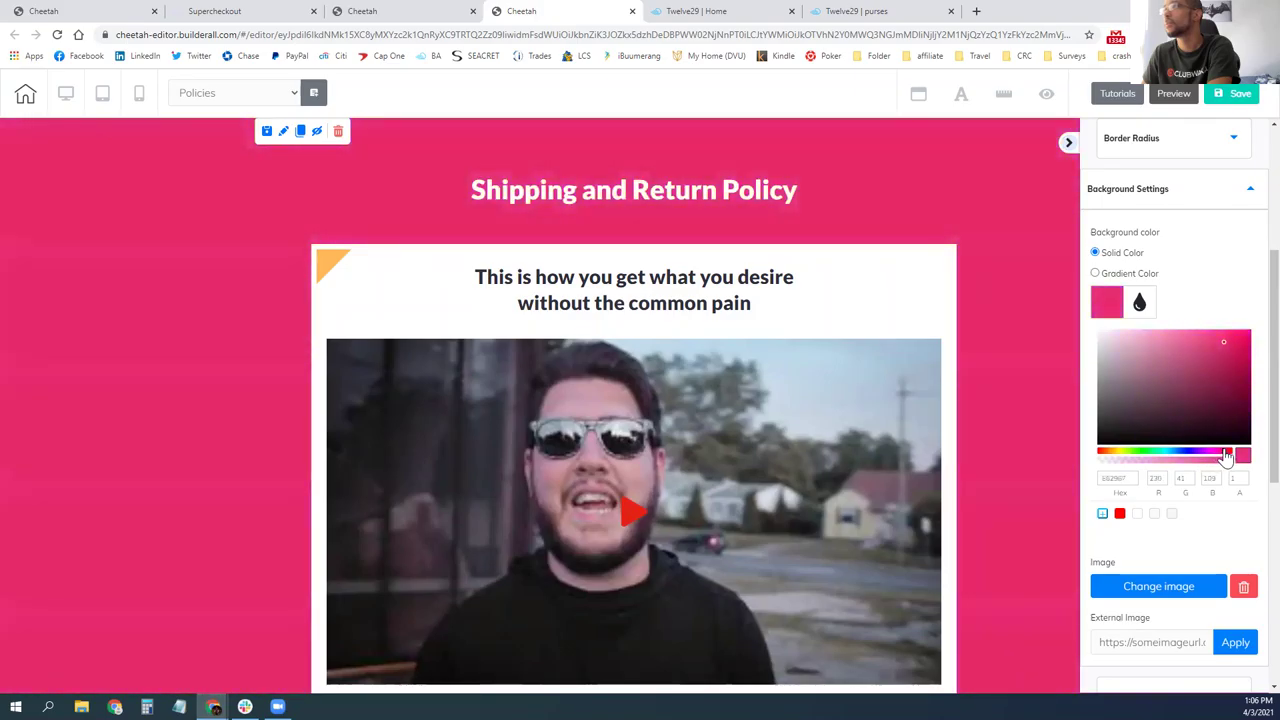
drag(1233, 355, 1199, 349)
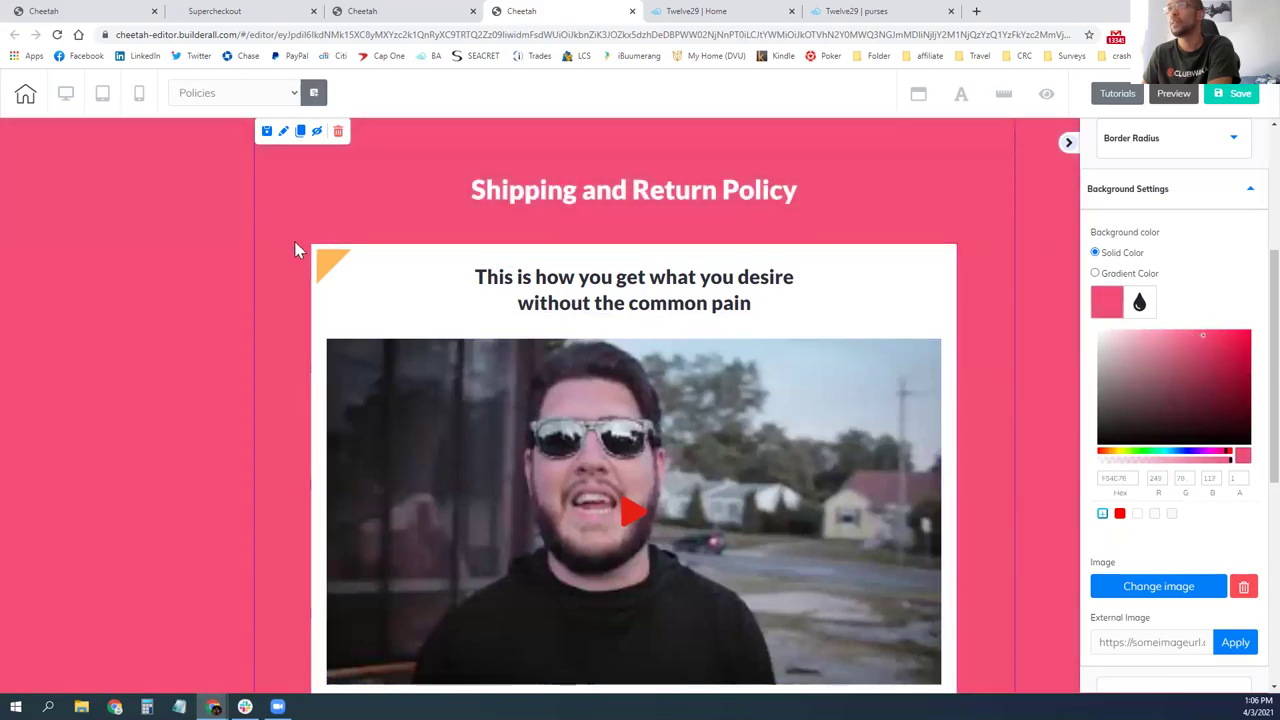
- Delete the orange corner triangle and the YouTube video from the panel's white box
click(331, 263)
click(466, 236)
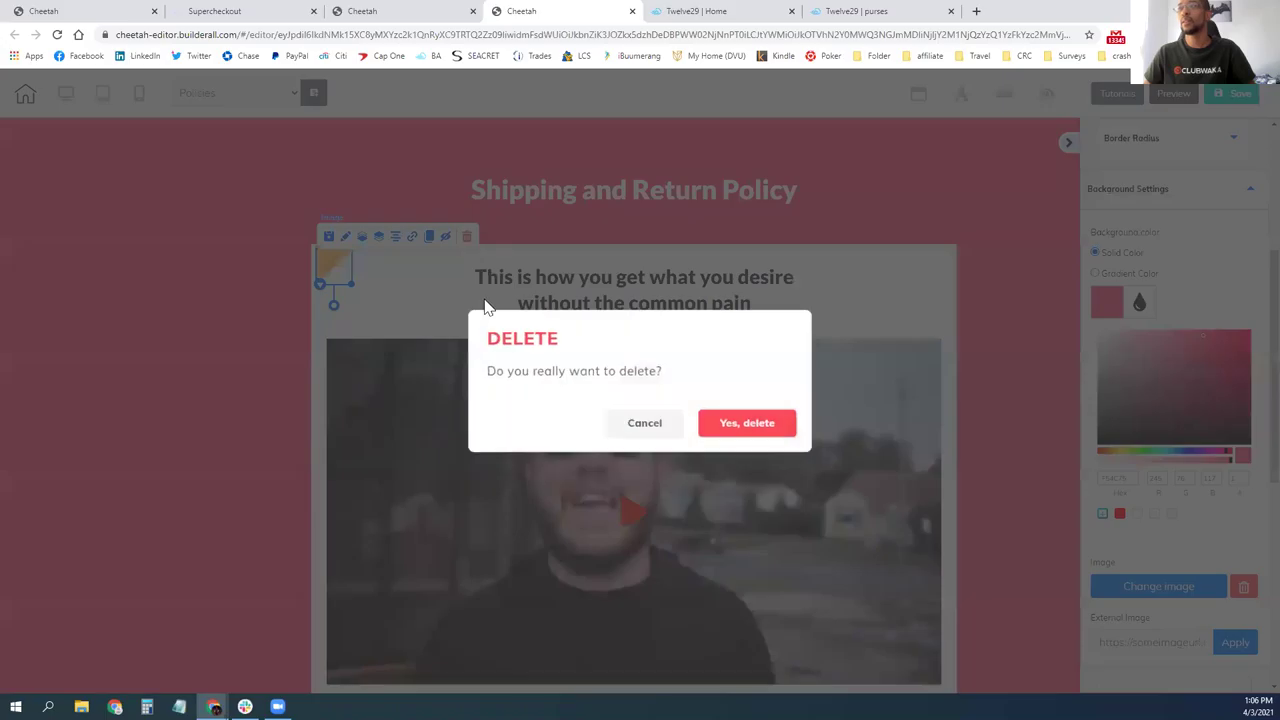
click(740, 428)
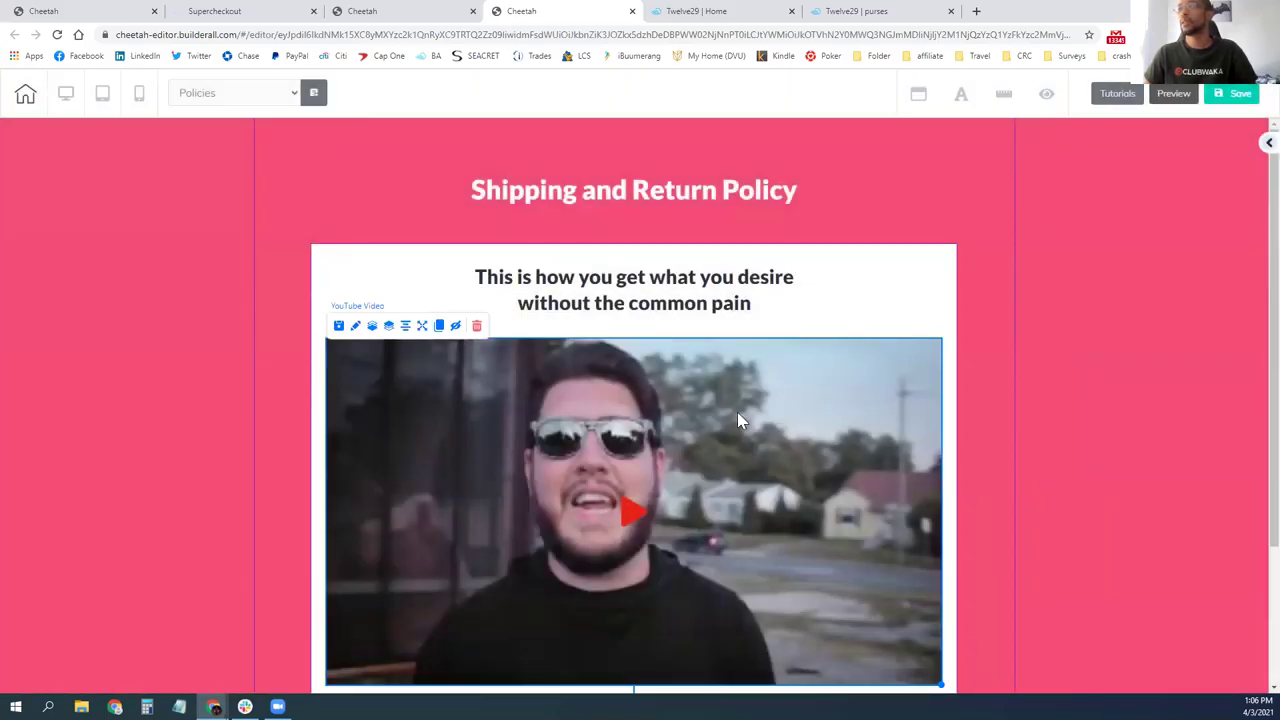
click(476, 326)
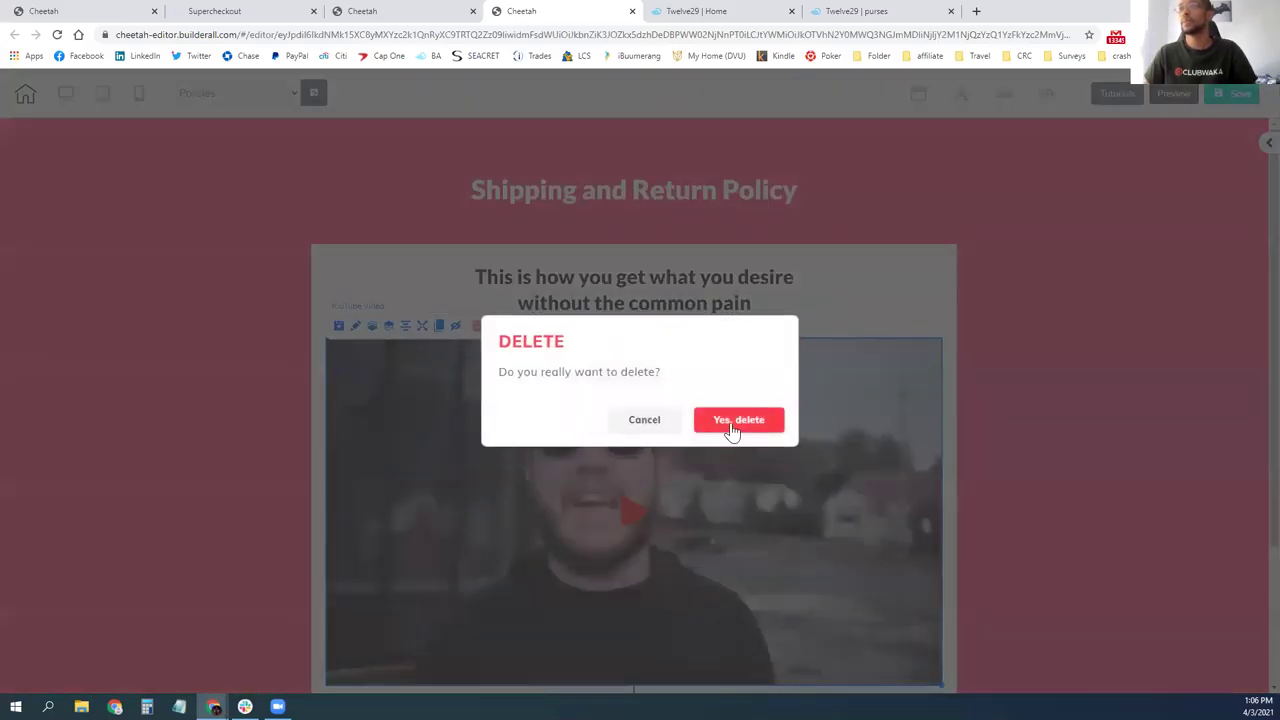
click(733, 425)
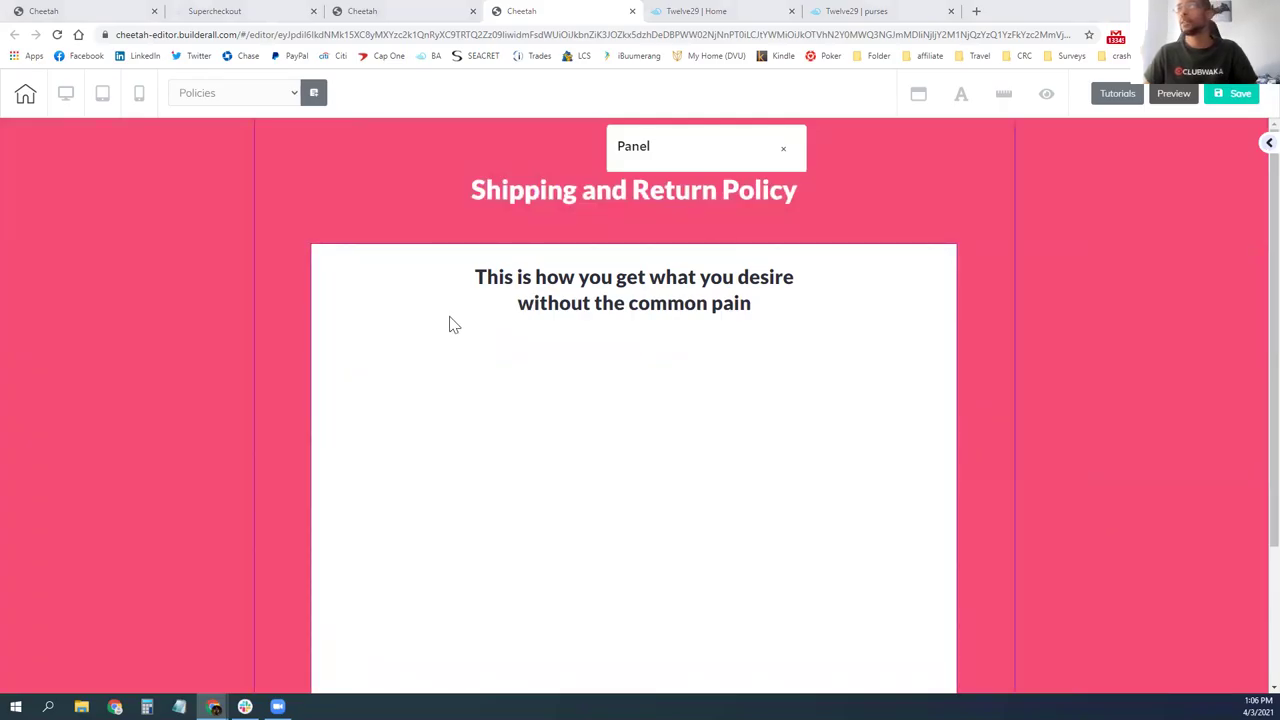
- Replace the "This is how you get what you desire without the common pain" text with the copied store policies text
click(645, 290)
click(648, 292)
key(ctrl+a)
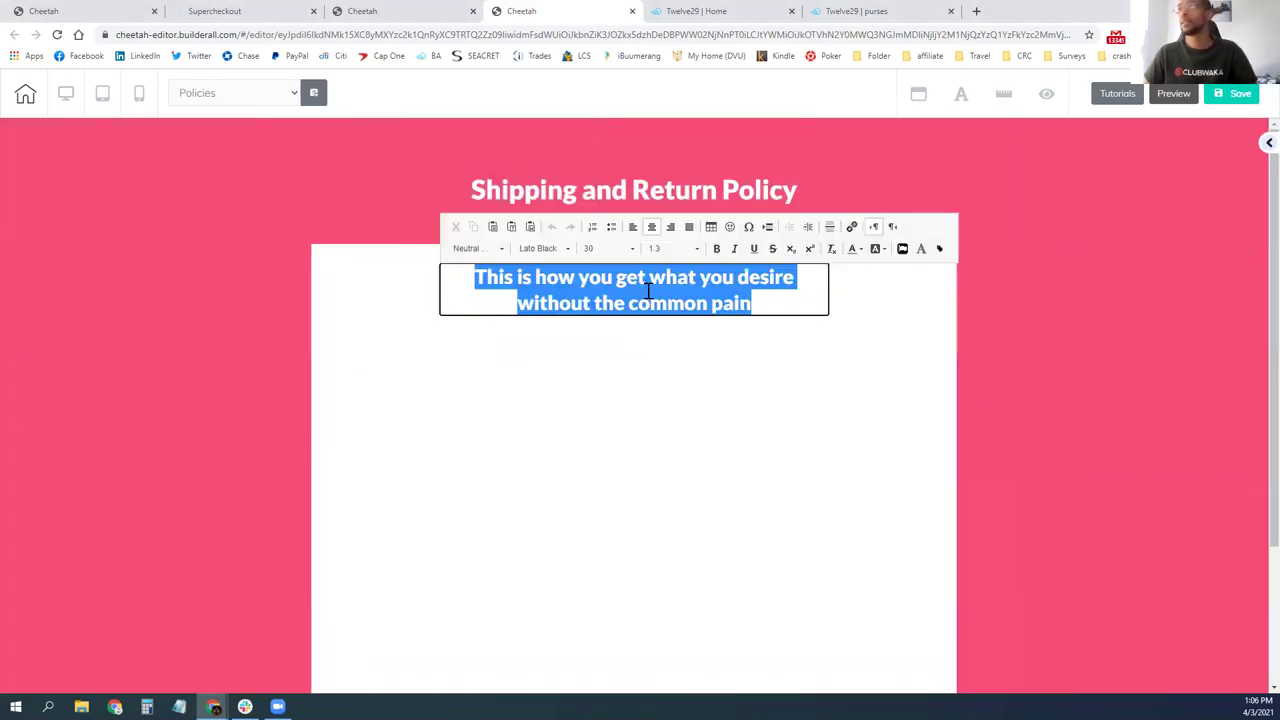
key(ctrl+v)
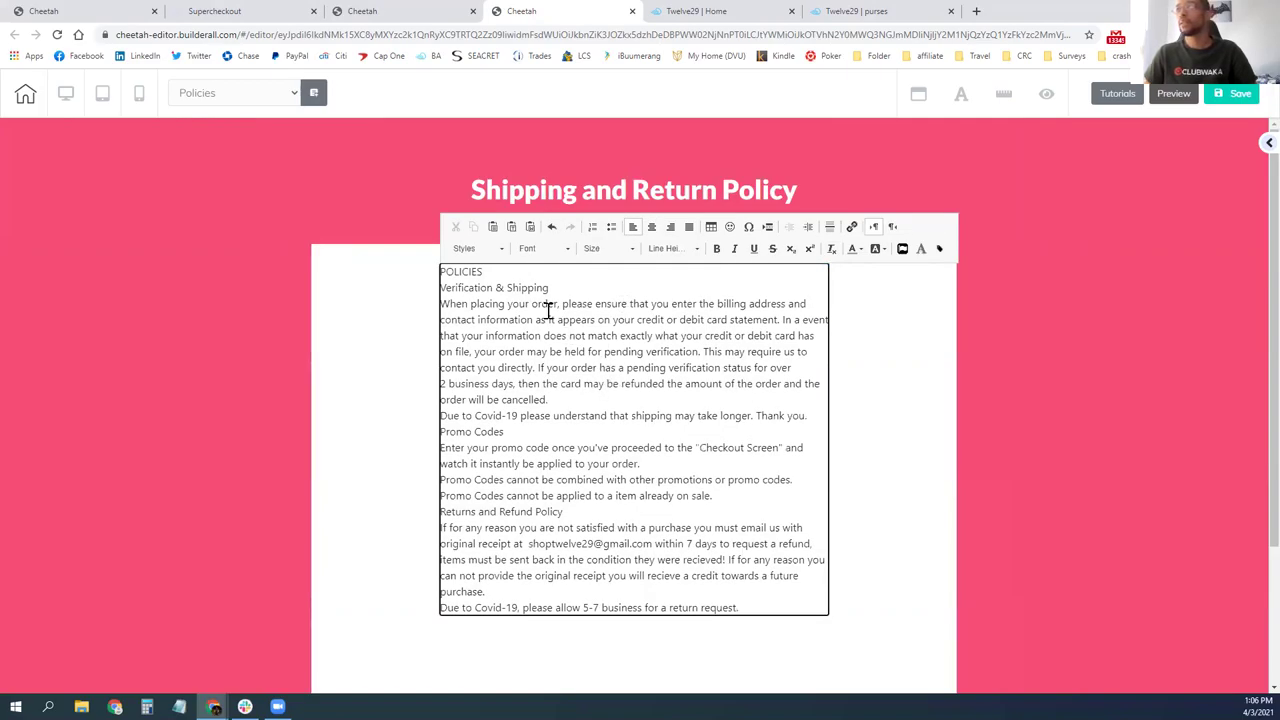
key(ctrl+z)
key(ctrl+v)
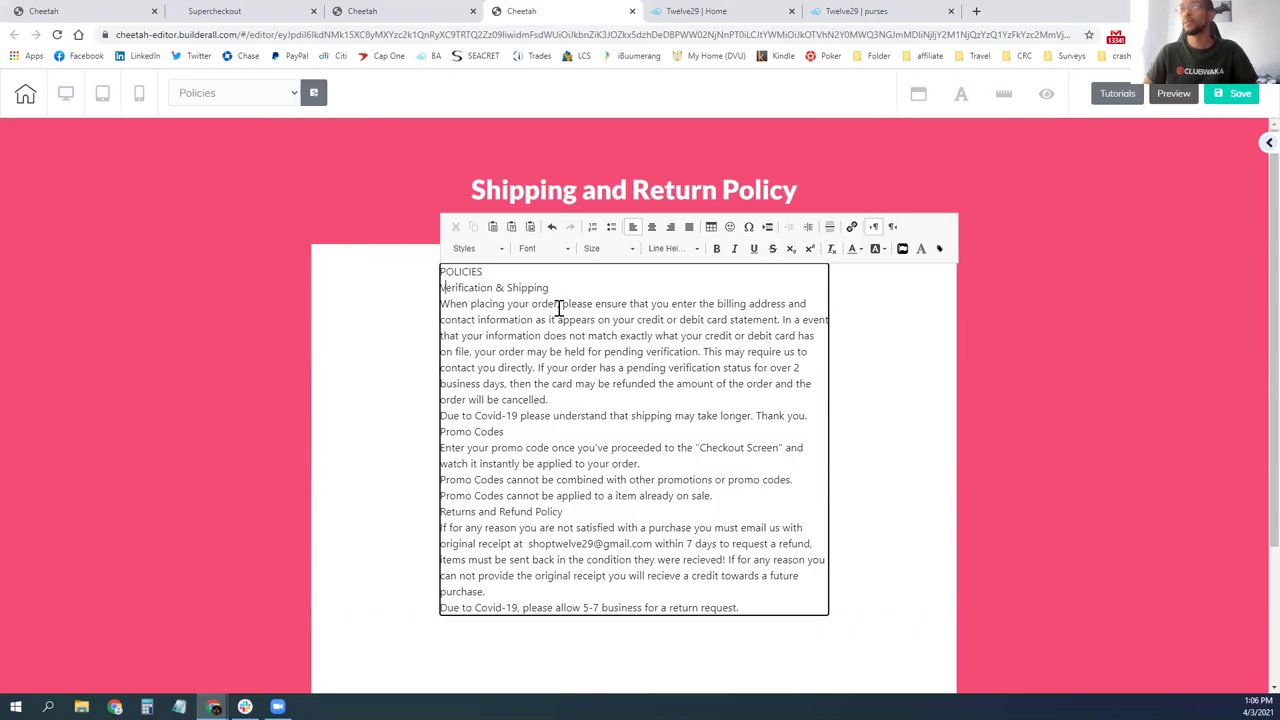
- Insert blank lines around the Verification & Shipping, Promo Codes and Returns and Refund Policy sections and the Covid-19 notices
key(Return)
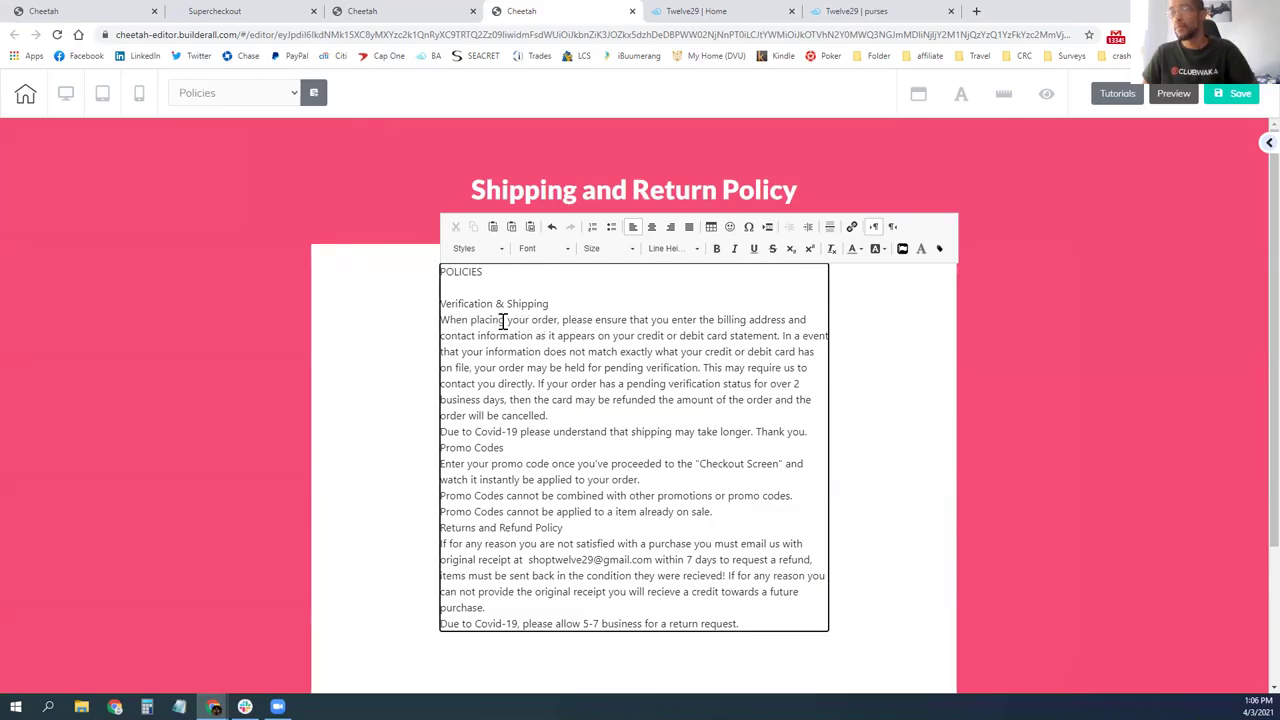
key(Return)
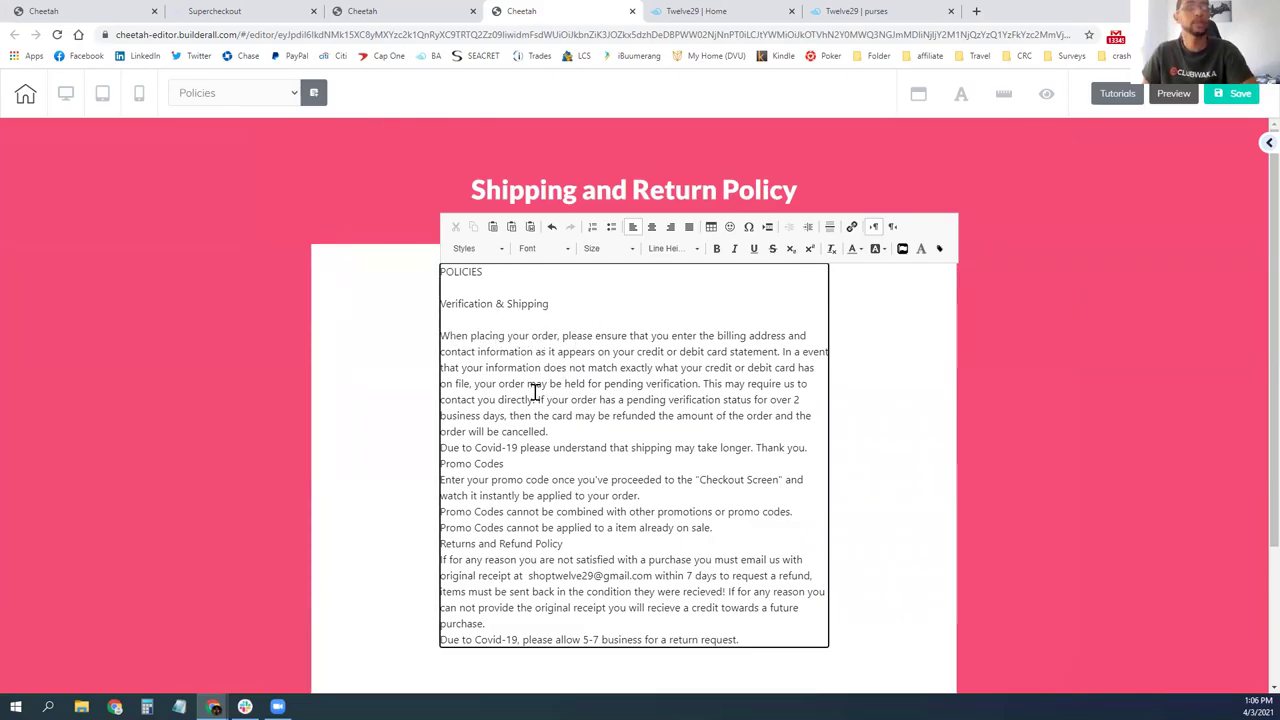
click(566, 433)
key(Return)
click(527, 483)
key(Return)
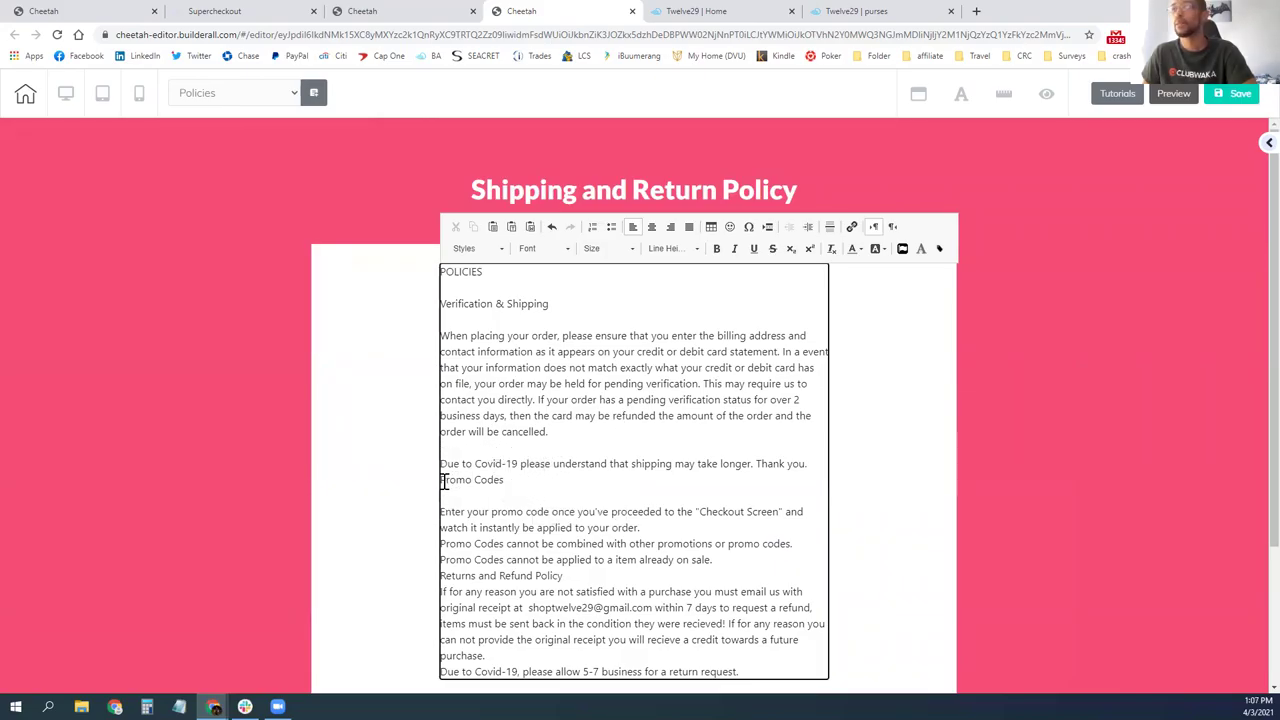
key(Return)
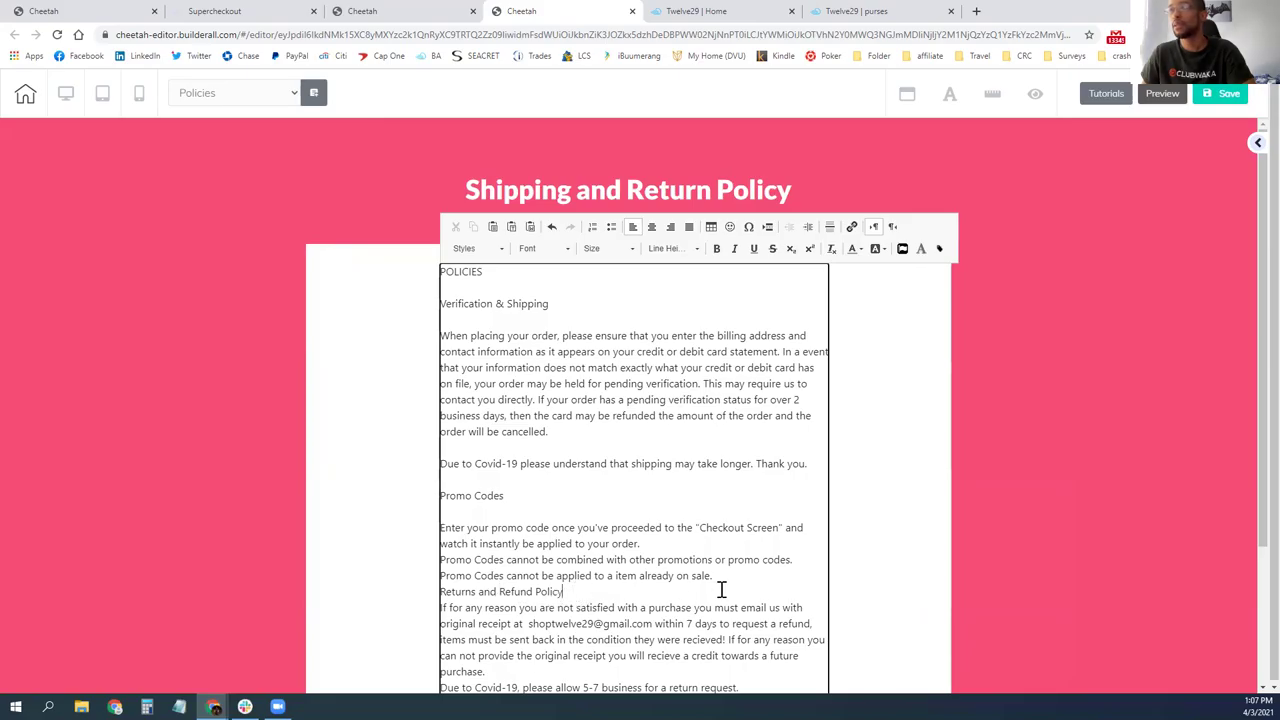
key(Return)
scroll(603, 489, down, 1)
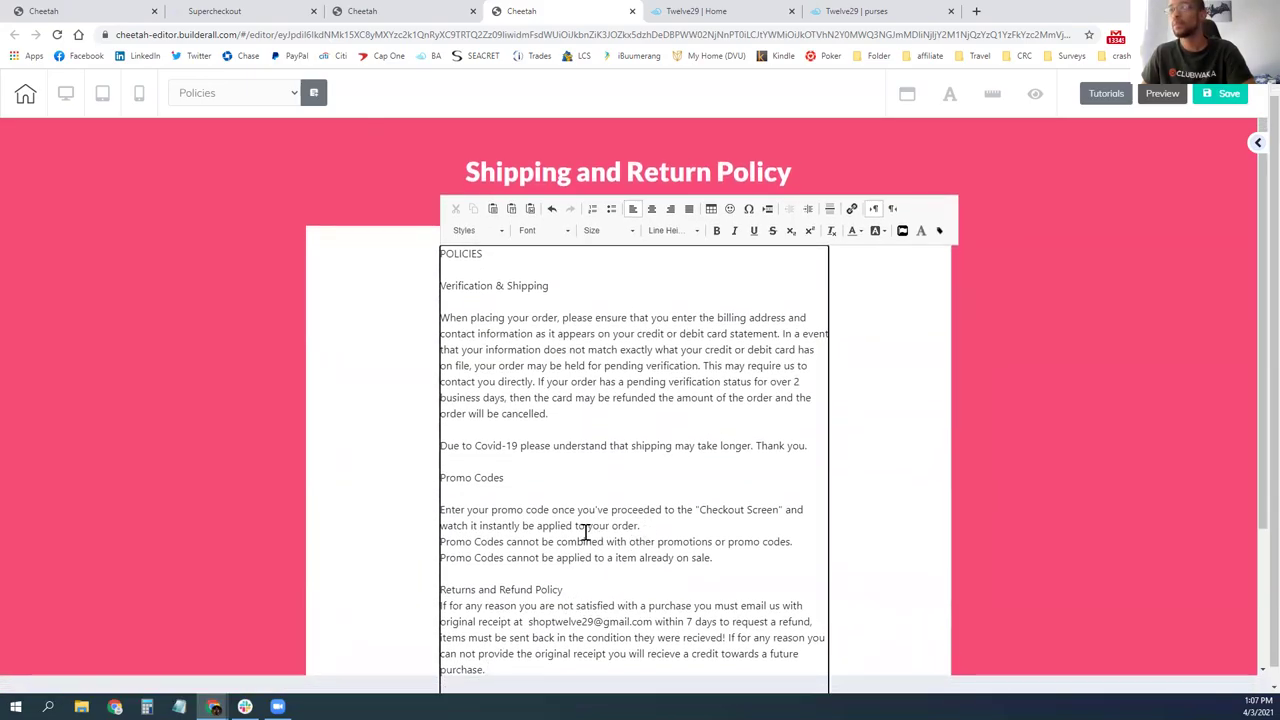
- Delete the "Next Step / Access Your Product" button and the orange arrow beside it
scroll(330, 485, down, 2)
scroll(330, 485, down, 2)
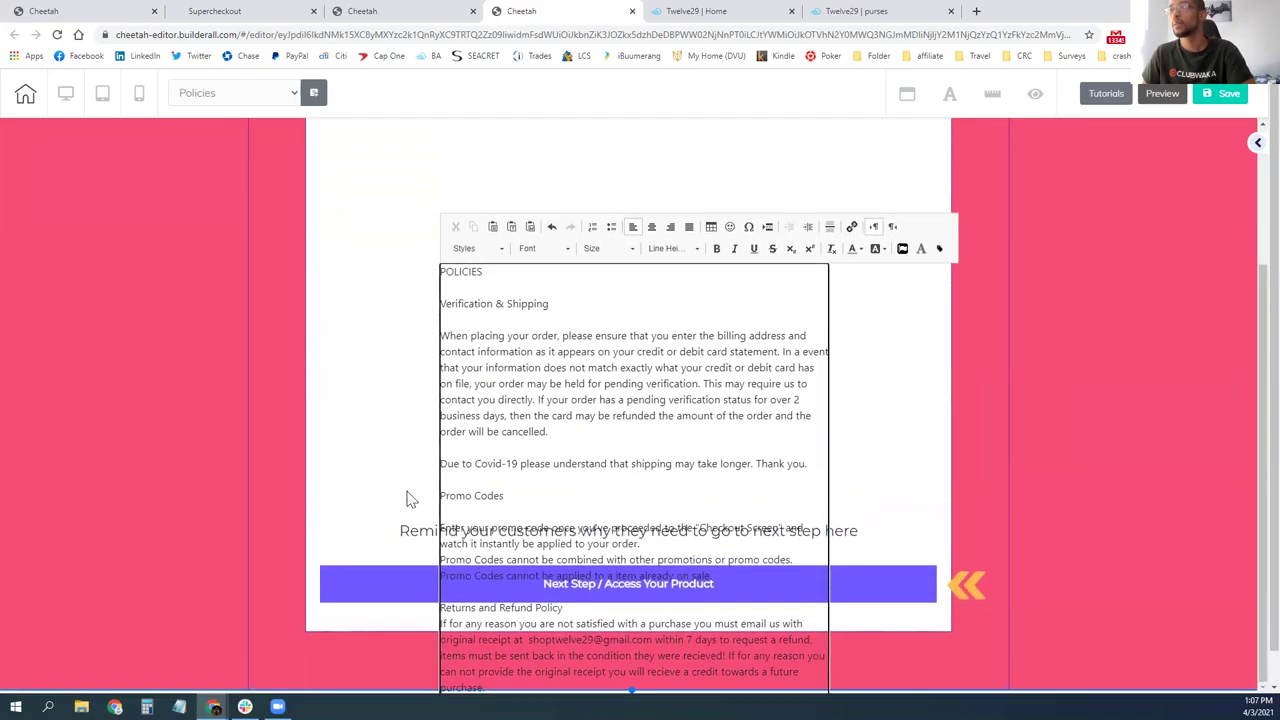
click(891, 597)
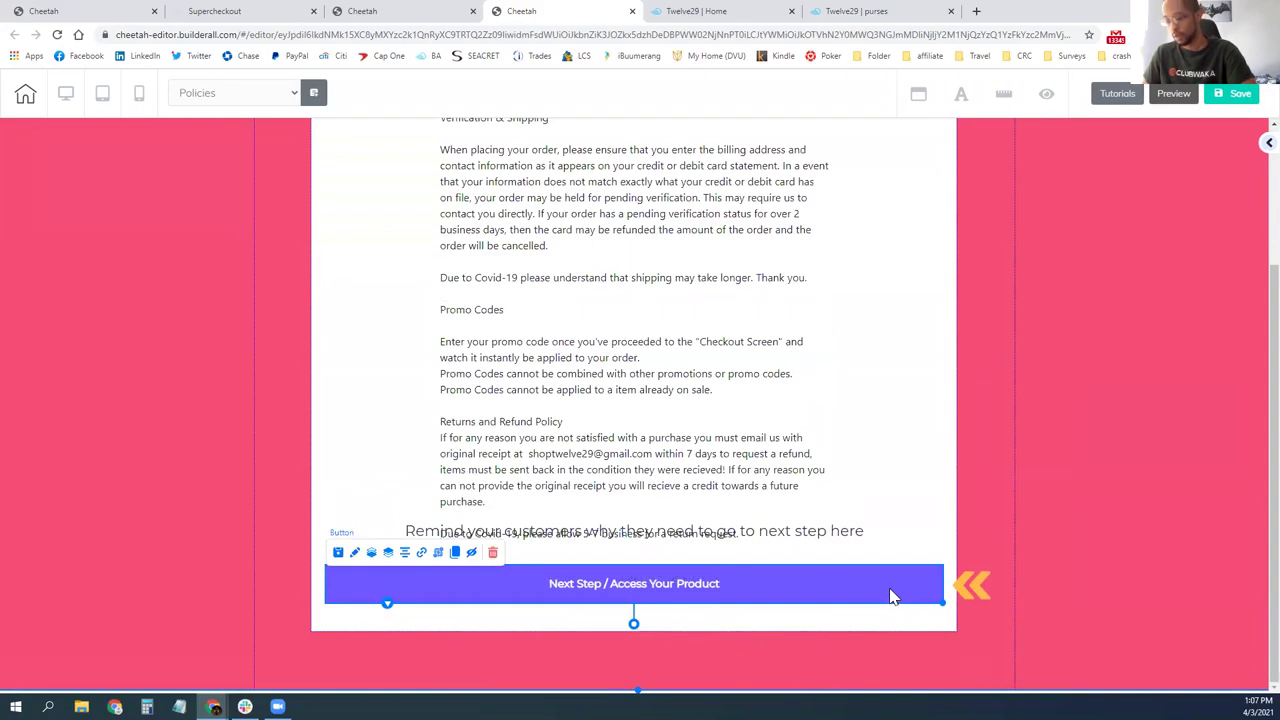
key(Delete)
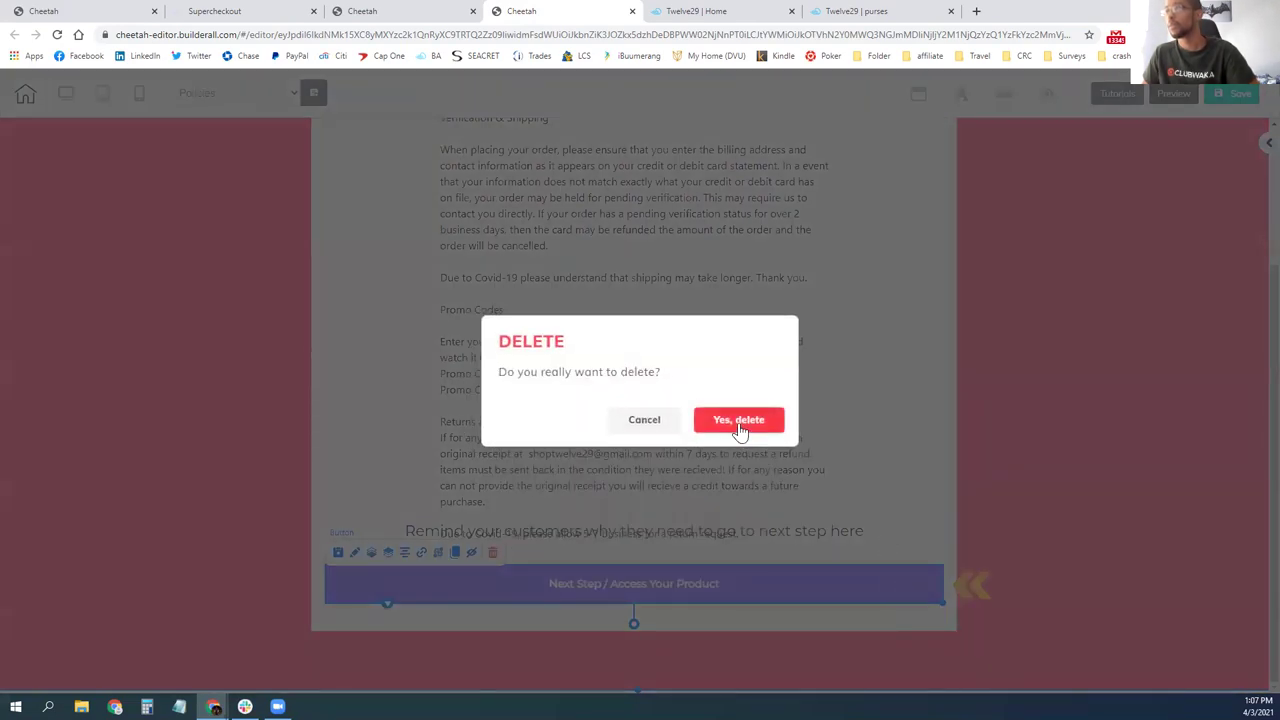
click(739, 423)
click(973, 582)
key(Delete)
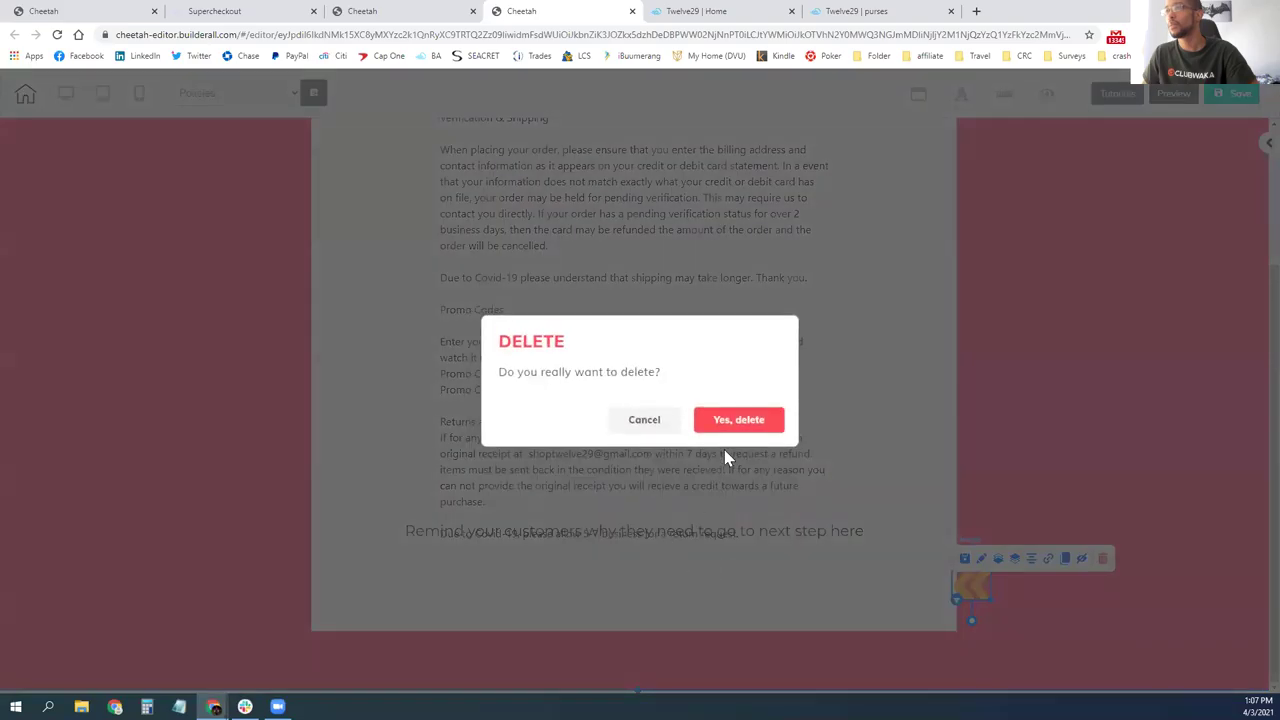
click(740, 422)
- Move the "Remind your customers why they need to go to next step here" text clear of the policies and delete it
click(647, 539)
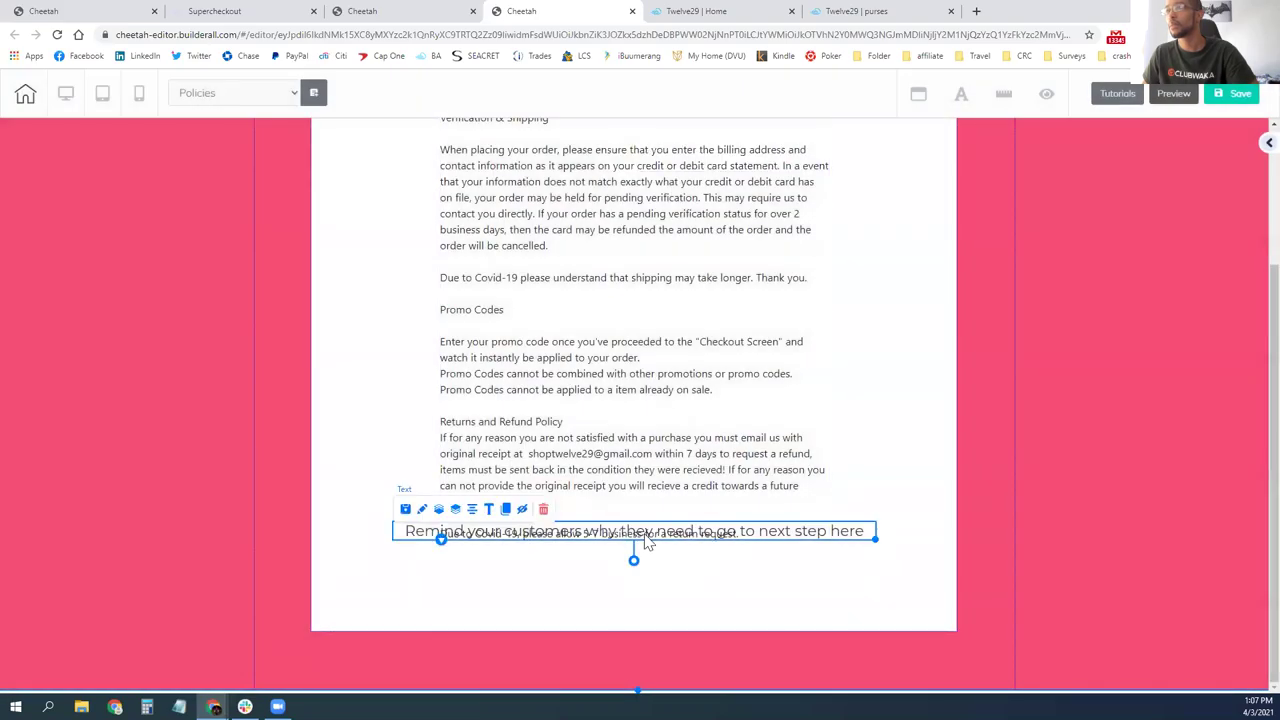
drag(647, 540, 647, 585)
key(Delete)
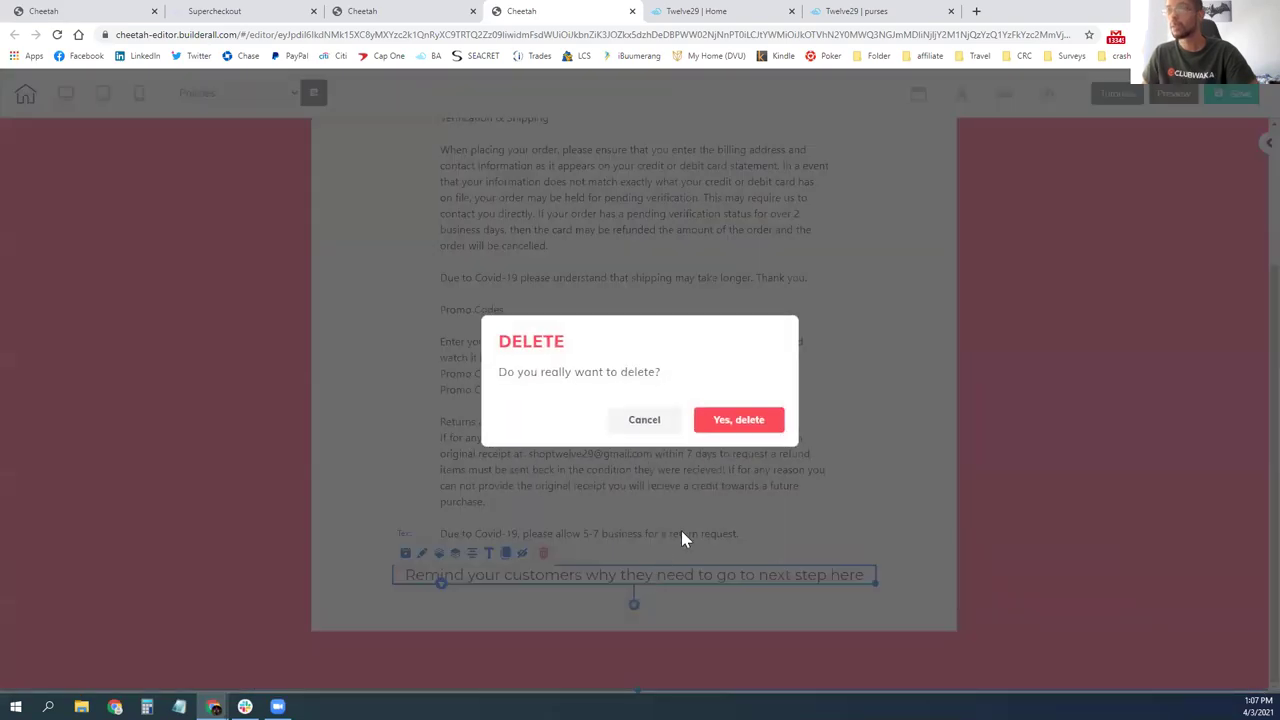
click(737, 425)
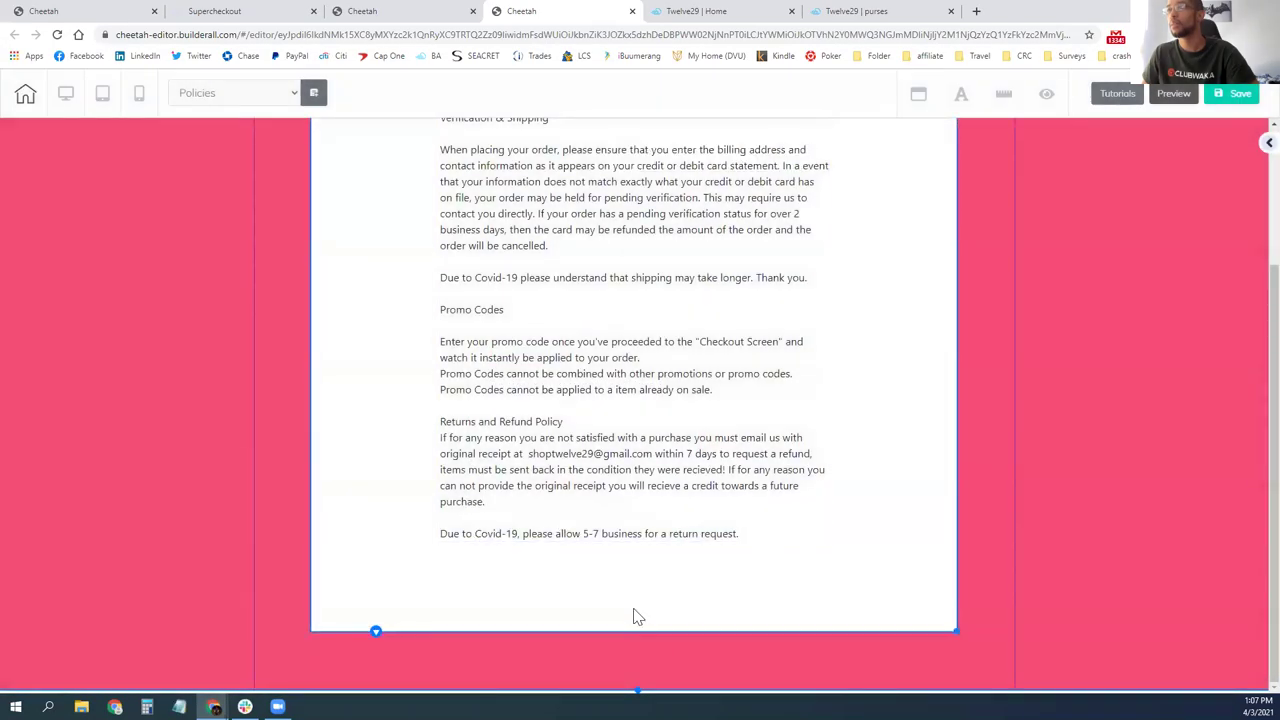
click(474, 584)
scroll(560, 590, up, 2)
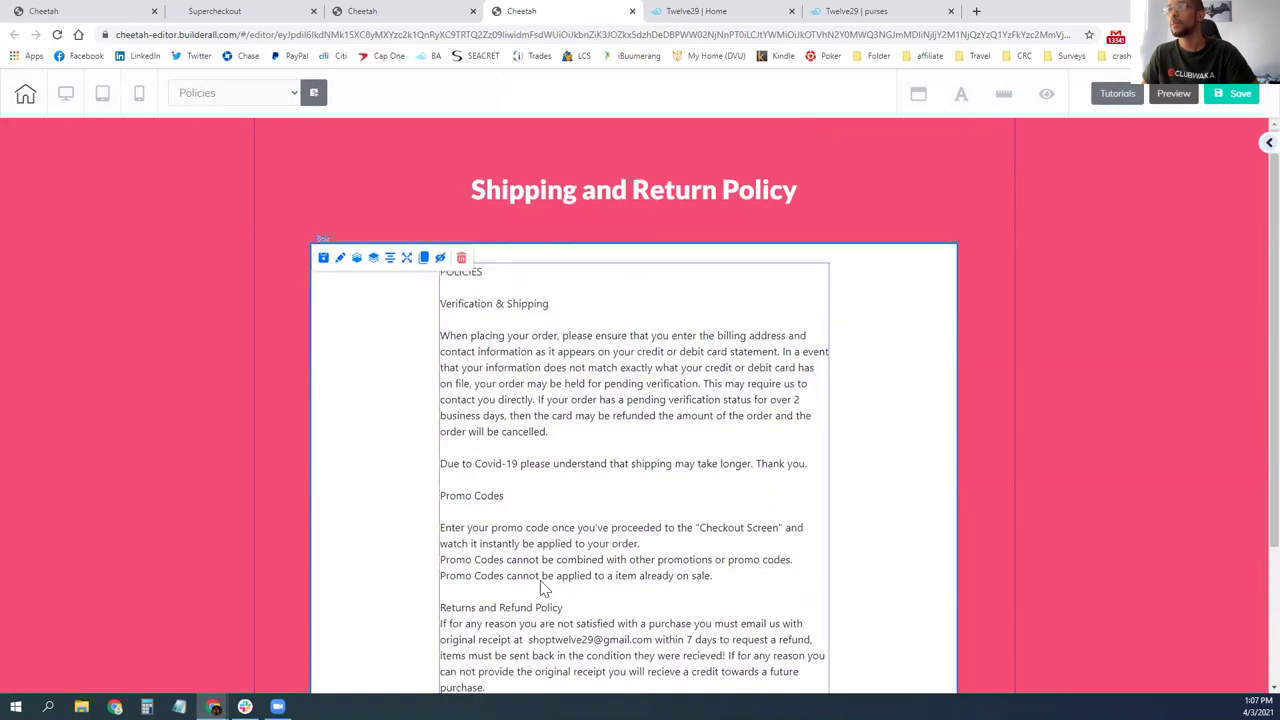
- Format the billing and verification paragraph under Verification & Shipping as a bulleted list item
scroll(543, 586, down, 1)
scroll(520, 520, up, 1)
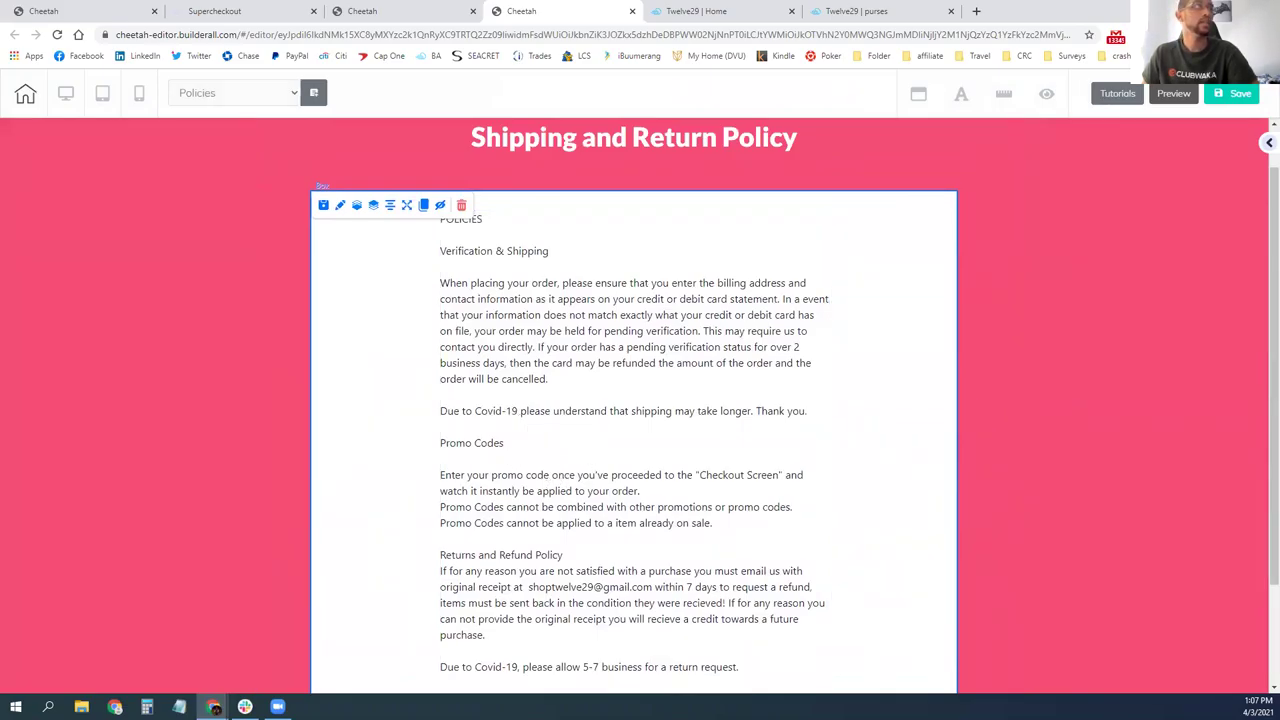
scroll(401, 398, down, 1)
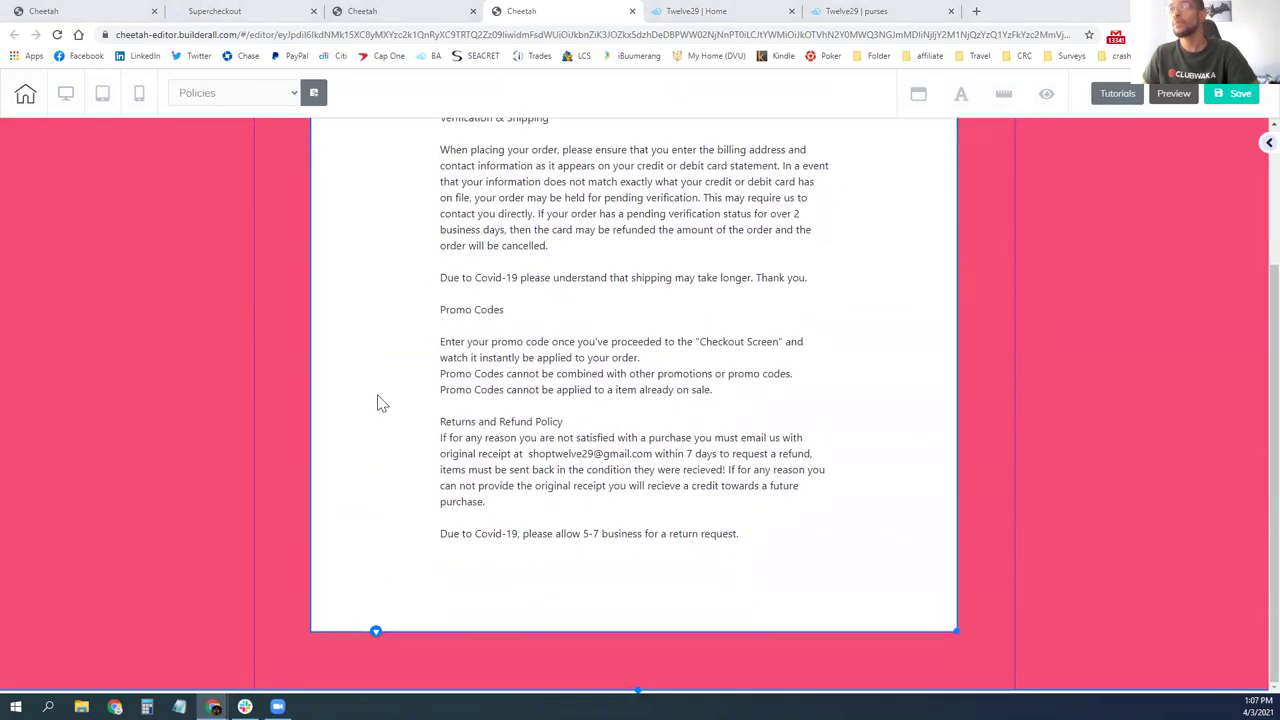
scroll(389, 403, up, 1)
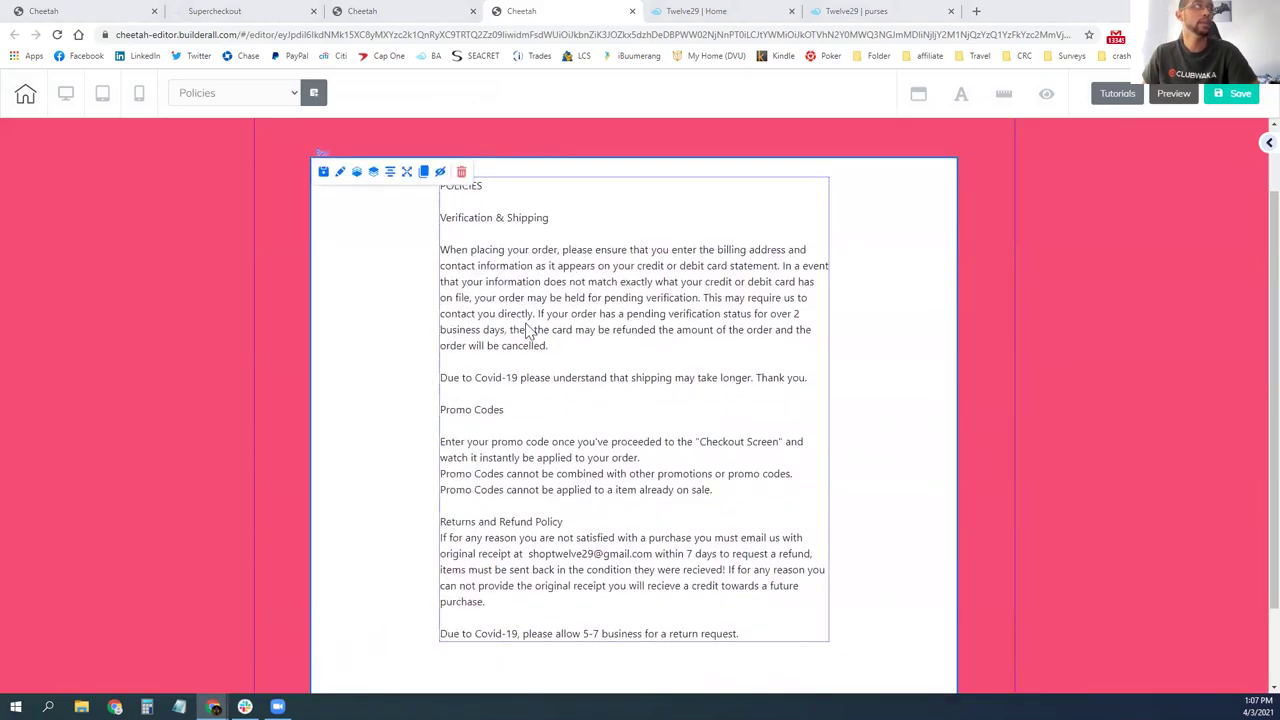
scroll(480, 360, up, 1)
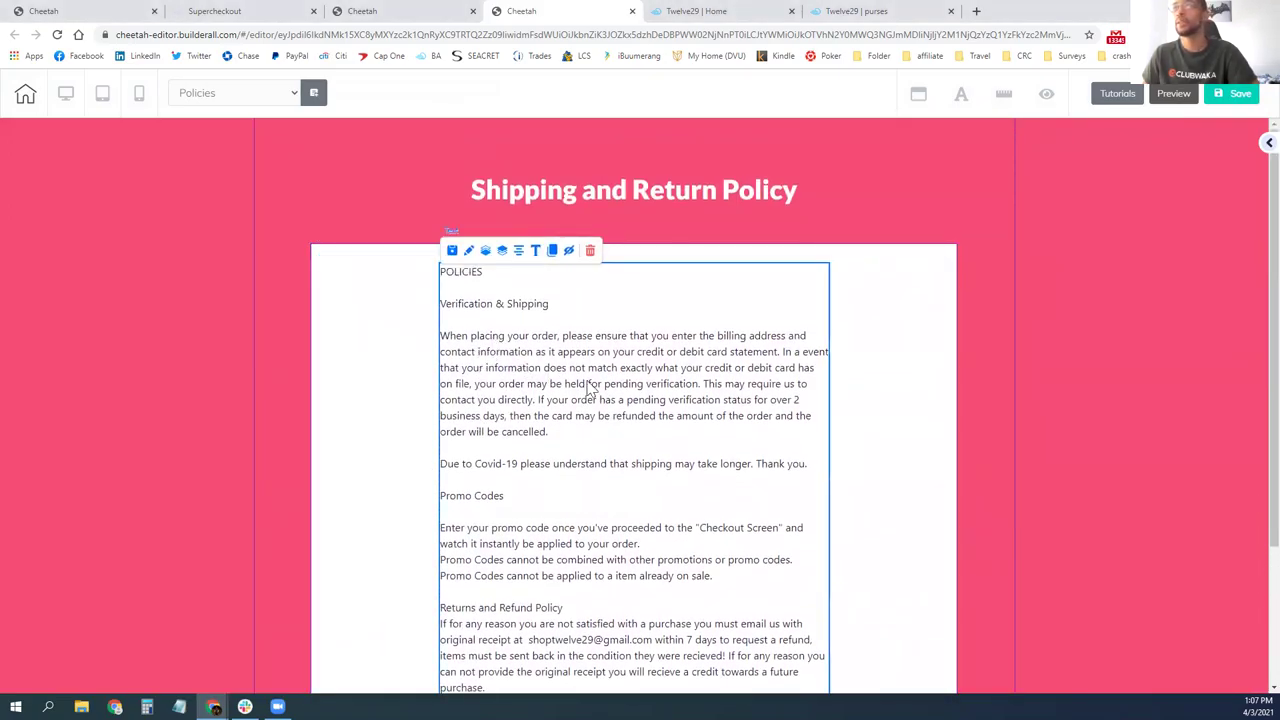
double_click(590, 387)
drag(578, 431, 441, 338)
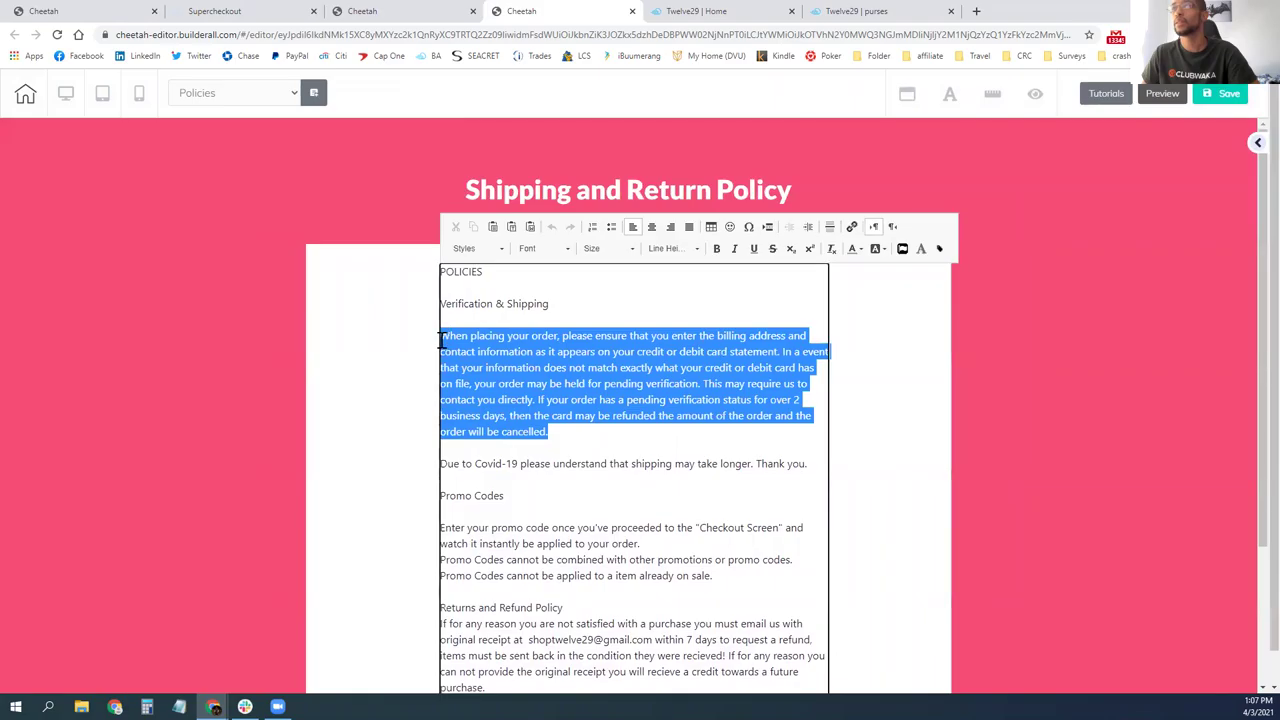
click(611, 226)
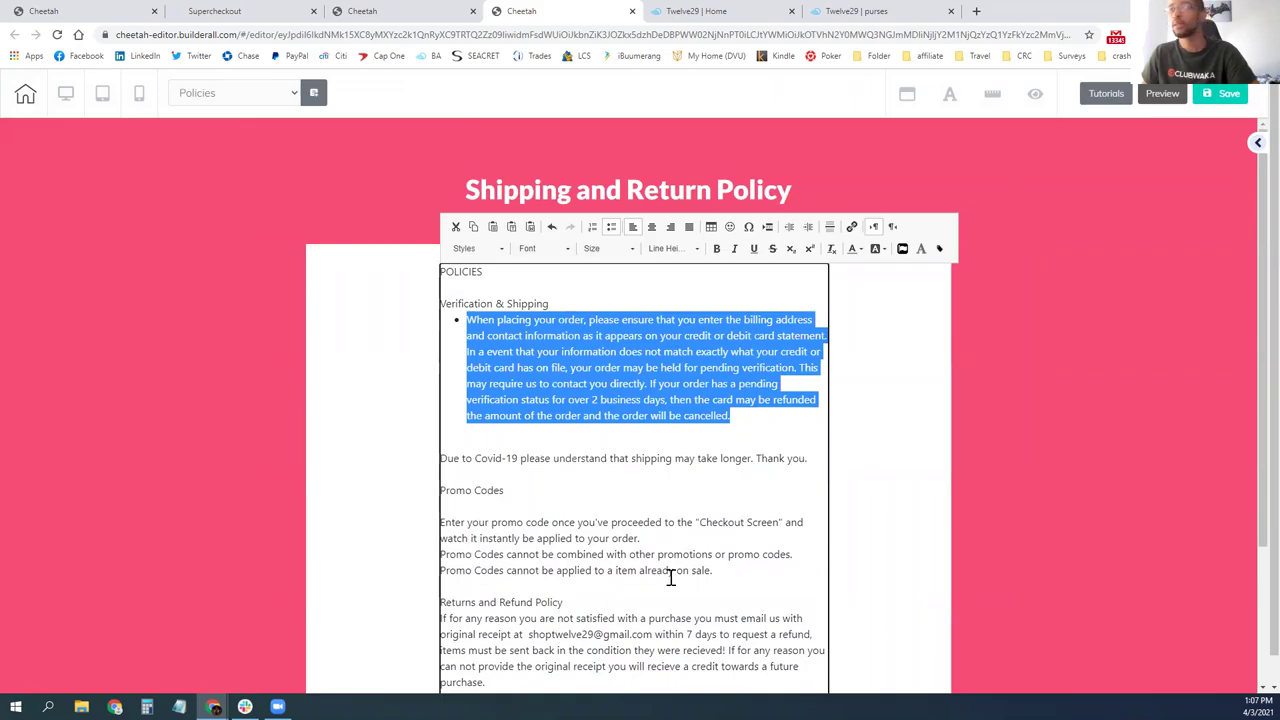
- Format the two "Promo Codes cannot be" lines as bullets and finish editing the policies text
drag(721, 572, 451, 554)
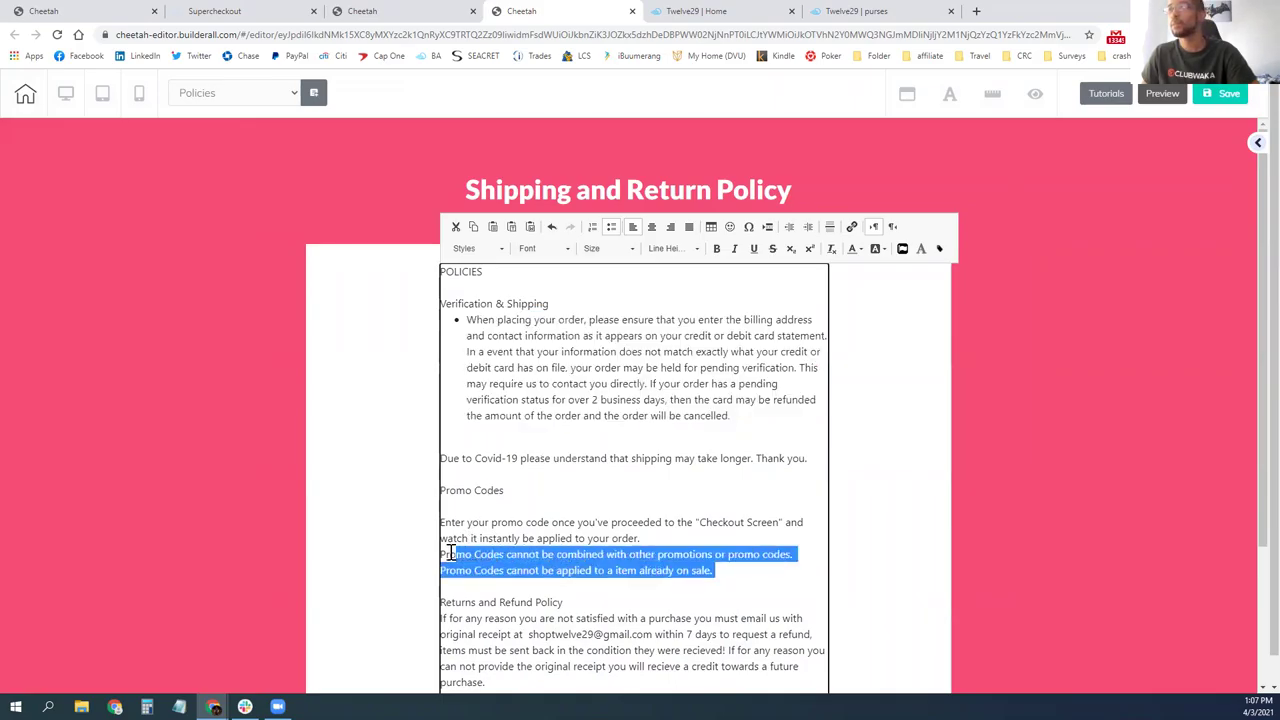
click(611, 227)
click(557, 537)
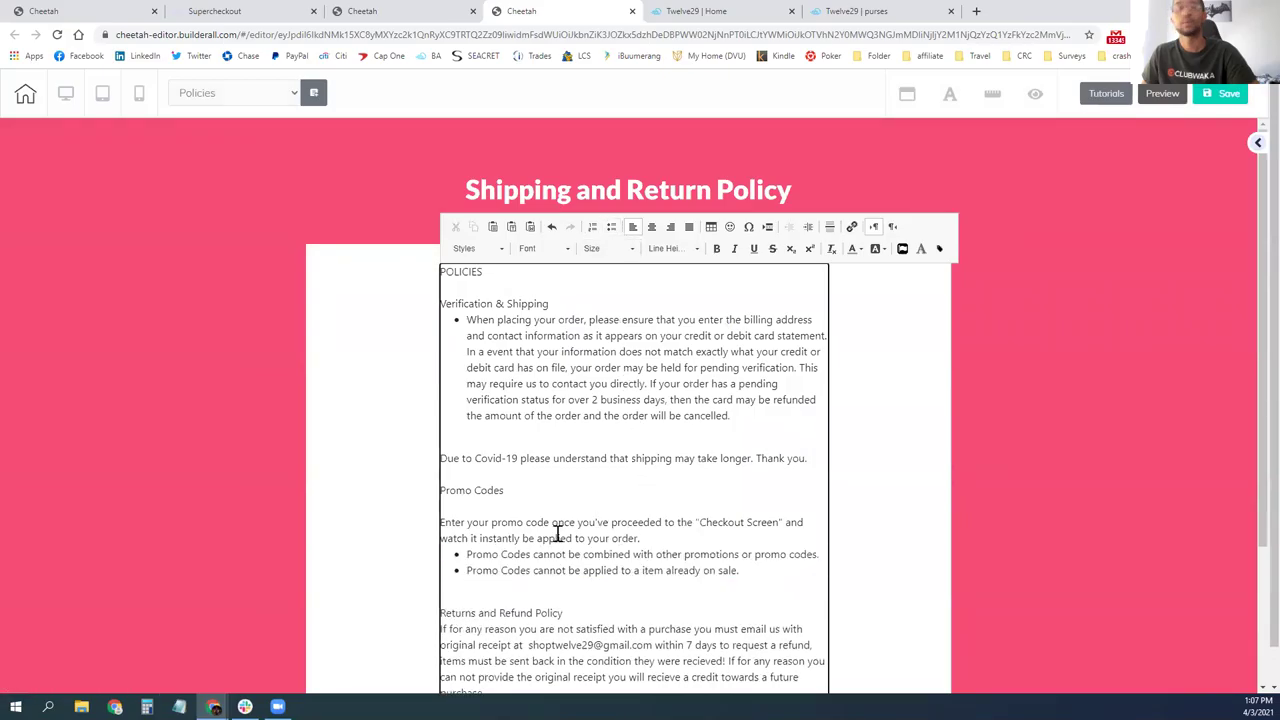
scroll(560, 537, down, 1)
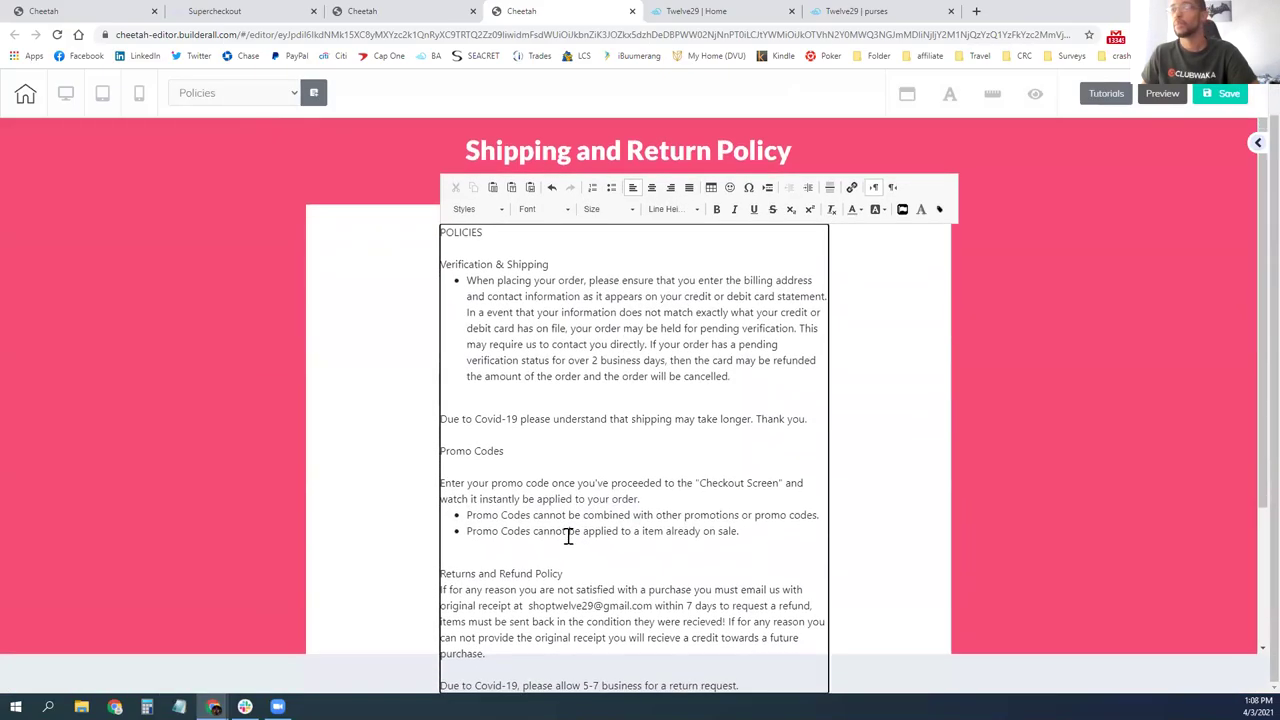
scroll(390, 540, up, 1)
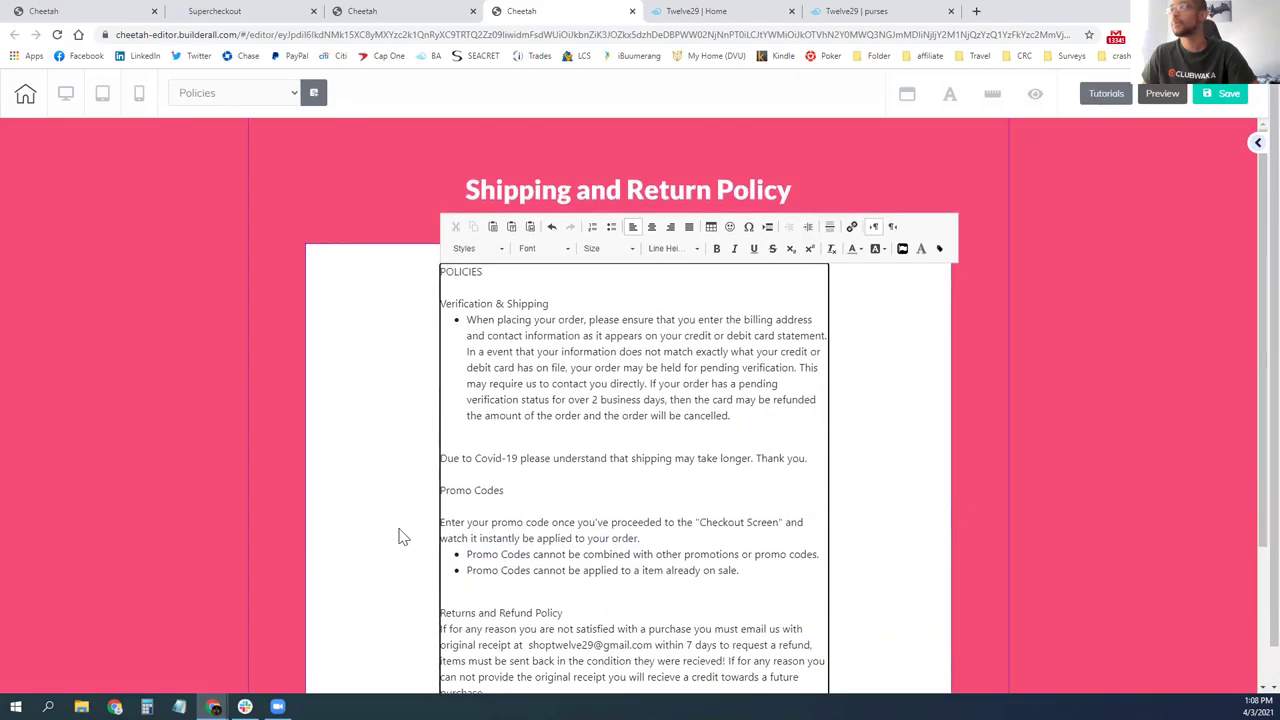
scroll(1037, 454, down, 1)
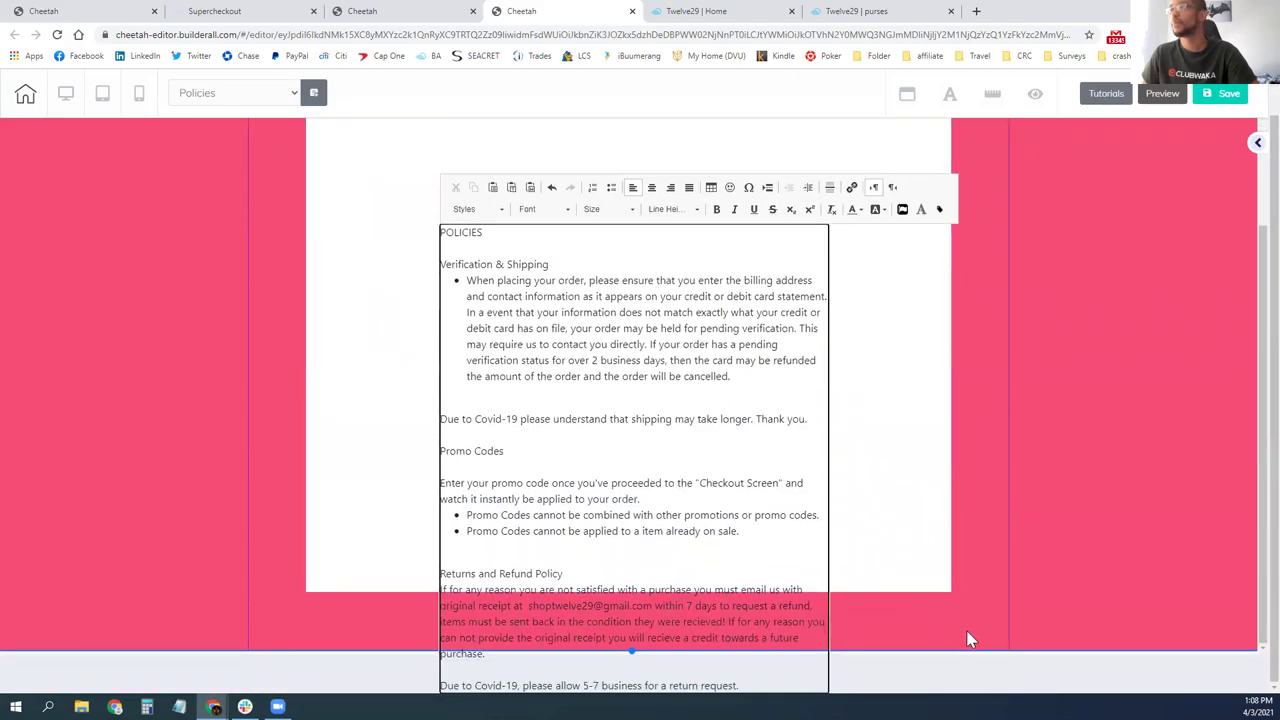
click(949, 590)
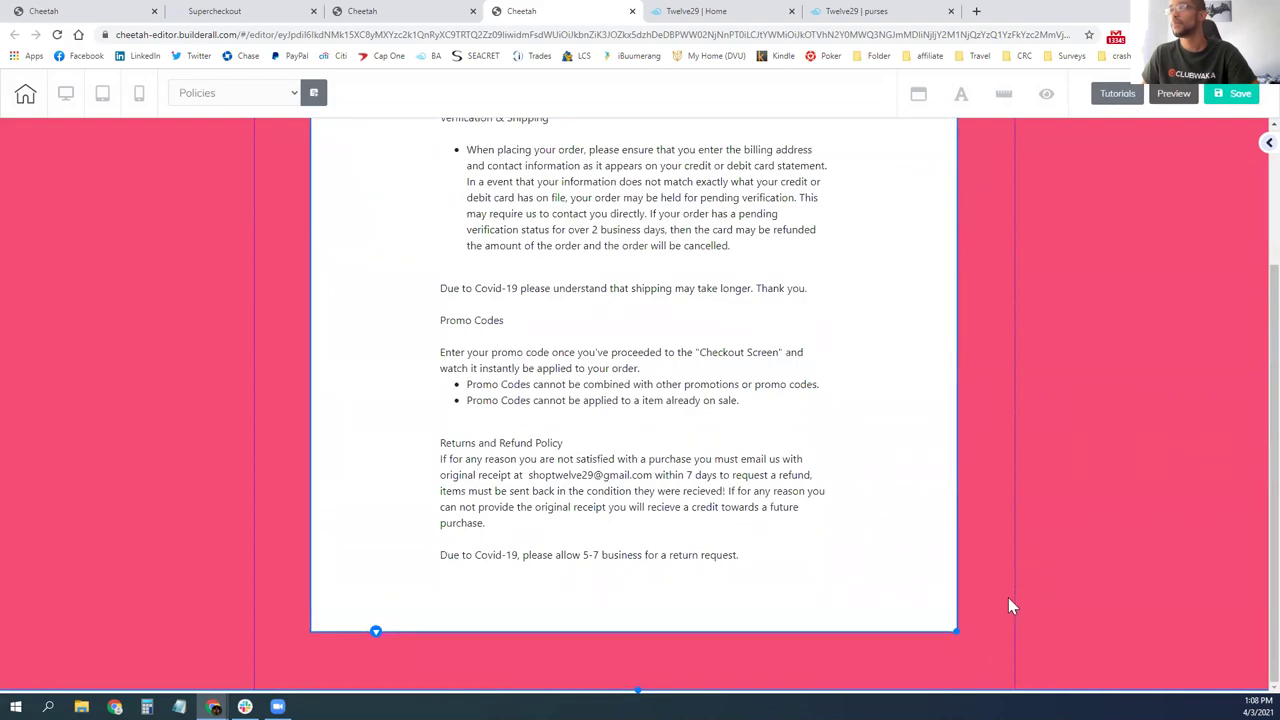
- Check the Shipping and Return Policy page from top to bottom, then save it and publish the site
scroll(1008, 605, up, 4)
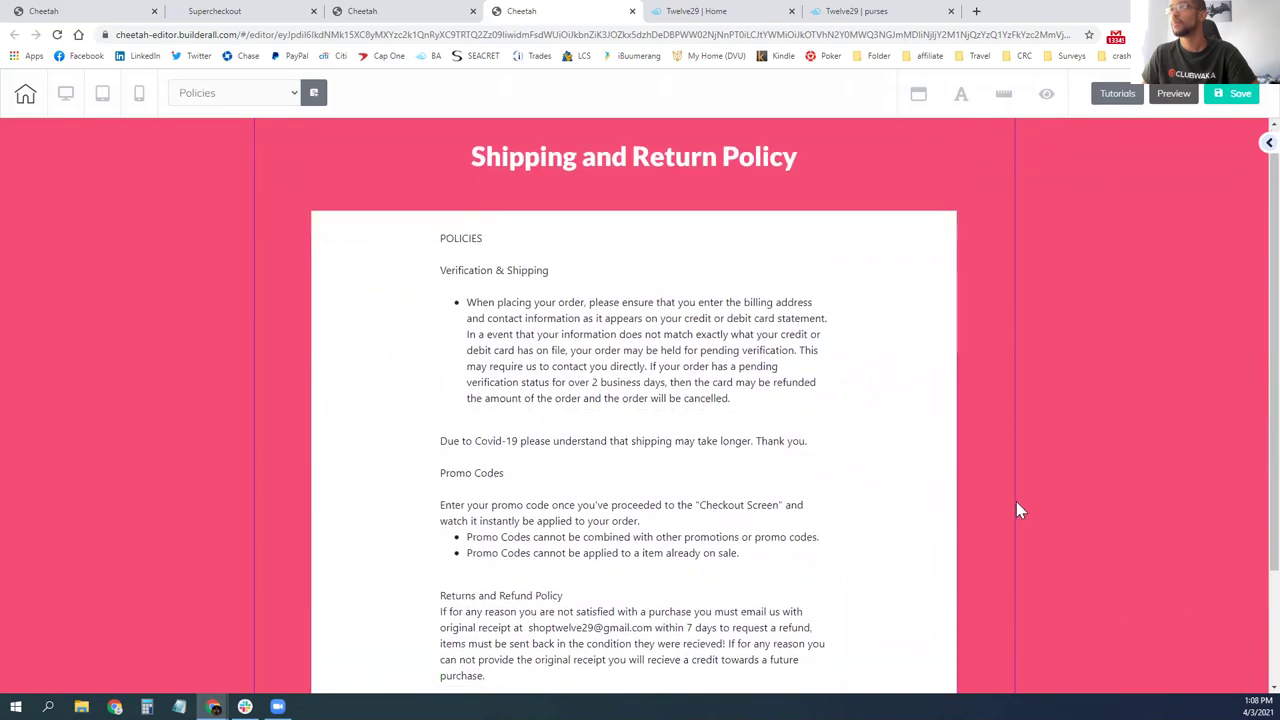
scroll(1054, 514, down, 3)
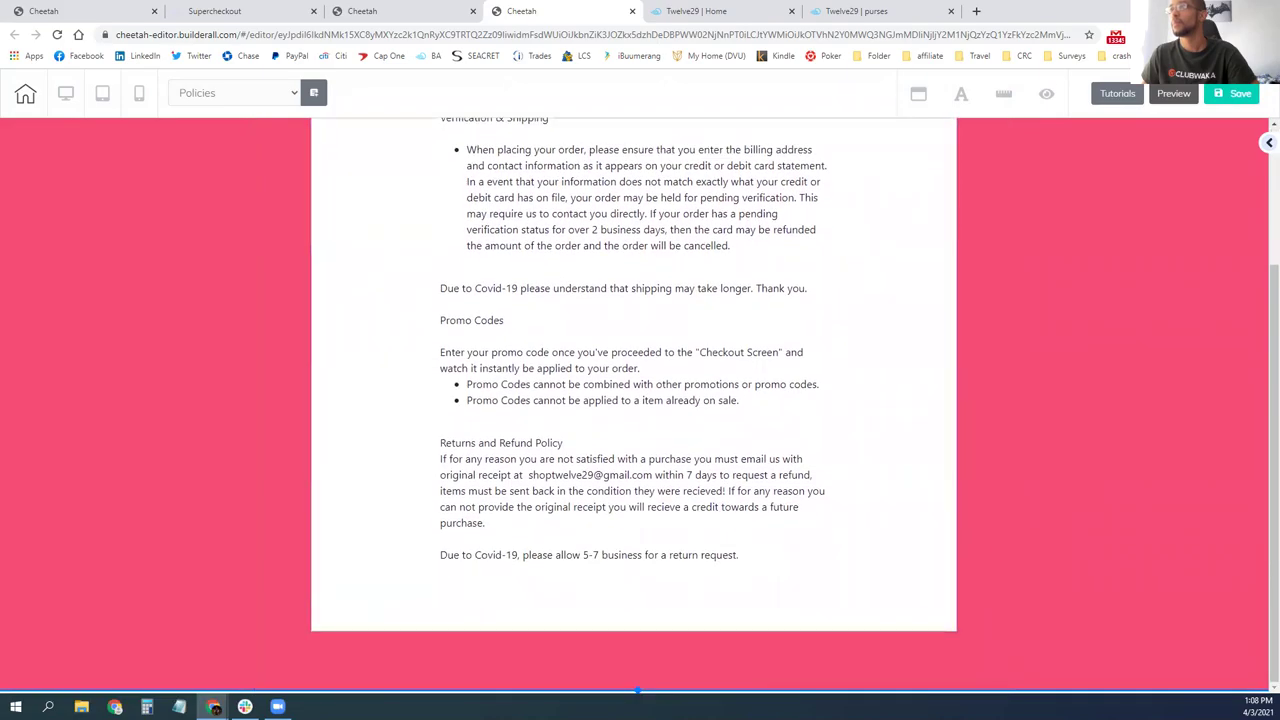
scroll(657, 678, down, 1)
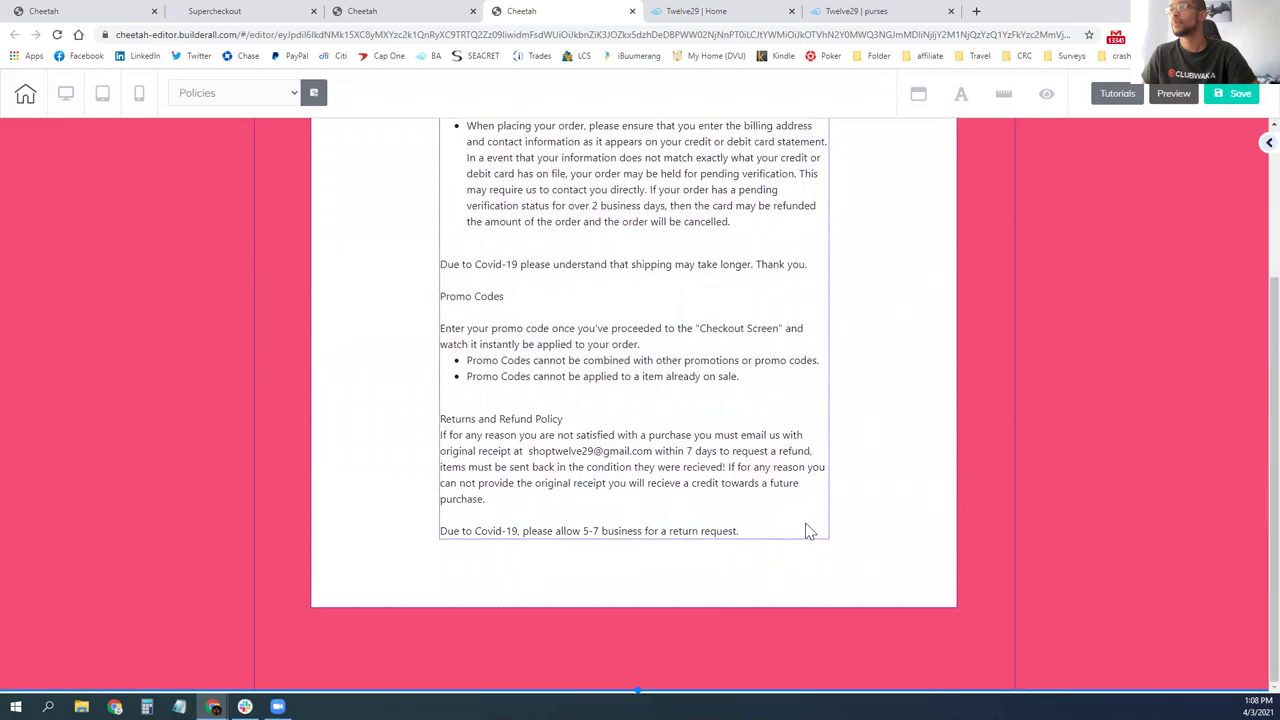
scroll(632, 604, up, 4)
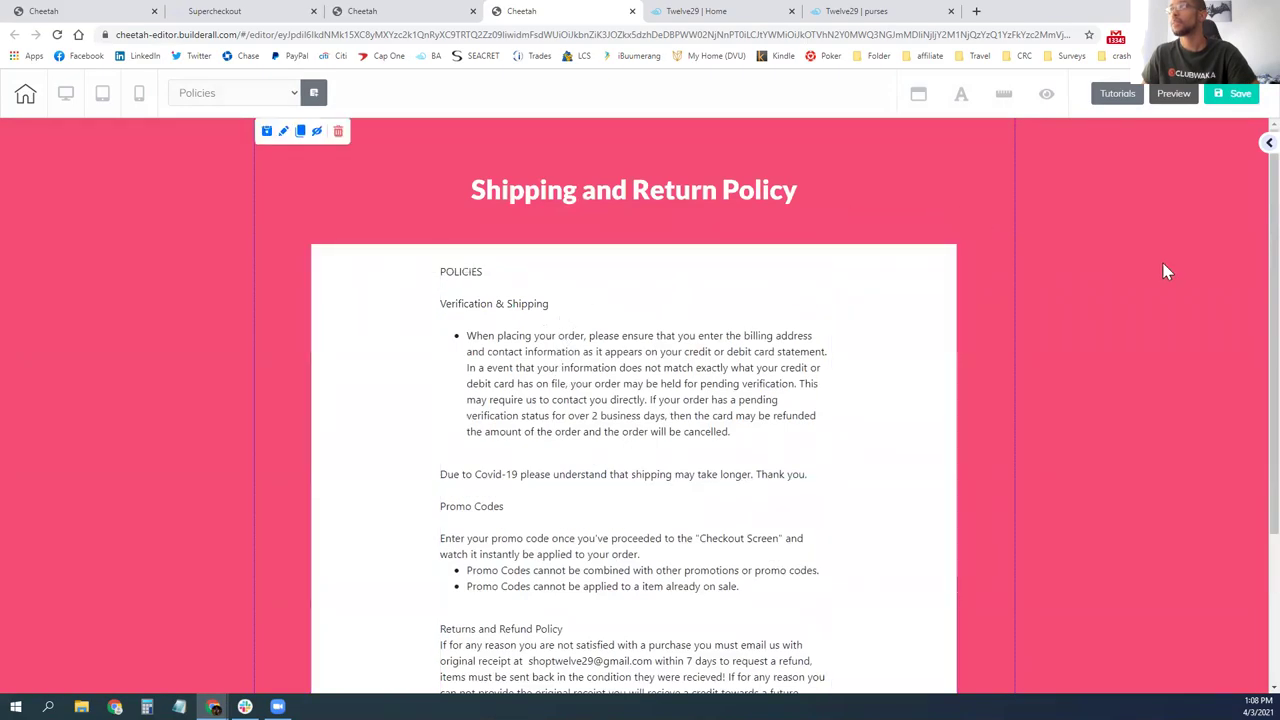
scroll(1085, 360, down, 4)
scroll(1168, 229, up, 3)
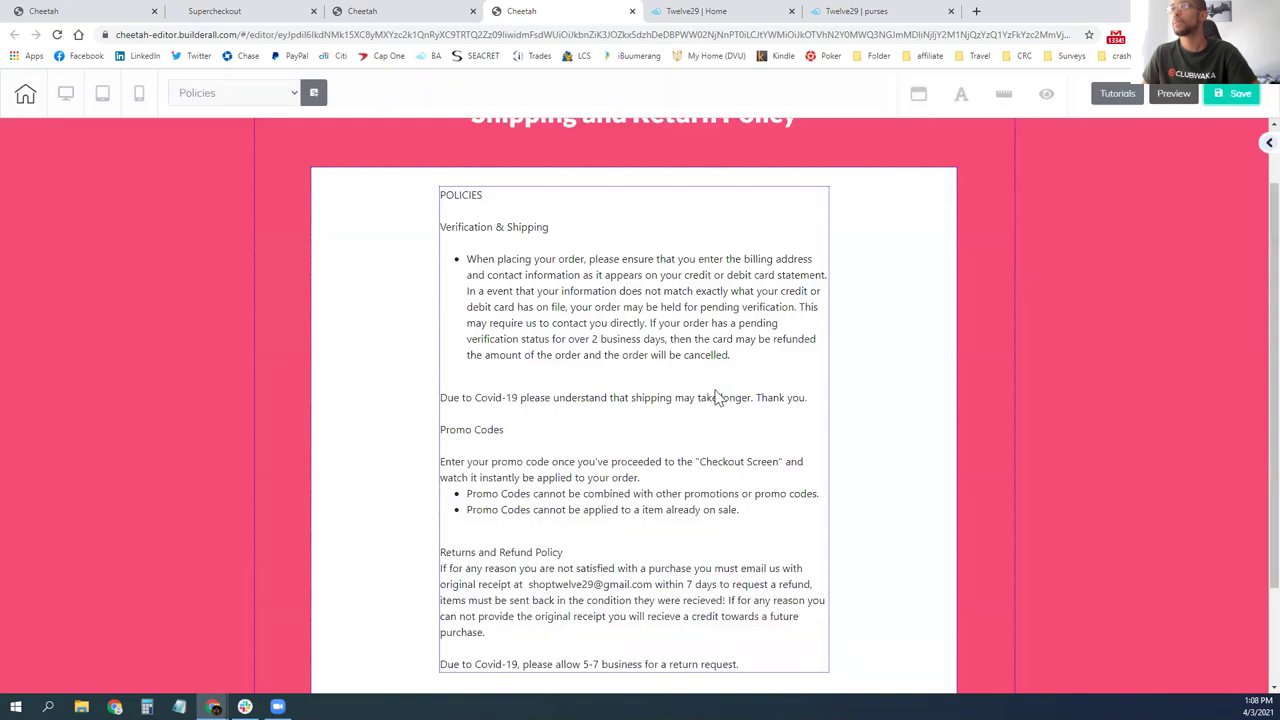
key(ctrl+s)
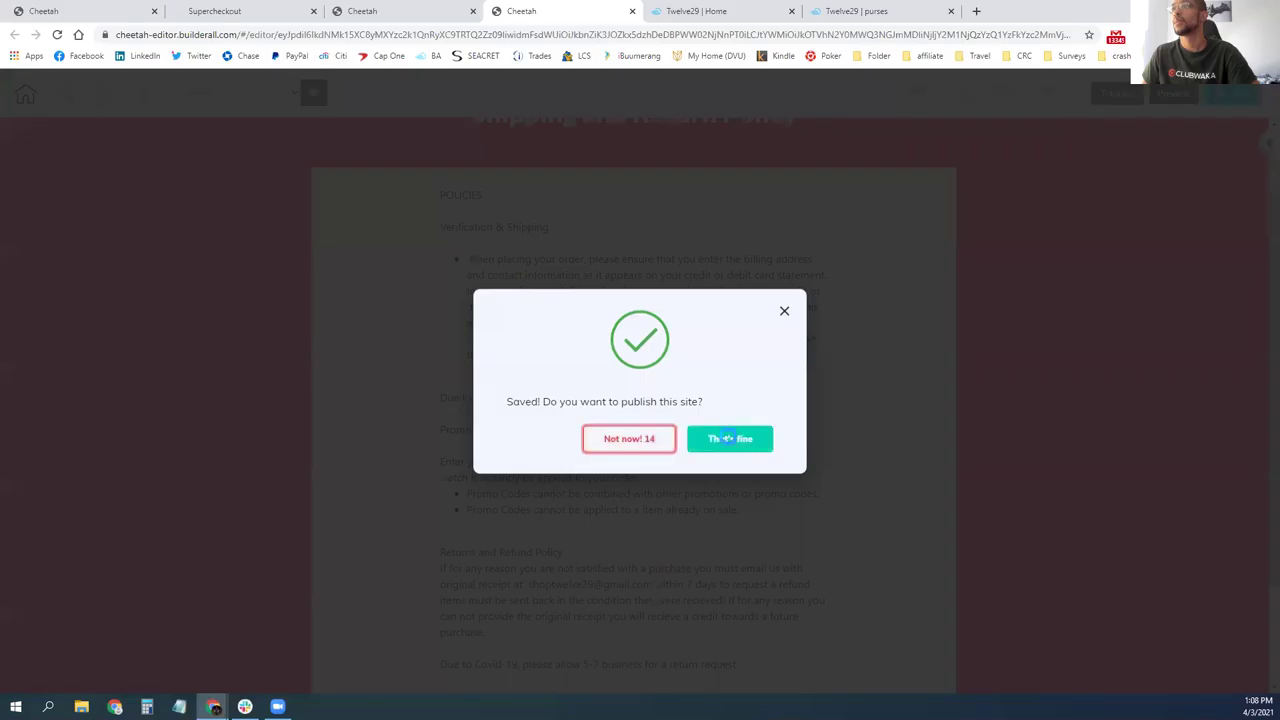
click(700, 439)
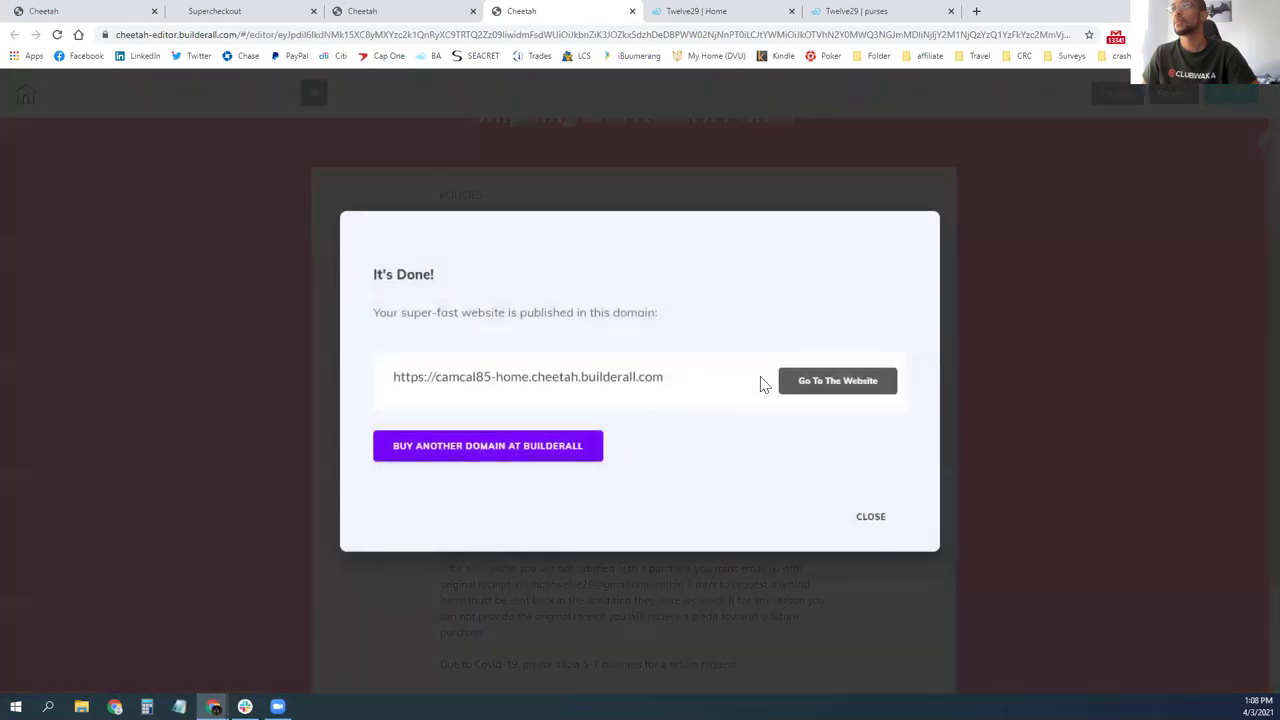
click(872, 518)
- Switch to editing the Twelve 29 page, saving the Policies page on exit
scroll(200, 390, down, 3)
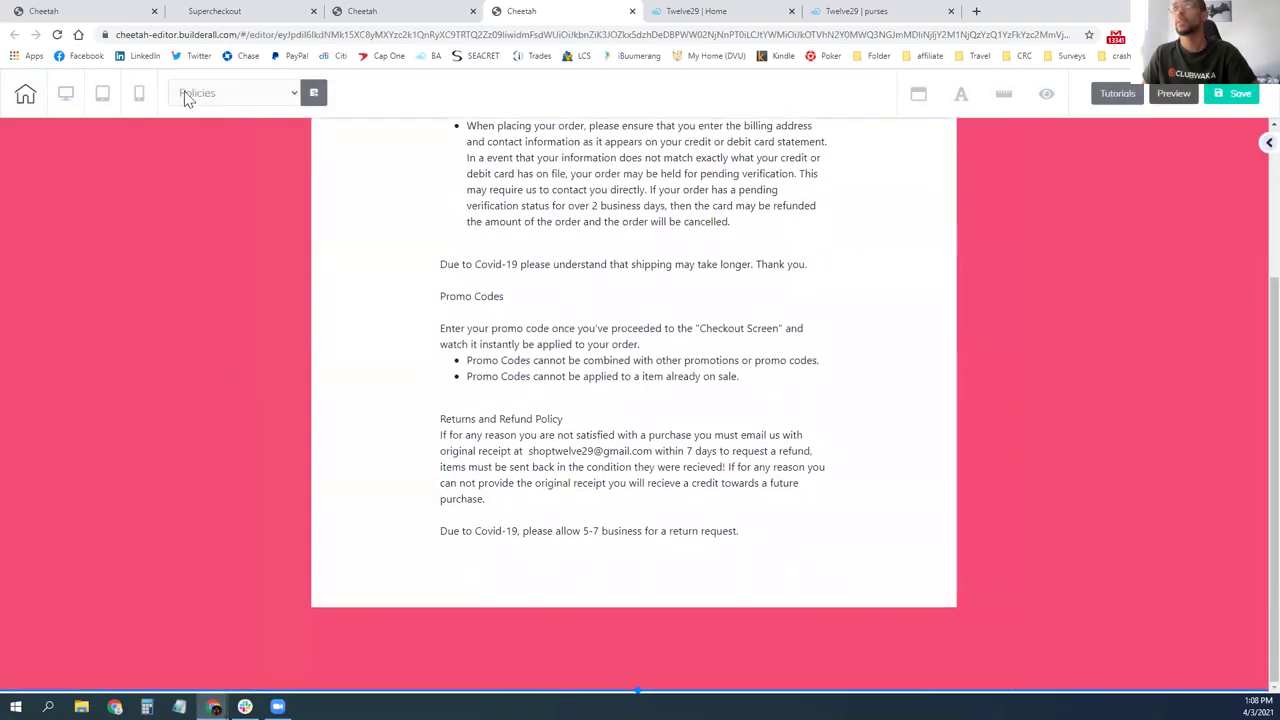
click(228, 93)
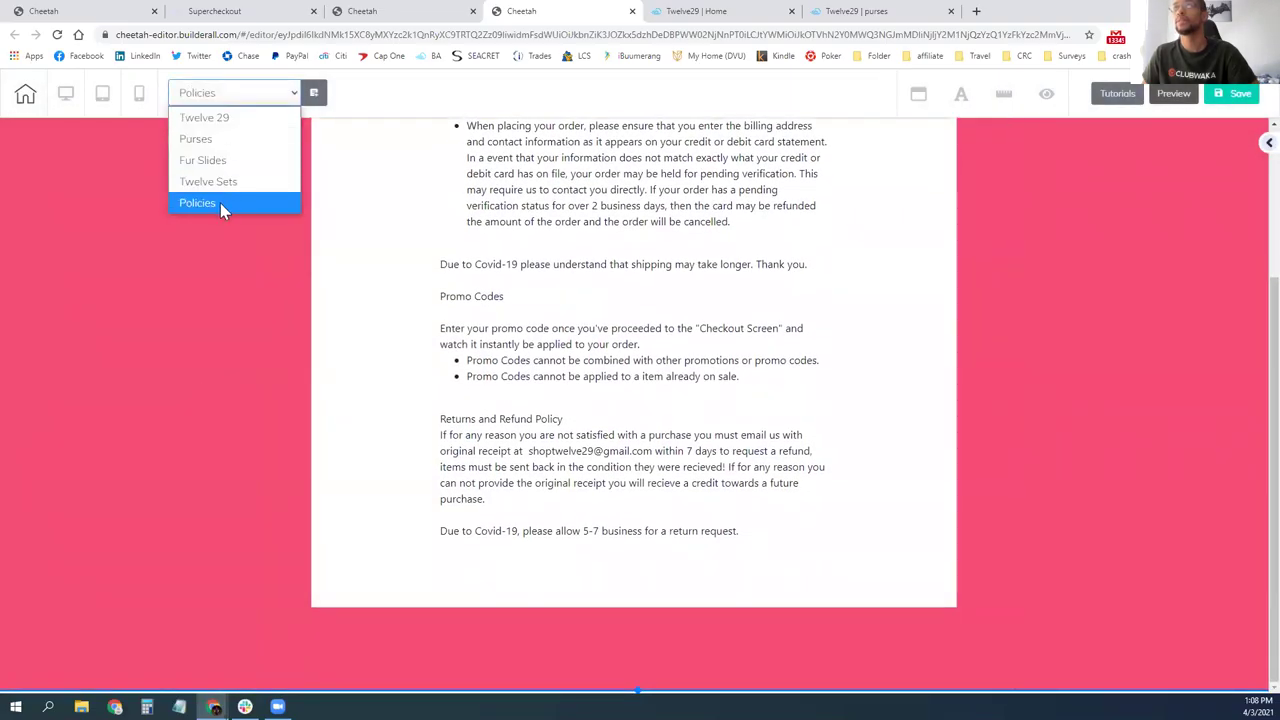
click(213, 120)
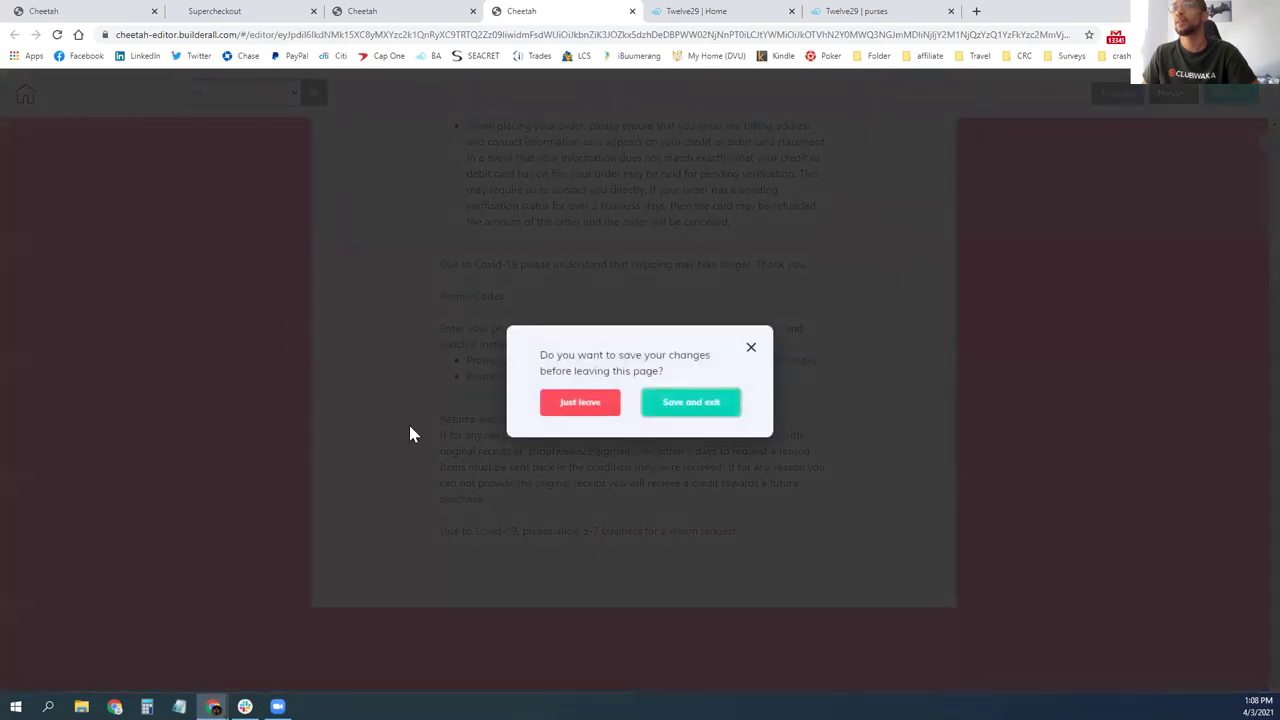
click(690, 401)
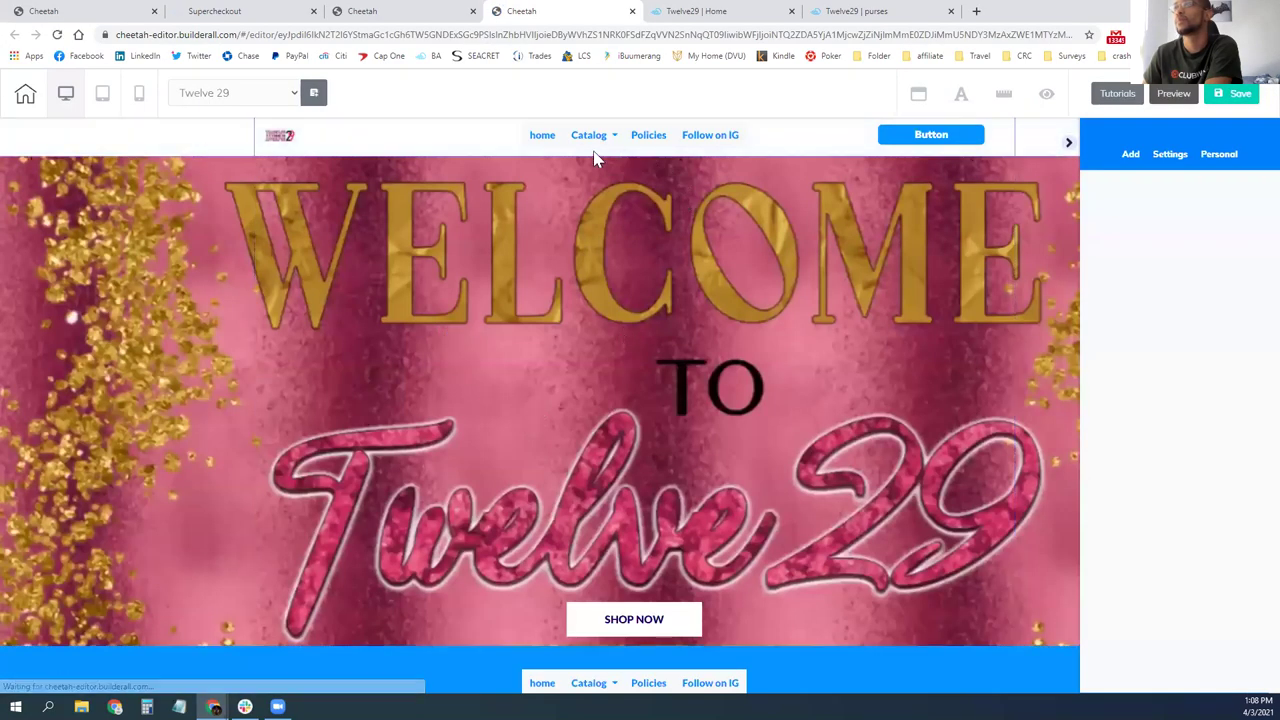
- Link the Policies item of the Twelve 29 page's header menu to the Policies page and save the menu
click(576, 145)
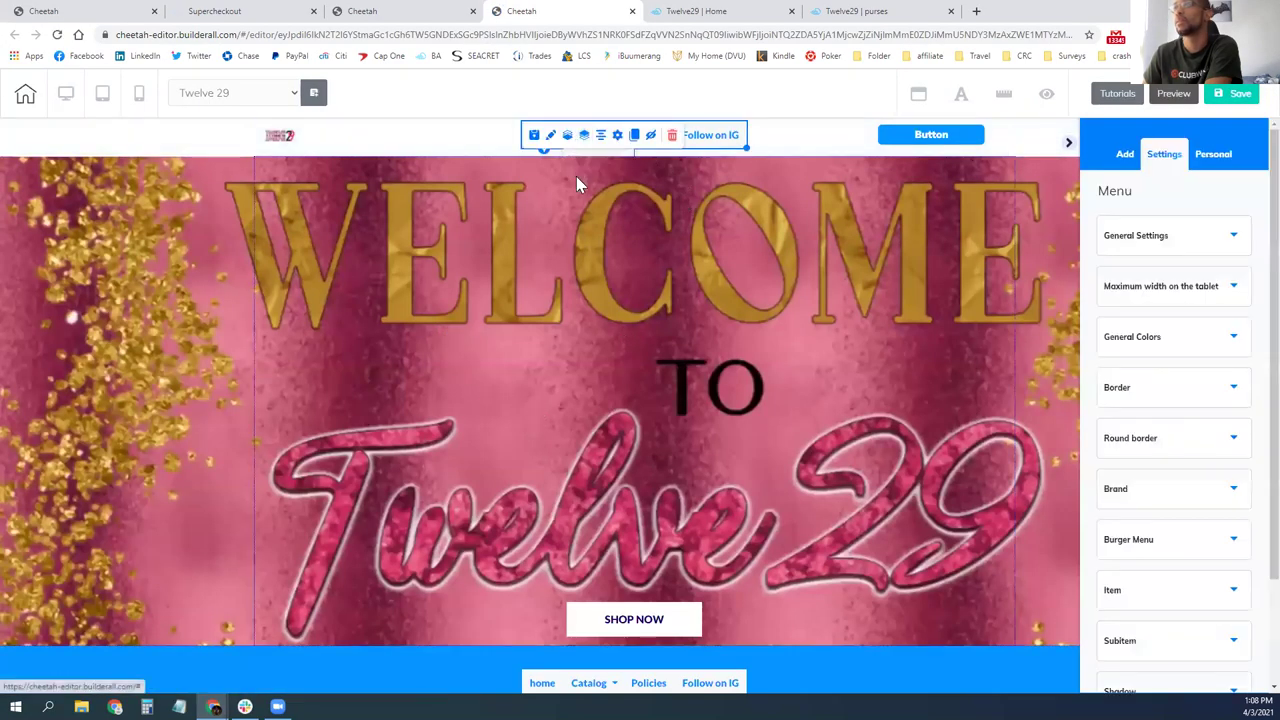
click(617, 134)
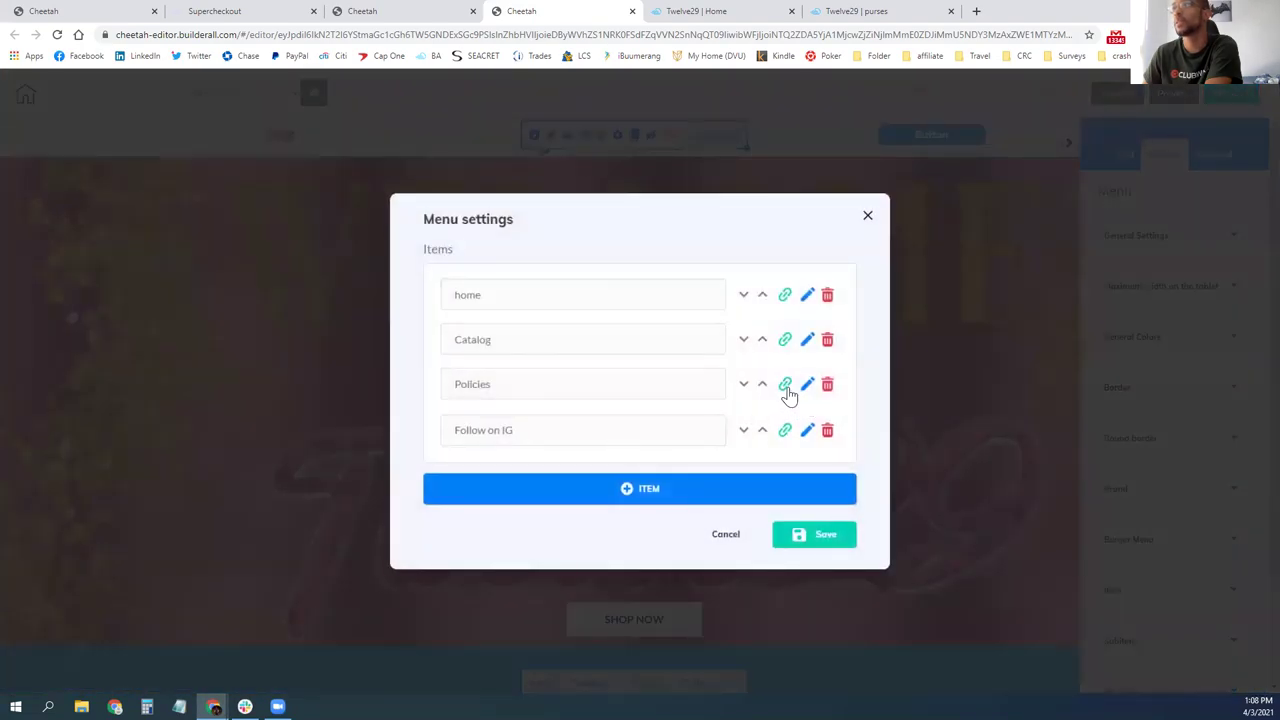
click(786, 387)
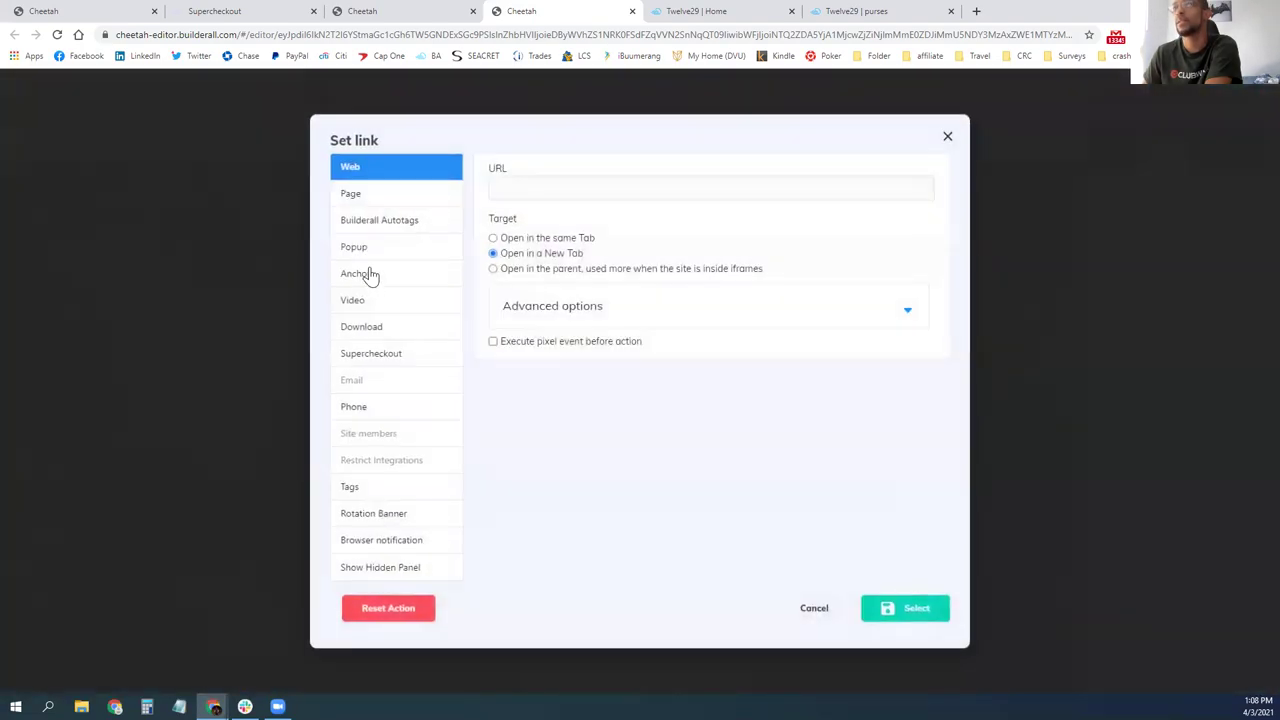
click(396, 196)
click(566, 247)
click(893, 607)
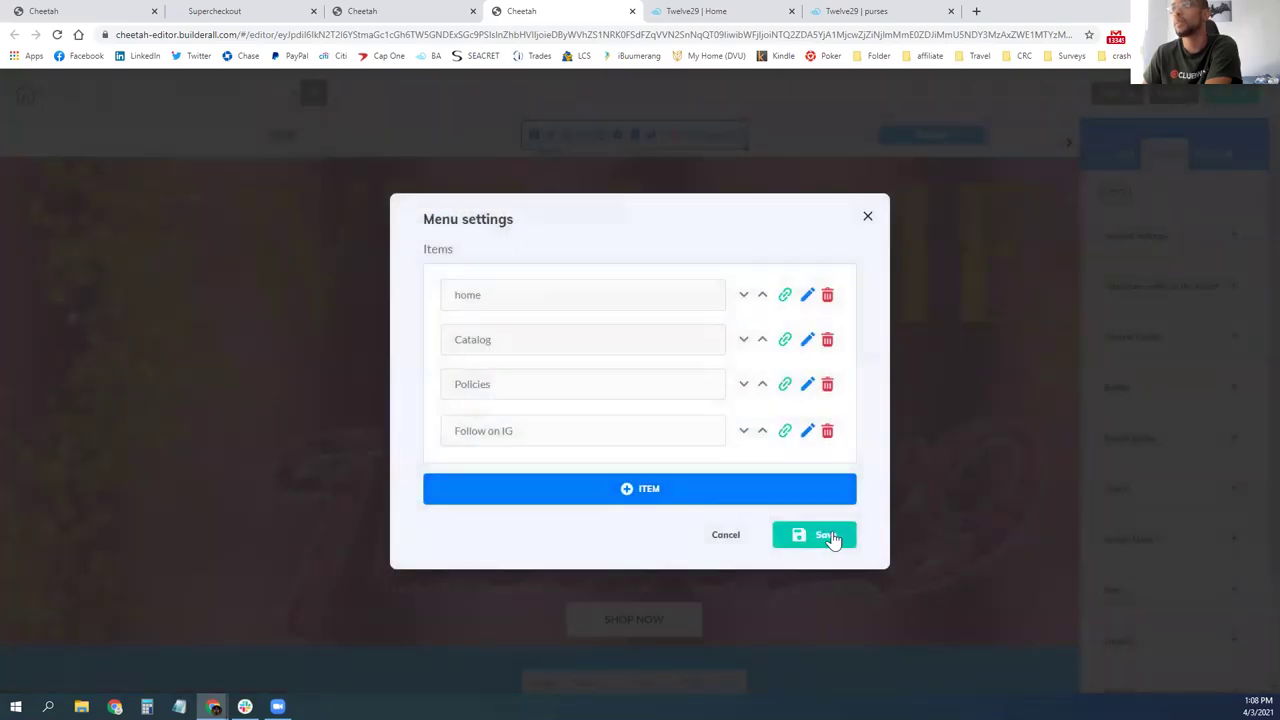
click(825, 535)
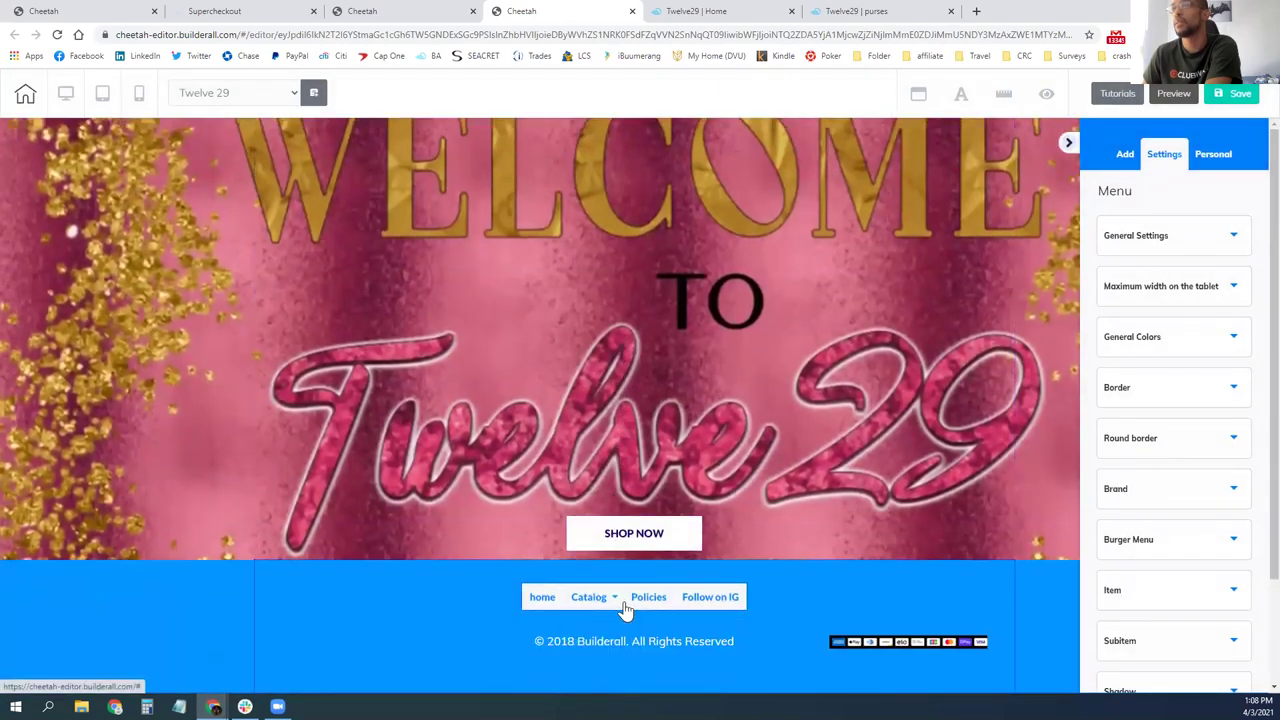
- Link the Policies item of the footer menu to the Policies page and save the menu
click(620, 603)
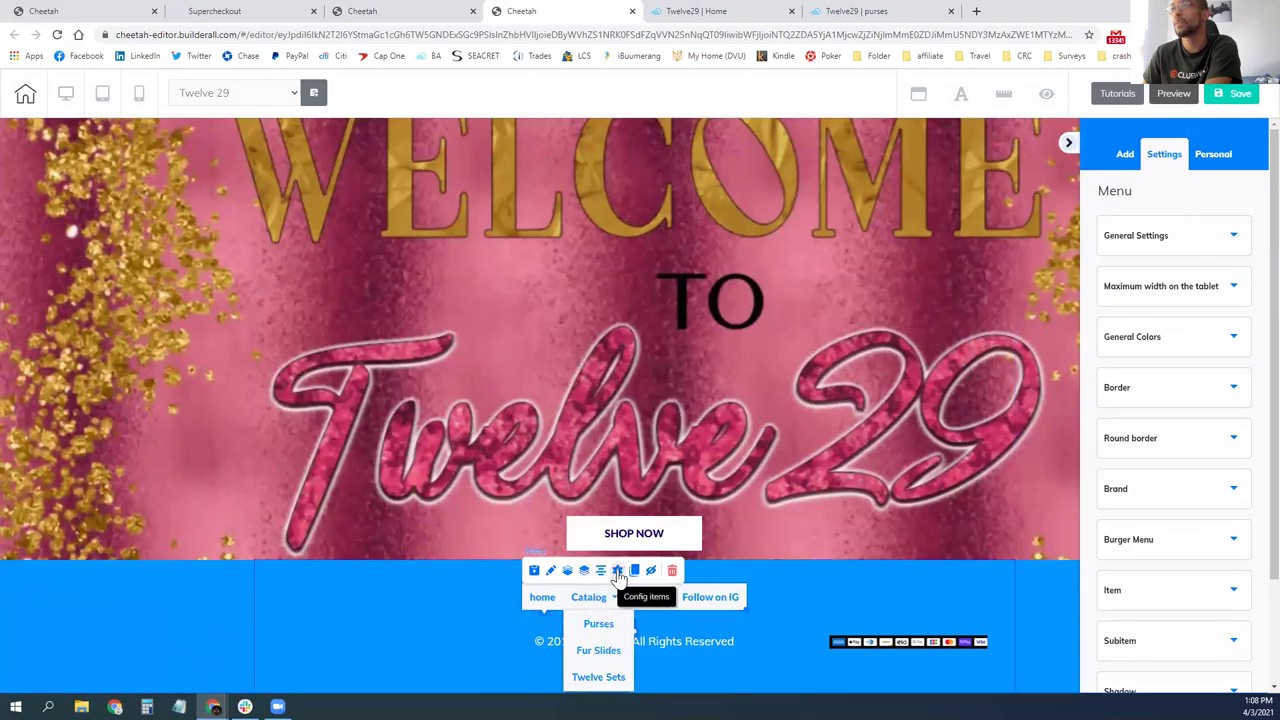
click(620, 572)
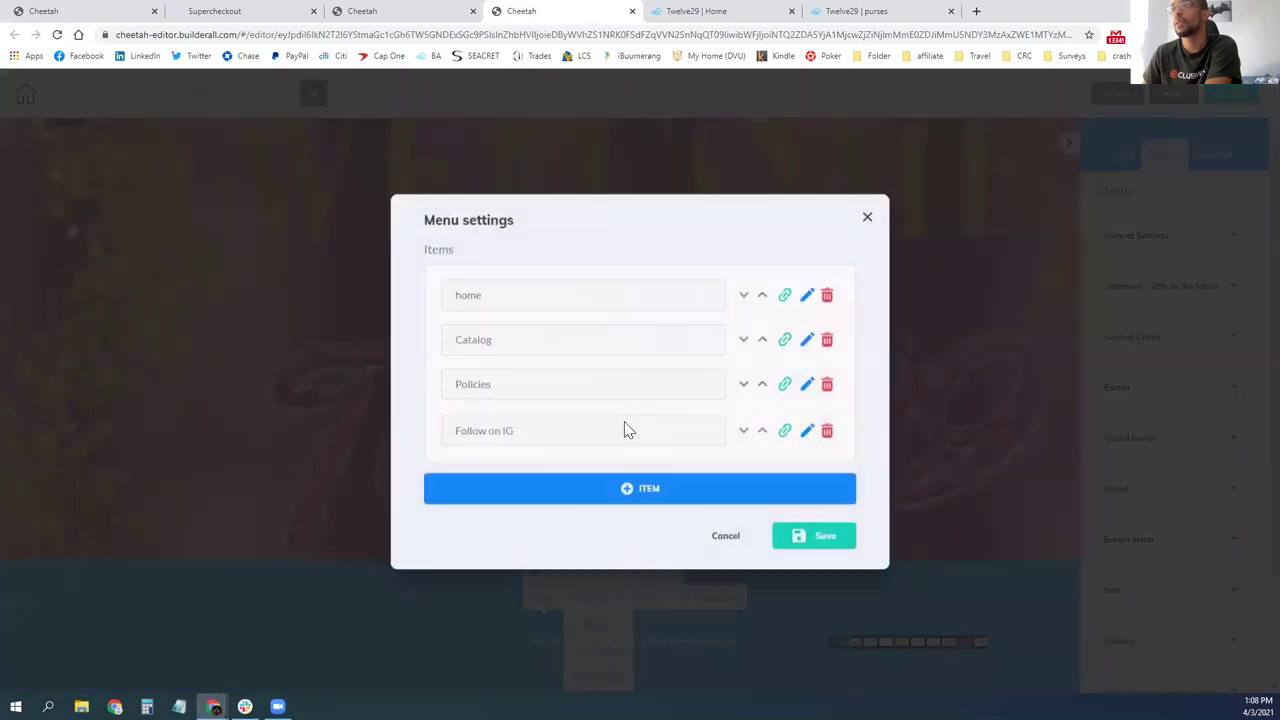
click(786, 386)
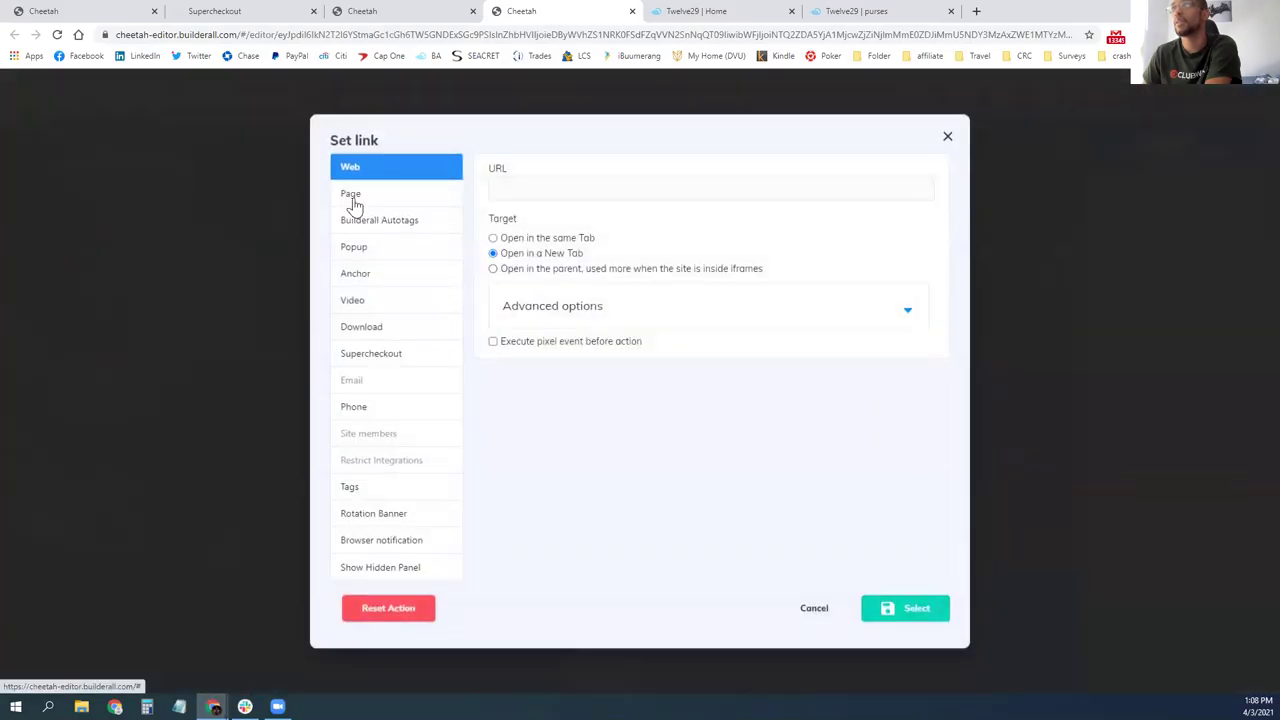
click(352, 198)
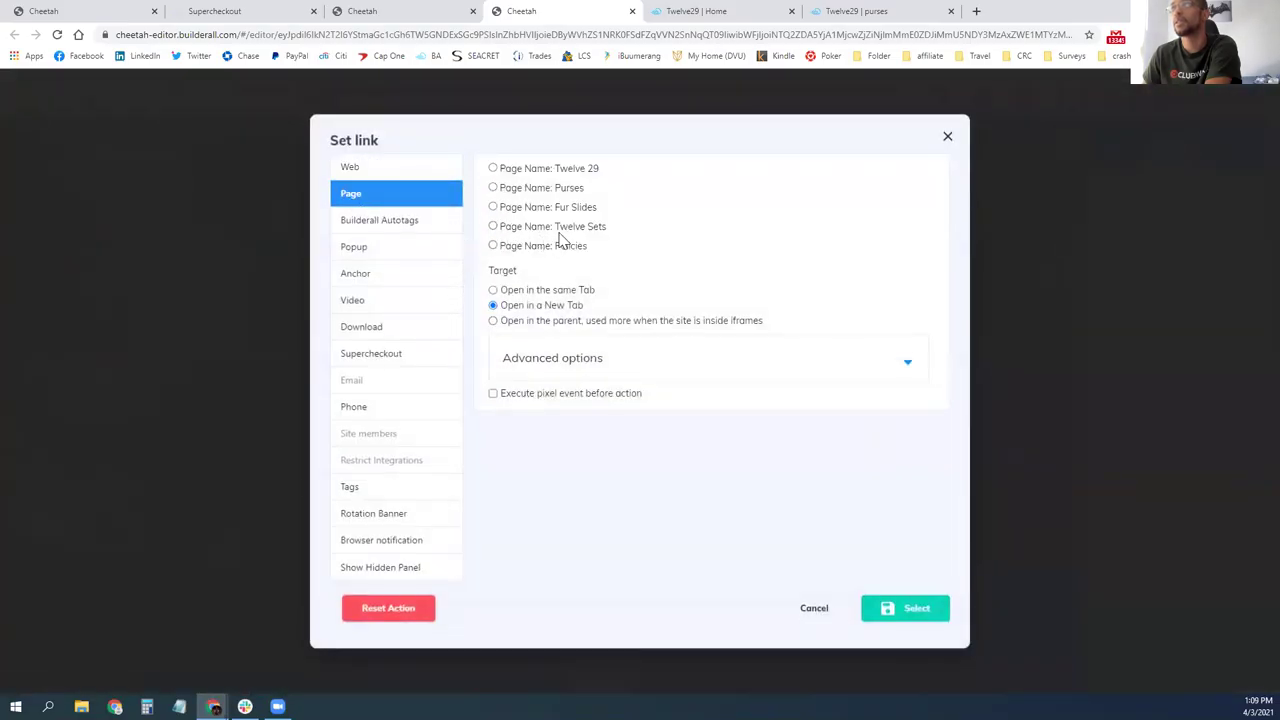
click(905, 604)
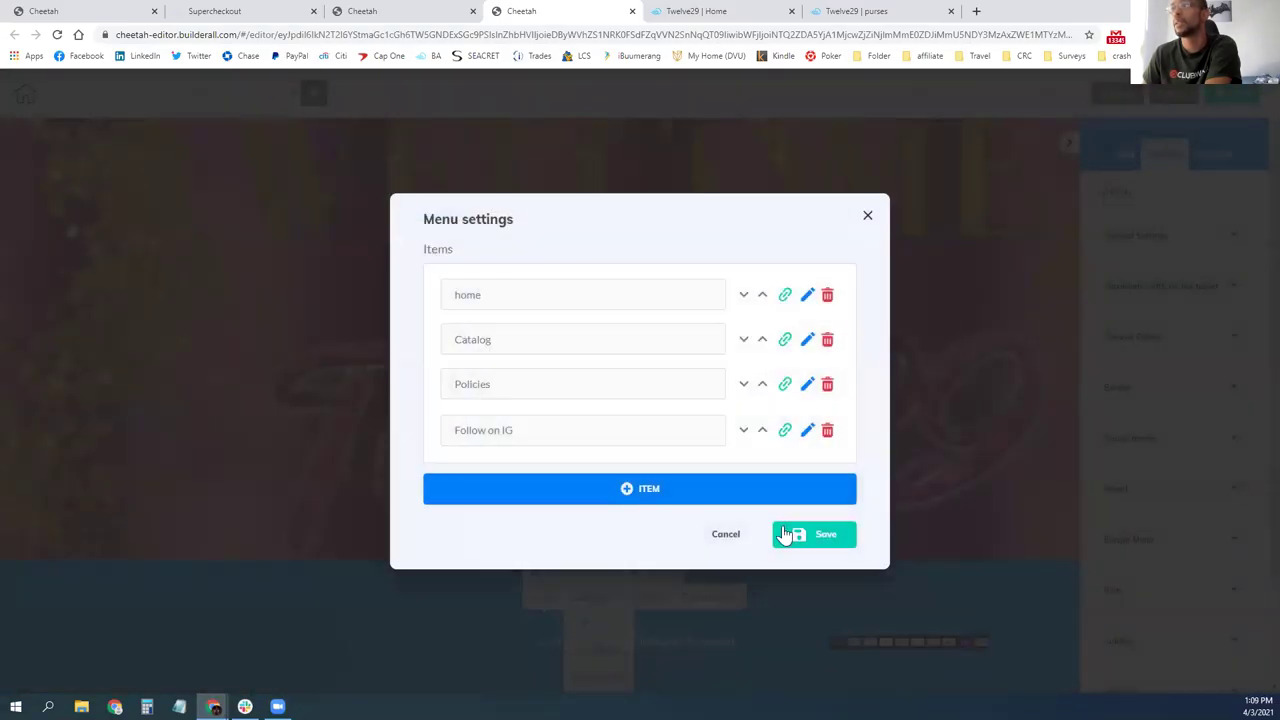
click(808, 540)
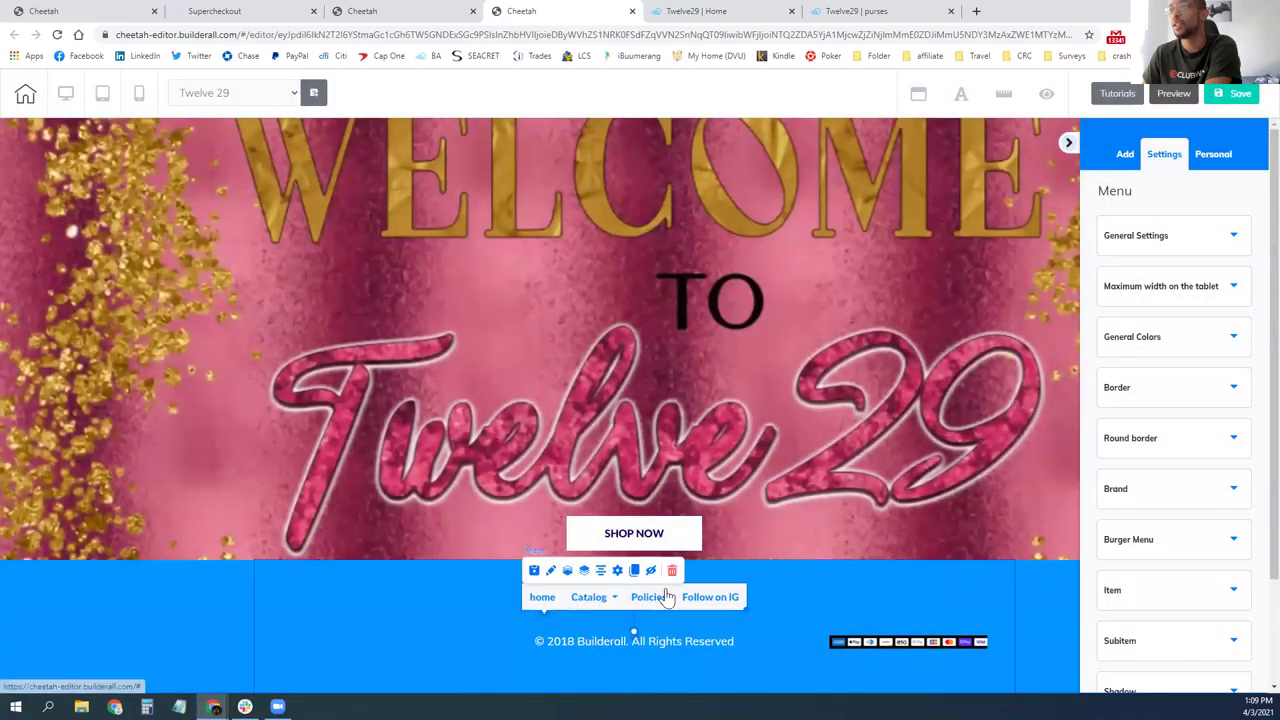
click(633, 575)
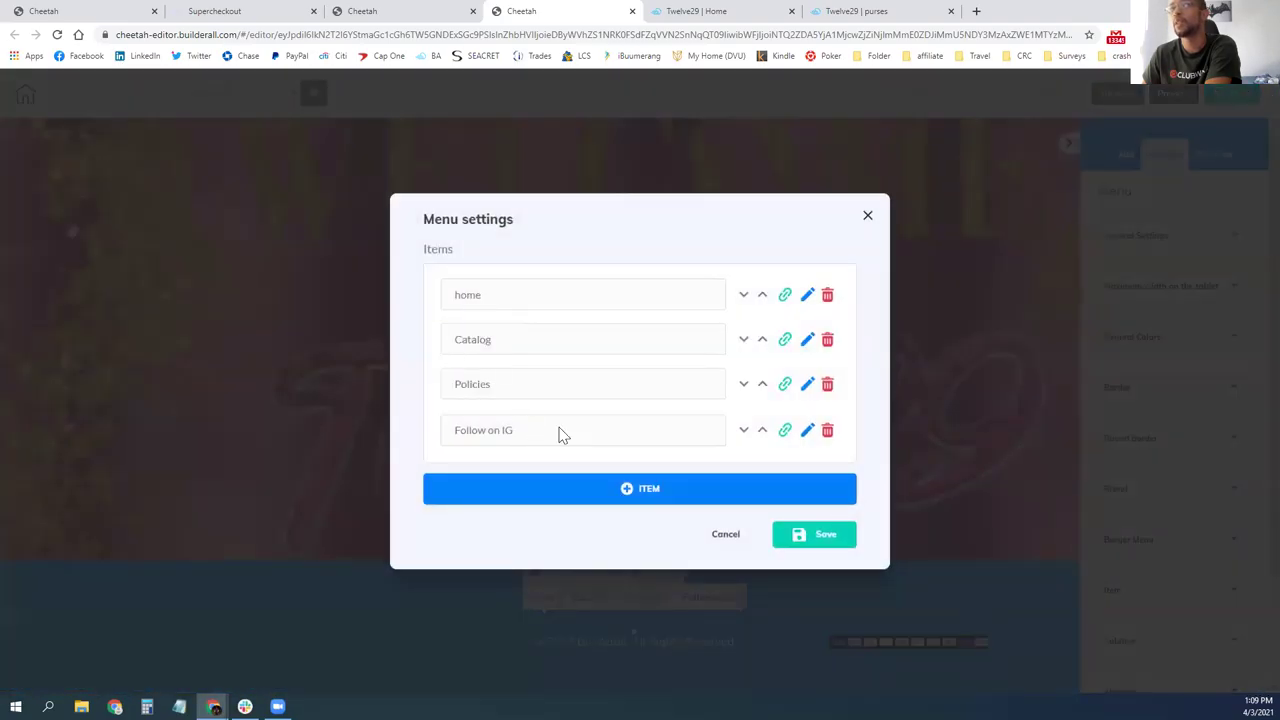
click(784, 431)
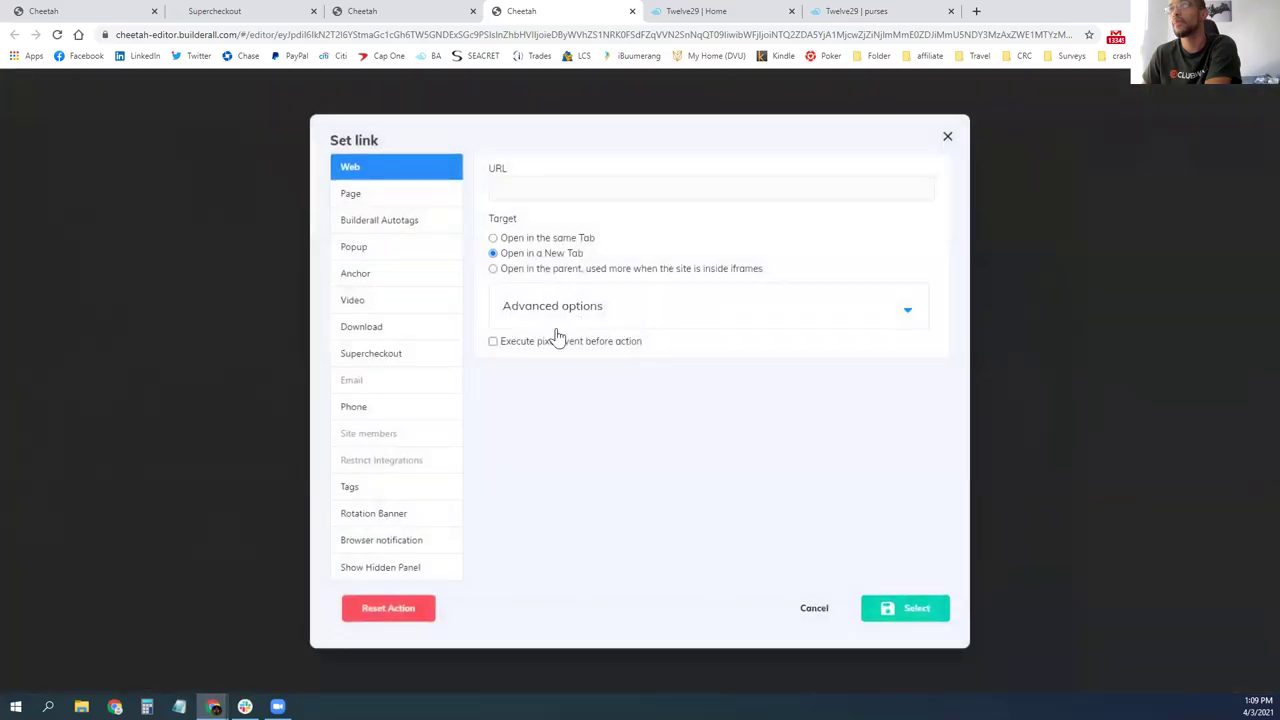
click(729, 190)
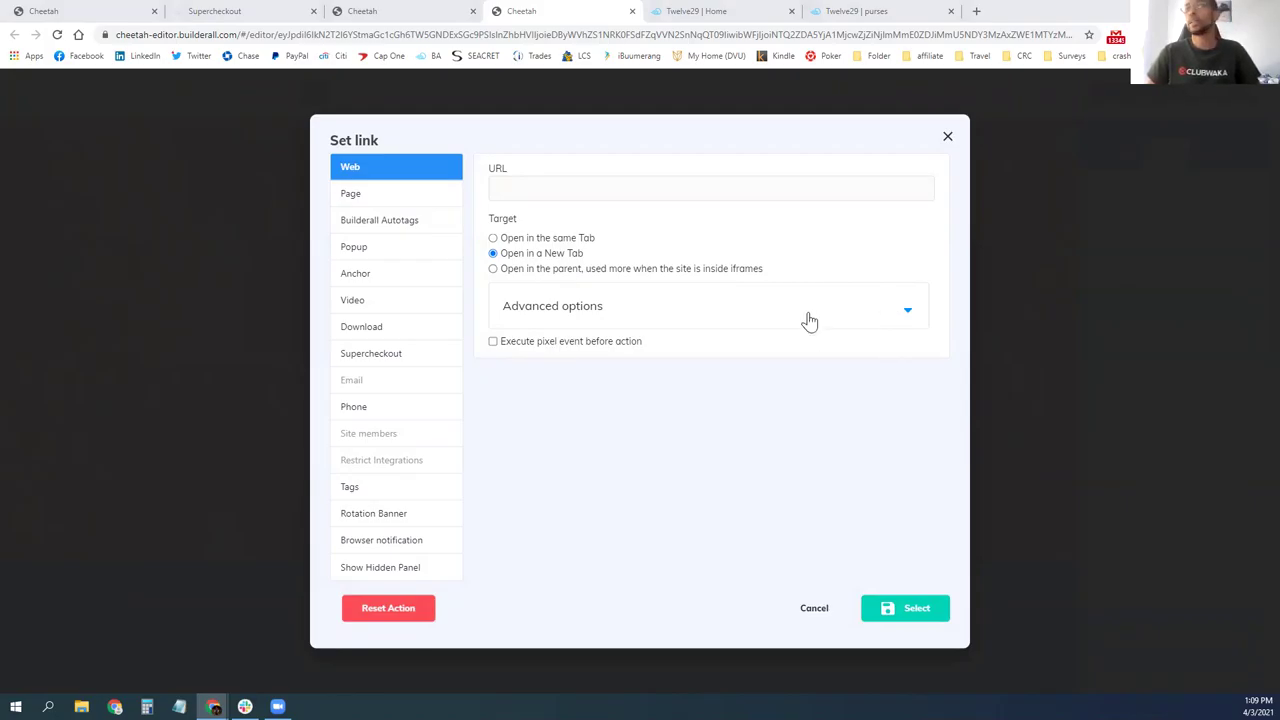
click(634, 192)
text(https://www.instagram.com/shoptwelve29/)
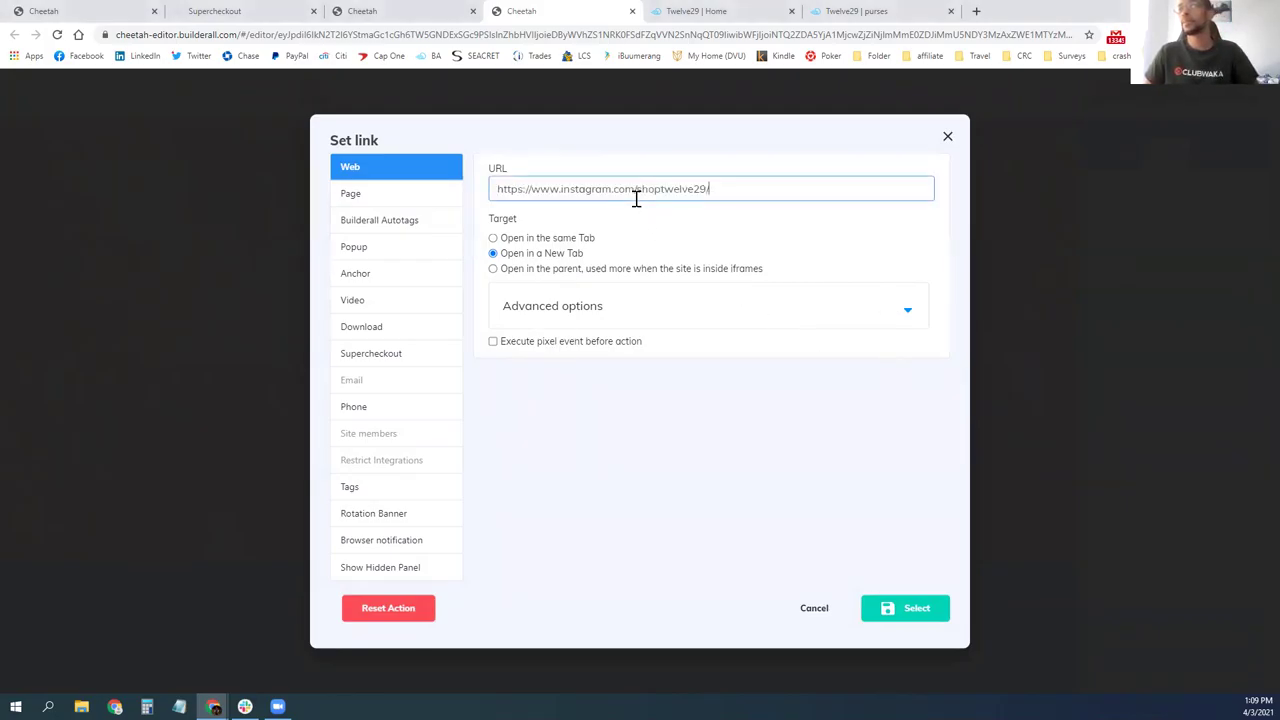
click(905, 612)
click(768, 536)
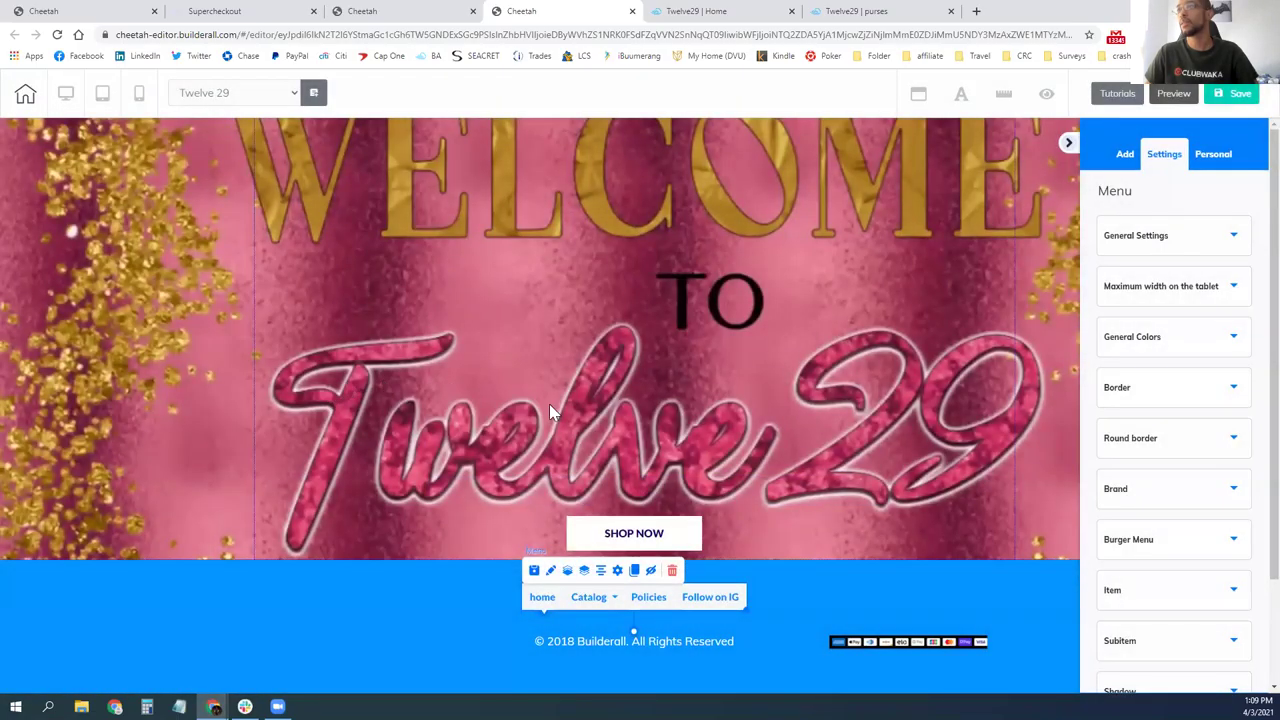
scroll(575, 383, up, 2)
click(709, 134)
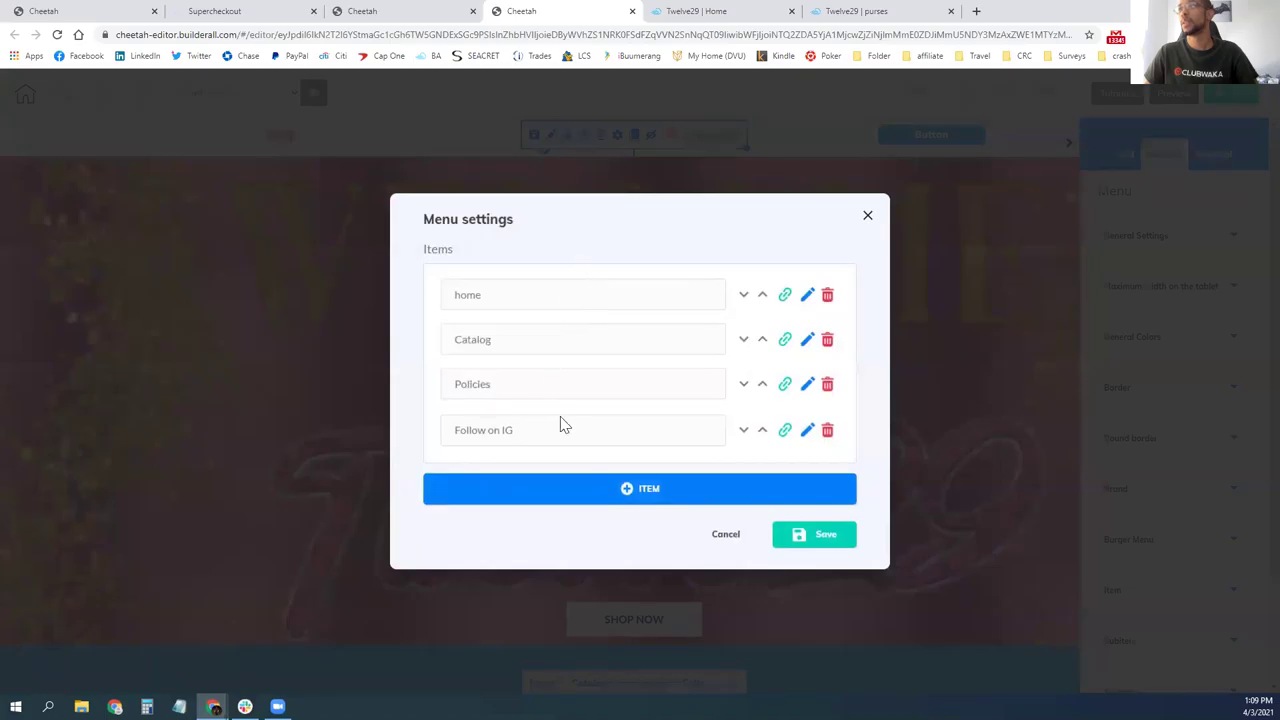
click(785, 432)
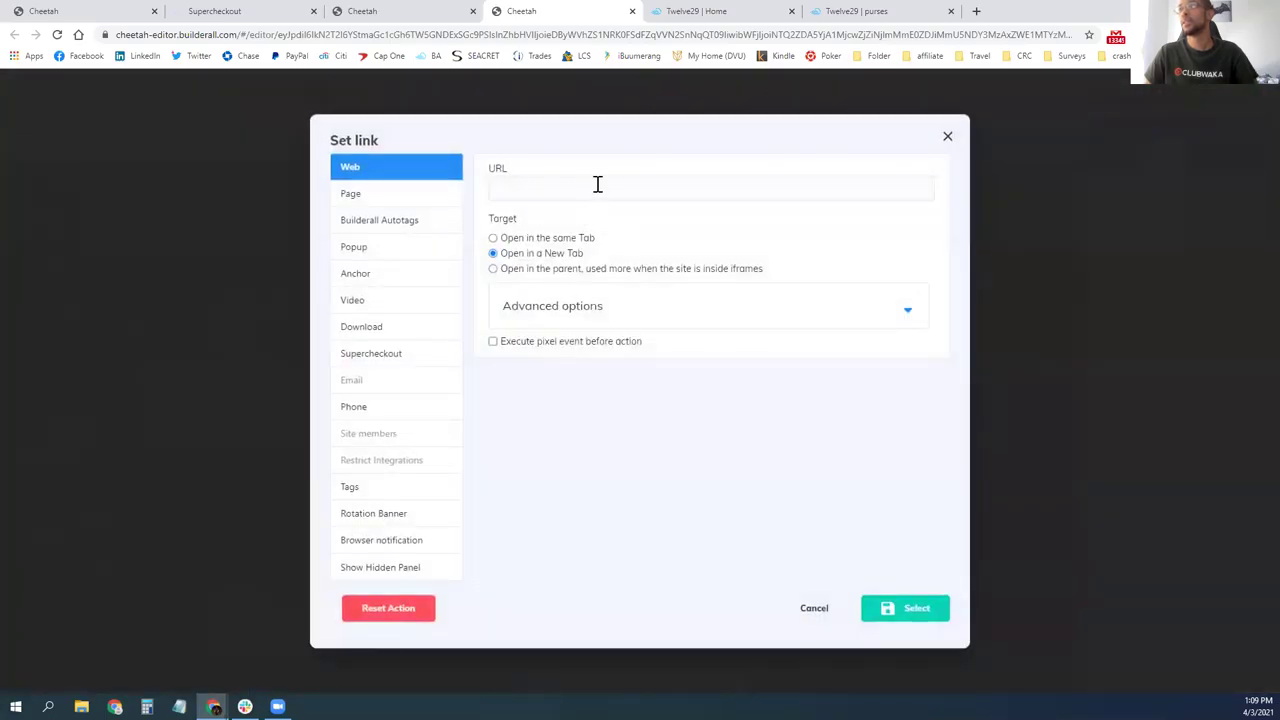
click(597, 185)
text(https://www.instagram.com/shoptwelve29/)
click(906, 608)
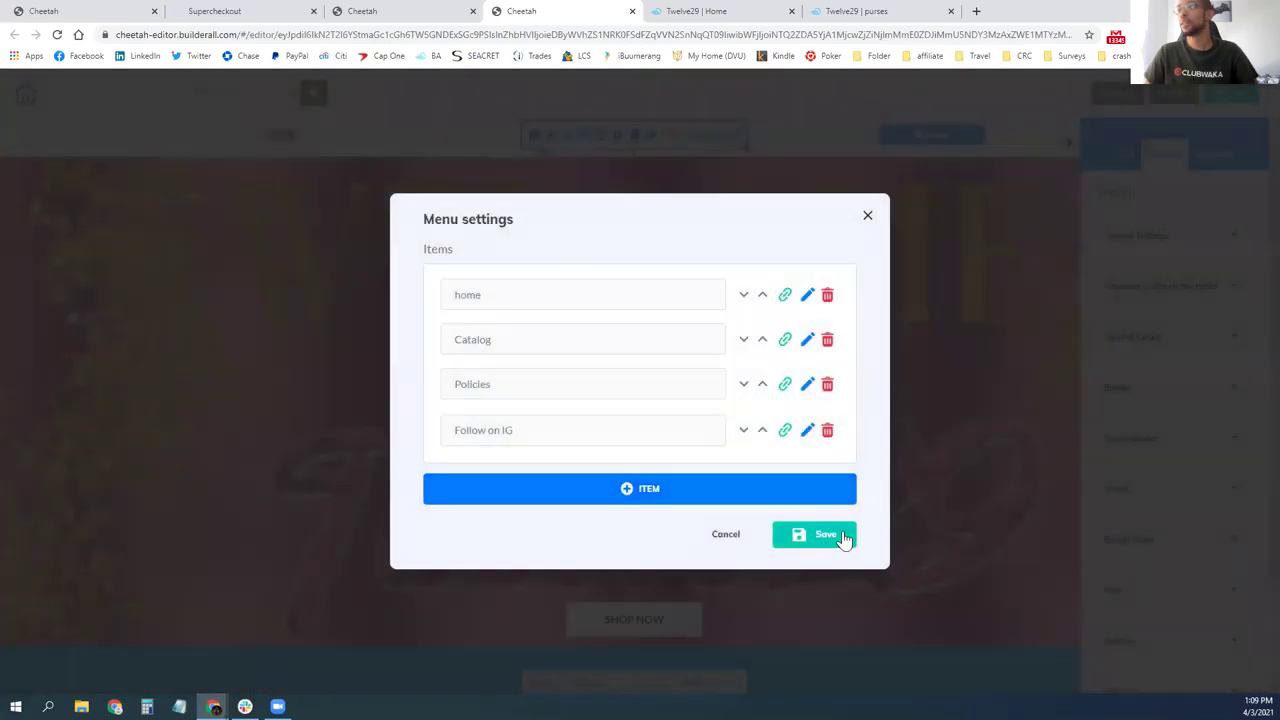
click(843, 534)
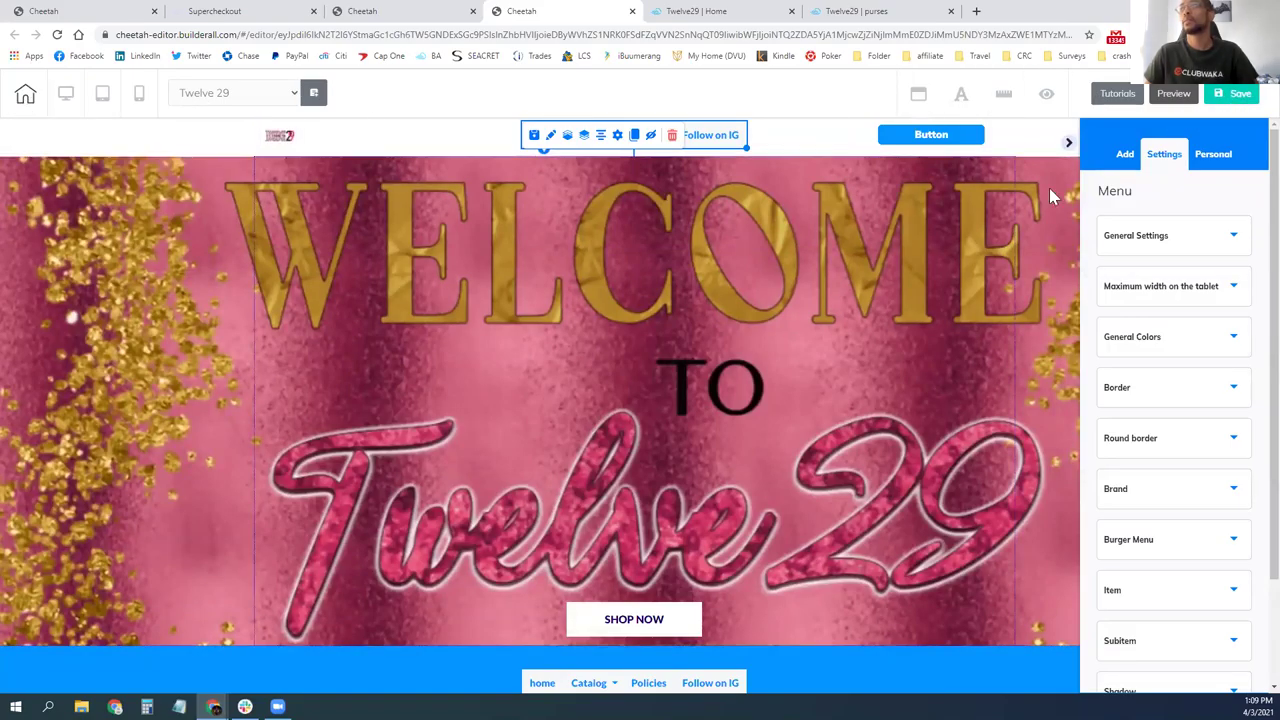
- Save the Twelve 29 page and publish the site, then leave the editor with the changes saved
click(1235, 93)
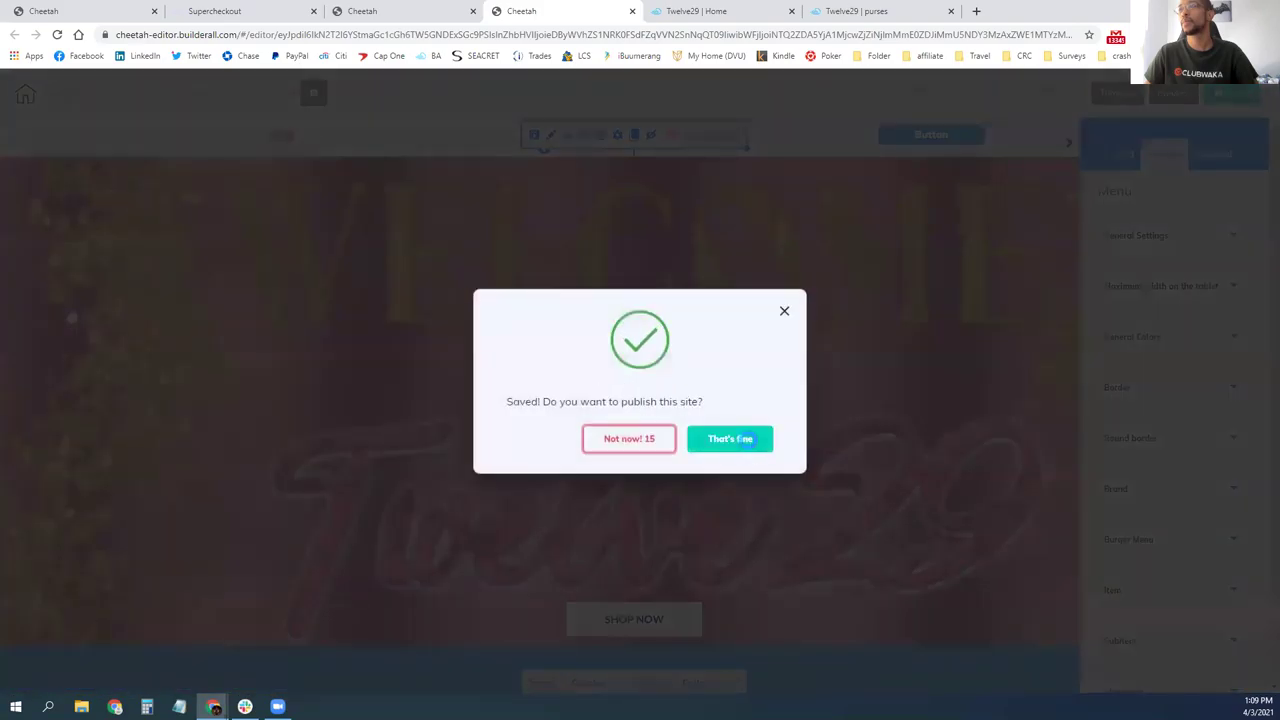
click(729, 438)
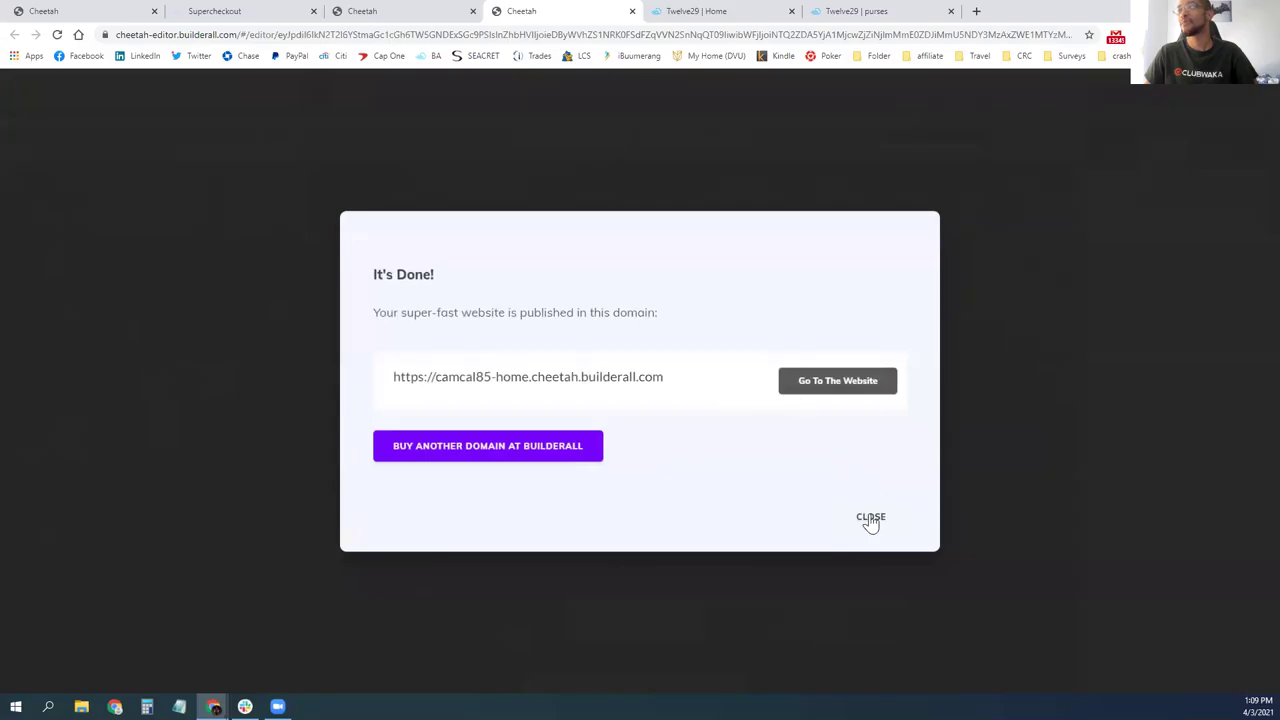
click(871, 518)
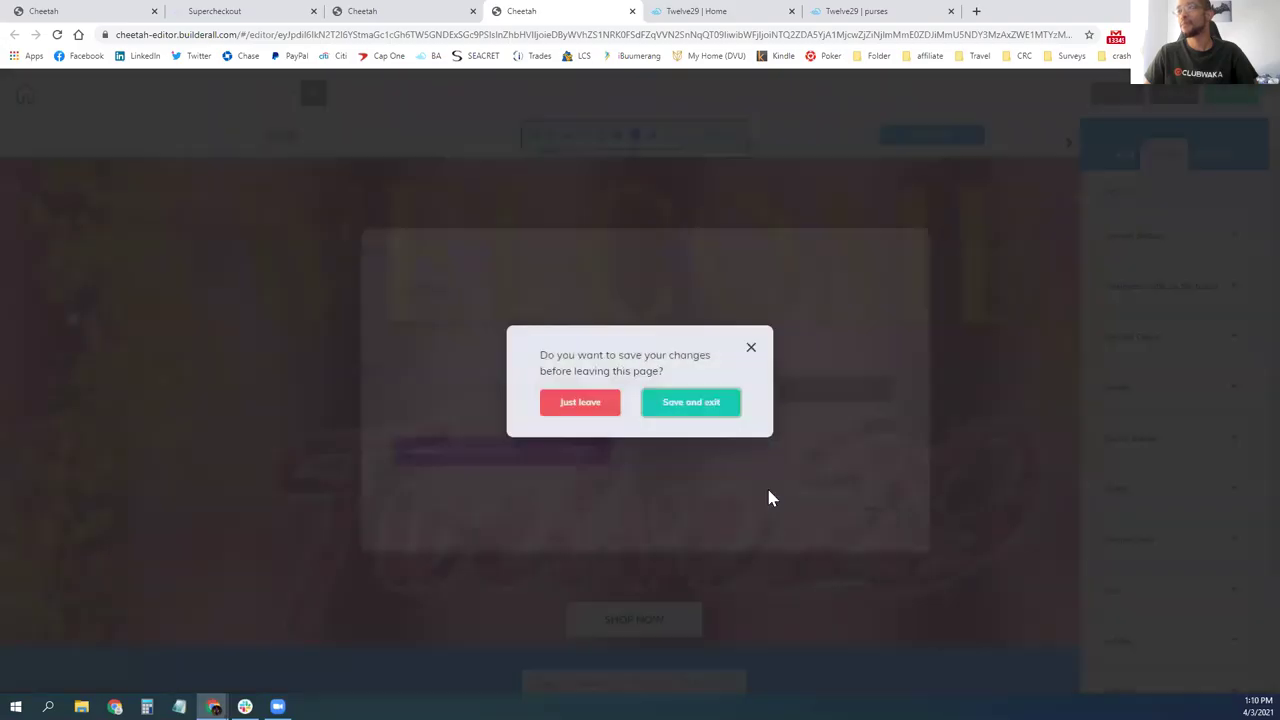
click(691, 403)
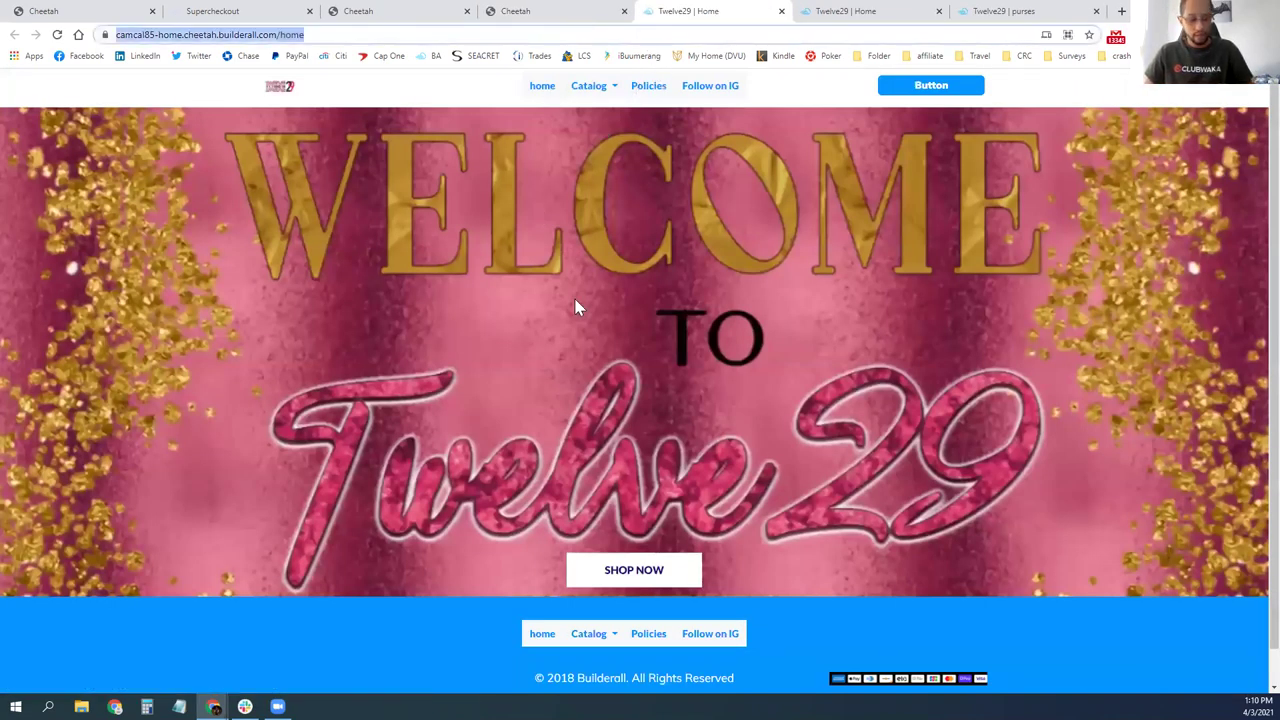
- Test the published home page's footer menu links, including Policies and Fur Slides, and look over the Red Fur Slides checkout page
scroll(657, 445, down, 1)
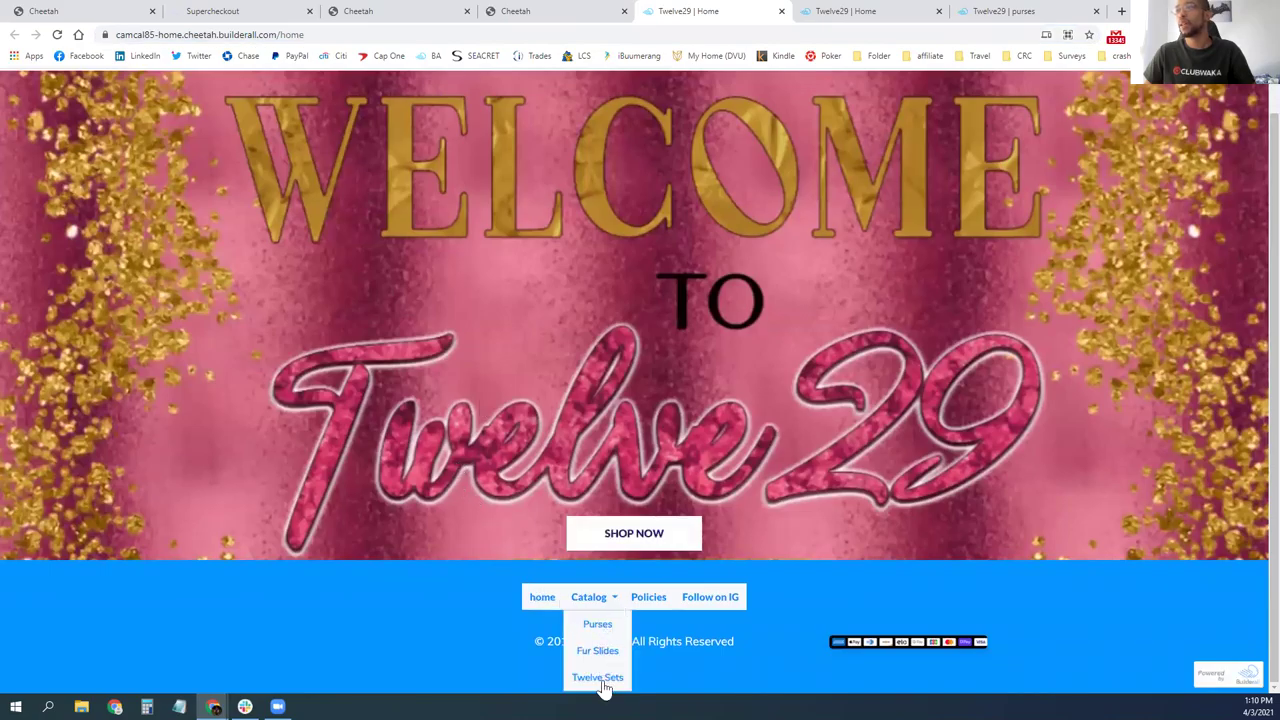
click(648, 600)
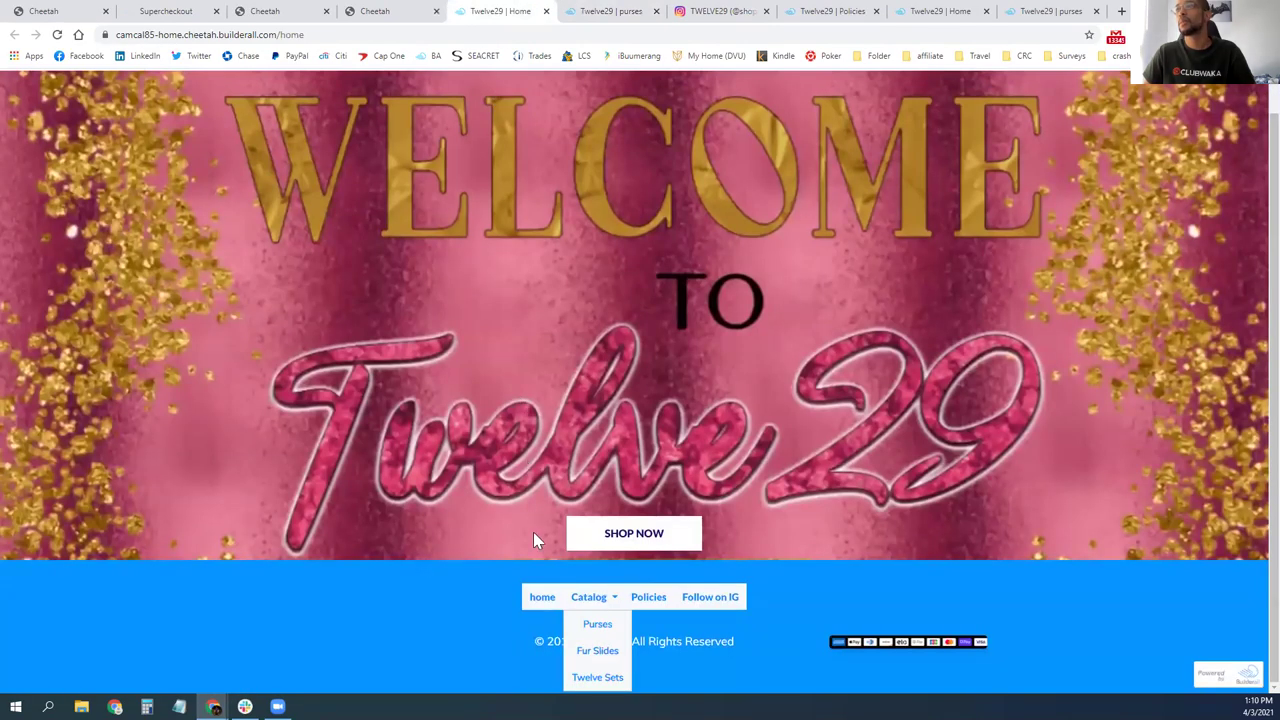
click(598, 650)
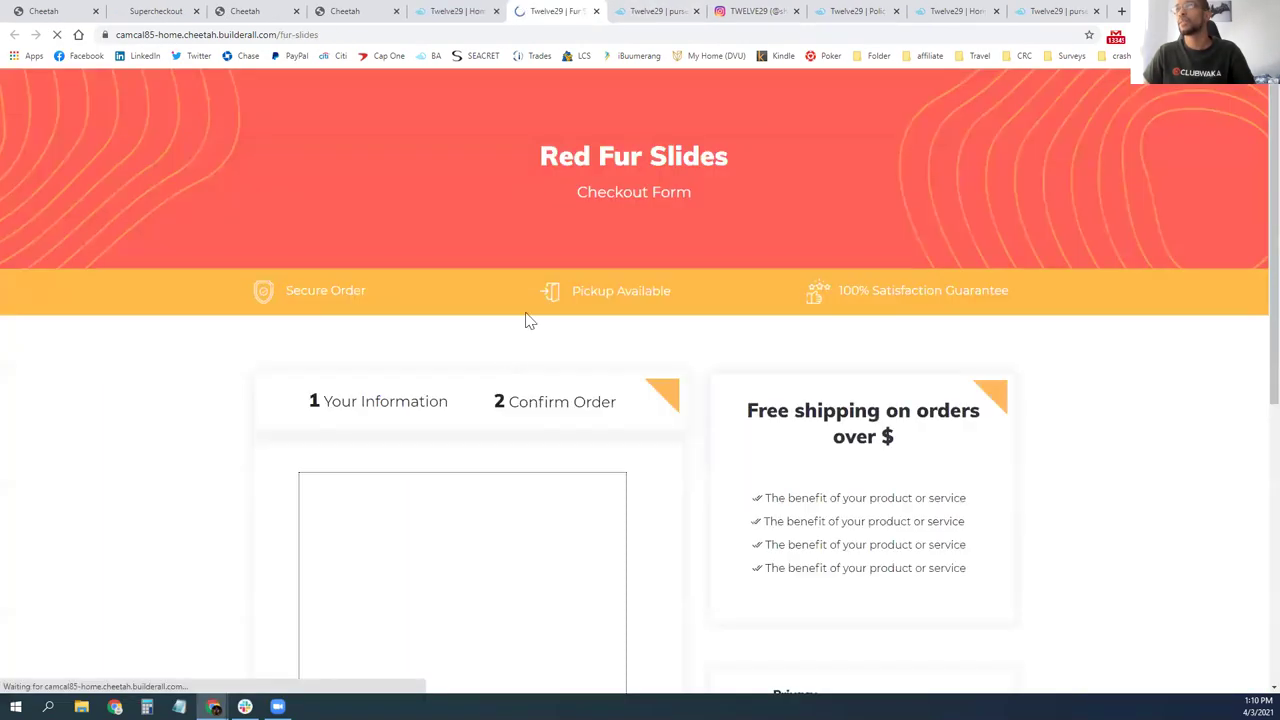
scroll(510, 360, down, 6)
scroll(517, 380, up, 6)
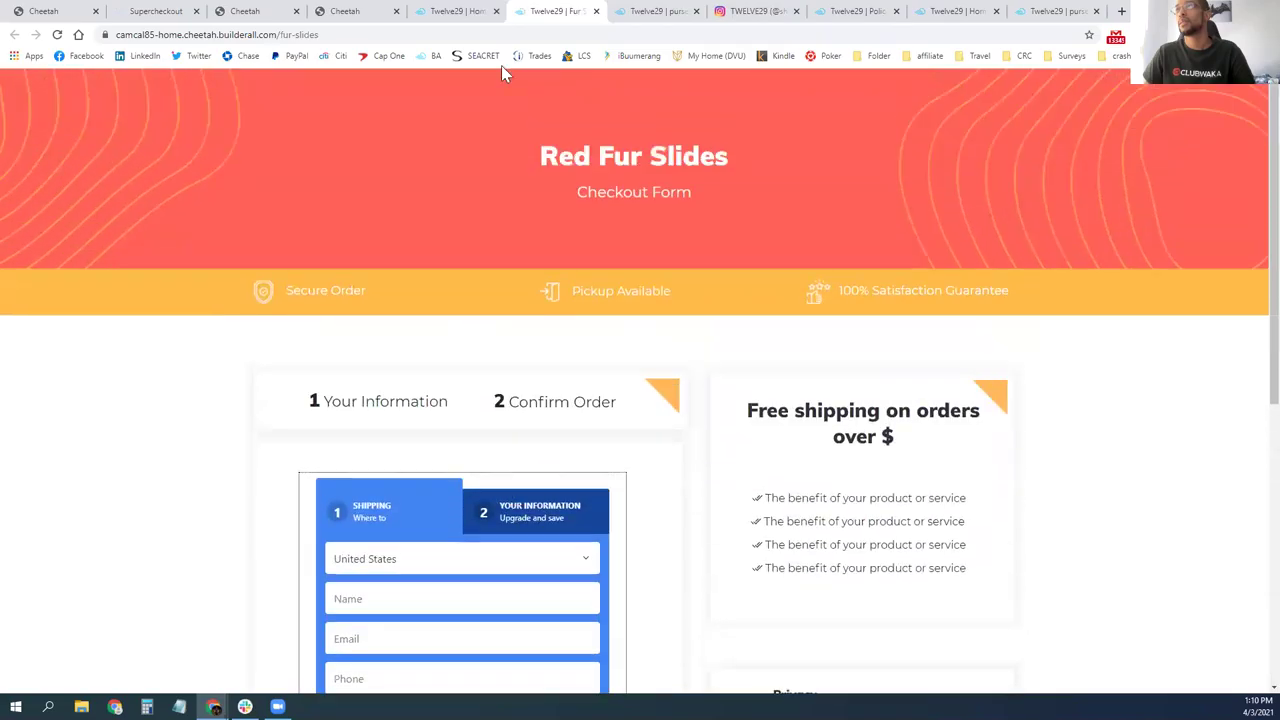
click(470, 11)
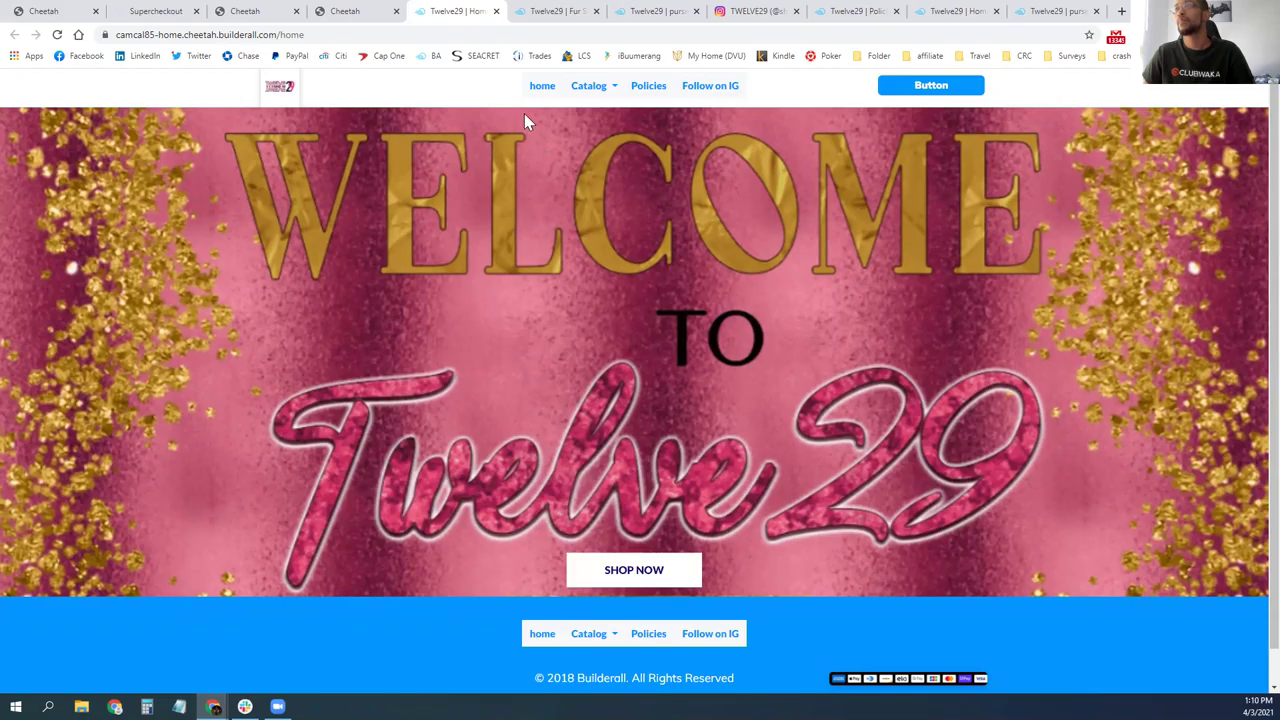
- Return to the Twelve29 site's page list in Cheetah and close all the published-site preview tabs after it
click(366, 14)
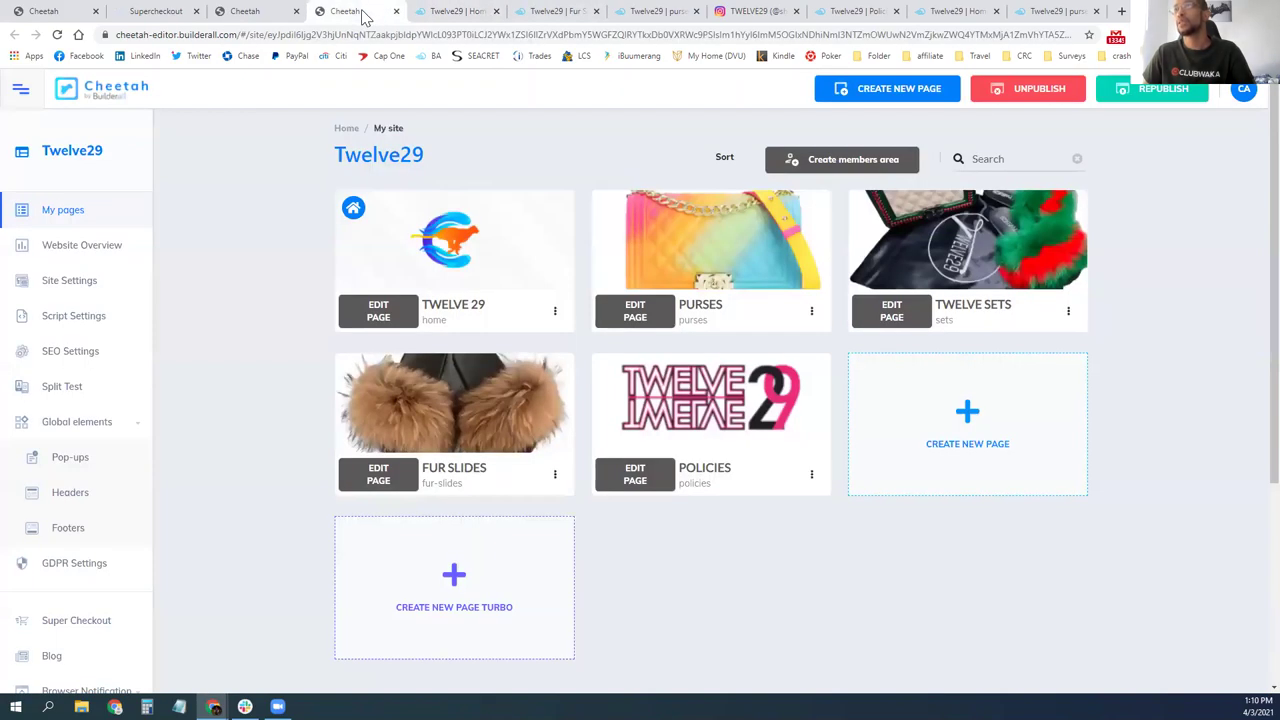
right_click(366, 14)
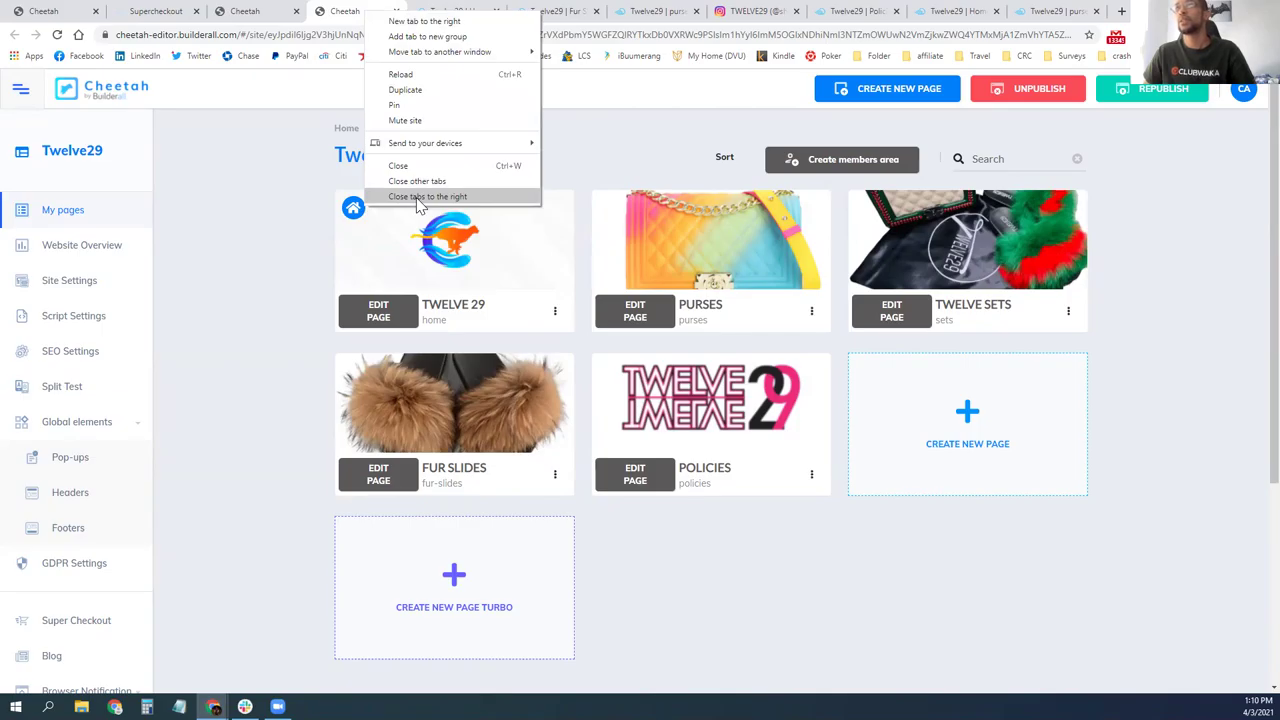
click(418, 197)
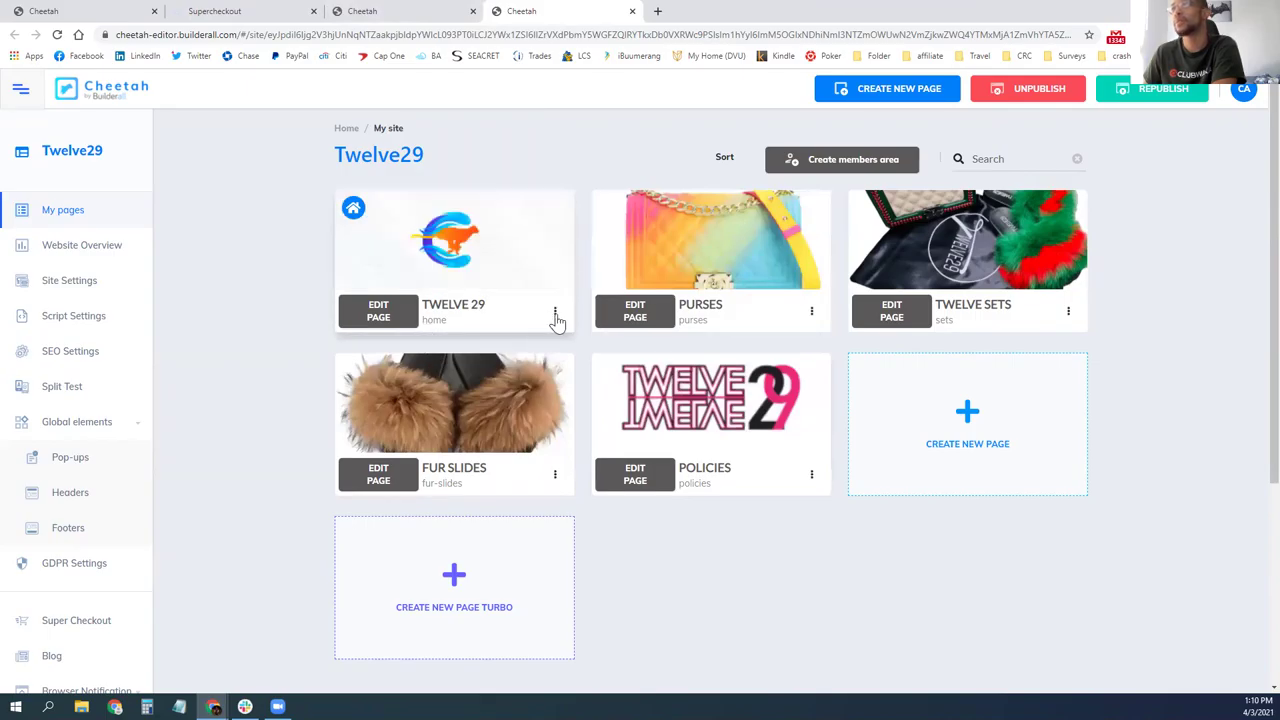
click(268, 20)
click(510, 12)
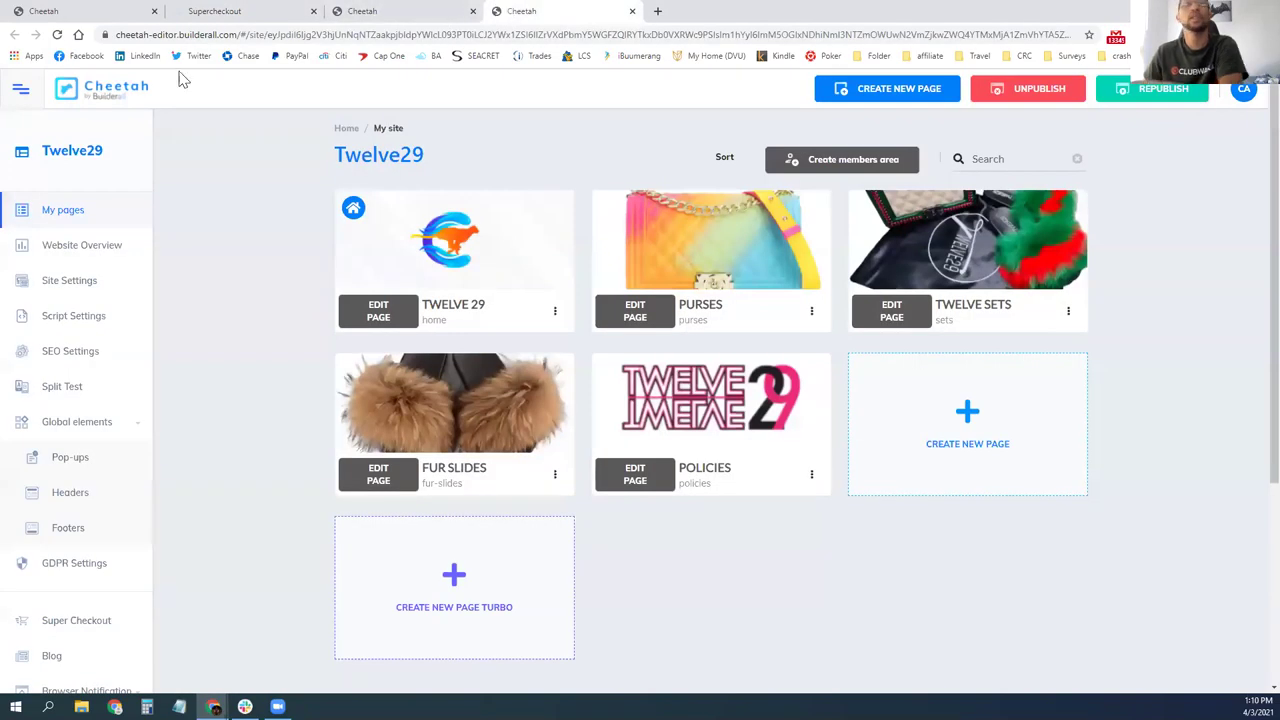